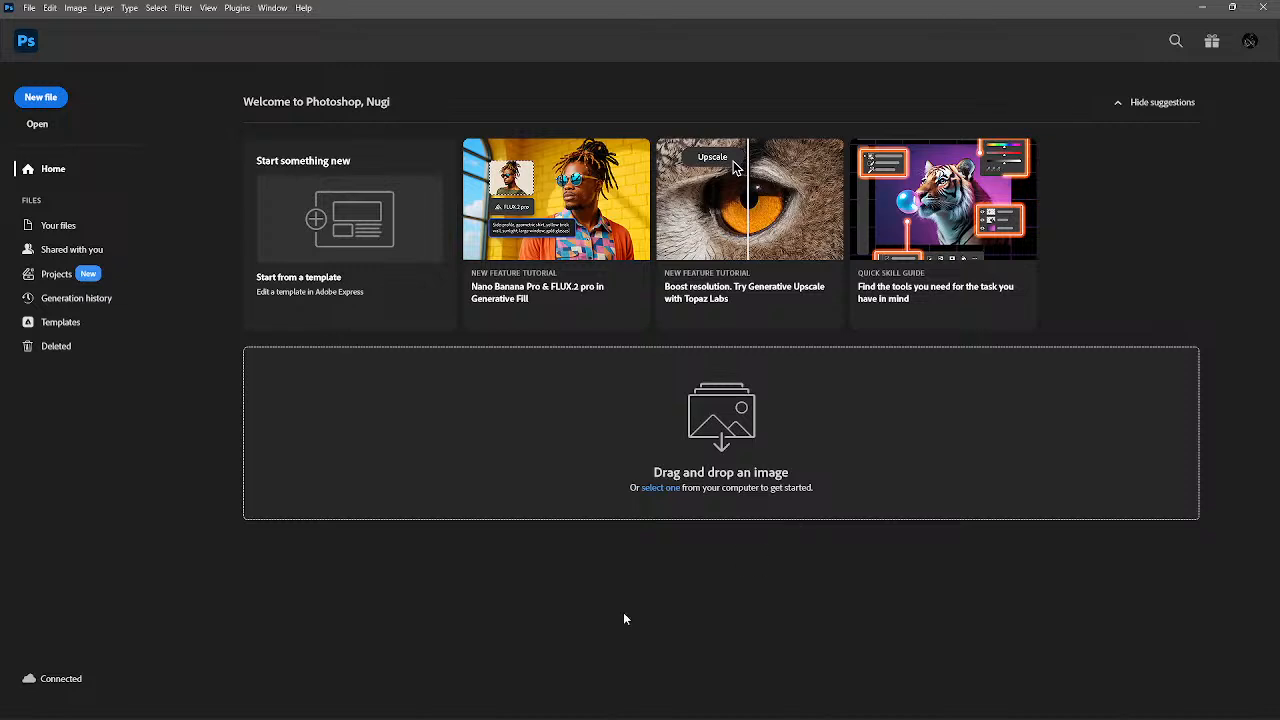
- Switch to File Explorer, open the Training folder inside pendings and select all the photos in it
key("alt+Tab")
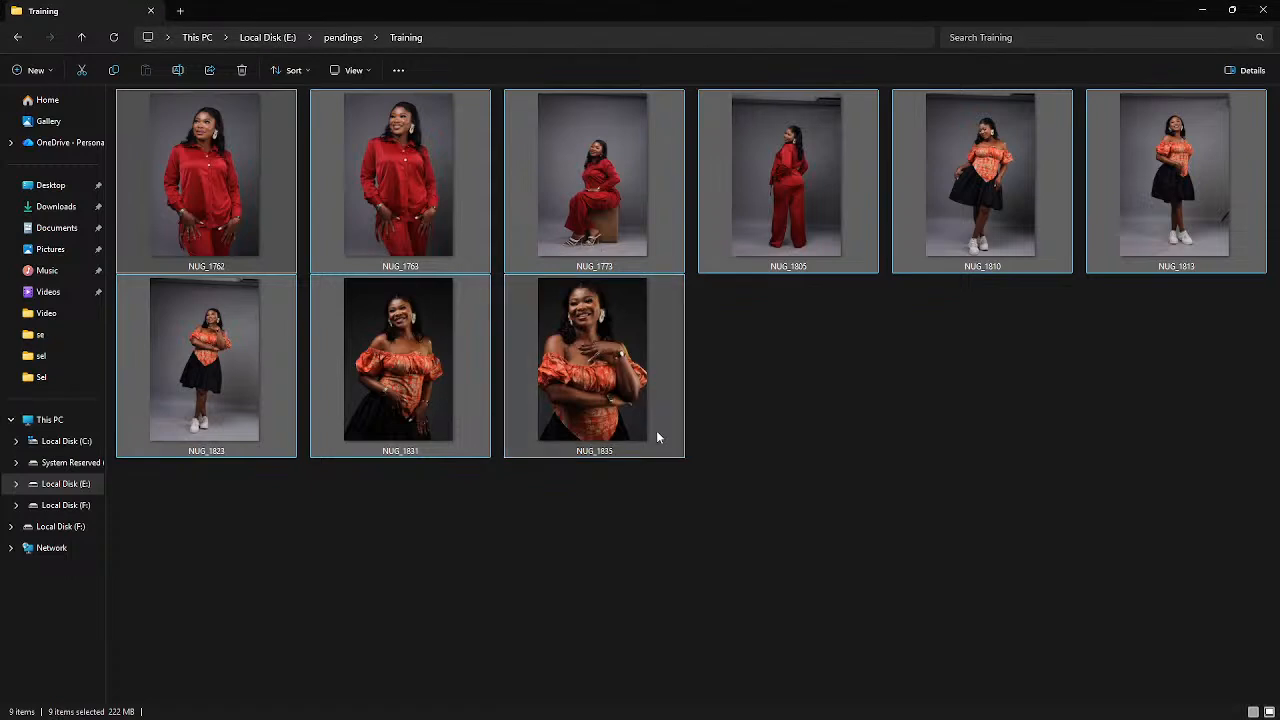
left_click(341, 38)
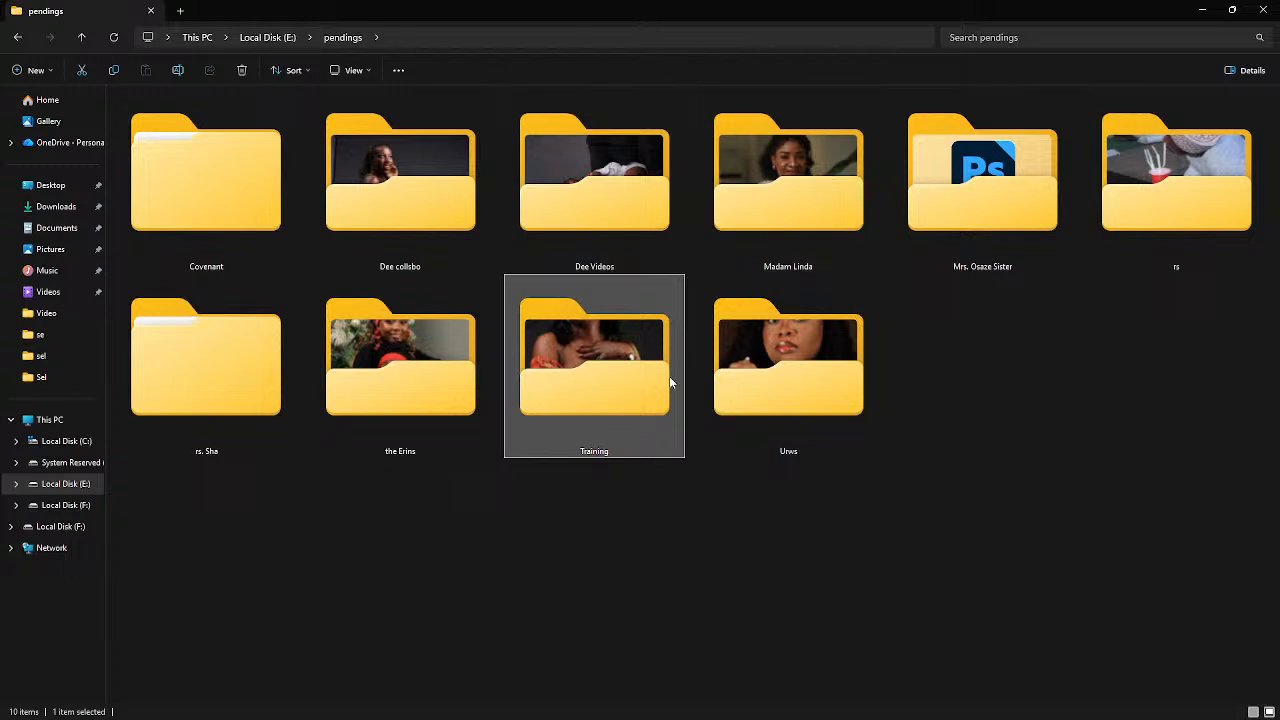
double_click(590, 345)
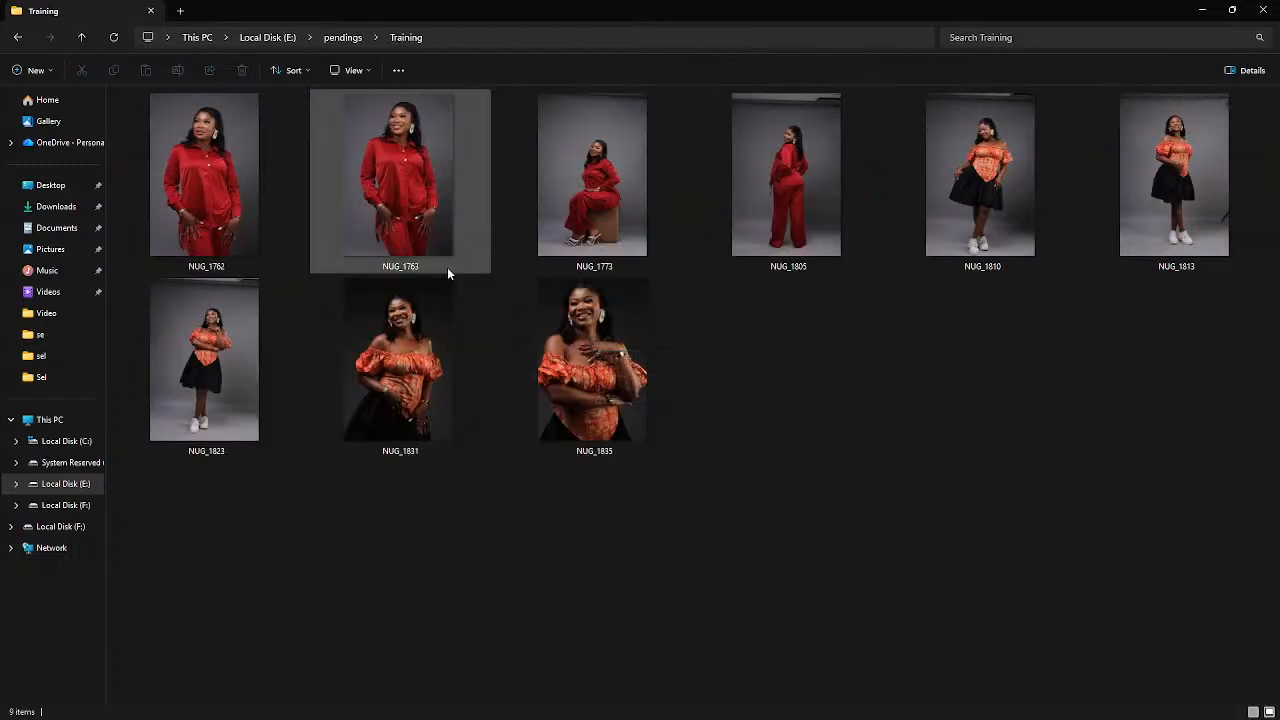
left_click(240, 200)
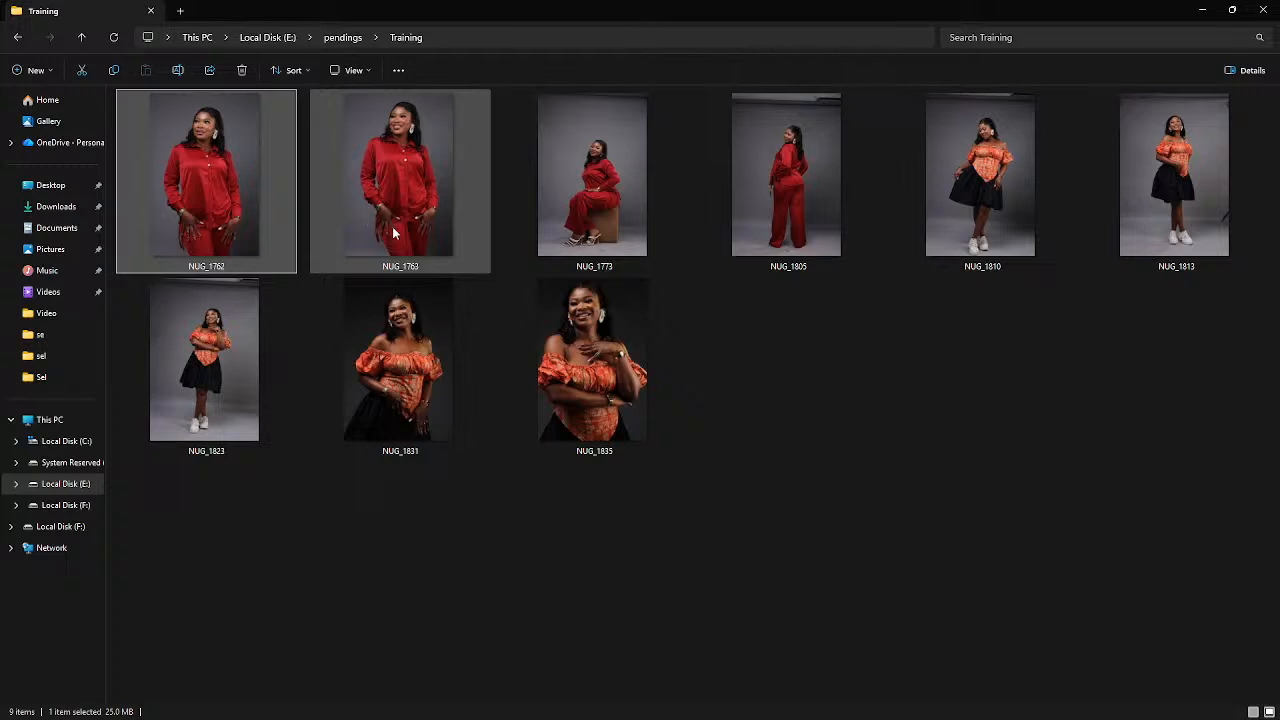
key("ctrl+a")
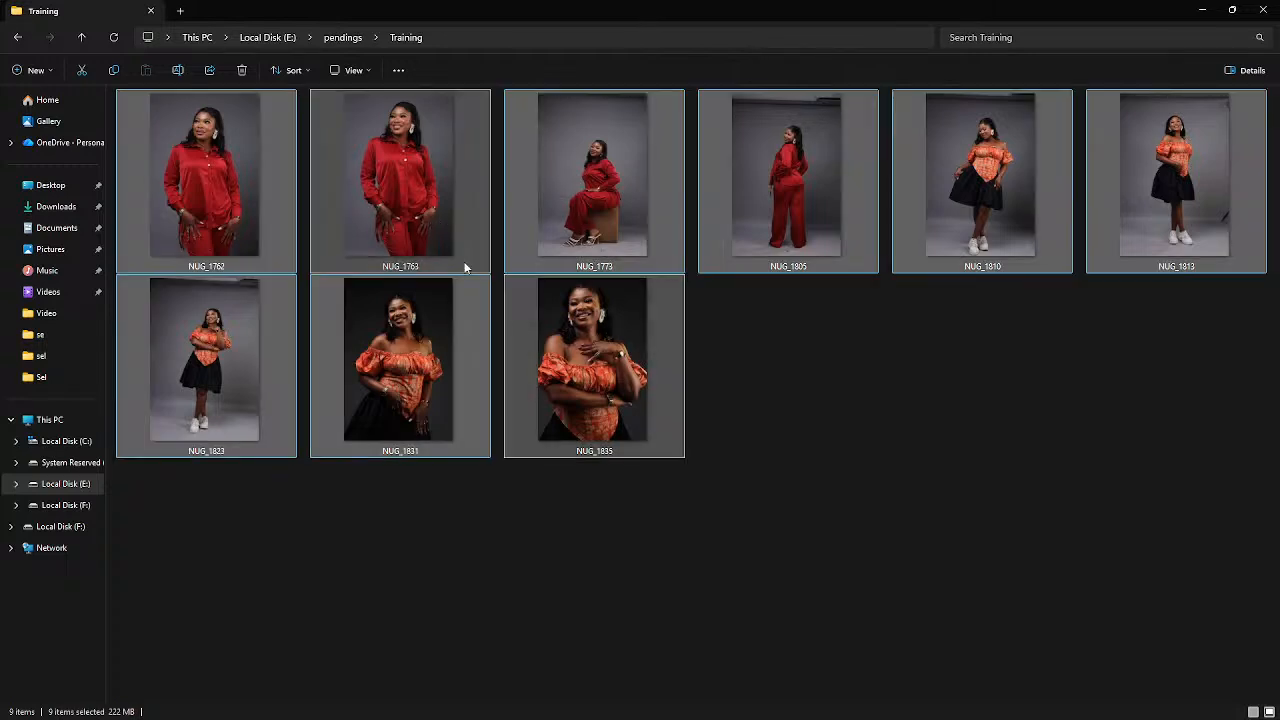
- Bring the selected photos into Capture One and import all of them, adding them to the catalog
left_click_drag(464, 267, 660, 297)
key("alt+Tab")
key("alt+Tab")
key("alt+Tab")
key("alt+Tab")
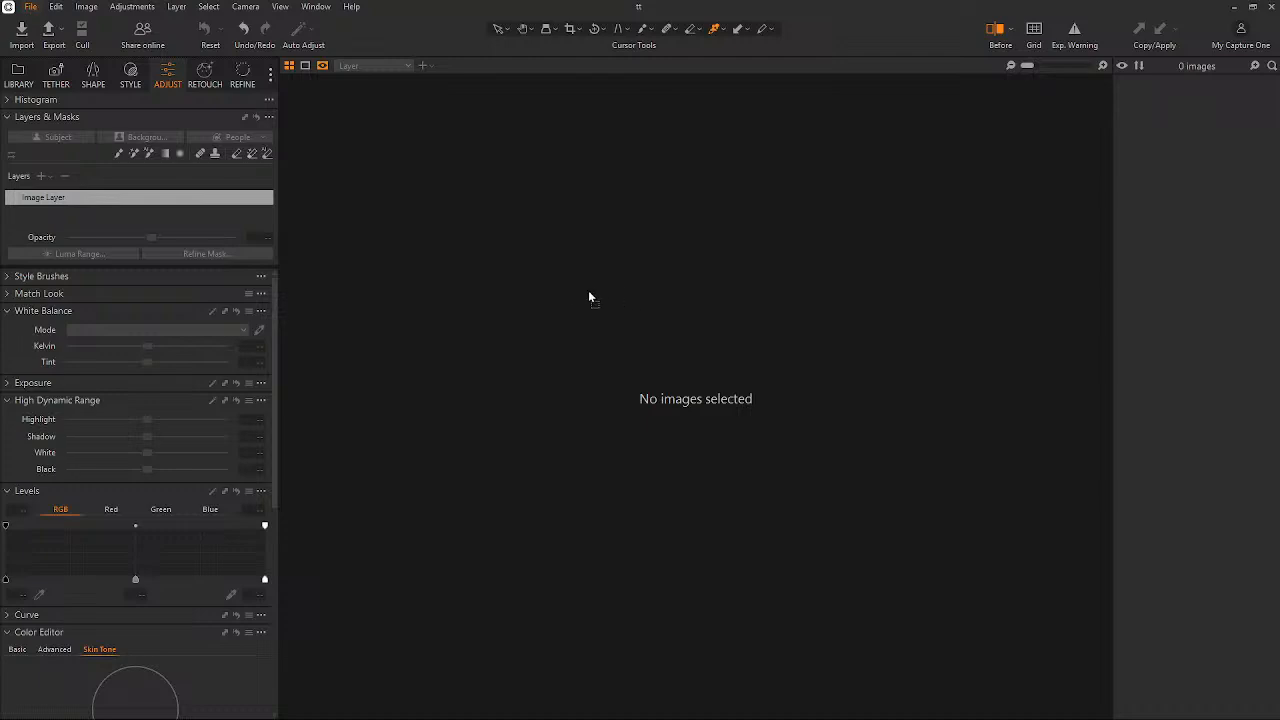
left_click_drag(578, 289, 577, 286)
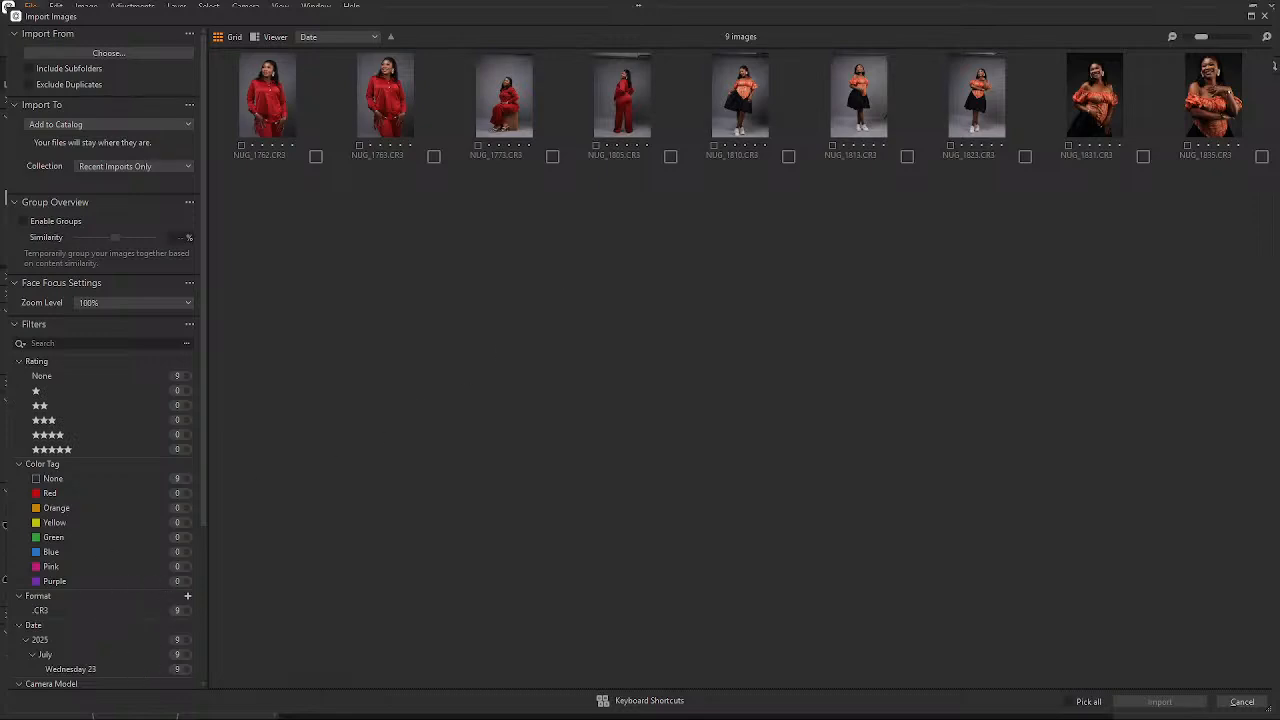
left_click(1070, 704)
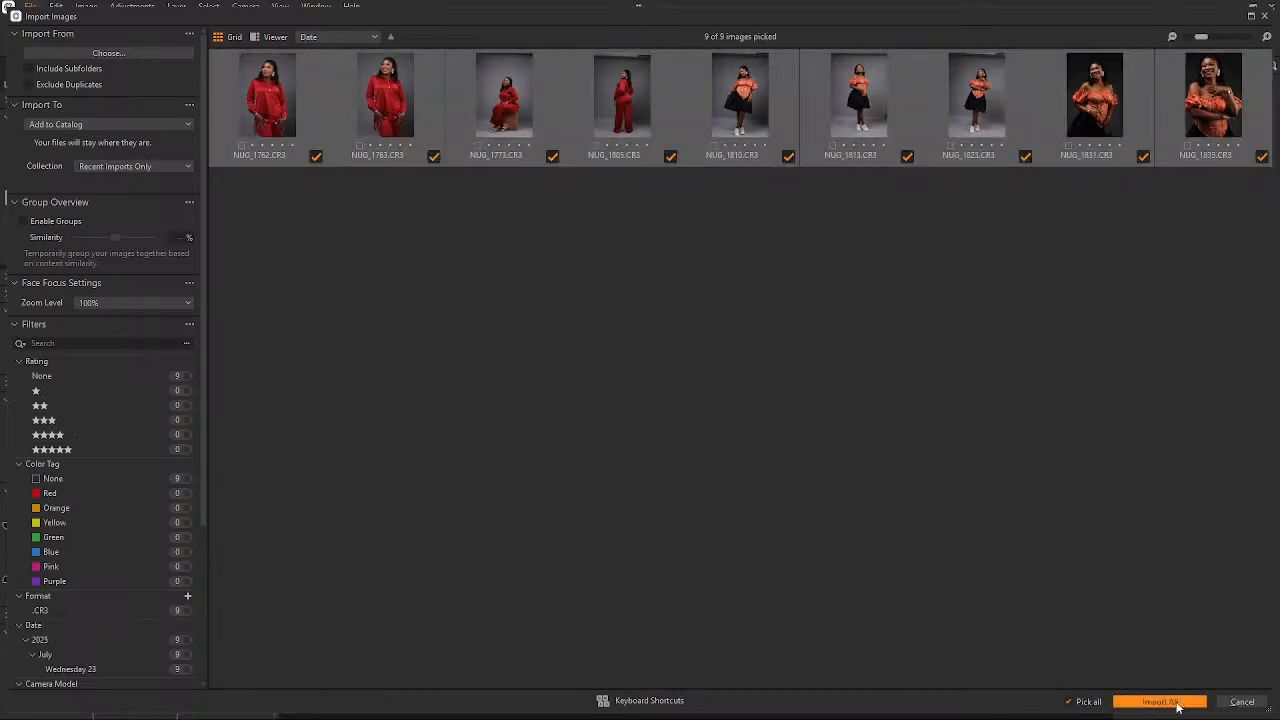
left_click(1162, 702)
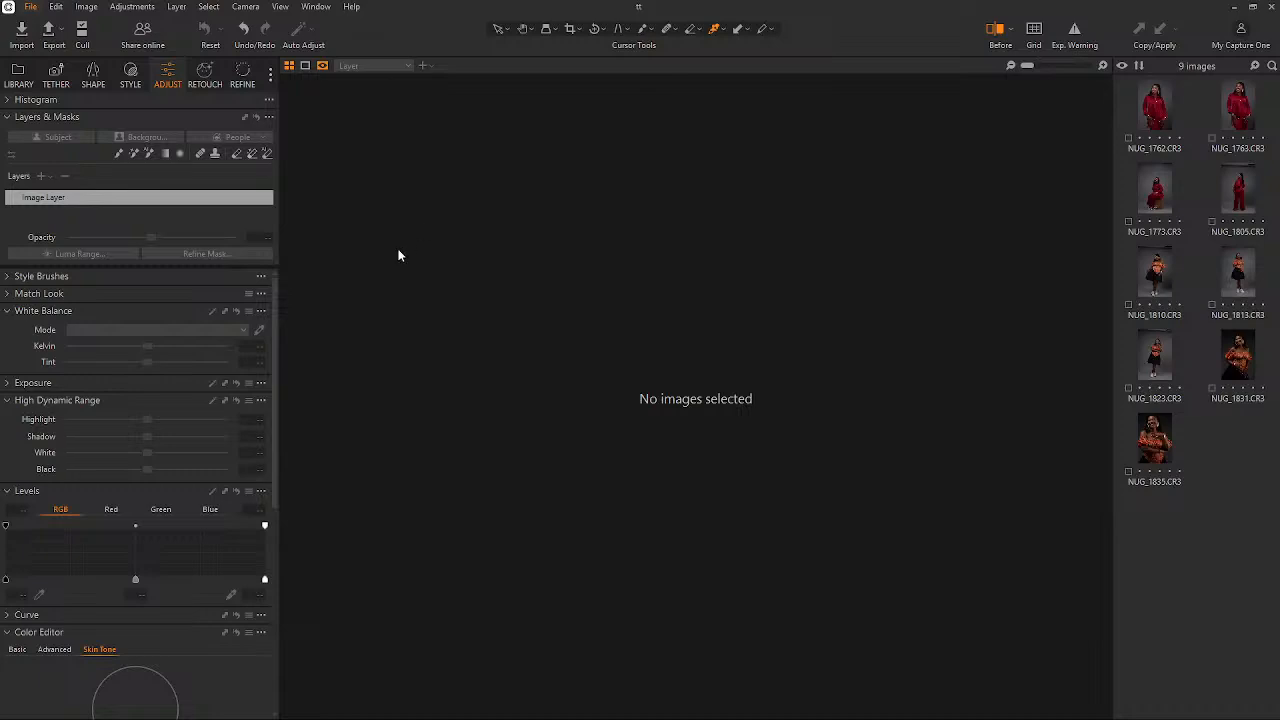
- Open NUG_1762.CR3 and move the before/after divider to the photo's left edge so the After view fills nearly the whole frame
left_click(1152, 112)
left_click_drag(696, 388, 500, 398)
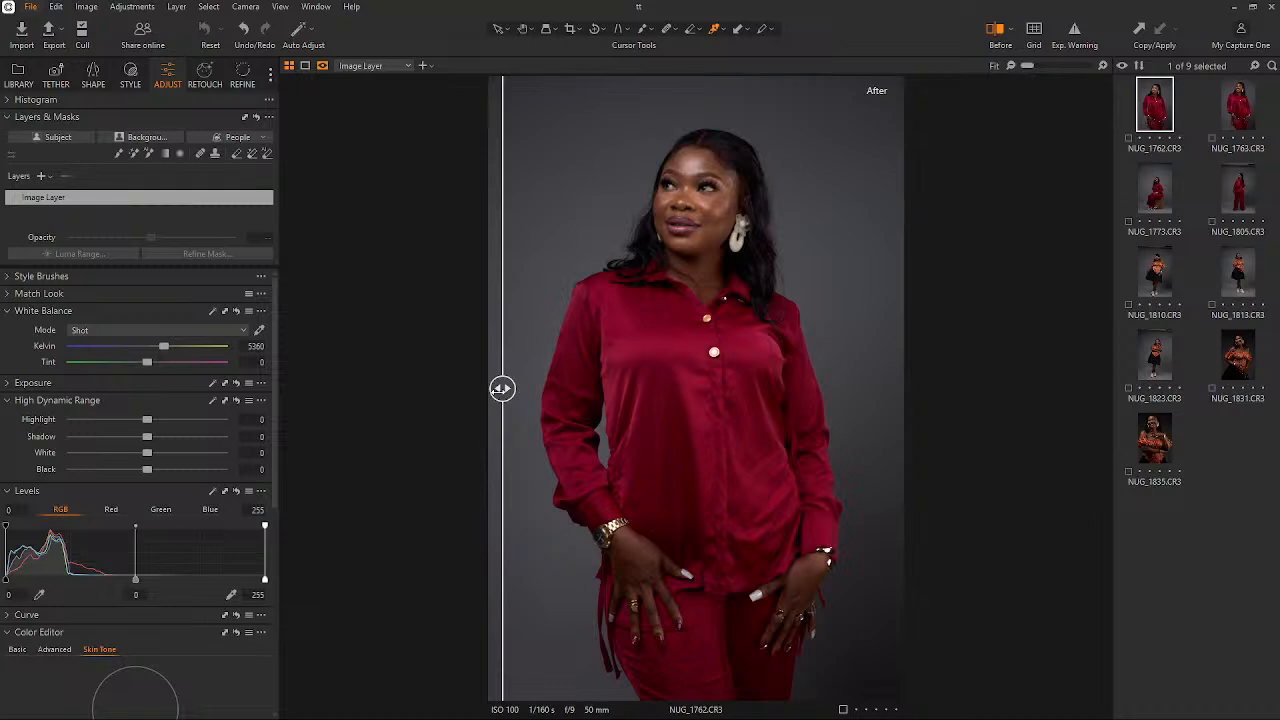
key("XF86MonBrightnessUp")
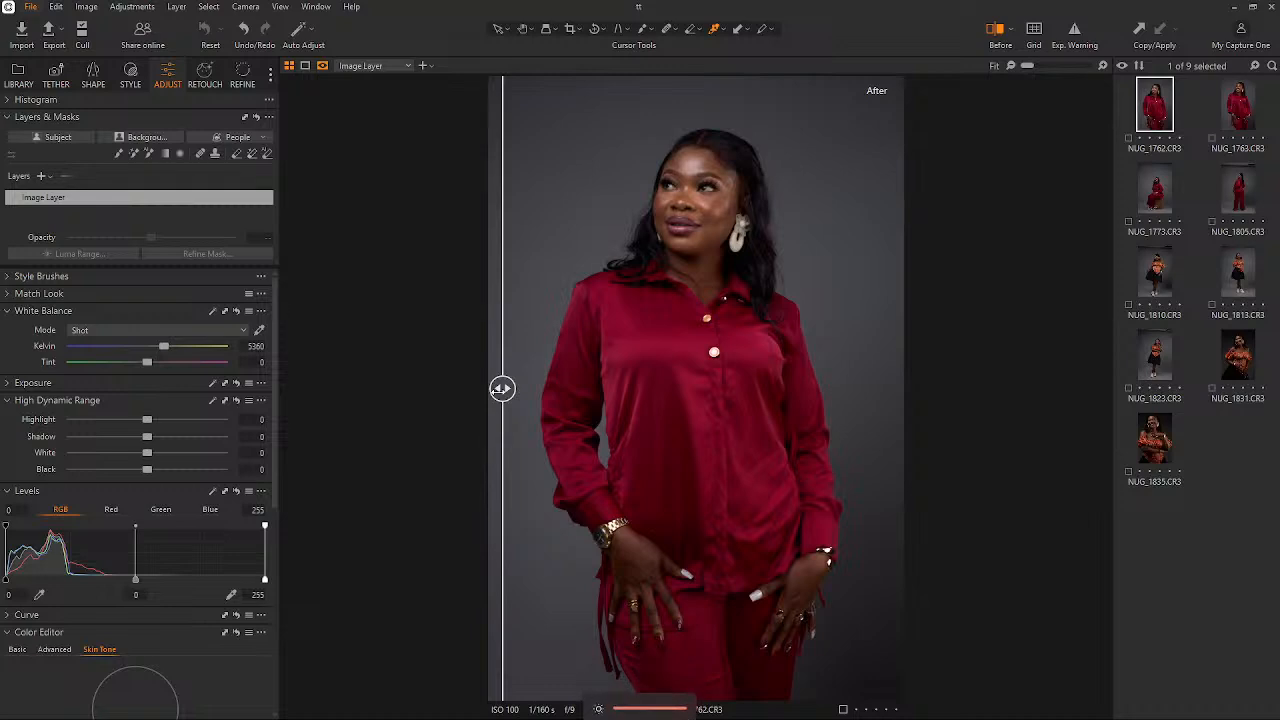
key("XF86AudioLowerVolume")
key("XF86AudioLowerVolume")
key("XF86AudioLowerVolume")
key("XF86AudioLowerVolume")
key("XF86AudioLowerVolume")
key("XF86AudioLowerVolume")
key("XF86AudioLowerVolume")
key("XF86AudioLowerVolume")
key("XF86AudioLowerVolume")
key("XF86AudioLowerVolume")
key("XF86AudioLowerVolume")
key("XF86AudioLowerVolume")
key("XF86AudioLowerVolume")
key("XF86AudioLowerVolume")
key("XF86AudioLowerVolume")
key("XF86AudioLowerVolume")
key("XF86AudioLowerVolume")
key("XF86AudioLowerVolume")
key("XF86AudioLowerVolume")
key("XF86AudioLowerVolume")
key("XF86AudioLowerVolume")
key("XF86AudioLowerVolume")
key("XF86AudioLowerVolume")
key("XF86AudioLowerVolume")
key("XF86AudioLowerVolume")
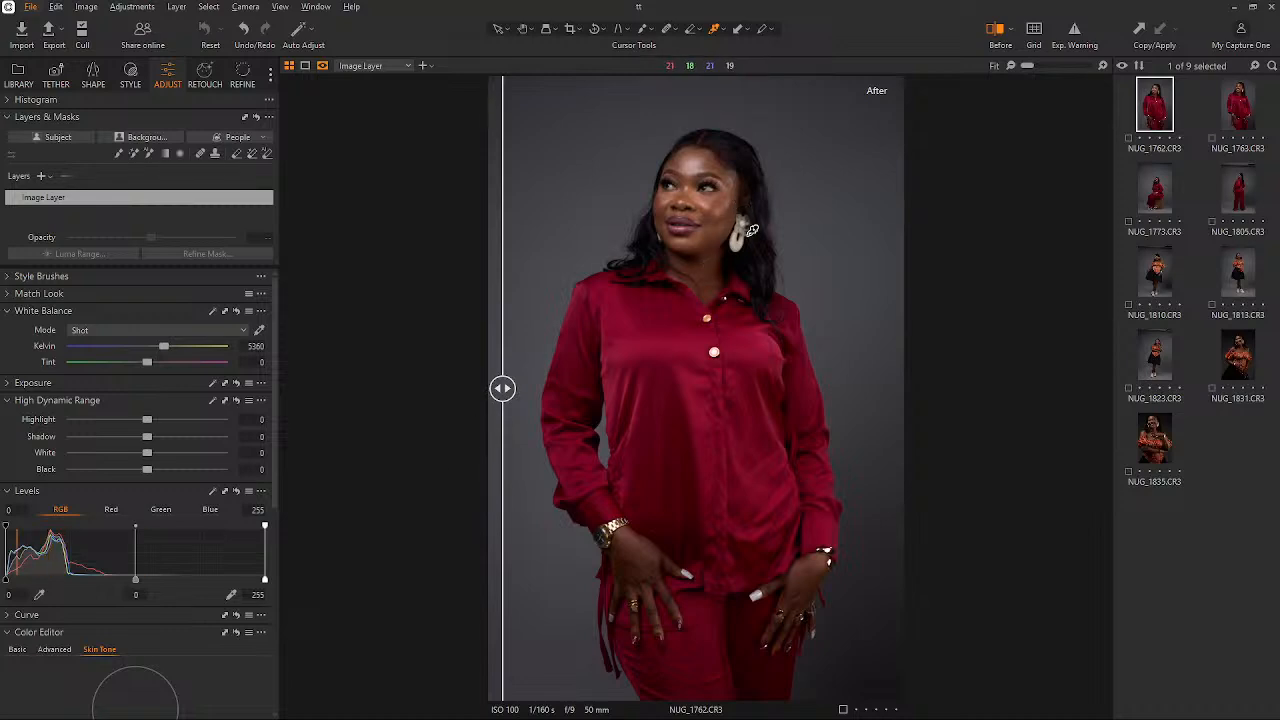
- Examine the face in NUG_1762.CR3 up close, and compare the imported red-outfit and orange-top portraits one by one
scroll(733, 222, "up", 3)
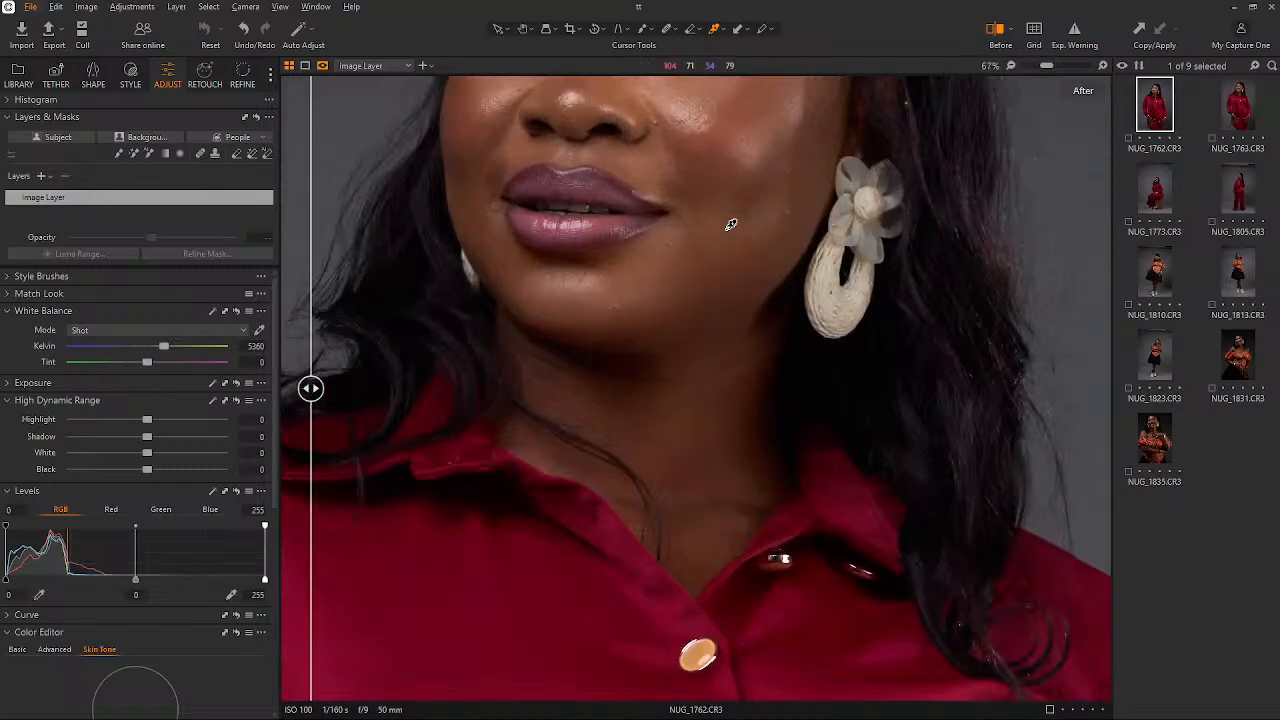
scroll(731, 224, "down", 3)
scroll(730, 260, "down", 2)
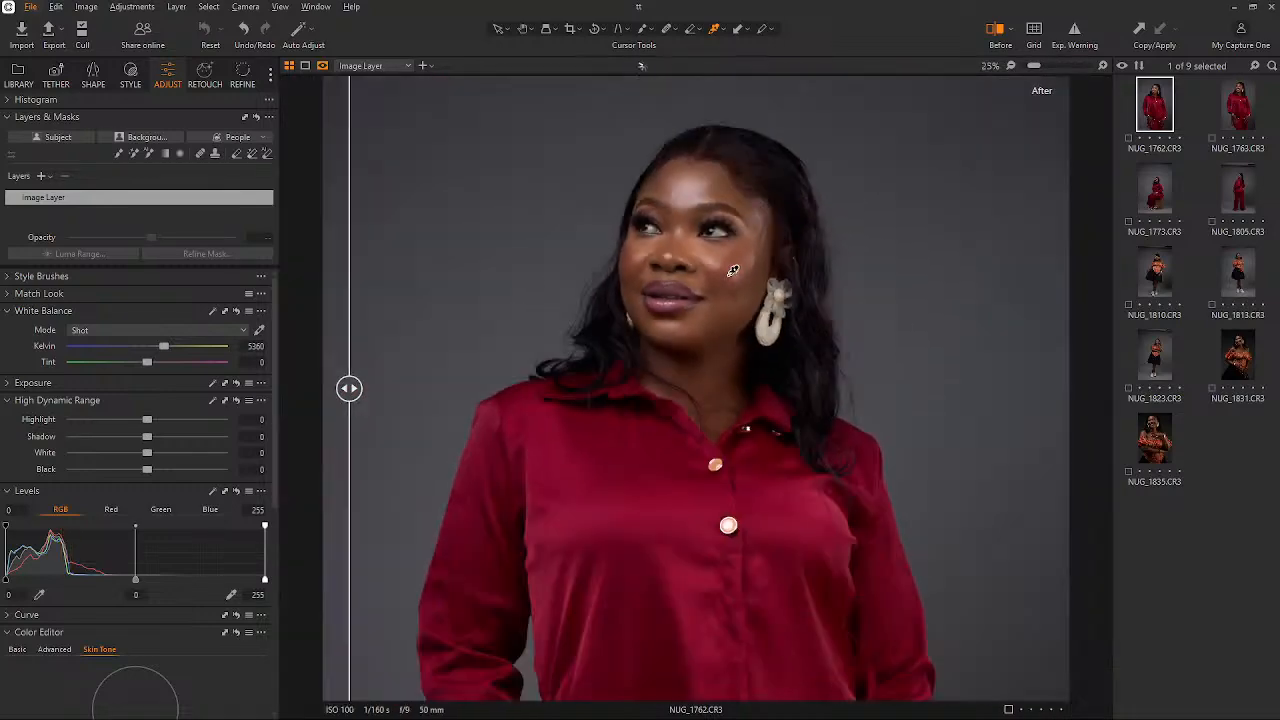
scroll(733, 270, "down", 2)
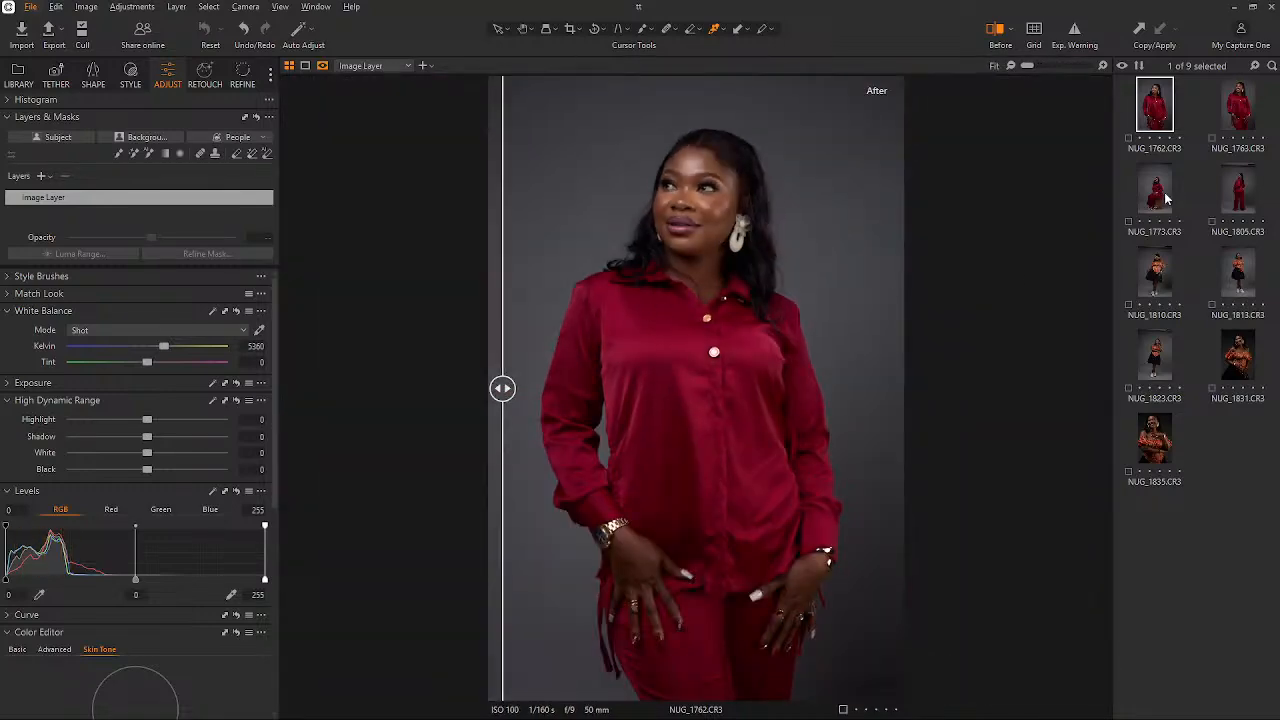
left_click(1165, 200)
left_click(1246, 112)
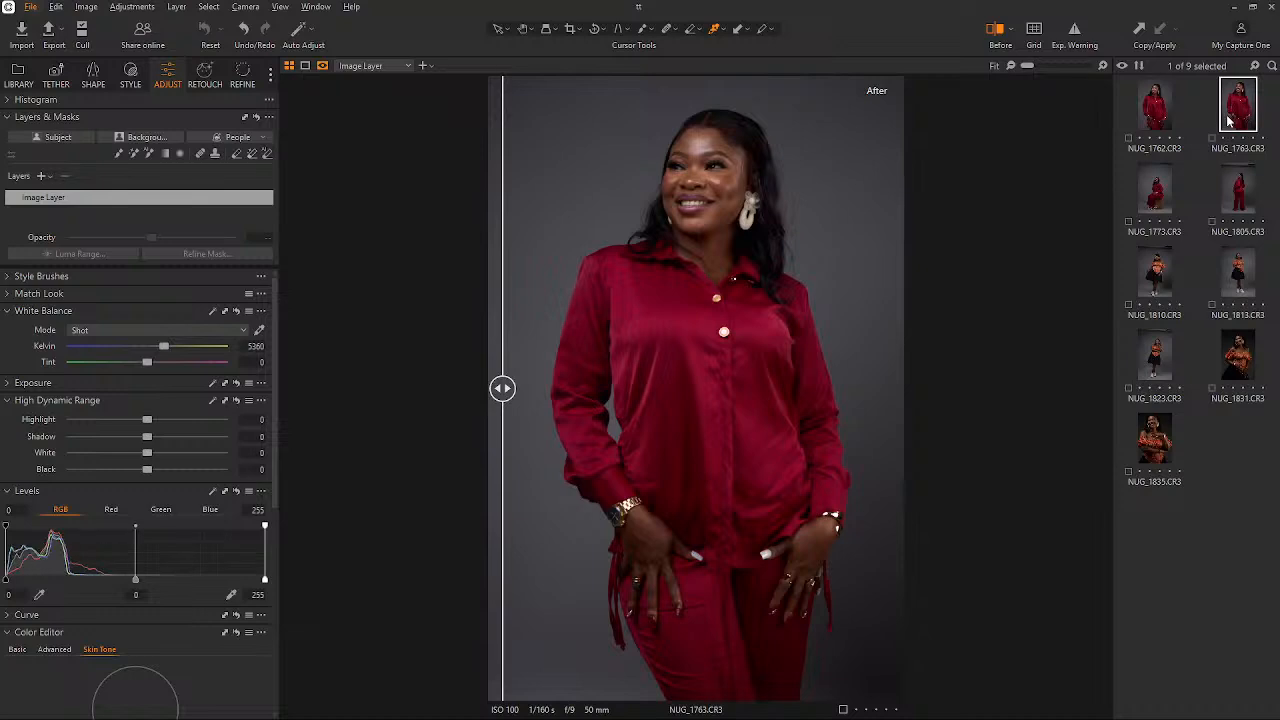
left_click(1170, 113)
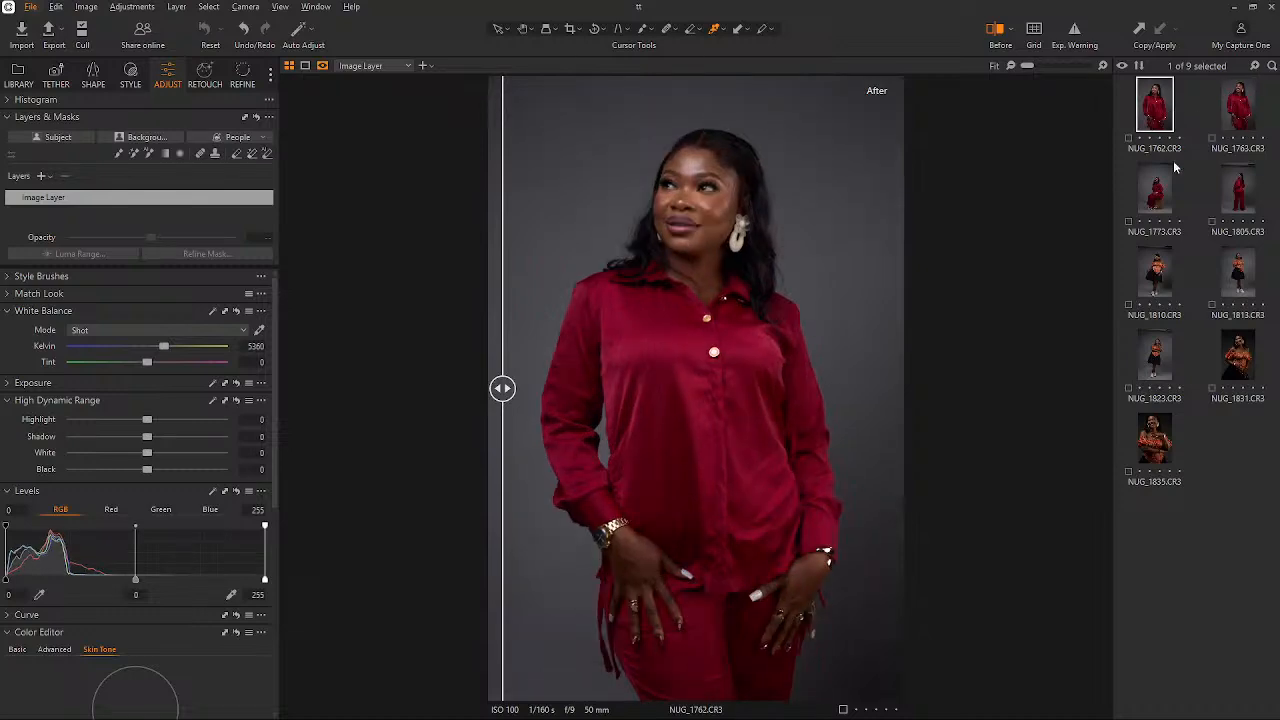
left_click(1236, 270)
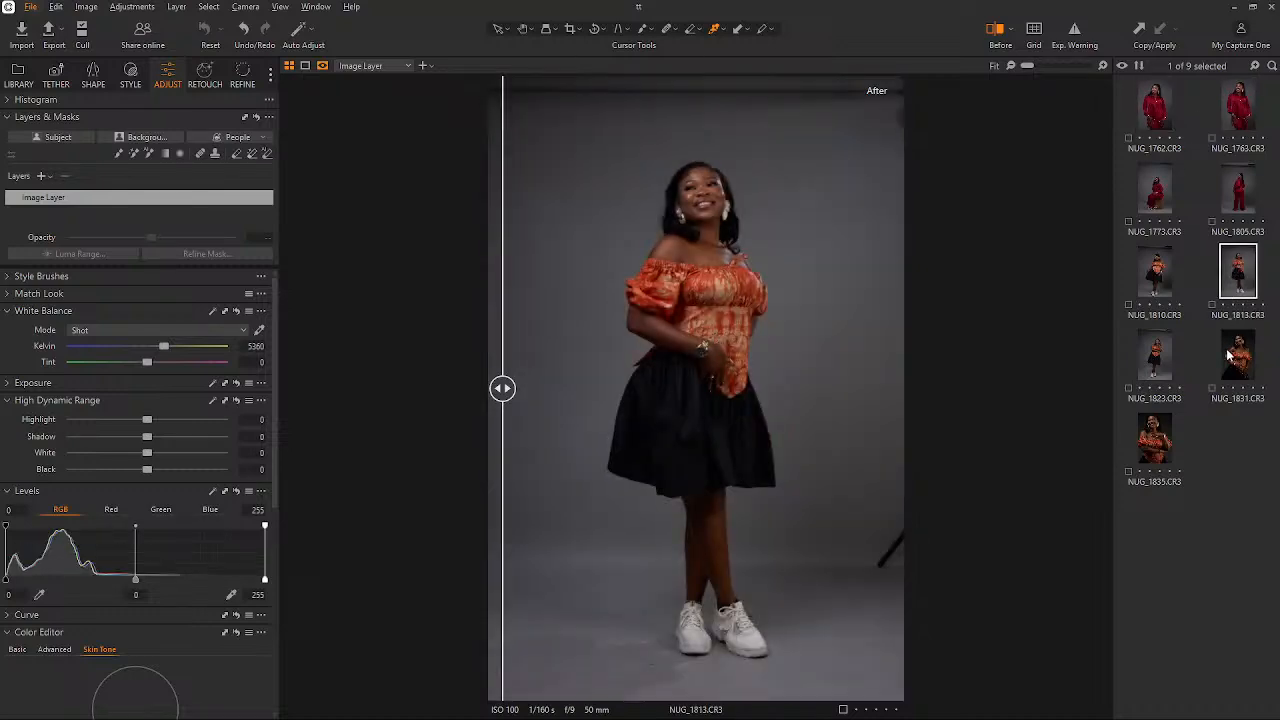
left_click(1230, 352)
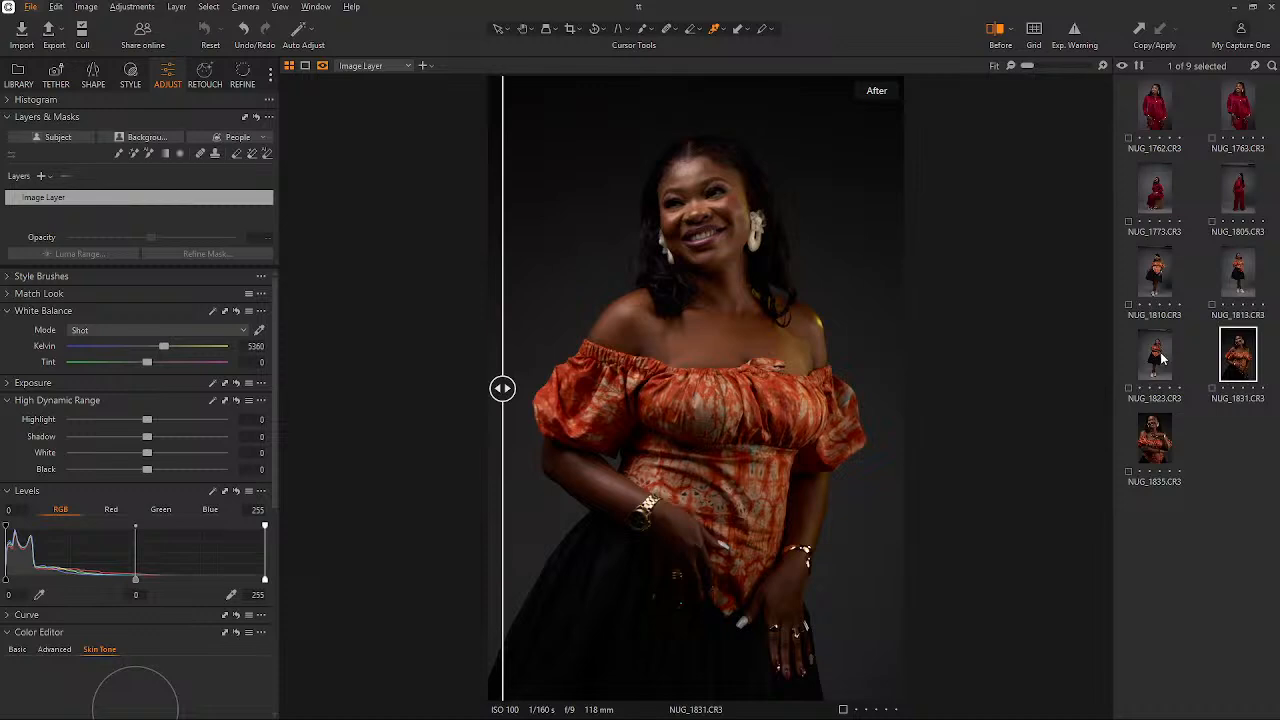
left_click(1161, 357)
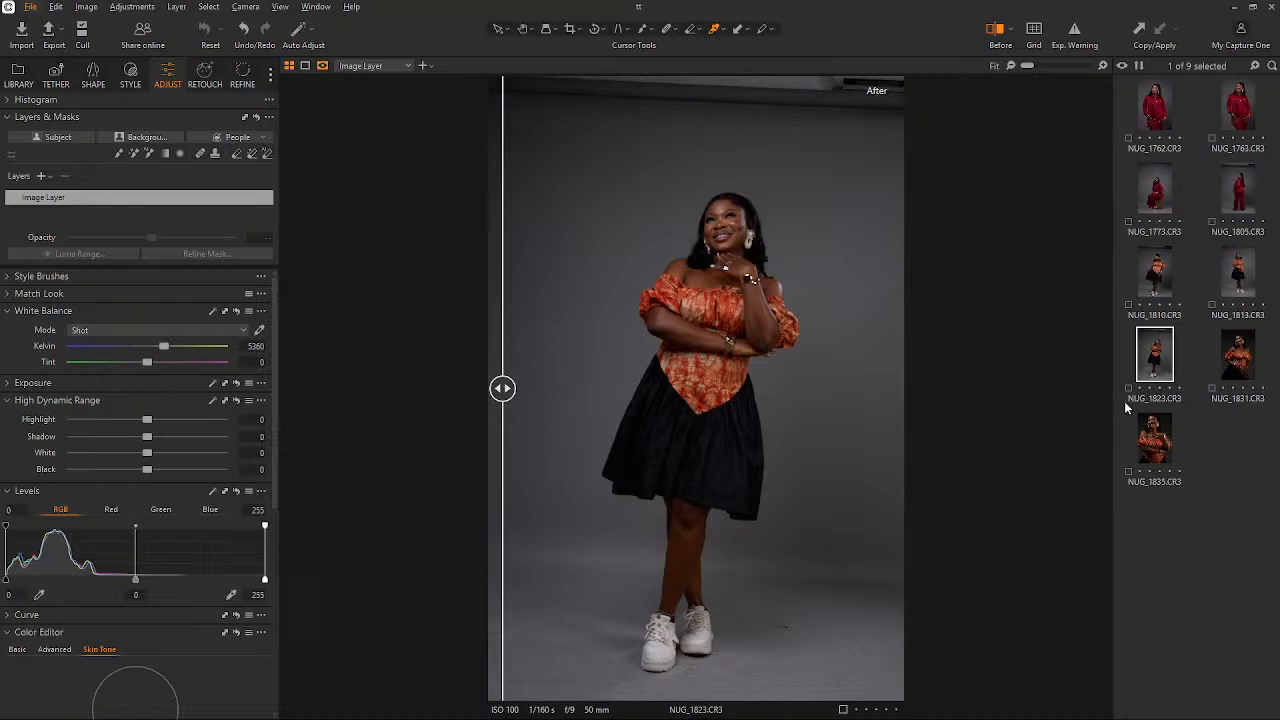
left_click(1167, 436)
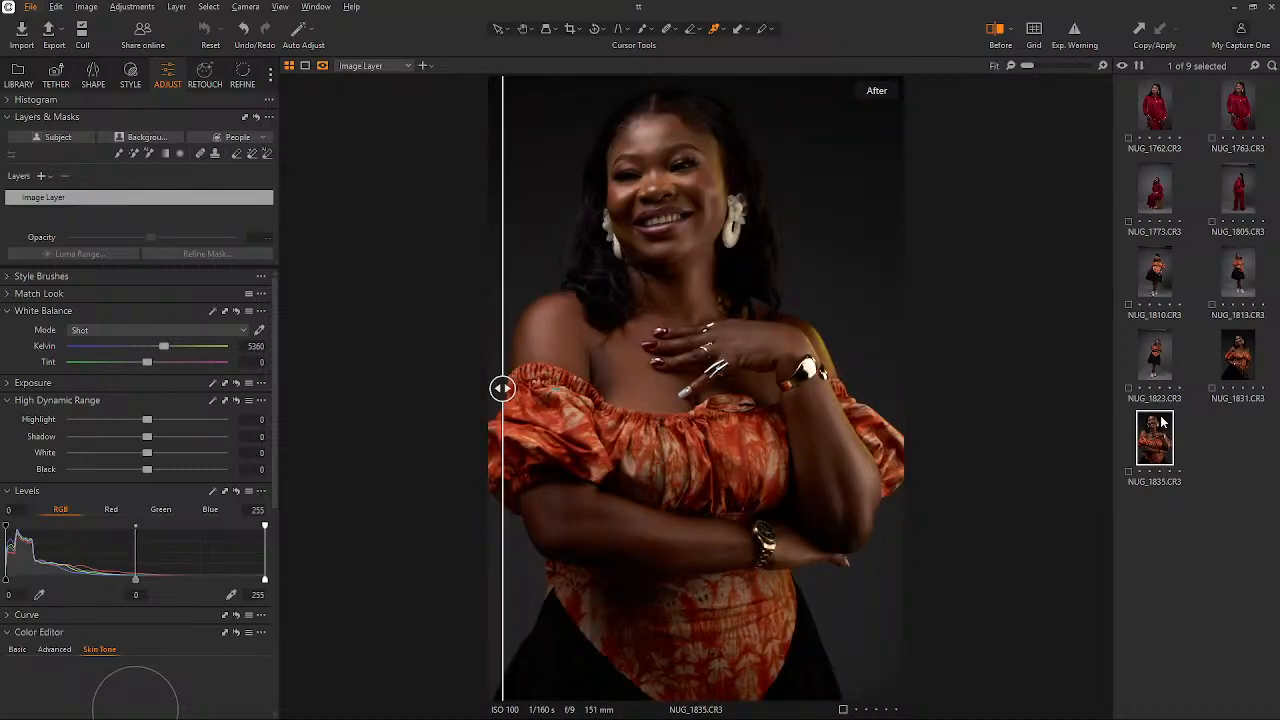
left_click(1180, 346)
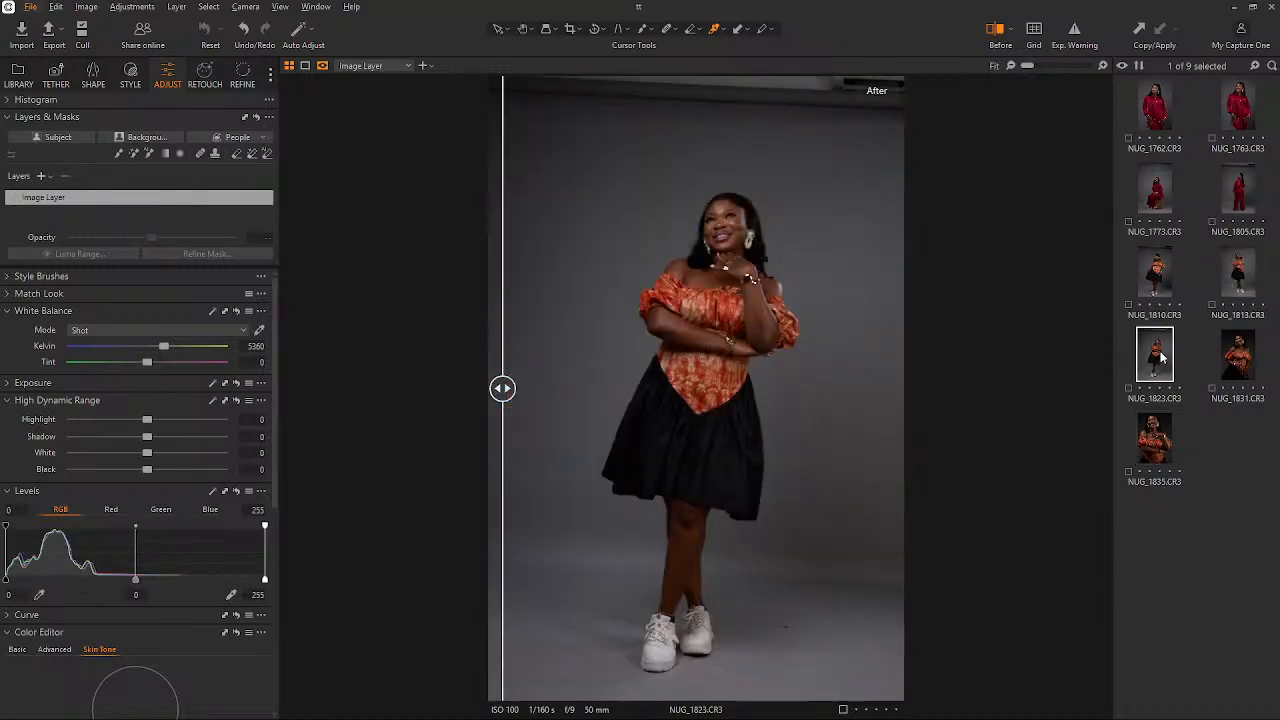
left_click(1234, 186)
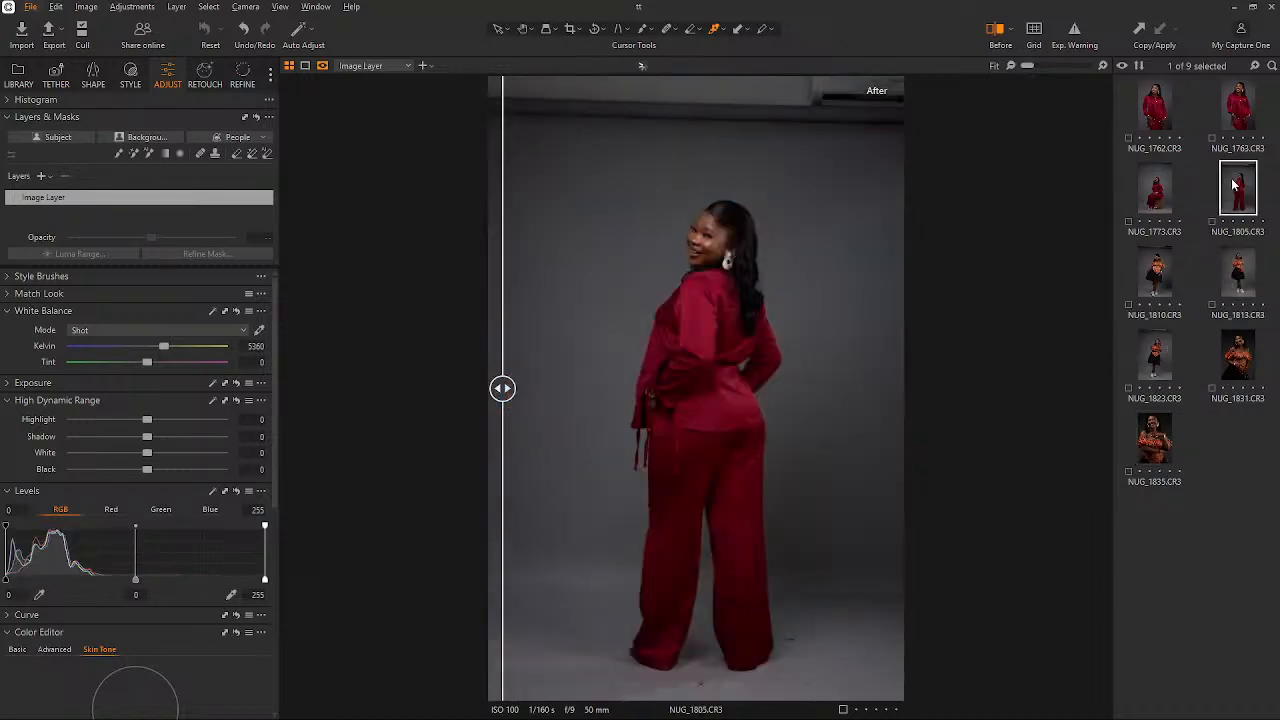
left_click(1243, 118)
left_click(1173, 114)
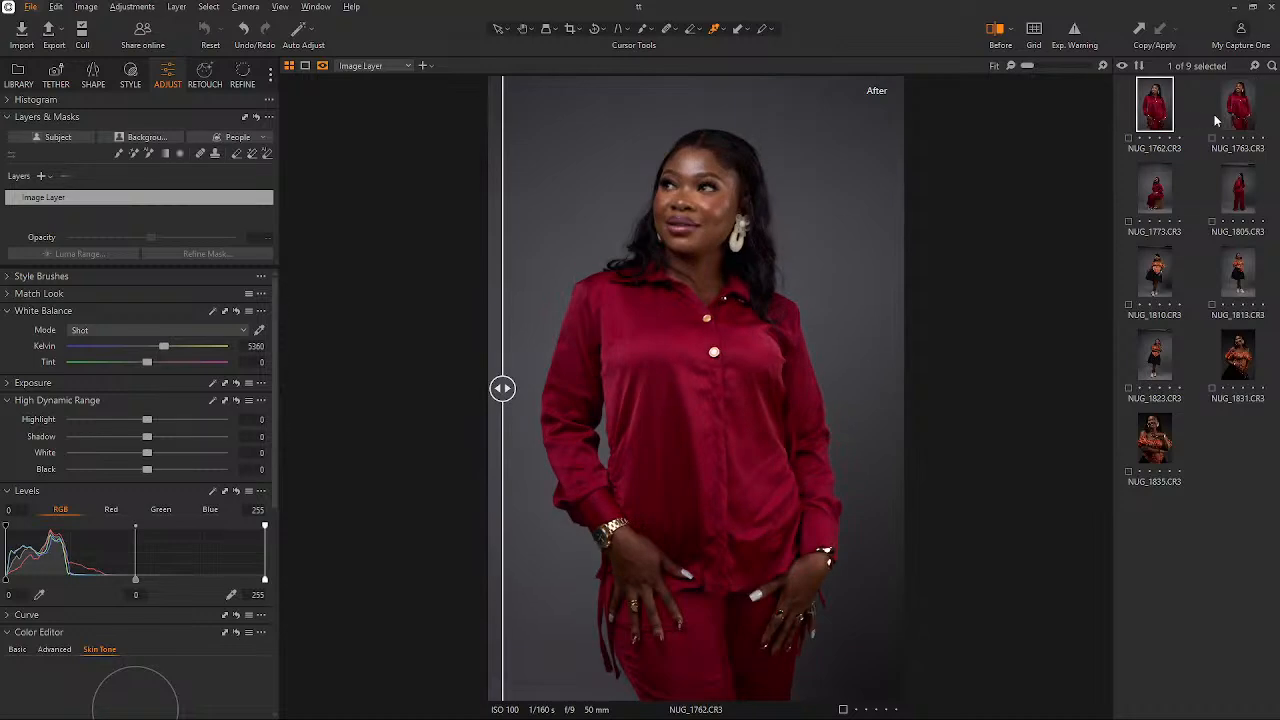
left_click(1267, 115)
left_click(1244, 111)
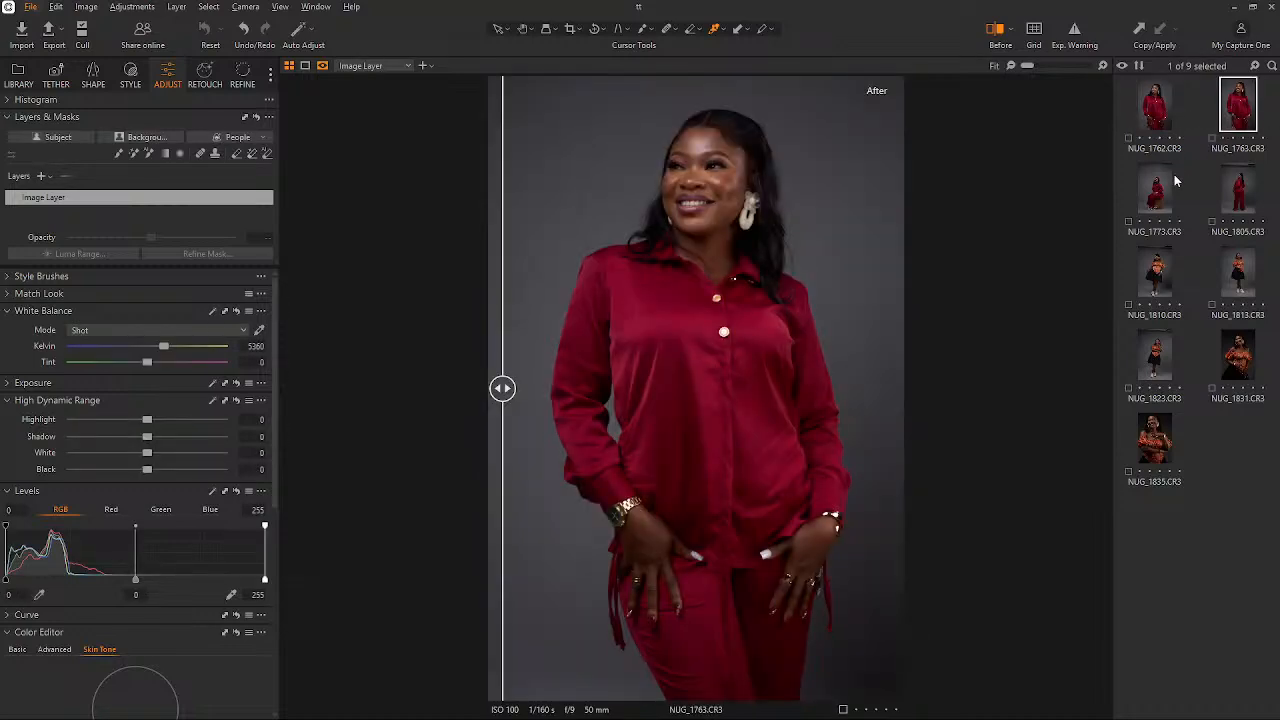
- Select NUG_1823.CR3 and cool its white balance to 4791 Kelvin
left_click(1152, 365)
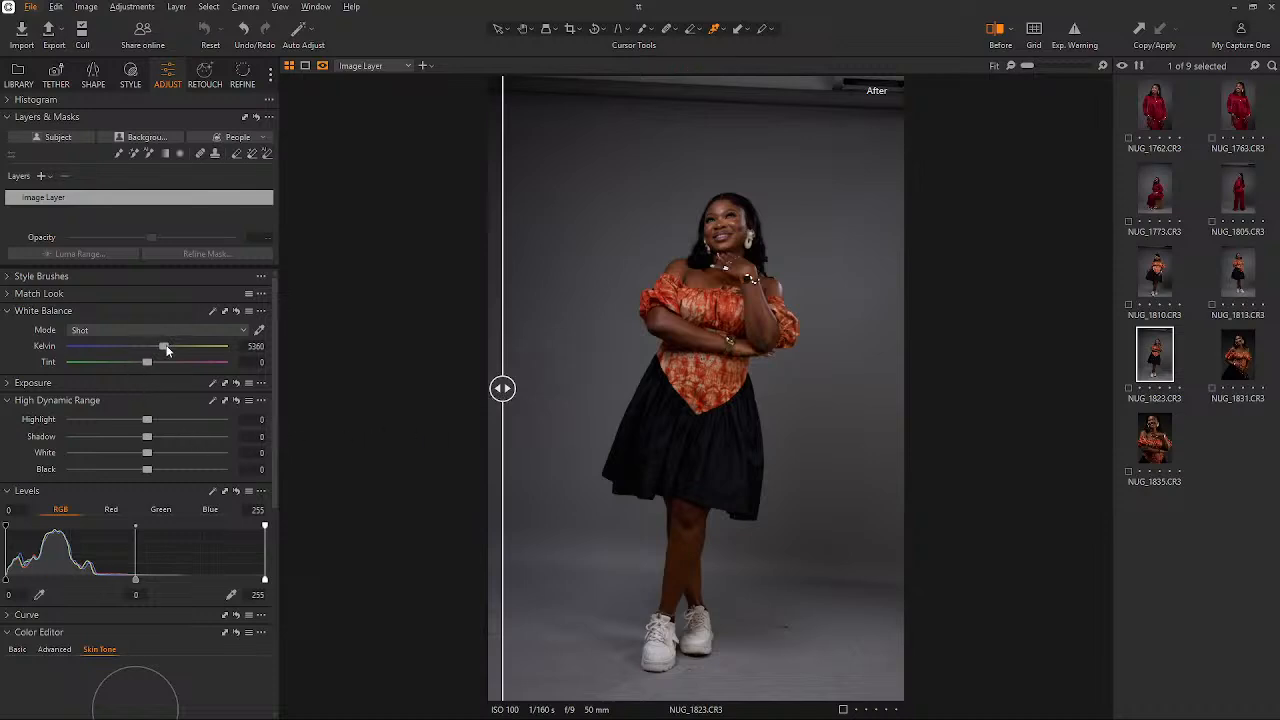
scroll(165, 346, "down", 3)
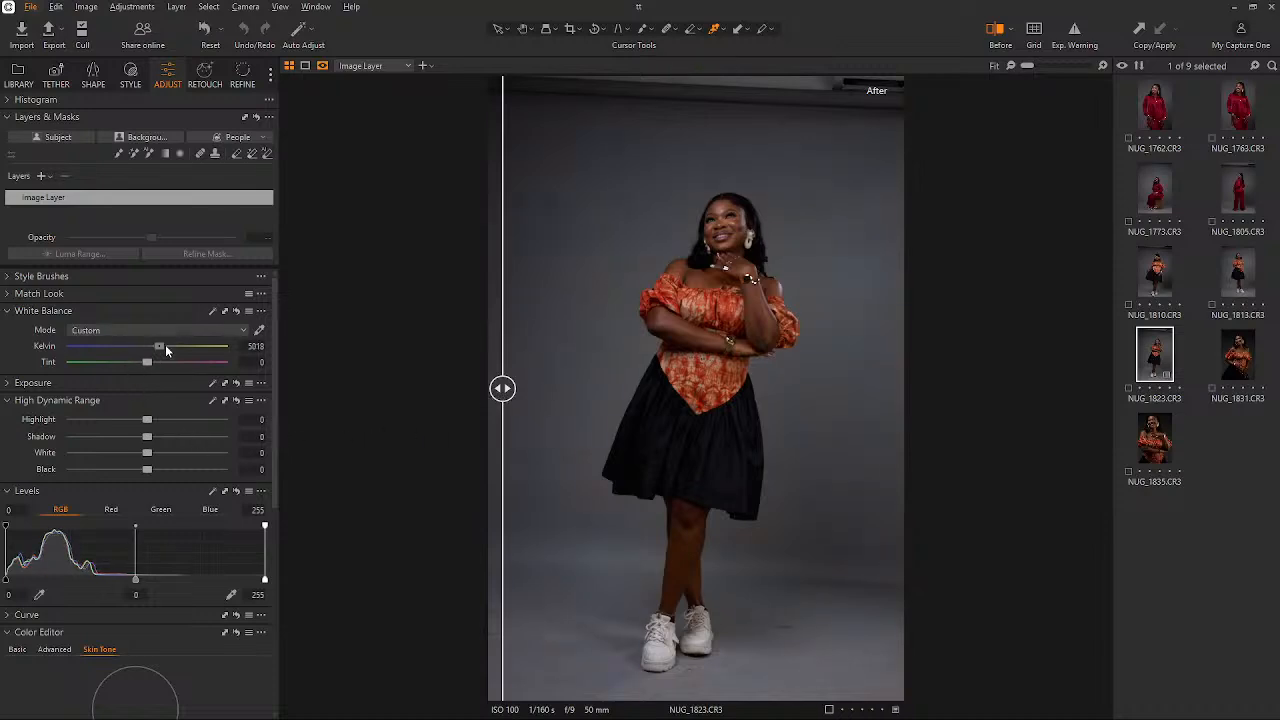
mouse_move(166, 346)
left_mouse_down()
mouse_move(184, 347)
mouse_move(98, 352)
mouse_move(217, 346)
mouse_move(145, 351)
mouse_move(155, 342)
left_mouse_up()
double_click(155, 345)
left_click_drag(166, 346, 154, 344)
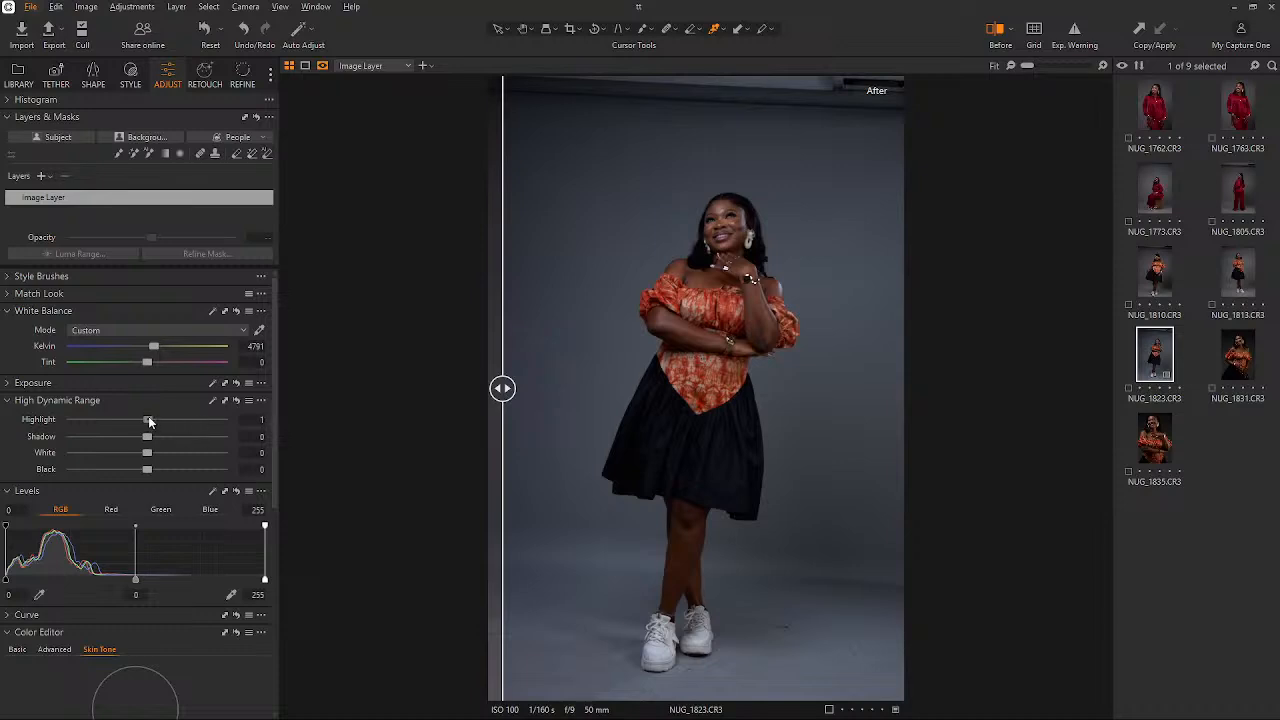
- Try the High Dynamic Range highlight in both directions and set it to -20
left_click_drag(147, 419, 172, 421)
left_click_drag(157, 420, 160, 423)
left_click_drag(161, 421, 133, 418)
- Set the photo's exposure to 0.49 and contrast to 2, and reset brightness to 0 after trying a higher value
left_click(10, 311)
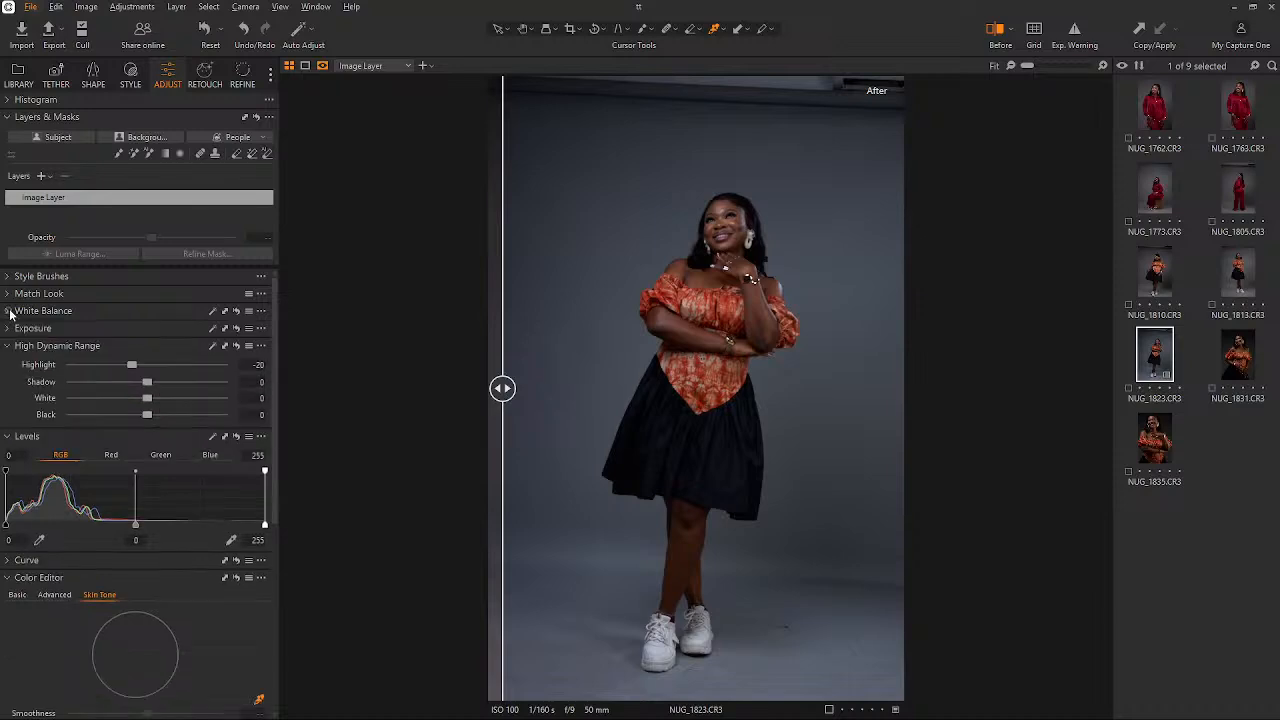
left_click(10, 330)
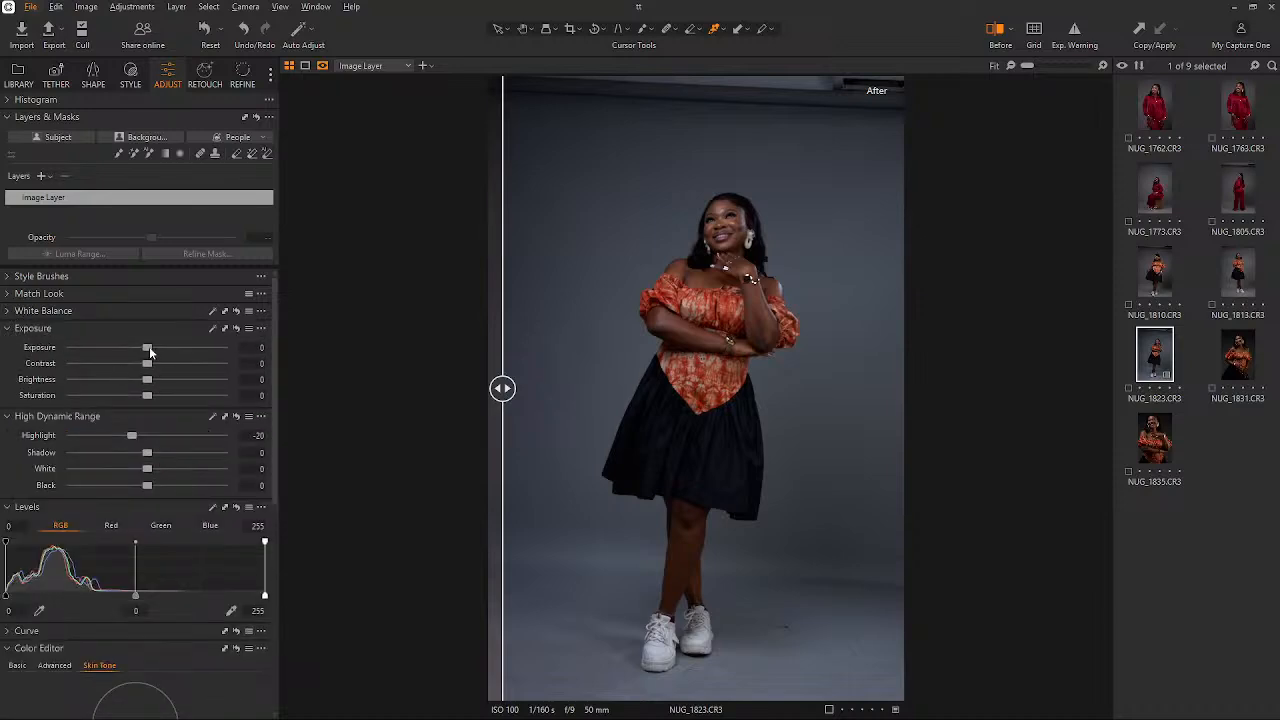
left_click_drag(150, 350, 154, 348)
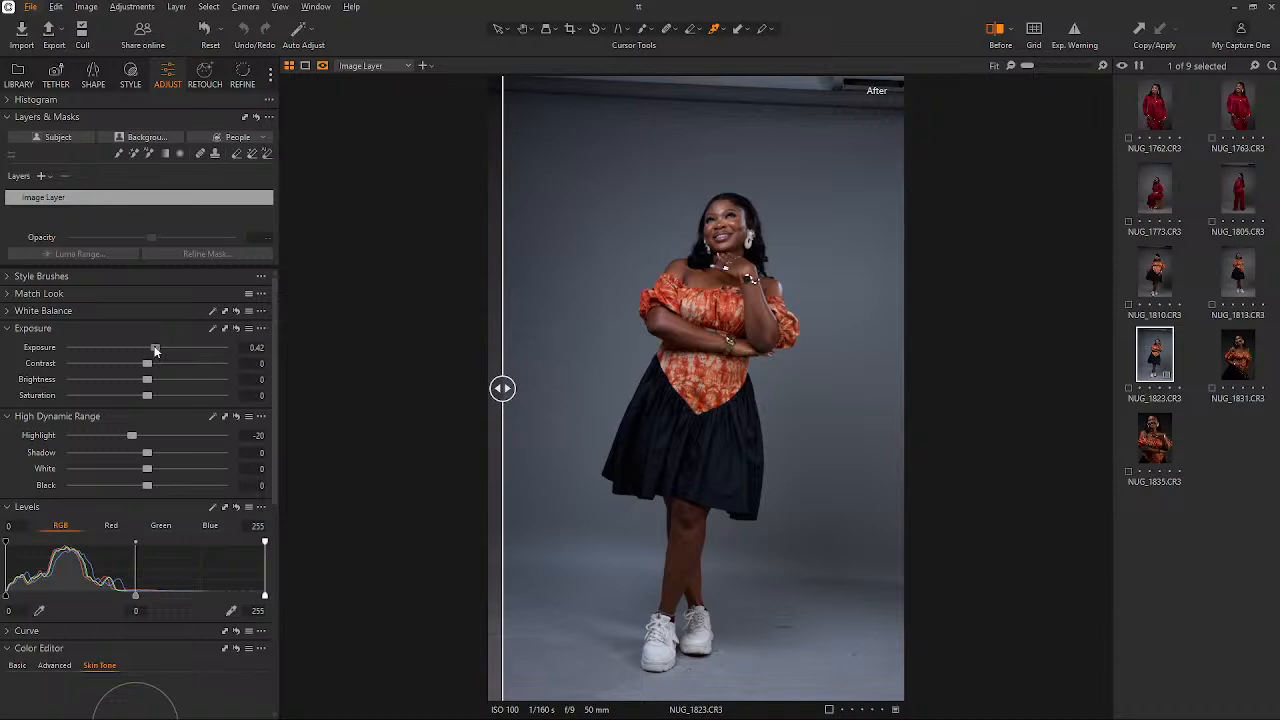
left_click_drag(155, 348, 158, 347)
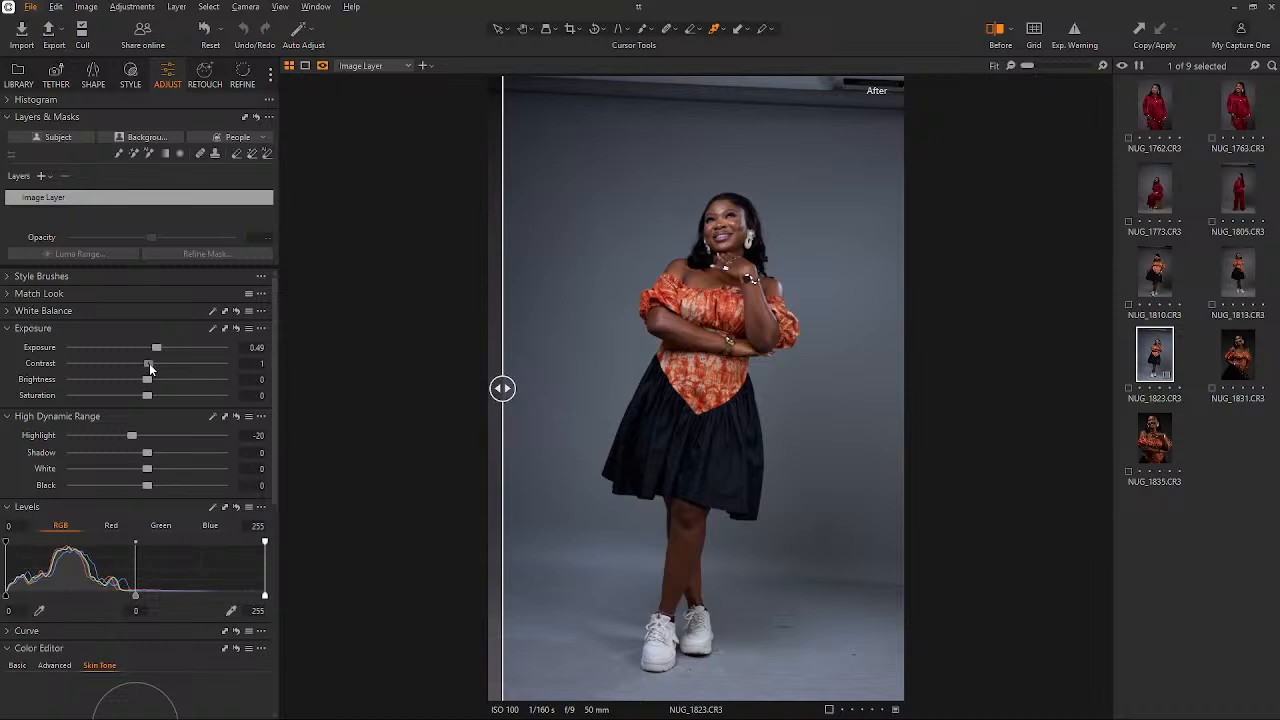
left_click_drag(148, 364, 151, 363)
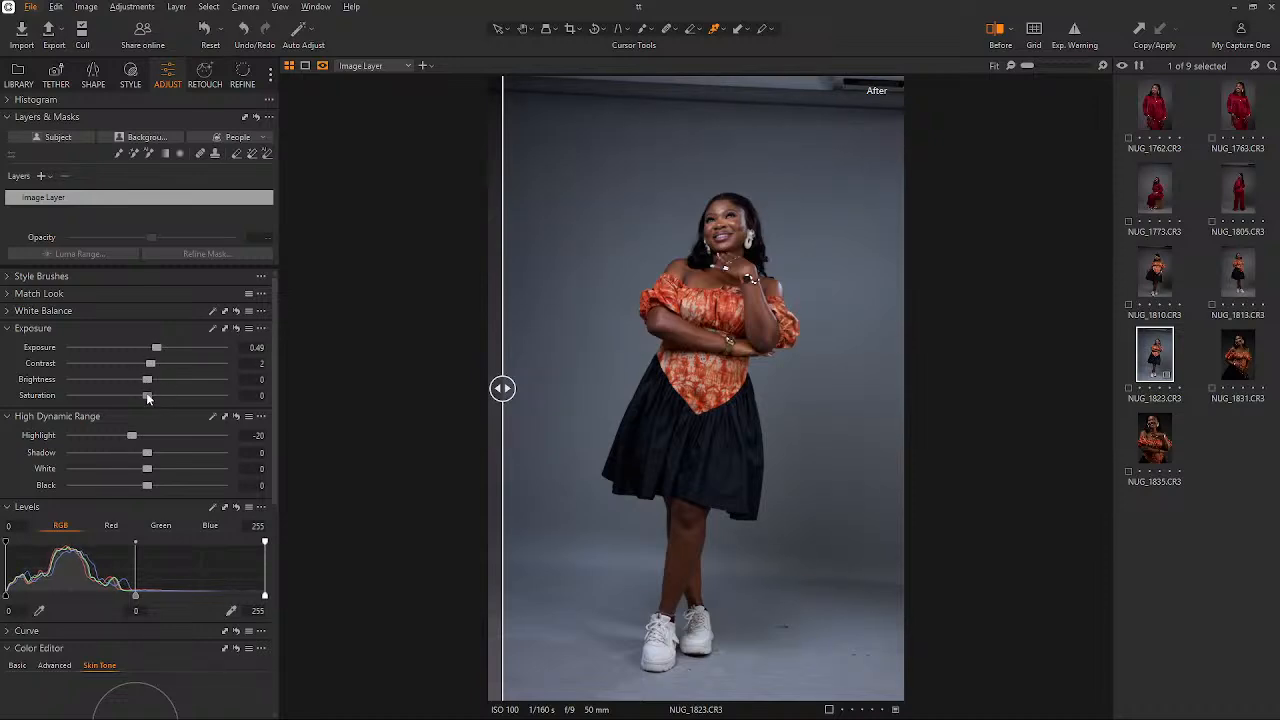
mouse_move(148, 385)
left_mouse_down()
mouse_move(134, 383)
mouse_move(157, 388)
left_mouse_up()
double_click(156, 381)
- Set the High Dynamic Range highlight to 32 and check the woman's face and dress up close
left_click_drag(132, 436, 89, 442)
left_click_drag(97, 436, 171, 436)
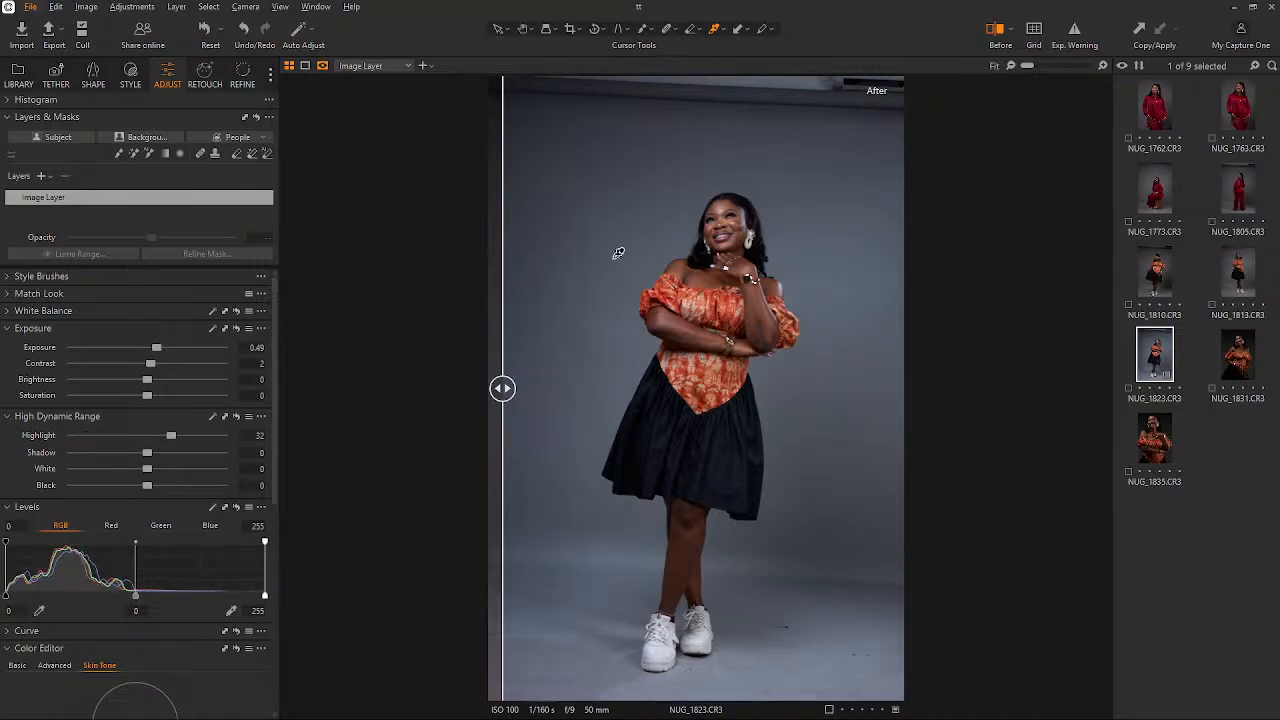
scroll(785, 281, "up", 5)
scroll(770, 200, "down", 3)
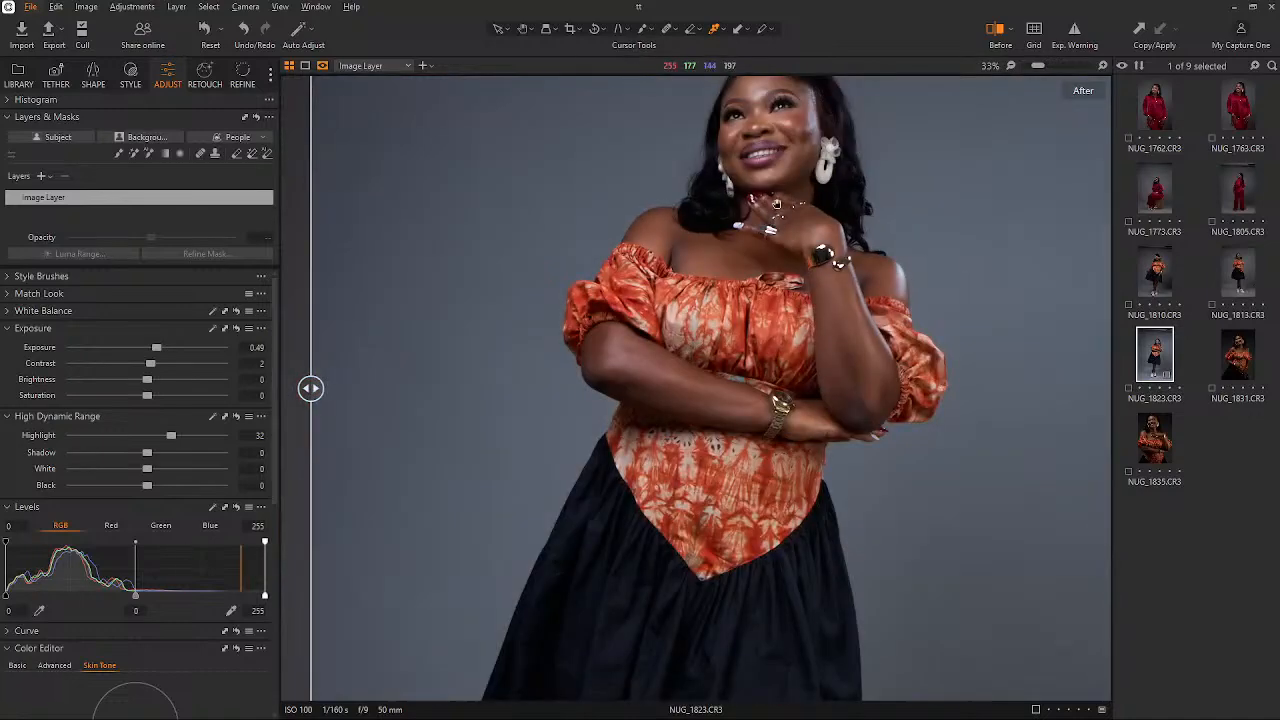
- Check the woman's face up close, set the exposure to 0.53 and set the High Dynamic Range highlight to -76
left_click_drag(776, 206, 760, 308)
scroll(775, 271, "up", 4)
scroll(773, 378, "down", 3)
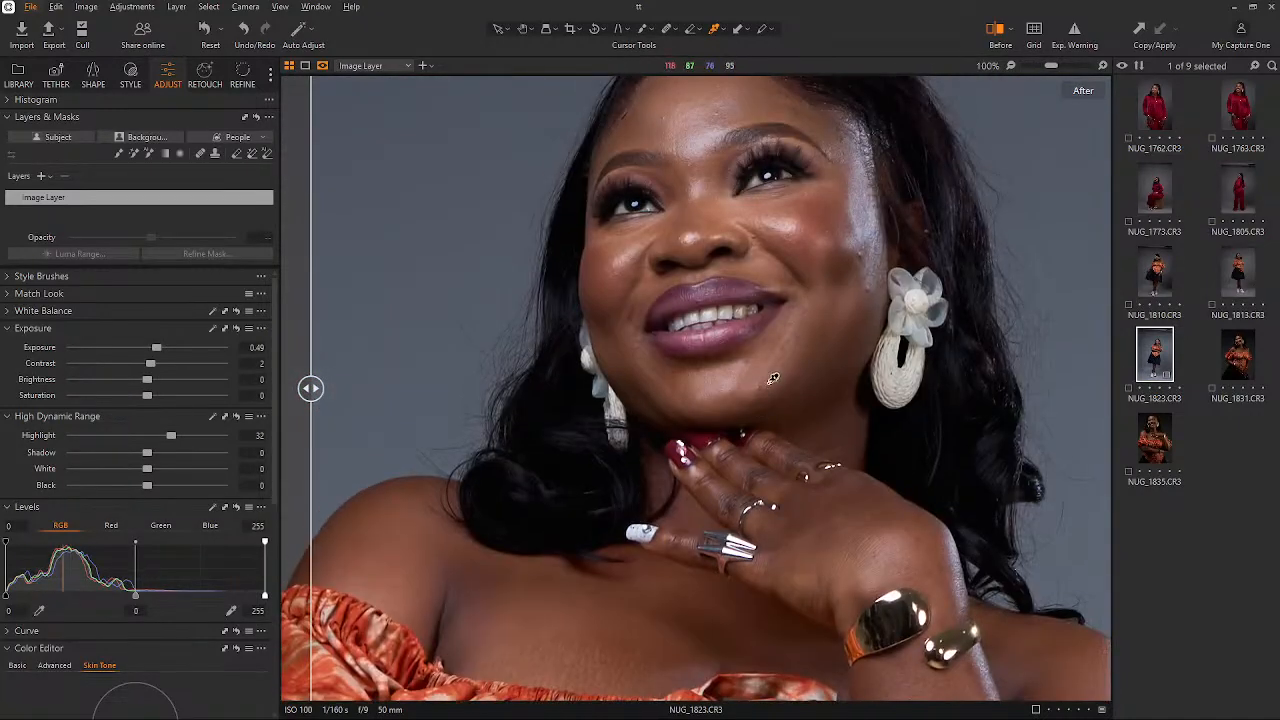
scroll(775, 370, "up", 1)
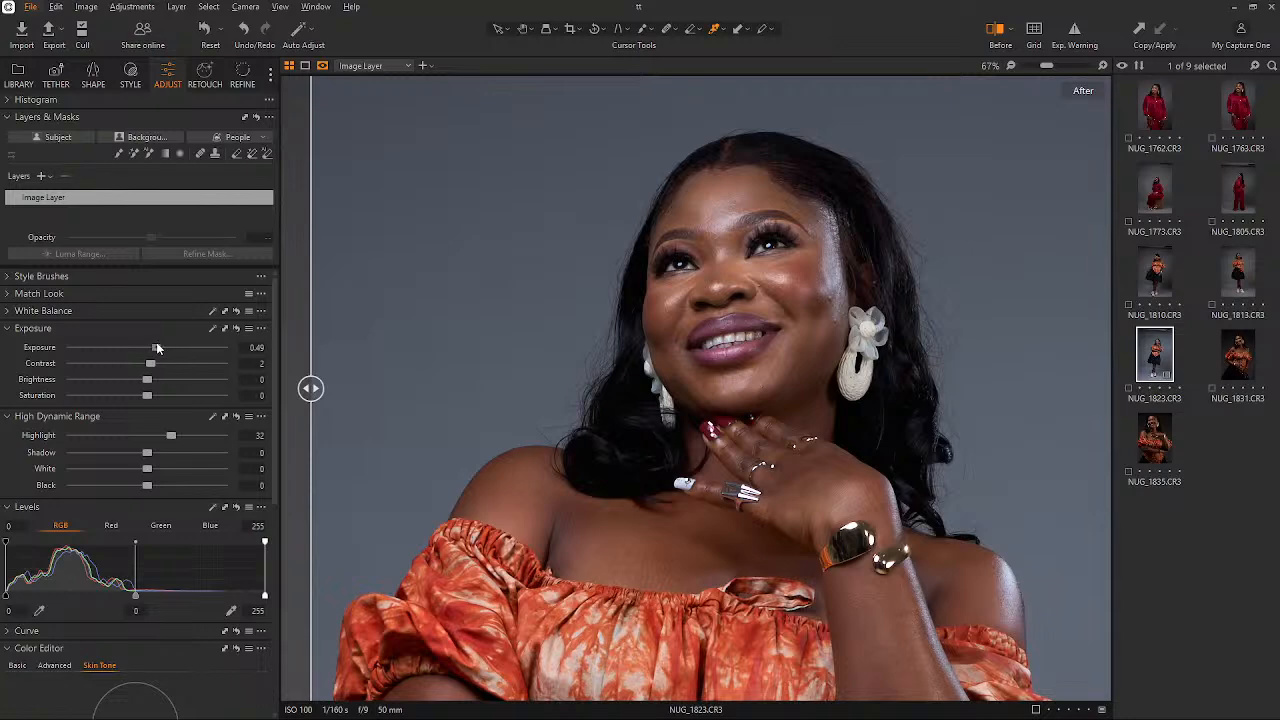
mouse_move(156, 347)
left_mouse_down()
mouse_move(145, 349)
mouse_move(157, 349)
left_mouse_up()
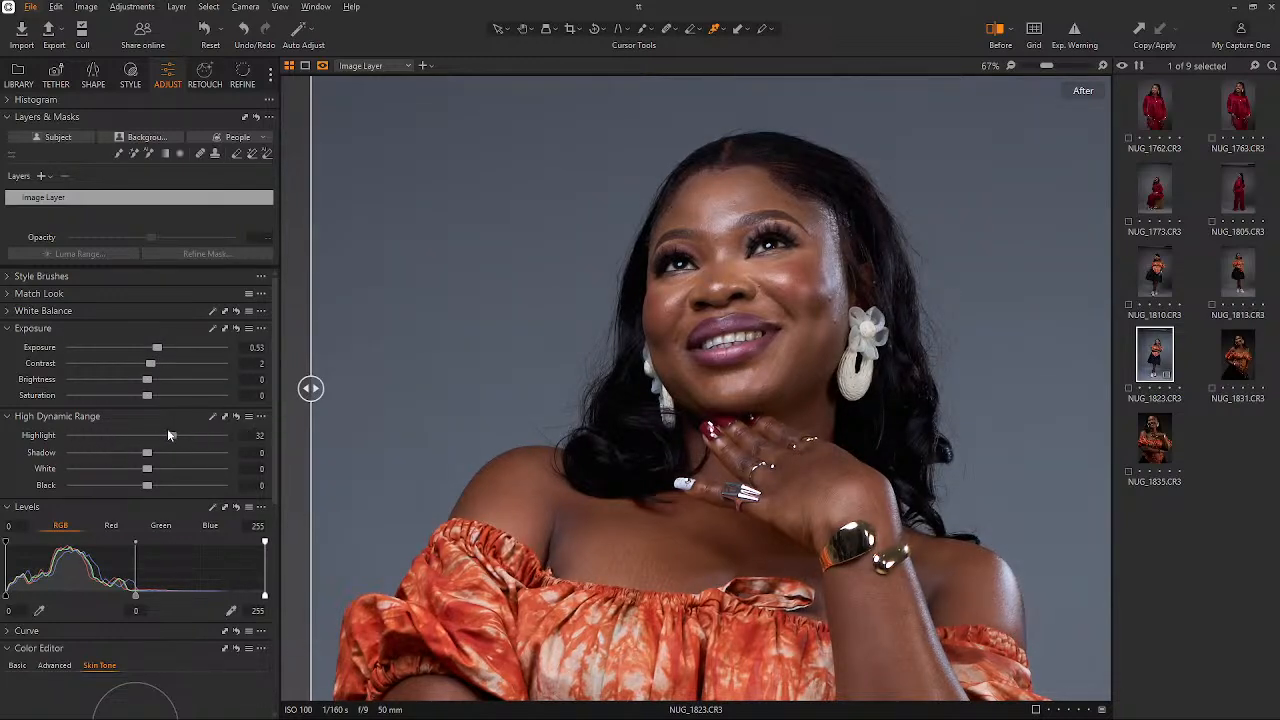
left_click_drag(170, 436, 92, 437)
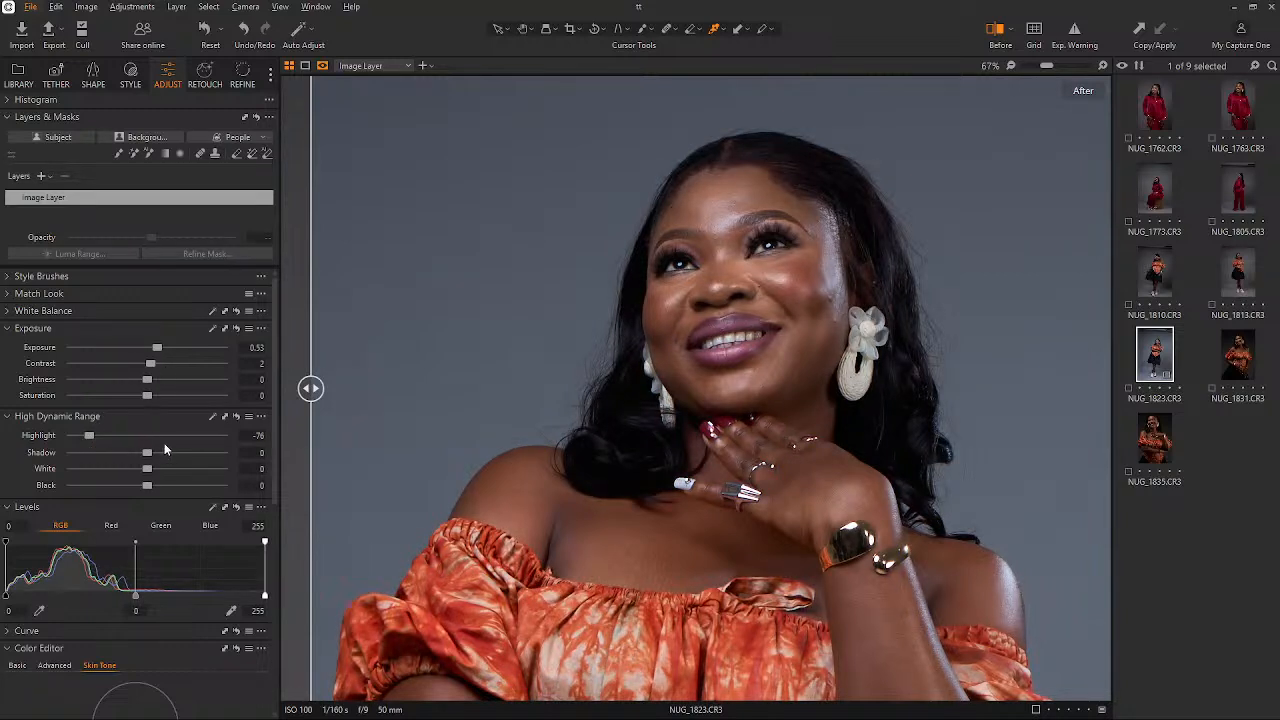
- Set the High Dynamic Range shadow to 17 and black to -8
left_click_drag(148, 454, 153, 455)
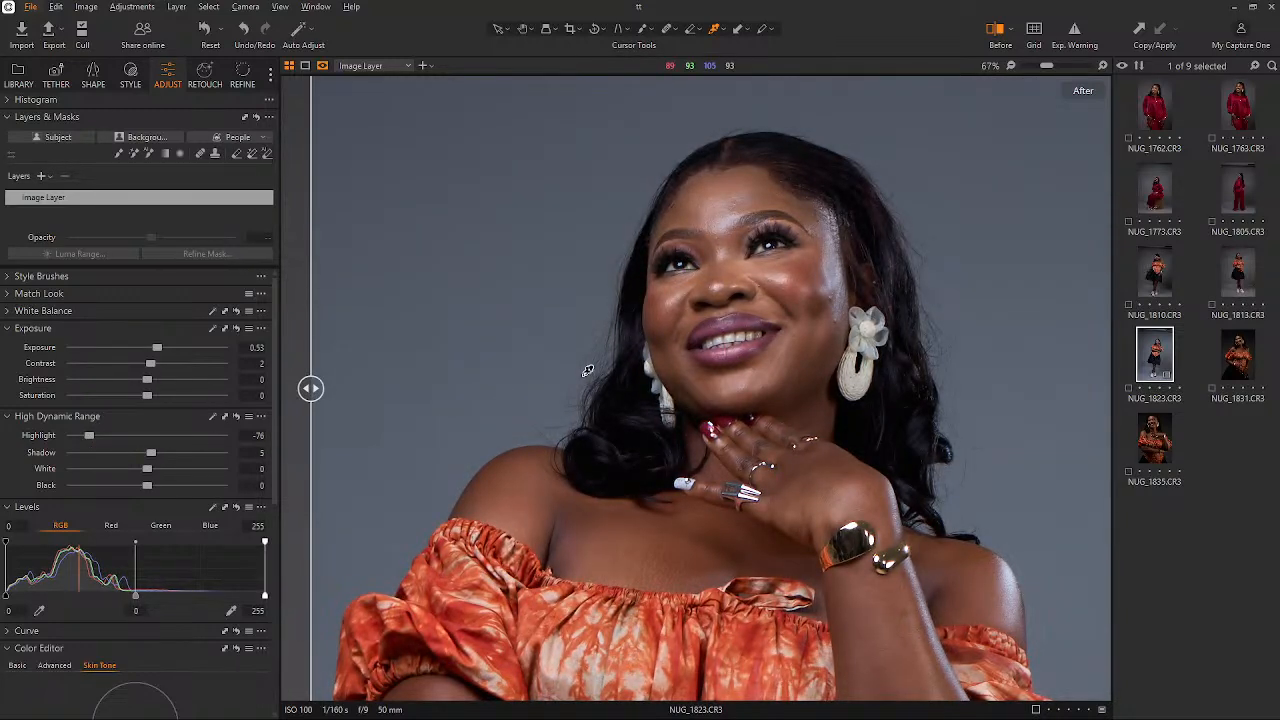
scroll(588, 371, "down", 4)
scroll(599, 374, "down", 1)
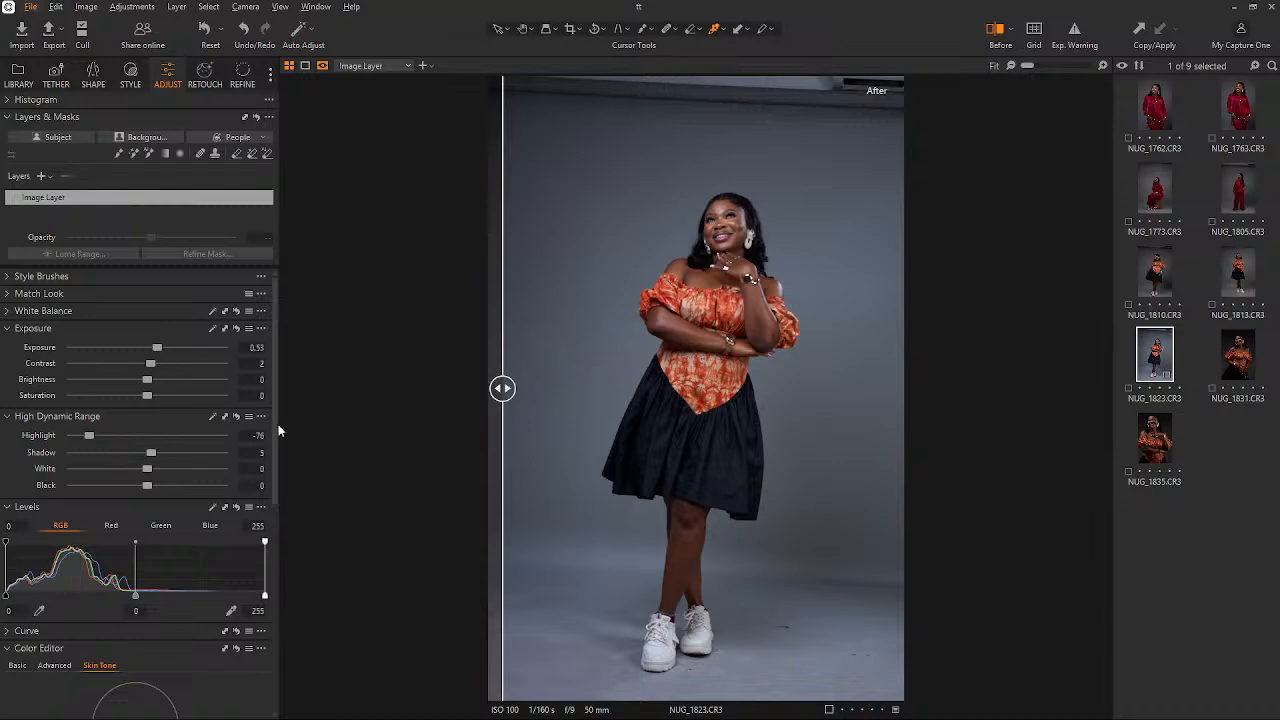
mouse_move(151, 453)
left_mouse_down()
mouse_move(186, 451)
mouse_move(145, 457)
mouse_move(155, 450)
left_mouse_up()
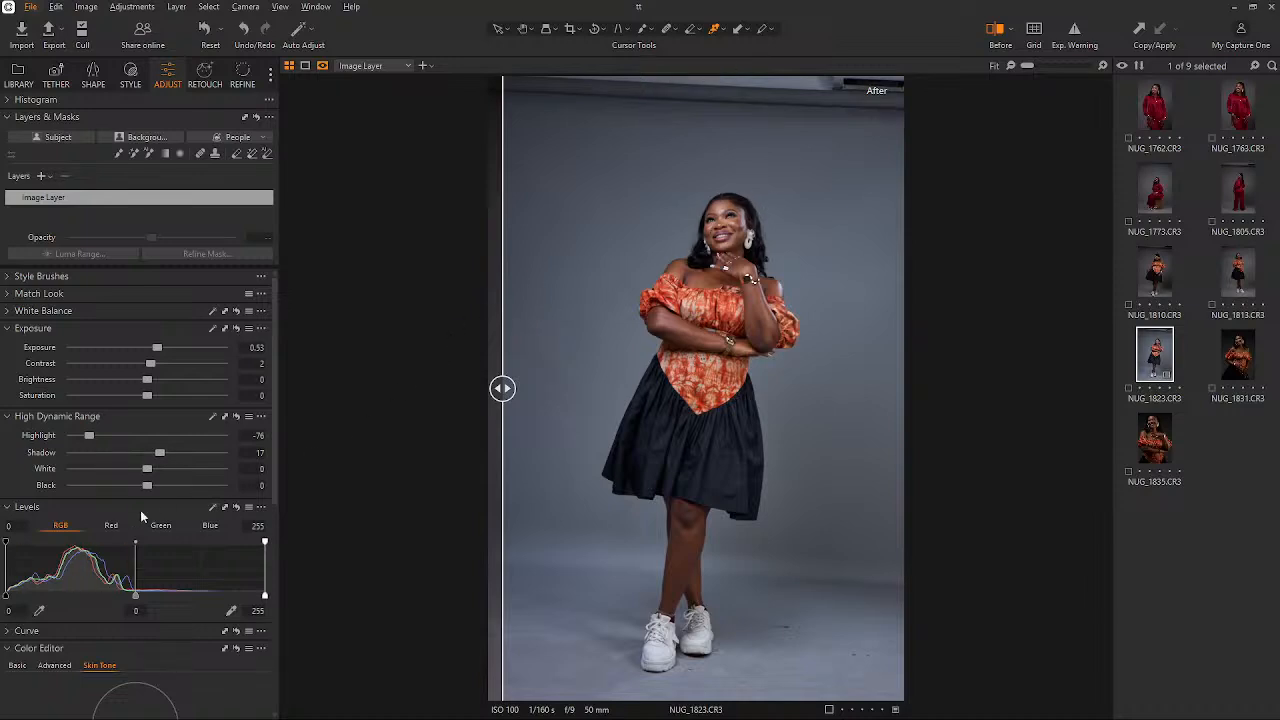
left_click_drag(149, 489, 146, 488)
- Adjust the RGB levels to a shadow input of 5, a midtone of 0.03 and a highlight input of 246
left_click_drag(6, 597, 9, 597)
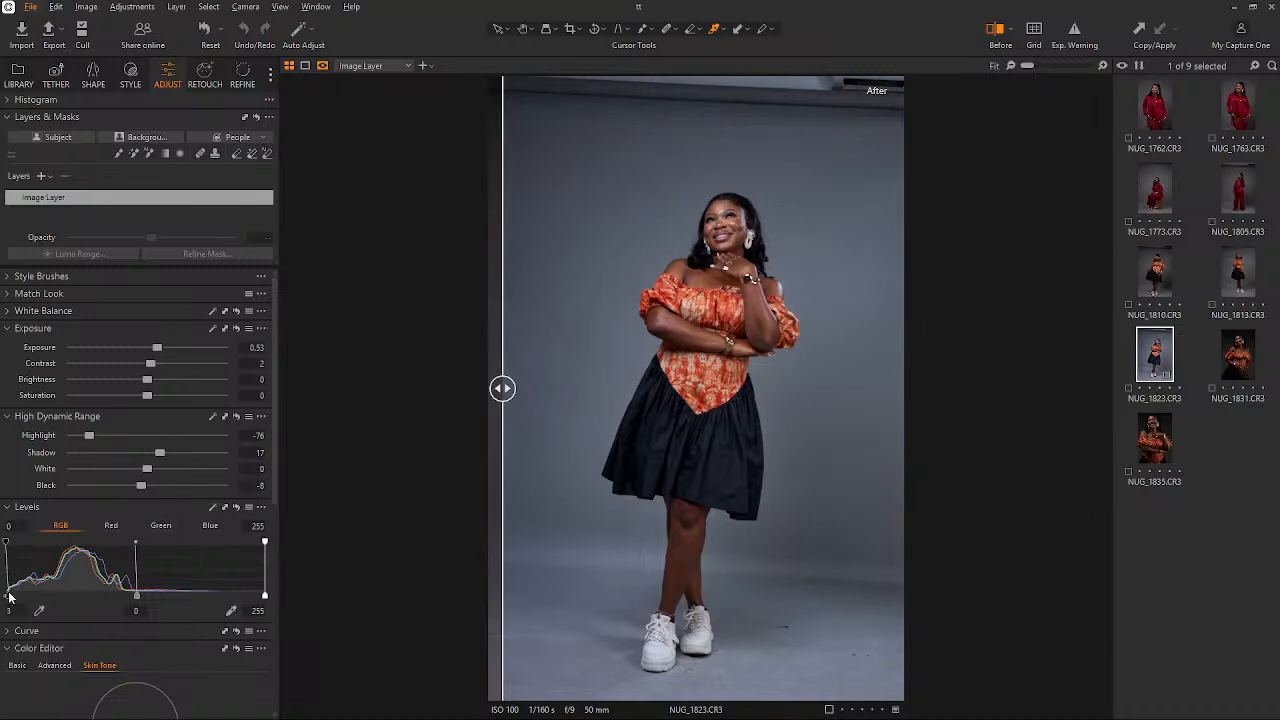
left_click(66, 328)
left_click(50, 346)
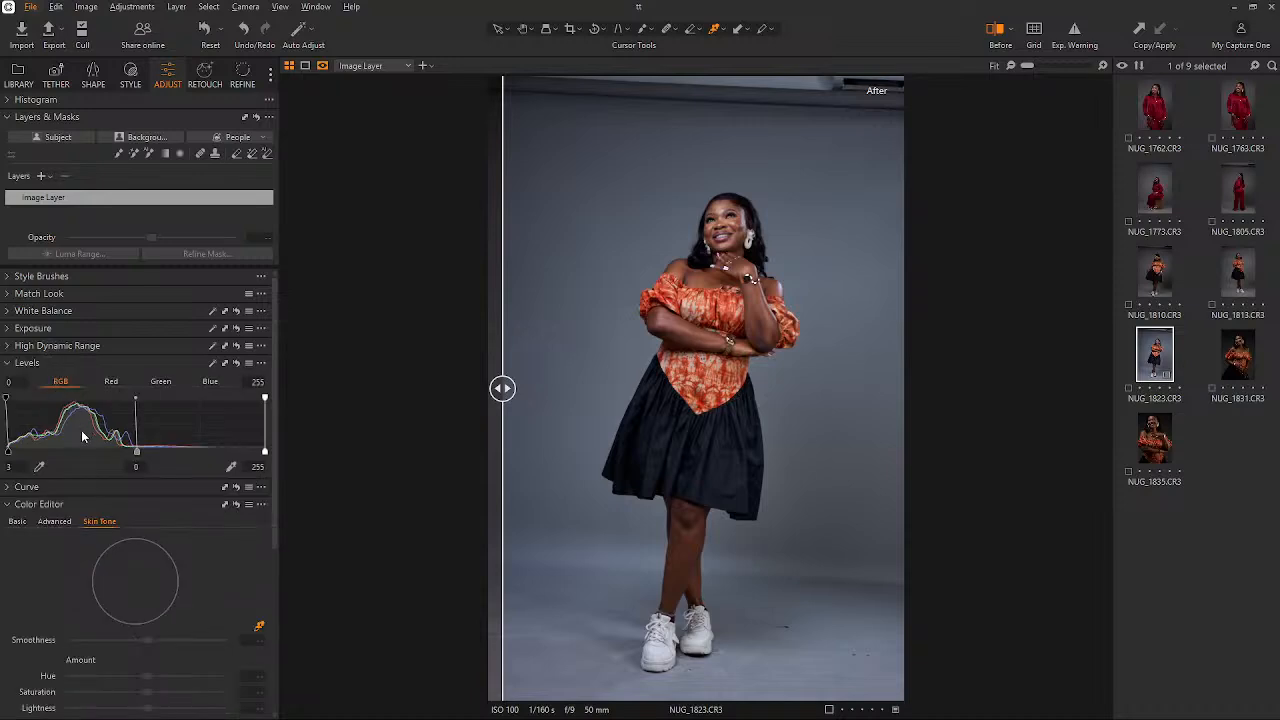
mouse_move(265, 455)
left_mouse_down()
mouse_move(238, 456)
mouse_move(253, 456)
left_mouse_up()
left_click_drag(8, 455, 10, 454)
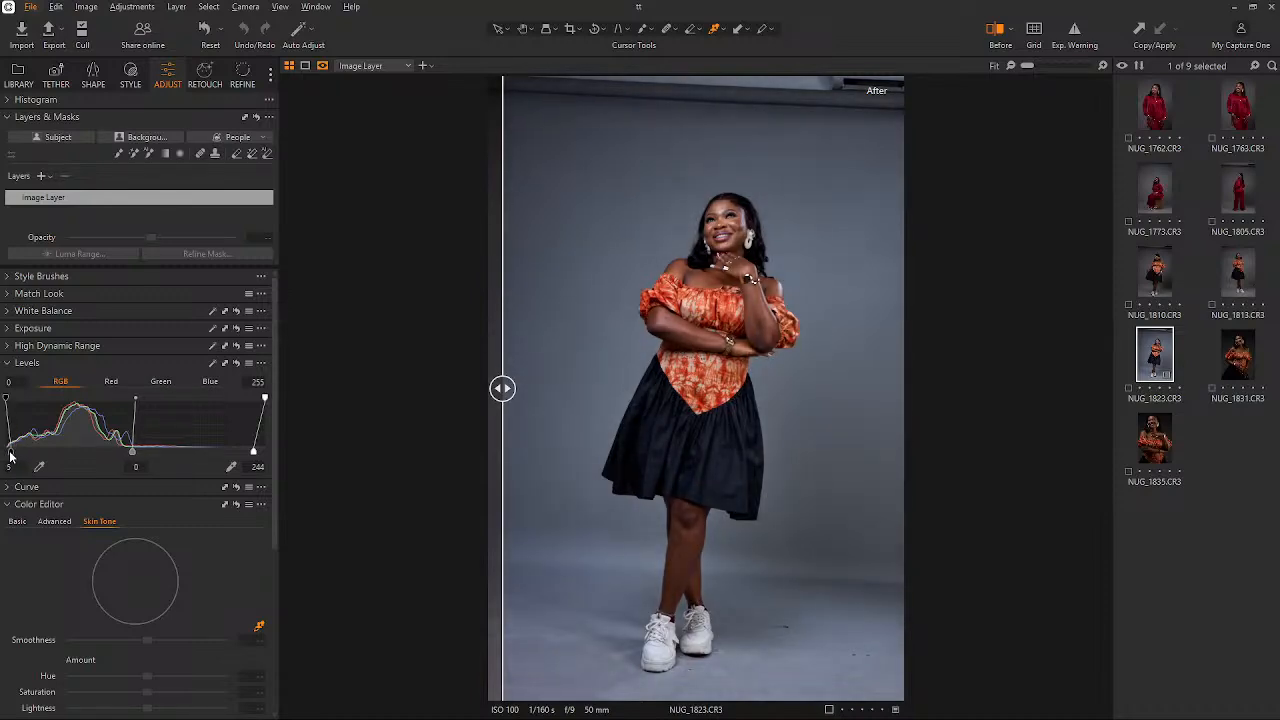
left_click_drag(254, 455, 256, 455)
left_click_drag(134, 455, 130, 458)
- Show the Color Editor's Advanced mode and examine the woman's skin and dress colours up close
left_click(54, 521)
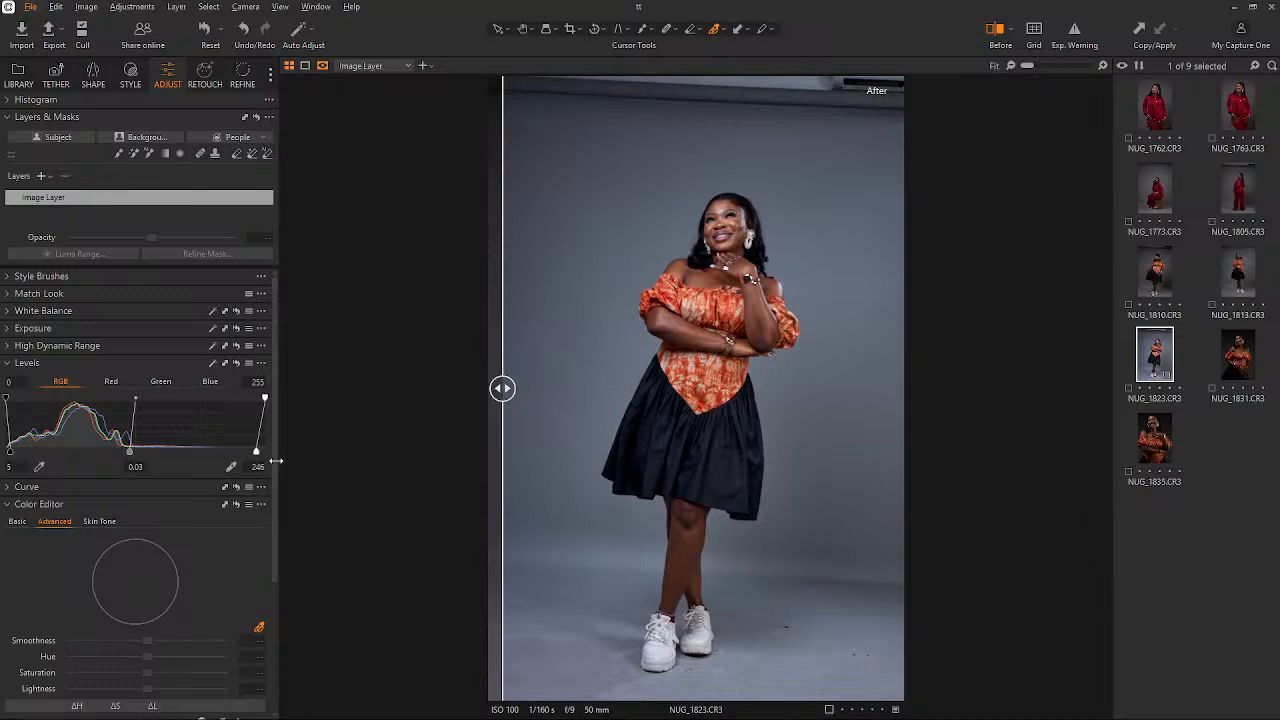
scroll(276, 470, "down", 2)
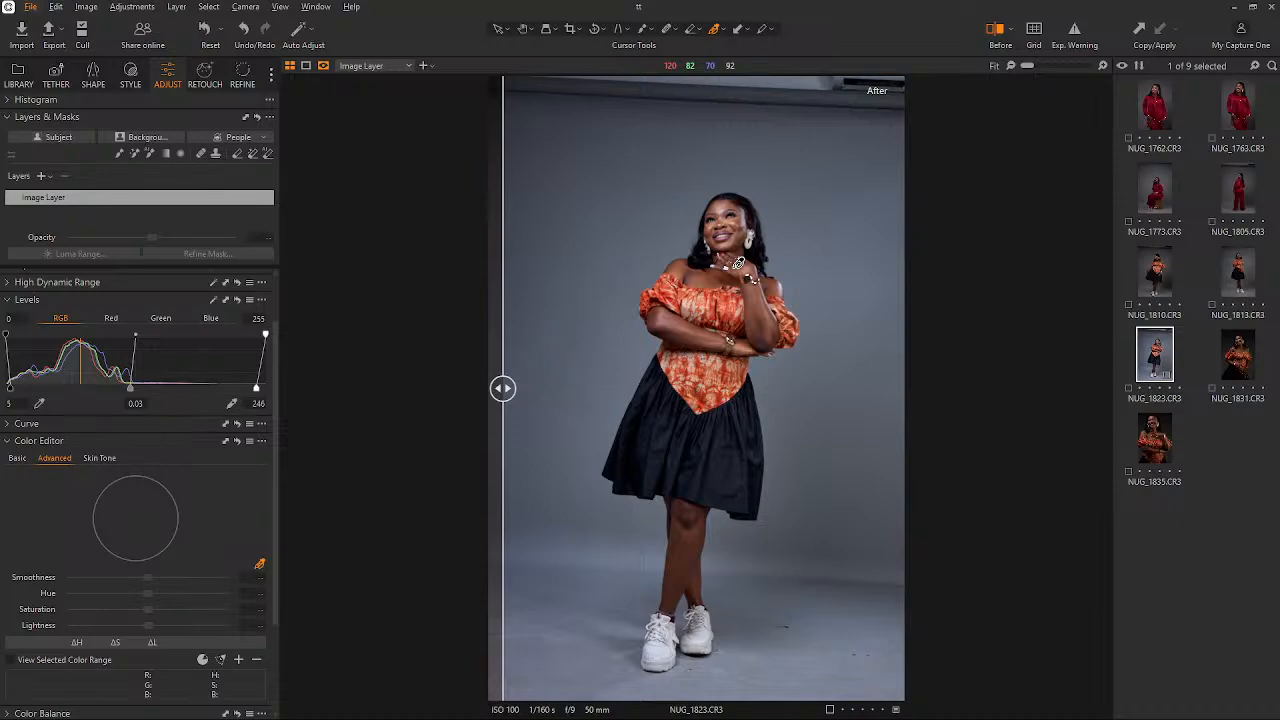
scroll(738, 263, "up", 3)
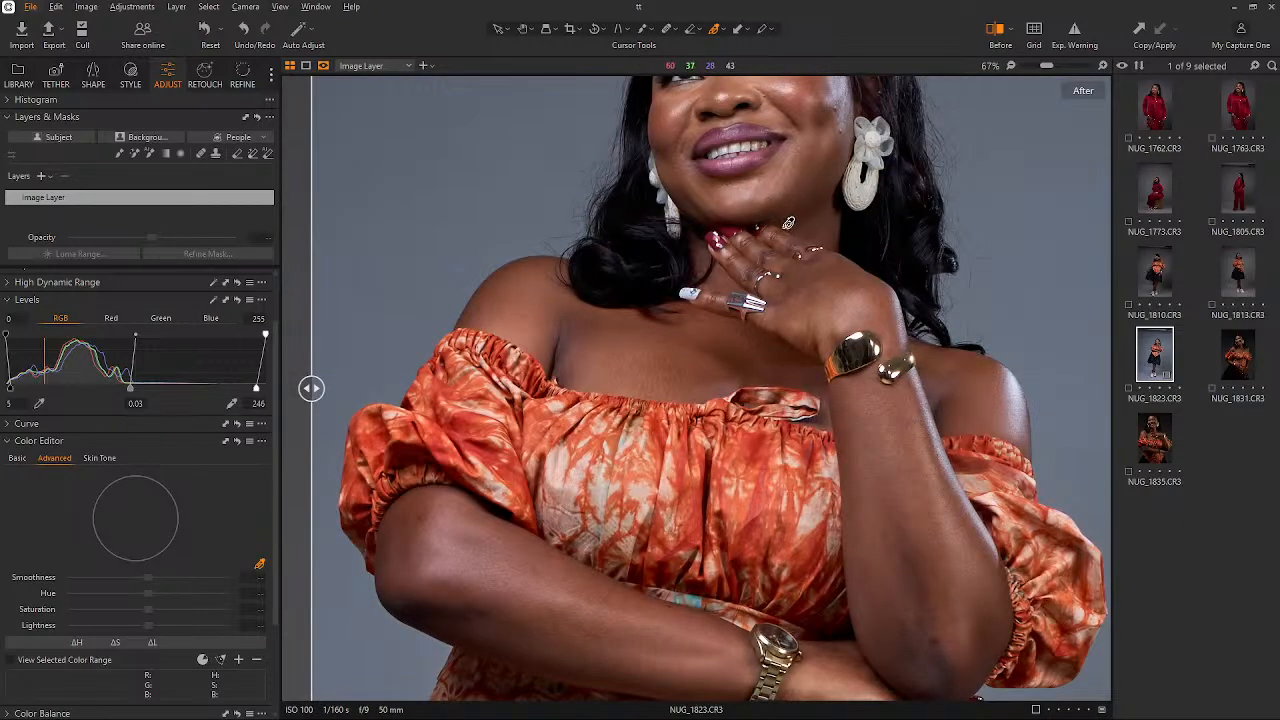
mouse_move(776, 241)
left_mouse_down()
mouse_move(774, 362)
mouse_move(770, 265)
left_mouse_up()
scroll(775, 262, "down", 3)
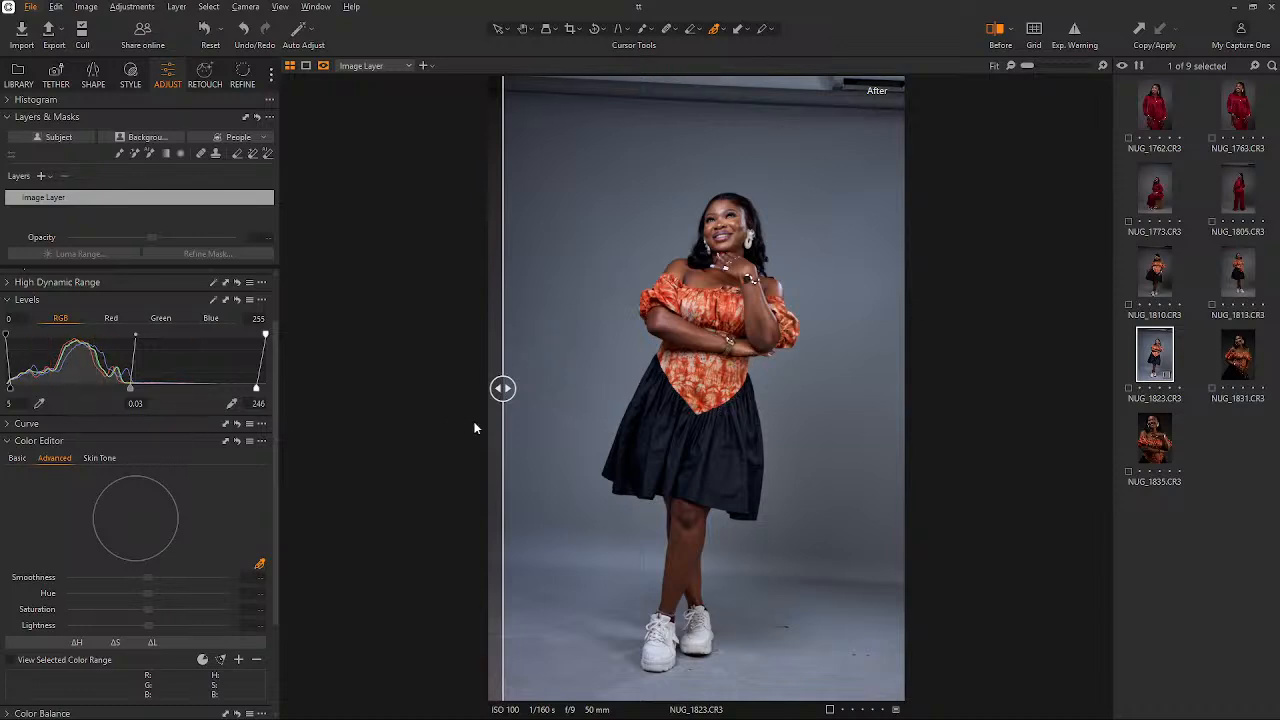
scroll(229, 518, "down", 2)
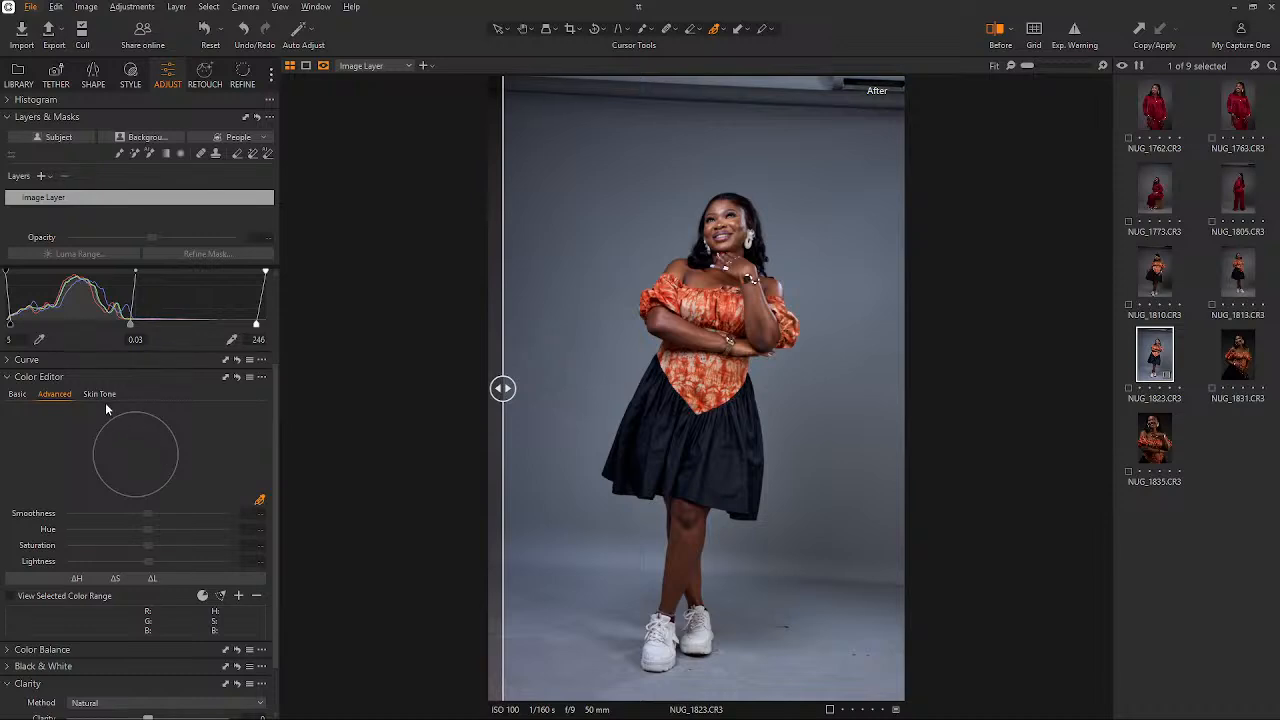
- Switch the Color Editor to Skin Tone mode and examine the skin colour across the woman's face, lips, hand and arms
left_click(99, 394)
scroll(743, 279, "up", 1)
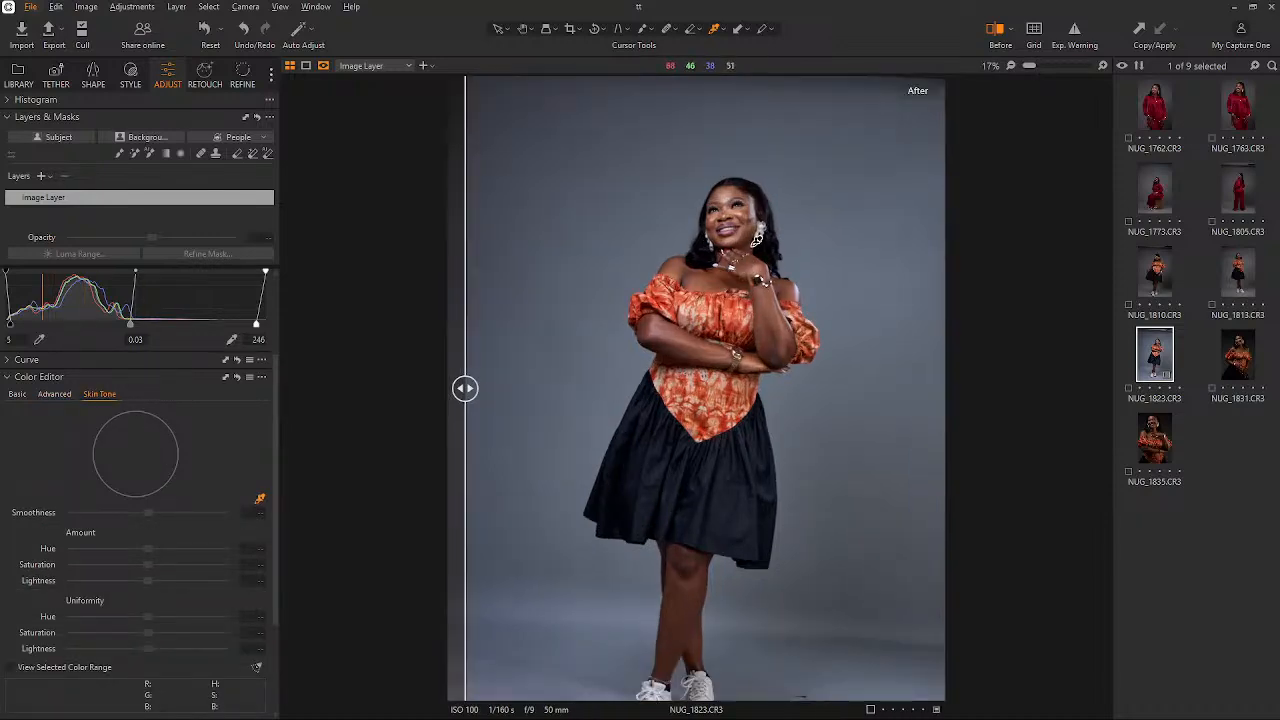
scroll(730, 464, "down", 1)
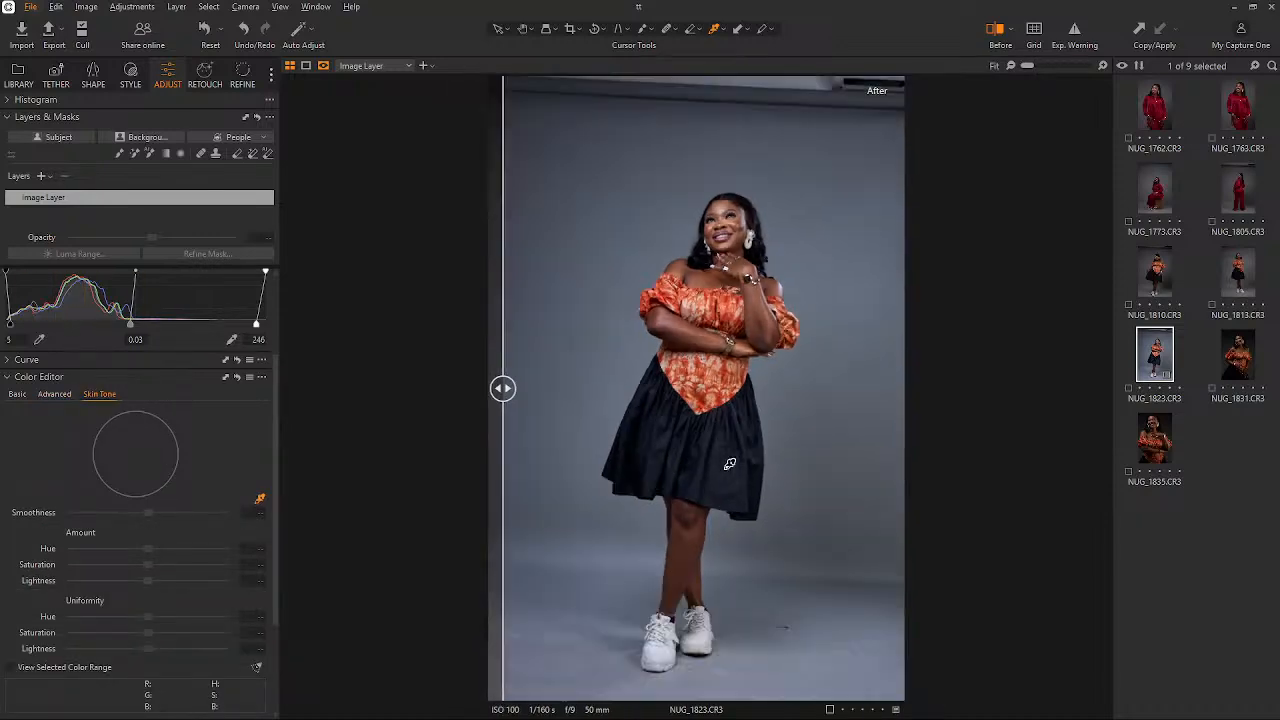
scroll(716, 340, "up", 1)
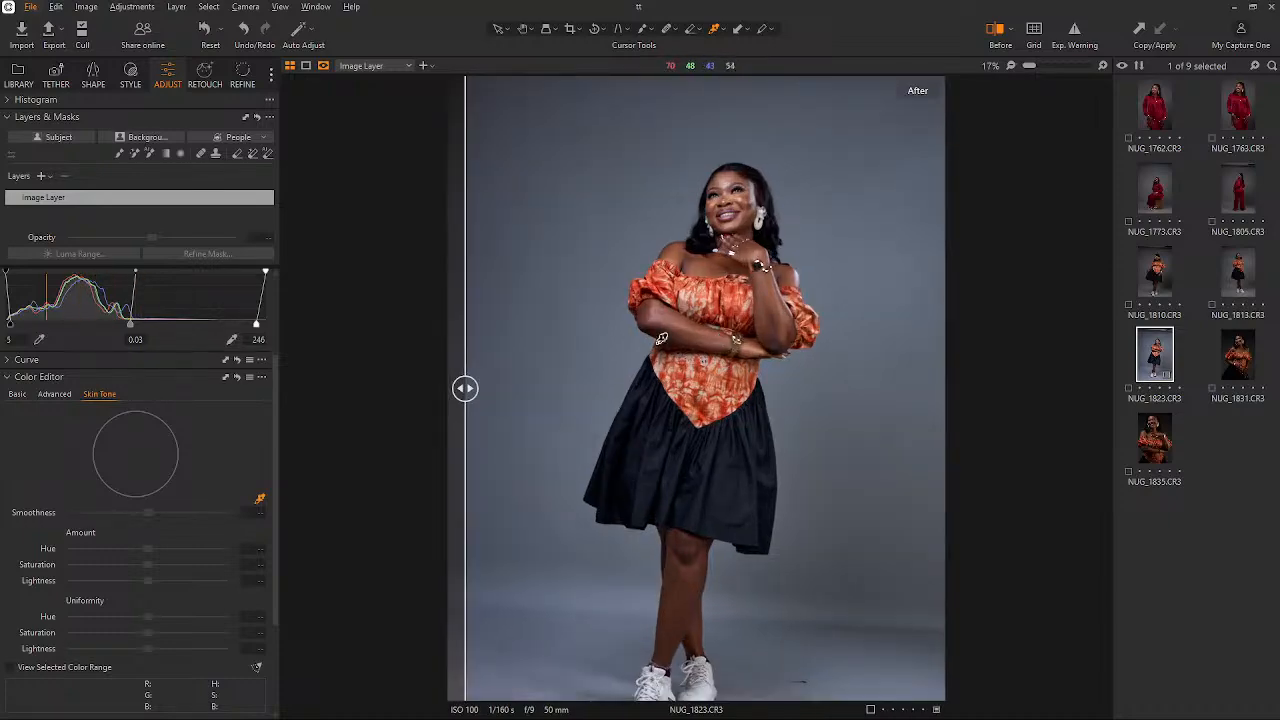
scroll(748, 188, "up", 3)
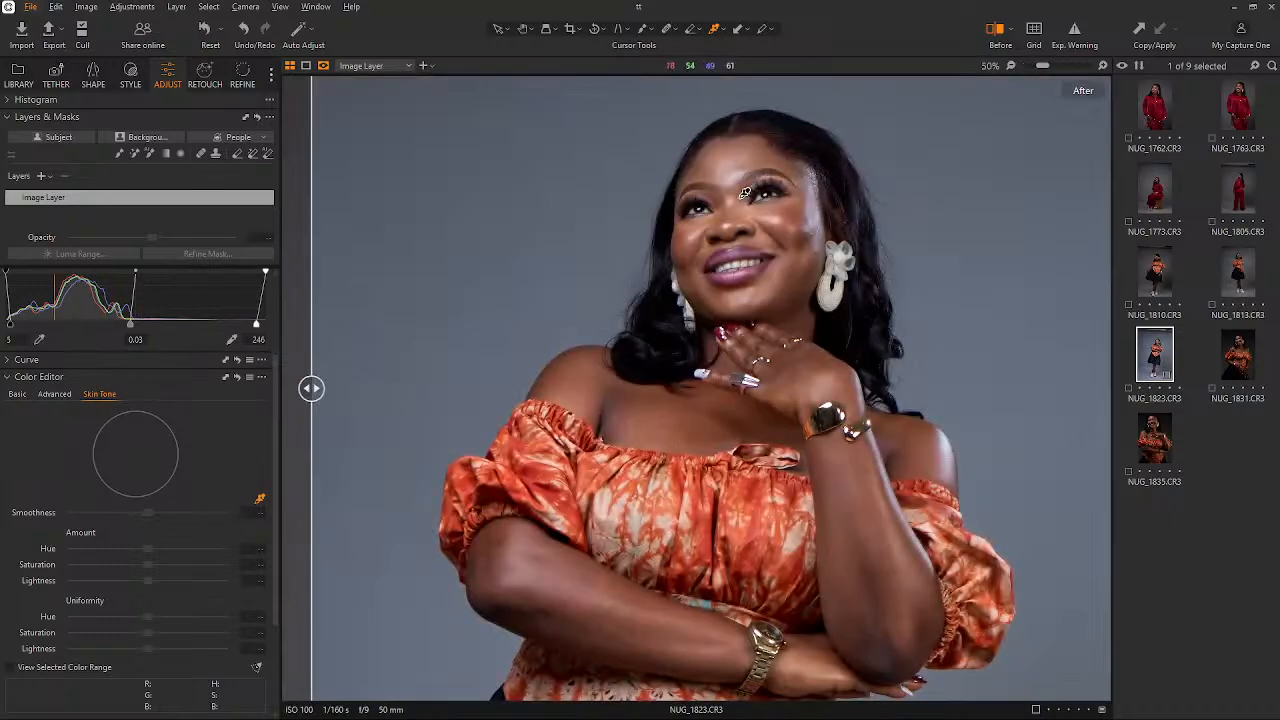
scroll(745, 193, "up", 2)
scroll(745, 195, "down", 2)
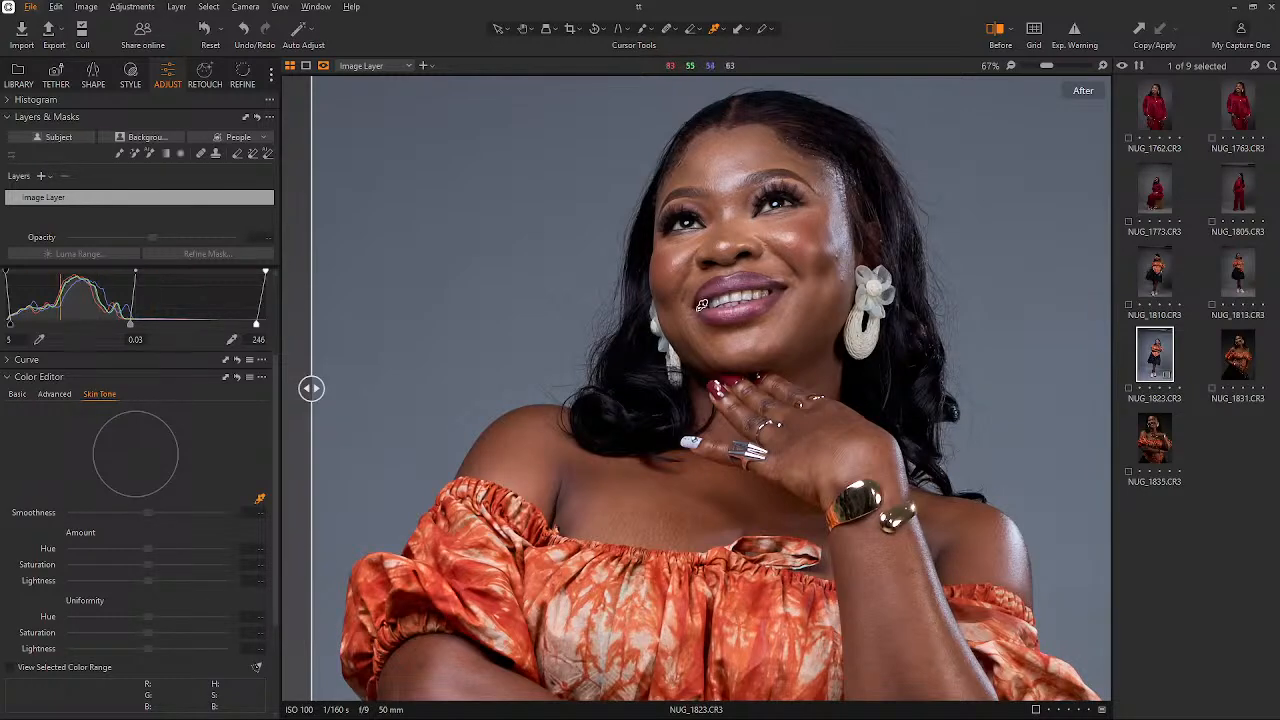
scroll(665, 445, "down", 2)
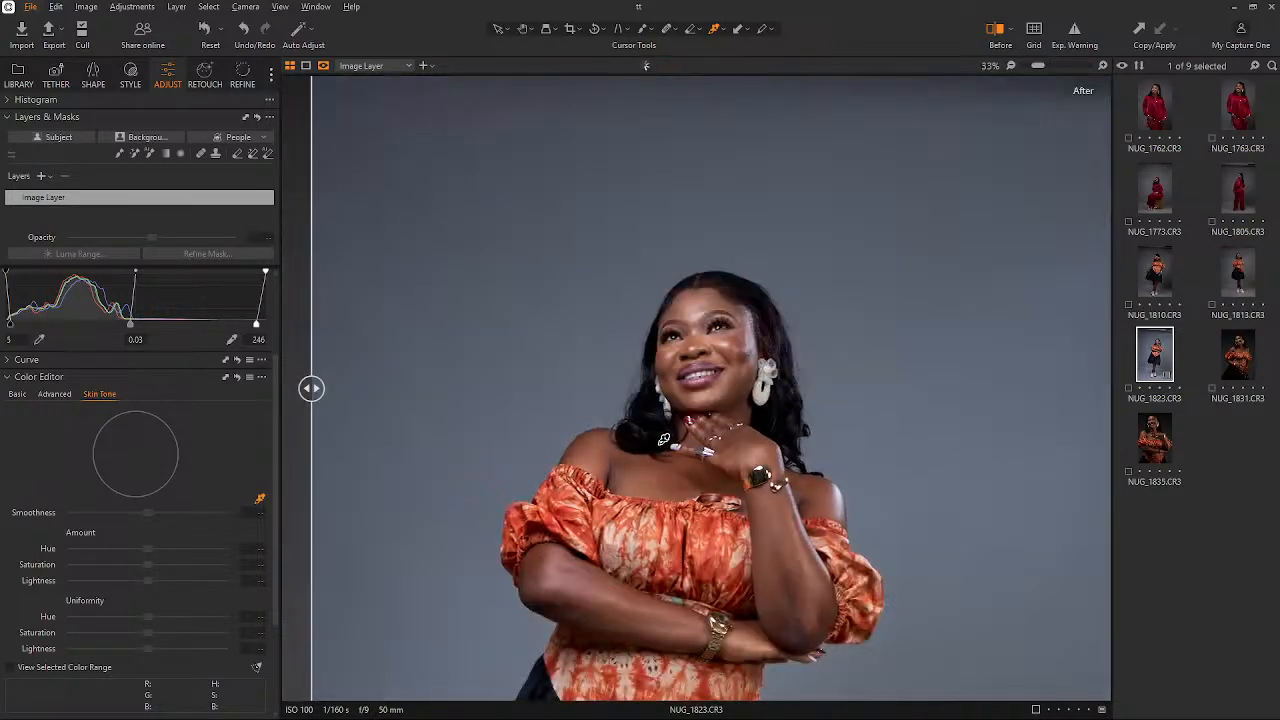
scroll(761, 320, "up", 3)
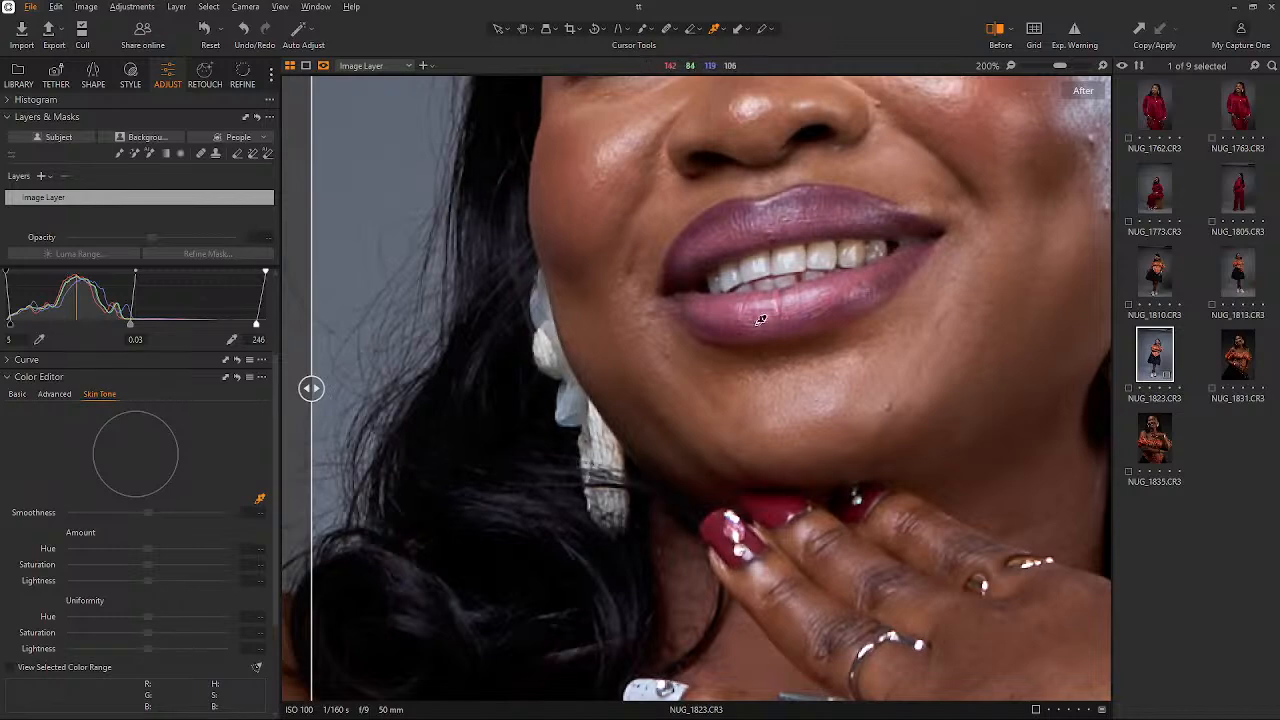
scroll(761, 320, "down", 2)
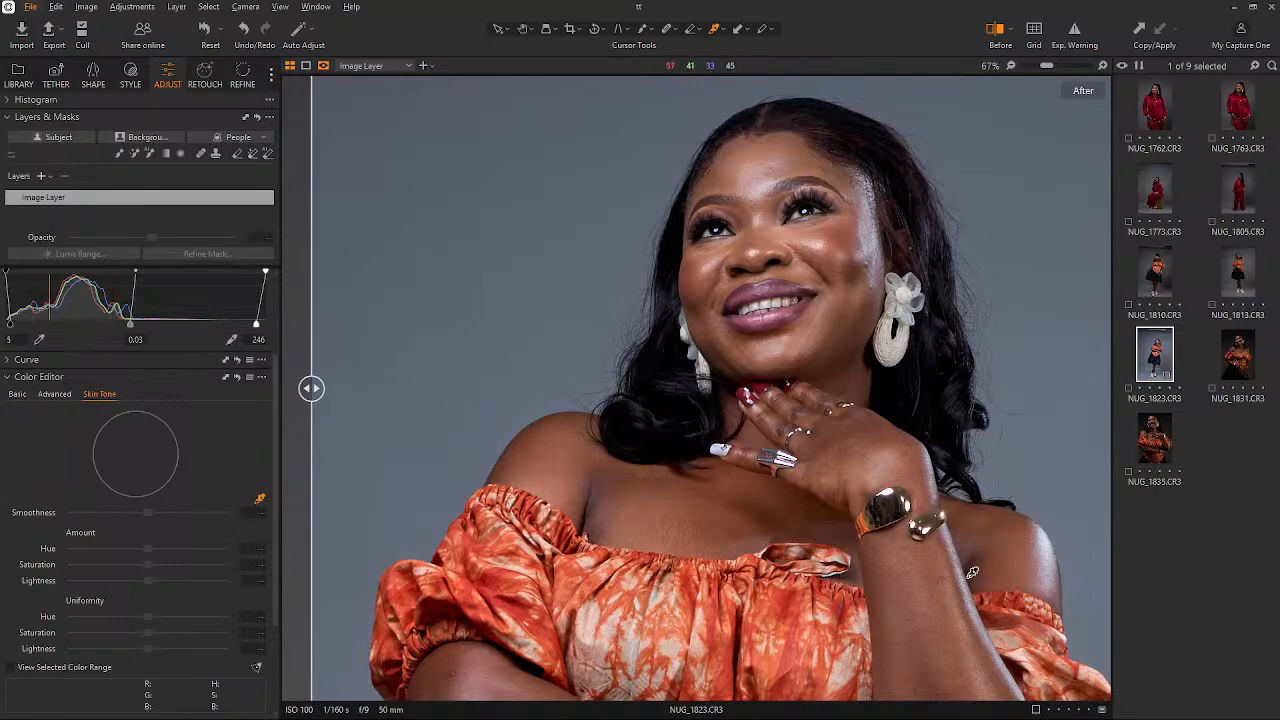
scroll(916, 509, "down", 2)
scroll(831, 405, "up", 4)
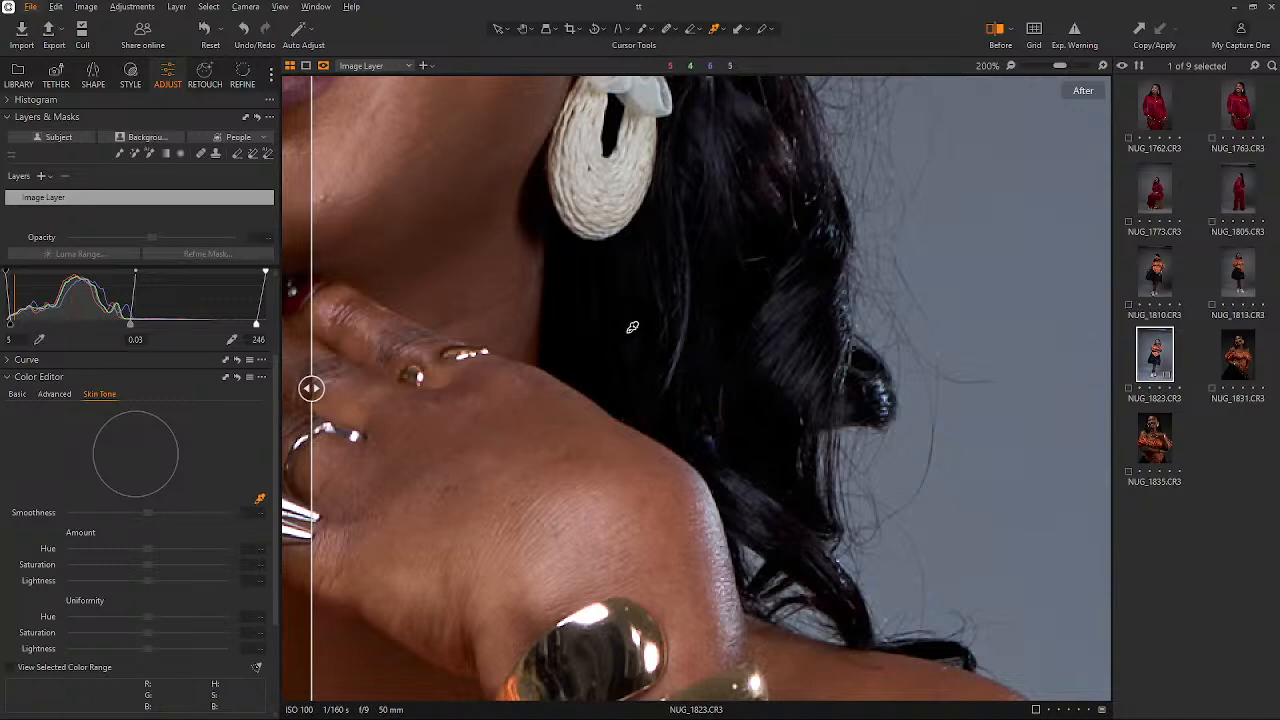
scroll(627, 332, "down", 2)
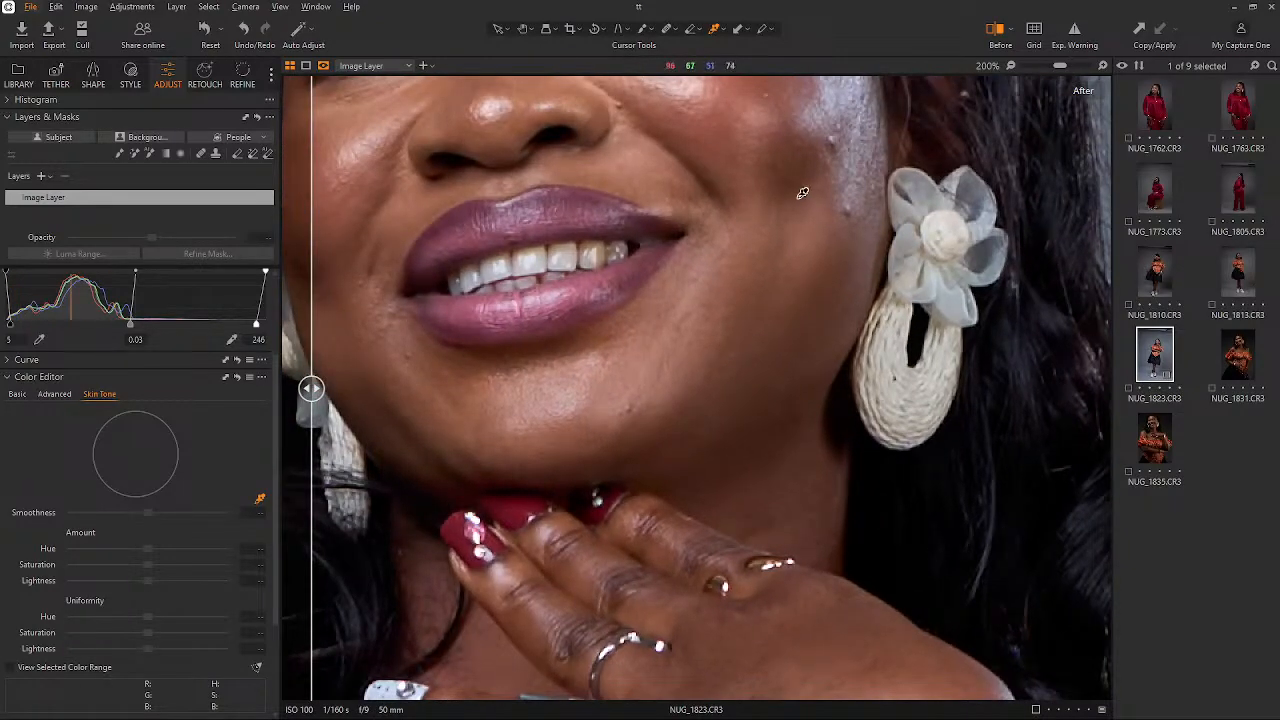
scroll(803, 185, "down", 1)
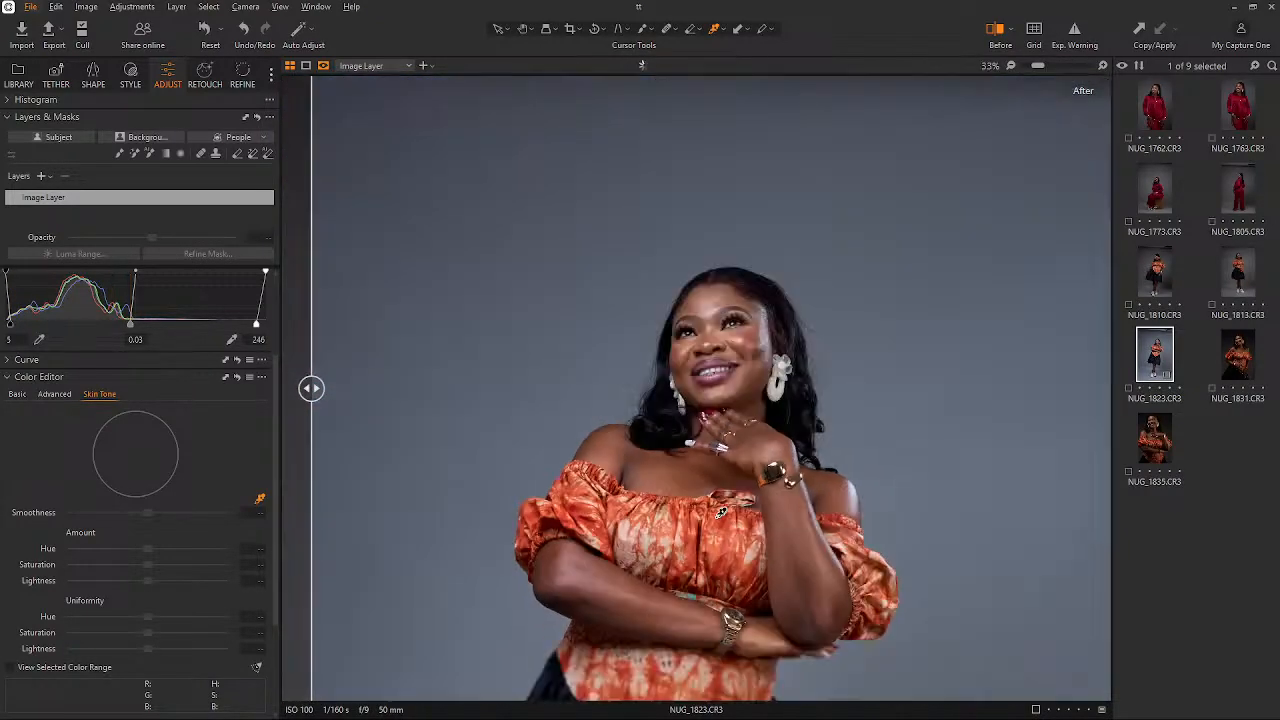
scroll(727, 534, "down", 1)
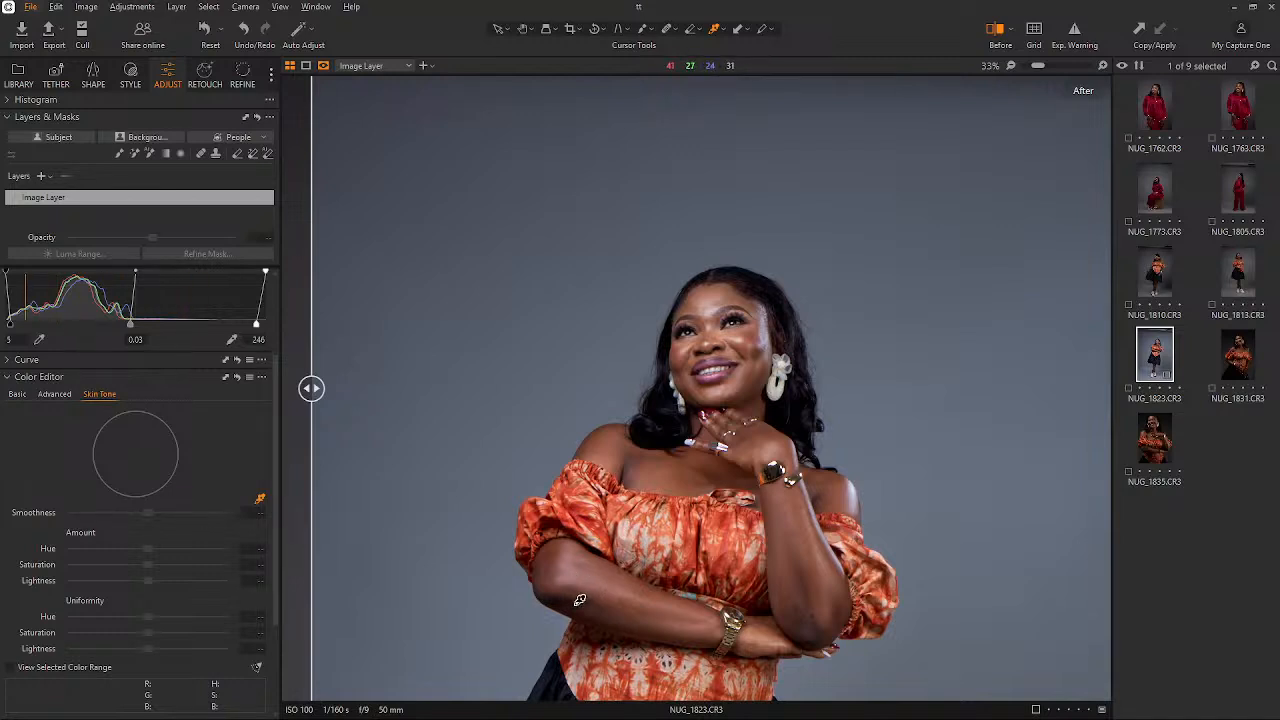
- Sample the skin tone from the woman's bare shoulder and bring its Amount and Uniformity settings into reach
left_click(607, 447)
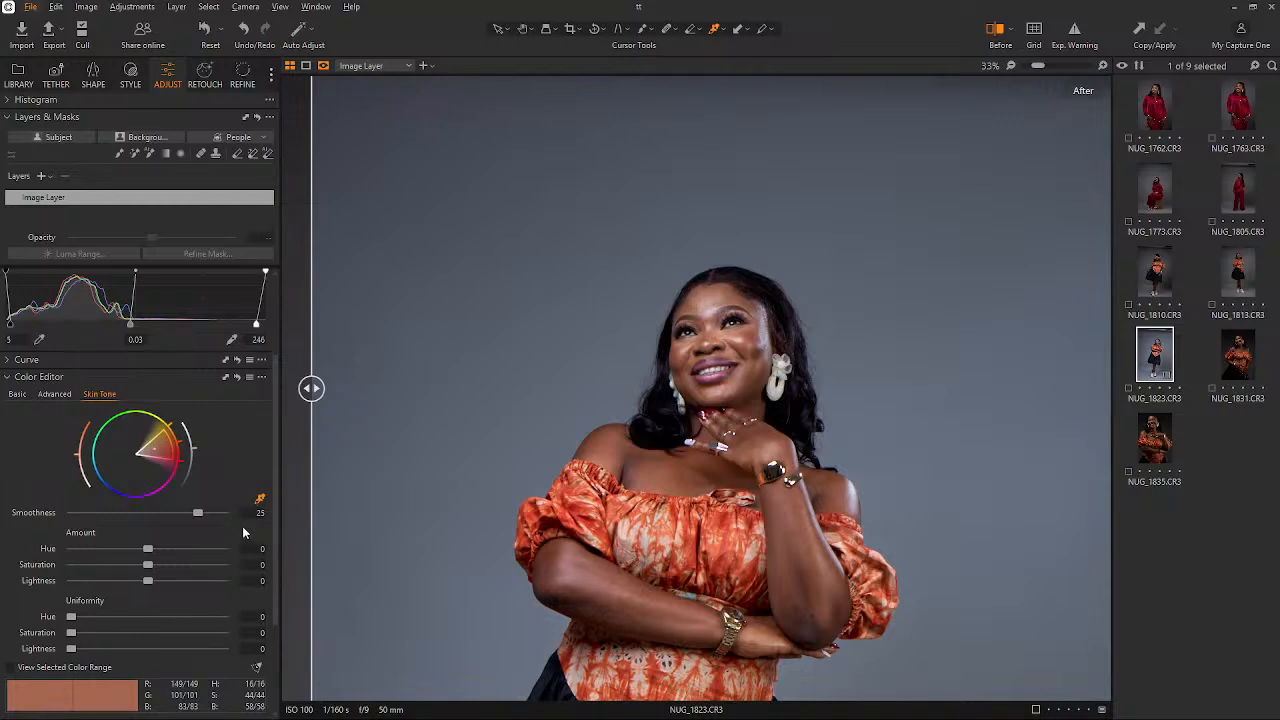
scroll(275, 494, "down", 2)
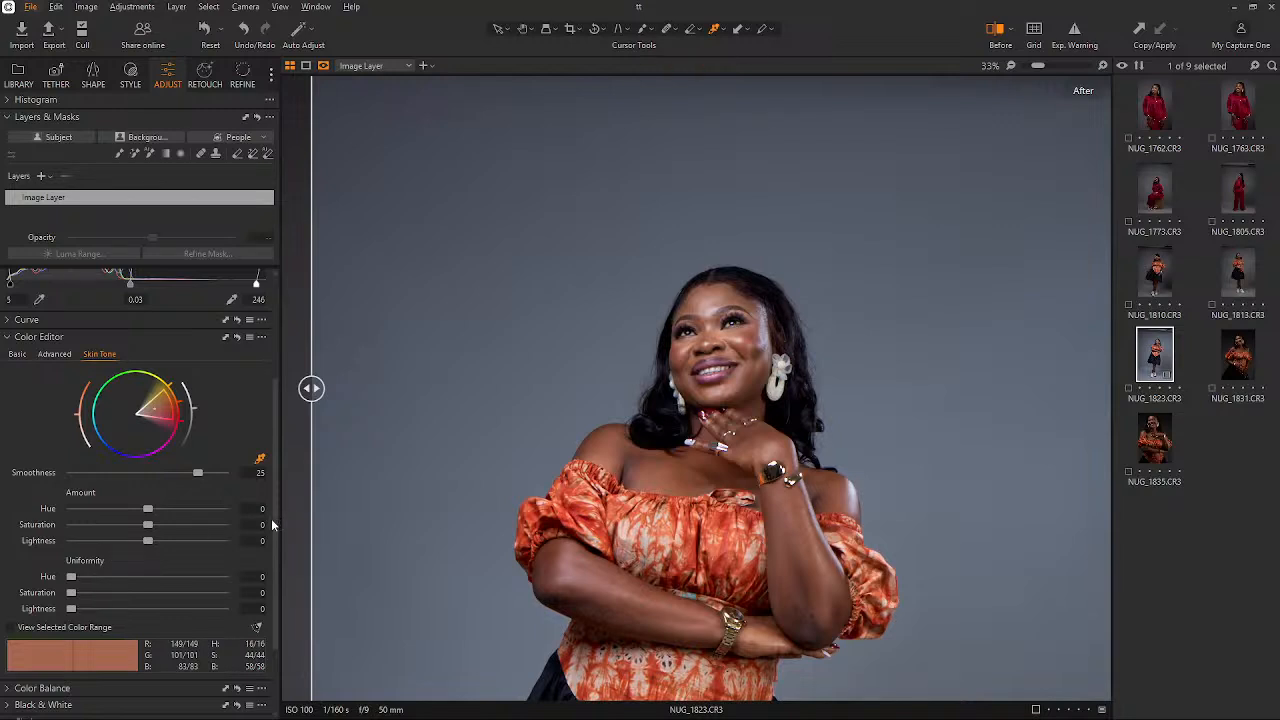
scroll(272, 525, "down", 1)
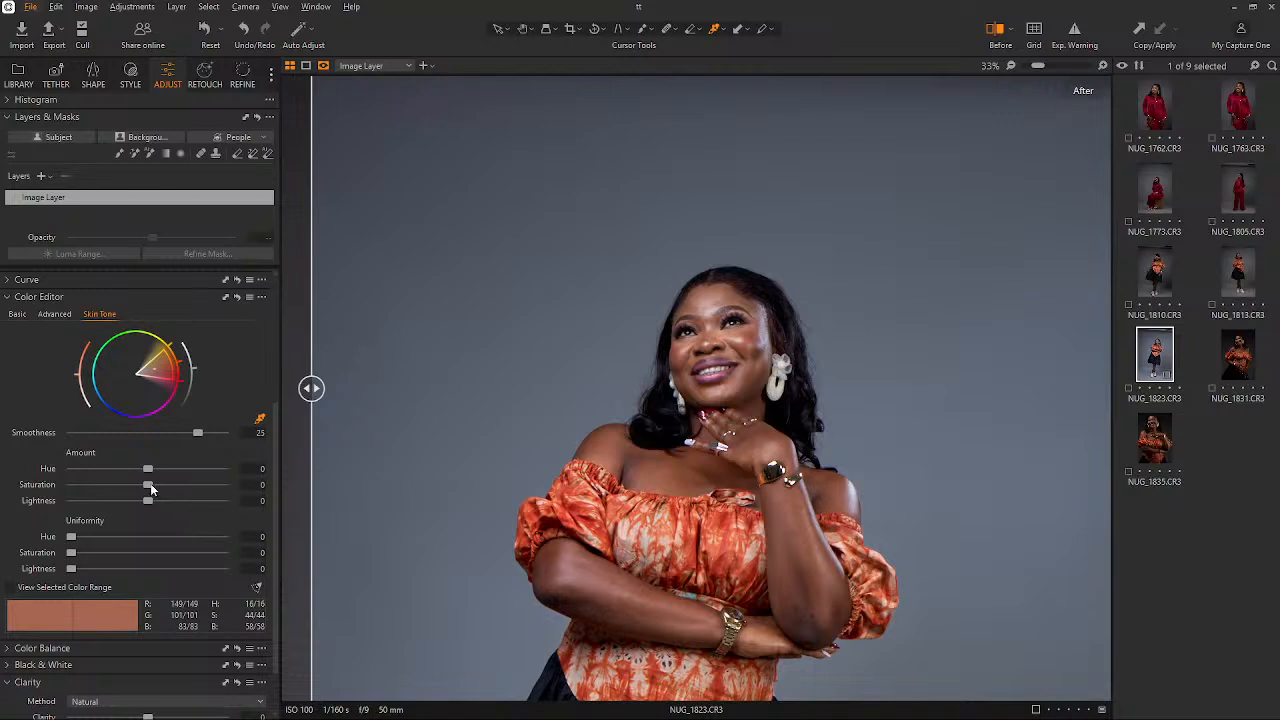
- Try different Amount saturation and lightness values for the skin tone, and reset both to 0
mouse_move(152, 484)
left_mouse_down()
mouse_move(110, 488)
mouse_move(149, 494)
left_mouse_up()
scroll(150, 500, "up", 5)
scroll(150, 500, "down", 2)
double_click(174, 500)
double_click(151, 485)
- Try a Uniformity saturation of 12 on the skin tone, check the whole photo and reset the value
left_click_drag(72, 556, 89, 553)
scroll(620, 432, "down", 5)
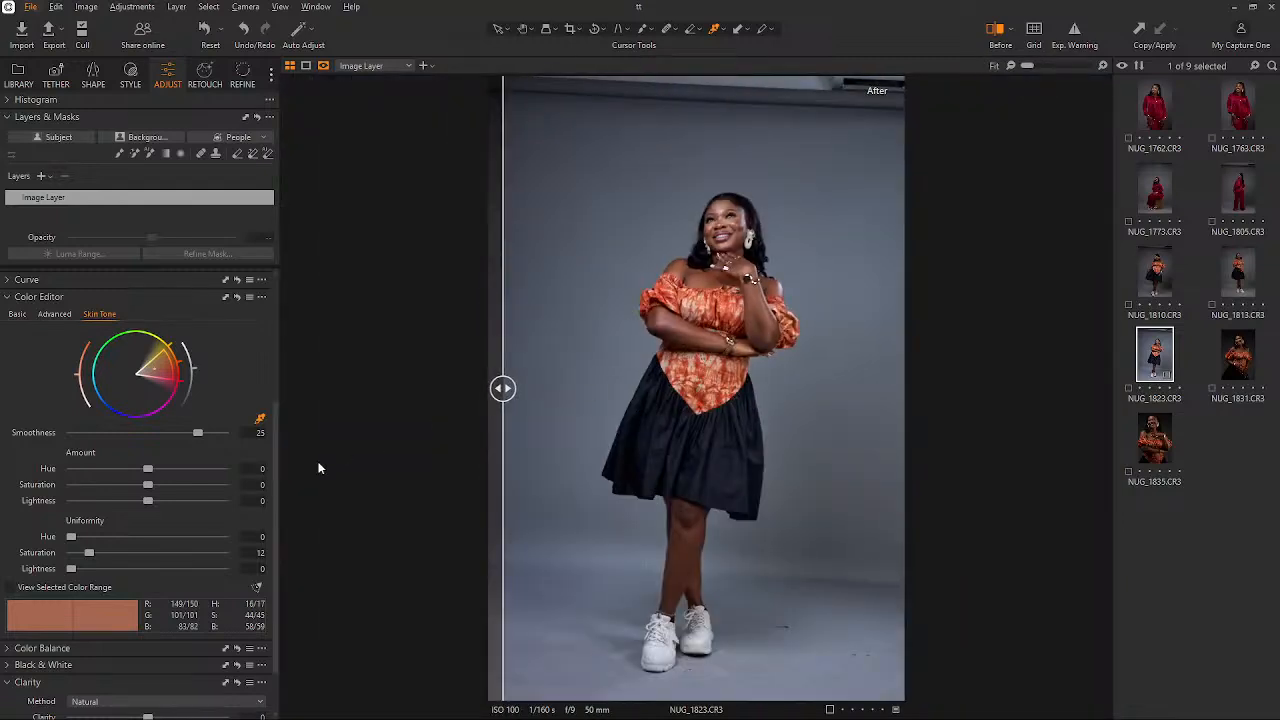
double_click(90, 552)
- Try a higher Amount saturation and a higher Uniformity saturation for the skin tone, returning each to 0
left_click_drag(149, 485, 196, 488)
double_click(198, 482)
left_click_drag(71, 553, 177, 557)
left_click_drag(97, 556, 66, 553)
- Try an Amount lightness of 10 and a Uniformity lightness of 100 for the skin tone, returning each to 0
left_click_drag(145, 505, 293, 480)
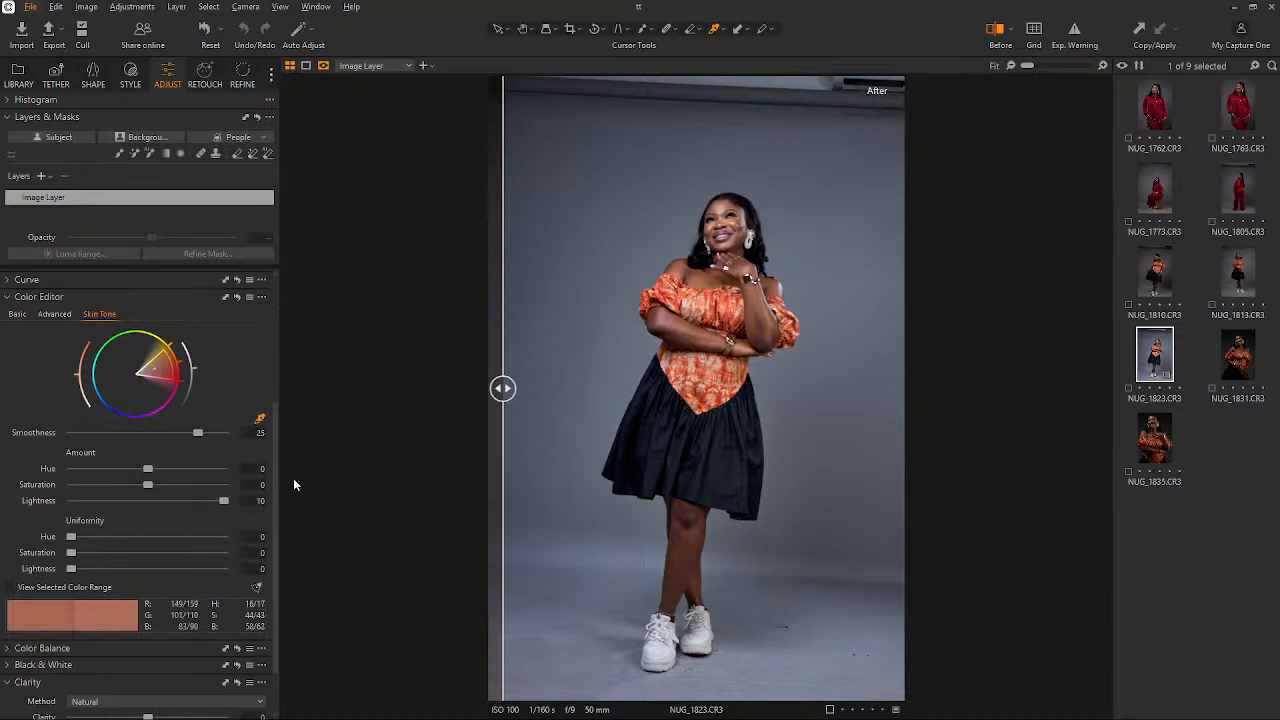
double_click(222, 501)
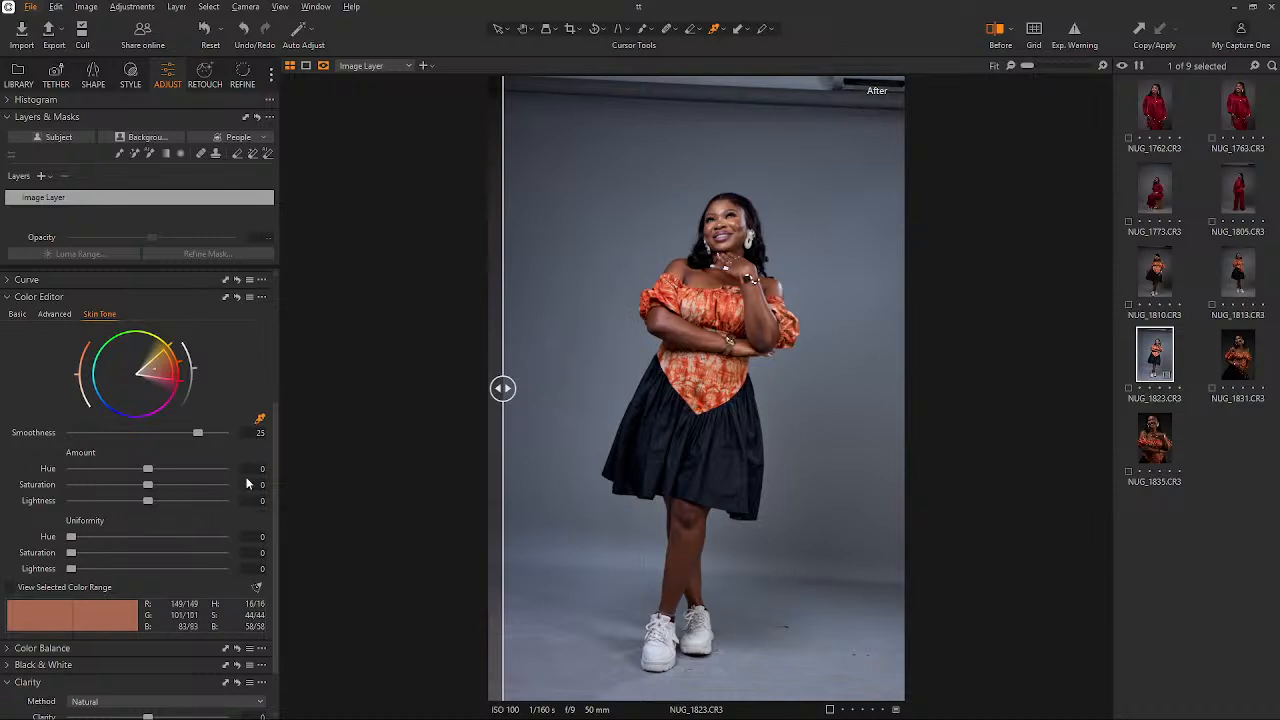
left_click_drag(70, 569, 228, 566)
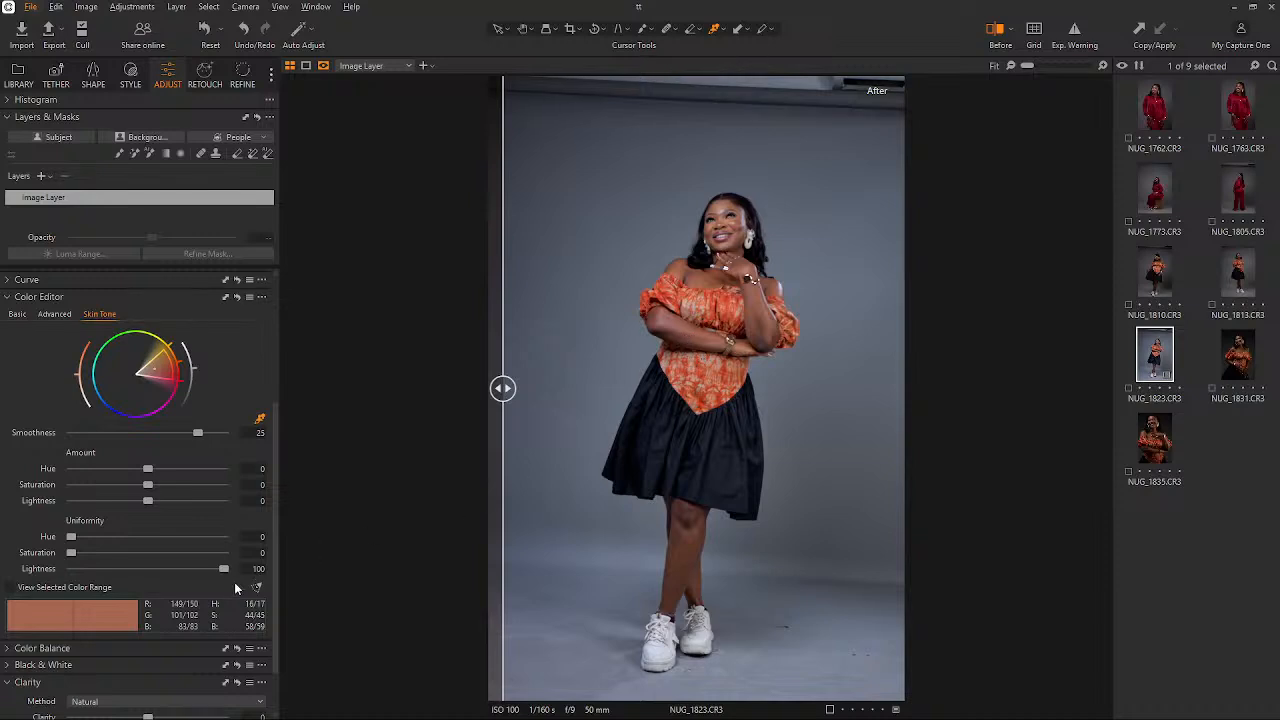
left_click_drag(224, 565, 188, 568)
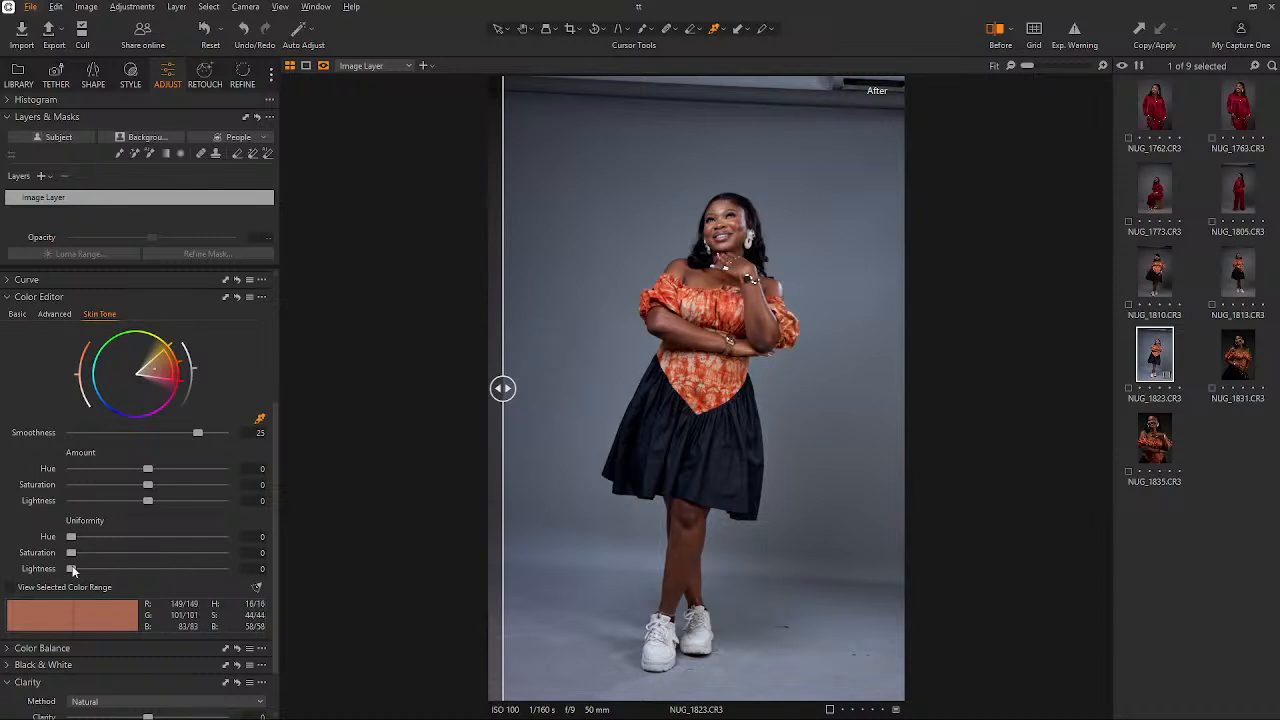
- Set the skin tone's Uniformity saturation to 36 and lightness to 17, and uncover the full After view of the photo
left_click_drag(86, 570, 90, 570)
left_click_drag(100, 570, 113, 553)
mouse_move(502, 388)
left_mouse_down()
mouse_move(809, 388)
mouse_move(545, 368)
mouse_move(813, 364)
mouse_move(854, 386)
mouse_move(492, 387)
left_mouse_up()
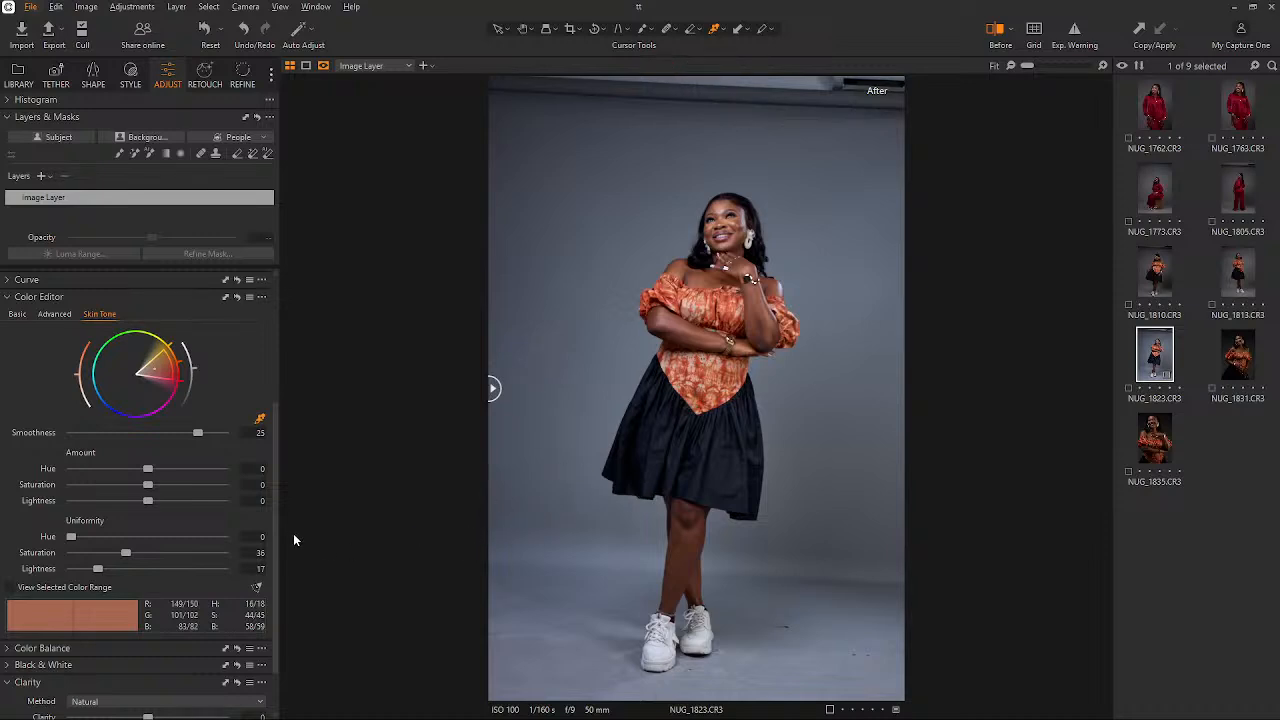
scroll(275, 520, "down", 3)
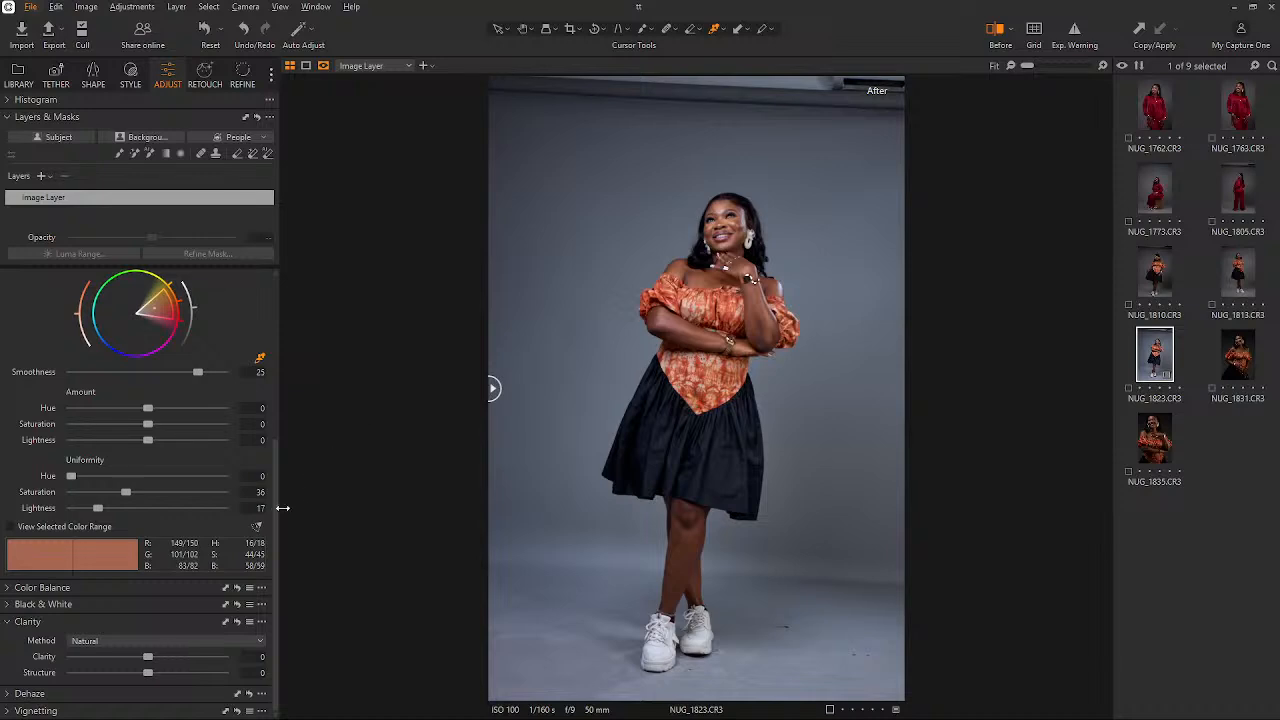
left_click_drag(275, 507, 280, 334)
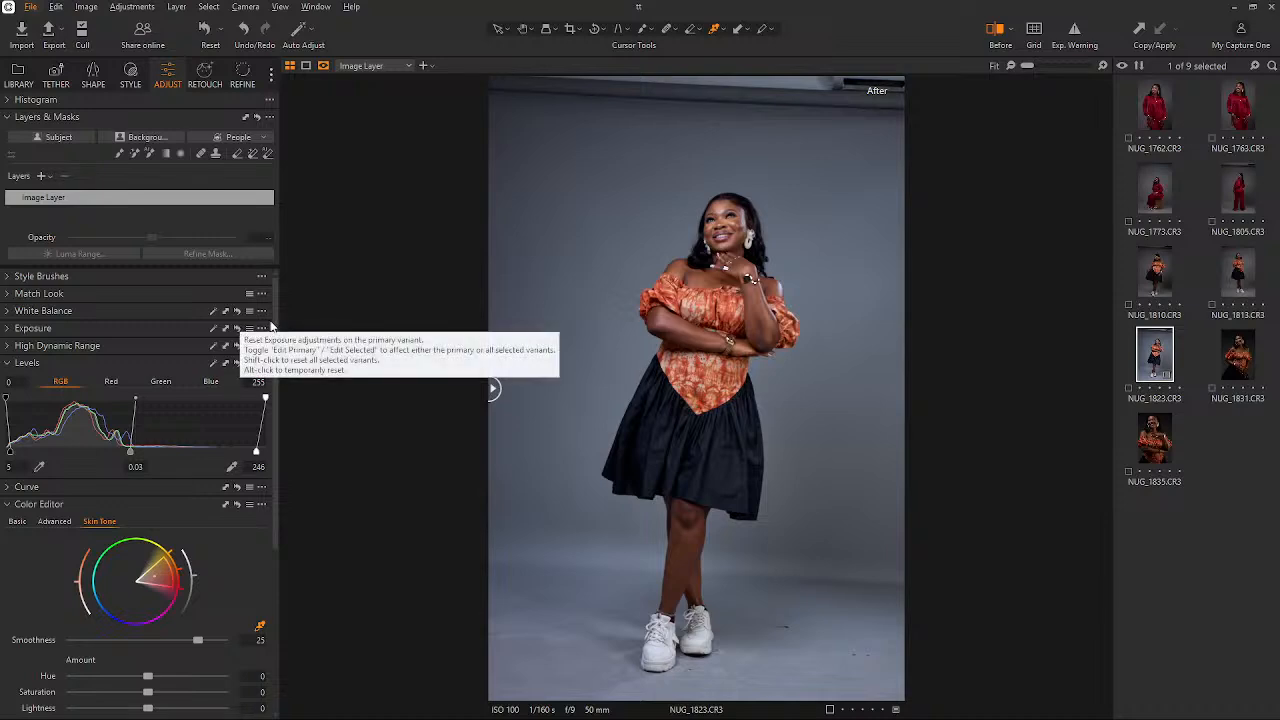
mouse_move(274, 303)
left_mouse_down()
mouse_move(274, 337)
mouse_move(271, 294)
left_mouse_up()
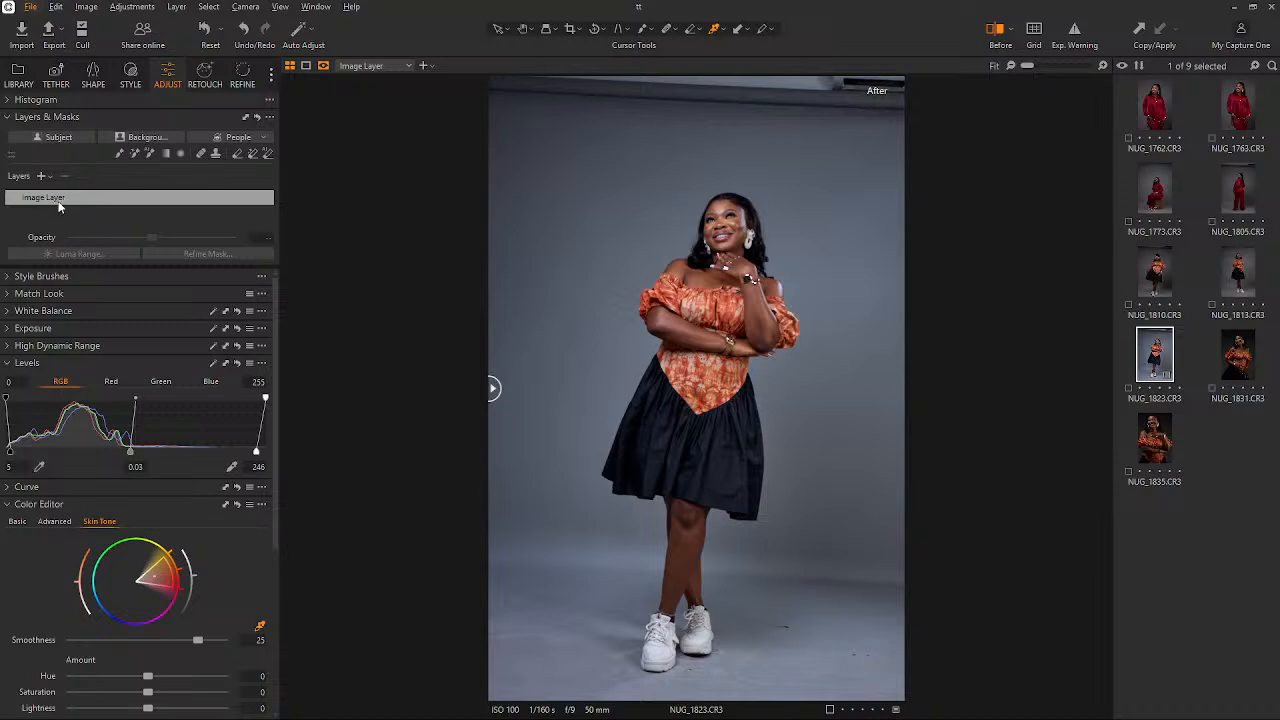
- Try a new empty adjustment layer with a brushed mask on the forehead, and undo both the mask and the layer
left_click(41, 175)
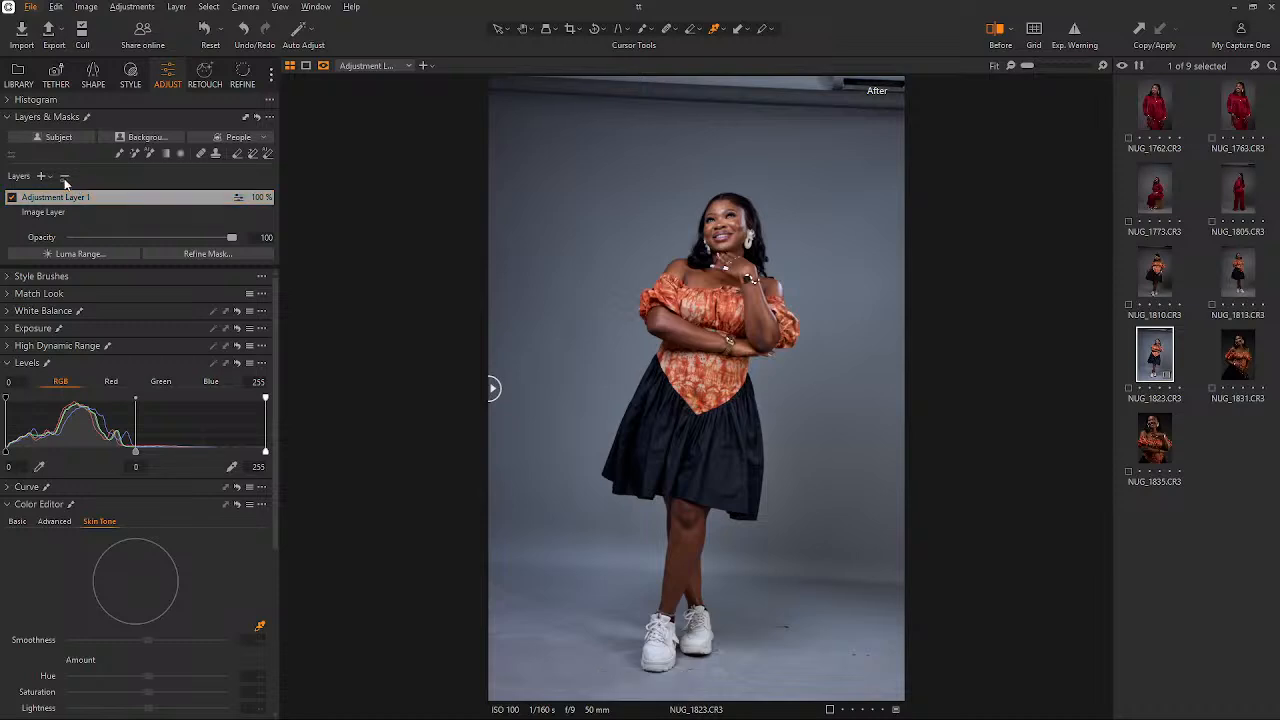
left_click(64, 176)
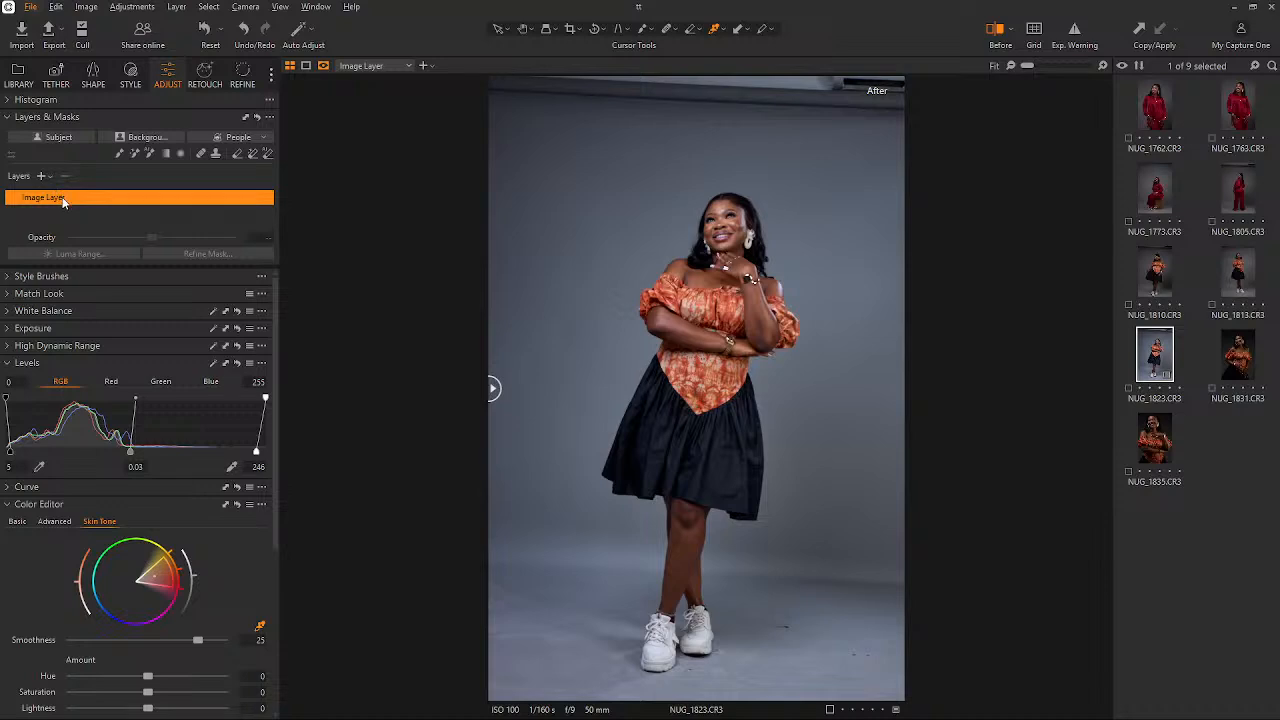
left_click(42, 176)
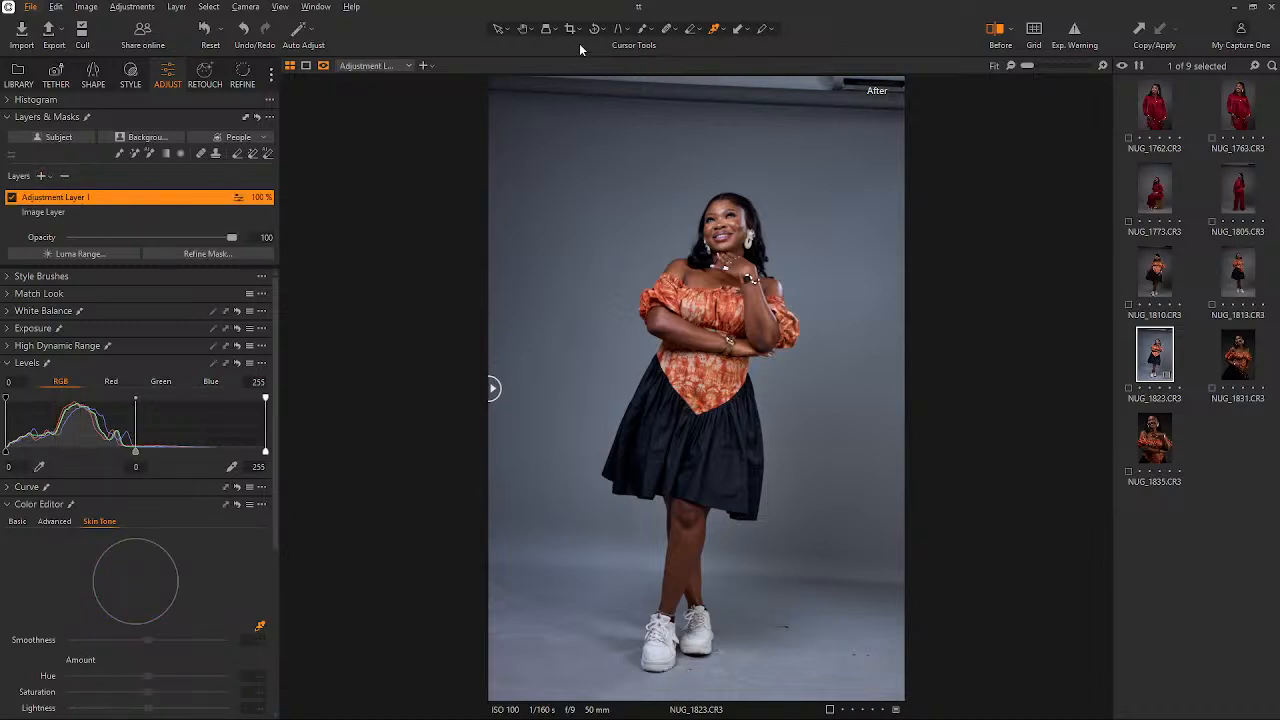
left_click(643, 29)
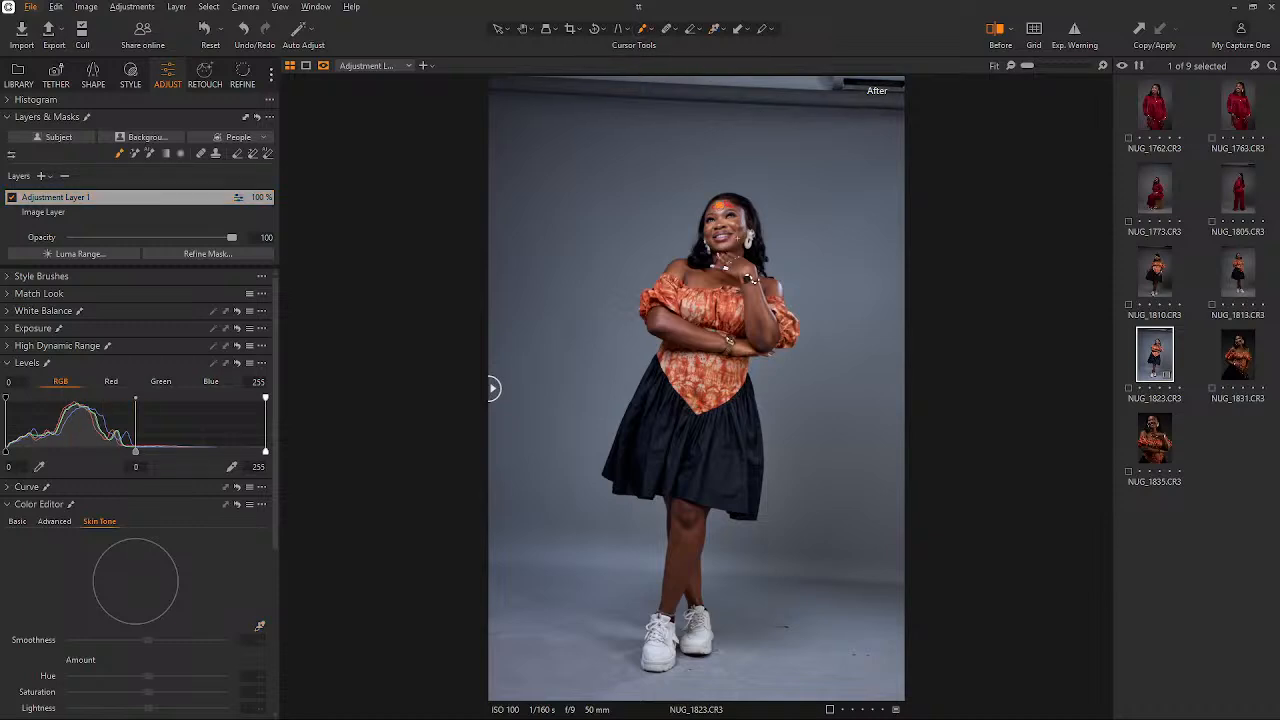
key("ctrl+z")
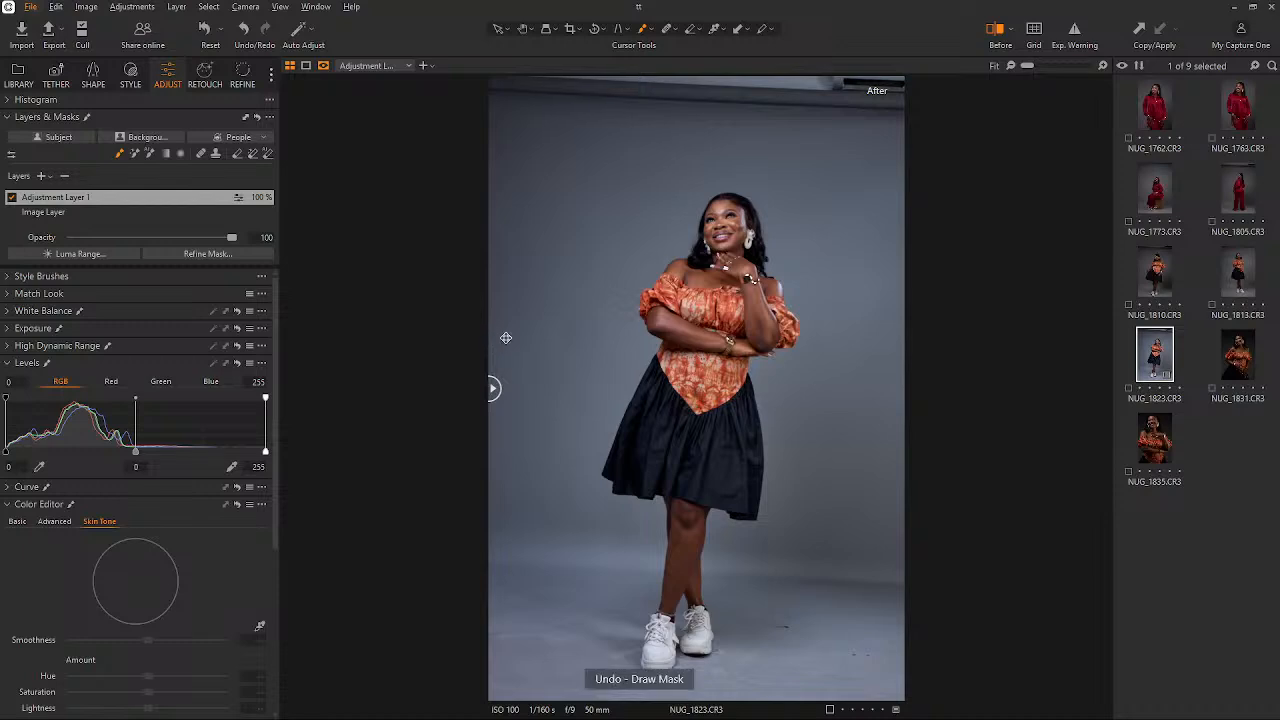
key("ctrl+z")
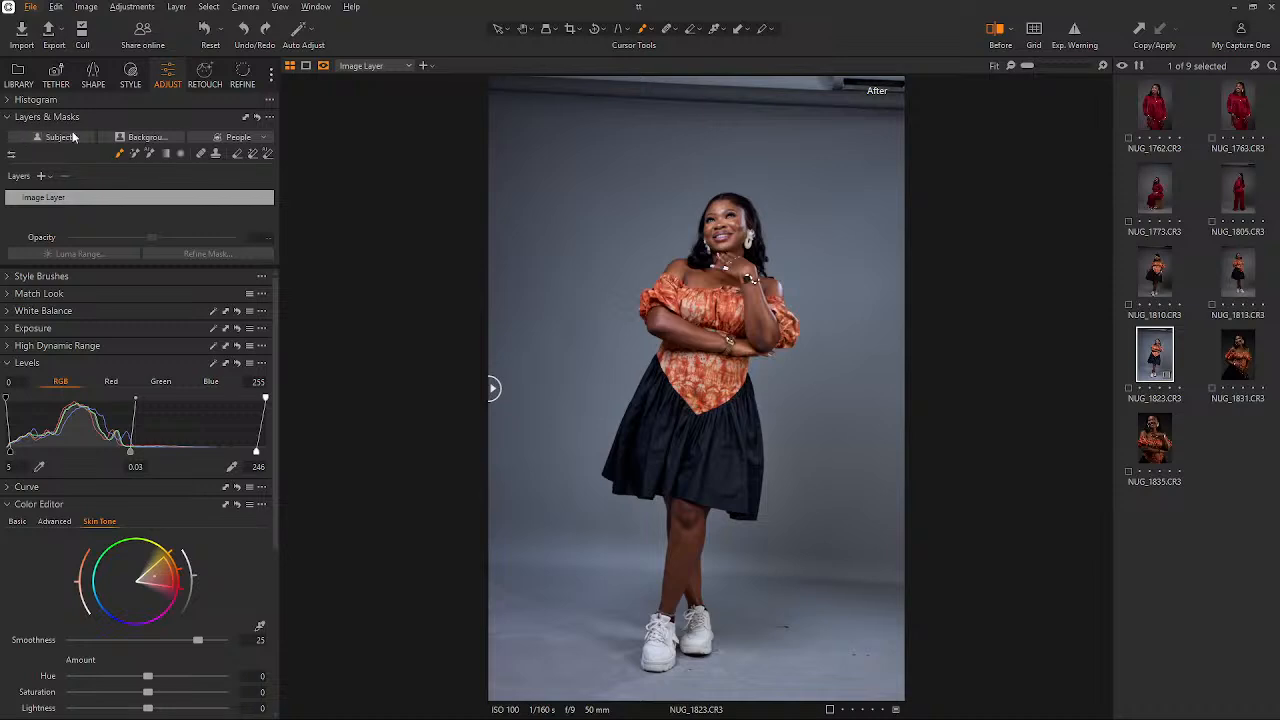
- Create an automatic subject mask layer covering the woman, keeping its default name
left_click(62, 137)
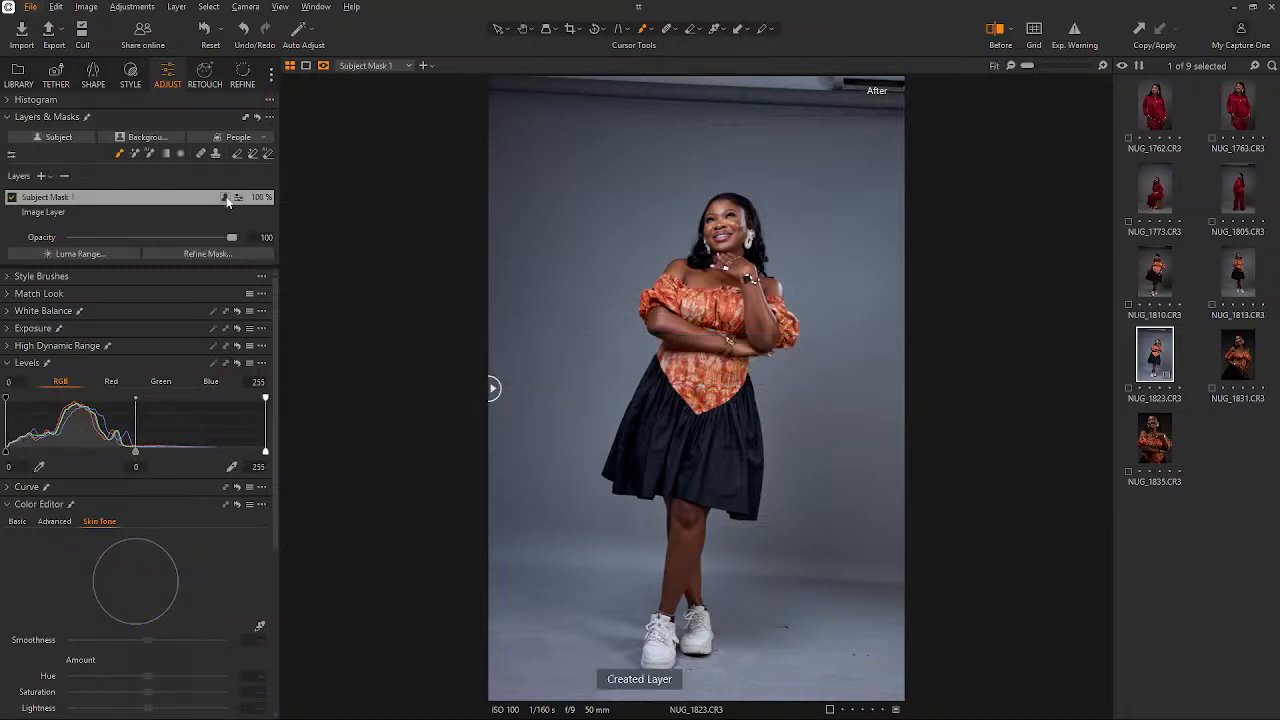
left_click(224, 197)
double_click(209, 197)
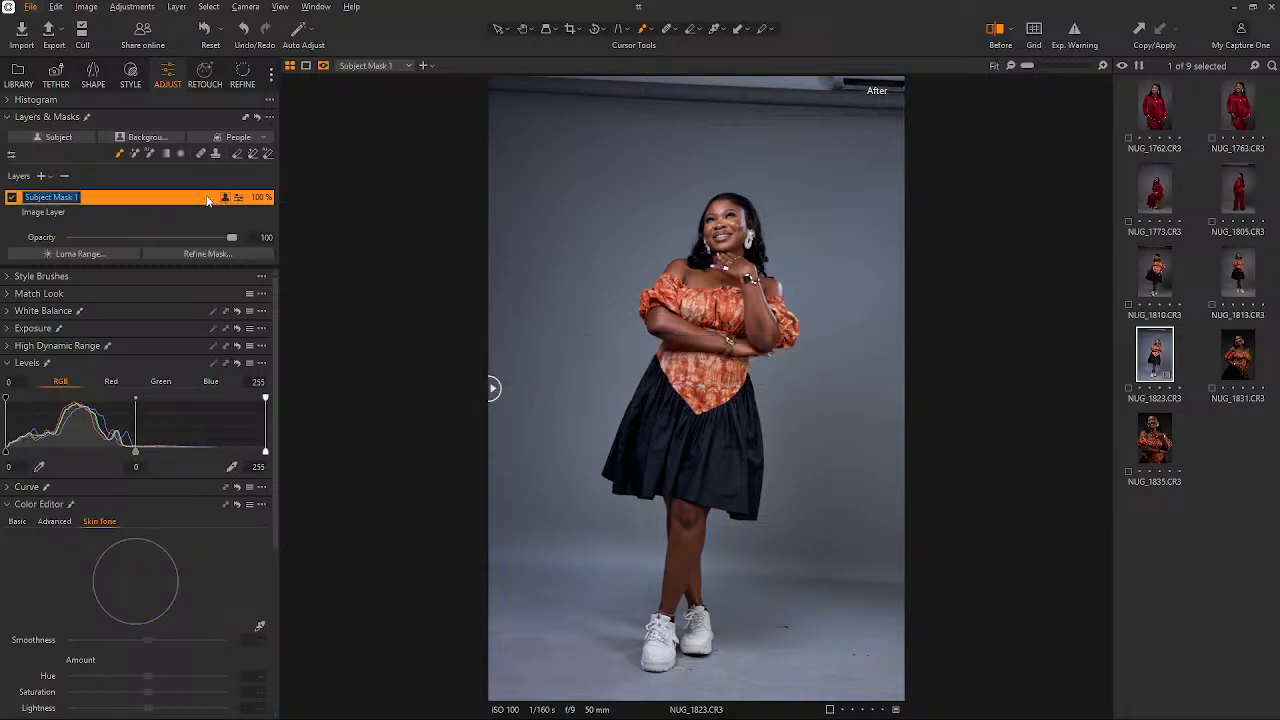
left_click(320, 214)
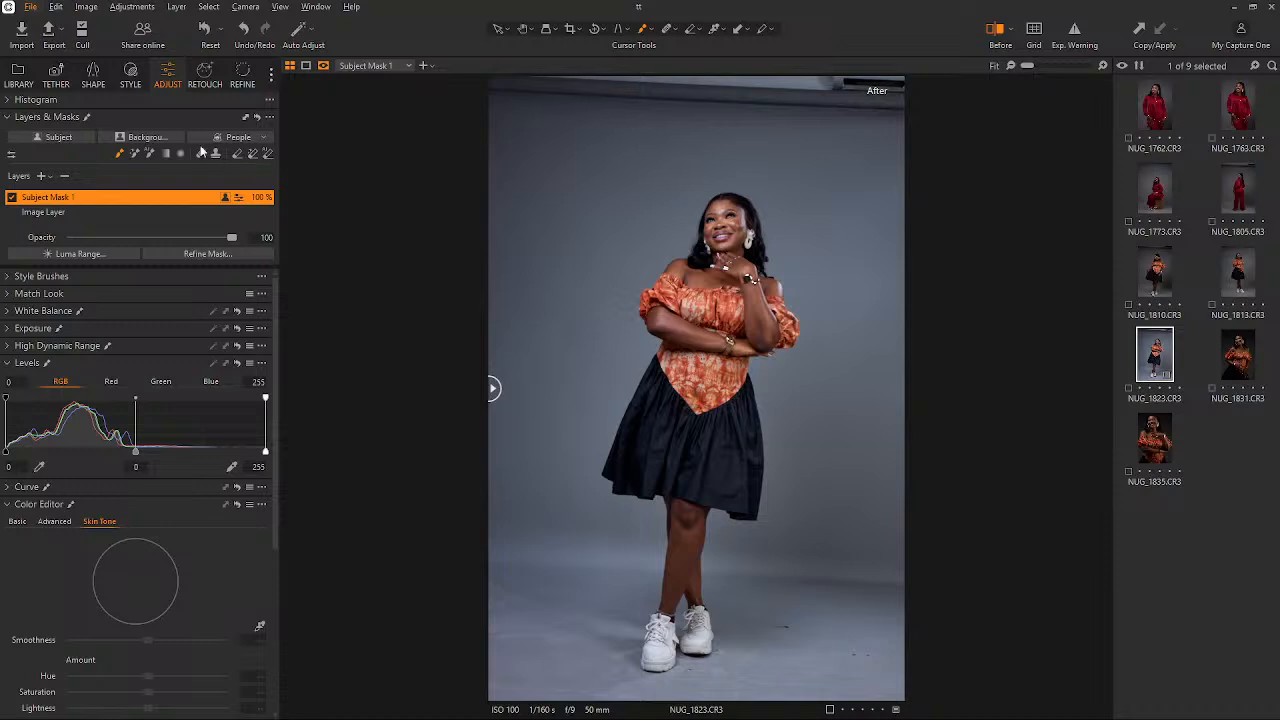
- Set the mask visibility to Always Display Mask
left_click(209, 6)
mouse_move(177, 8)
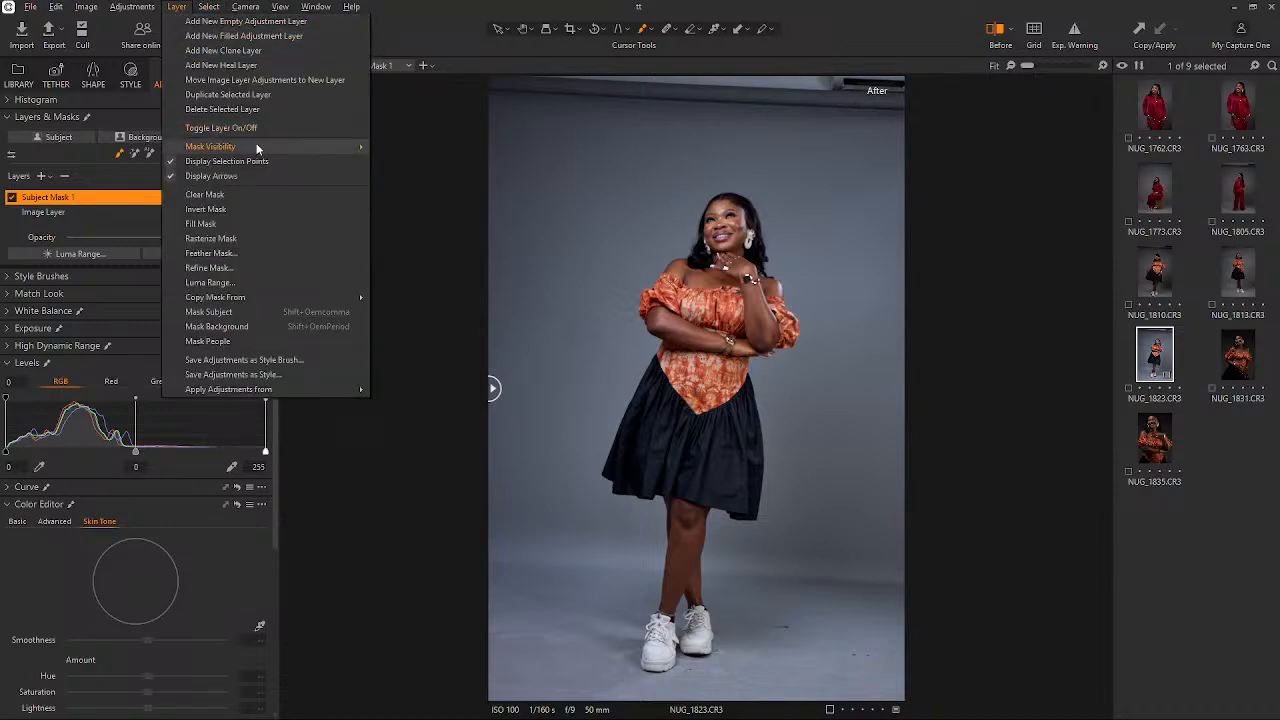
mouse_move(365, 151)
left_click(426, 149)
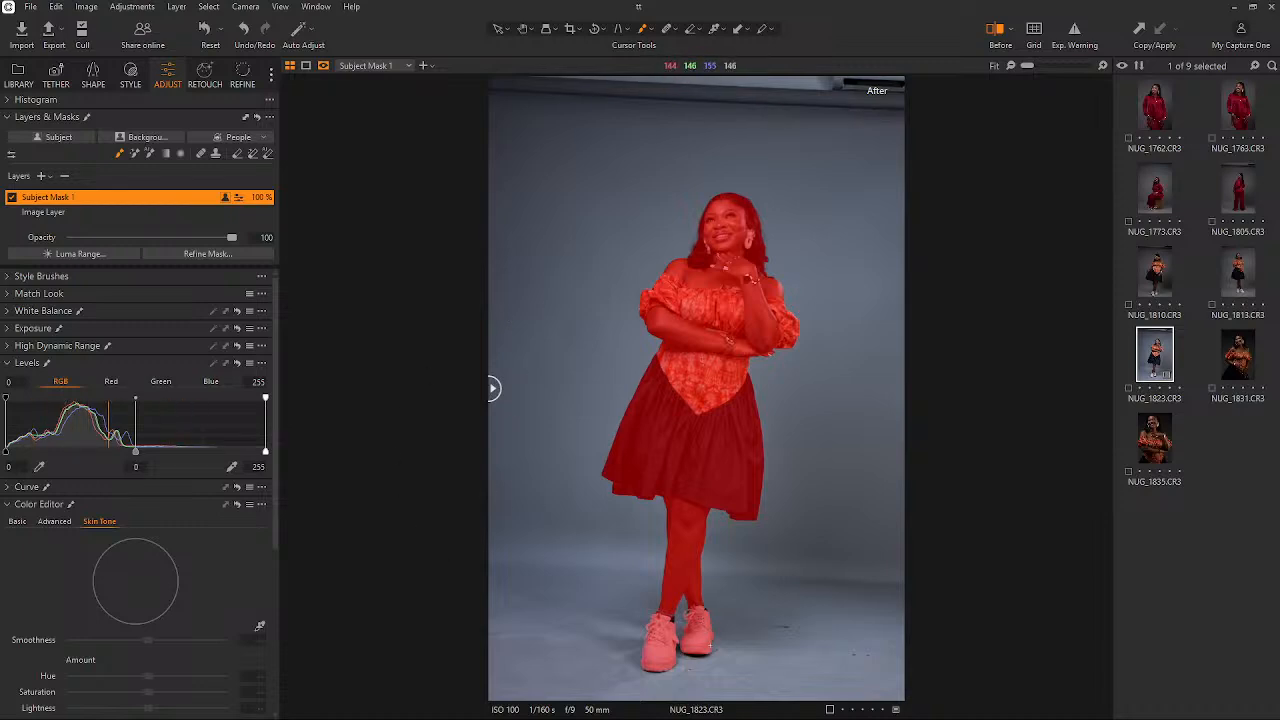
- Inspect the subject mask's edges around the legs and upper body, and delete the subject mask layer
scroll(709, 646, "up", 4)
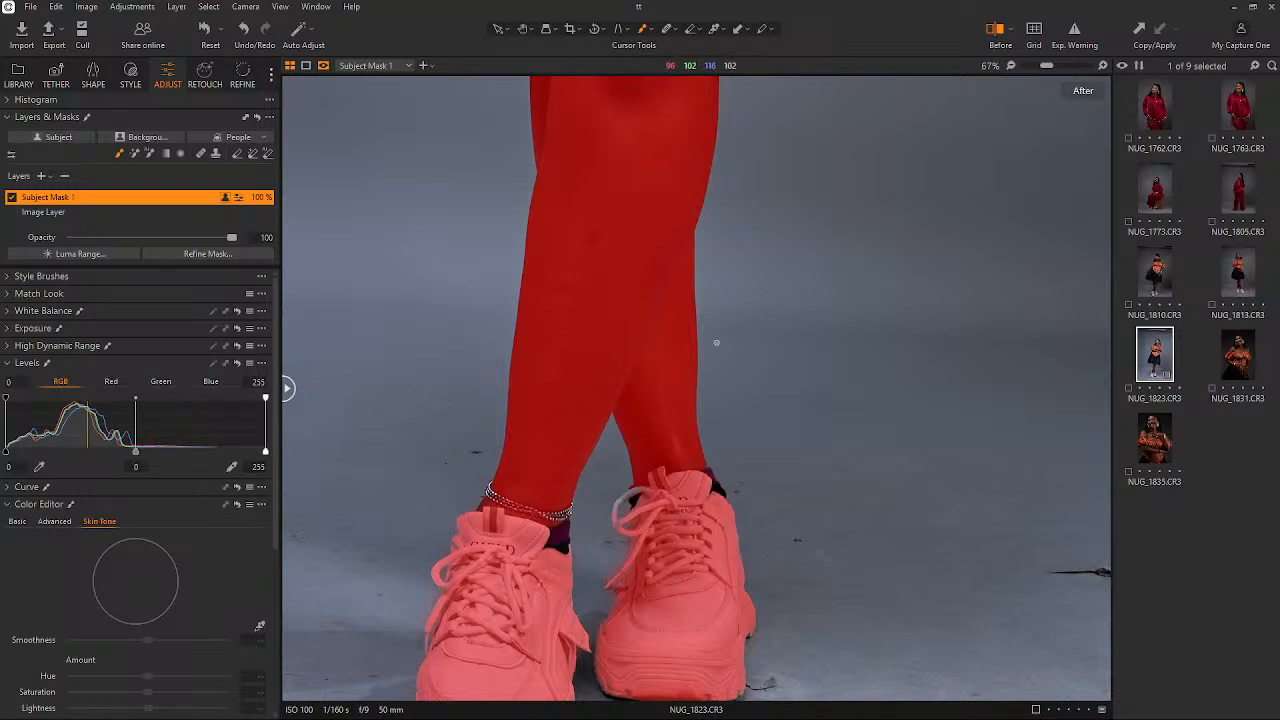
scroll(729, 523, "down", 4)
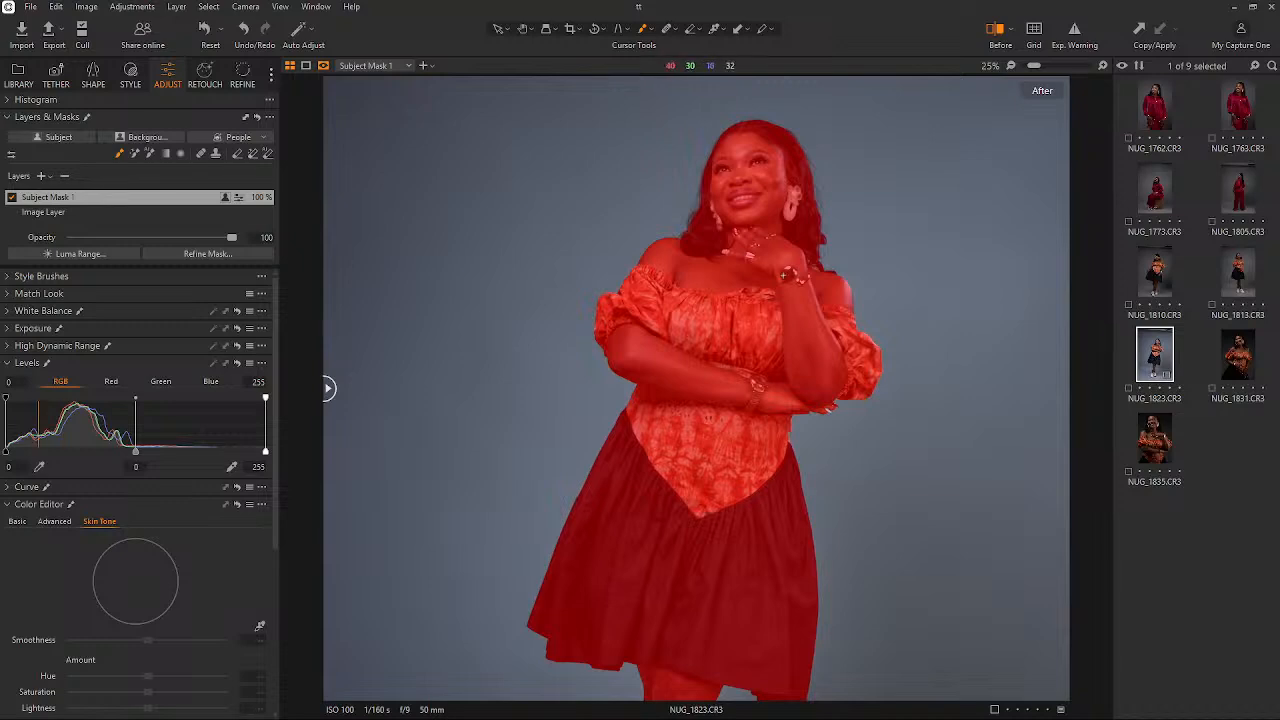
left_click(65, 177)
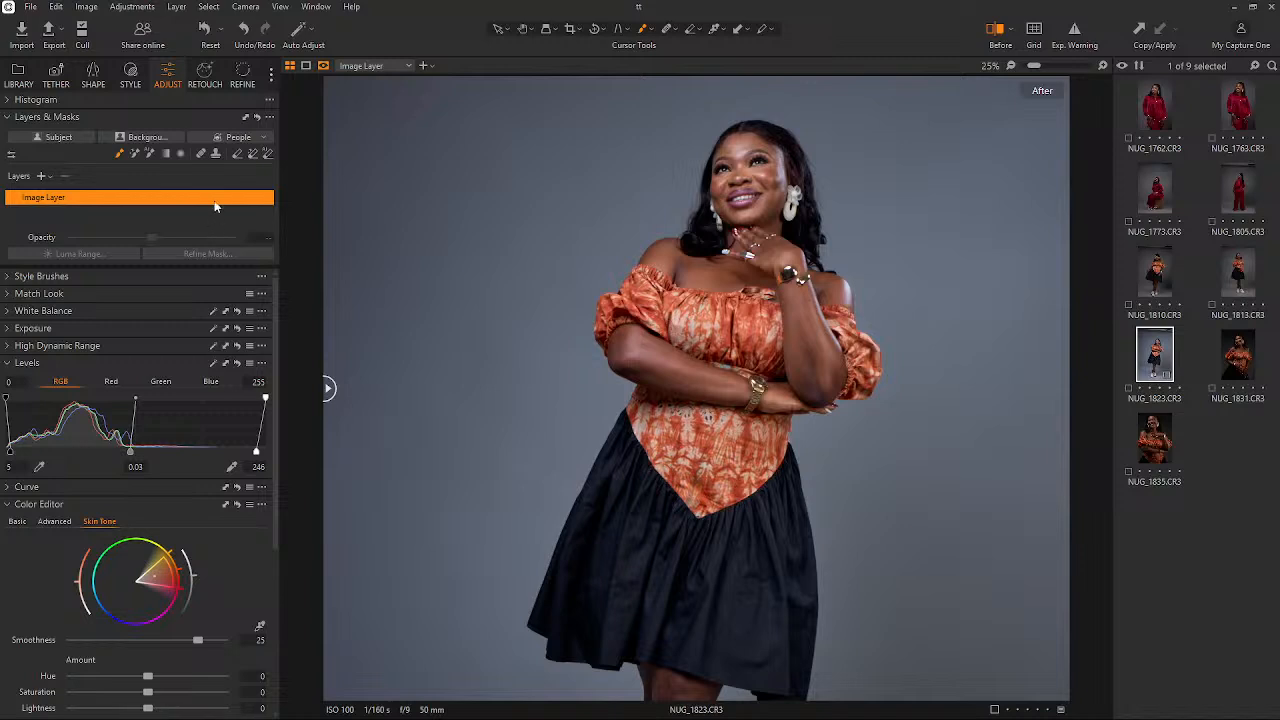
- Create a people mask layer covering Body Skin and Face Skin, and inspect its coverage
left_click(262, 138)
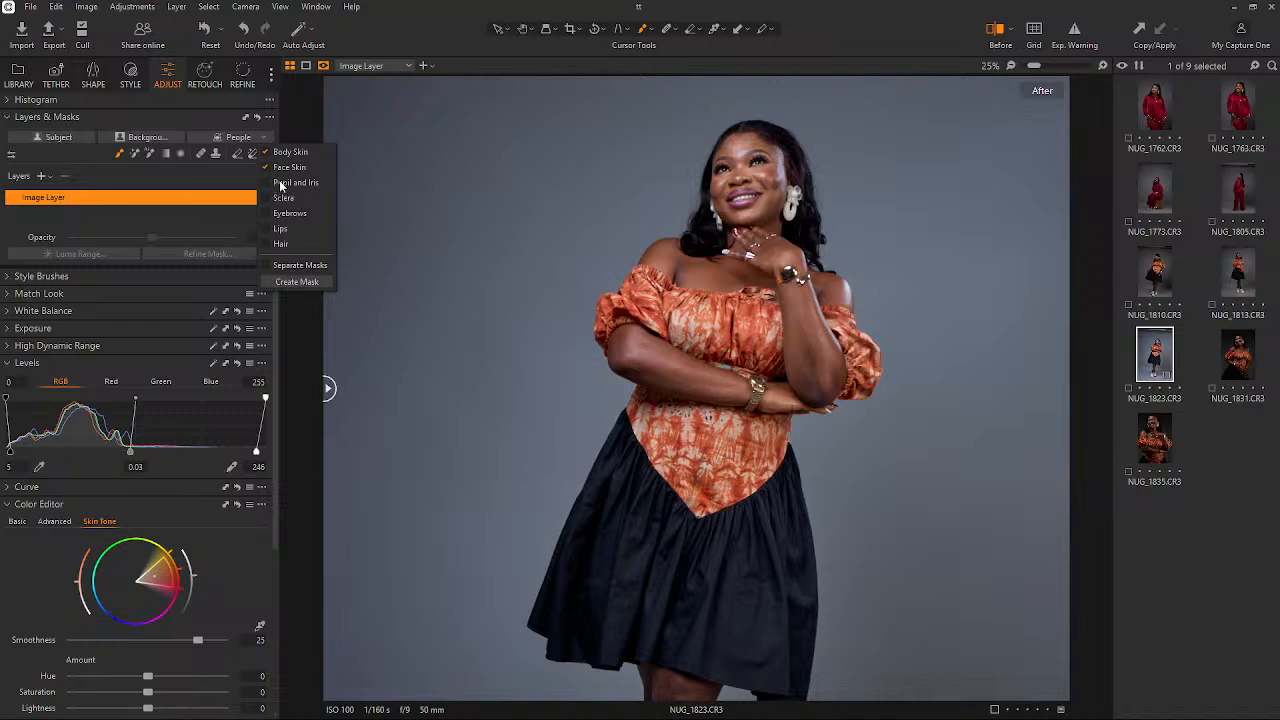
left_click(229, 138)
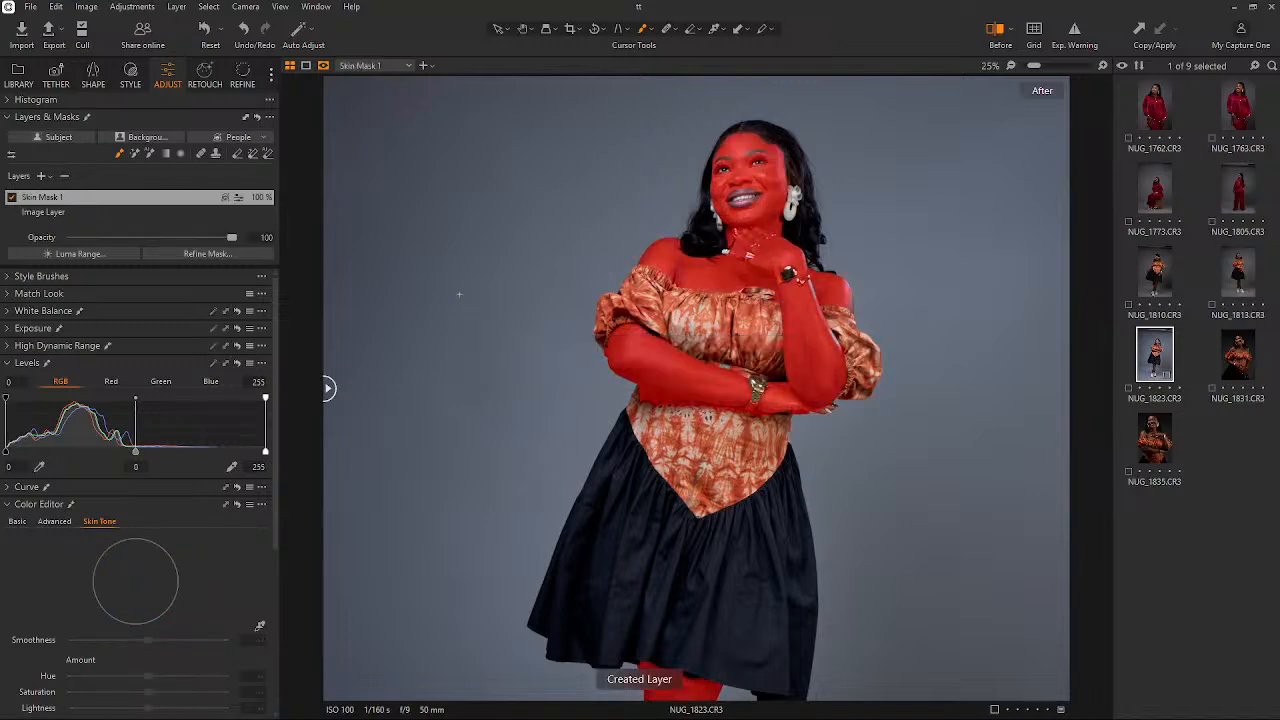
scroll(637, 360, "down", 2)
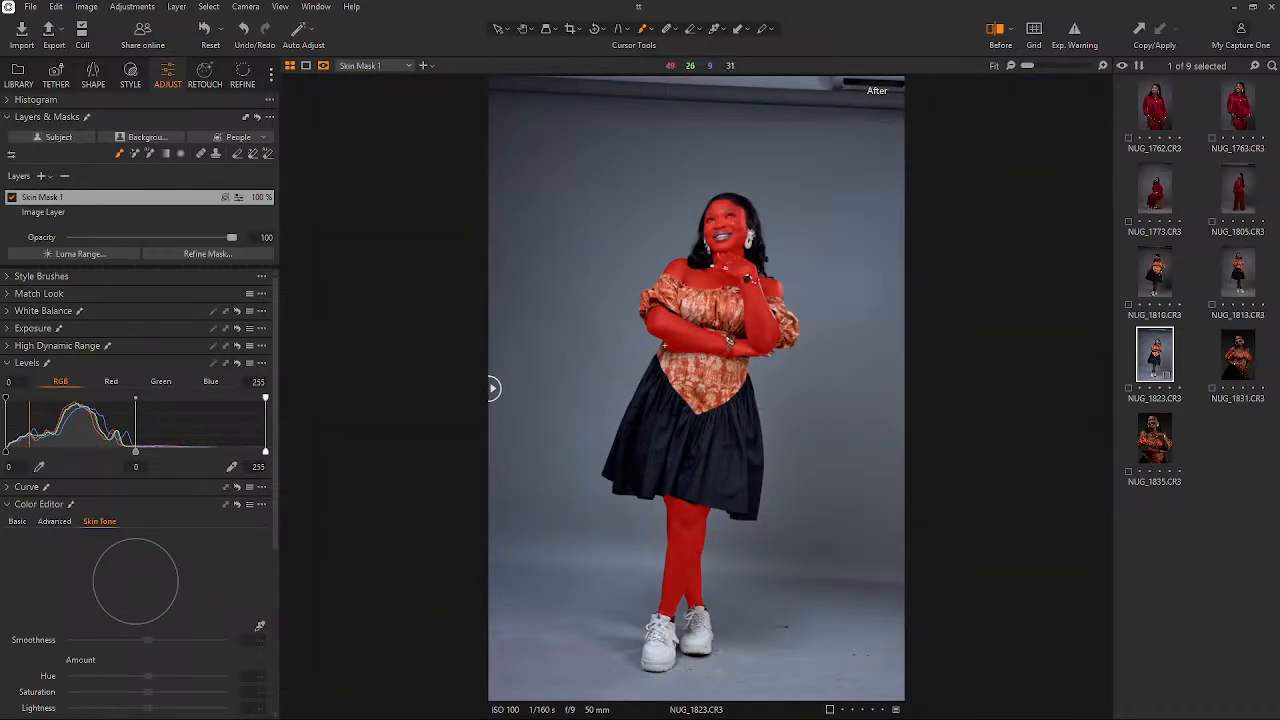
scroll(672, 350, "up", 3)
scroll(675, 355, "down", 1)
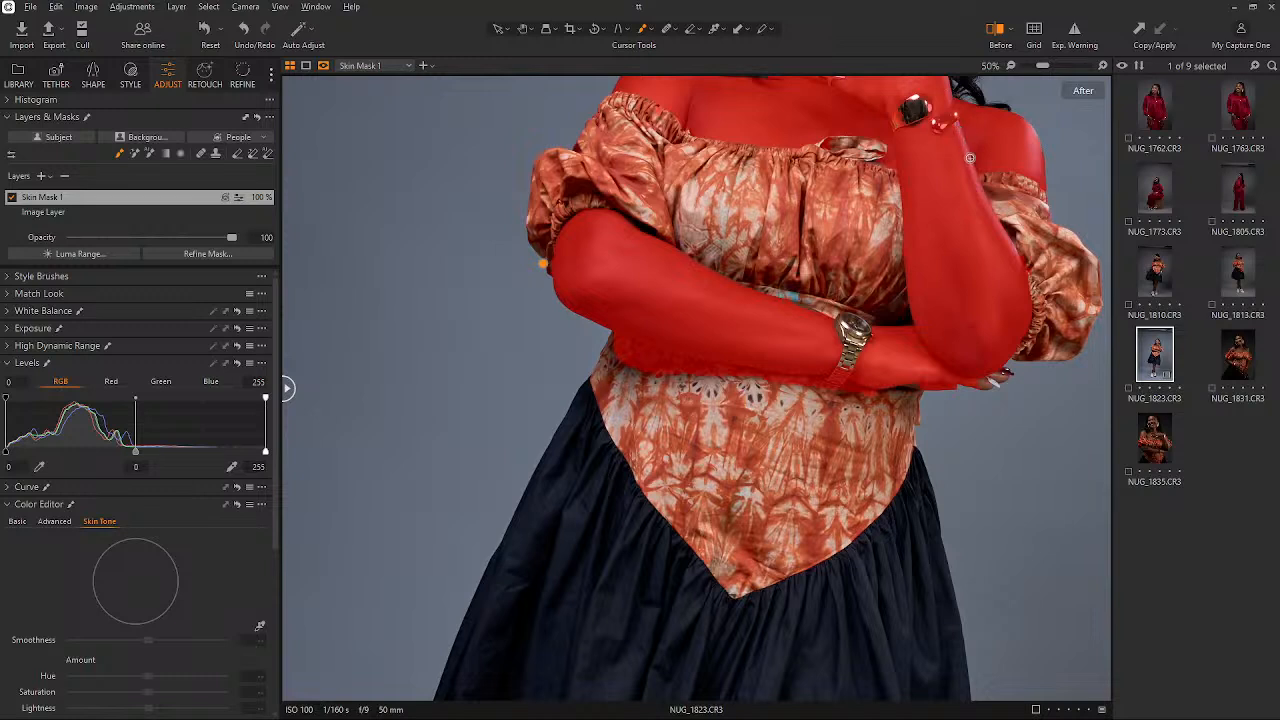
- Erase the skin mask's spill from the dress beneath the crossed arm, and check the mask on the legs
left_click_drag(940, 189, 925, 306)
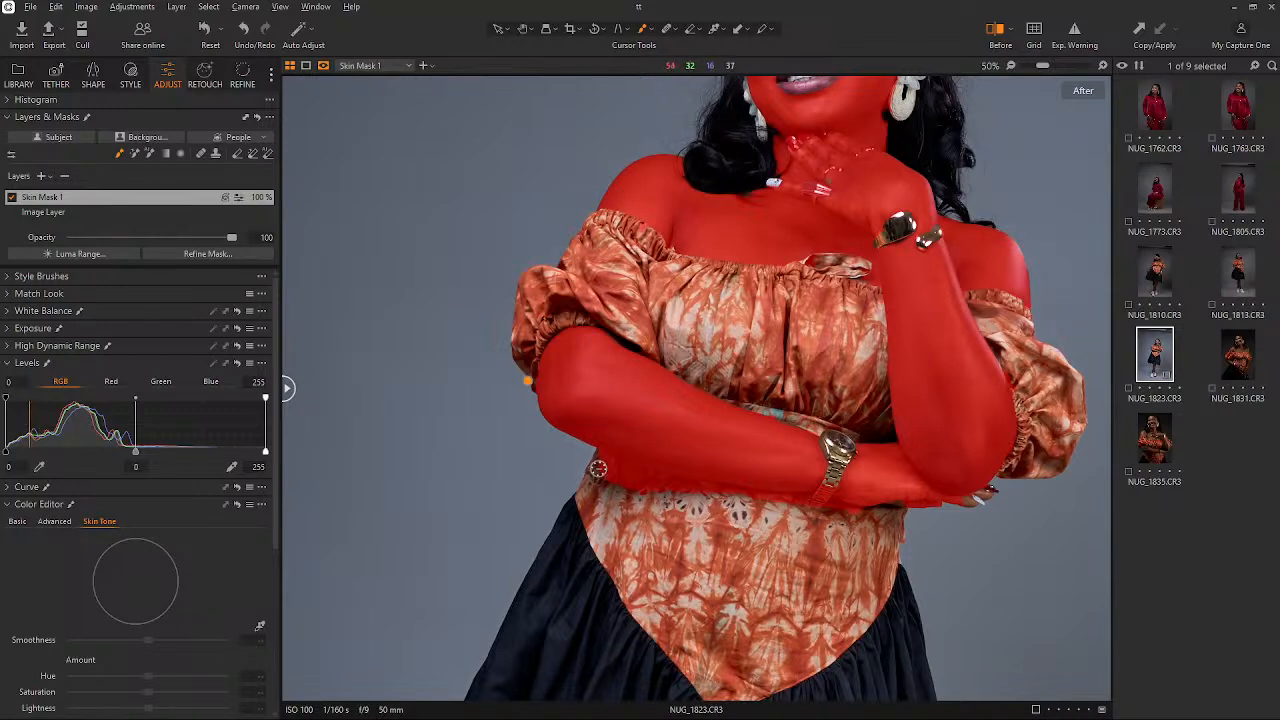
mouse_move(596, 460)
left_mouse_down()
mouse_move(665, 480)
mouse_move(610, 461)
mouse_move(855, 512)
mouse_move(629, 485)
mouse_move(594, 467)
mouse_move(658, 482)
left_mouse_up()
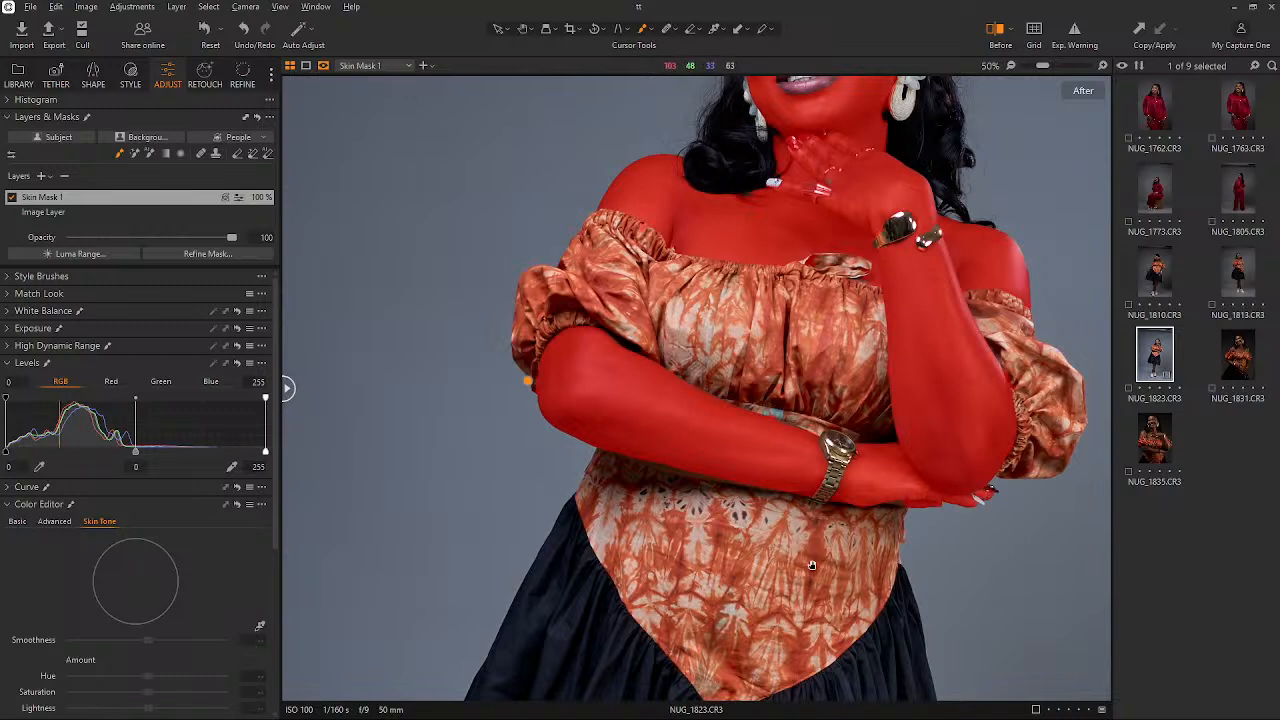
scroll(790, 510, "down", 4)
scroll(749, 451, "down", 15)
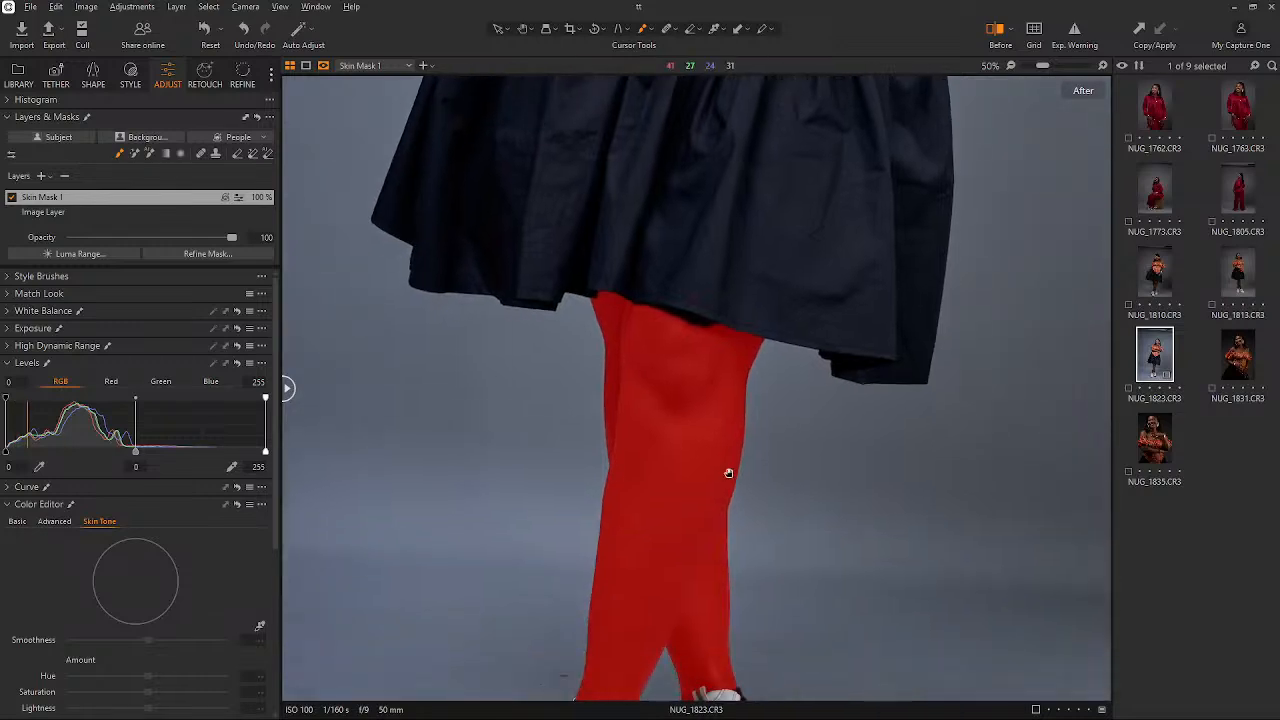
key("ctrl+0")
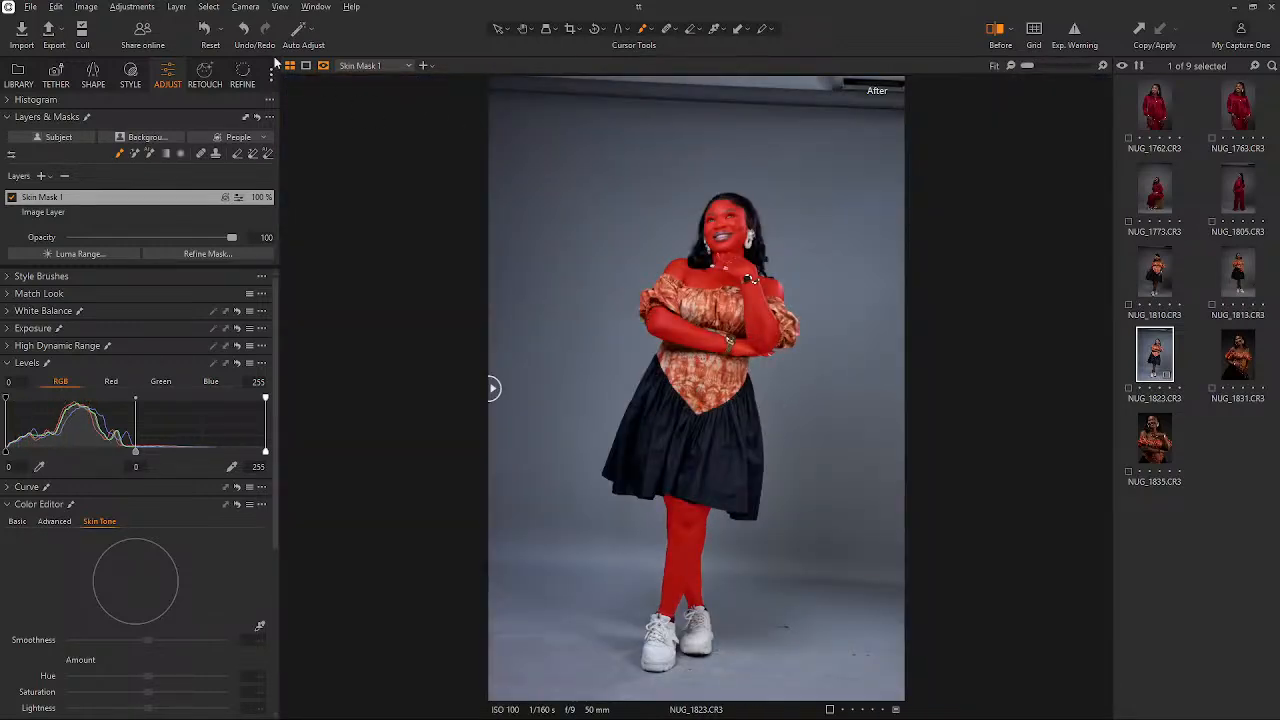
- Set the mask visibility to Only Display Mask When Drawing
left_click(208, 6)
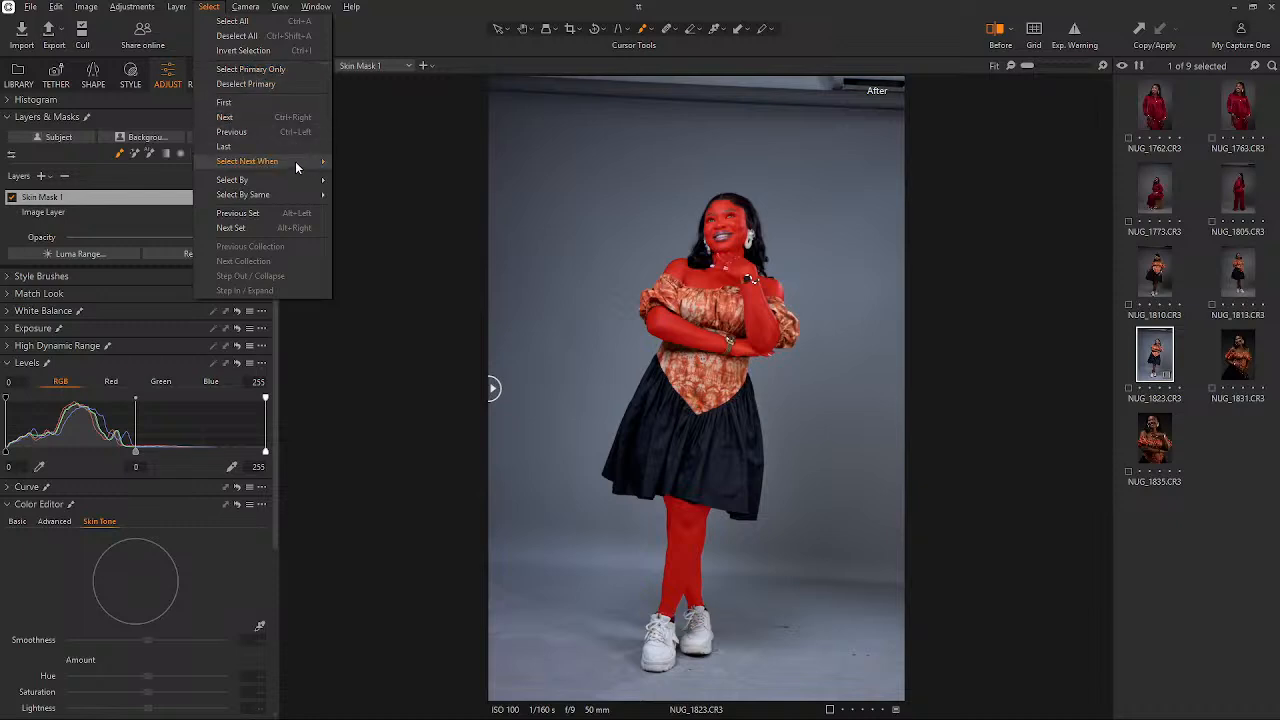
left_click(208, 6)
left_click(176, 6)
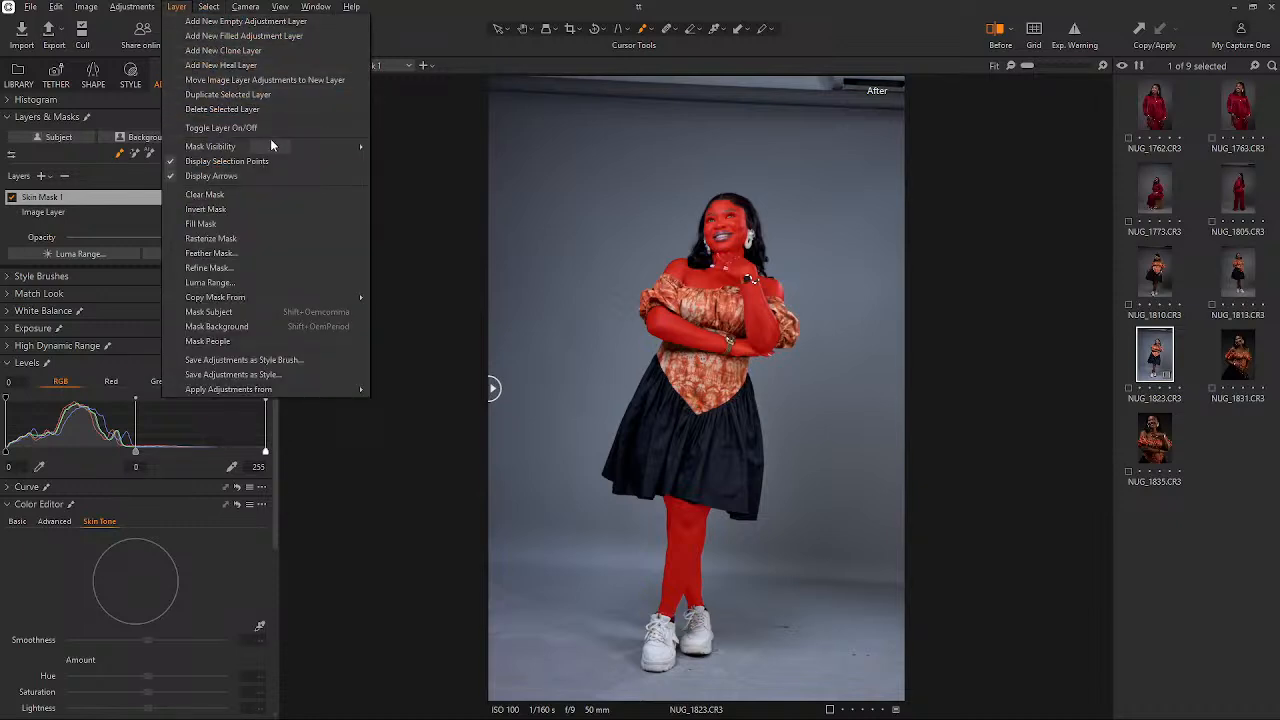
mouse_move(286, 148)
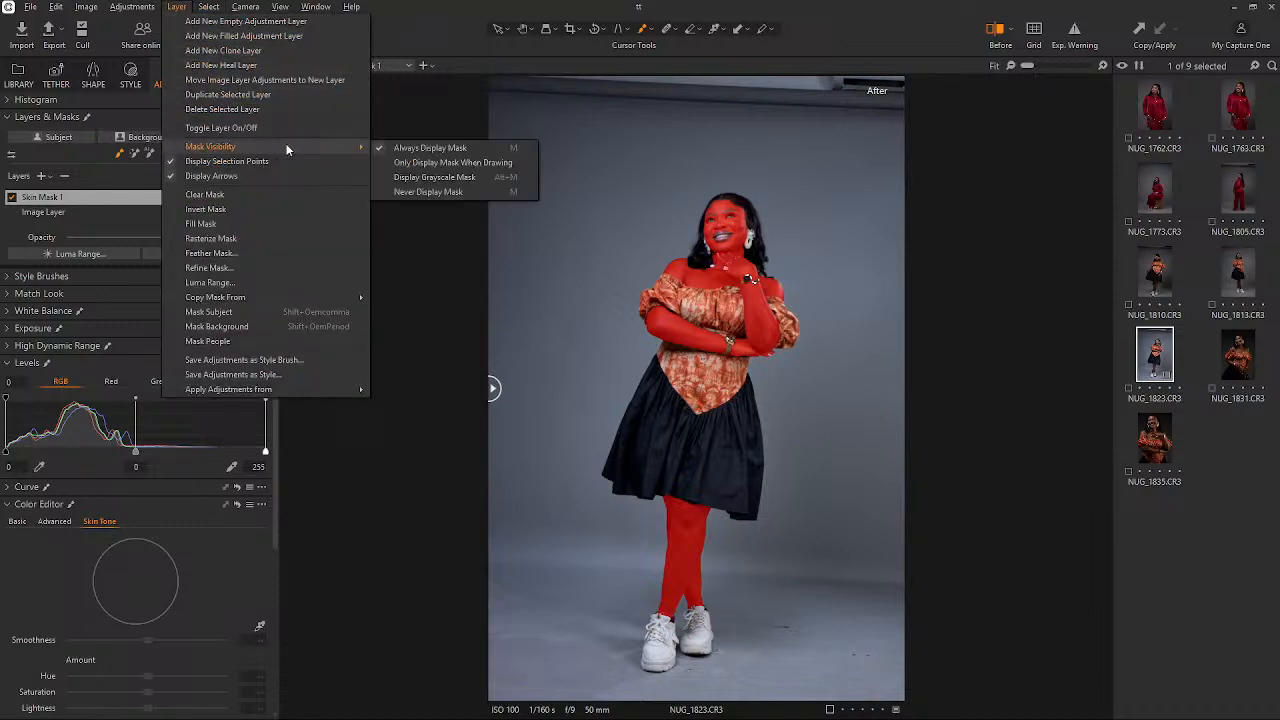
left_click(413, 163)
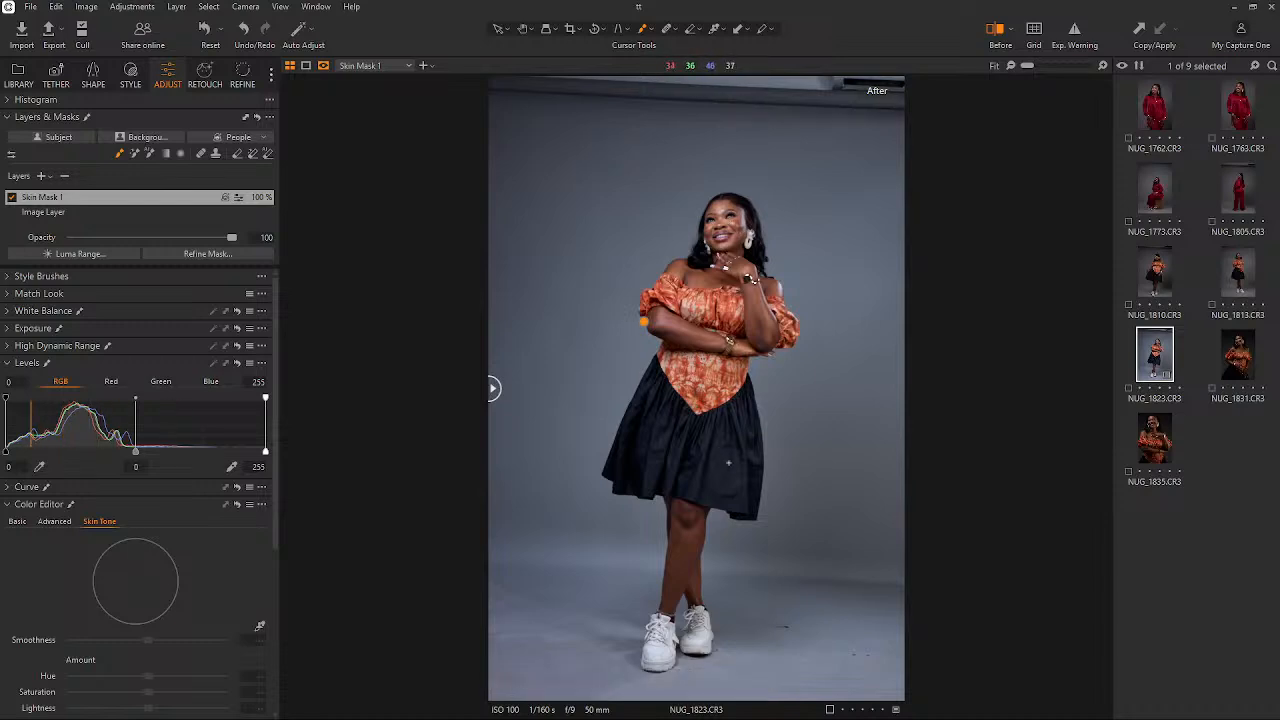
- Sample the skin tone from the woman's shoulder for the skin mask layer's Color Editor adjustment
scroll(726, 462, "up", 2)
scroll(726, 460, "down", 2)
scroll(650, 436, "up", 2)
scroll(633, 430, "down", 2)
left_click(260, 628)
left_click(686, 265)
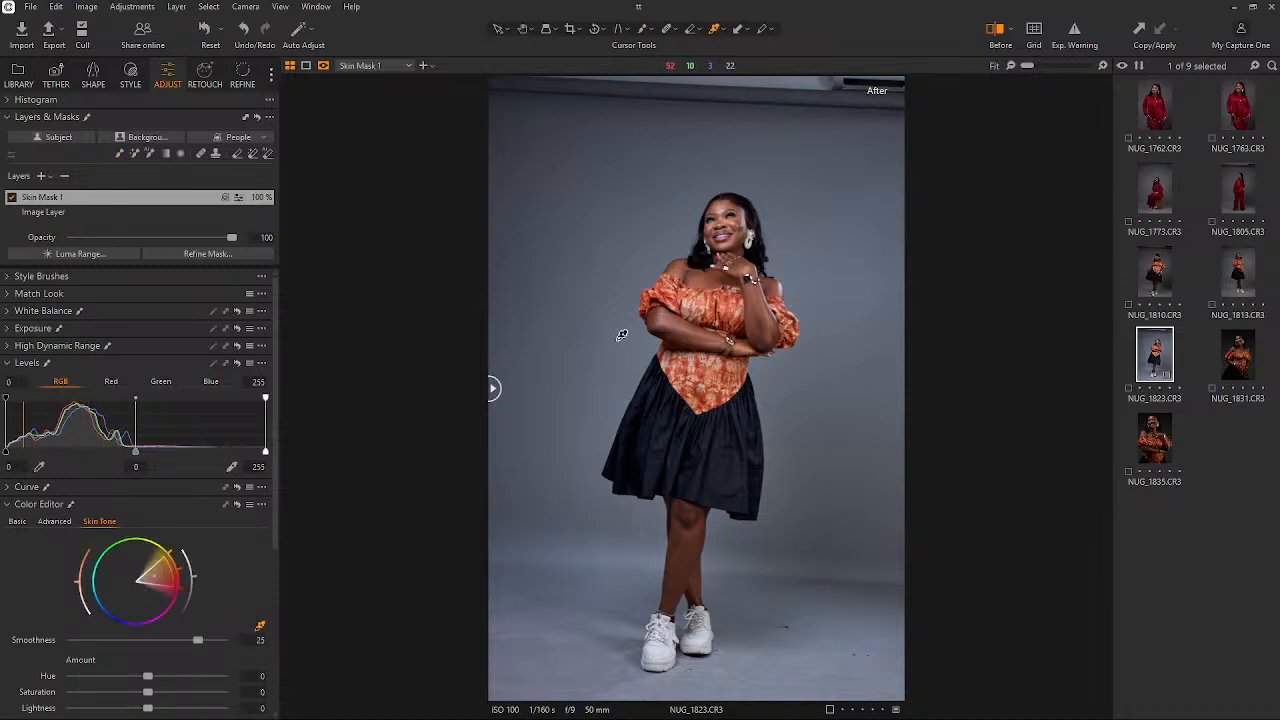
- Set the skin mask layer's Uniformity saturation to 58, Amount lightness to 1.2 and Uniformity lightness to 24
scroll(270, 560, "down", 2)
scroll(163, 572, "down", 2)
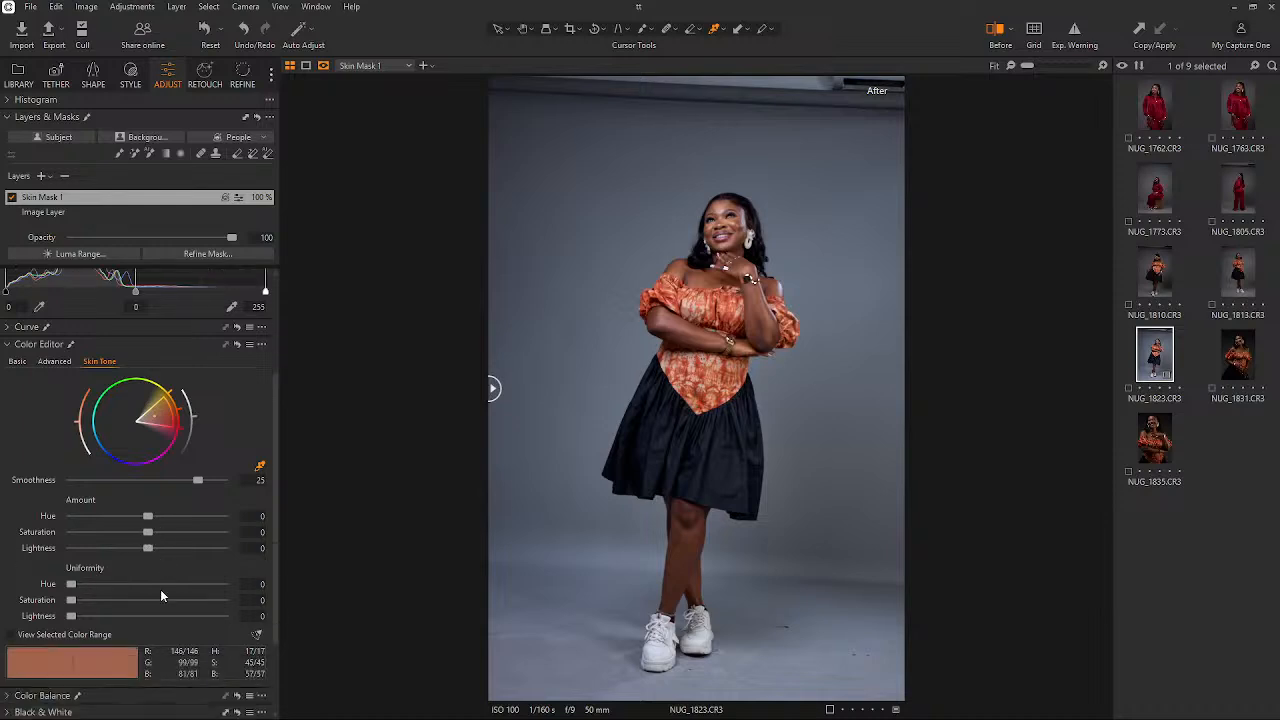
left_click_drag(72, 569, 100, 582)
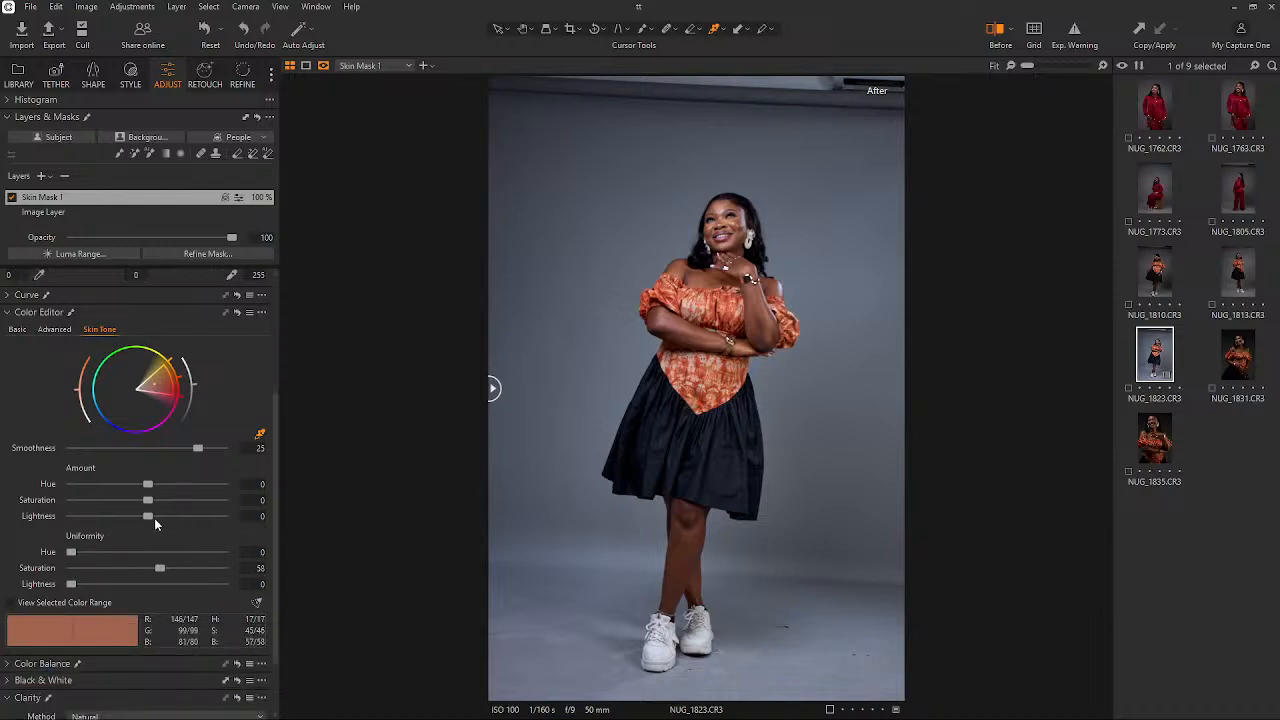
left_click_drag(148, 517, 314, 525)
double_click(202, 498)
left_click_drag(148, 516, 177, 519)
left_click_drag(74, 585, 139, 584)
scroll(25, 703, "down", 2)
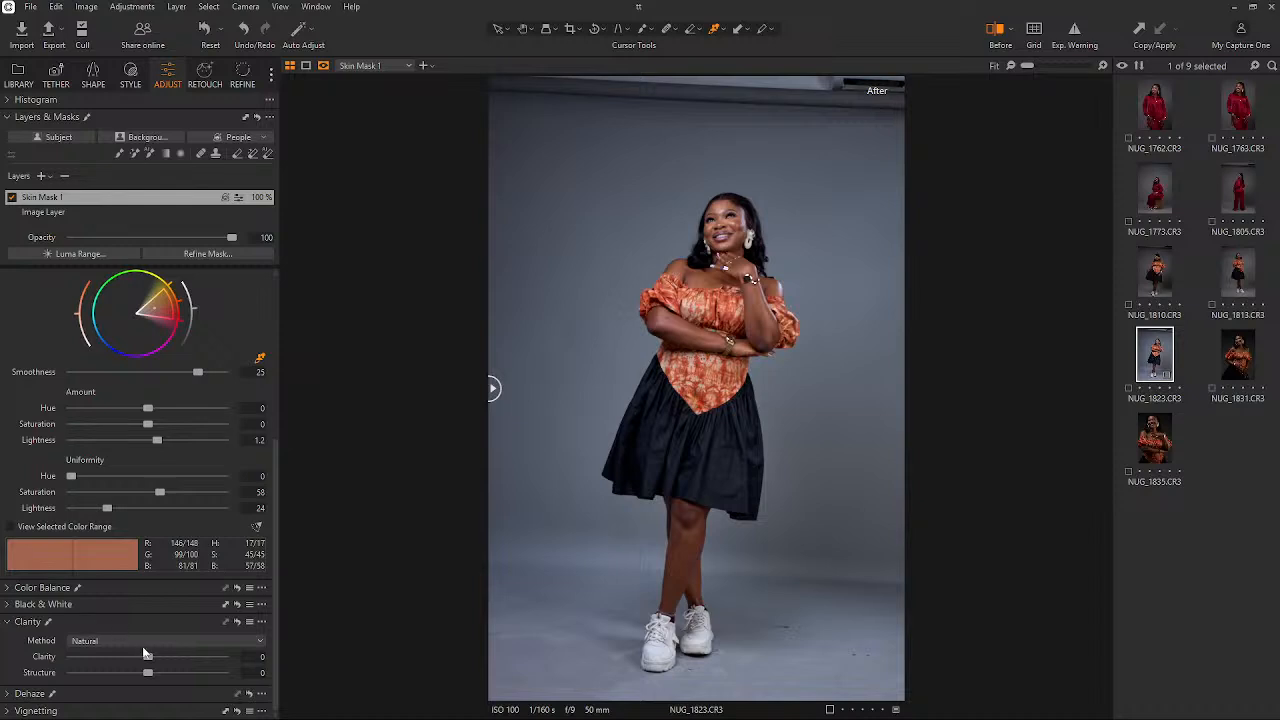
- Adjust the Clarity amount on the skin mask layer and open the Retouch Faces tools
left_click_drag(144, 650, 152, 658)
left_click(205, 73)
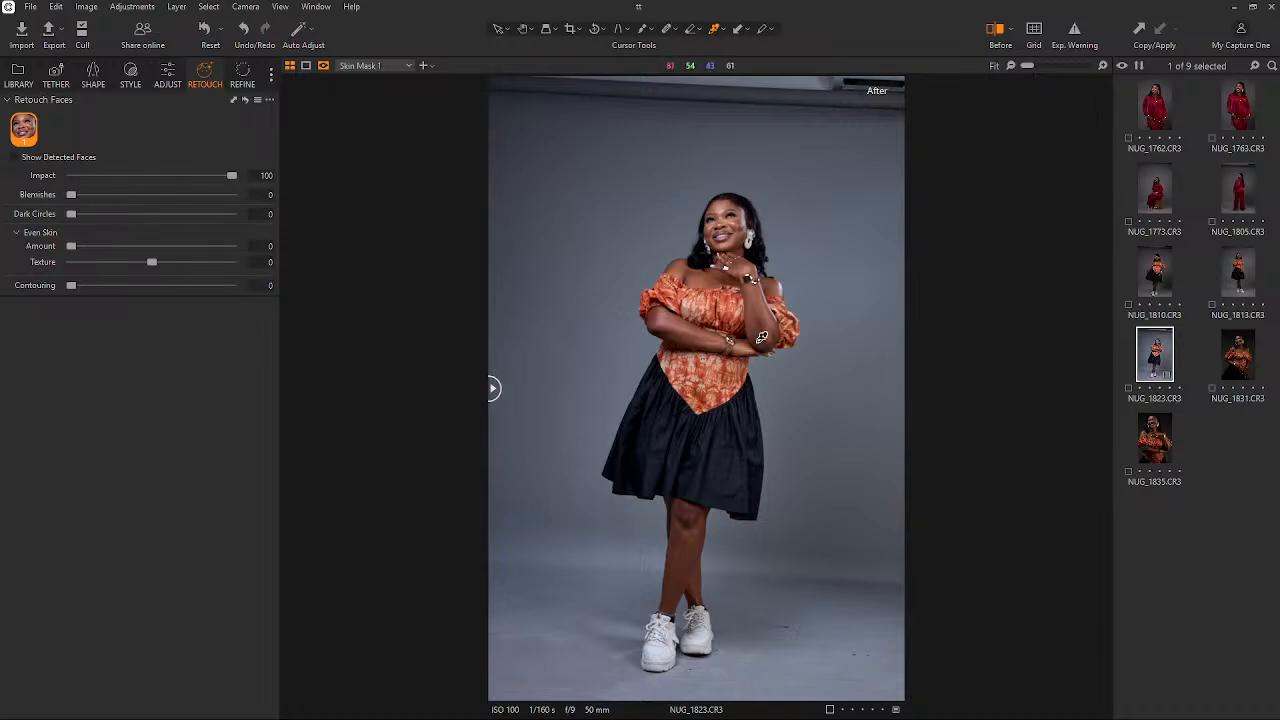
- Set Blemishes to 76 for the woman's face and compare the portrait before and after
scroll(748, 235, "up", 4)
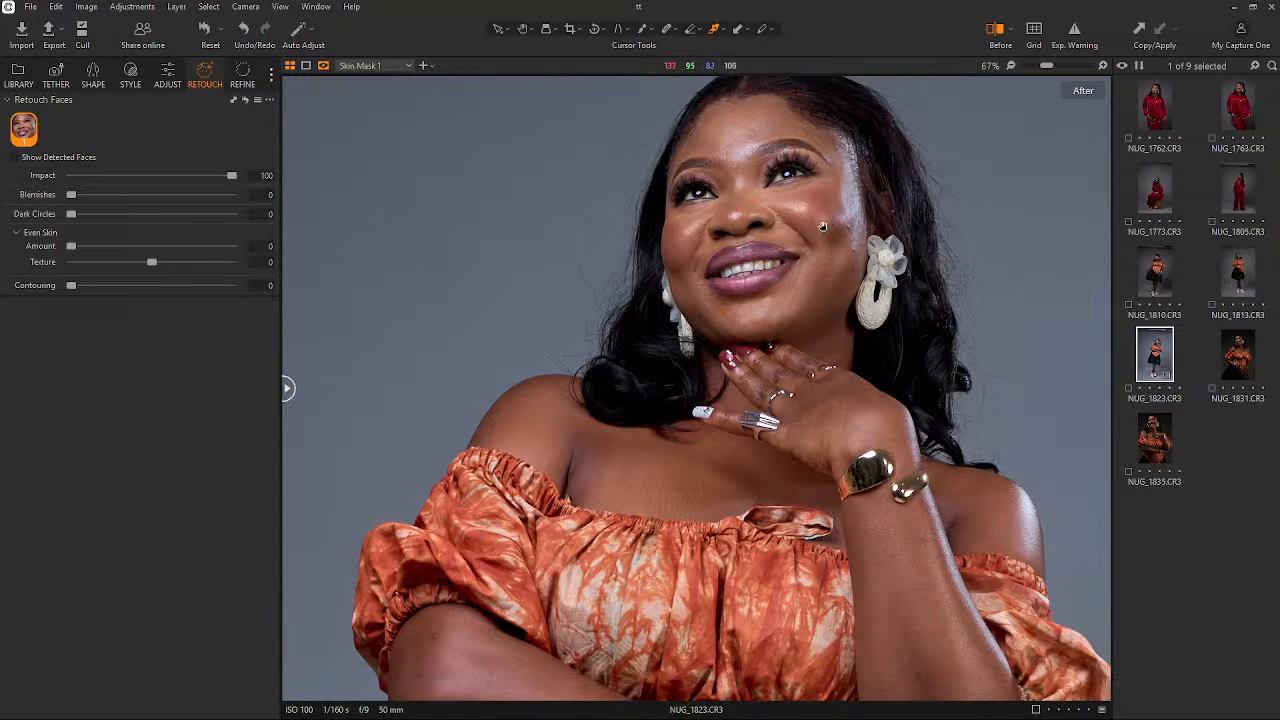
left_click_drag(827, 226, 817, 261)
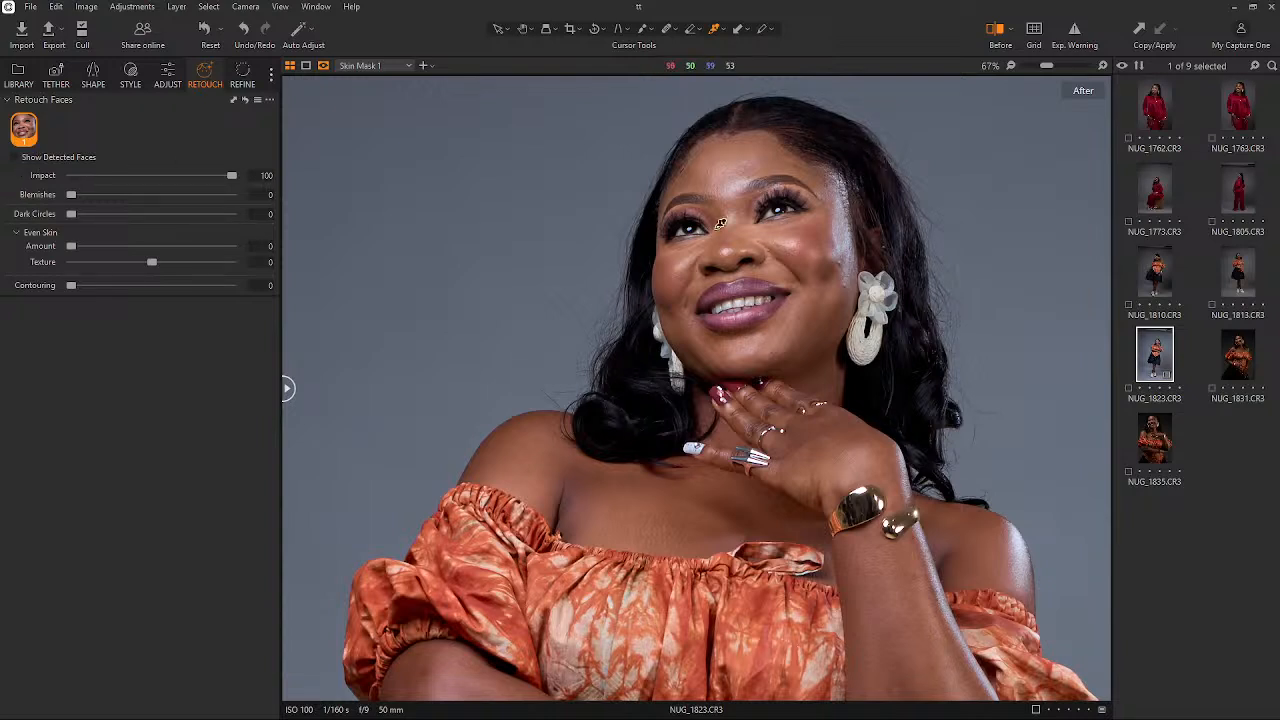
left_click_drag(71, 196, 193, 211)
left_click_drag(287, 389, 892, 400)
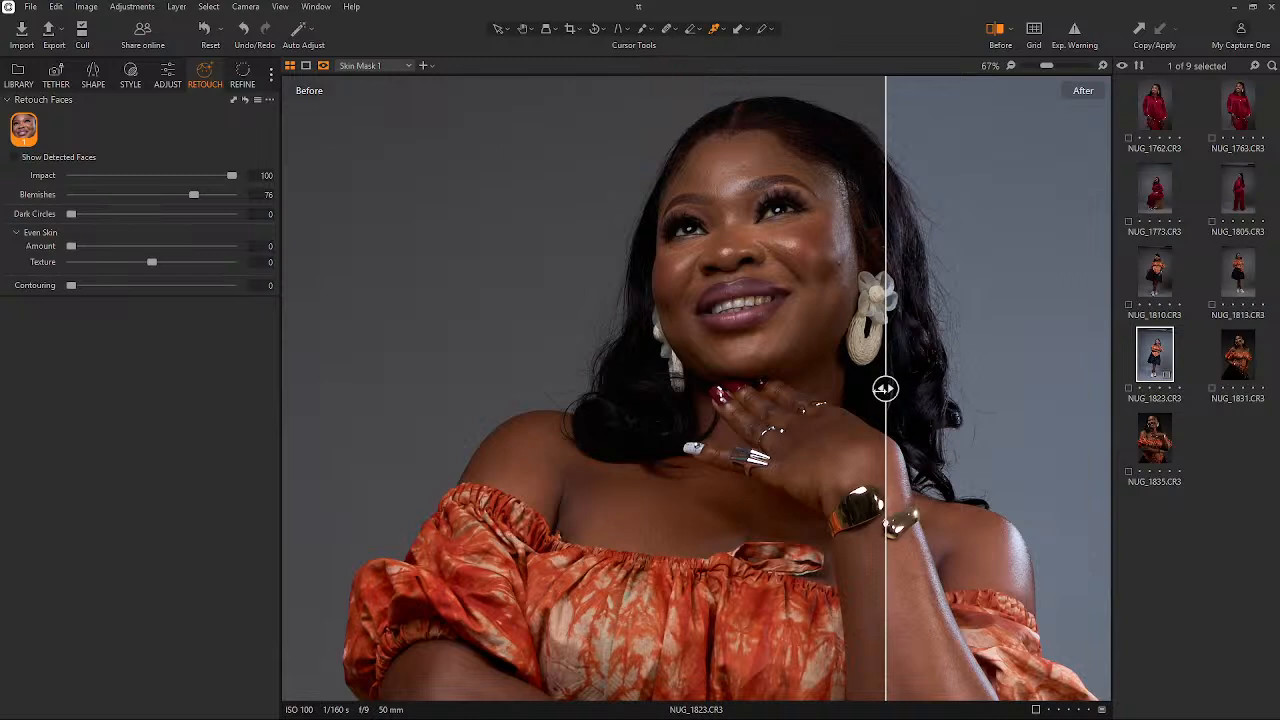
left_click_drag(882, 392, 301, 405)
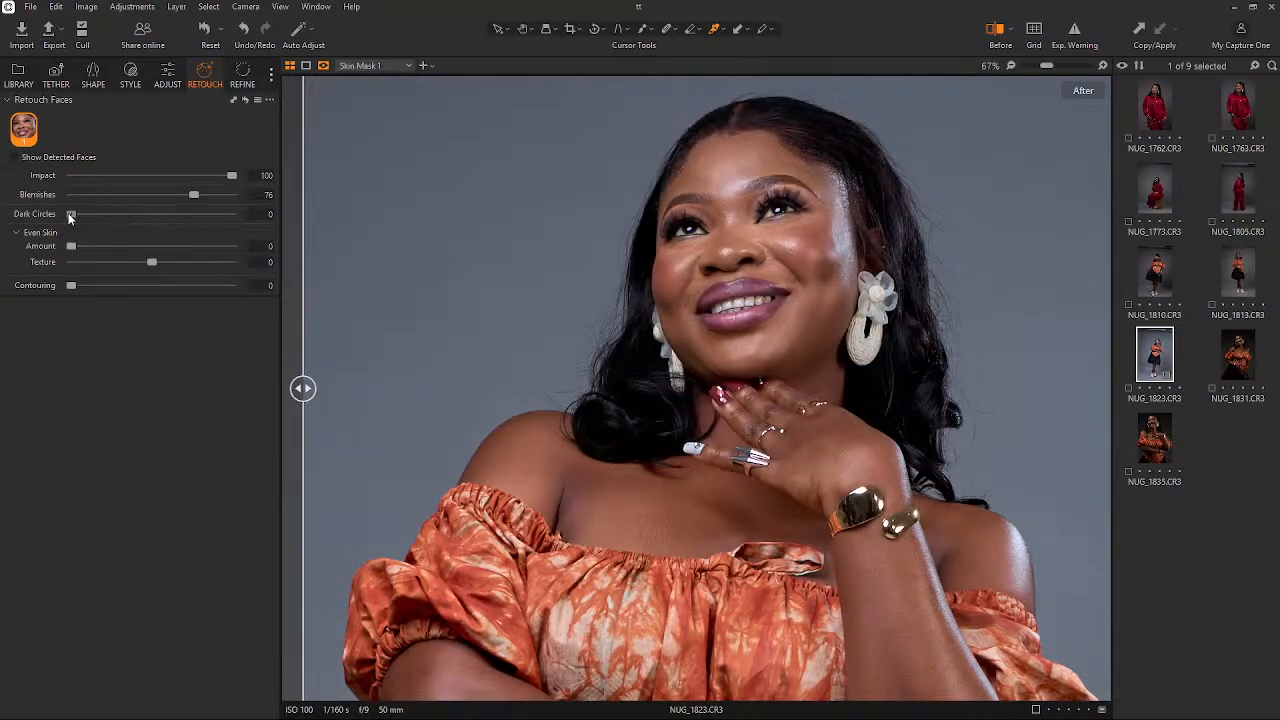
- Set Dark Circles to 5, try Contouring at 84 on the face, and reset the contouring
mouse_move(71, 214)
left_mouse_down()
mouse_move(140, 216)
mouse_move(97, 234)
mouse_move(130, 241)
left_mouse_up()
left_click_drag(76, 284, 186, 299)
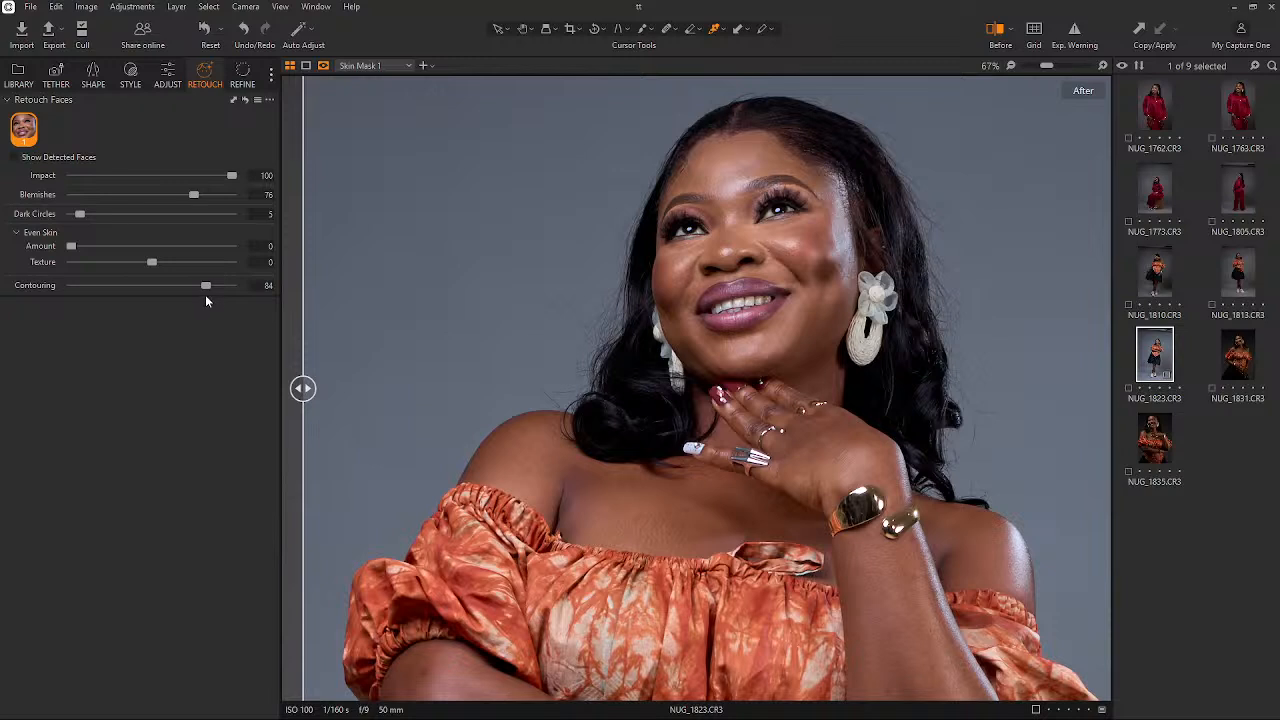
double_click(205, 287)
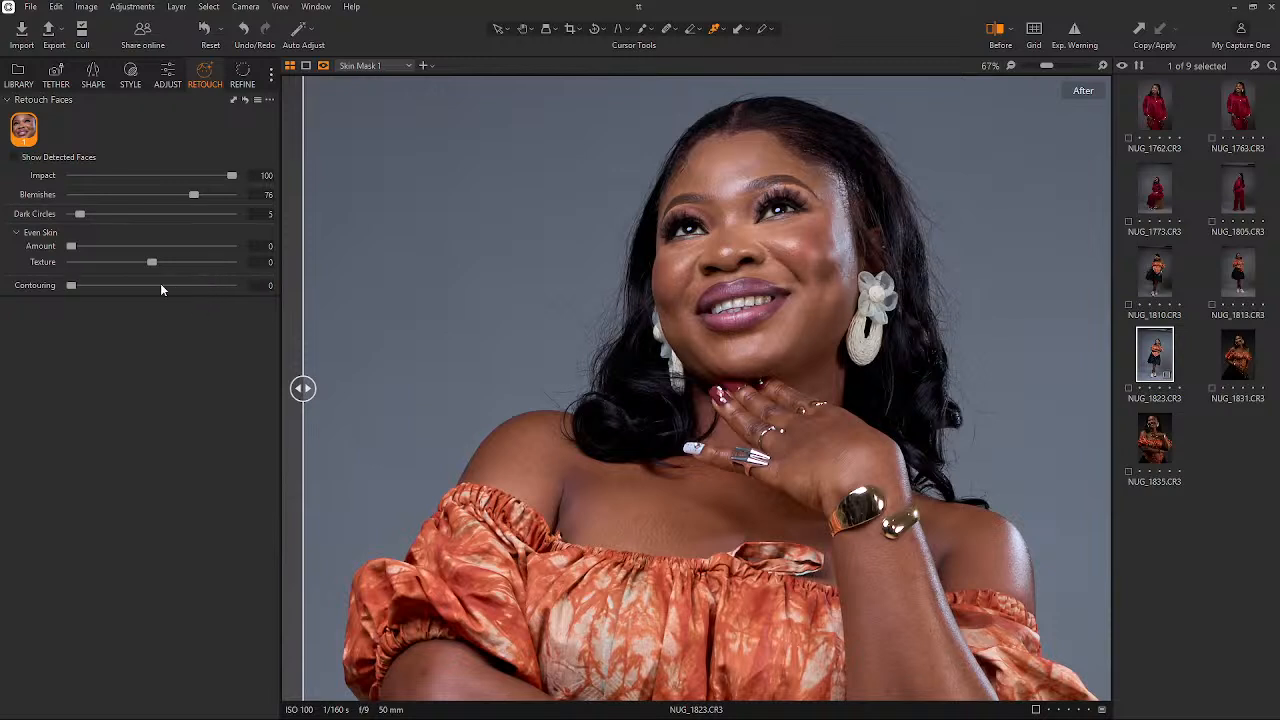
- Set the face's Blemishes to 17 and Dark Circles to 10, and copy the image's adjustments
left_click(85, 214)
left_click_drag(189, 193, 97, 195)
mouse_move(102, 226)
left_mouse_down()
mouse_move(234, 241)
mouse_move(94, 235)
left_mouse_up()
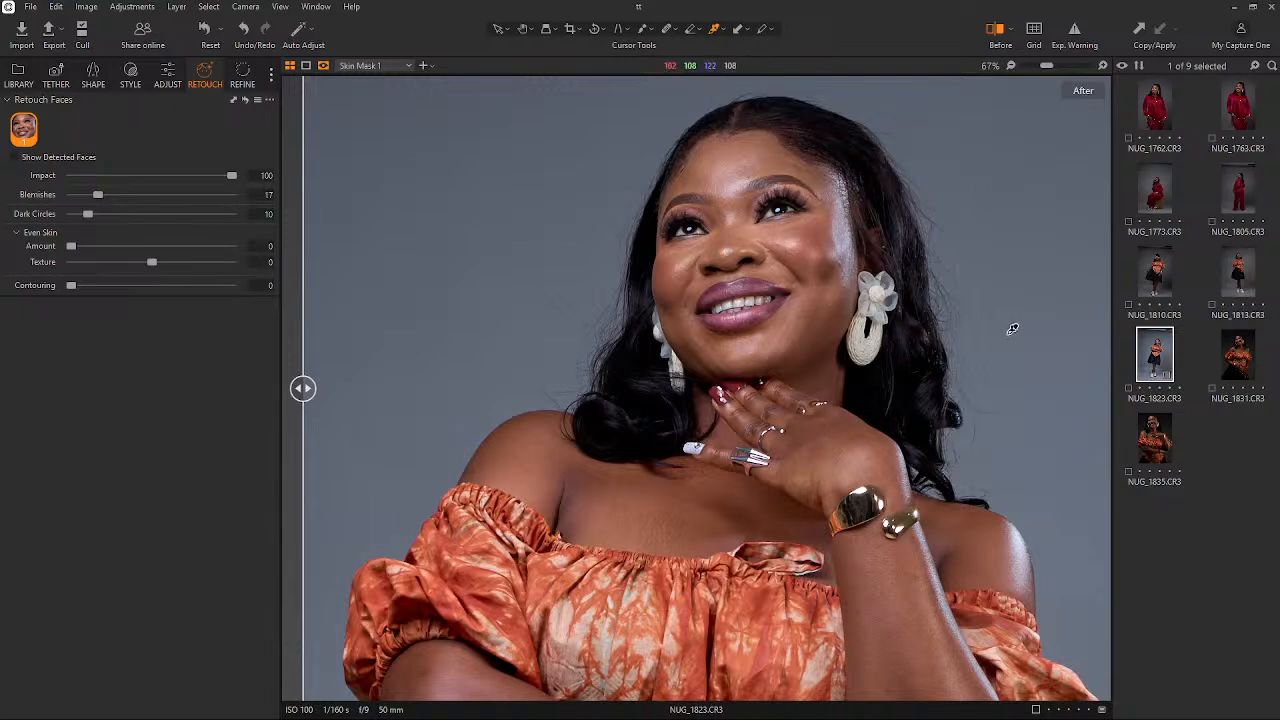
left_click(1141, 29)
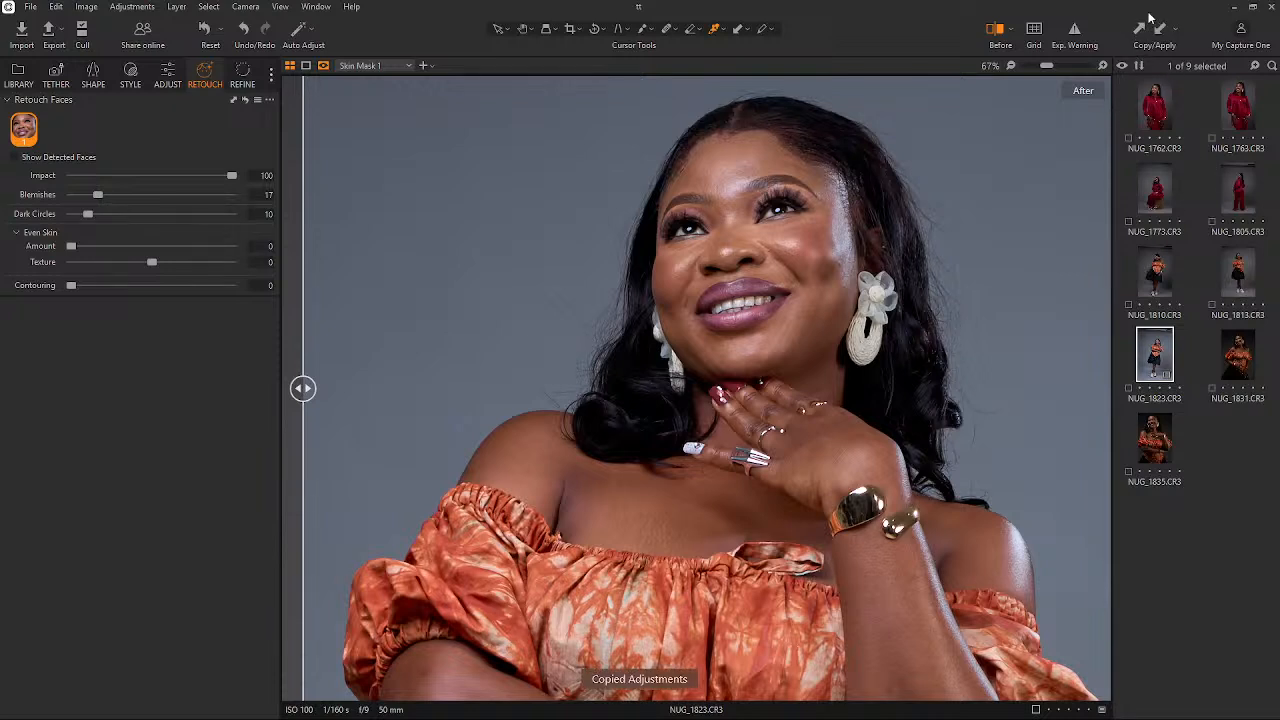
right_click(1159, 362)
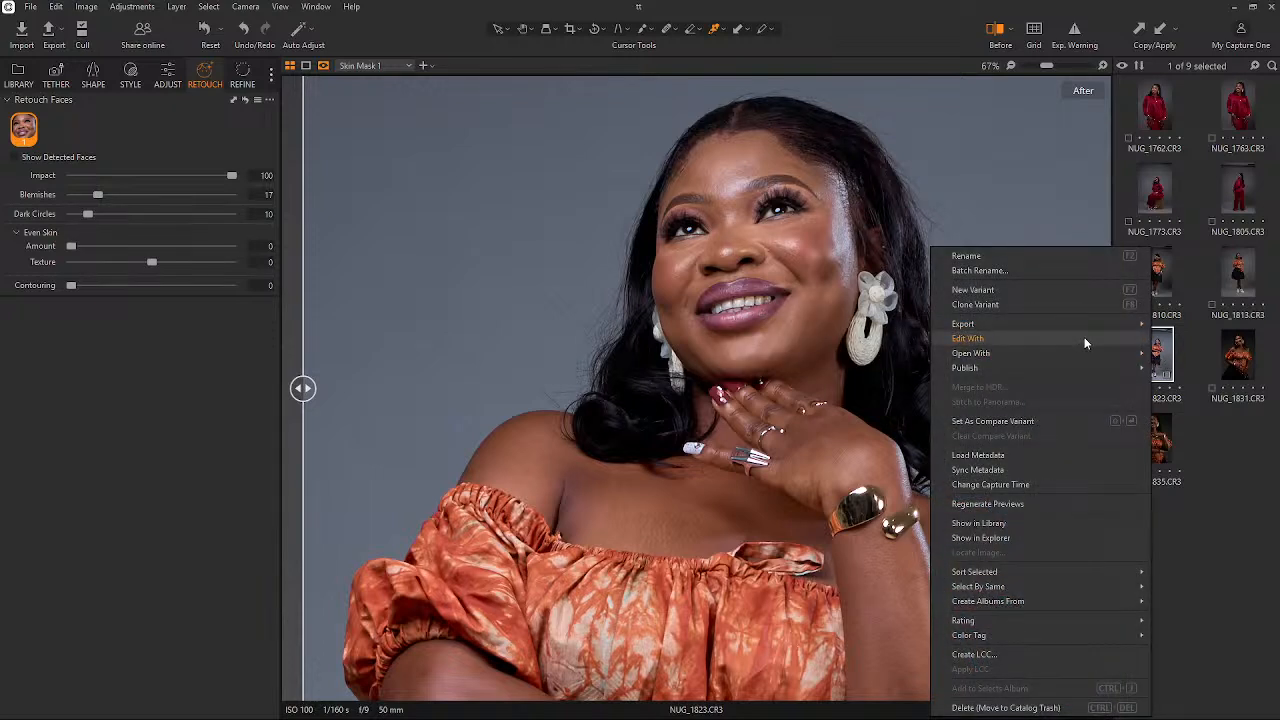
mouse_move(1084, 345)
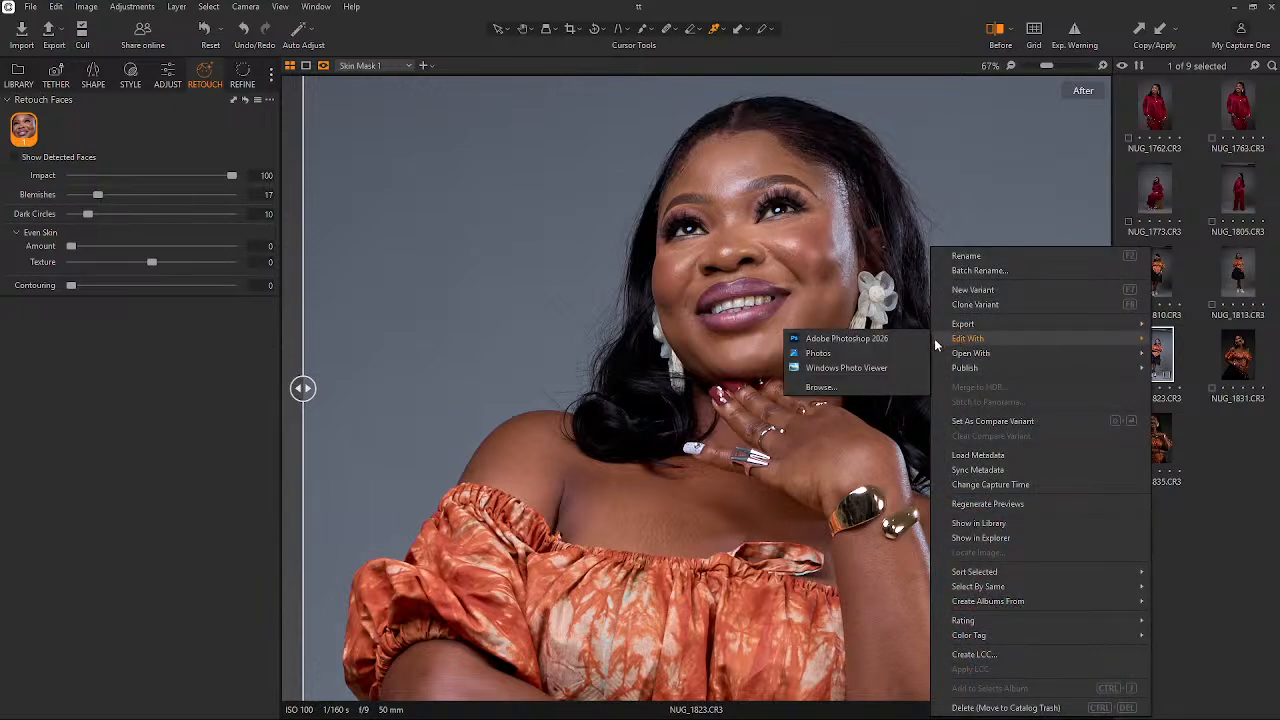
left_click(14, 481)
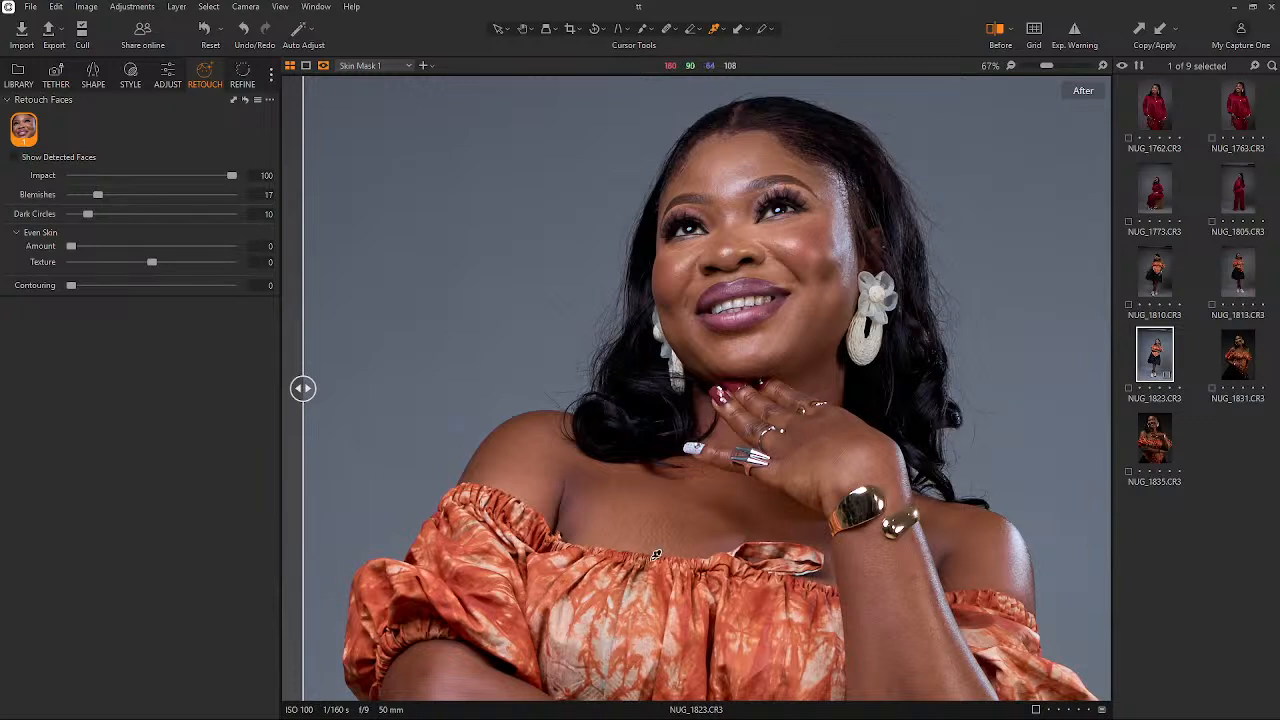
right_click(1155, 353)
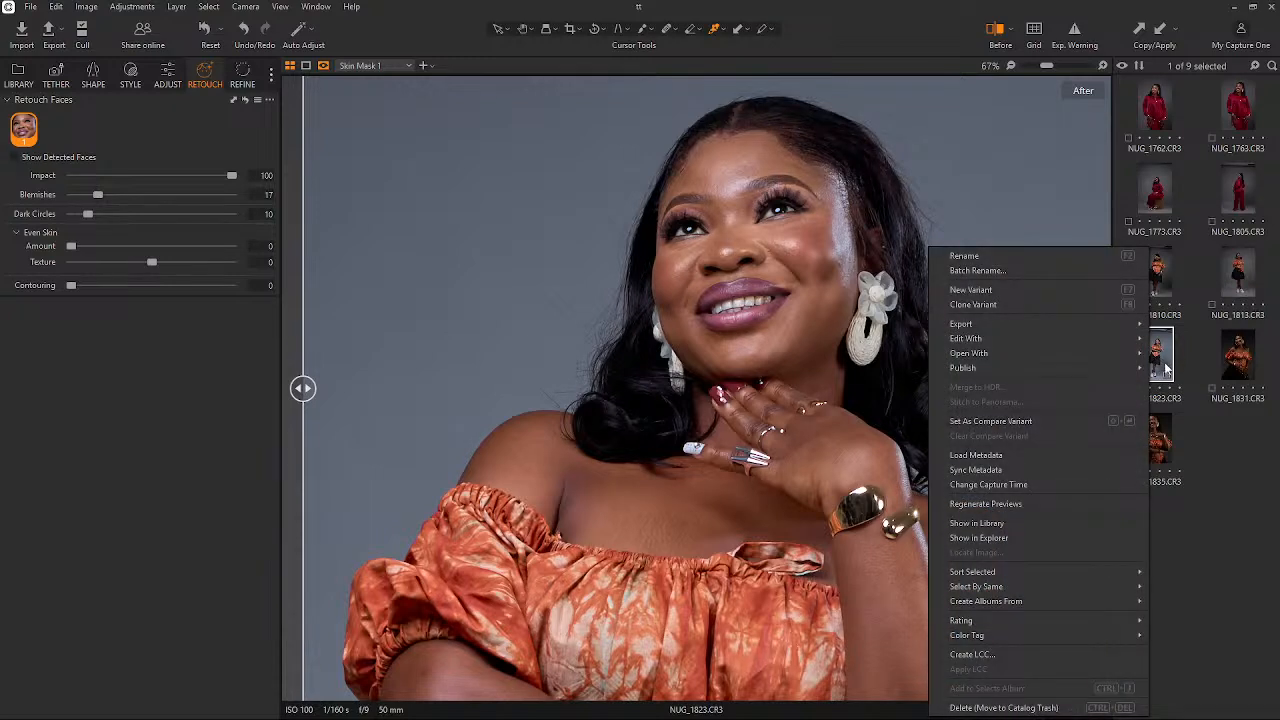
left_click(1195, 428)
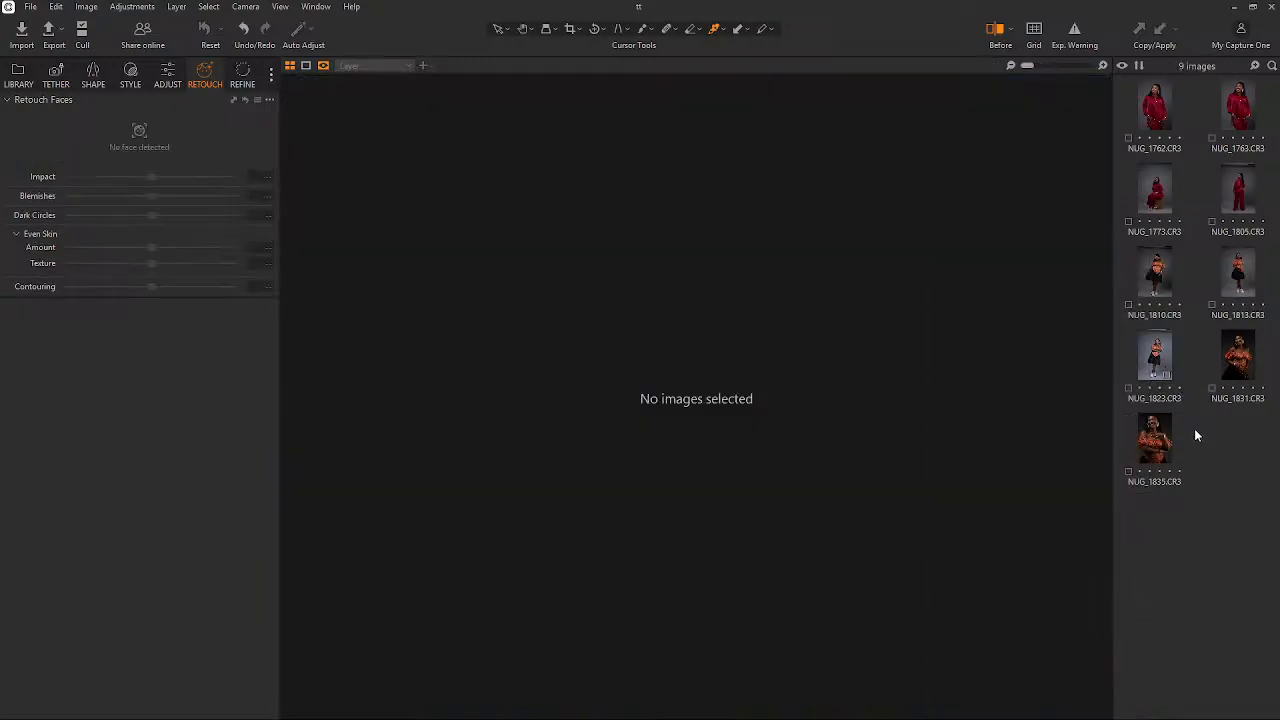
- View NUG_1831 side by side with NUG_1823, and return to NUG_1823 alone
left_click(1227, 368)
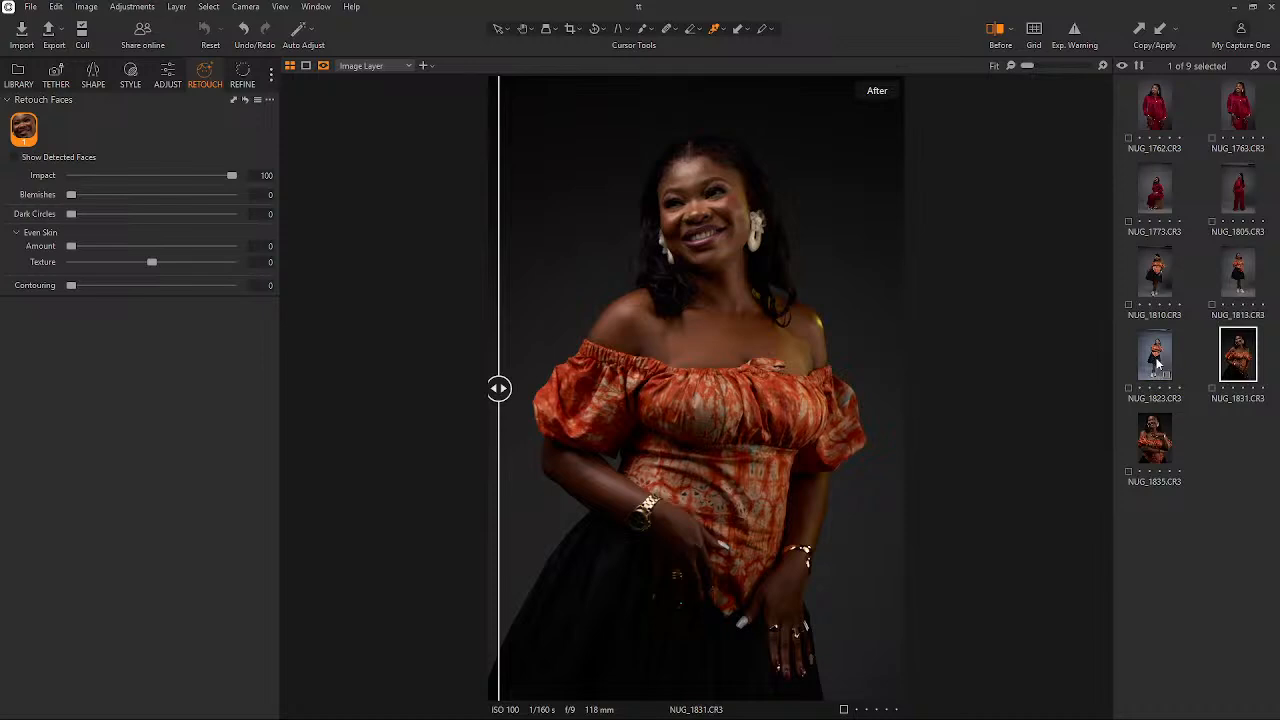
left_click(1156, 364, "ctrl")
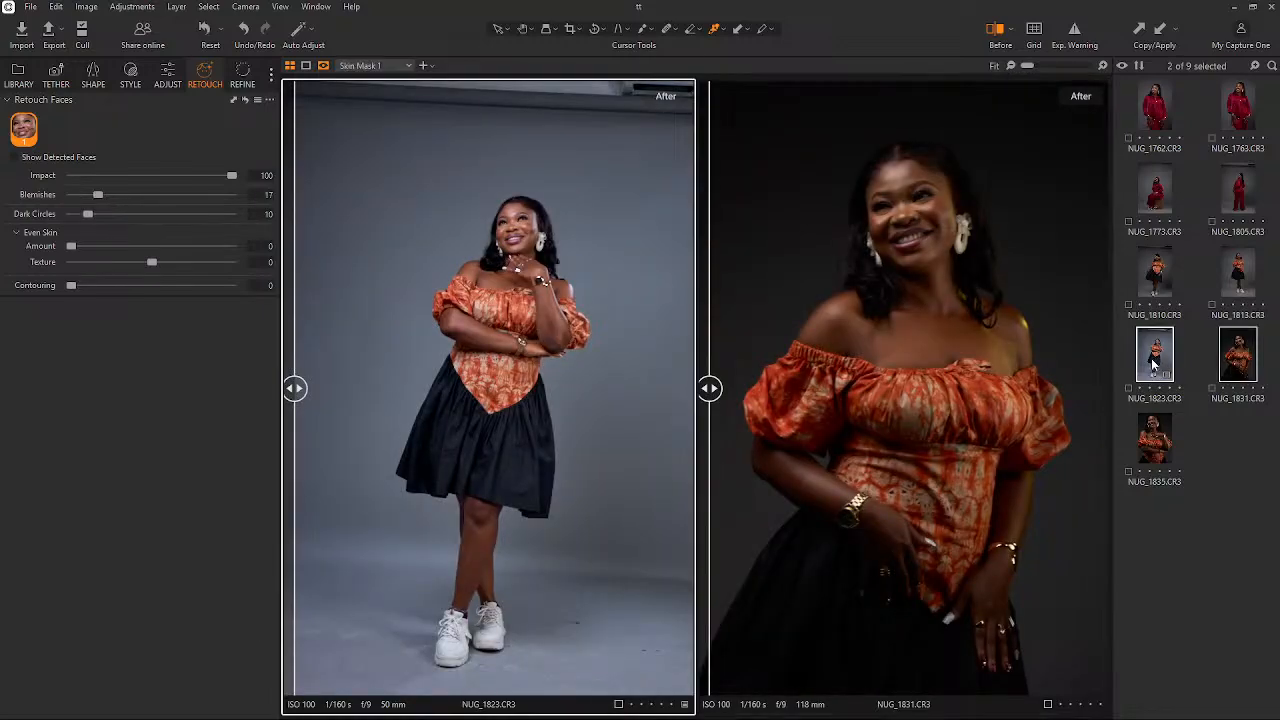
left_click(1153, 364)
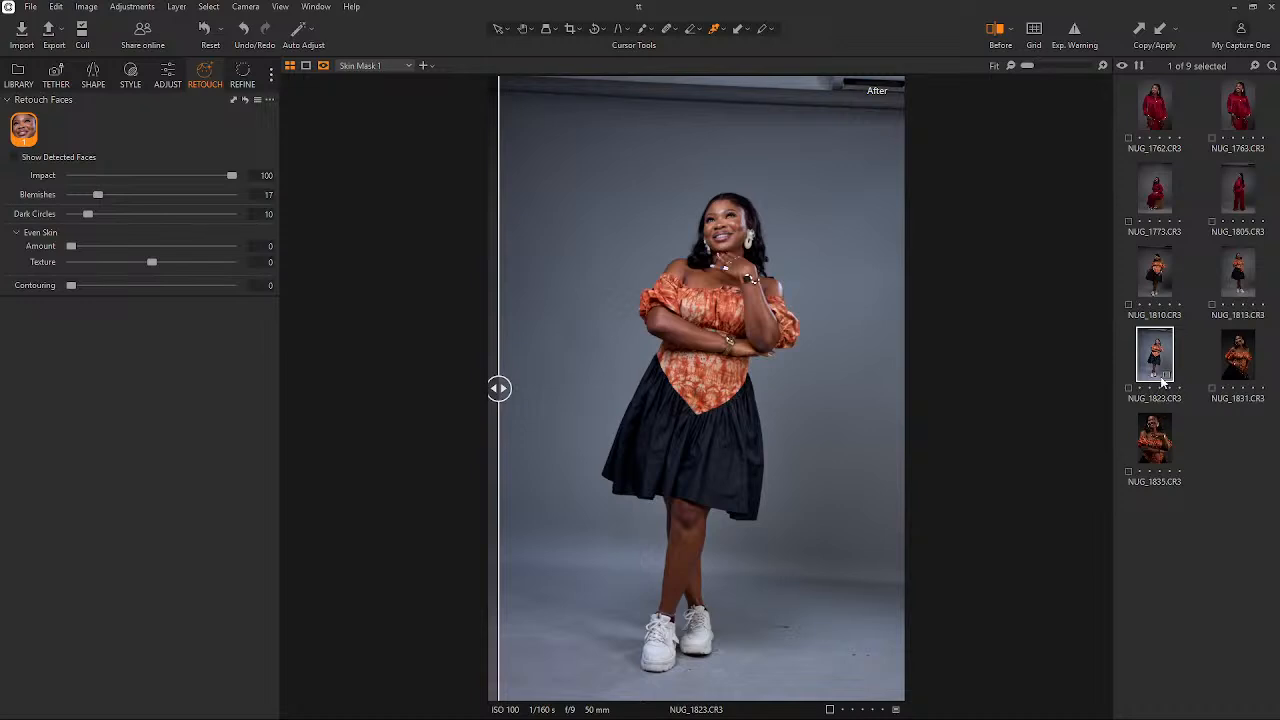
- Send NUG_1823 as a PSD to Adobe Photoshop 2026 for editing, and make Photoshop always open PSD files
right_click(1155, 356)
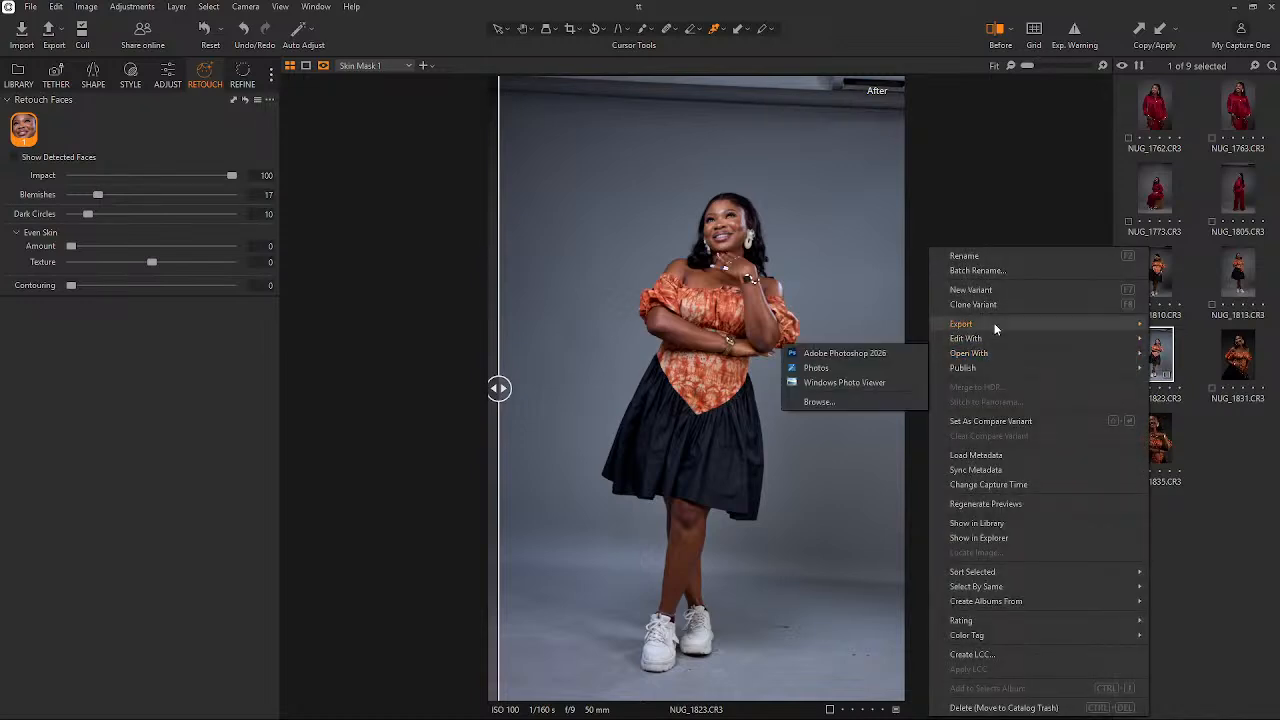
mouse_move(992, 340)
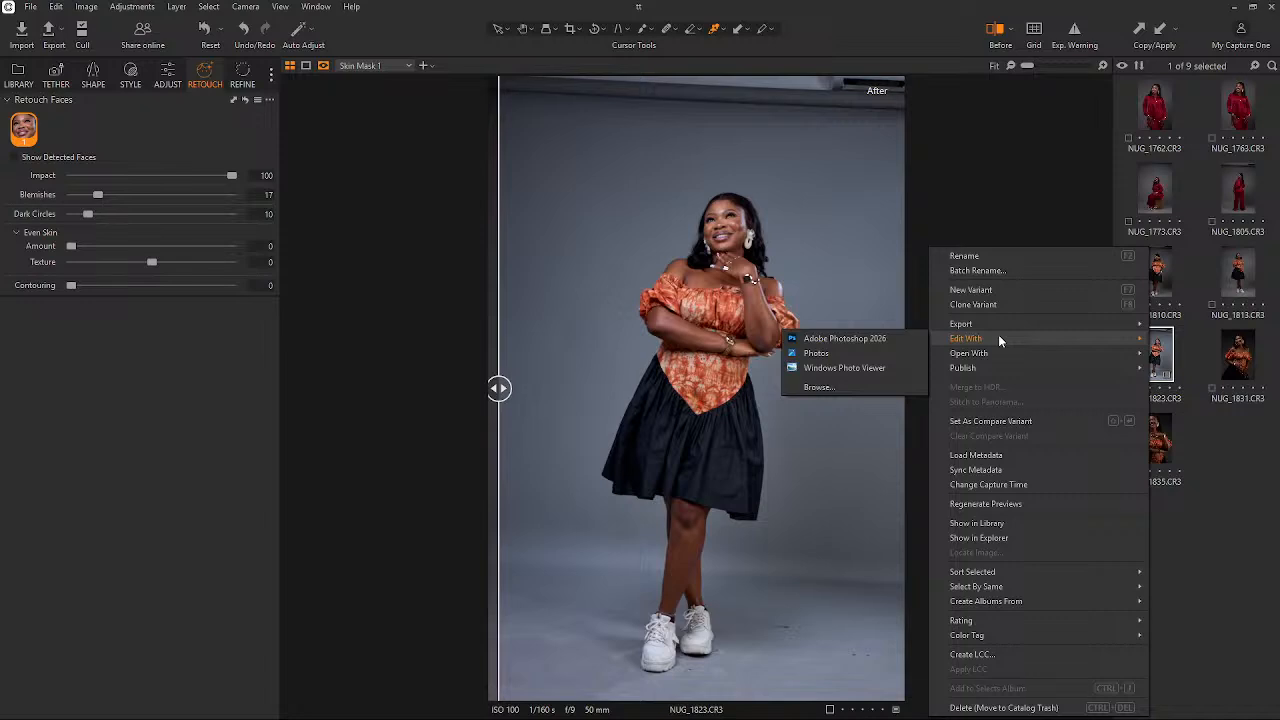
left_click(856, 339)
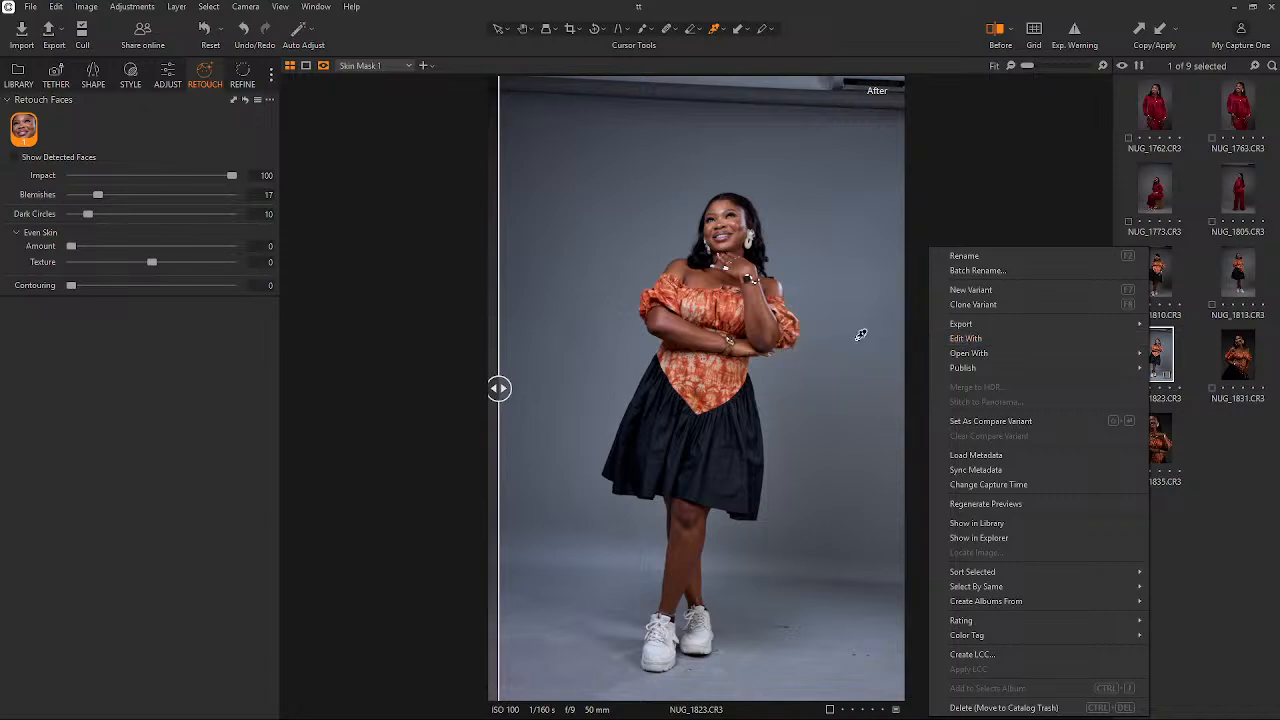
left_click(616, 288)
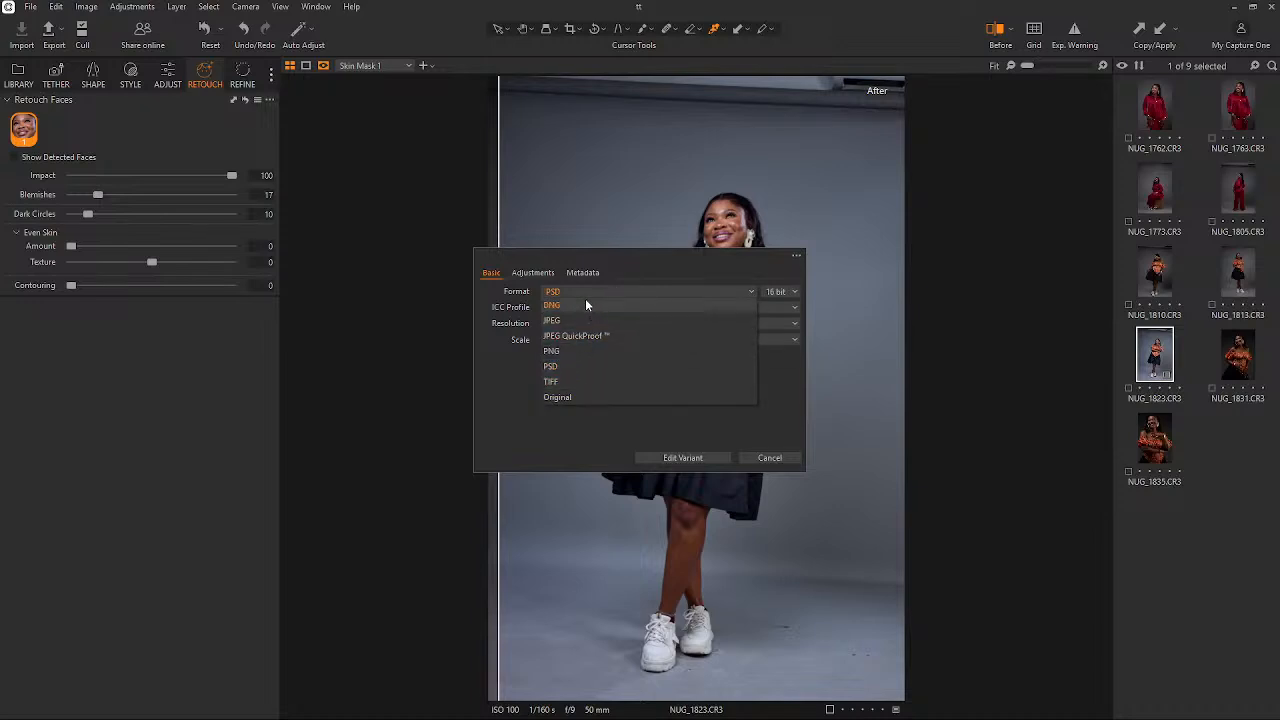
left_click(566, 367)
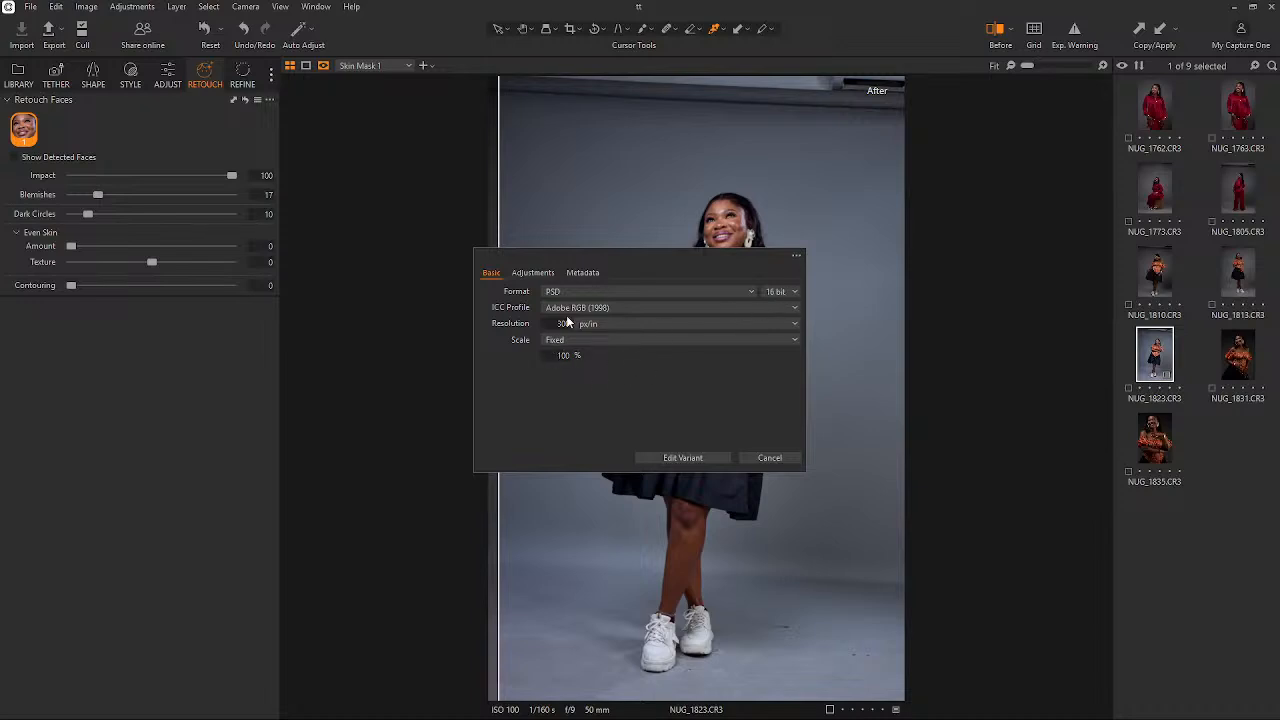
left_click(688, 460)
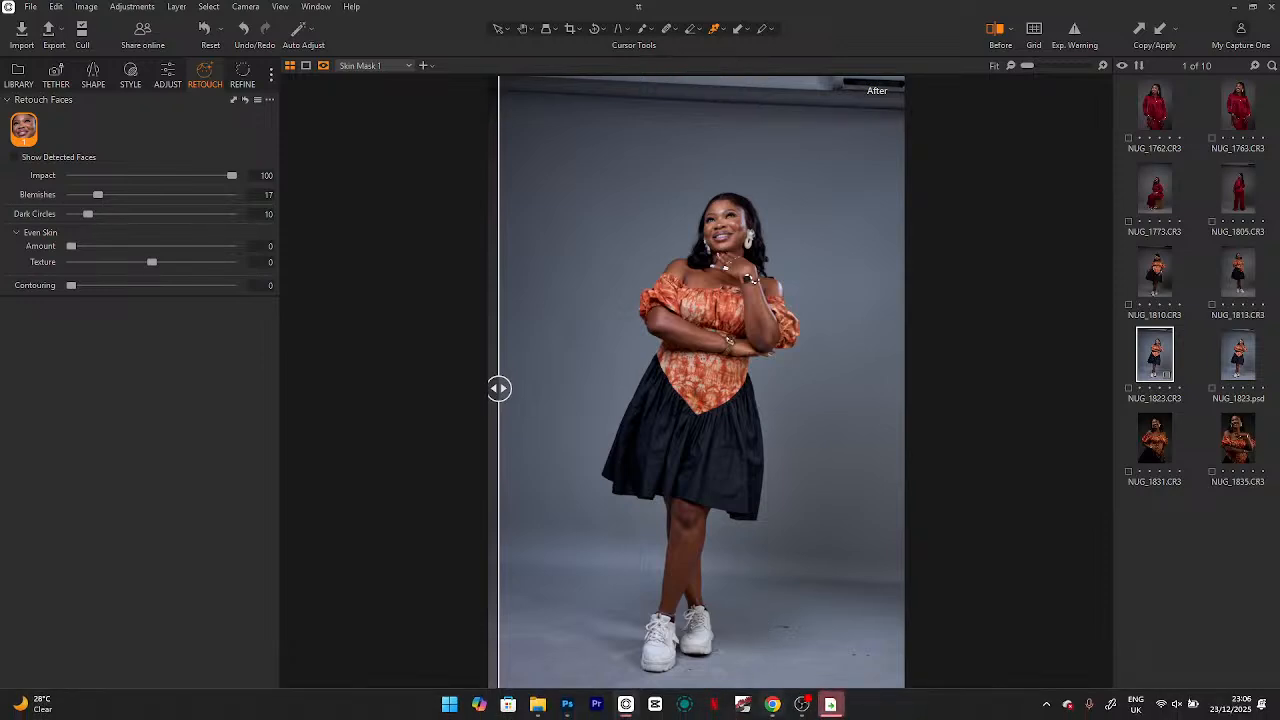
left_click(830, 707)
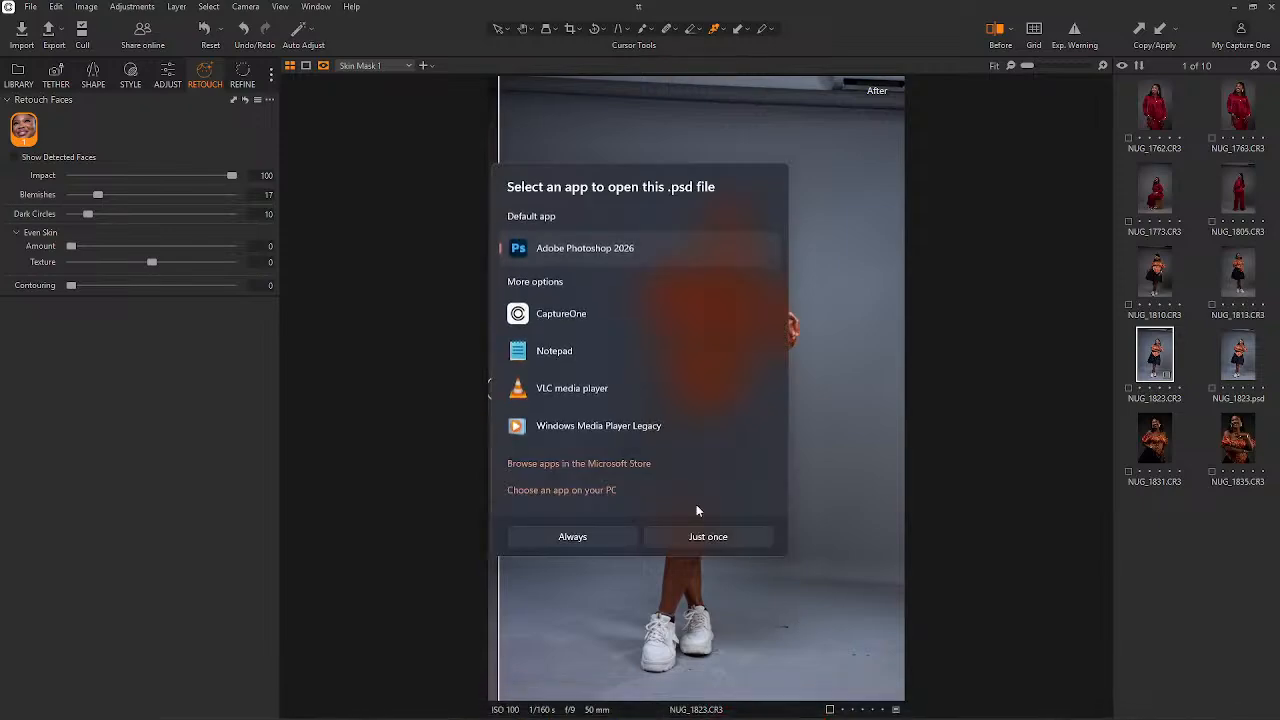
left_click(585, 537)
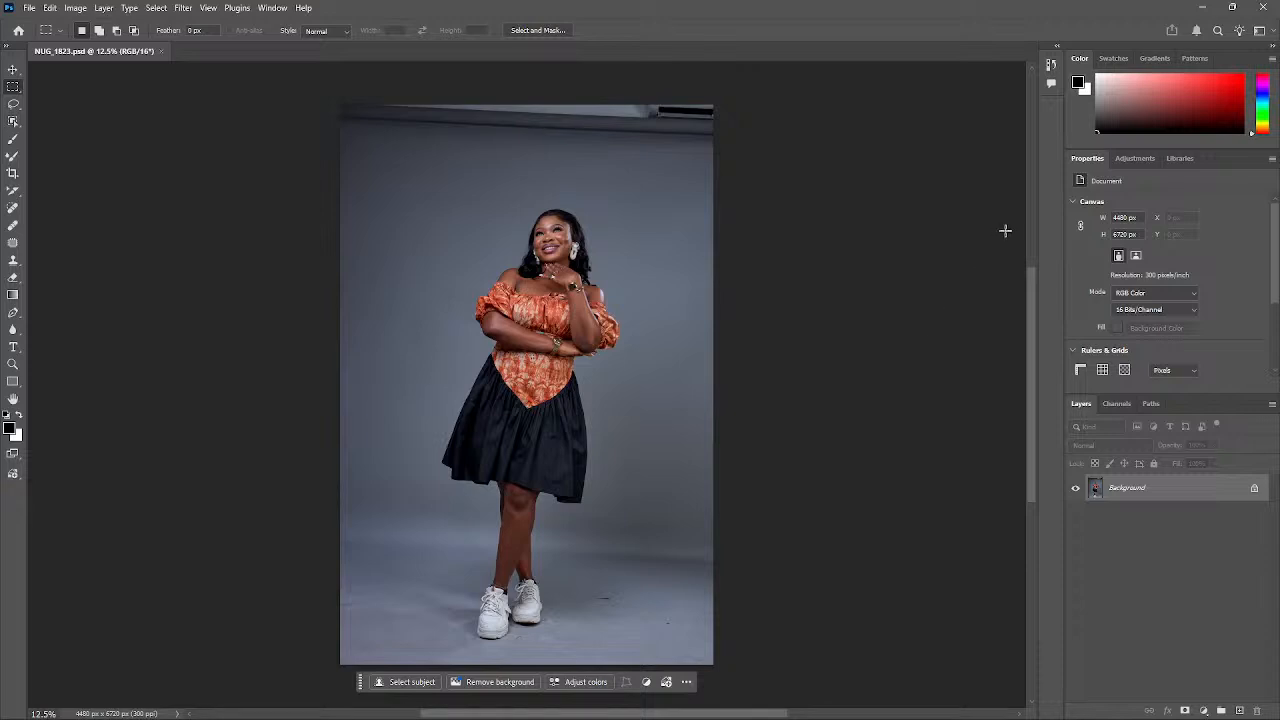
- Reveal the single adjustments and the edit history, and switch the Photoshop workspace to Photography
left_click(1132, 160)
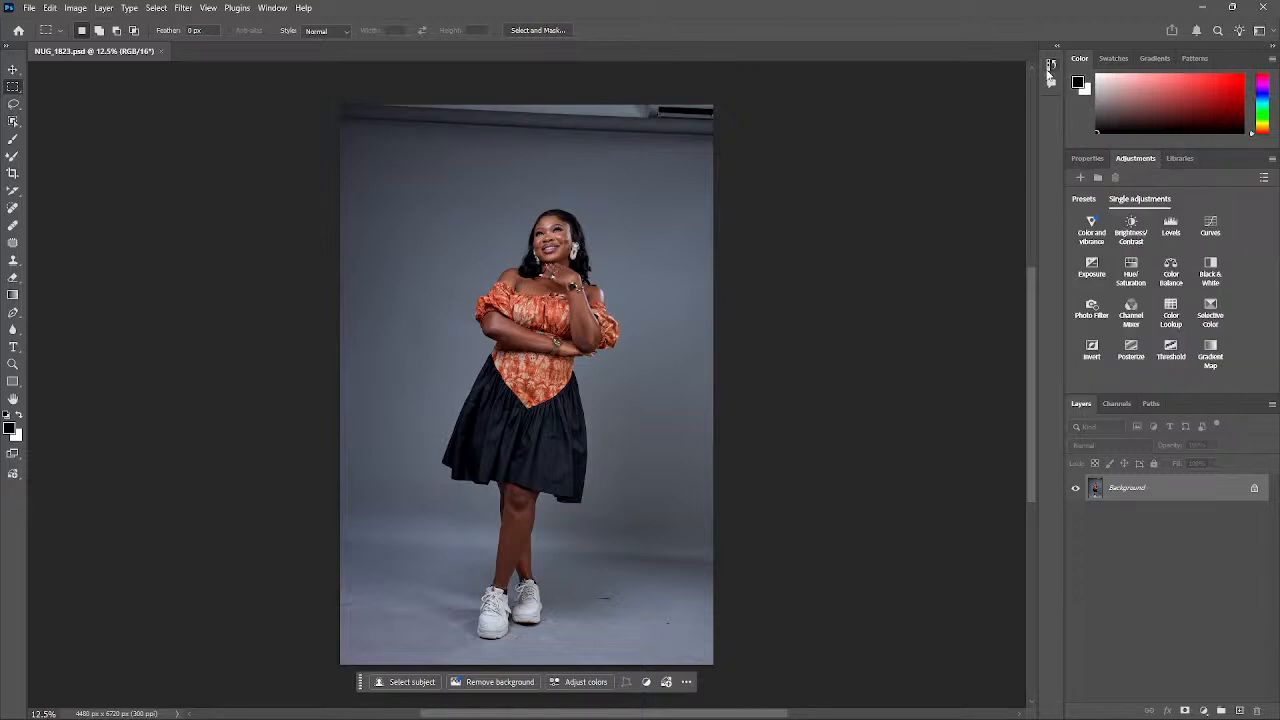
left_click(1051, 63)
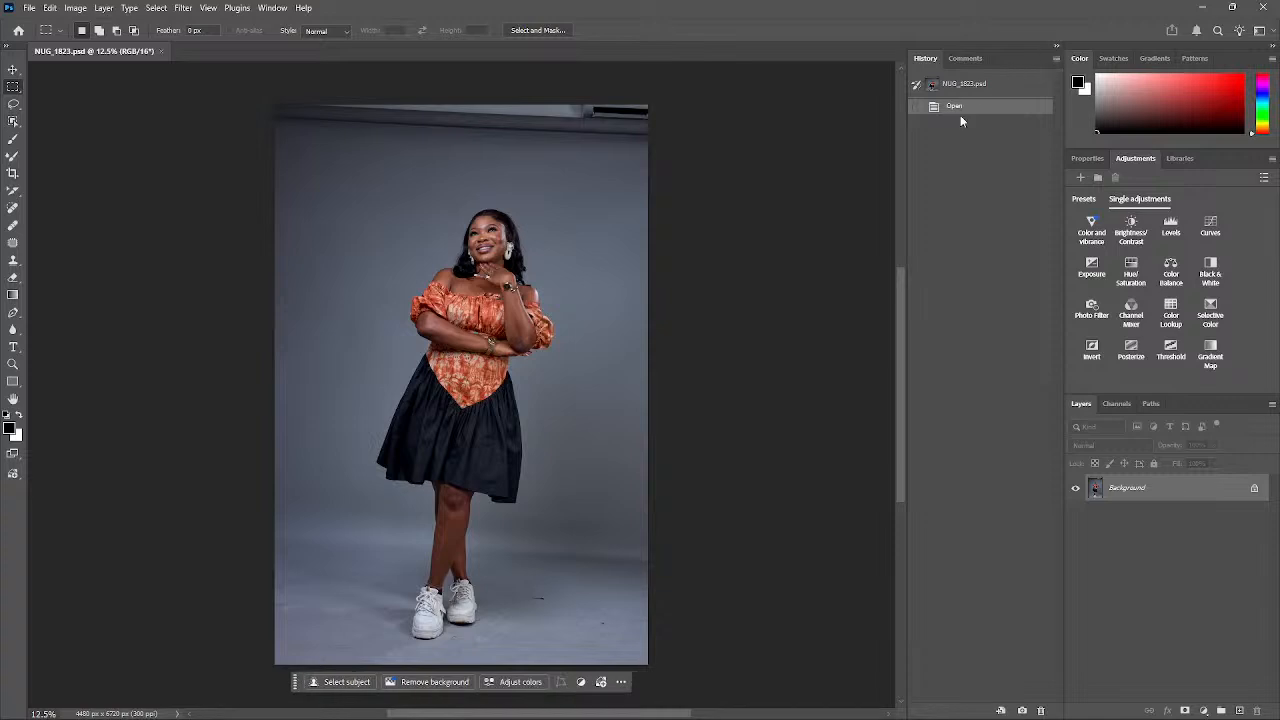
left_click(1262, 33)
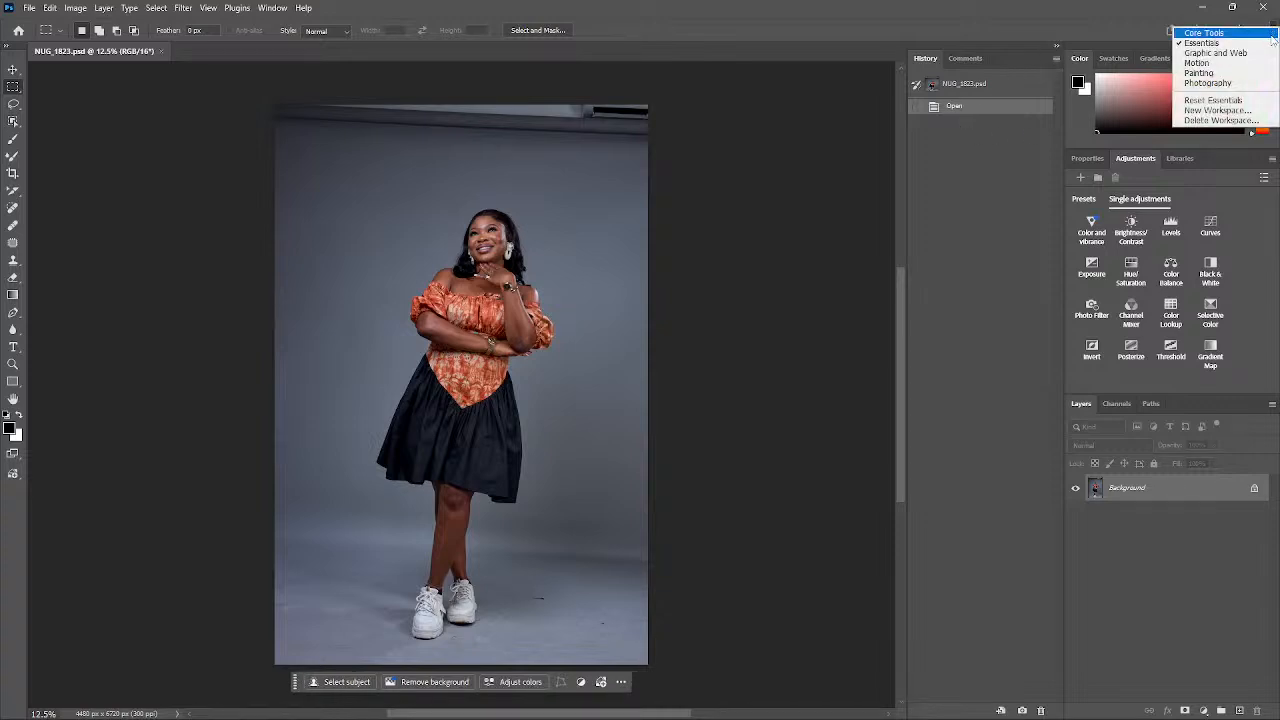
left_click(1234, 85)
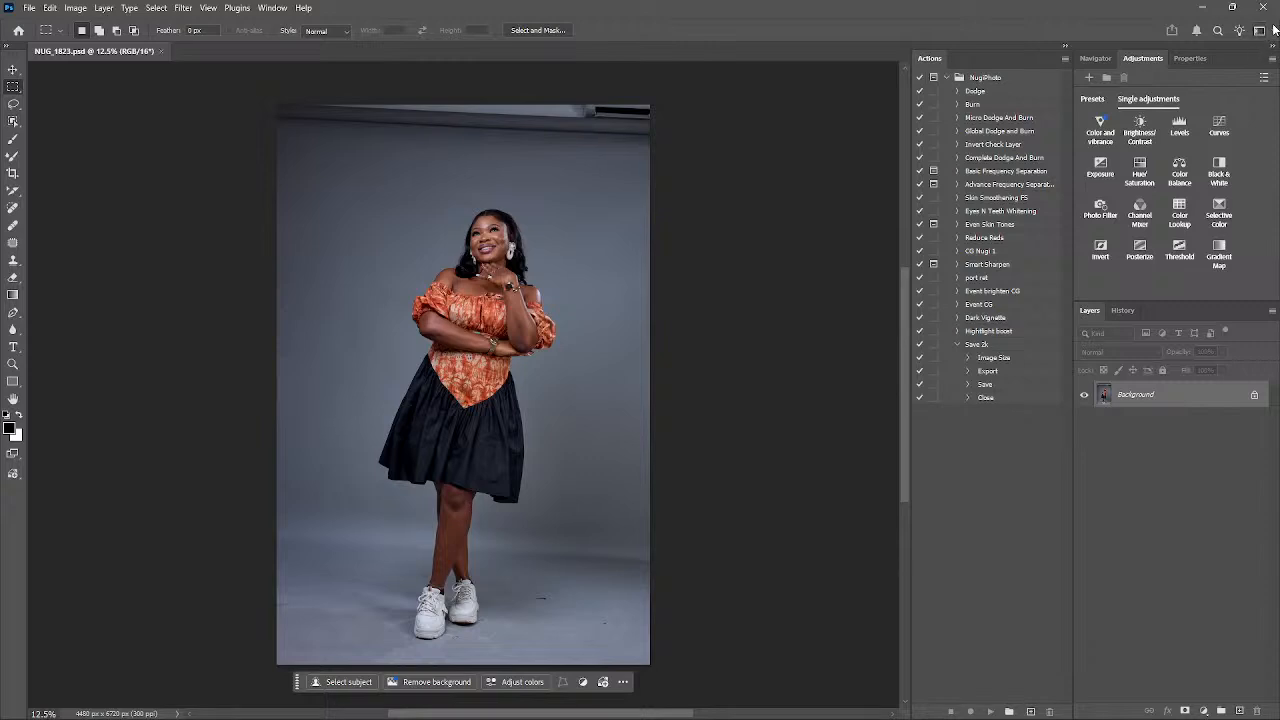
- Save the current layout as a new workspace named Nugiphoto, capturing keyboard shortcuts and the toolbar
left_click(1261, 31)
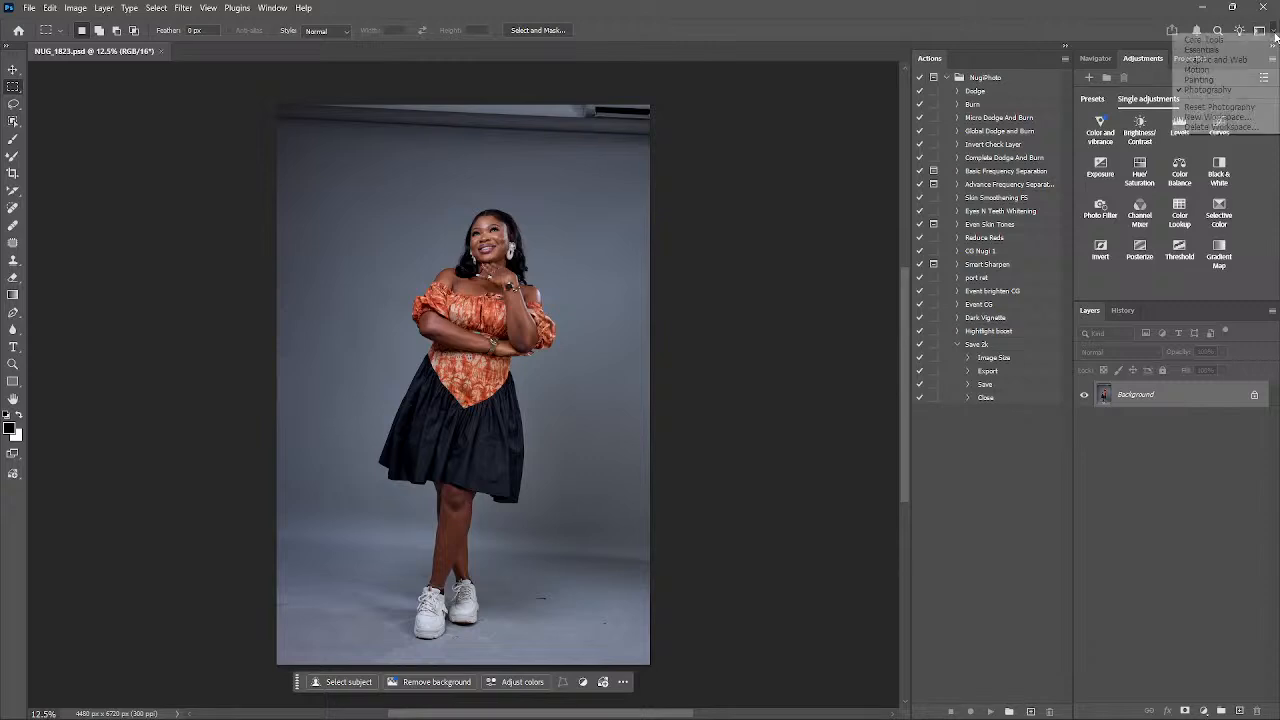
left_click(1227, 121)
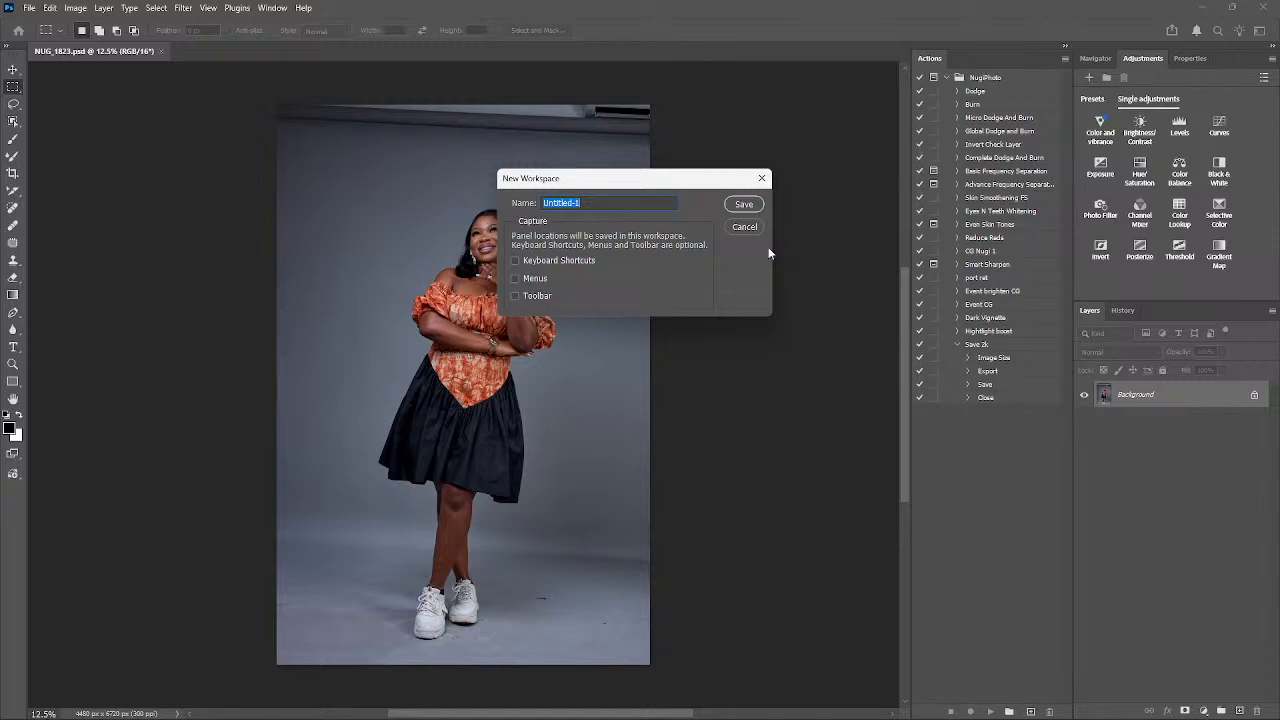
type("Nugiphoto")
left_click(529, 263)
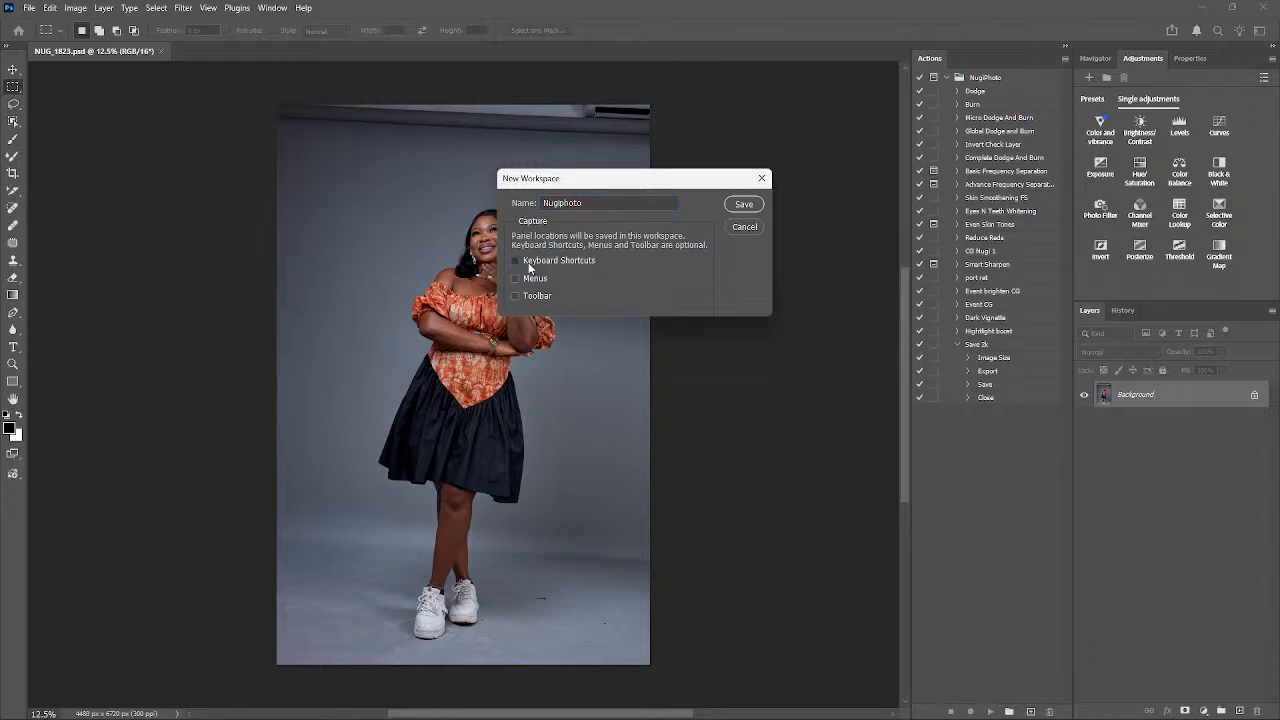
left_click(514, 296)
left_click(742, 206)
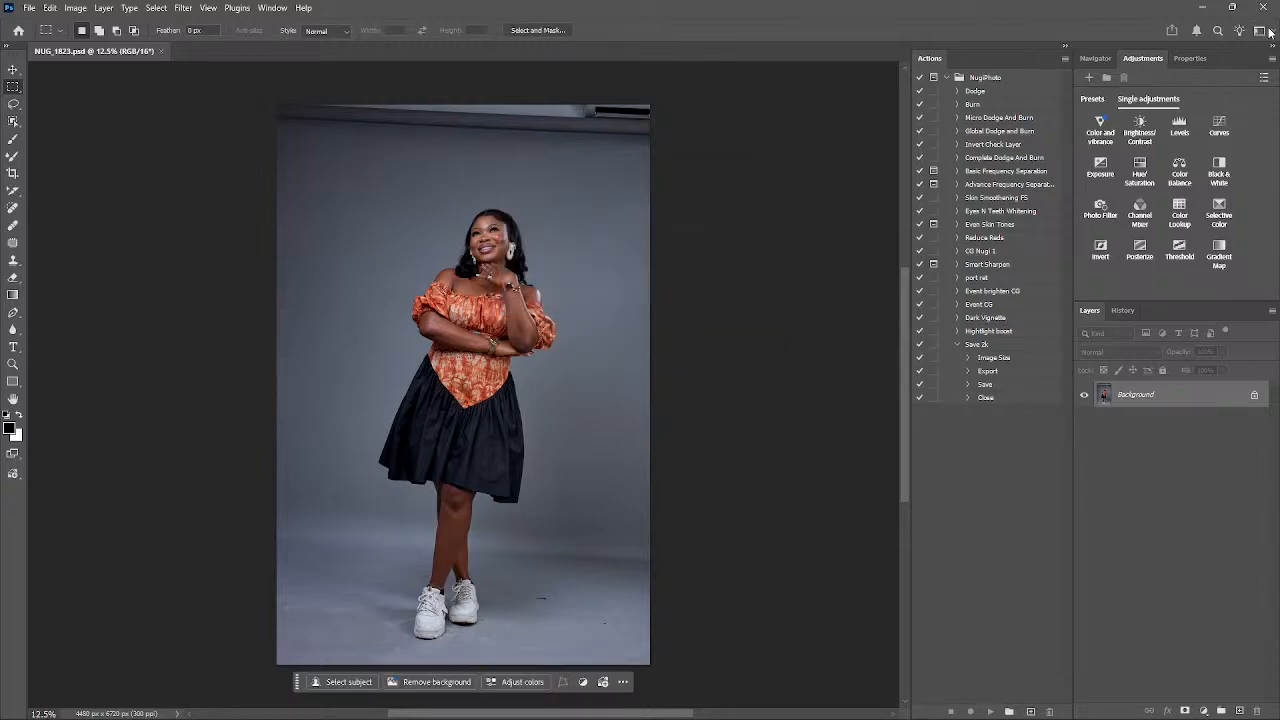
- Check the saved workspace in the workspace list, and switch the actions display to Button Mode
left_click(1264, 31)
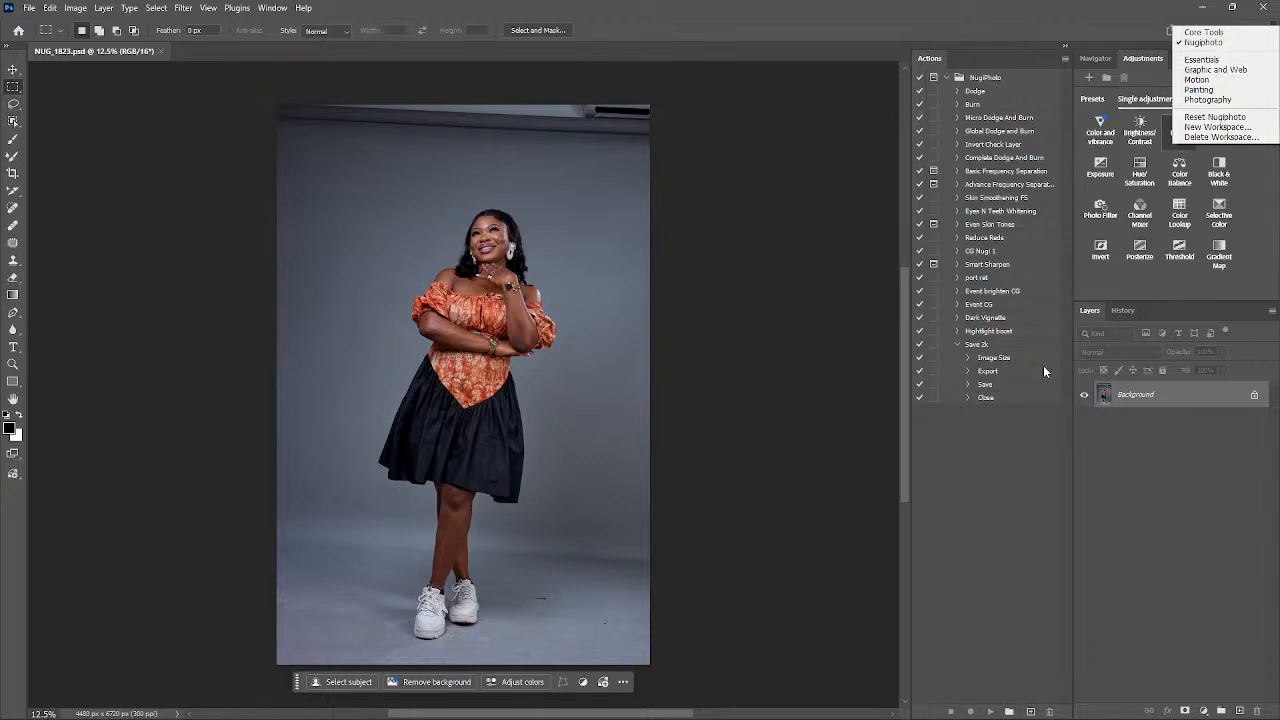
left_click(1005, 559)
left_click(1066, 58)
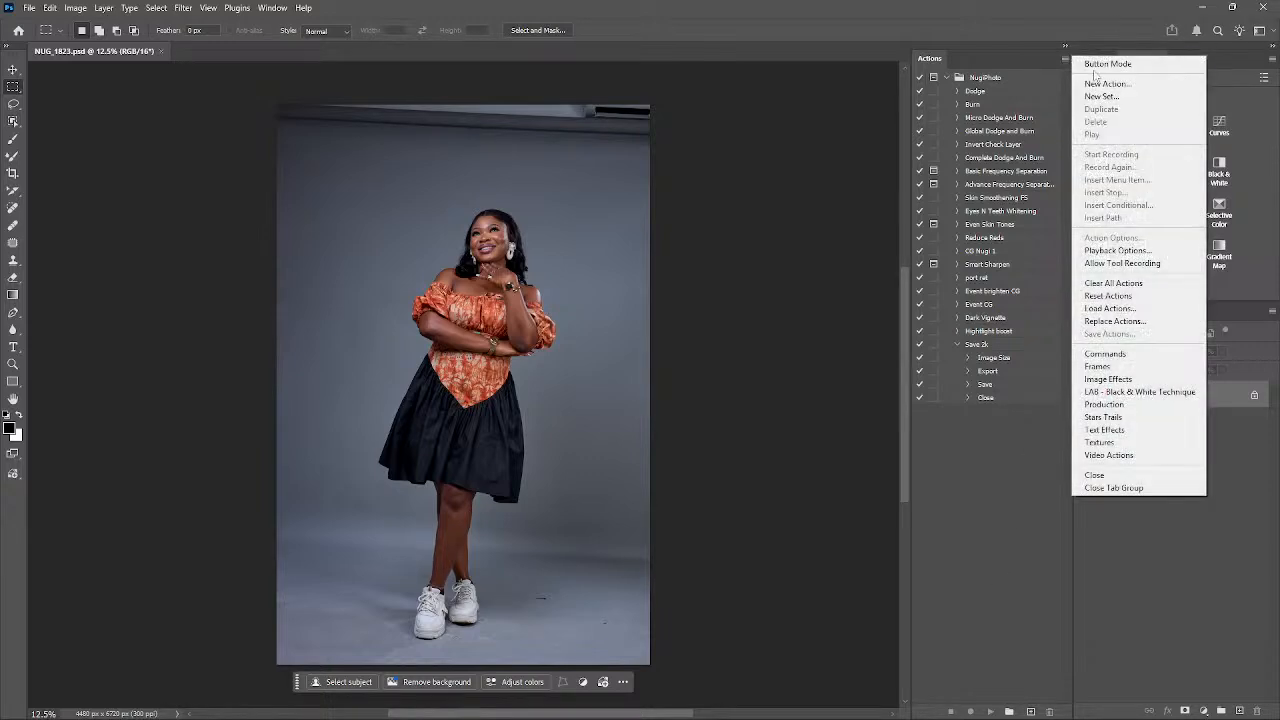
left_click(1100, 62)
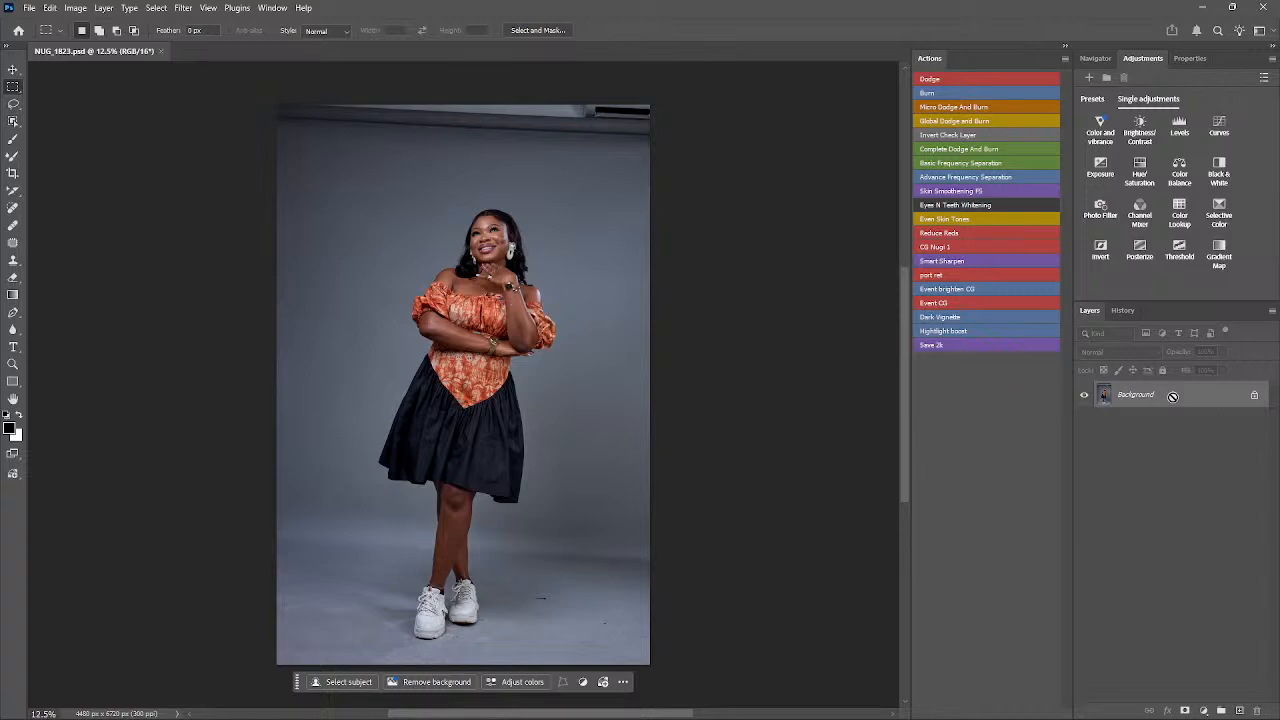
- Duplicate the Background layer and keep the new copy active for editing
key("ctrl+j")
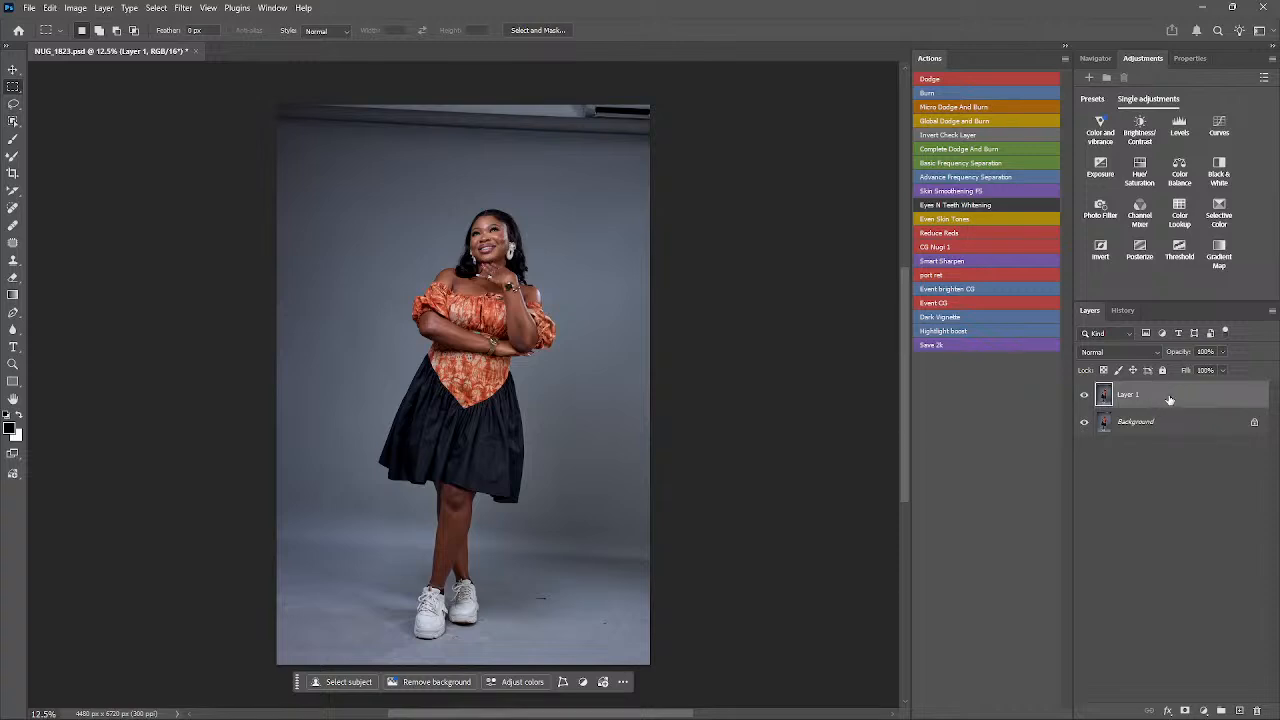
left_click(1150, 427)
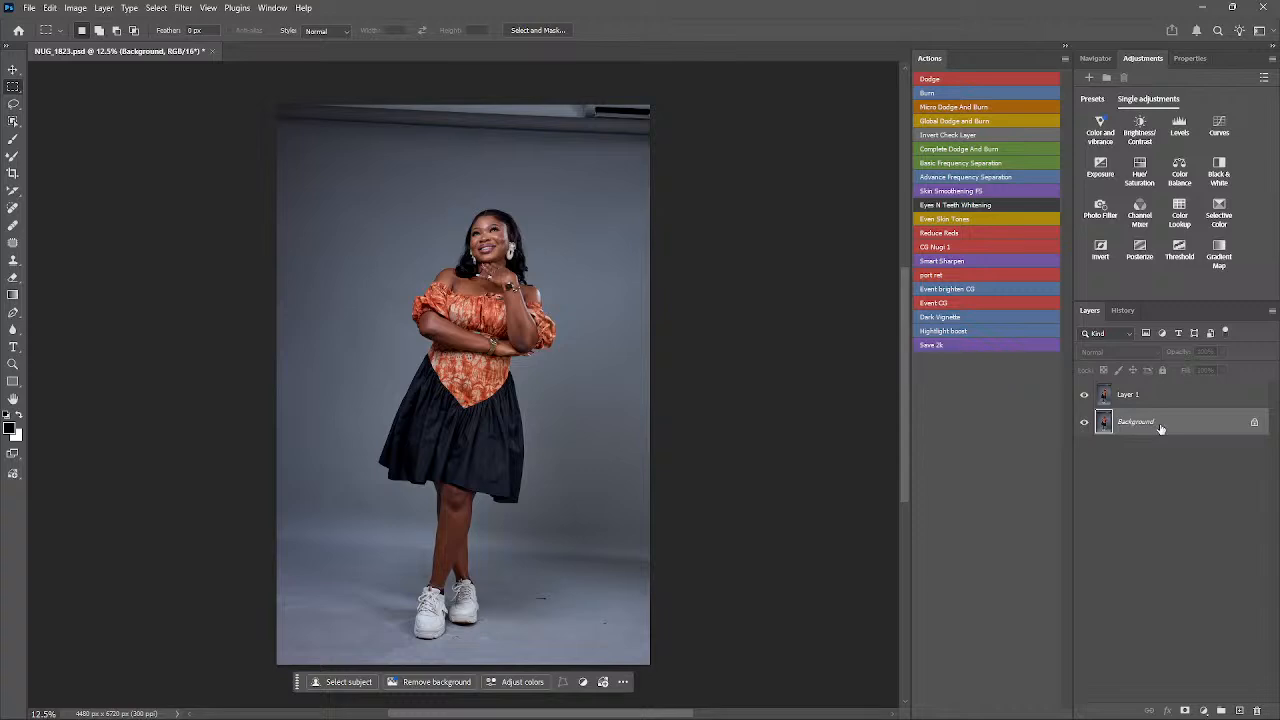
left_click(1154, 400)
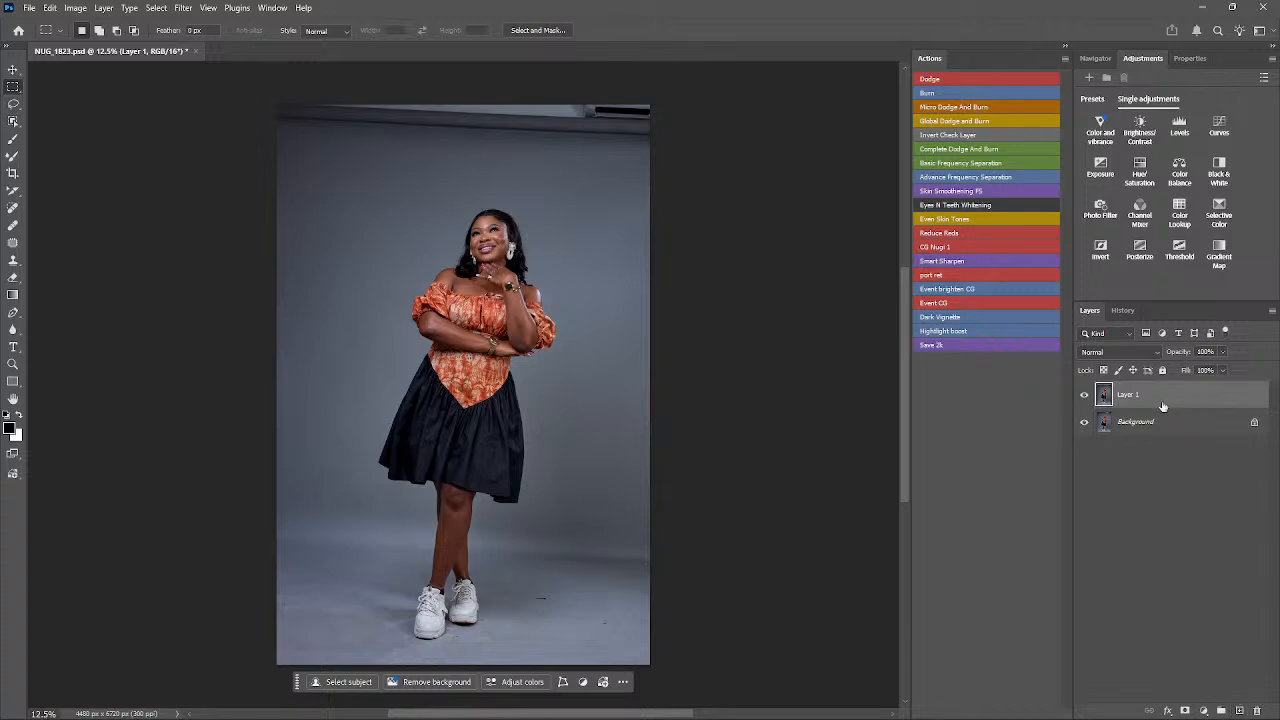
- Try another way of duplicating the Background layer, discard the extra copies, and reselect Layer 1
left_click_drag(1154, 424, 1240, 708)
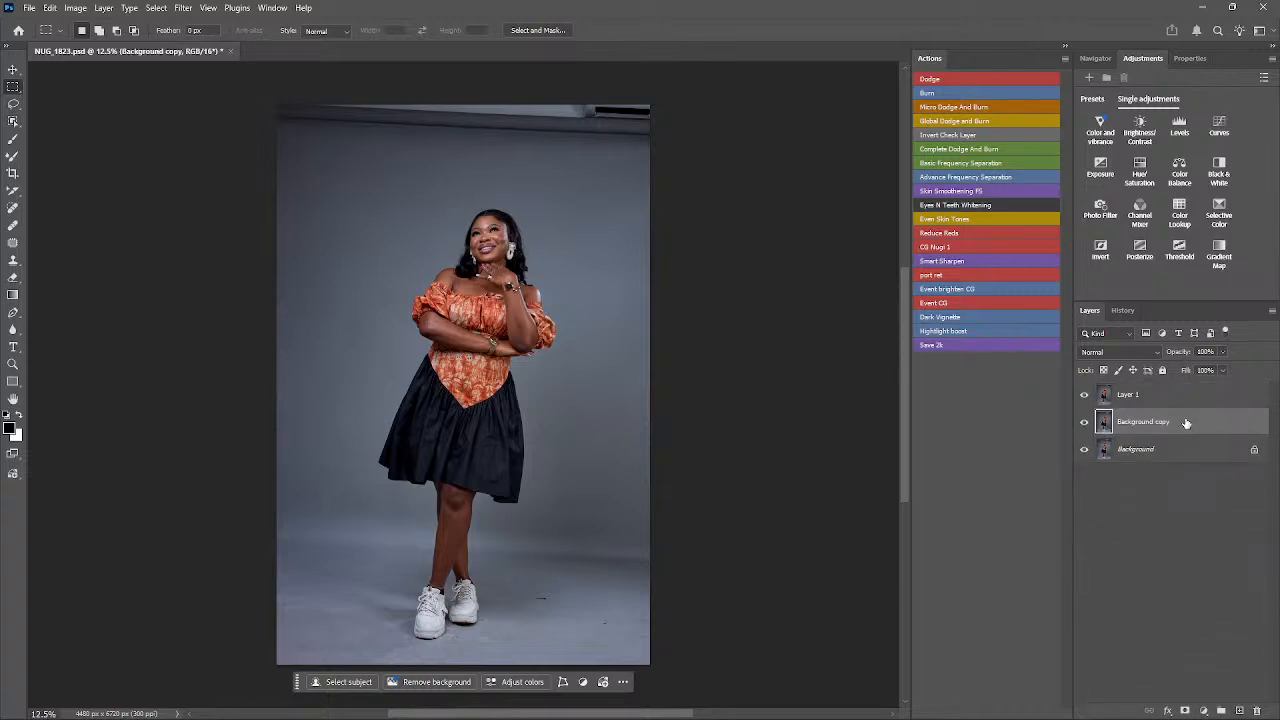
key("ctrl+z")
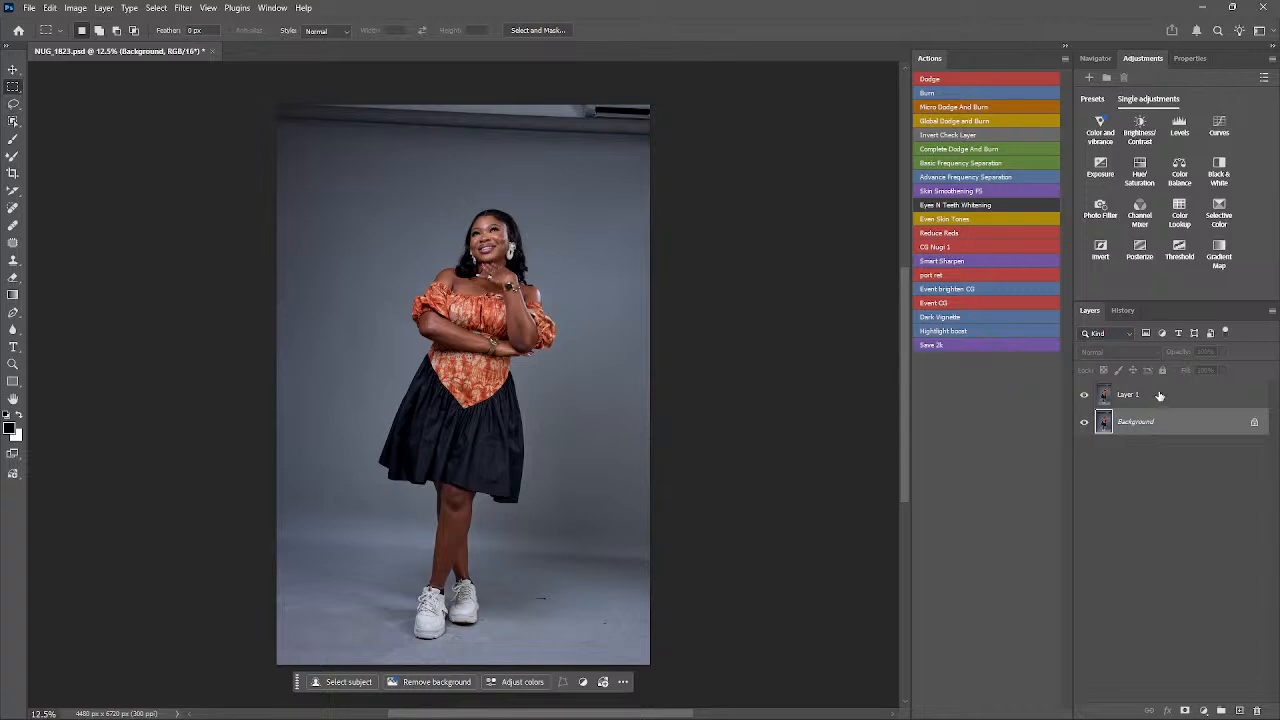
left_click(1160, 397)
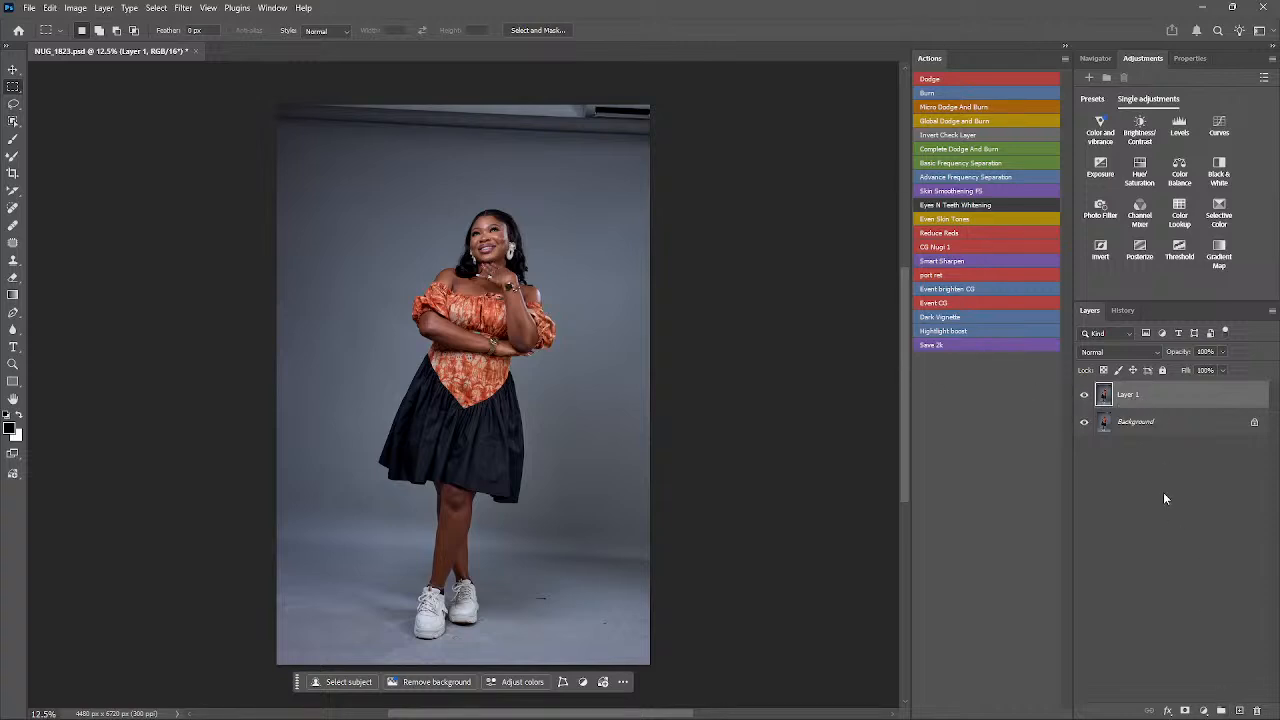
left_click_drag(1171, 432, 1239, 709)
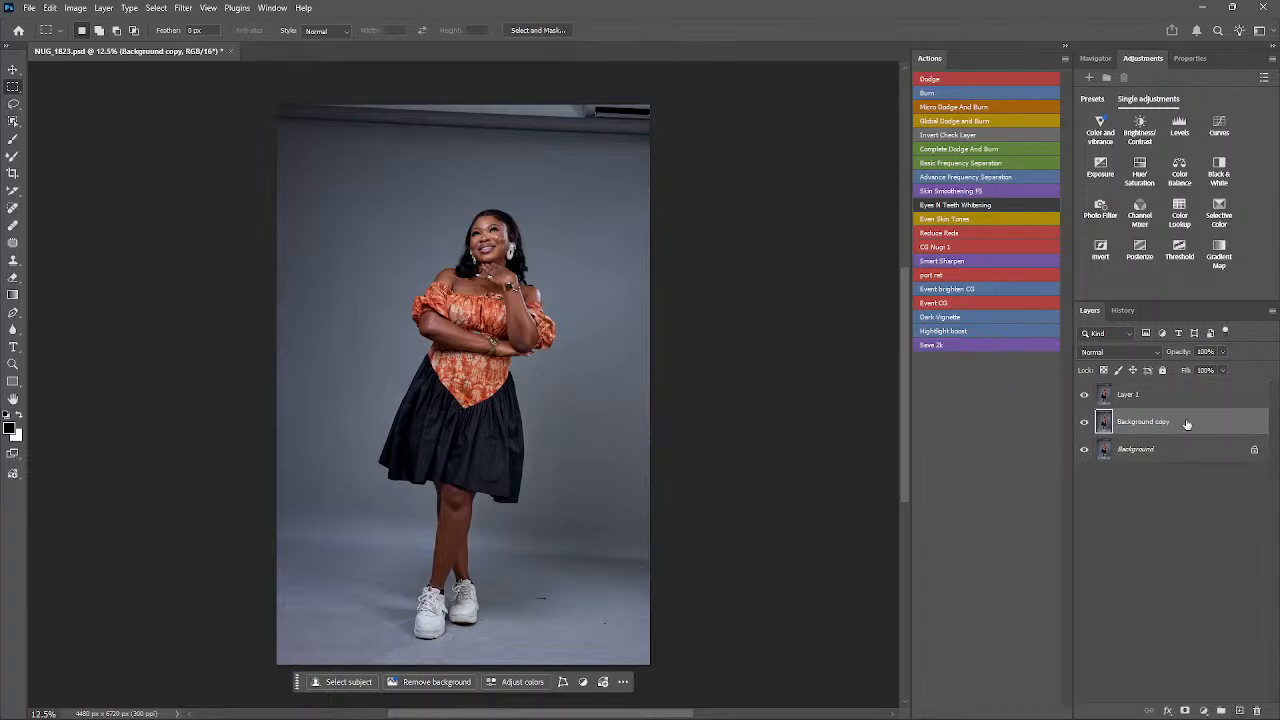
key("Delete")
left_click(1128, 397)
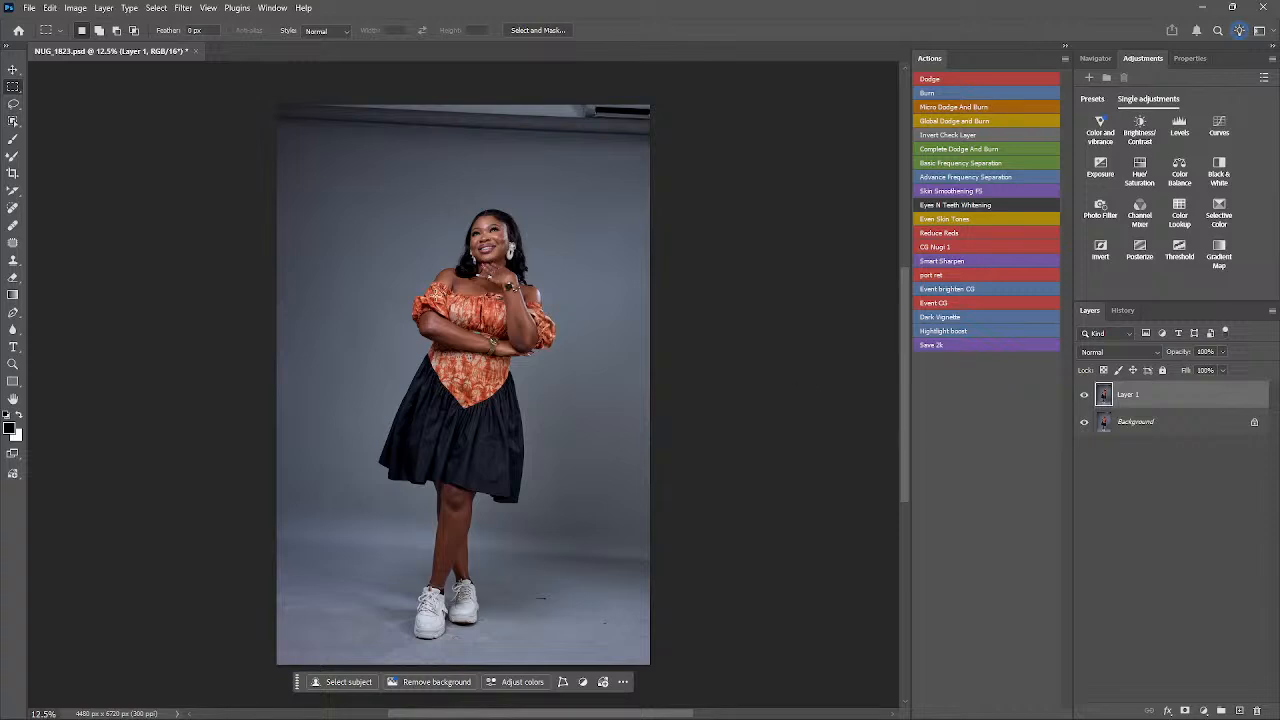
- Outline the exposed strip above the backdrop and the two groups of floor marks as one selection with the Patch tool
key("j")
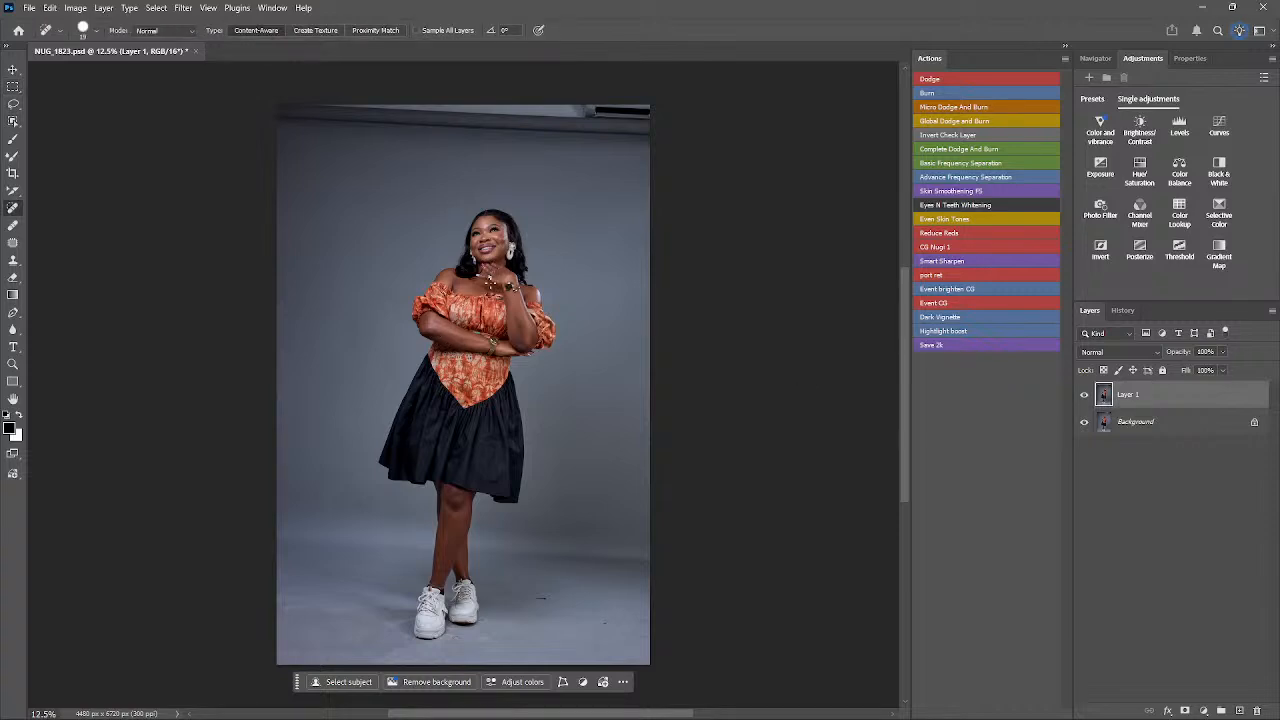
left_click(16, 243)
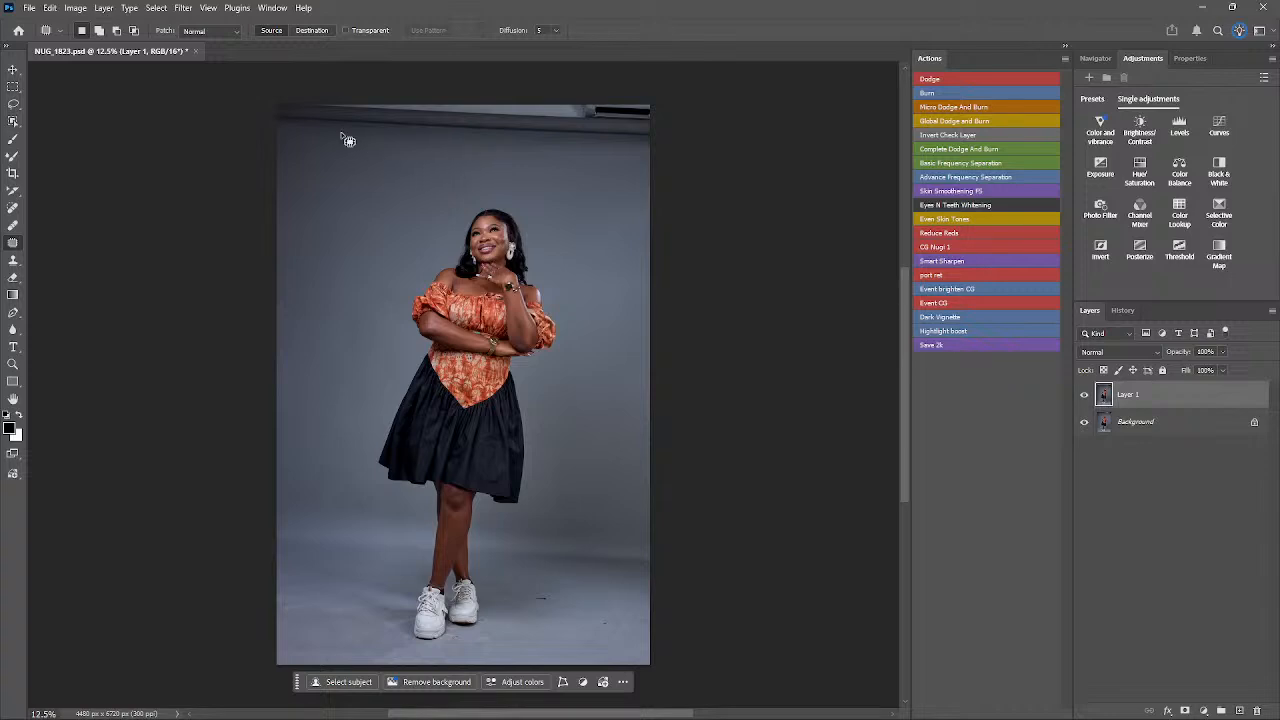
mouse_move(277, 105)
left_mouse_down()
mouse_move(281, 139)
mouse_move(507, 162)
left_mouse_up()
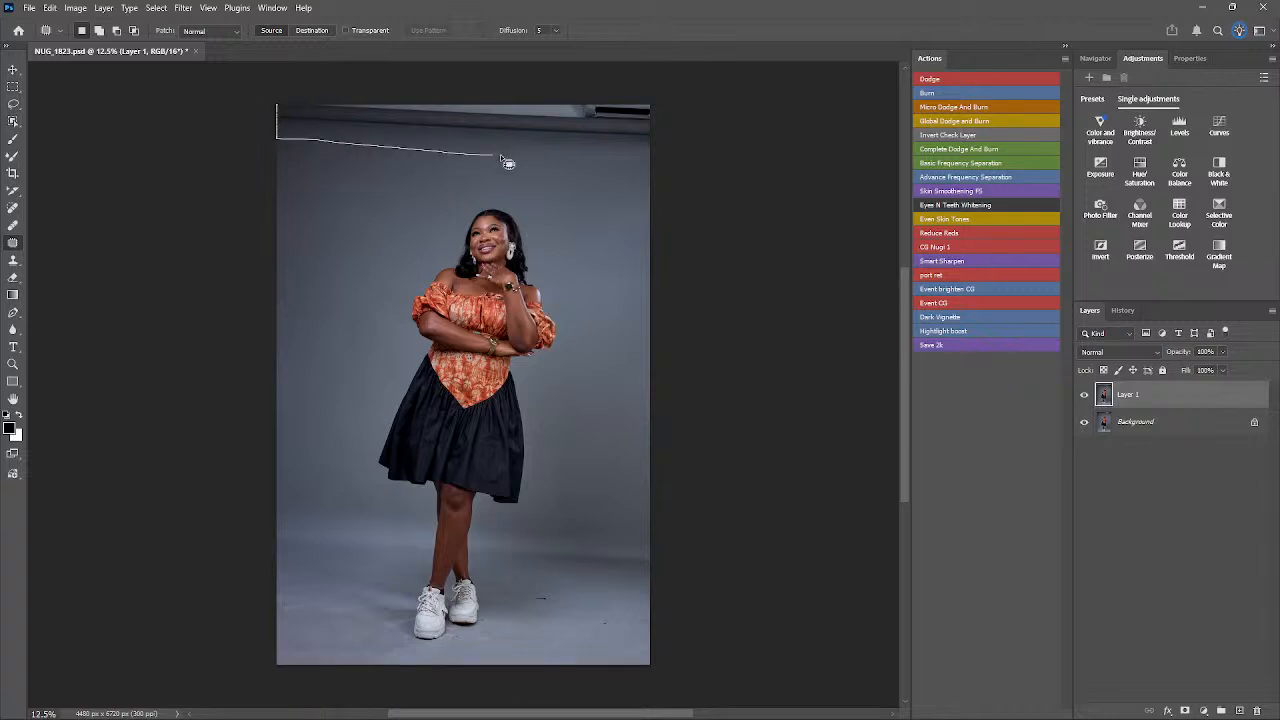
mouse_move(698, 148)
left_mouse_down()
mouse_move(617, 47)
mouse_move(284, 80)
left_mouse_up()
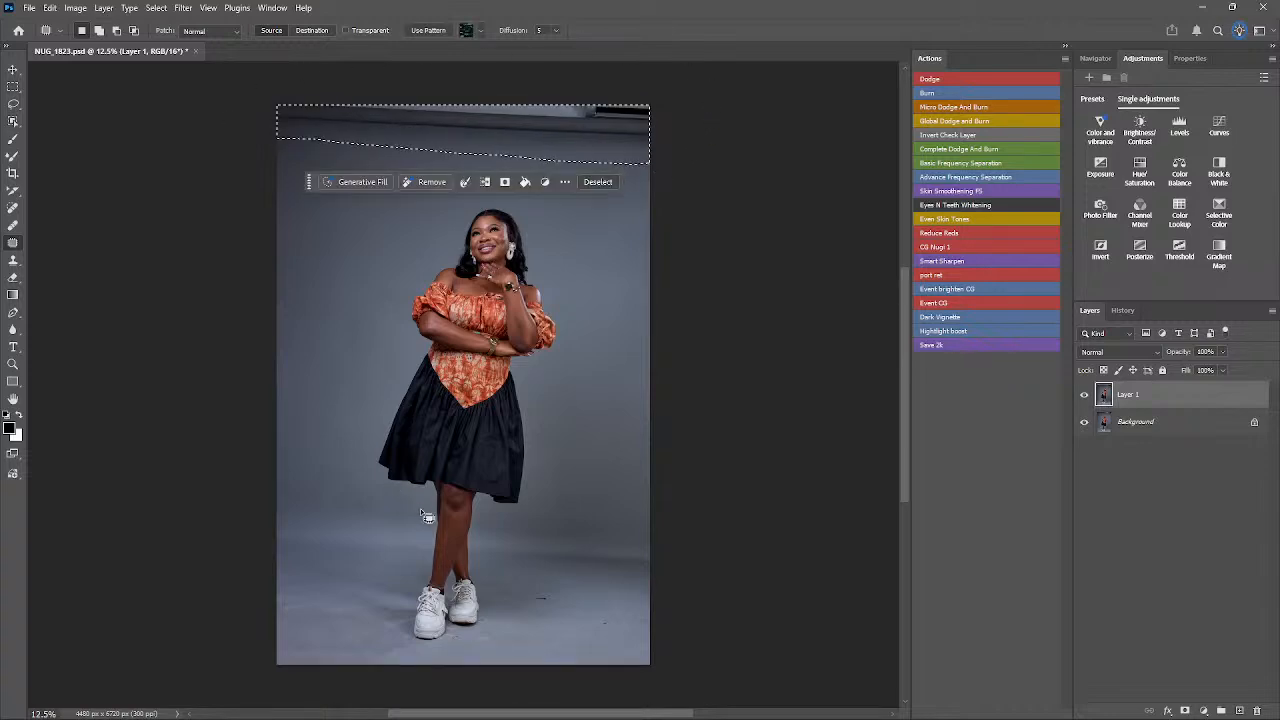
left_click_drag(531, 590, 533, 592)
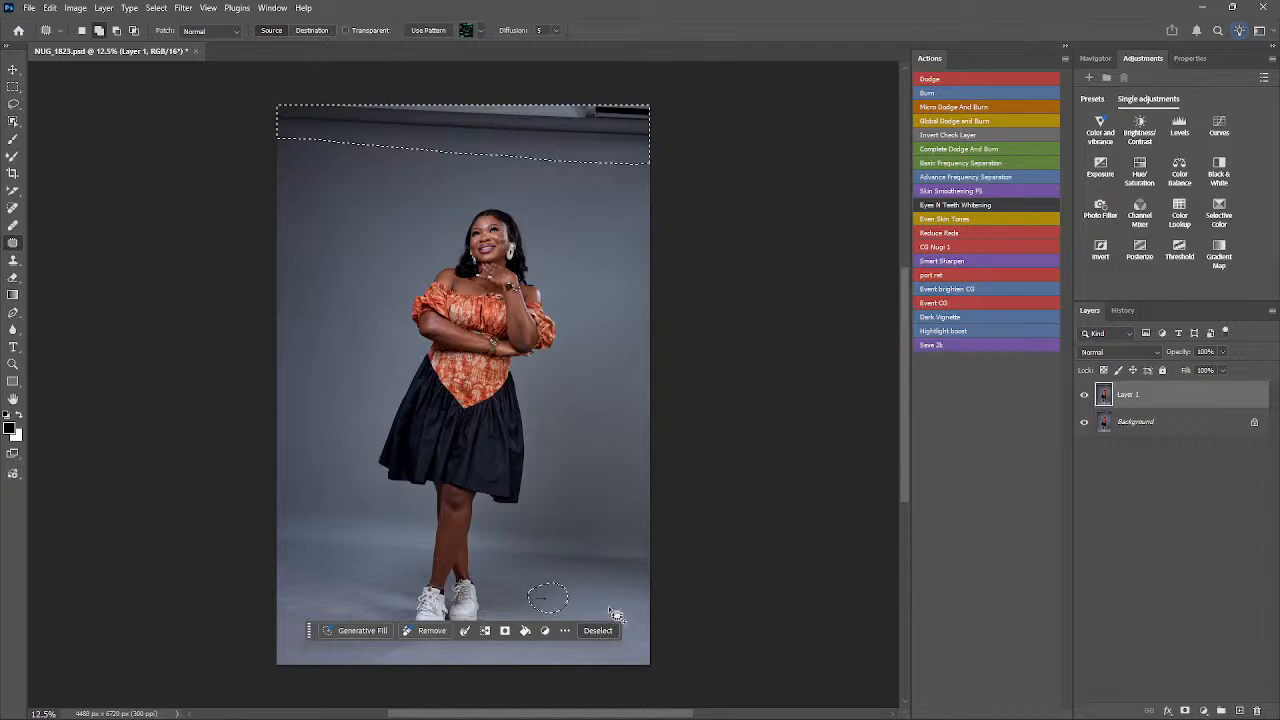
left_click_drag(316, 633, 324, 685)
left_click_drag(614, 612, 636, 612)
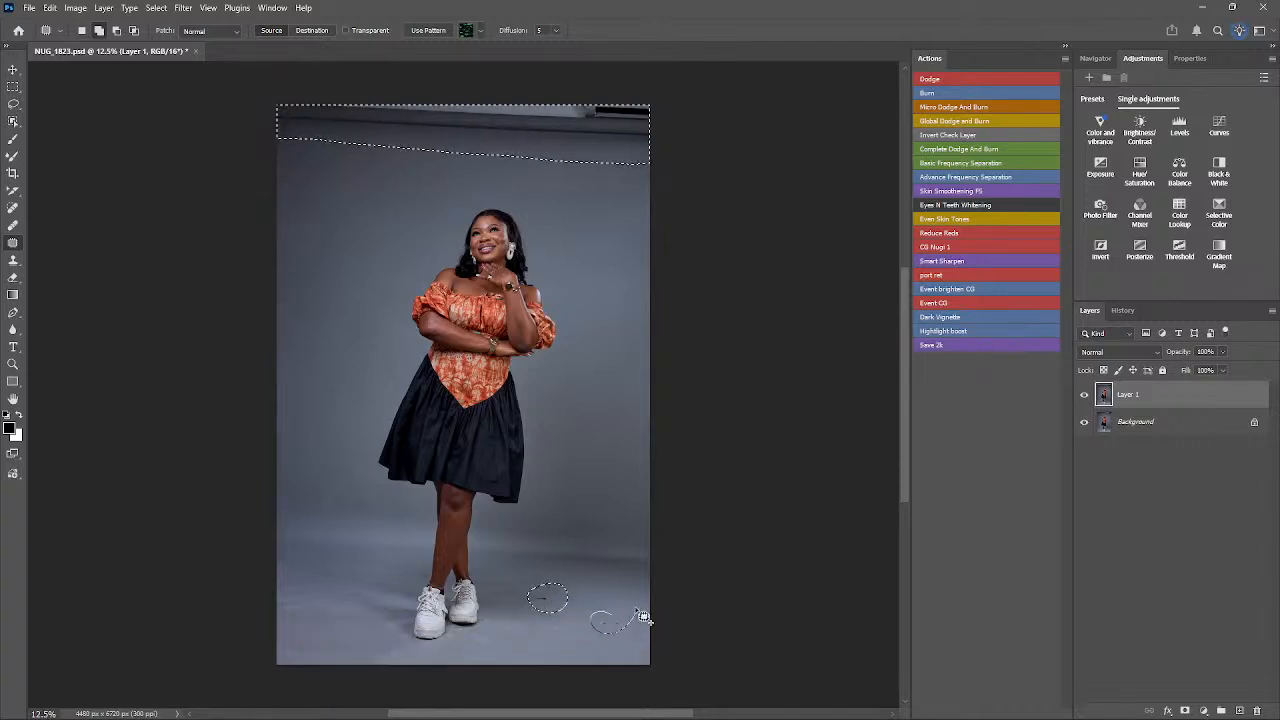
mouse_move(323, 614)
left_mouse_down()
mouse_move(270, 588)
mouse_move(327, 633)
mouse_move(264, 579)
mouse_move(318, 598)
left_mouse_up()
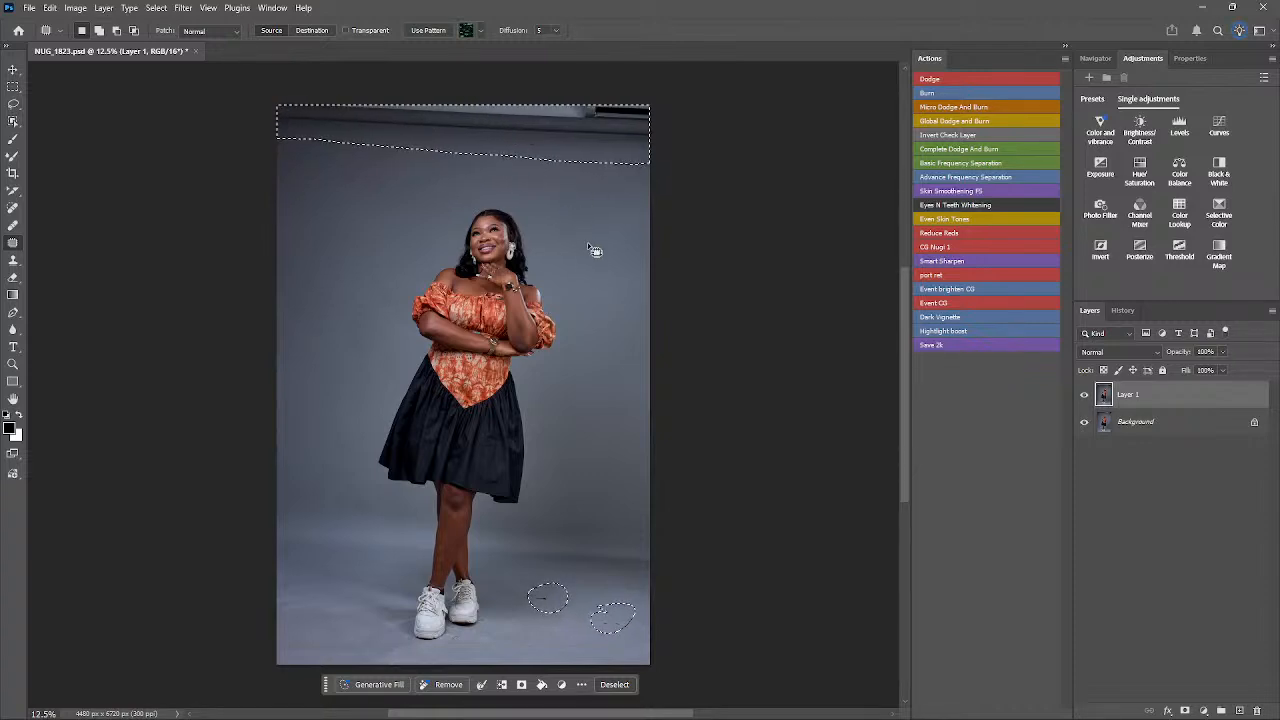
- Try Content-Aware Fill on the selected areas with output to a new layer, compare before and after, and undo it
right_click(364, 240)
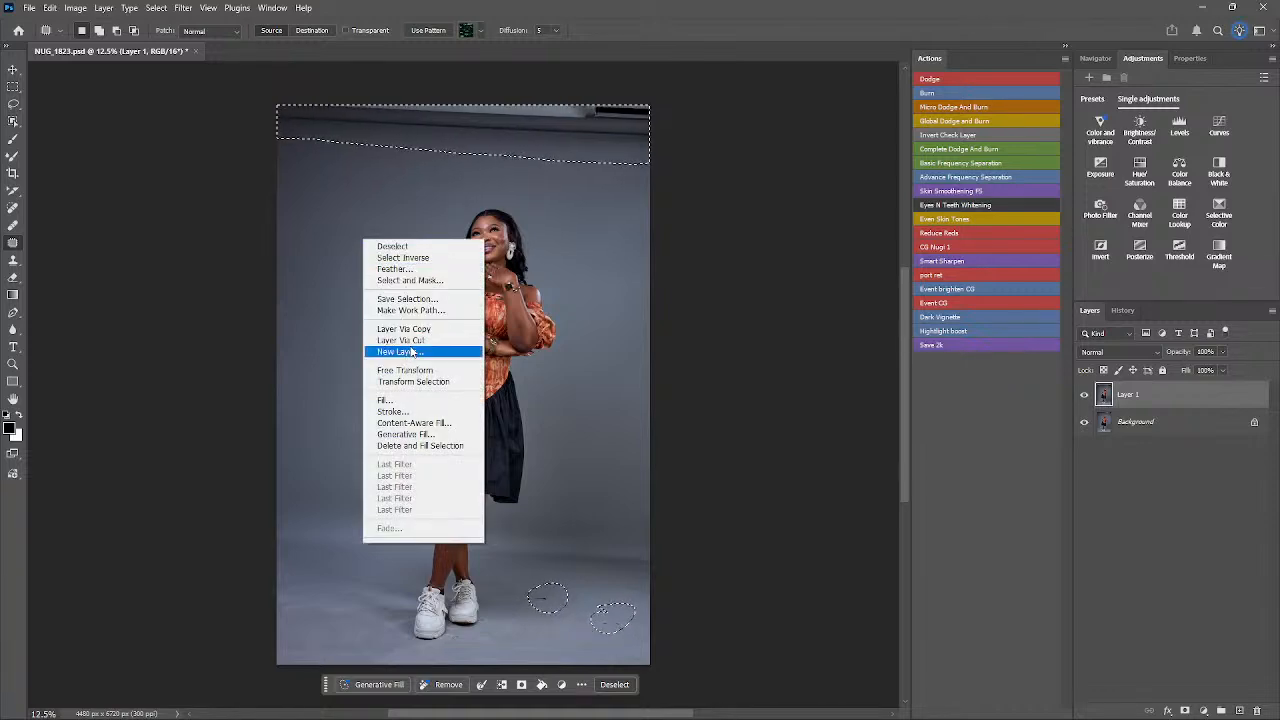
left_click(427, 424)
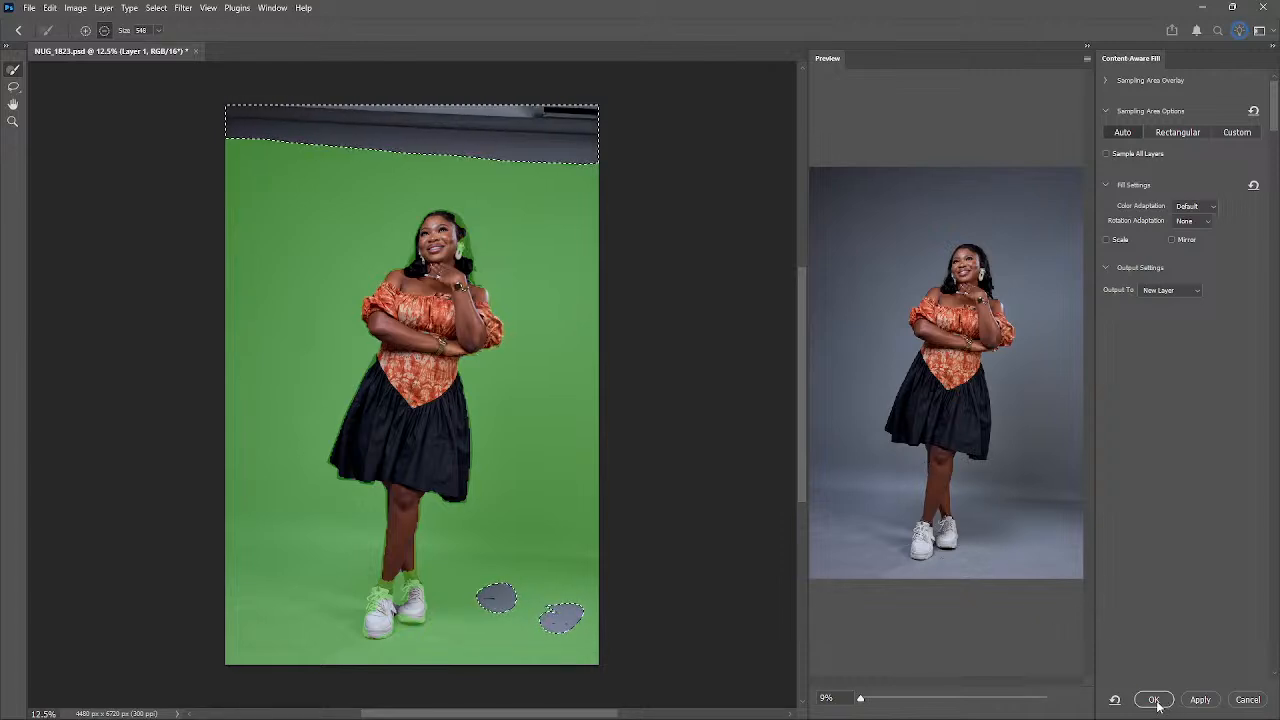
left_click(1190, 703)
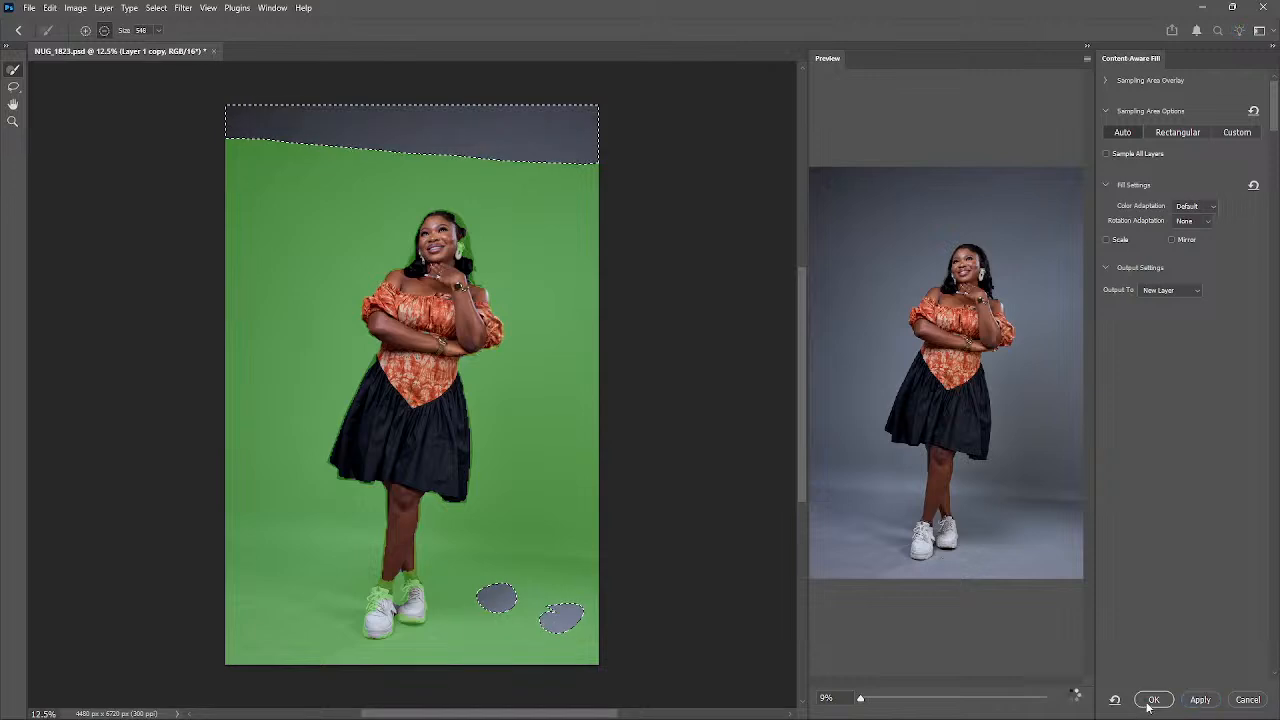
left_click(1152, 700)
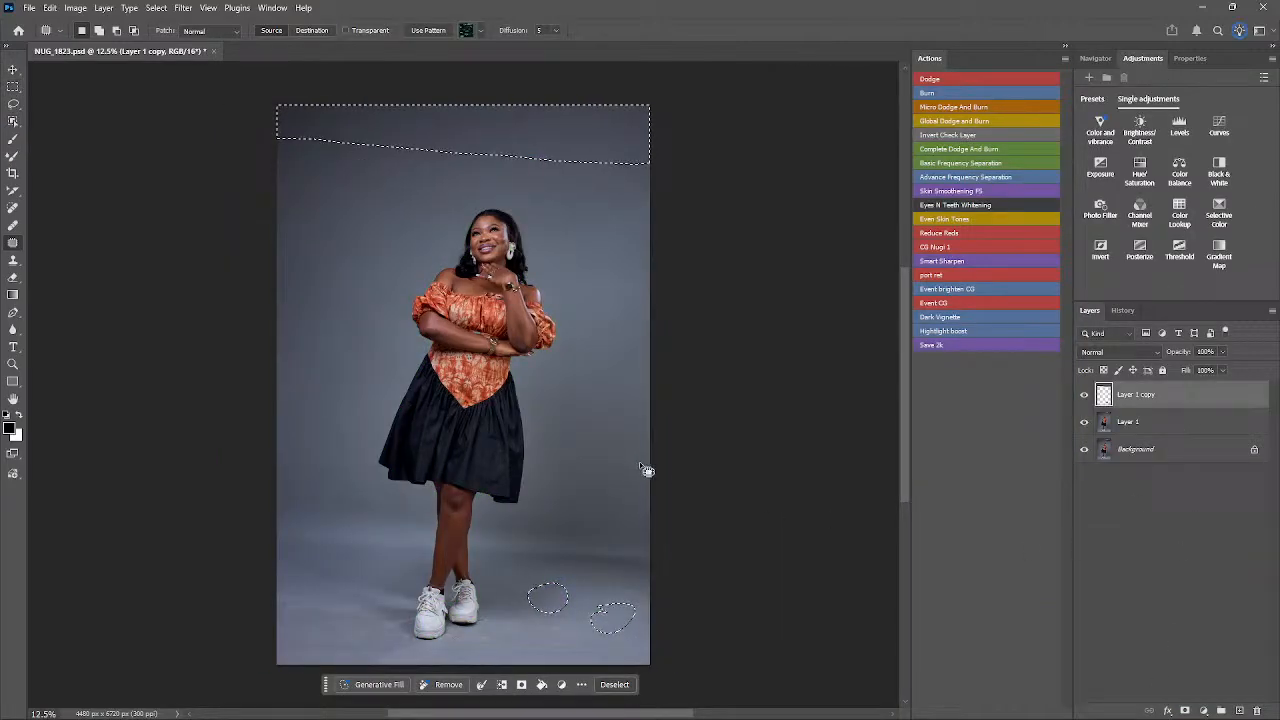
left_click(1085, 396)
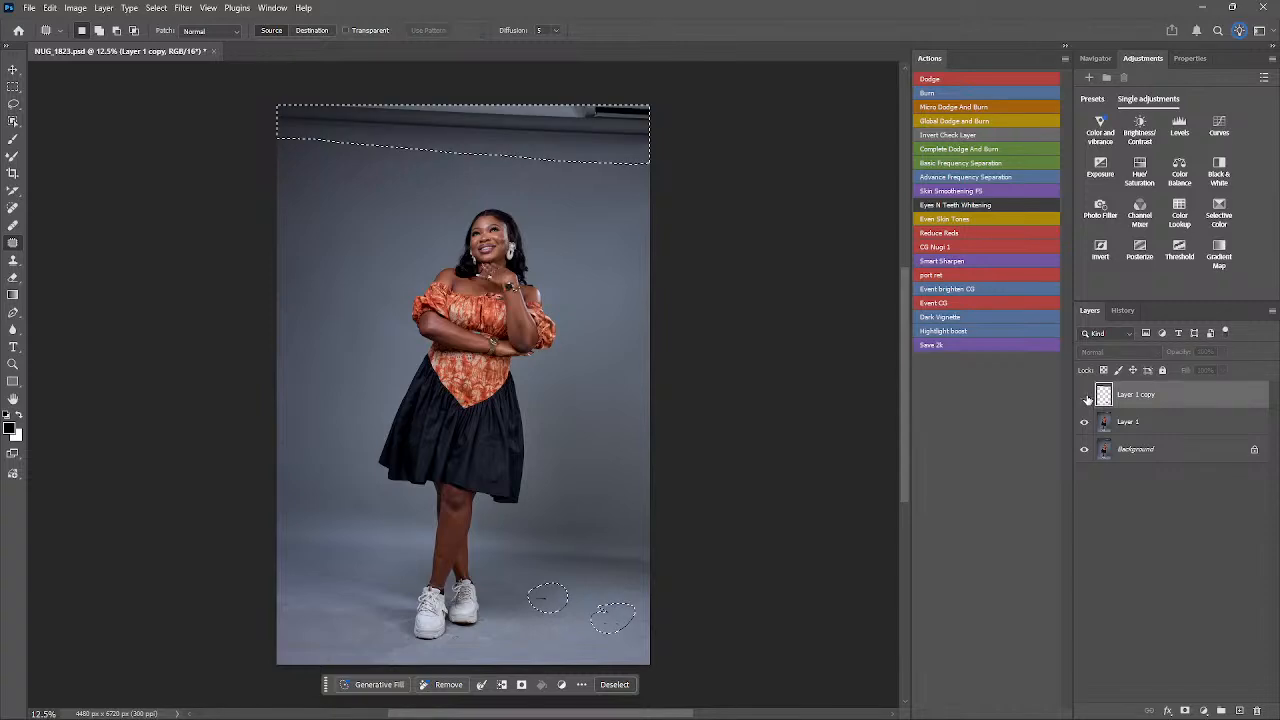
left_click(1085, 396)
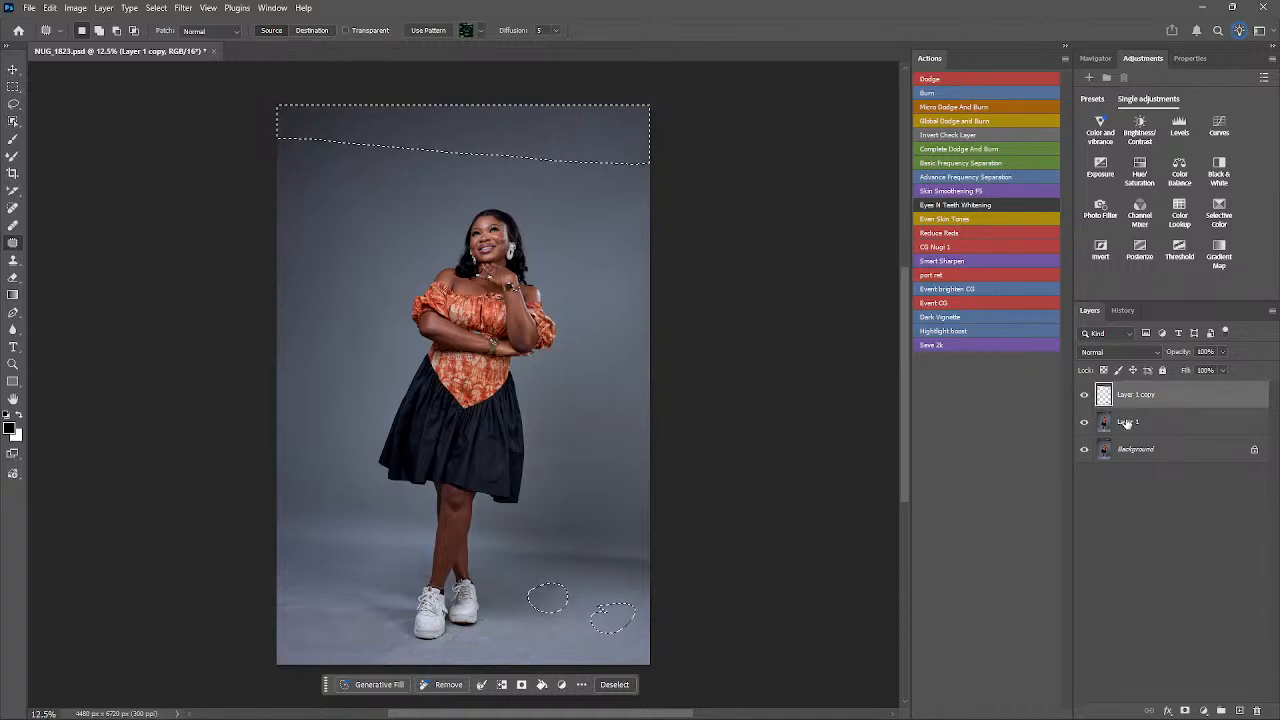
key("ctrl+z")
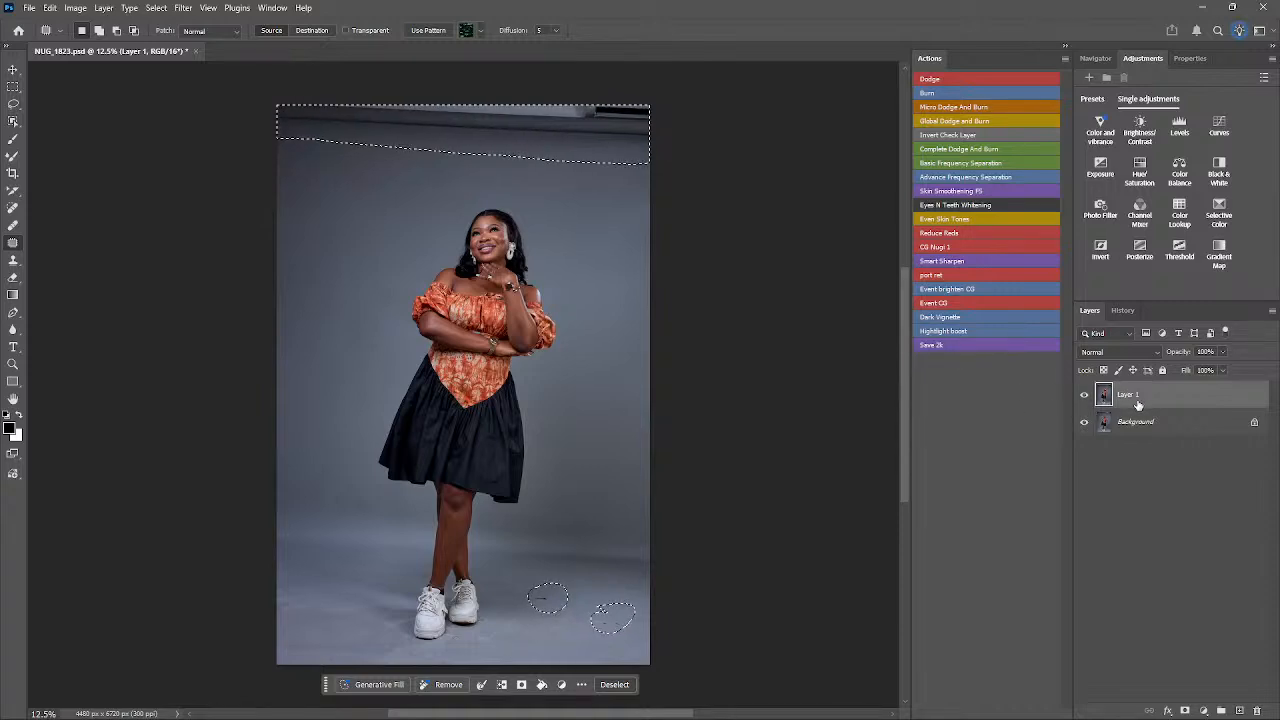
- Fill the selected backdrop and floor areas with Content-Aware Fill output to the current layer, and deselect
right_click(576, 319)
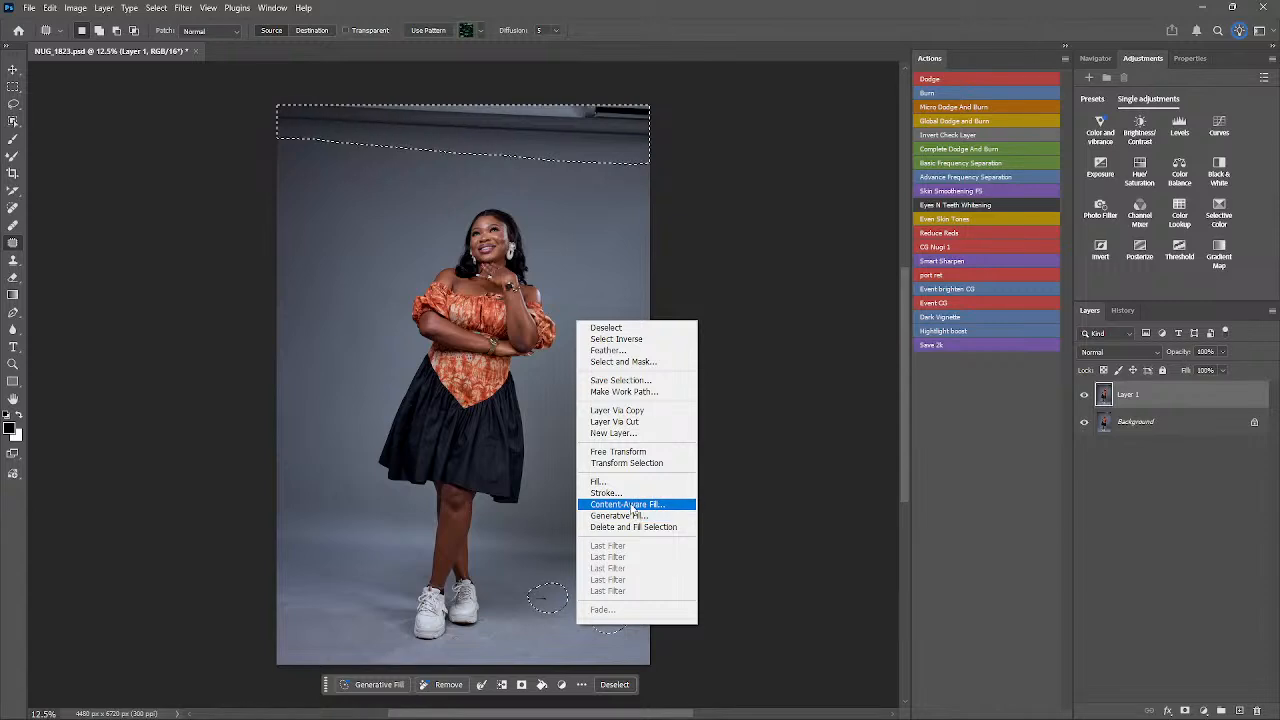
left_click(634, 506)
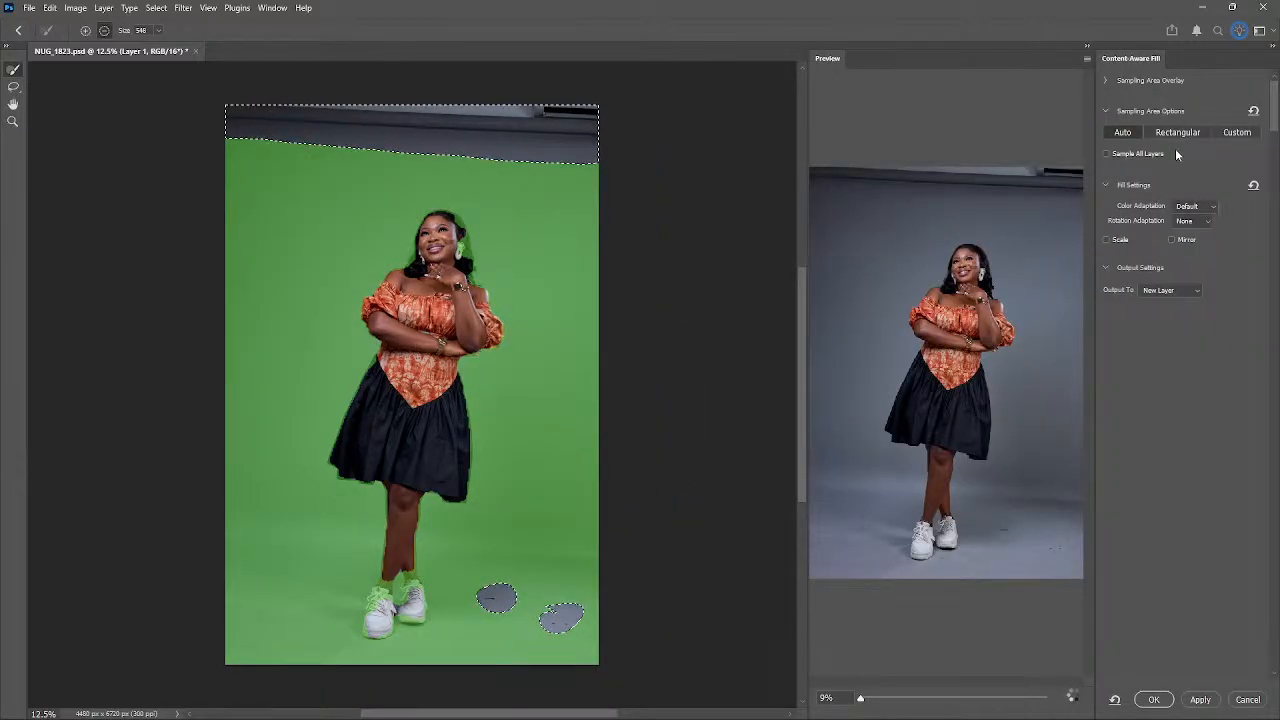
left_click(1175, 289)
left_click(1166, 303)
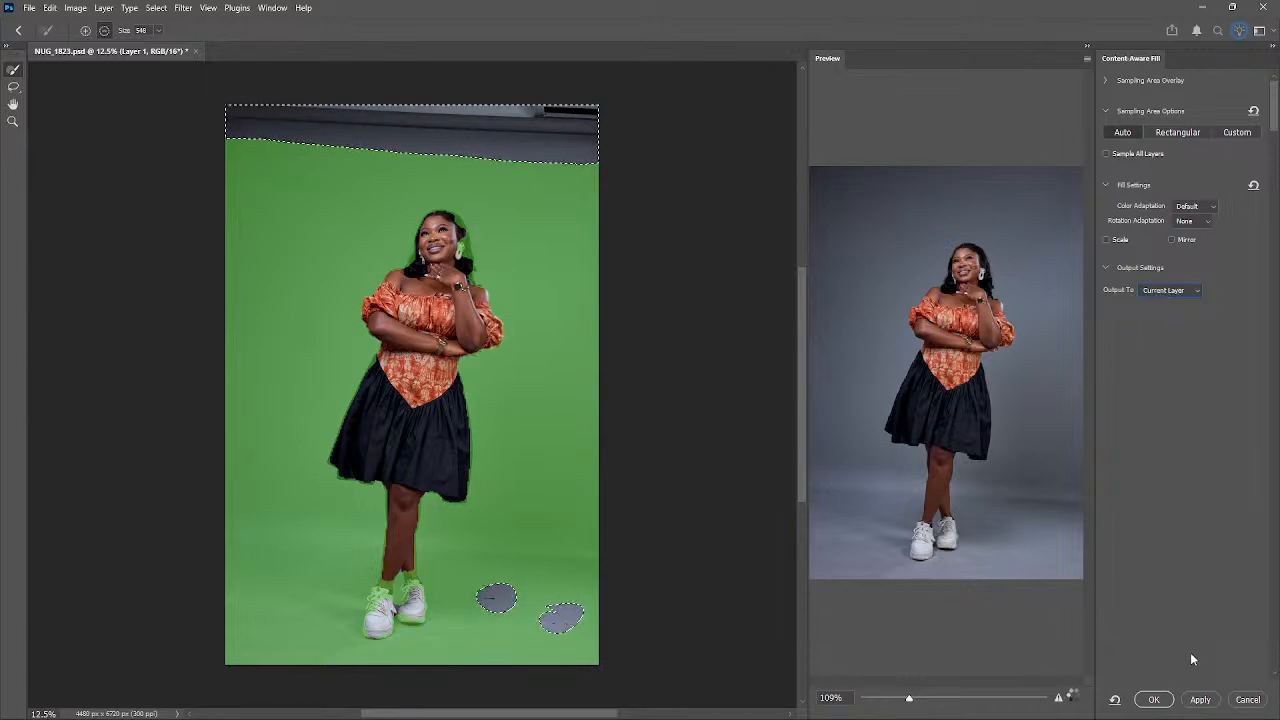
left_click(1156, 701)
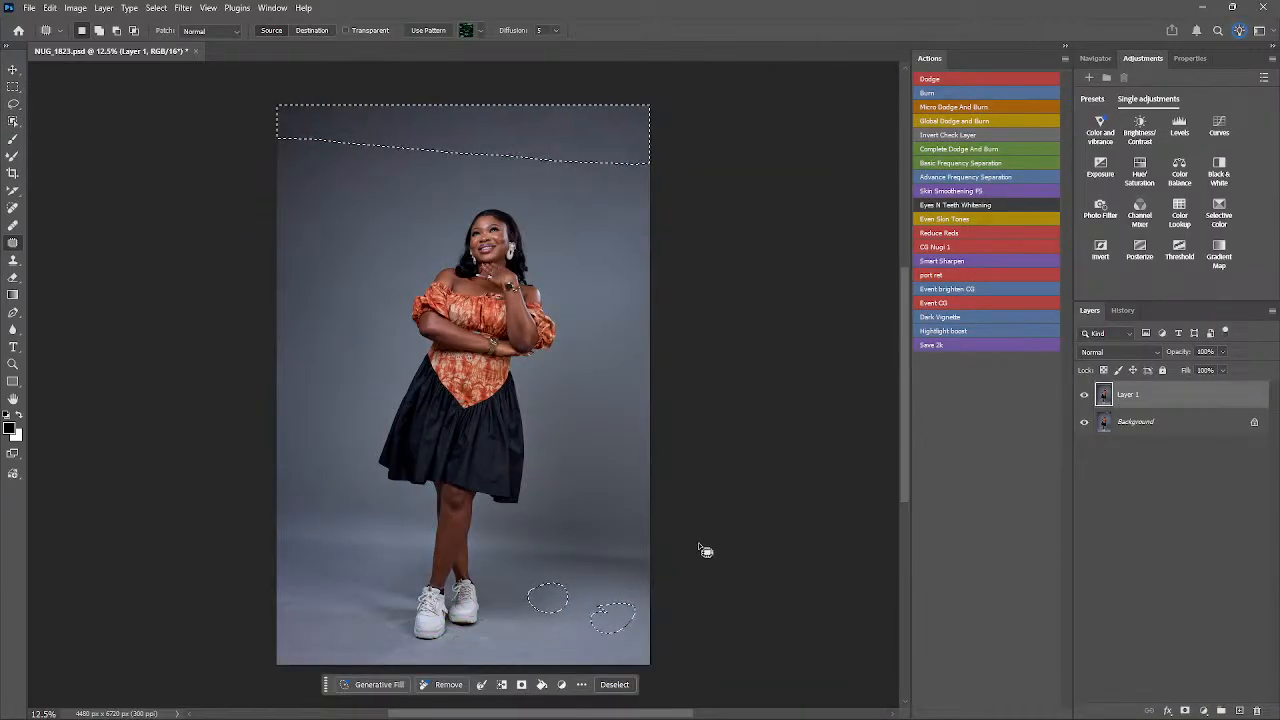
key("ctrl+d")
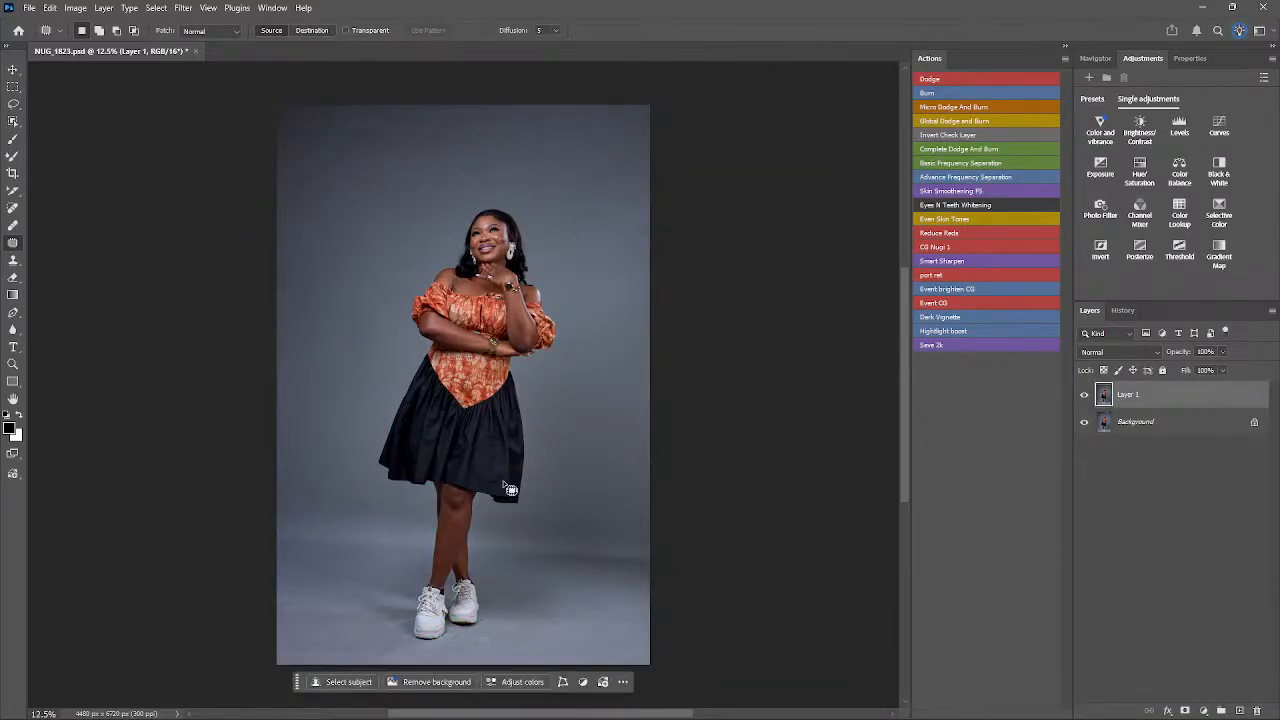
- Save the PSD with Maximize Compatibility on and stop the format options from showing again
key("ctrl+s")
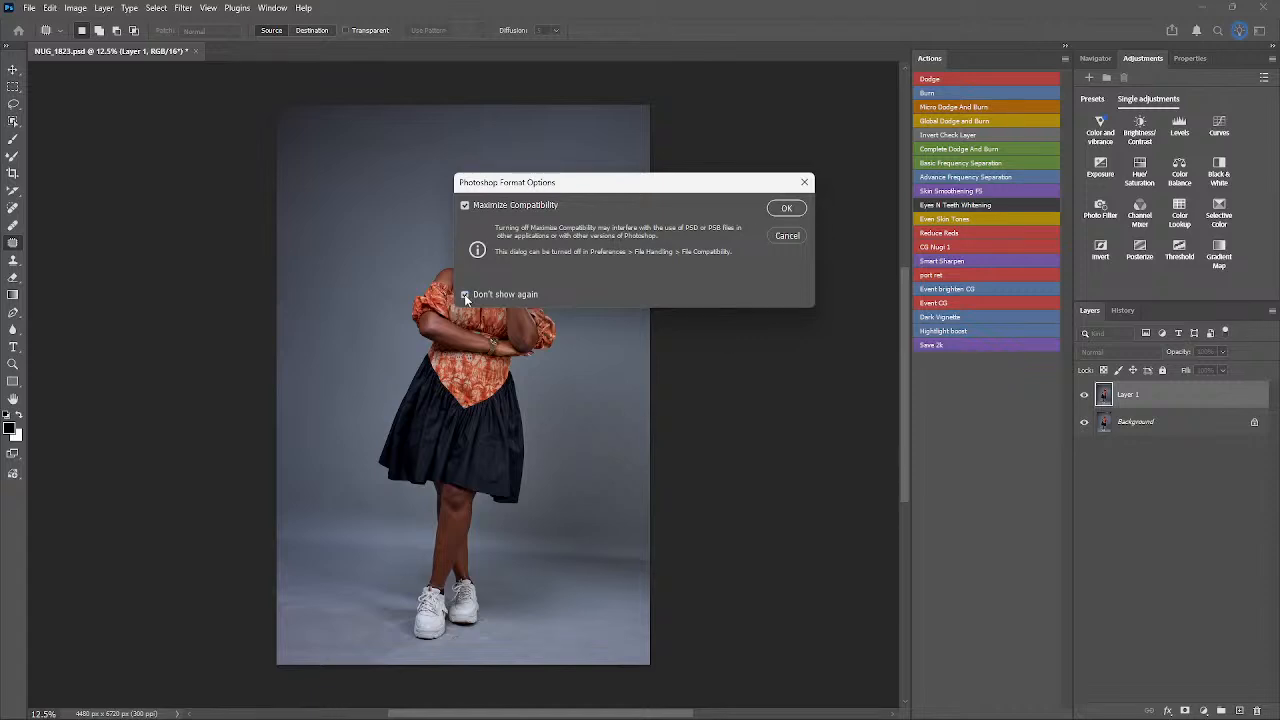
left_click(464, 294)
left_click(787, 209)
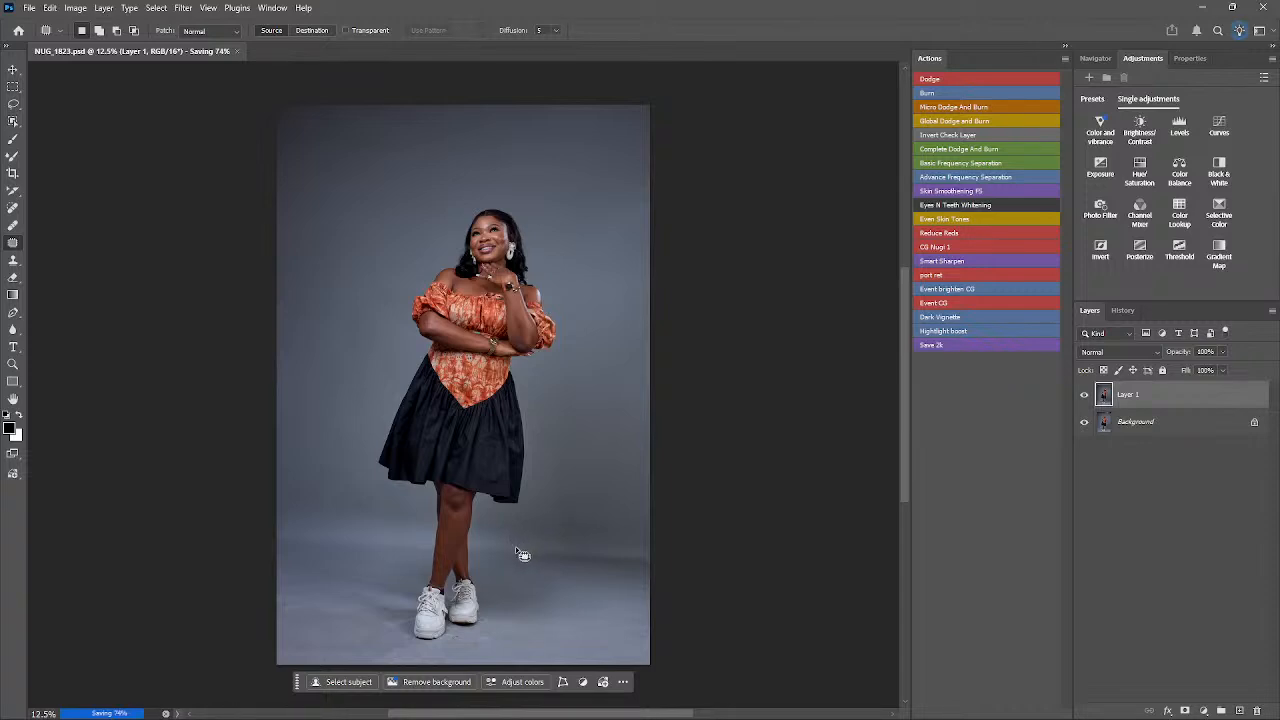
- Start a crop of the portrait with a 3:4 ratio
key("c")
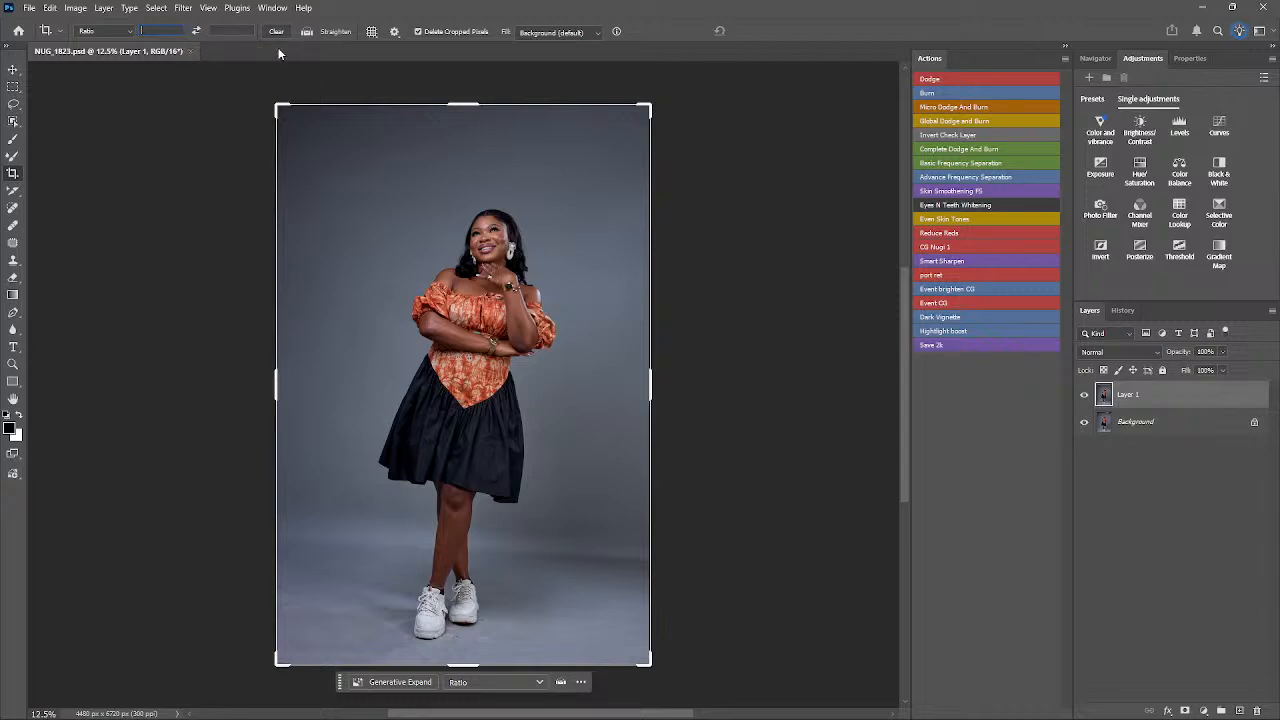
type("3")
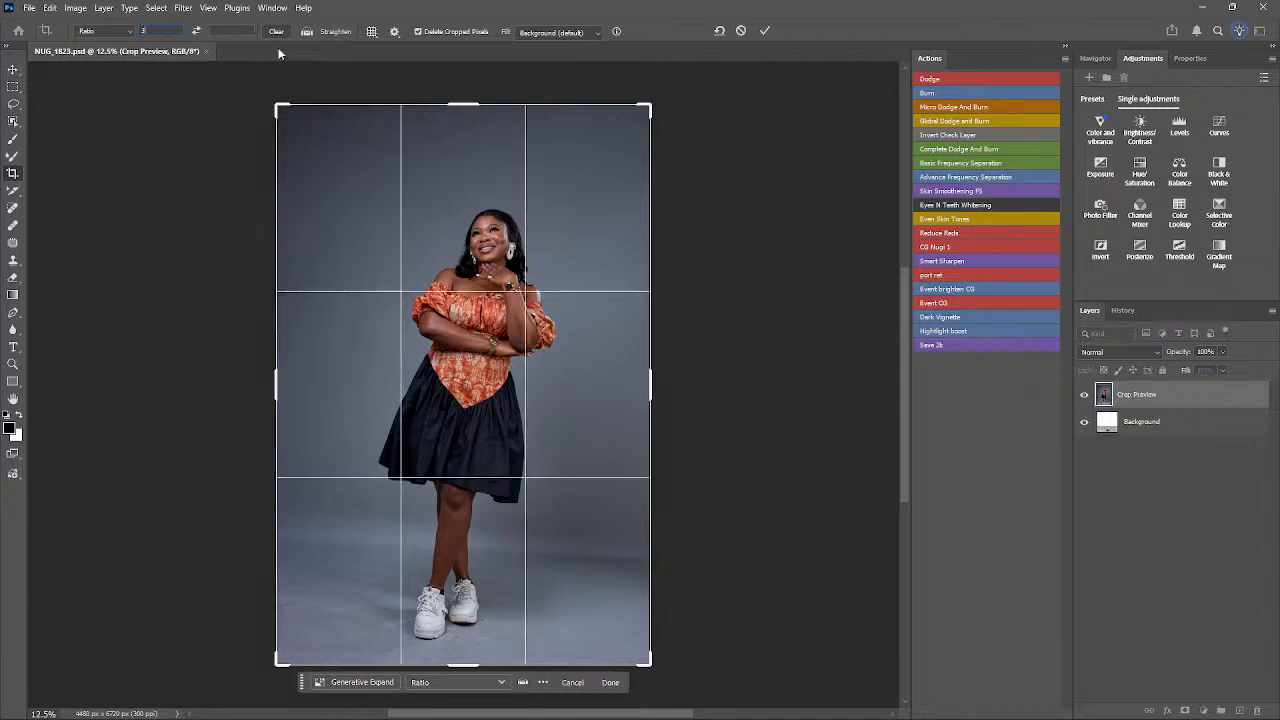
key("Tab")
type("4")
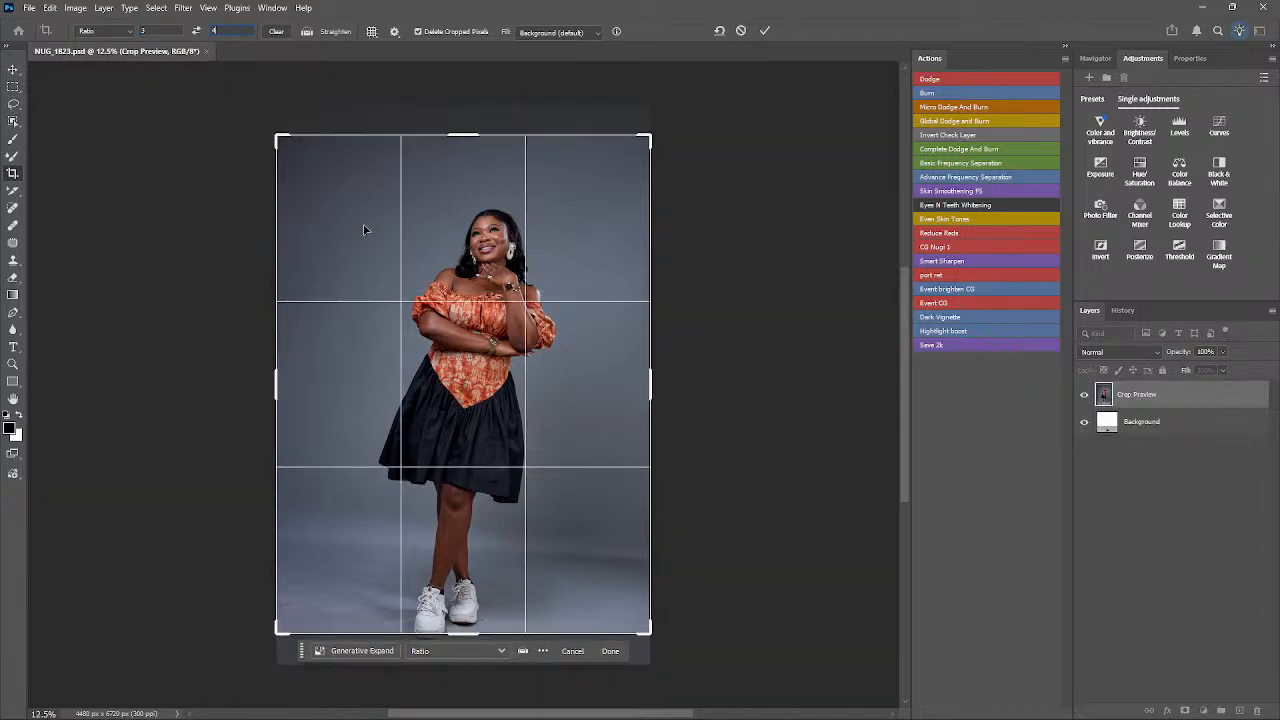
- Rotate the photo counter-clockwise within the crop, extend the frame beyond its edges to about 4828 × 6437 px, and apply the crop
left_click_drag(422, 321, 422, 297)
left_click_drag(751, 430, 758, 418)
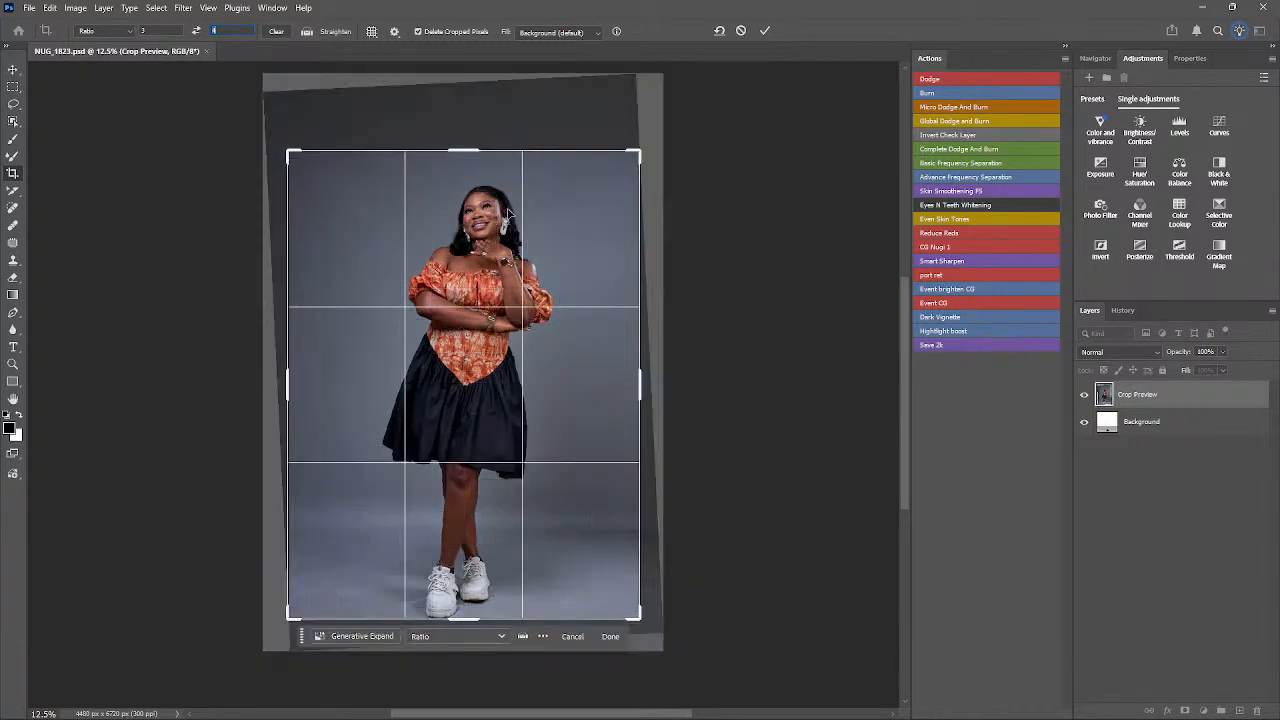
left_click_drag(478, 150, 481, 114)
left_click_drag(480, 311, 482, 296)
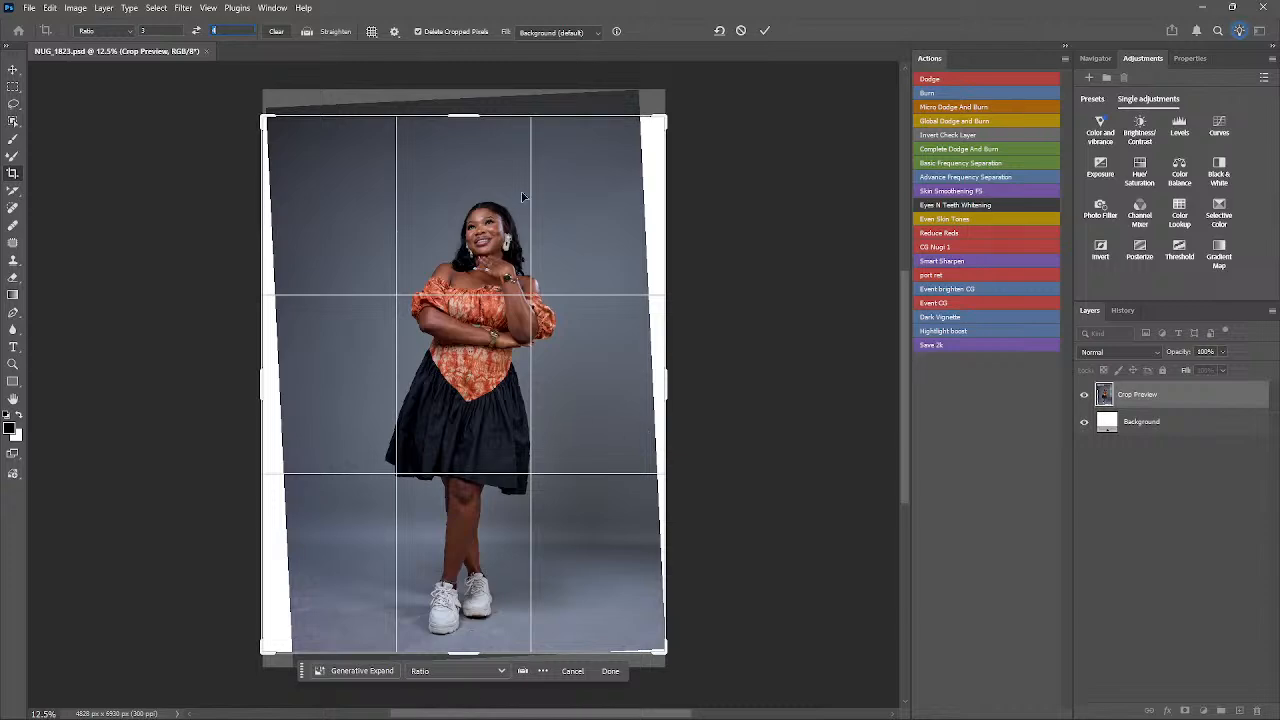
left_click_drag(731, 460, 752, 445)
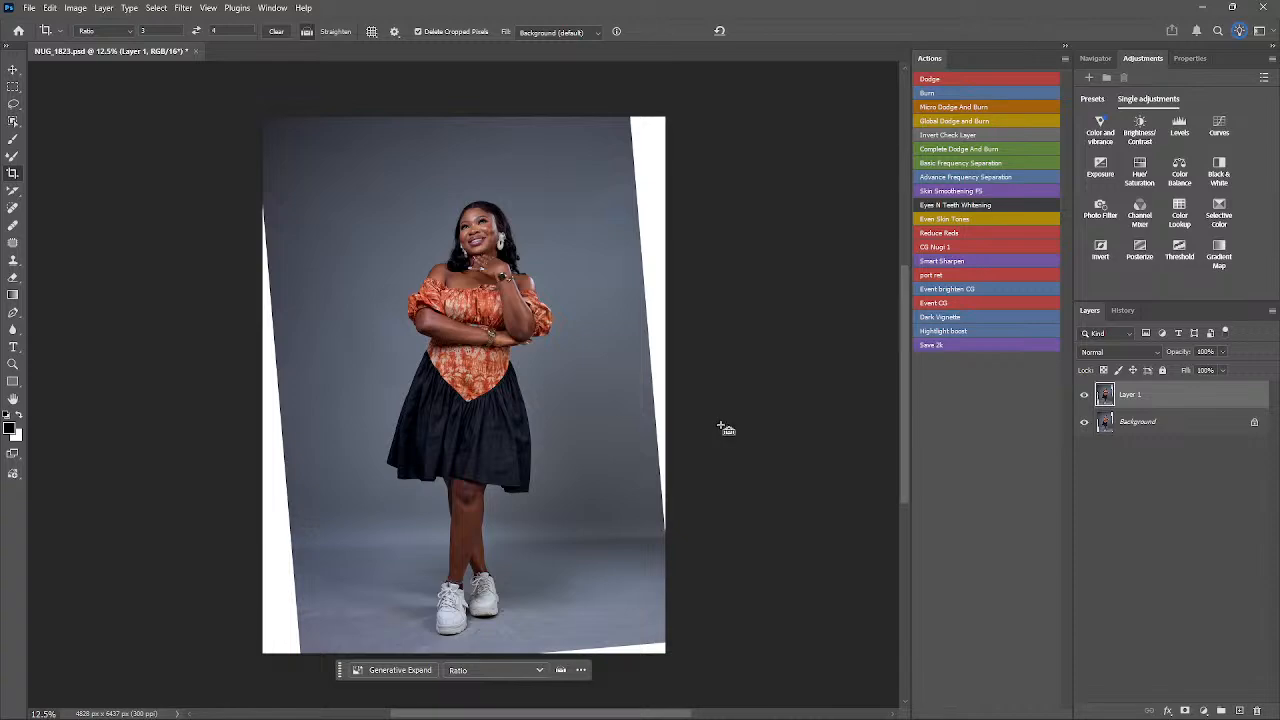
- Restart the 3:4 crop with the photo rotated counter-clockwise inside the frame and Background (default) as the fill
key("Return")
left_click_drag(691, 477, 718, 438)
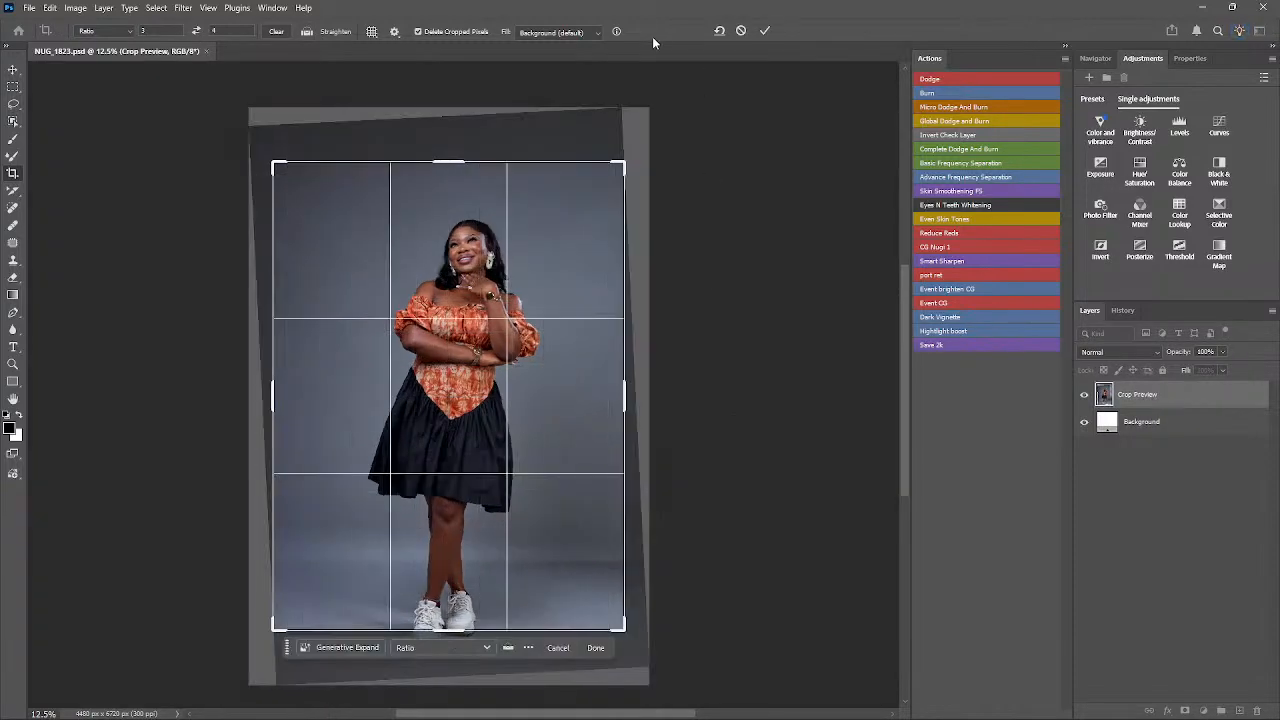
left_click(590, 32)
left_click(588, 33)
left_click(589, 34)
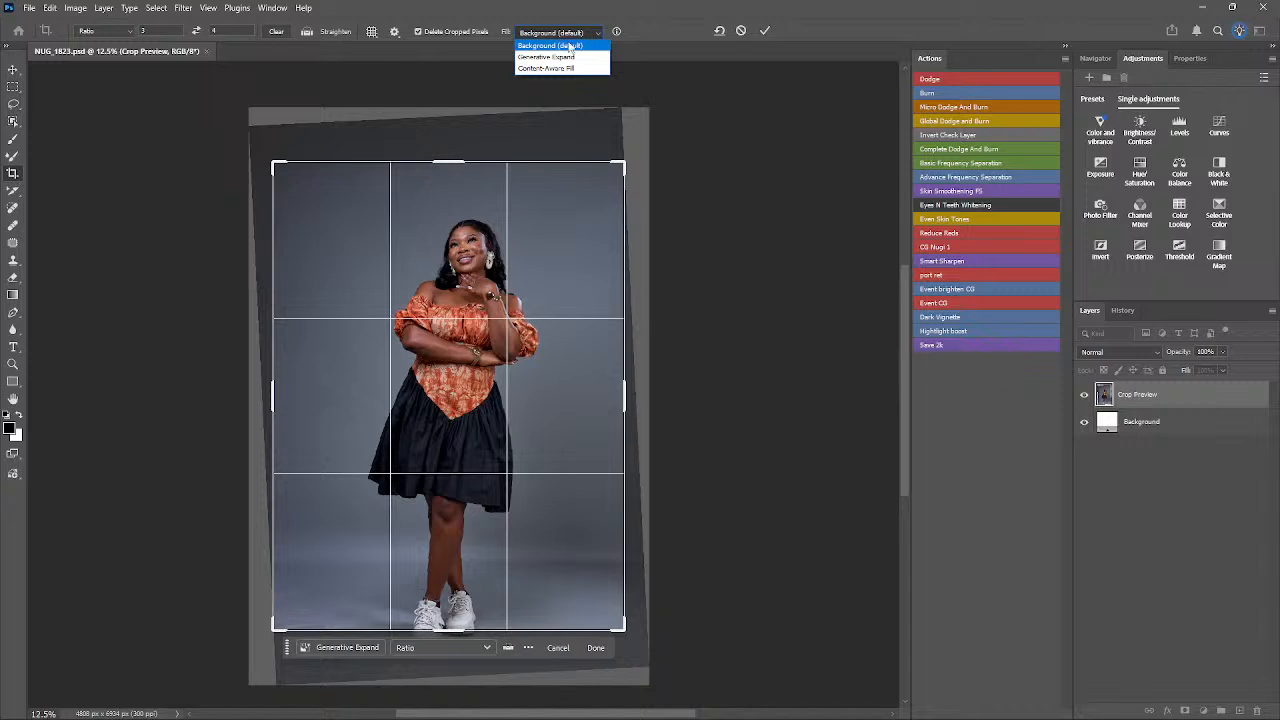
left_click(580, 44)
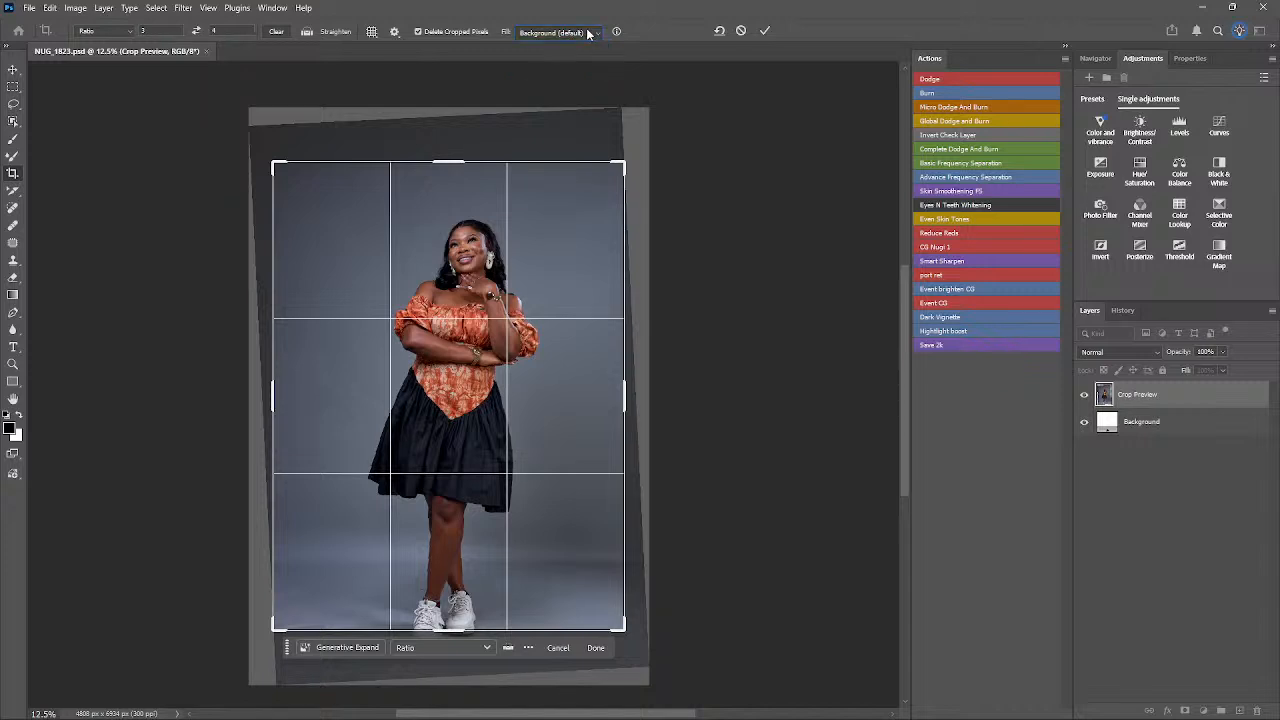
- Try Generative Expand as the crop's fill option and dismiss the generative credits notice
left_click(569, 33)
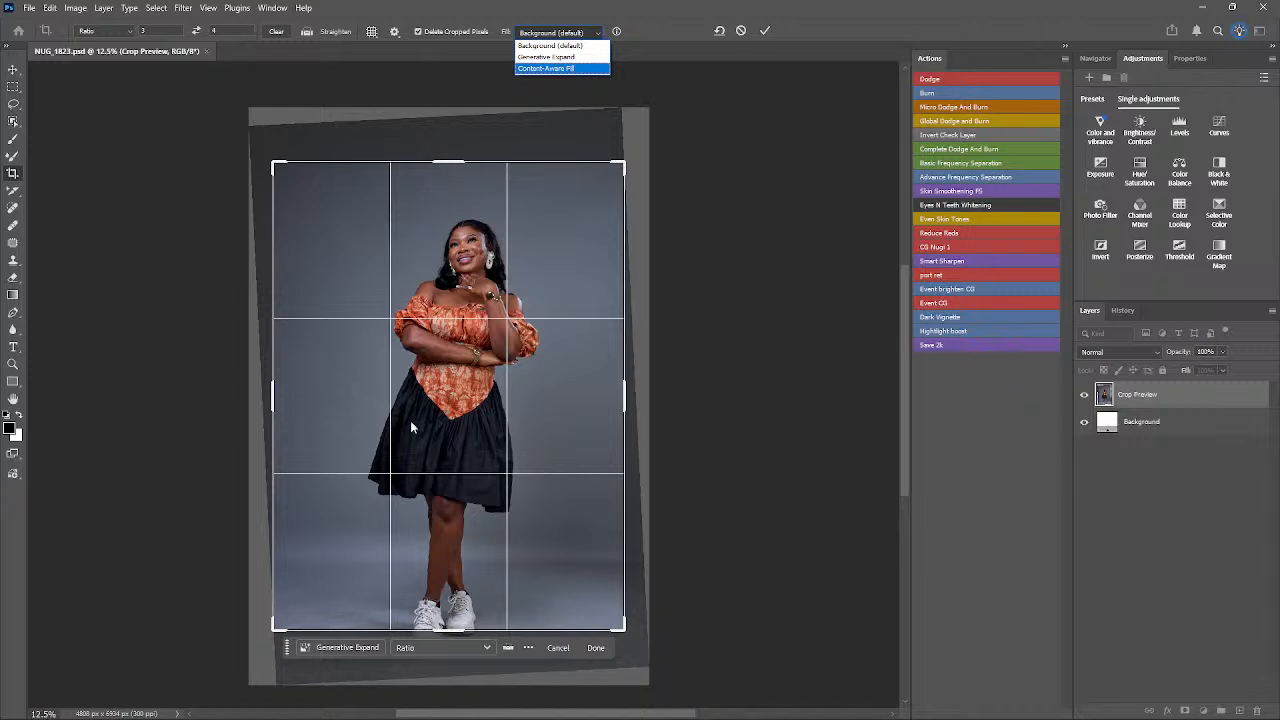
left_click(581, 58)
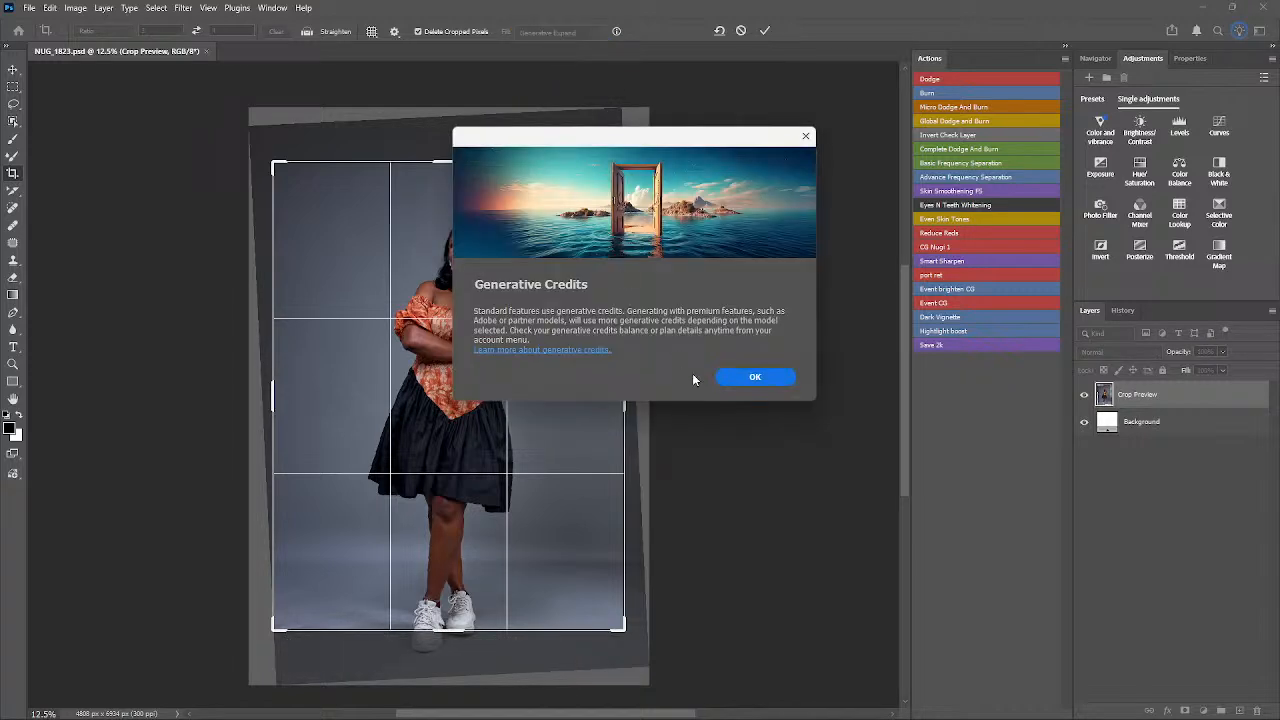
left_click(748, 374)
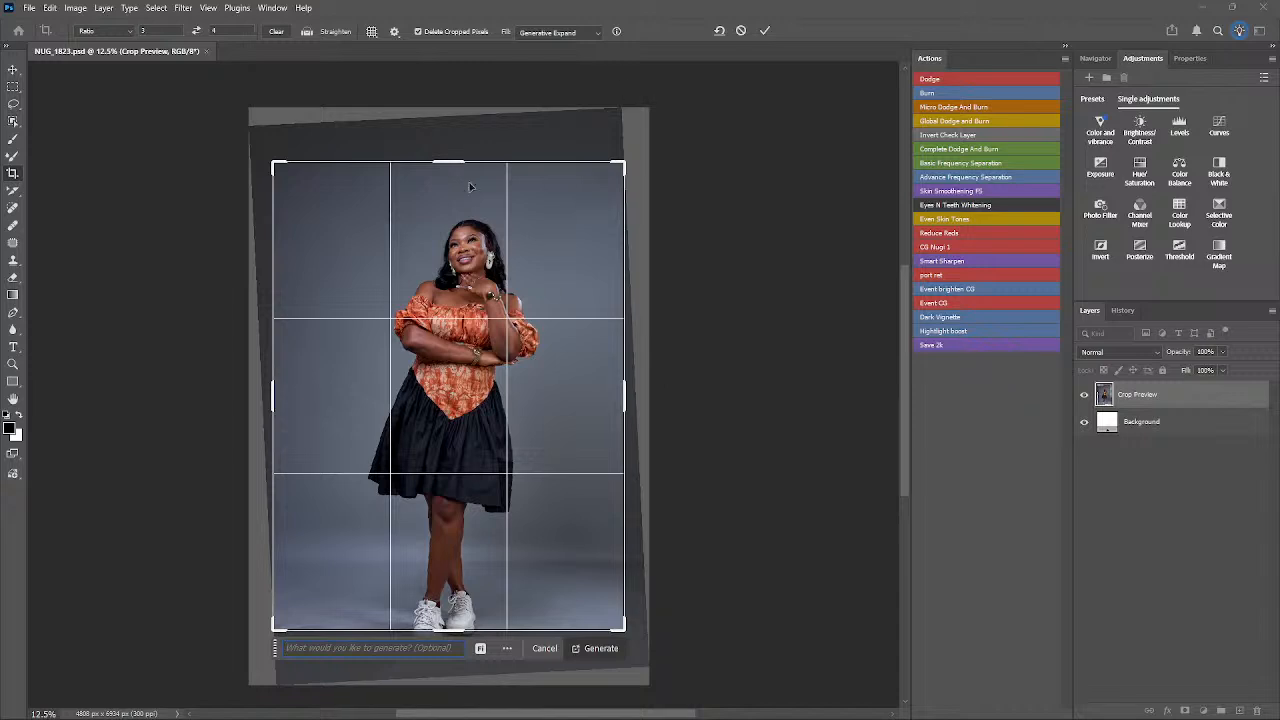
- Extend the 3:4 crop beyond the photo's edges to about 5040 × 6720 px with Content-Aware Fill, and apply it
left_click(577, 34)
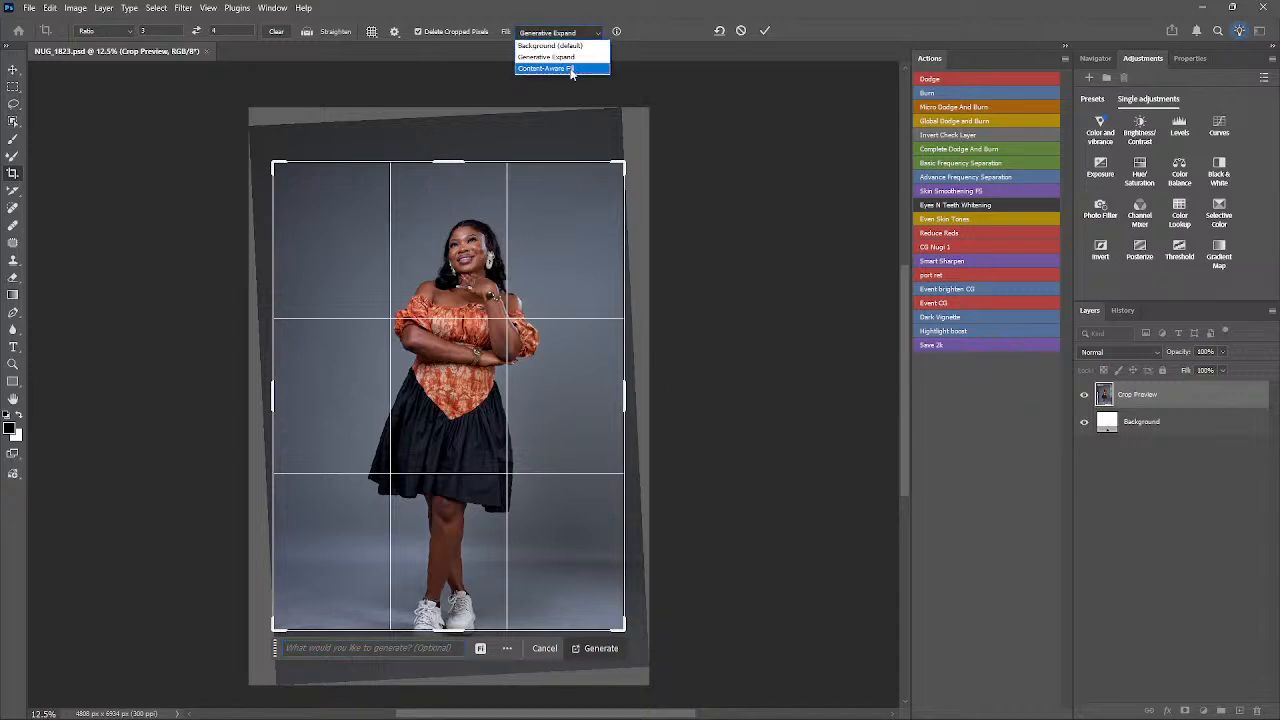
left_click(571, 69)
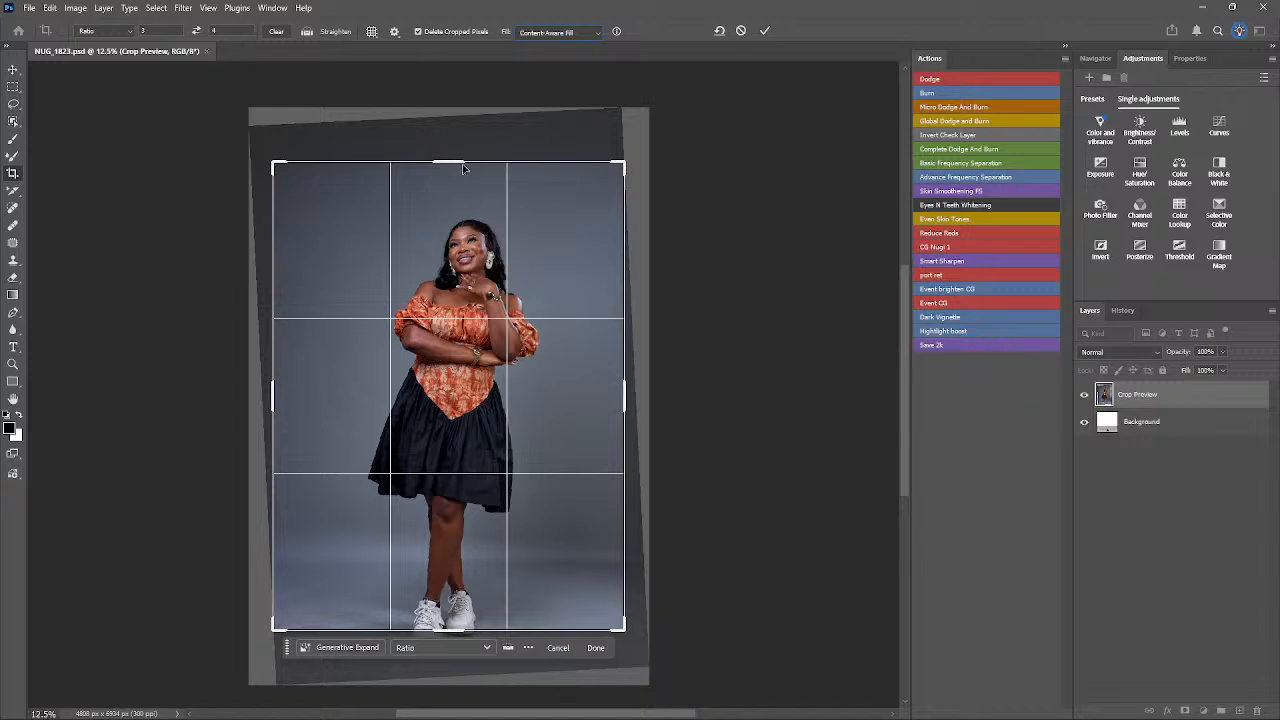
left_click_drag(463, 168, 467, 116)
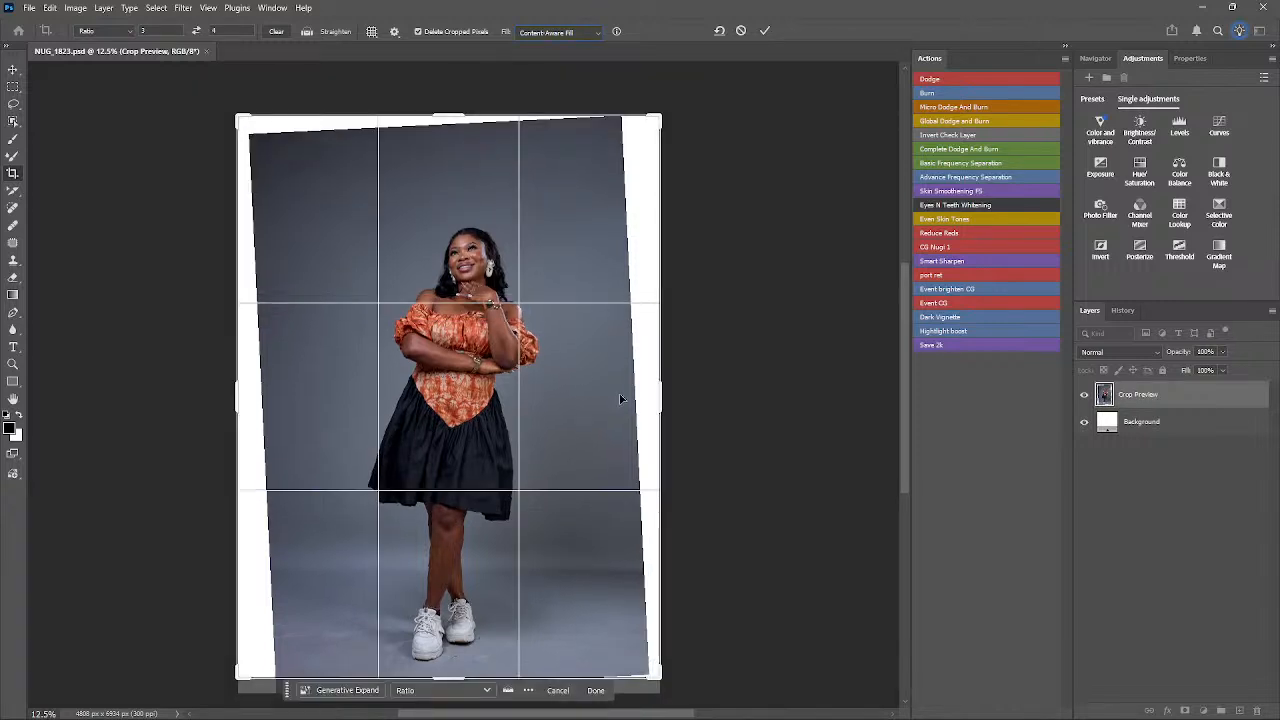
left_click_drag(770, 471, 771, 471)
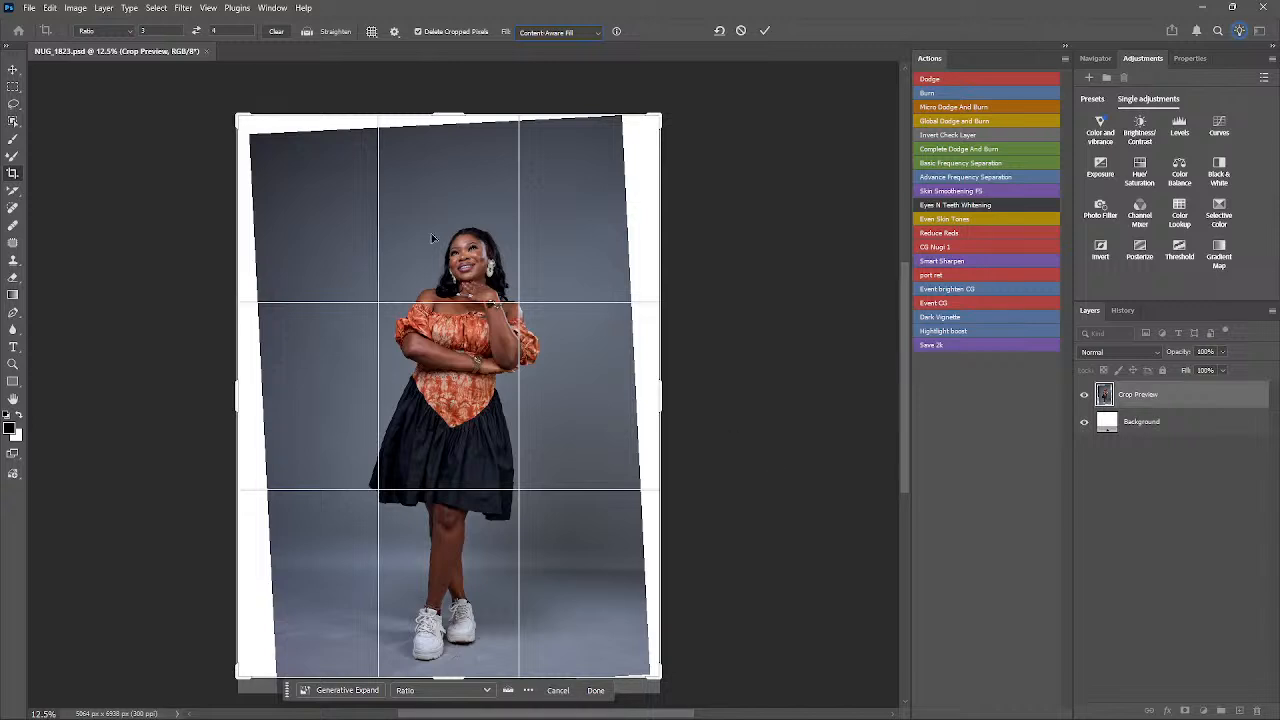
mouse_move(456, 114)
left_mouse_down()
mouse_move(463, 193)
mouse_move(478, 124)
mouse_move(451, 134)
mouse_move(451, 113)
left_mouse_up()
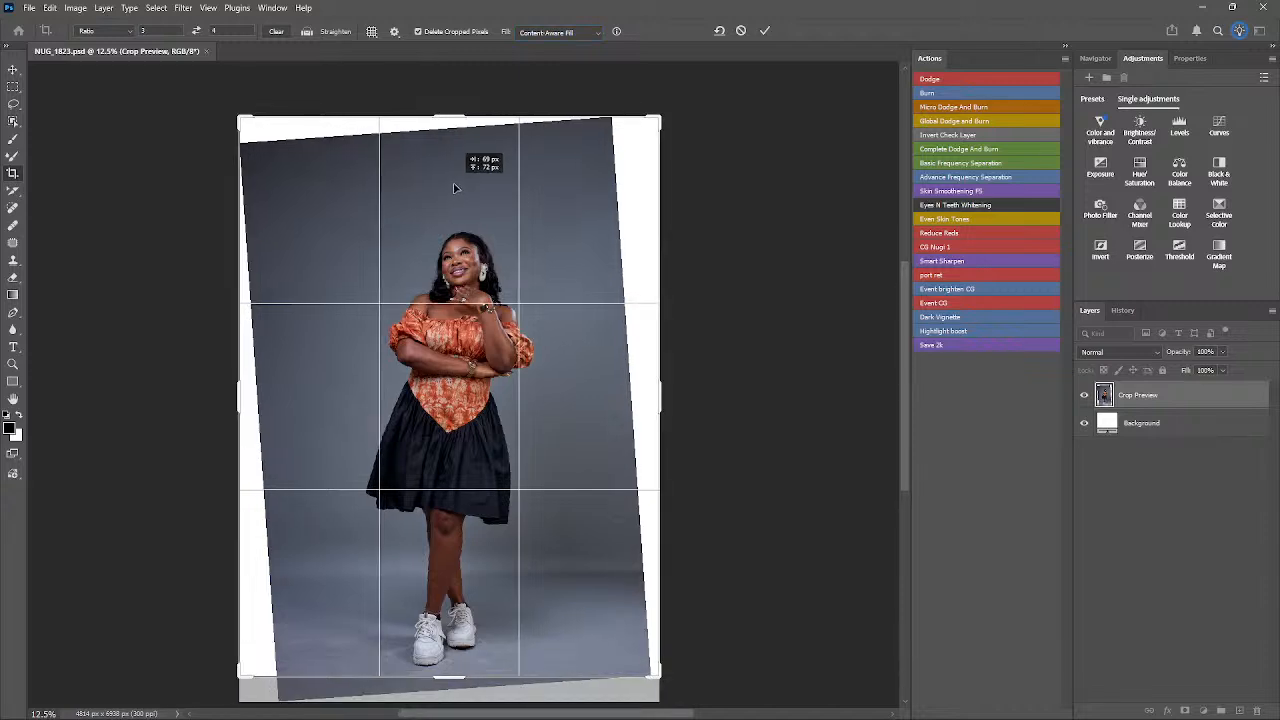
left_click_drag(736, 422, 738, 433)
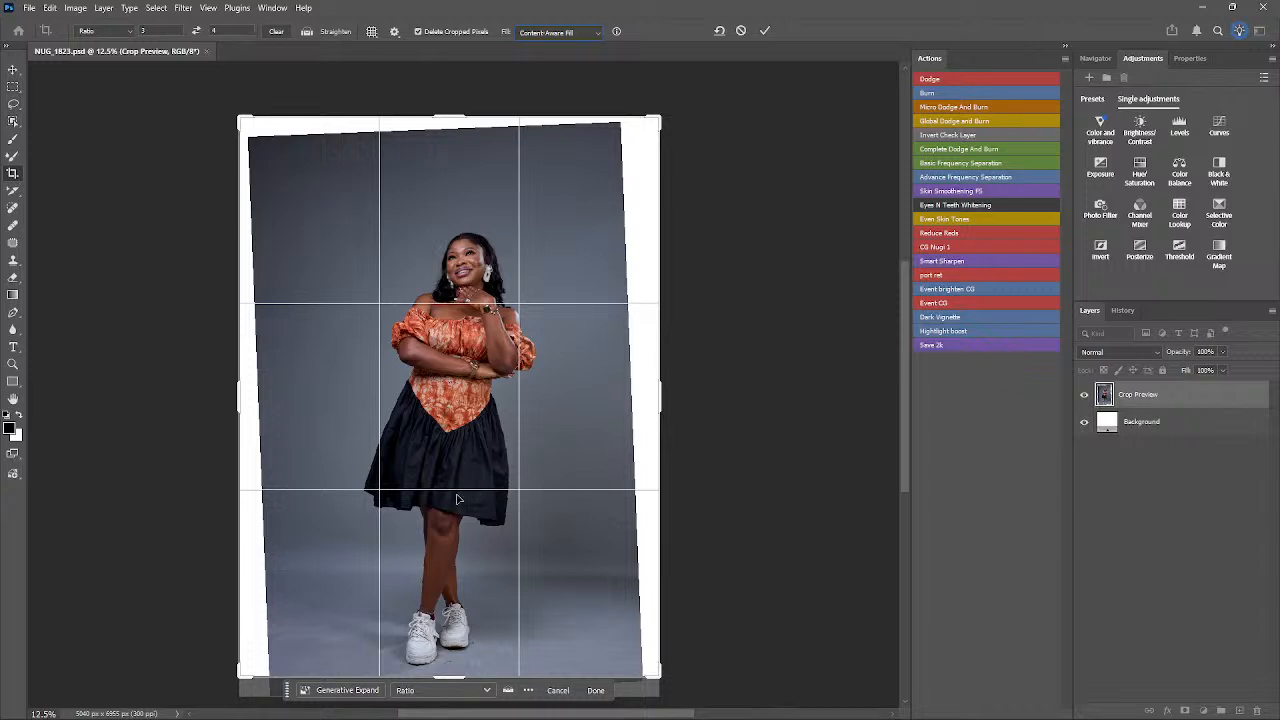
left_click_drag(478, 470, 478, 457)
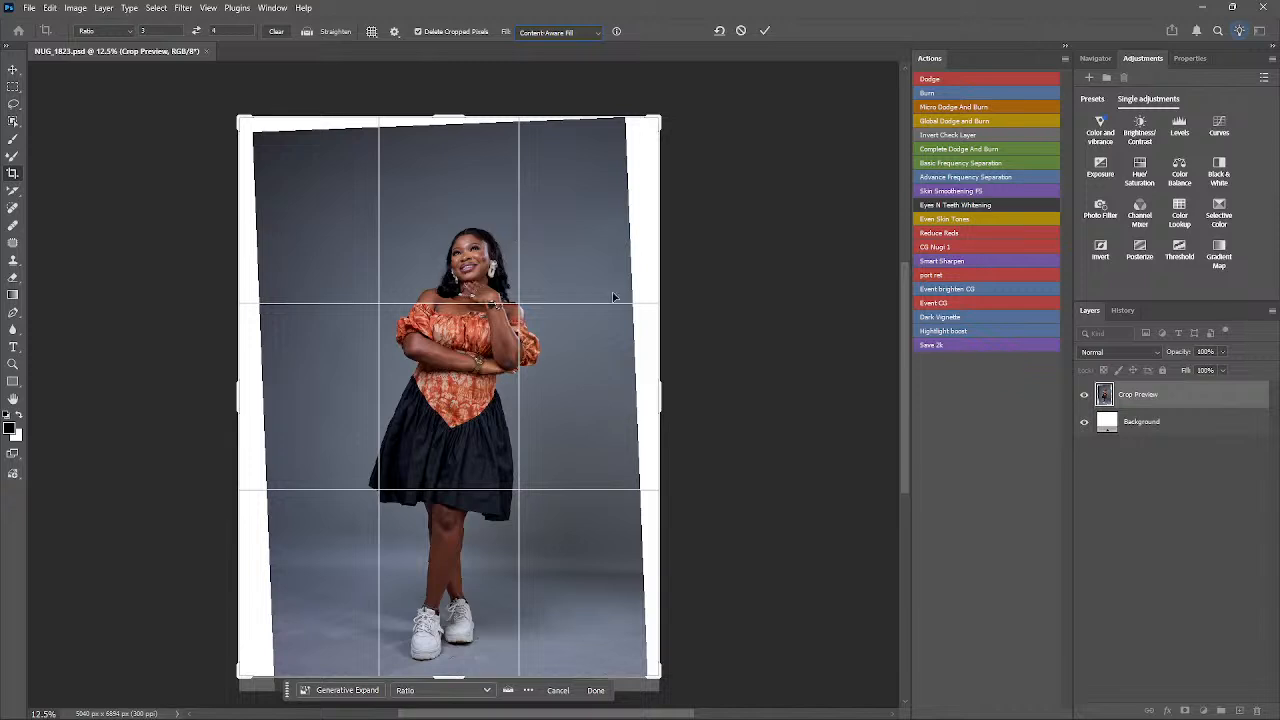
left_click_drag(752, 375, 760, 373)
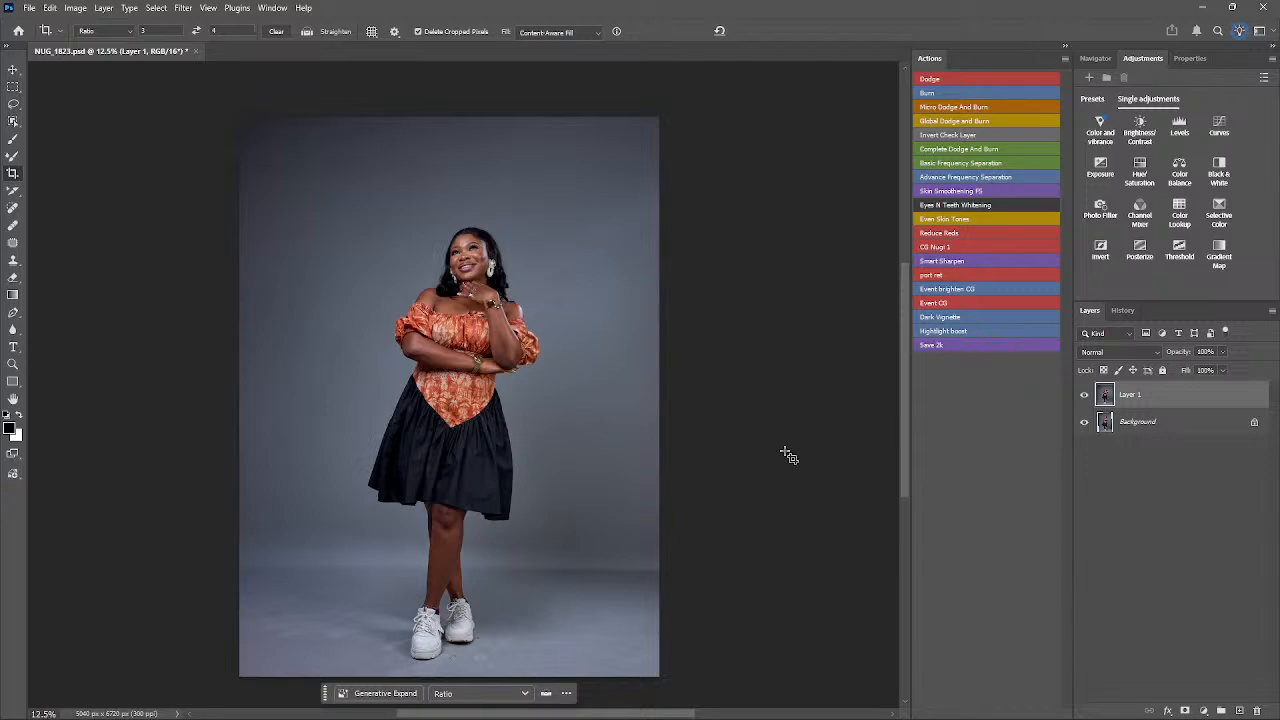
- Patch the marks beside the nostril and on the cheek next to it, and hide the contextual task bar
key("z")
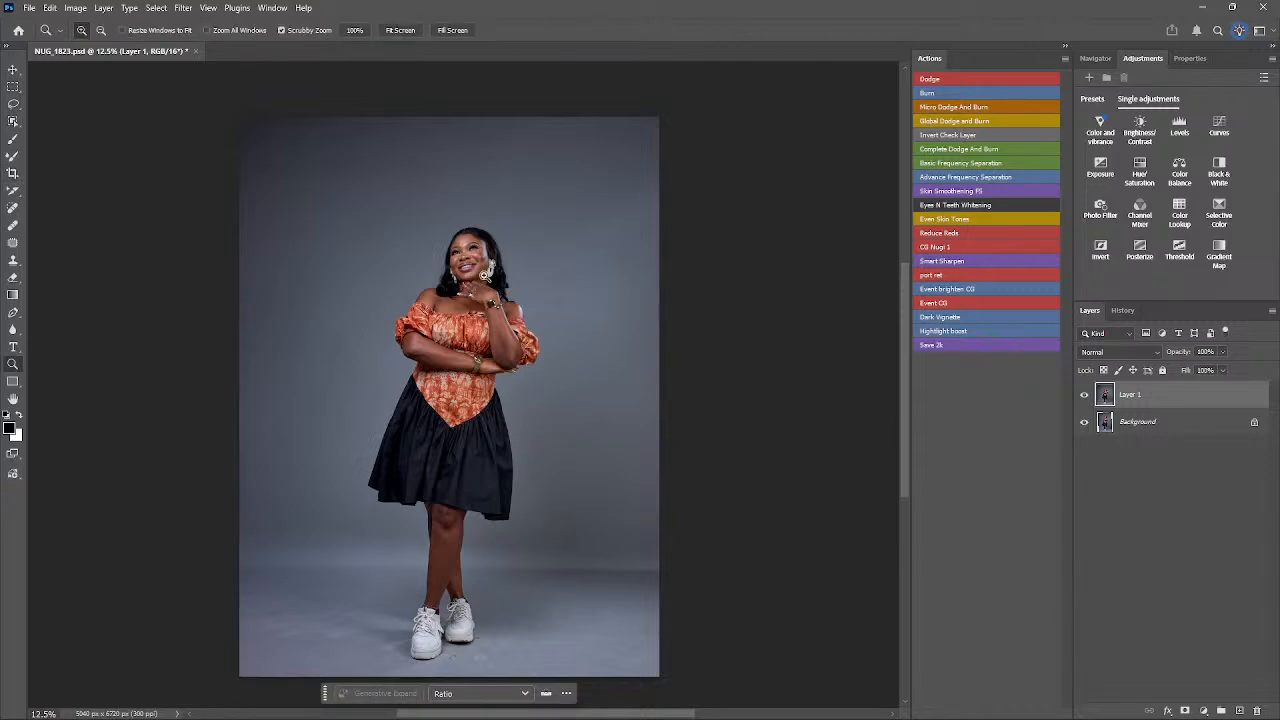
left_click_drag(472, 250, 546, 330)
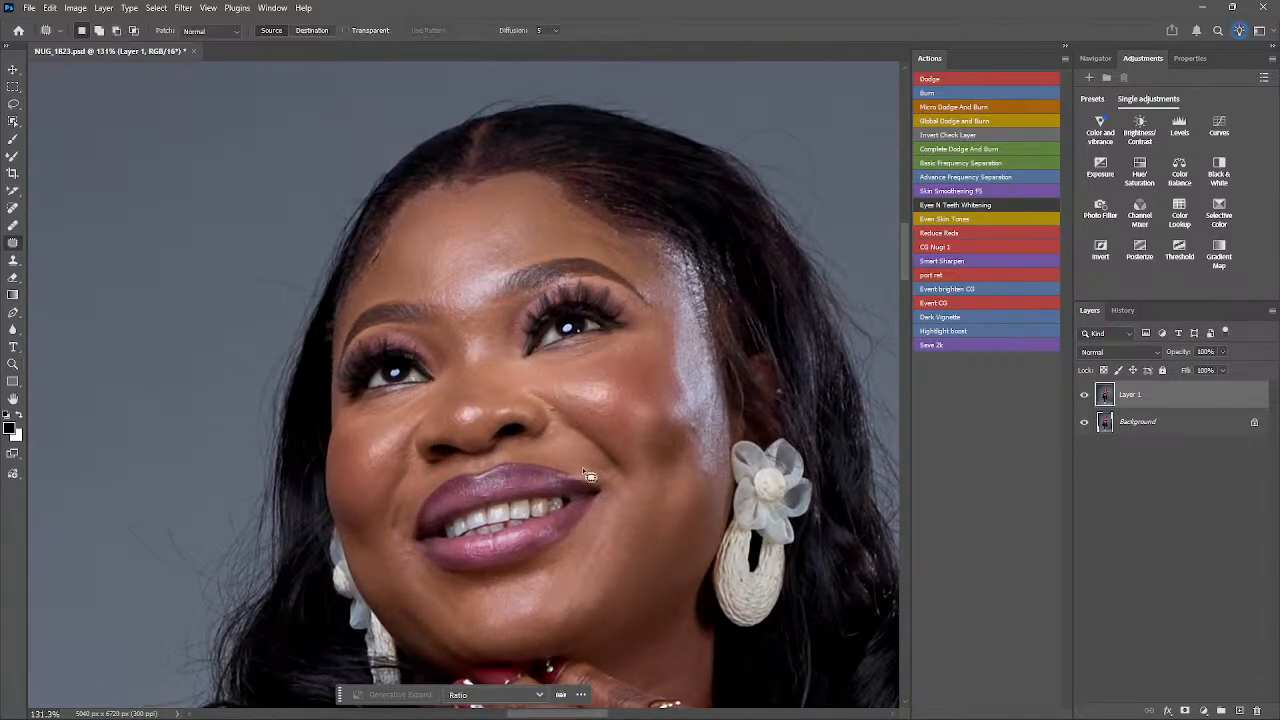
left_click_drag(581, 434, 537, 400)
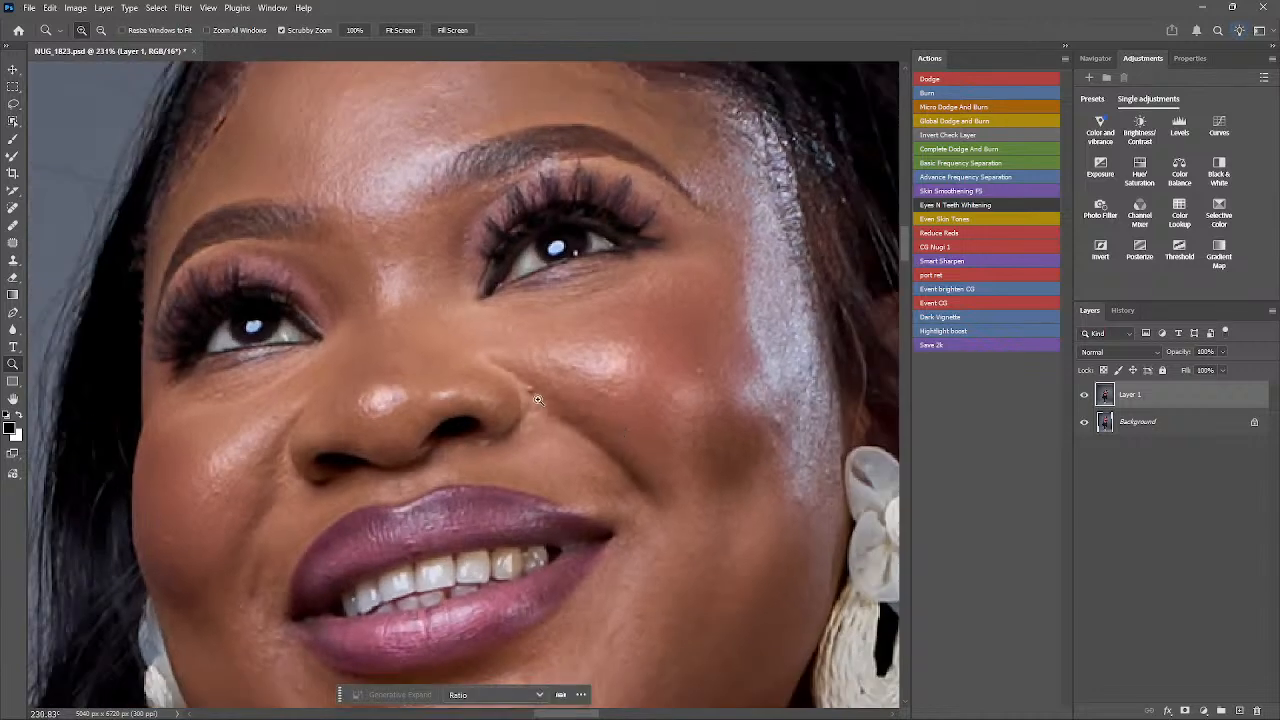
key("j")
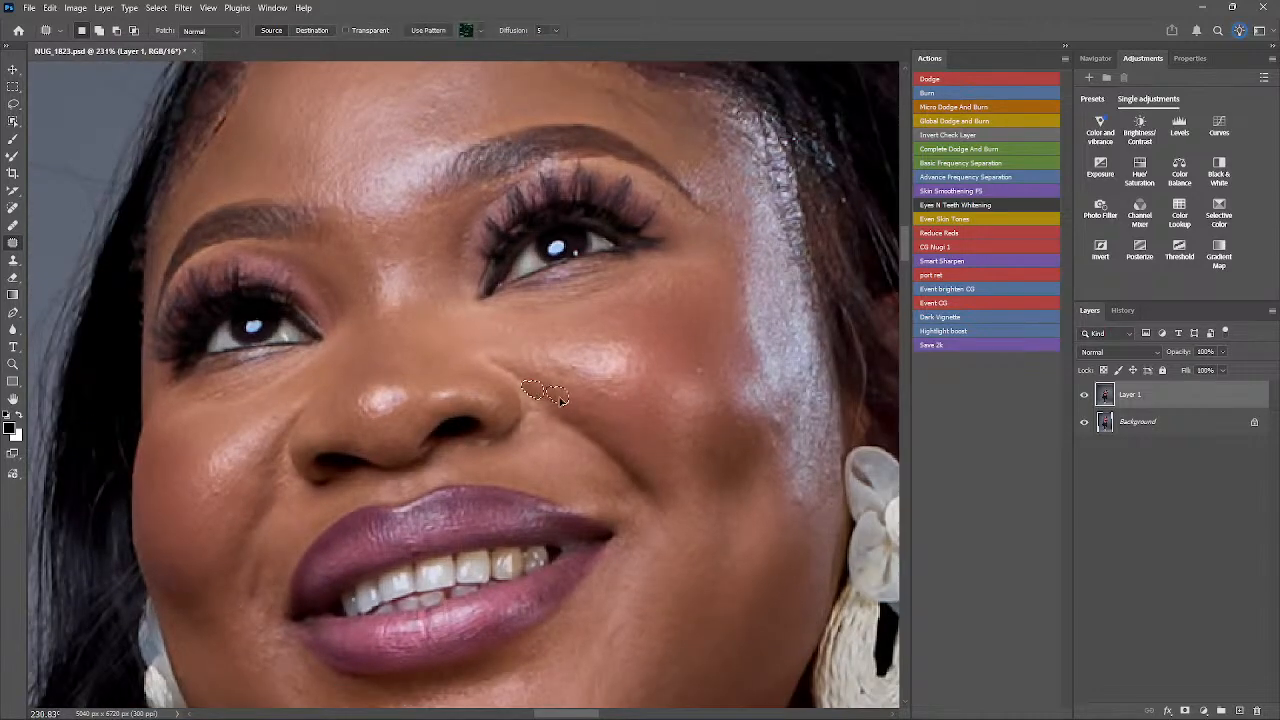
left_click(557, 396)
key("Return")
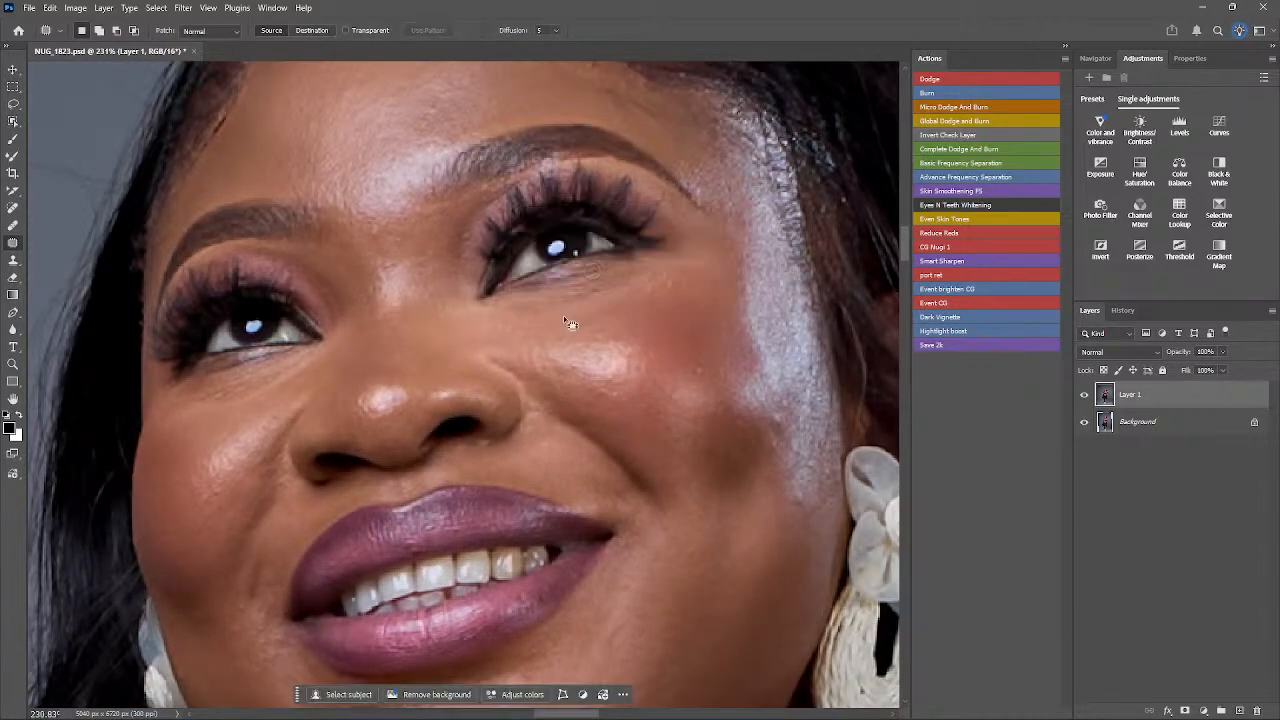
mouse_move(550, 402)
left_mouse_down()
mouse_move(537, 354)
mouse_move(612, 392)
mouse_move(592, 393)
mouse_move(612, 376)
left_mouse_up()
key("ctrl+d")
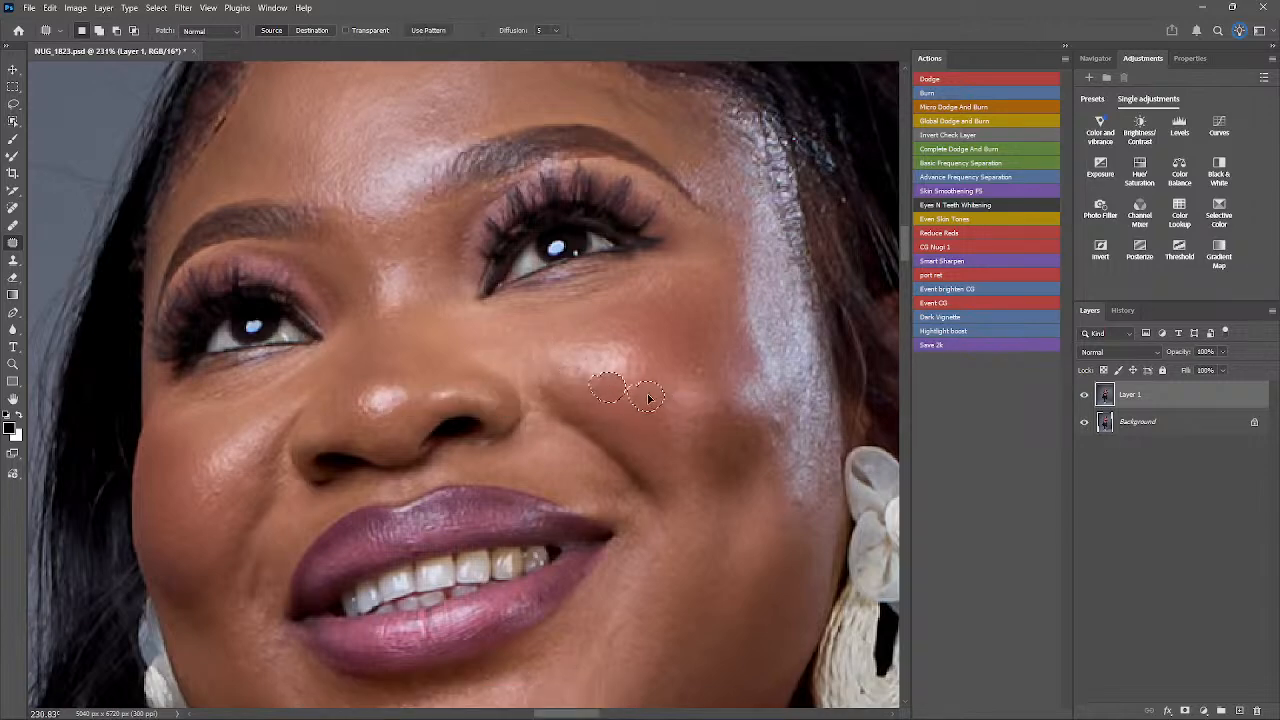
left_click(709, 421)
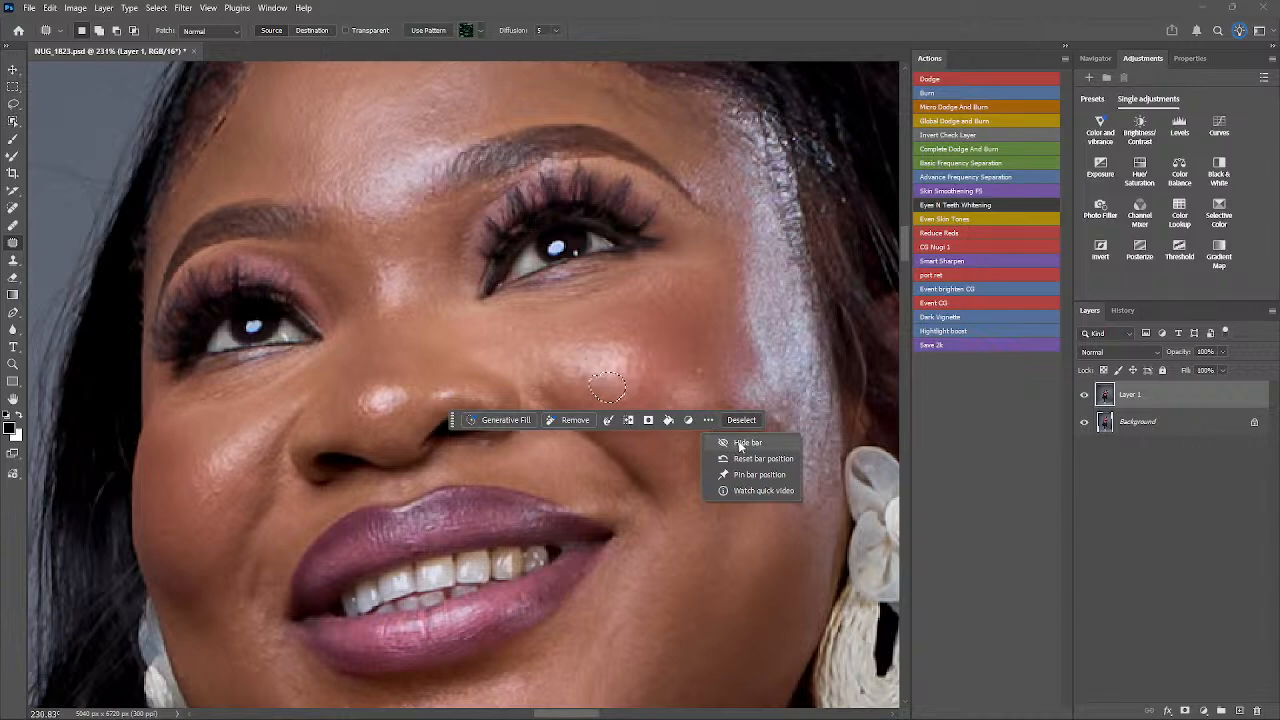
left_click(737, 442)
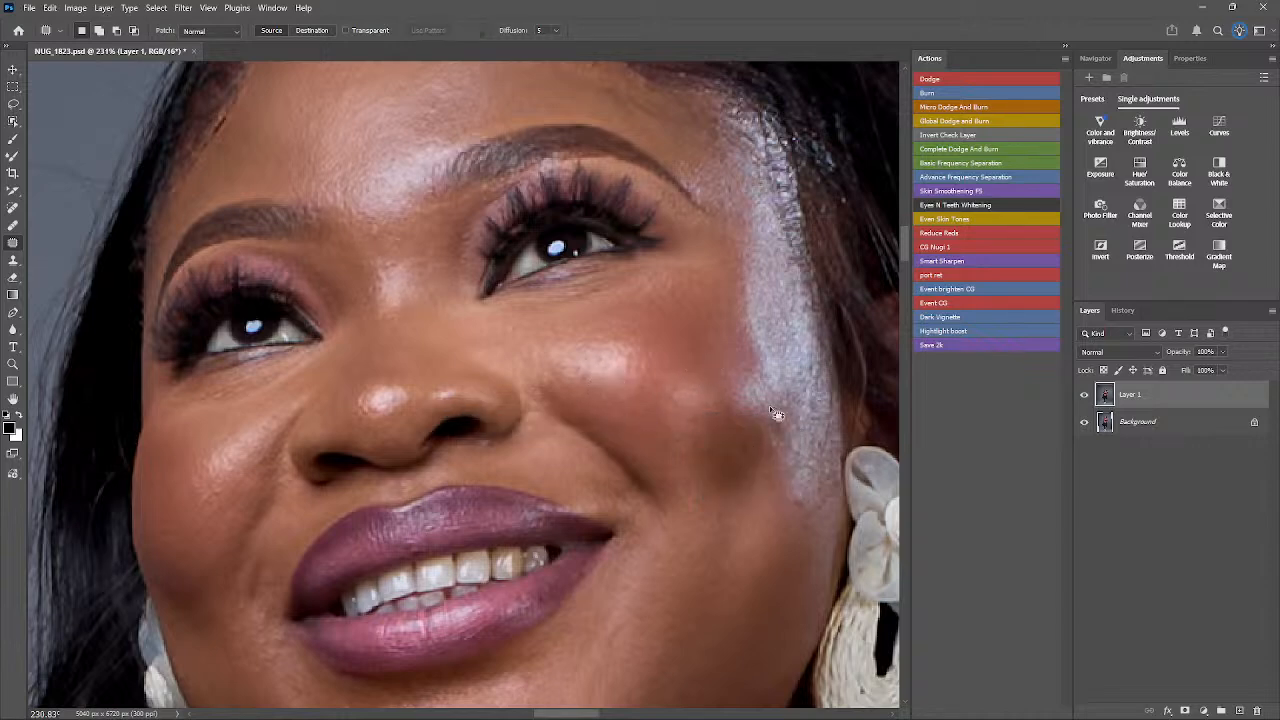
- Patch uneven skin on the outer cheek near the large earring and along the fold running down from the nose
left_click_drag(795, 485, 806, 500)
mouse_move(805, 442)
left_mouse_down()
mouse_move(736, 432)
mouse_move(698, 453)
mouse_move(710, 468)
left_mouse_up()
mouse_move(684, 426)
left_mouse_down()
mouse_move(698, 408)
mouse_move(757, 425)
left_mouse_up()
mouse_move(540, 382)
left_mouse_down()
mouse_move(556, 428)
mouse_move(645, 512)
mouse_move(614, 429)
mouse_move(560, 390)
left_mouse_up()
left_click_drag(598, 428, 643, 433)
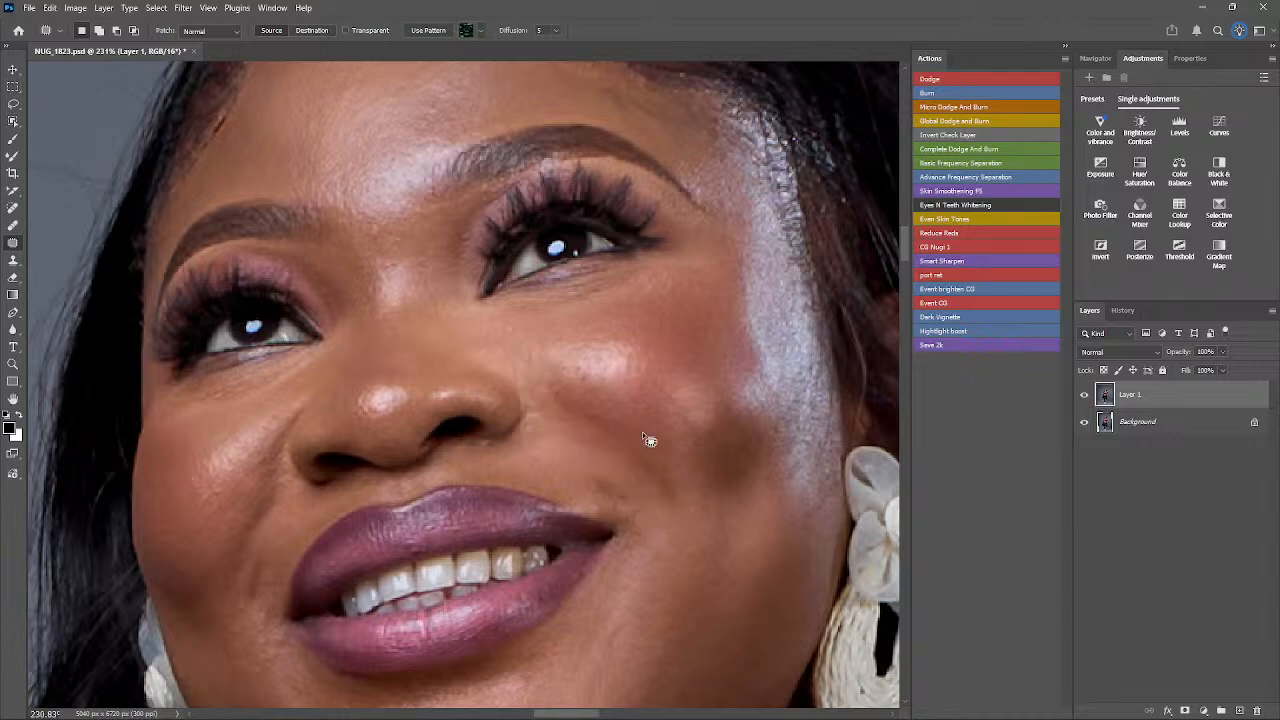
key("ctrl+d")
- Patch the remaining dark patches along the smile fold and the lower cheek on the earring side
mouse_move(576, 404)
left_mouse_down()
mouse_move(555, 402)
mouse_move(628, 426)
mouse_move(551, 366)
mouse_move(610, 376)
mouse_move(650, 458)
left_mouse_up()
key("ctrl+d")
mouse_move(684, 488)
left_mouse_down()
mouse_move(645, 492)
mouse_move(649, 508)
mouse_move(686, 470)
left_mouse_up()
key("ctrl+d")
mouse_move(632, 434)
left_mouse_down()
mouse_move(612, 418)
mouse_move(652, 436)
left_mouse_up()
mouse_move(604, 428)
left_mouse_down()
mouse_move(582, 437)
mouse_move(634, 445)
left_mouse_up()
key("ctrl+d")
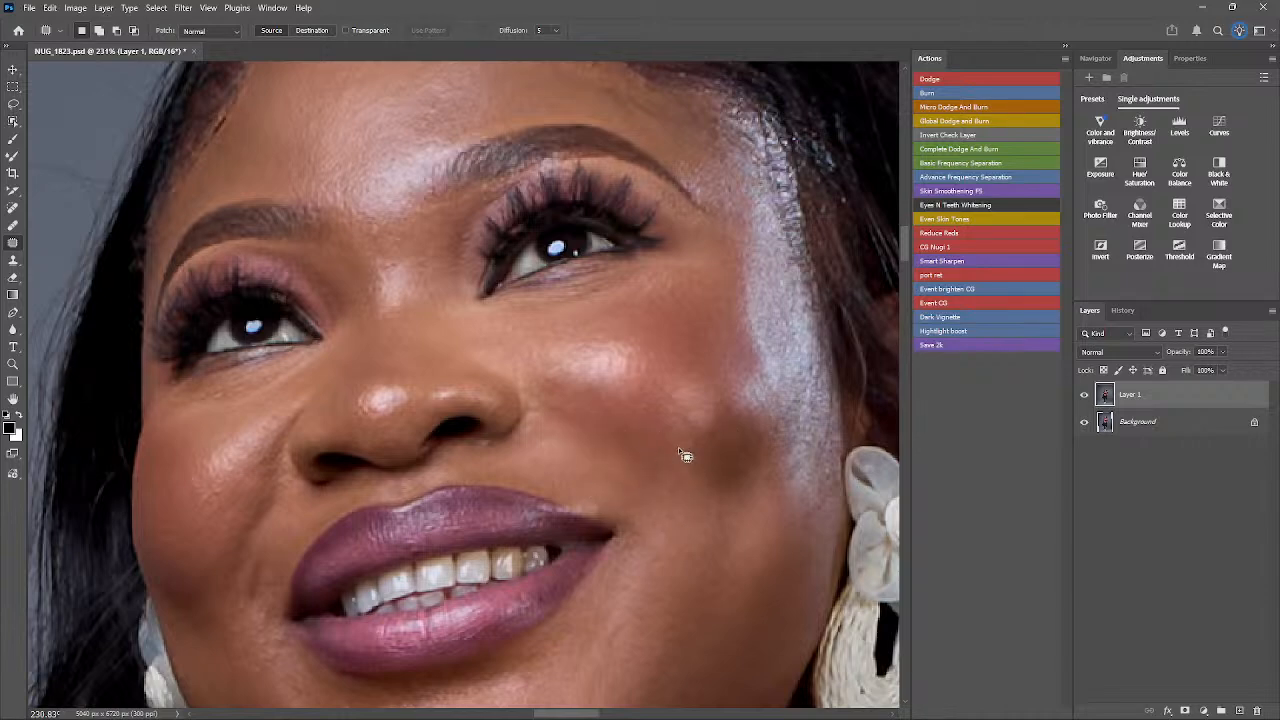
- Patch the skin around the bright highlight on the earring-side cheek, below the eye
scroll(660, 480, "down", 4)
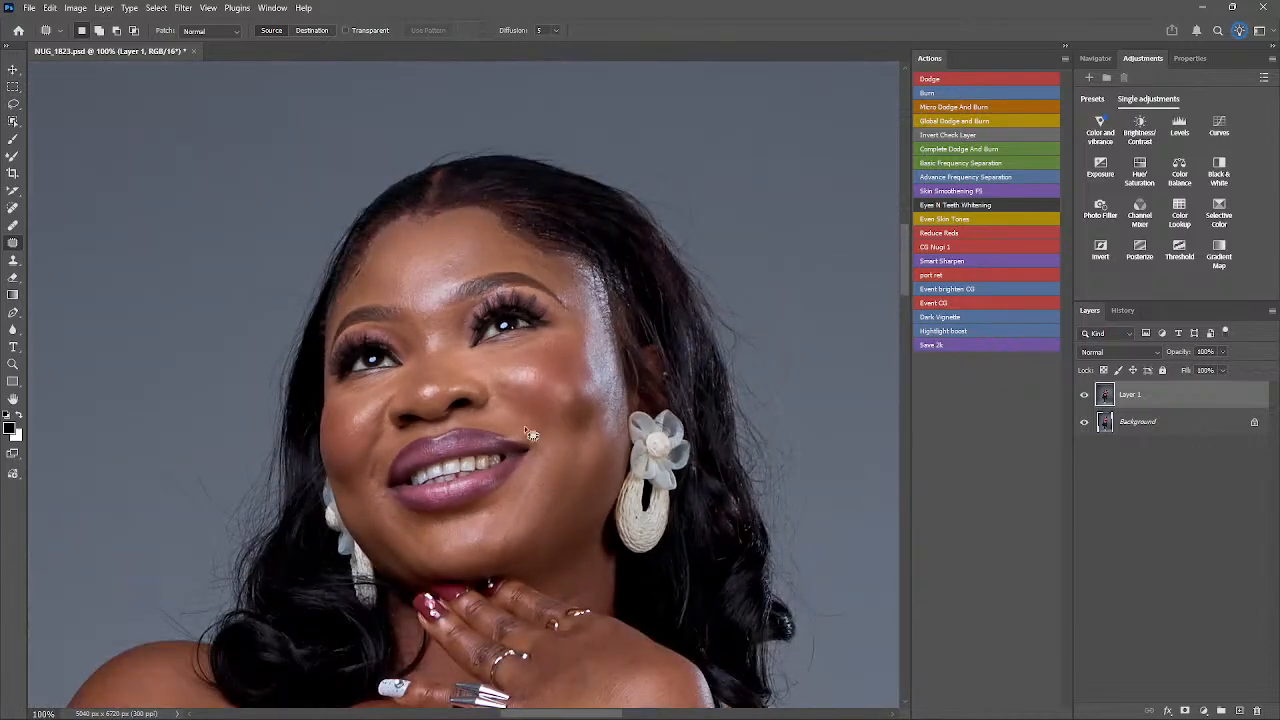
left_click_drag(499, 378, 522, 385)
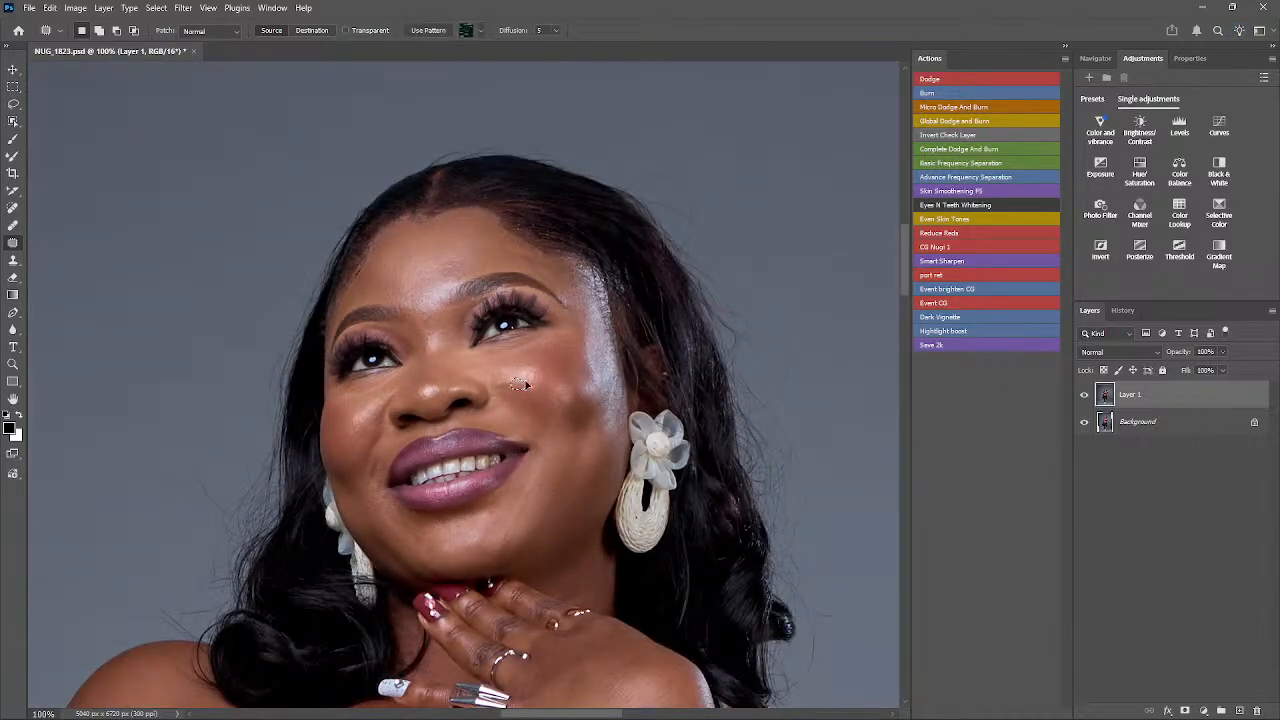
key("ctrl+d")
scroll(505, 390, "up", 4)
left_click_drag(539, 378, 543, 381)
key("ctrl+d")
left_click_drag(546, 384, 600, 390)
key("ctrl+d")
mouse_move(604, 393)
left_mouse_down()
mouse_move(586, 388)
mouse_move(589, 369)
mouse_move(622, 360)
mouse_move(600, 372)
left_mouse_up()
key("ctrl+d")
key("ctrl+d")
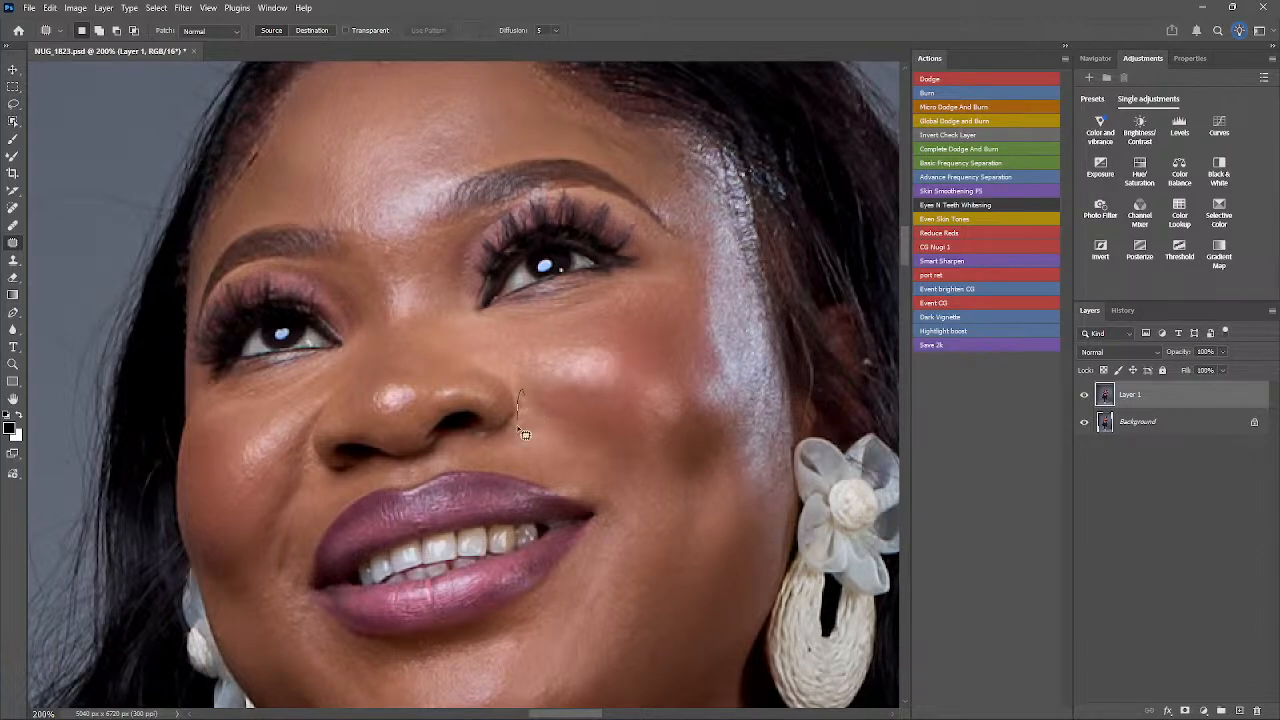
- Patch the crease beside the nostril on the earring side and the uneven skin on the opposite cheek
mouse_move(518, 428)
left_mouse_down()
mouse_move(530, 404)
mouse_move(566, 411)
left_mouse_up()
key("ctrl+d")
mouse_move(258, 464)
left_mouse_down()
mouse_move(258, 449)
mouse_move(224, 472)
mouse_move(216, 446)
left_mouse_up()
key("ctrl+d")
mouse_move(215, 455)
left_mouse_down()
mouse_move(207, 510)
mouse_move(226, 464)
mouse_move(292, 429)
left_mouse_up()
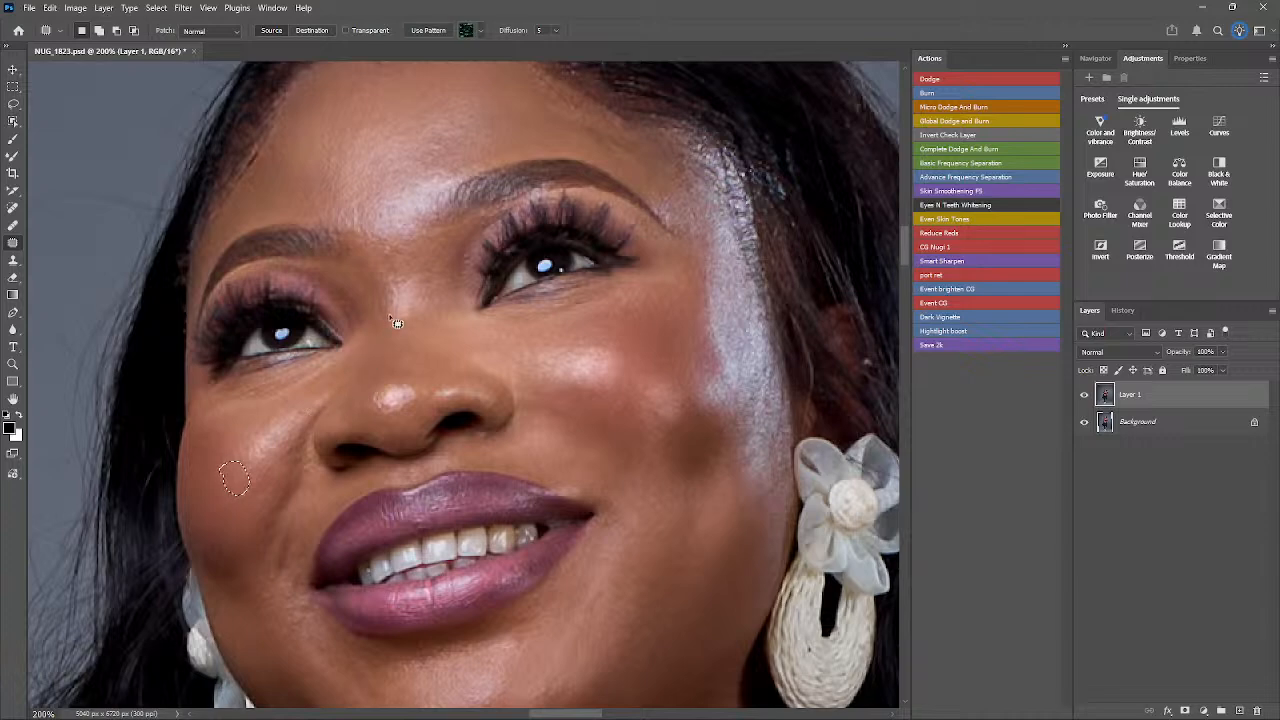
key("ctrl+d")
- Patch uneven skin on the upper nose bridge, just below the eyebrows
mouse_move(409, 259)
left_mouse_down()
mouse_move(404, 282)
mouse_move(424, 276)
left_mouse_up()
key("ctrl+d")
mouse_move(424, 276)
left_mouse_down()
mouse_move(431, 264)
mouse_move(388, 256)
left_mouse_up()
key("ctrl+d")
key("ctrl+d")
mouse_move(388, 260)
left_mouse_down()
mouse_move(404, 306)
mouse_move(393, 287)
left_mouse_up()
left_click_drag(391, 298, 393, 311)
key("ctrl+d")
- Patch the small marks between the inner ends of the eyebrows
mouse_move(441, 264)
left_mouse_down()
mouse_move(448, 281)
mouse_move(443, 265)
left_mouse_up()
mouse_move(443, 273)
left_mouse_down()
mouse_move(483, 258)
mouse_move(460, 282)
mouse_move(465, 252)
left_mouse_up()
mouse_move(466, 268)
left_mouse_down()
mouse_move(441, 259)
mouse_move(424, 228)
mouse_move(389, 241)
left_mouse_up()
key("ctrl+d")
key("ctrl+d")
left_click_drag(386, 250, 405, 222)
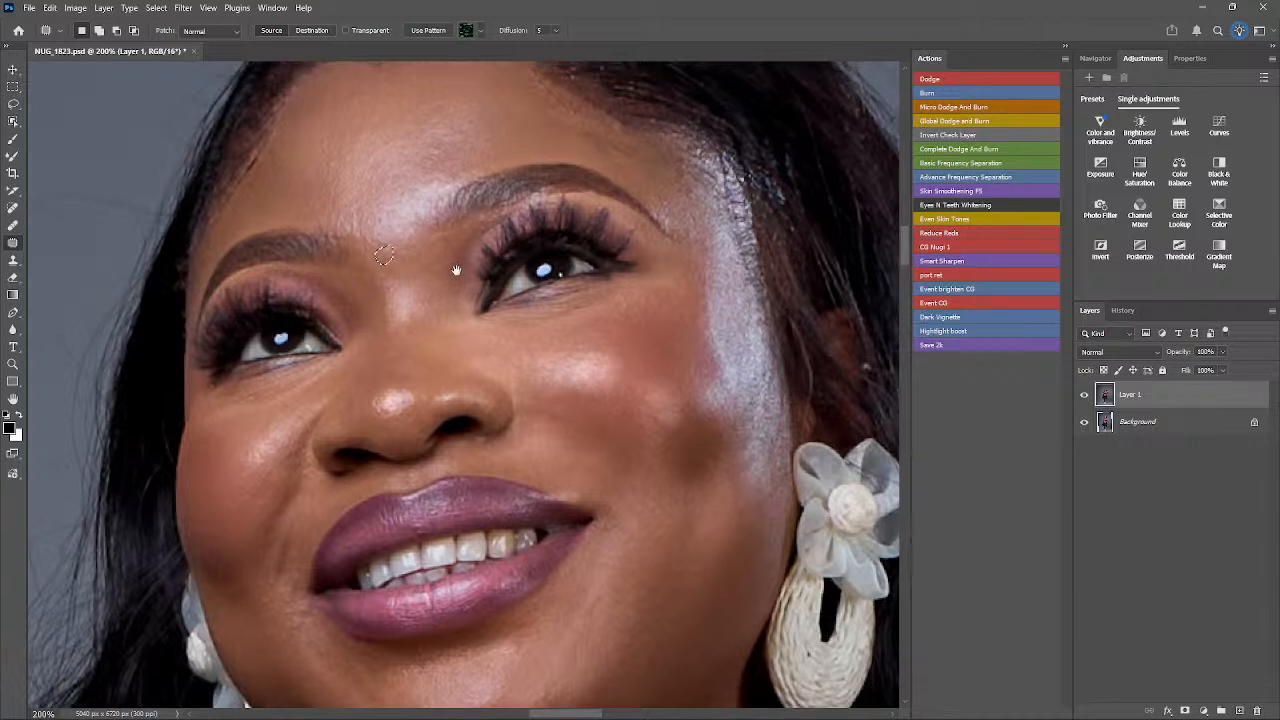
- Patch the blemishes and uneven spots across the forehead above the eyebrows
left_click_drag(457, 271, 493, 341)
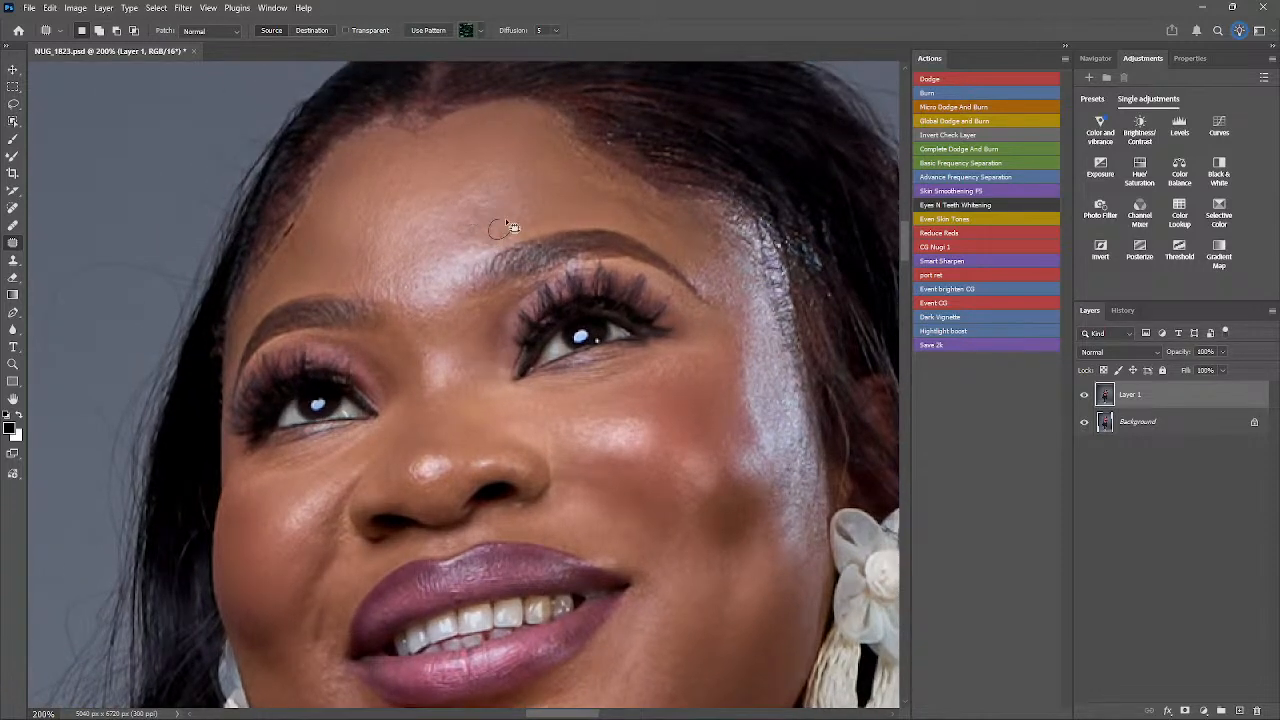
key("ctrl+d")
left_click_drag(509, 196, 514, 198)
left_click_drag(514, 198, 479, 196)
key("ctrl+d")
mouse_move(407, 172)
left_mouse_down()
mouse_move(353, 219)
mouse_move(388, 160)
left_mouse_up()
left_click_drag(392, 204, 393, 202)
left_click_drag(471, 150, 488, 152)
- Patch the crease beside the nose and the textured highlight on the cheek away from the large earring
mouse_move(390, 435)
left_mouse_down()
mouse_move(385, 330)
mouse_move(414, 316)
left_mouse_up()
key("ctrl+plus")
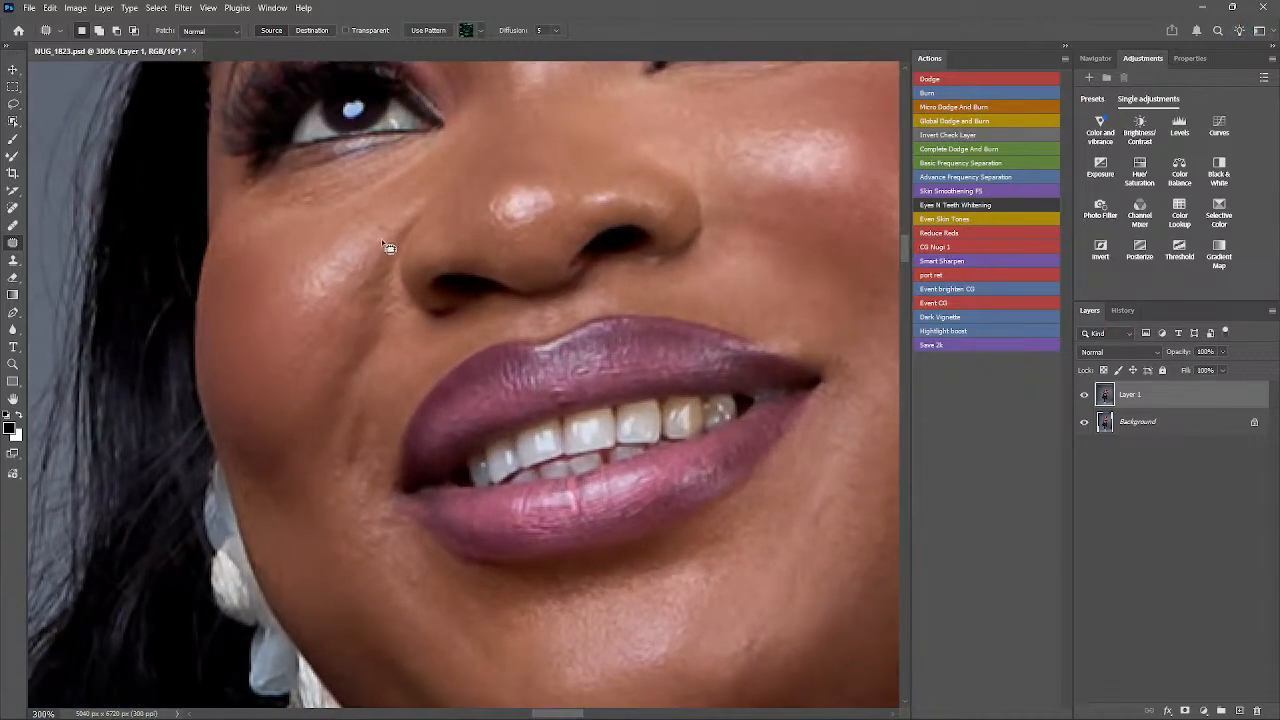
left_click_drag(421, 229, 413, 250)
mouse_move(399, 298)
left_mouse_down()
mouse_move(376, 340)
mouse_move(373, 256)
mouse_move(343, 291)
left_mouse_up()
mouse_move(362, 240)
left_mouse_down()
mouse_move(391, 268)
mouse_move(352, 283)
mouse_move(354, 243)
mouse_move(358, 309)
mouse_move(335, 284)
mouse_move(361, 265)
left_mouse_up()
left_click(368, 305)
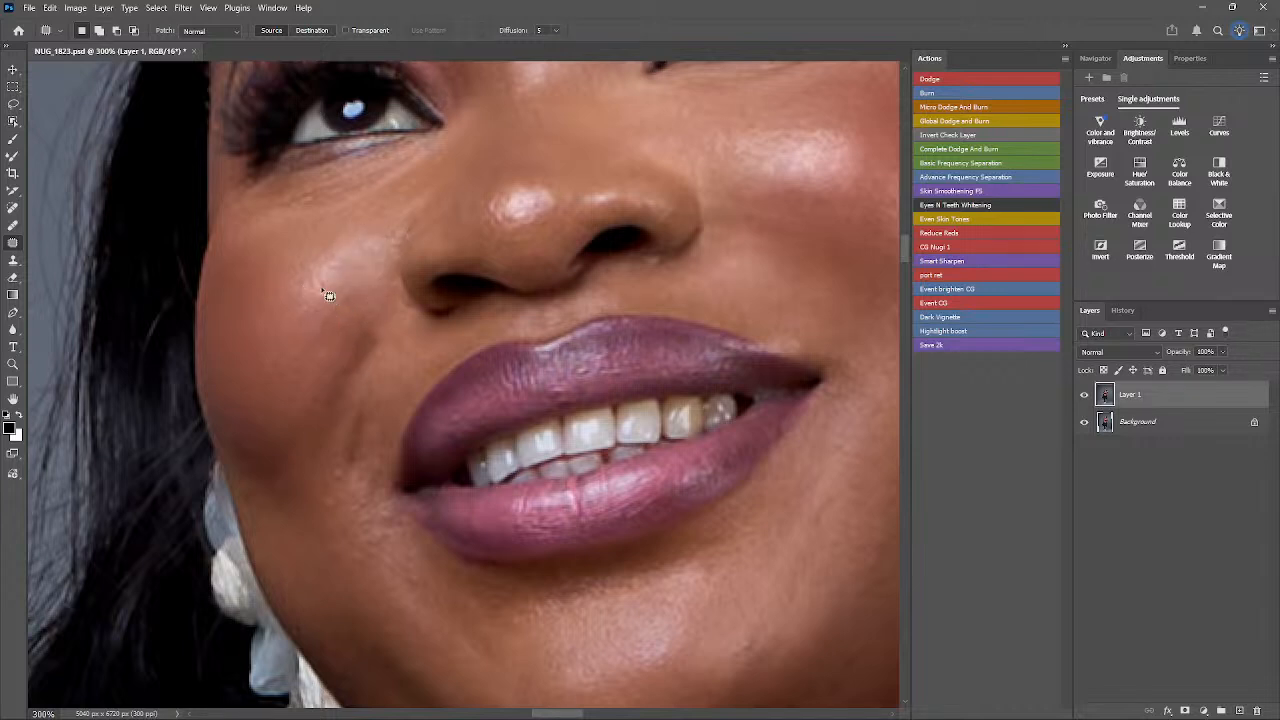
left_click_drag(329, 286, 338, 280)
mouse_move(330, 362)
left_mouse_down()
mouse_move(362, 330)
mouse_move(308, 352)
mouse_move(370, 314)
mouse_move(332, 306)
left_mouse_up()
left_click(374, 334)
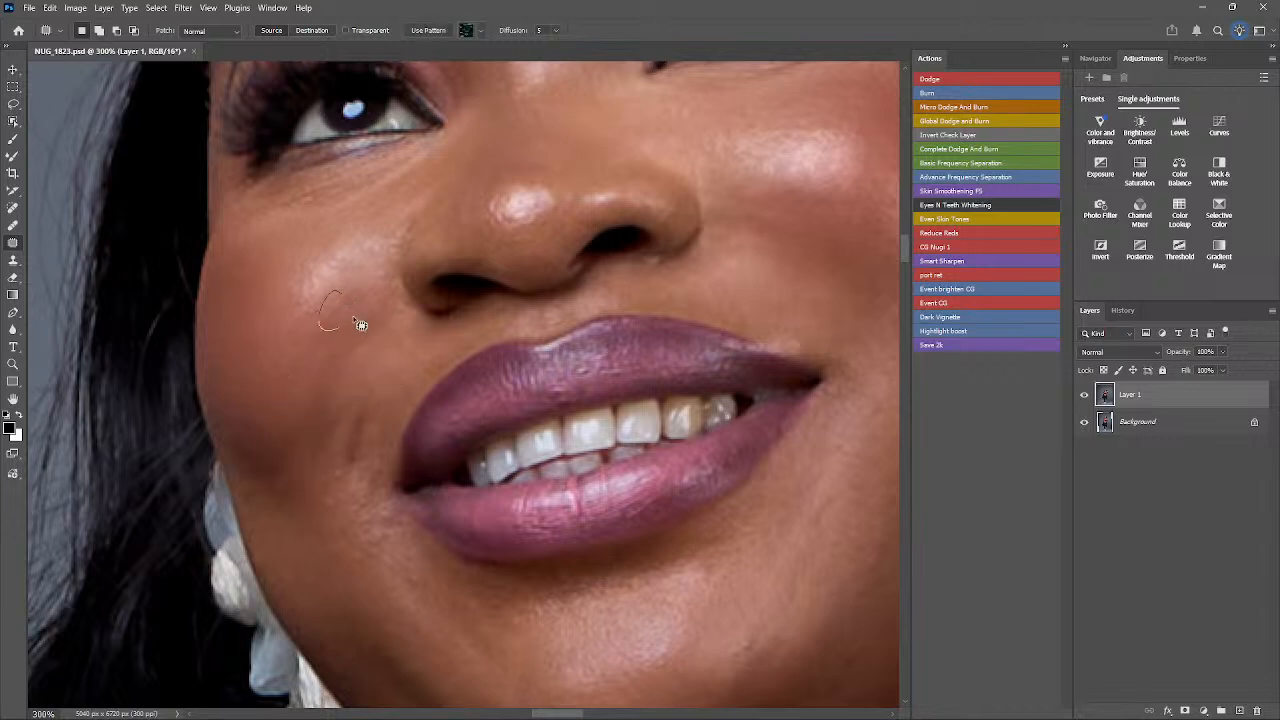
left_click(336, 336)
- Patch the smile lines and dark spots on the lower cheek beside the mouth corner farther from the large earring
mouse_move(347, 401)
left_mouse_down()
mouse_move(349, 433)
mouse_move(350, 420)
left_mouse_up()
left_click_drag(350, 432, 308, 424)
key("ctrl+d")
mouse_move(347, 491)
left_mouse_down()
mouse_move(320, 508)
mouse_move(340, 490)
left_mouse_up()
mouse_move(332, 500)
left_mouse_down()
mouse_move(267, 491)
mouse_move(306, 518)
left_mouse_up()
mouse_move(251, 484)
left_mouse_down()
mouse_move(264, 527)
mouse_move(294, 528)
left_mouse_up()
left_click_drag(360, 425, 388, 421)
mouse_move(349, 467)
left_mouse_down()
mouse_move(367, 471)
mouse_move(343, 453)
left_mouse_up()
mouse_move(369, 533)
left_mouse_down()
mouse_move(269, 390)
mouse_move(280, 404)
left_mouse_up()
key("ctrl+d")
key("ctrl+d")
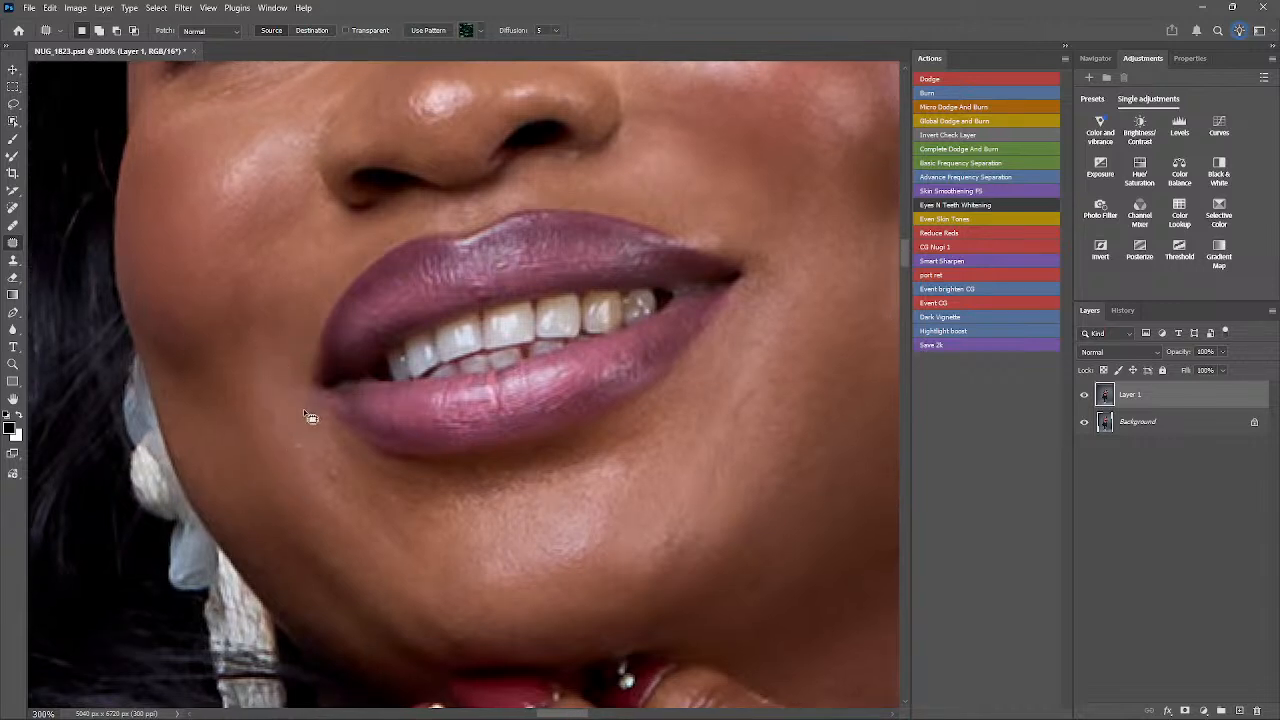
- Patch the blemishes below the same mouth corner and along that side of the chin
mouse_move(314, 446)
left_mouse_down()
mouse_move(337, 426)
mouse_move(310, 475)
mouse_move(318, 465)
left_mouse_up()
left_click_drag(318, 465, 374, 523)
key("ctrl+d")
left_click_drag(326, 486, 411, 494)
left_click_drag(409, 498, 457, 511)
key("ctrl+d")
mouse_move(331, 558)
left_mouse_down()
mouse_move(345, 570)
mouse_move(681, 532)
mouse_move(595, 571)
mouse_move(350, 594)
left_mouse_up()
- Patch the blemishes on the chin and below the lower lip on the side nearer the large earring
mouse_move(659, 530)
left_mouse_down()
mouse_move(653, 553)
mouse_move(676, 526)
left_mouse_up()
left_click_drag(670, 535, 704, 496)
key("ctrl+d")
mouse_move(632, 458)
left_mouse_down()
mouse_move(625, 489)
mouse_move(682, 449)
left_mouse_up()
left_click_drag(631, 419, 650, 405)
mouse_move(636, 426)
left_mouse_down()
mouse_move(663, 391)
mouse_move(649, 398)
mouse_move(700, 380)
left_mouse_up()
key("ctrl+d")
- Patch the crease and uneven skin beside the mouth corner nearer the large earring, plus the remaining spot on the chin
left_click_drag(779, 314, 762, 322)
left_click_drag(770, 321, 785, 302)
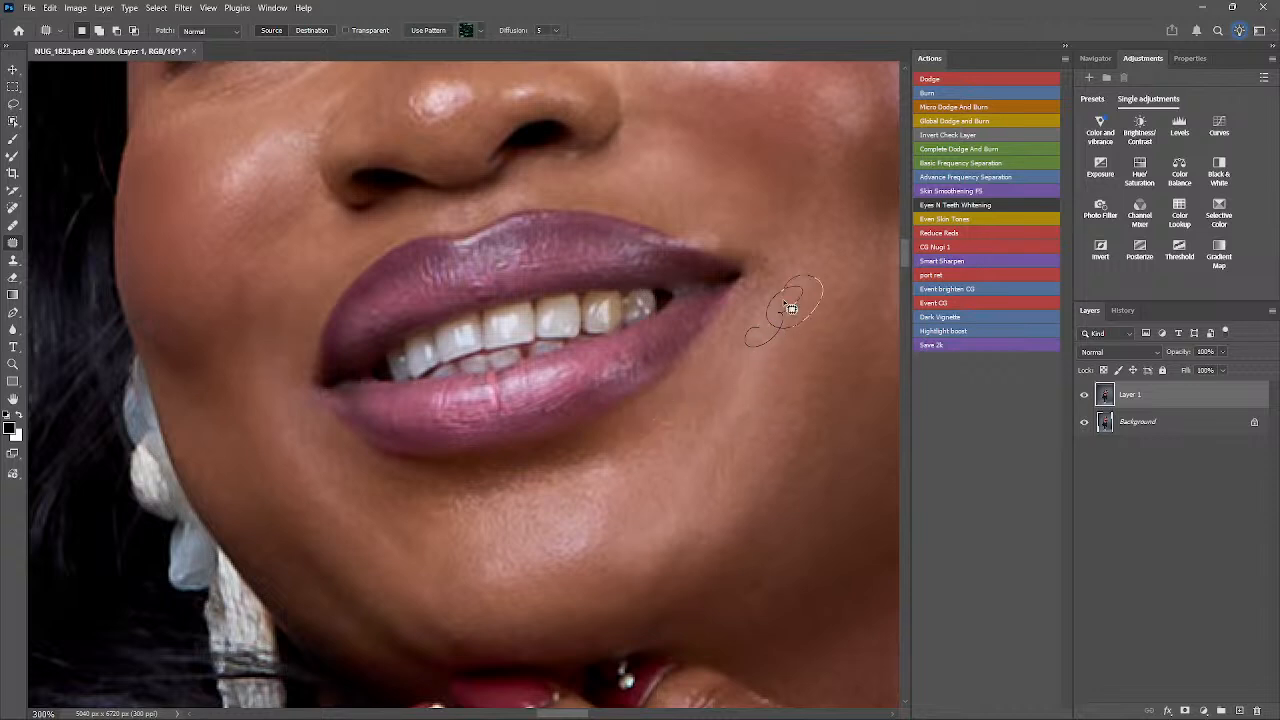
left_click(793, 353)
left_click_drag(765, 435, 745, 404)
left_click_drag(752, 420, 797, 403)
key("ctrl+d")
mouse_move(419, 520)
left_mouse_down()
mouse_move(456, 522)
mouse_move(484, 480)
mouse_move(522, 477)
left_mouse_up()
key("ctrl+d")
- Patch the spots and skin folds on the back of the raised hand between the rings and the gold bracelet
key("ctrl+minus")
key("ctrl+minus")
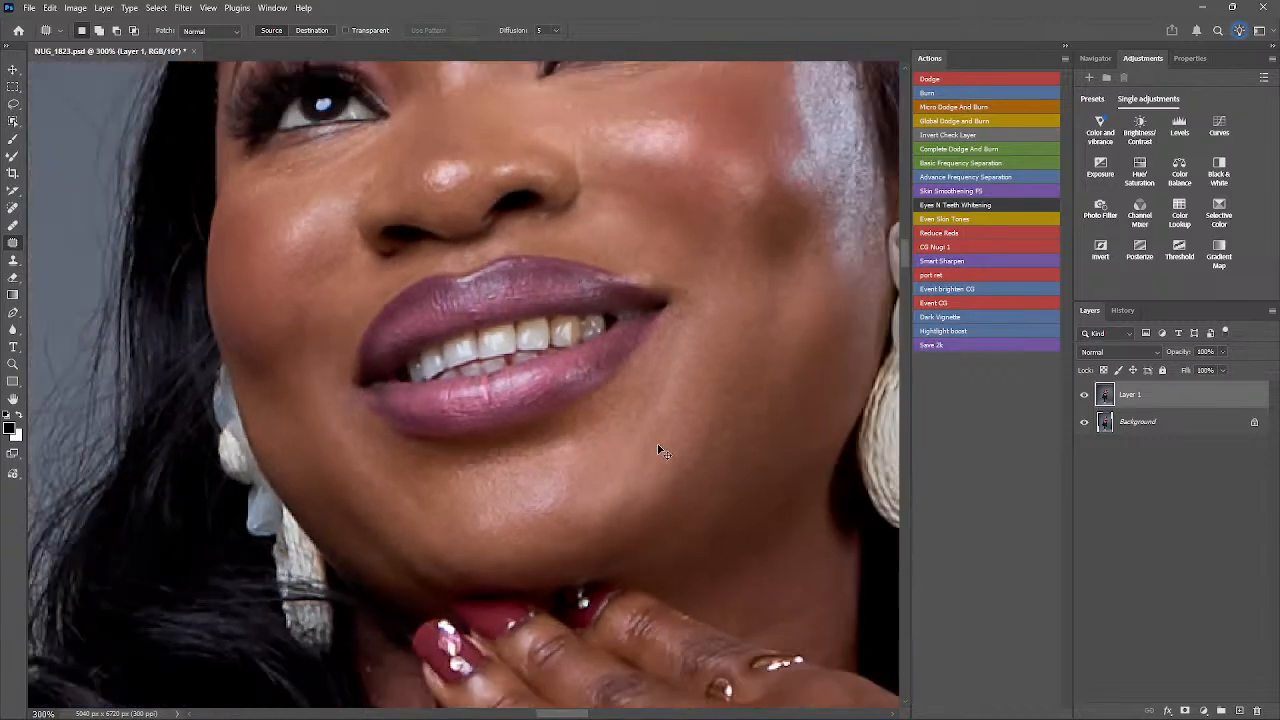
left_click_drag(668, 496, 638, 452)
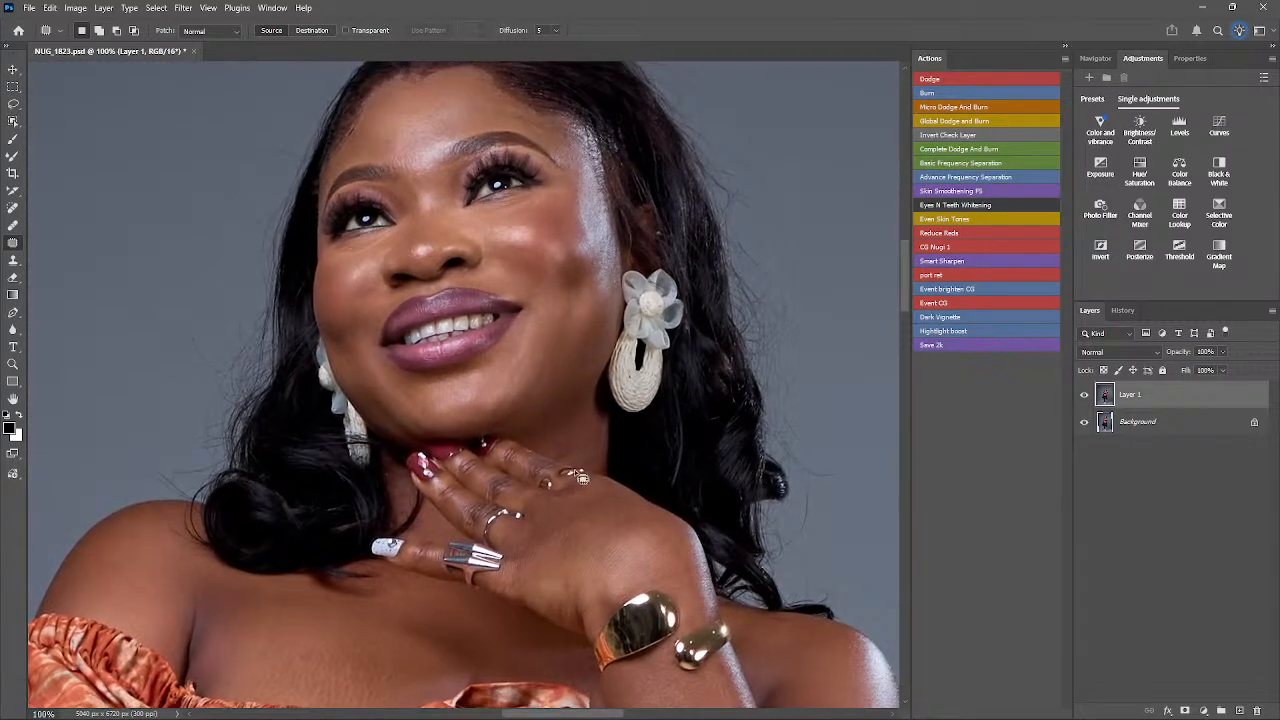
key("ctrl+plus")
left_click_drag(666, 590, 480, 285)
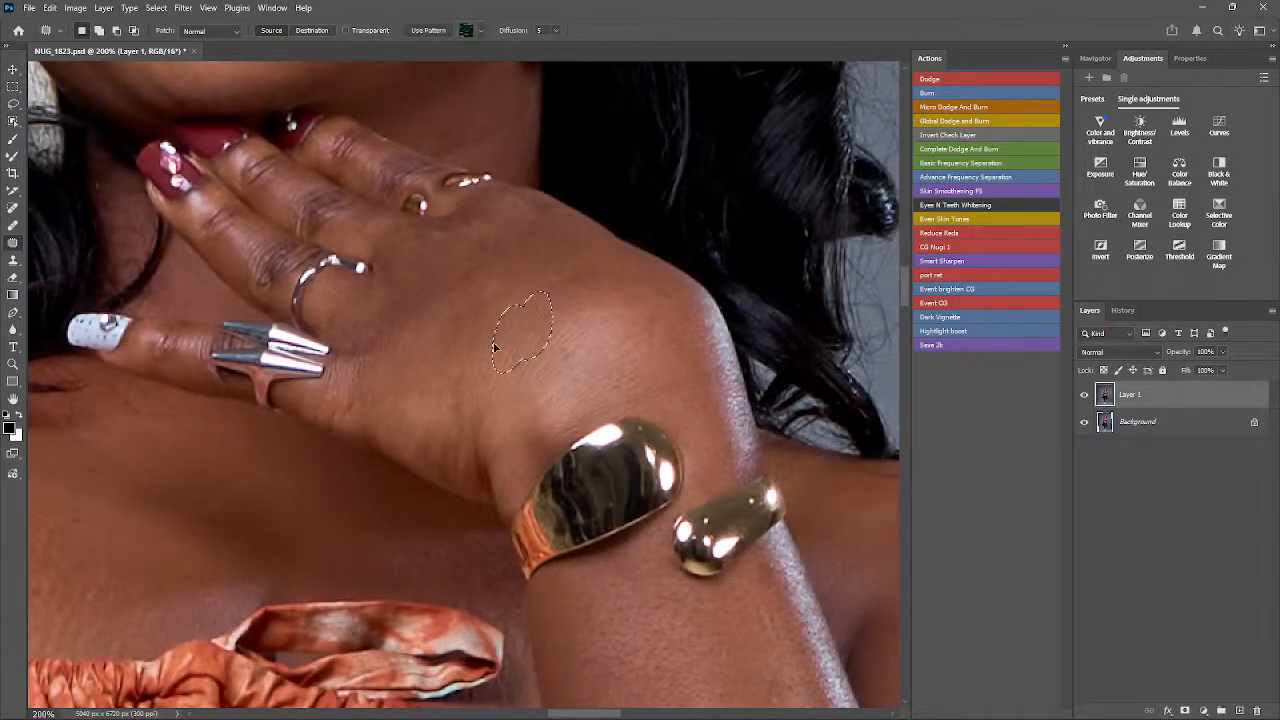
mouse_move(604, 338)
left_mouse_down()
mouse_move(580, 351)
mouse_move(665, 311)
left_mouse_up()
key("ctrl+d")
left_click_drag(590, 385, 671, 294)
left_click_drag(376, 326, 433, 316)
key("ctrl+d")
- Patch the blemishes on the chest above the neckline and on the shoulder farther from the raised forearm
left_click_drag(345, 386, 568, 372)
left_click_drag(493, 386, 488, 318)
left_click_drag(492, 340, 540, 350)
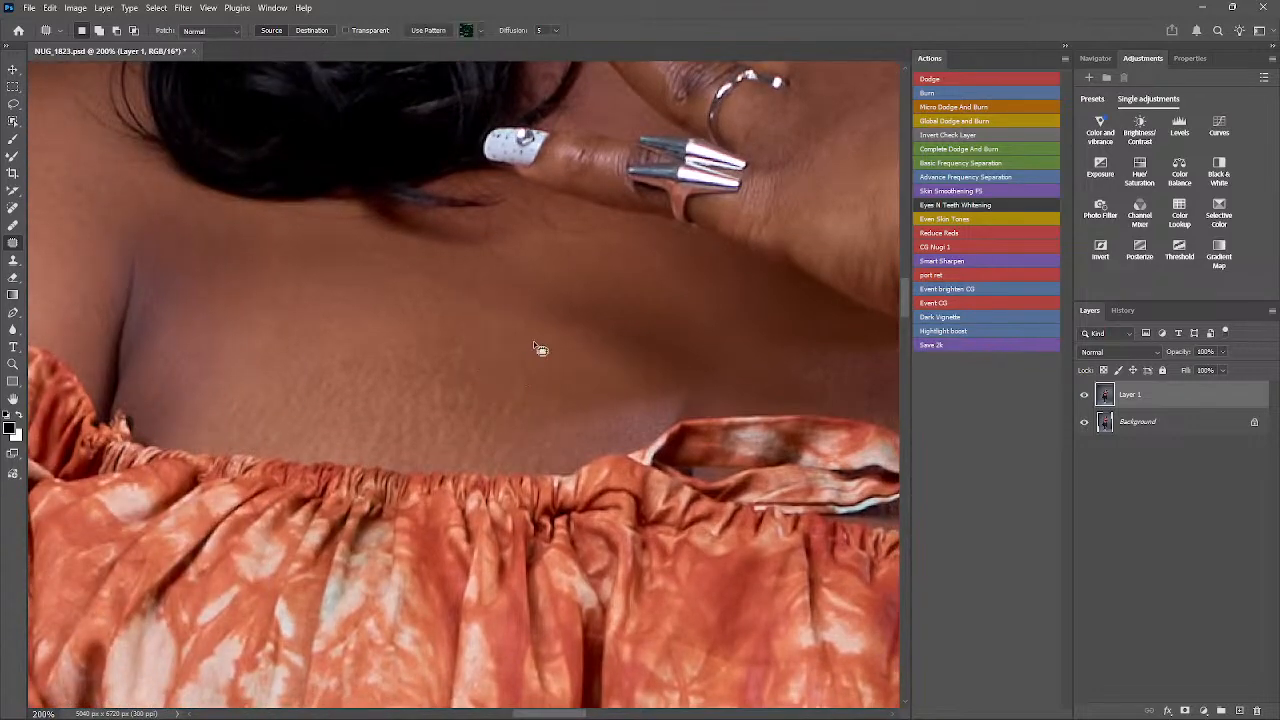
key("ctrl+d")
left_click_drag(612, 354, 606, 354)
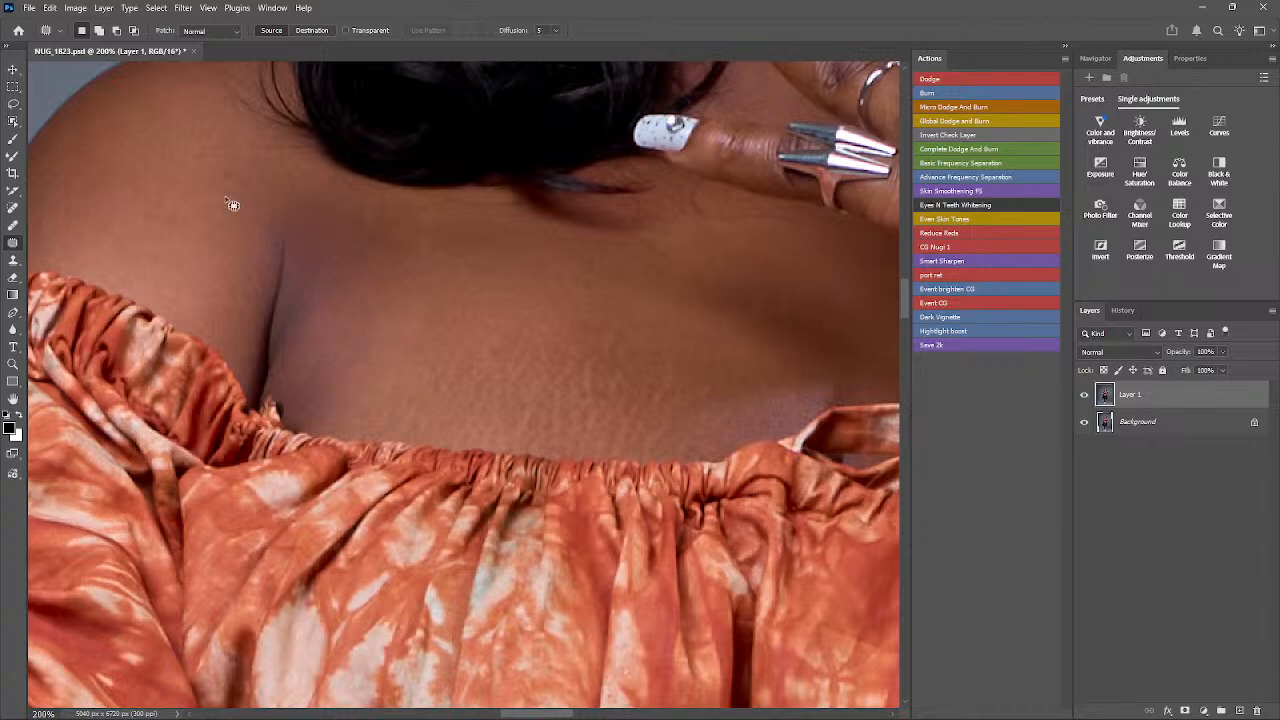
left_click_drag(252, 180, 194, 190)
key("ctrl+d")
left_click_drag(640, 248, 30, 239)
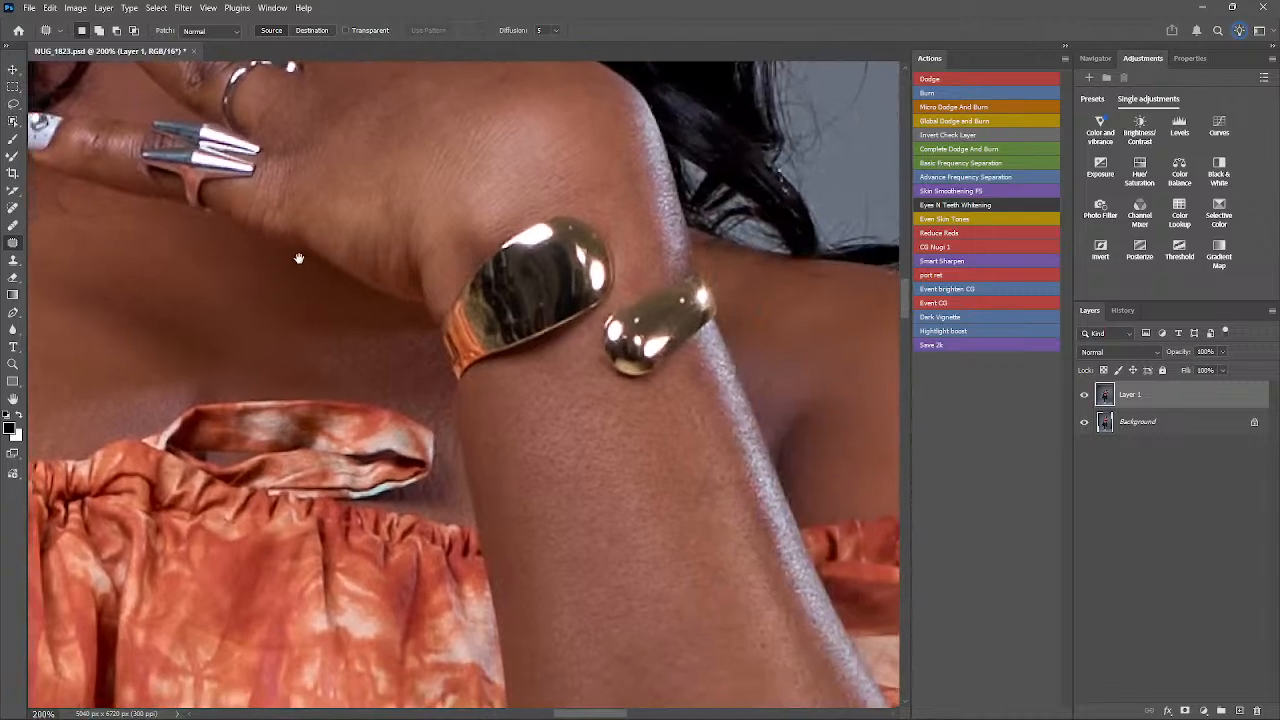
left_click_drag(108, 226, 284, 249)
mouse_move(214, 199)
left_mouse_down()
mouse_move(312, 222)
mouse_move(210, 190)
mouse_move(275, 264)
mouse_move(226, 283)
left_mouse_up()
key("ctrl+d")
- Patch the small marks on the bare shoulder behind the raised forearm and on the forearm just below the bracelets
left_click_drag(386, 302, 178, 220)
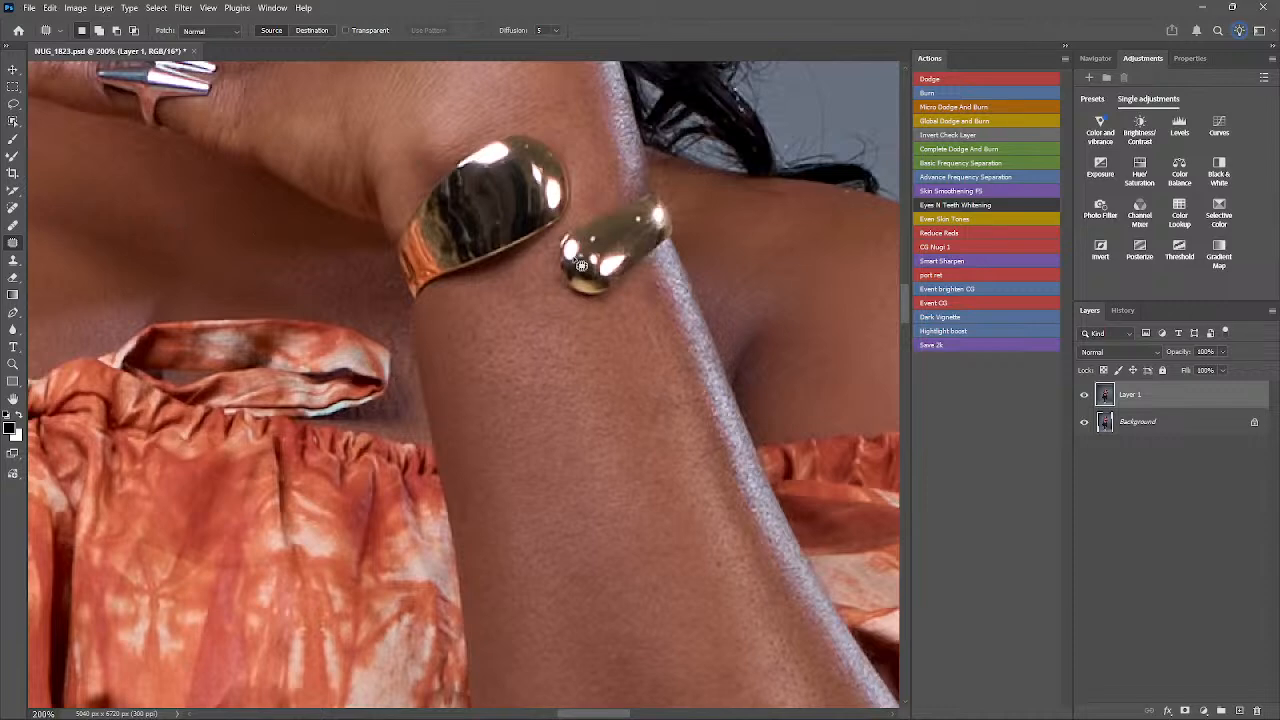
mouse_move(712, 310)
left_mouse_down()
mouse_move(527, 285)
mouse_move(551, 209)
mouse_move(508, 272)
left_mouse_up()
key("ctrl+d")
left_click_drag(531, 162, 716, 305)
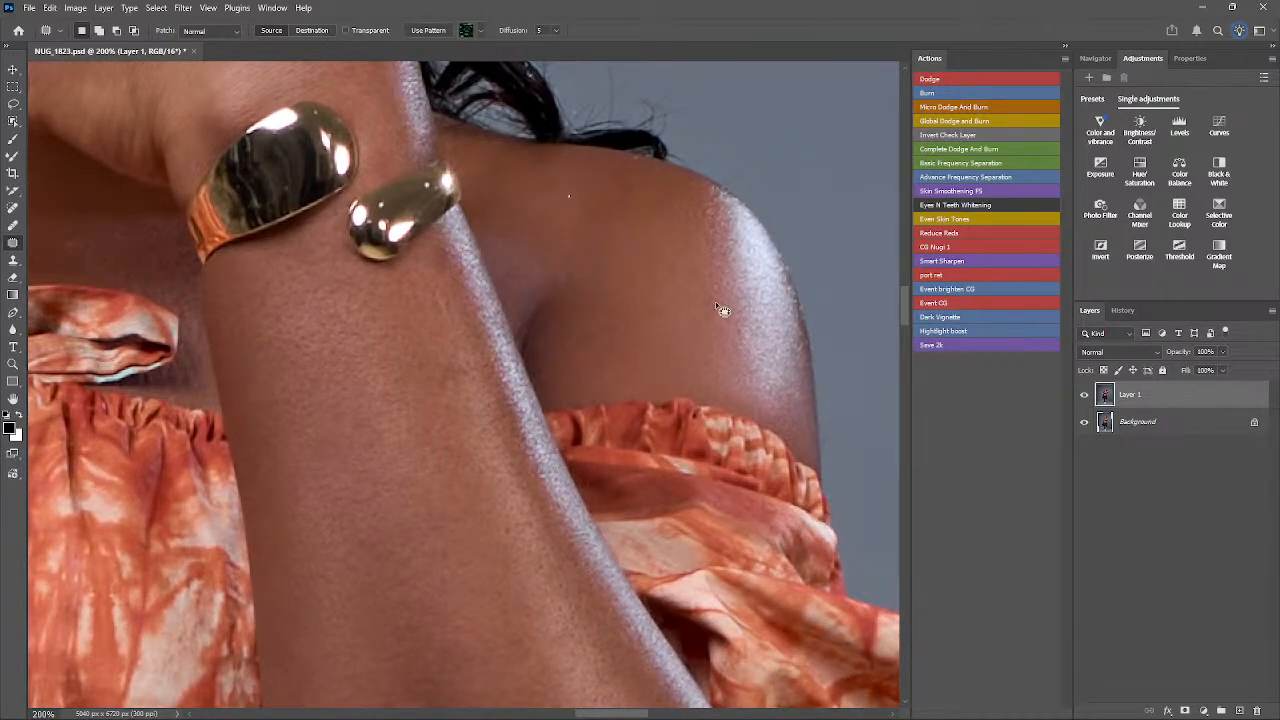
left_click_drag(447, 356, 462, 400)
key("ctrl+d")
key("ctrl+d")
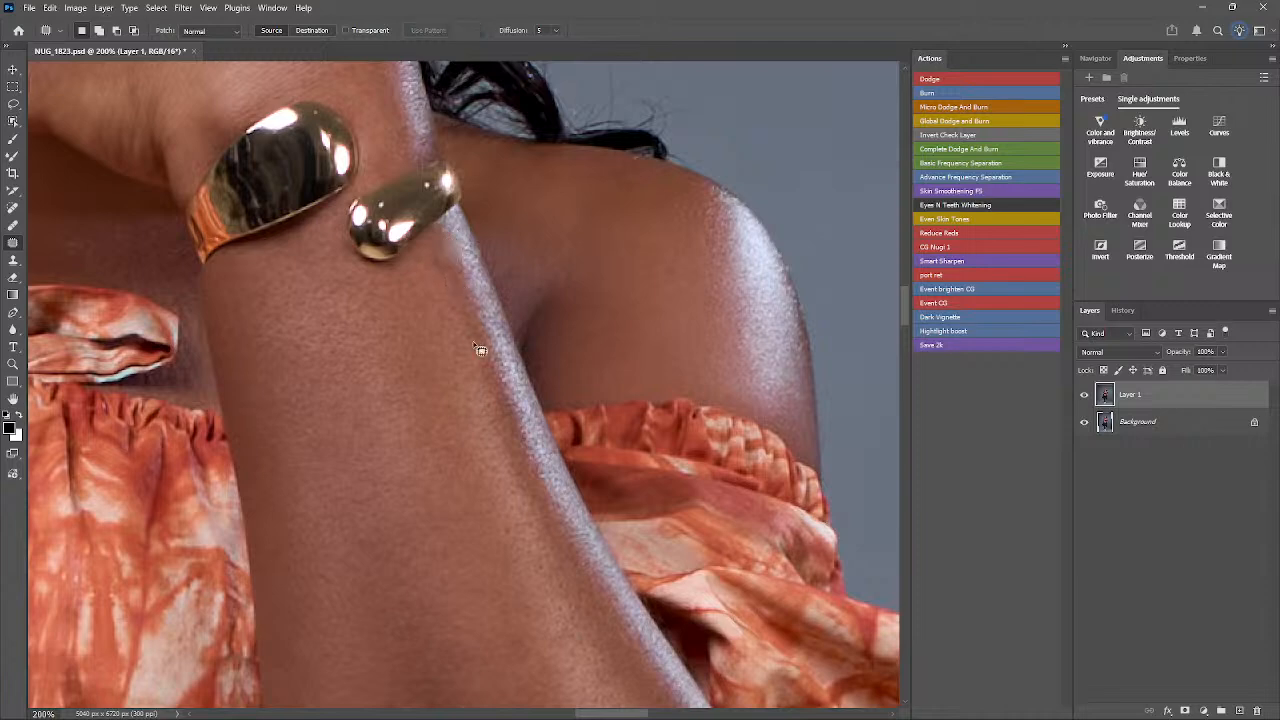
- Patch the dark spots along the middle of the raised forearm towards the elbow
scroll(480, 340, "down", 3)
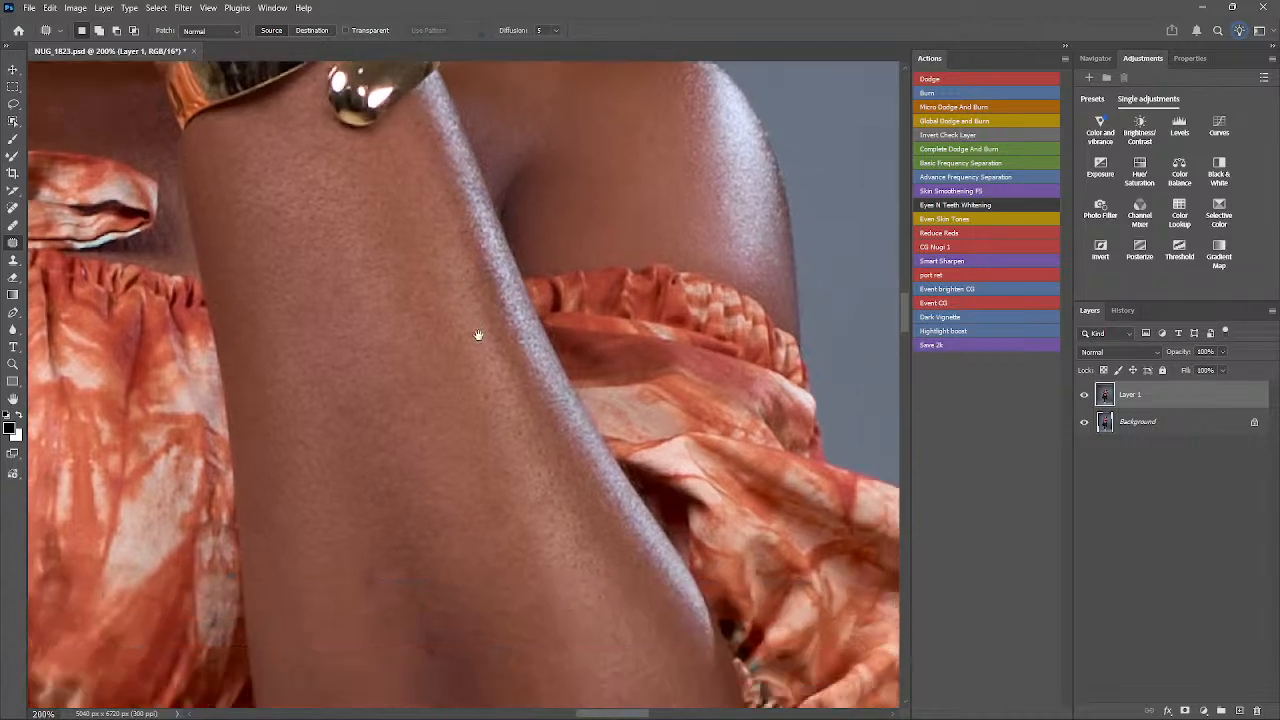
left_click_drag(350, 572, 355, 522)
scroll(420, 420, "down", 4)
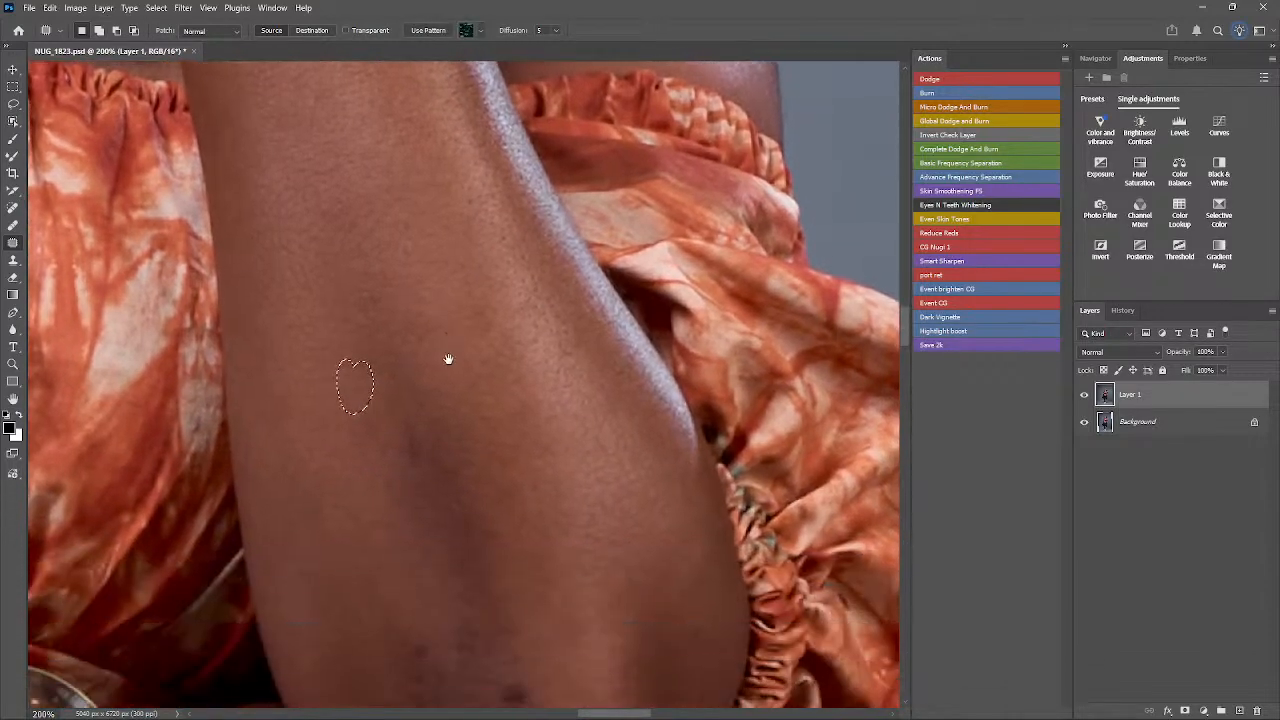
left_click_drag(398, 398, 394, 401)
mouse_move(399, 398)
left_mouse_down()
mouse_move(497, 466)
mouse_move(486, 352)
mouse_move(374, 280)
mouse_move(376, 230)
left_mouse_up()
left_click(345, 266)
scroll(414, 419, "down", 4)
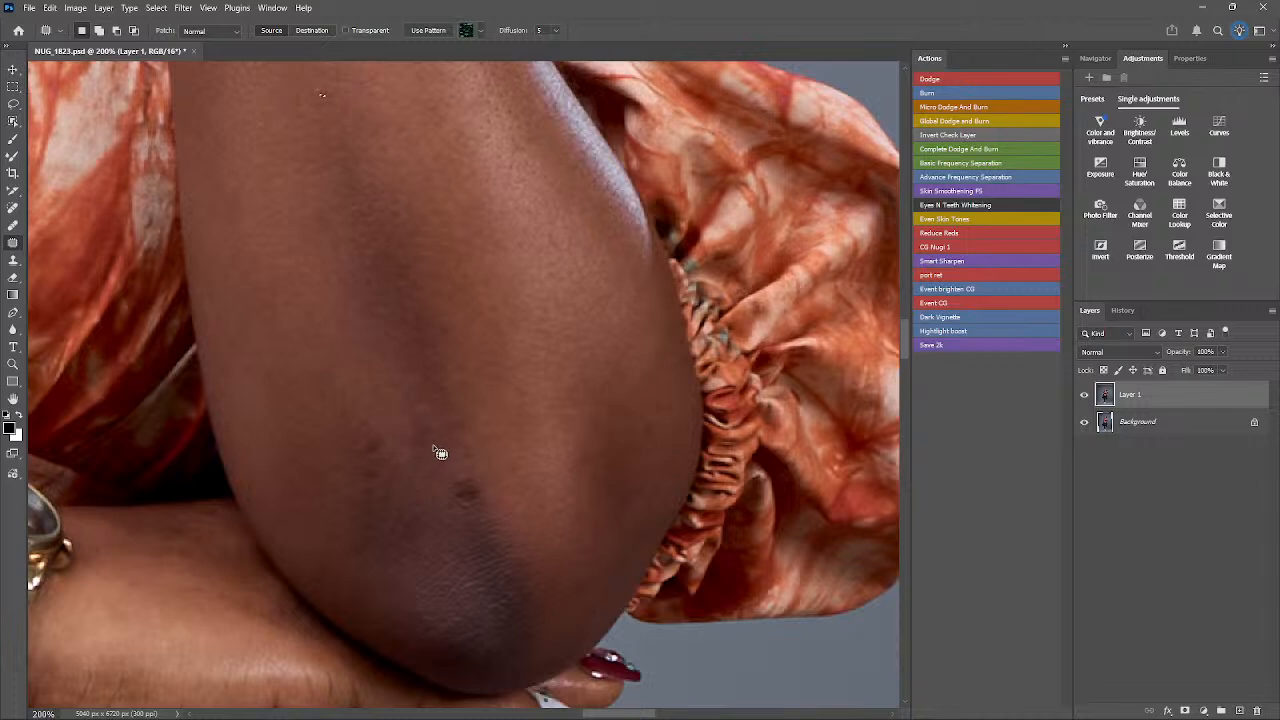
- Patch the dark spots and scar marks on the raised arm just above the darkened elbow skin
mouse_move(424, 420)
left_mouse_down()
mouse_move(411, 443)
mouse_move(424, 422)
left_mouse_up()
left_click_drag(420, 431, 402, 405)
left_click_drag(453, 466, 445, 420)
left_click_drag(345, 503, 362, 440)
left_click_drag(380, 463, 352, 406)
left_click_drag(346, 408, 362, 407)
left_click_drag(423, 530, 404, 530)
left_click_drag(410, 540, 422, 498)
key("ctrl+d")
- Patch the spots along the side of the raised arm's elbow next to the gathered sleeve
left_click_drag(652, 410, 655, 414)
left_click_drag(655, 420, 660, 400)
mouse_move(617, 494)
left_mouse_down()
mouse_move(591, 497)
mouse_move(623, 485)
left_mouse_up()
key("ctrl+d")
mouse_move(562, 522)
left_mouse_down()
mouse_move(632, 498)
mouse_move(622, 502)
left_mouse_up()
left_click_drag(625, 510, 635, 465)
key("ctrl+d")
left_click_drag(586, 588, 580, 598)
left_click_drag(566, 568, 562, 520)
key("ctrl+d")
- Patch the blemishes on the back of the supporting hand between the gold watch and the elbow
left_click_drag(454, 514, 554, 351)
mouse_move(256, 384)
left_mouse_down()
mouse_move(300, 378)
mouse_move(287, 346)
mouse_move(264, 342)
mouse_move(306, 346)
left_mouse_up()
key("ctrl+d")
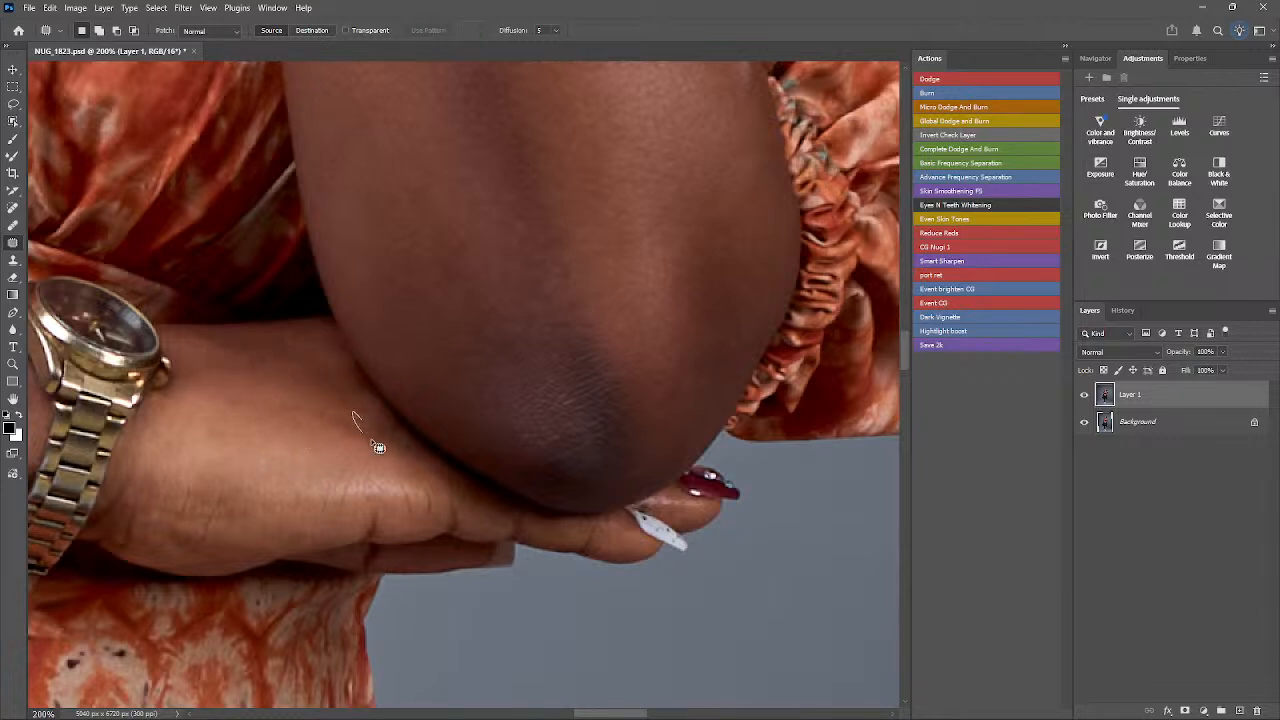
mouse_move(371, 440)
left_mouse_down()
mouse_move(346, 414)
mouse_move(292, 408)
left_mouse_up()
key("ctrl+d")
mouse_move(212, 445)
left_mouse_down()
mouse_move(227, 398)
mouse_move(329, 393)
left_mouse_up()
key("ctrl+d")
key("ctrl+d")
- Patch the spots along the folded horizontal forearm between its elbow and the gold watch
key("ctrl+minus")
mouse_move(200, 408)
left_mouse_down()
mouse_move(488, 434)
mouse_move(434, 384)
left_mouse_up()
left_click_drag(230, 350, 290, 388)
mouse_move(145, 240)
left_mouse_down()
mouse_move(157, 243)
mouse_move(142, 236)
left_mouse_up()
mouse_move(240, 399)
left_mouse_down()
mouse_move(253, 374)
mouse_move(310, 368)
left_mouse_up()
key("ctrl+d")
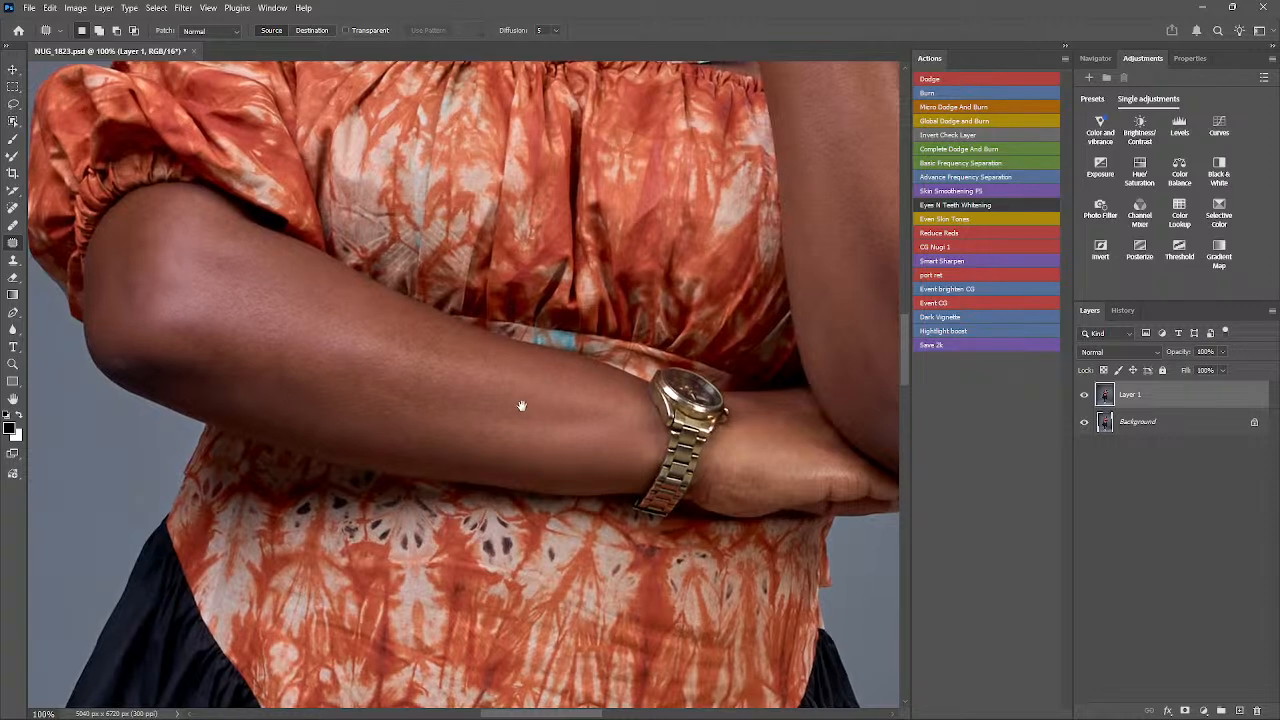
- Patch the stray hairs and uneven skin along the forehead hairline on the side nearer the large earring
left_click_drag(520, 409, 323, 354)
left_click_drag(604, 210, 536, 623)
left_click_drag(460, 247, 506, 383)
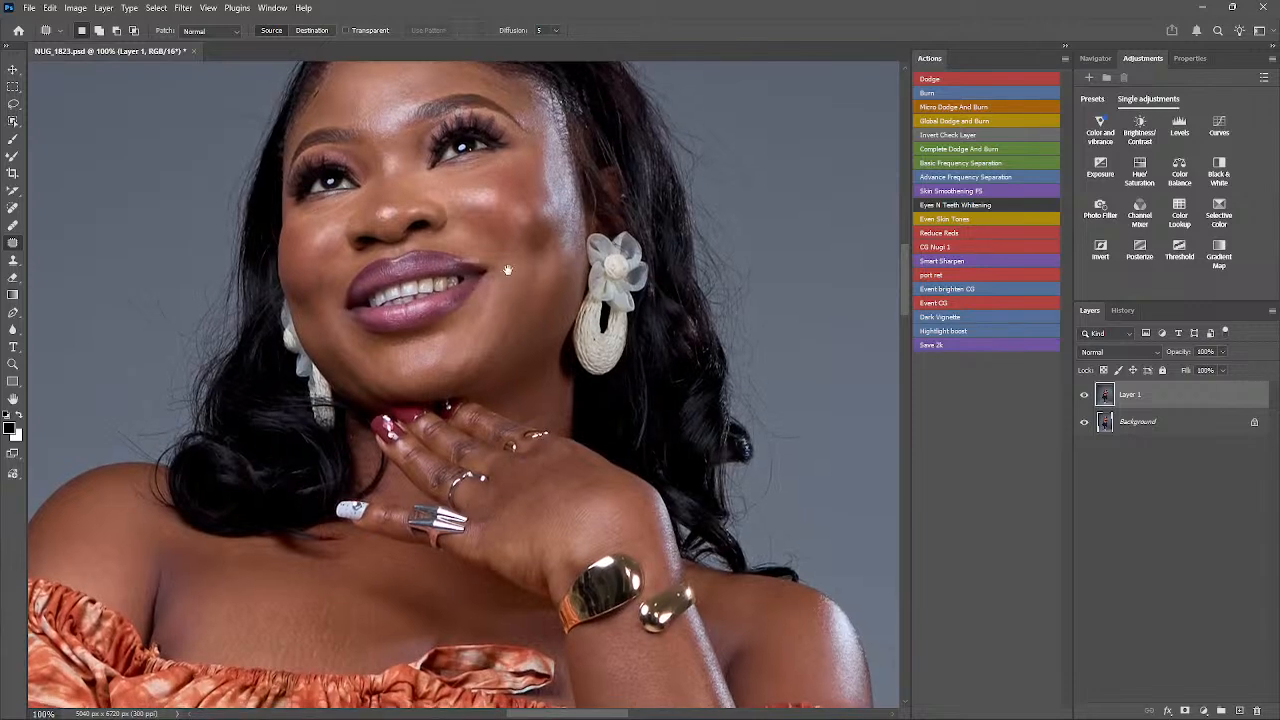
left_click_drag(507, 245, 520, 334)
key("ctrl+minus")
key("ctrl+plus")
key("ctrl+plus")
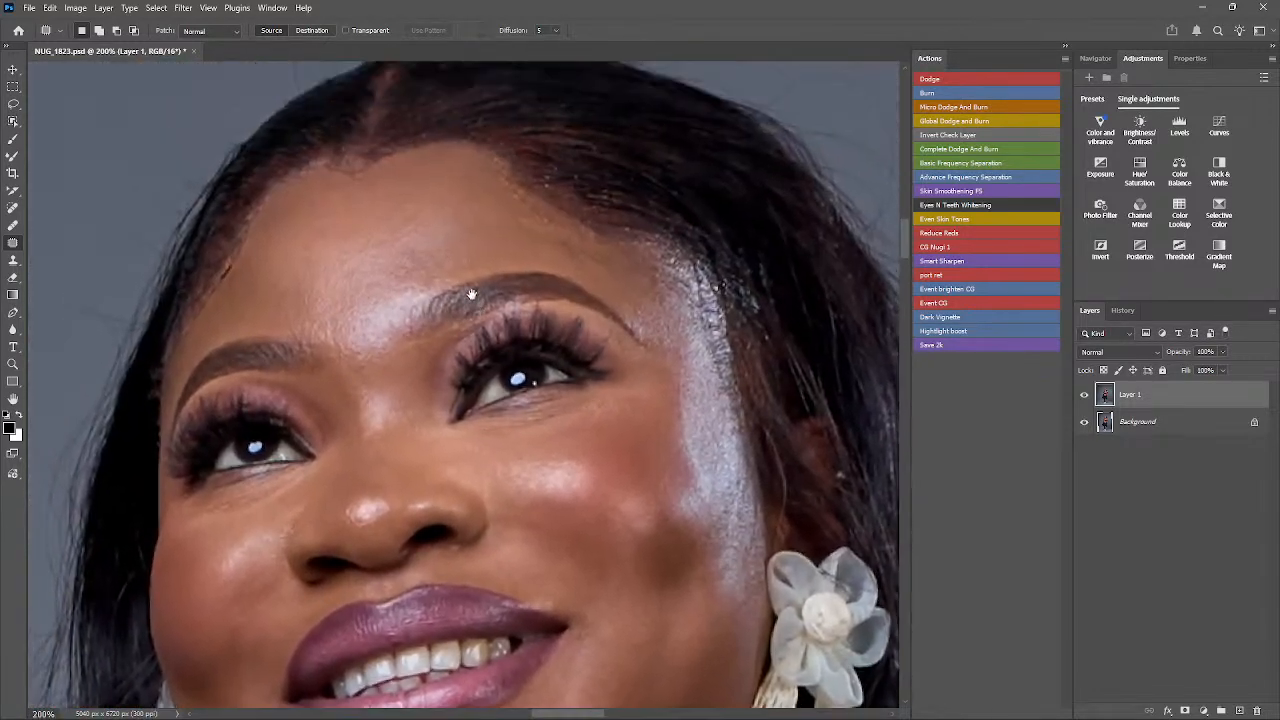
left_click_drag(472, 294, 466, 283)
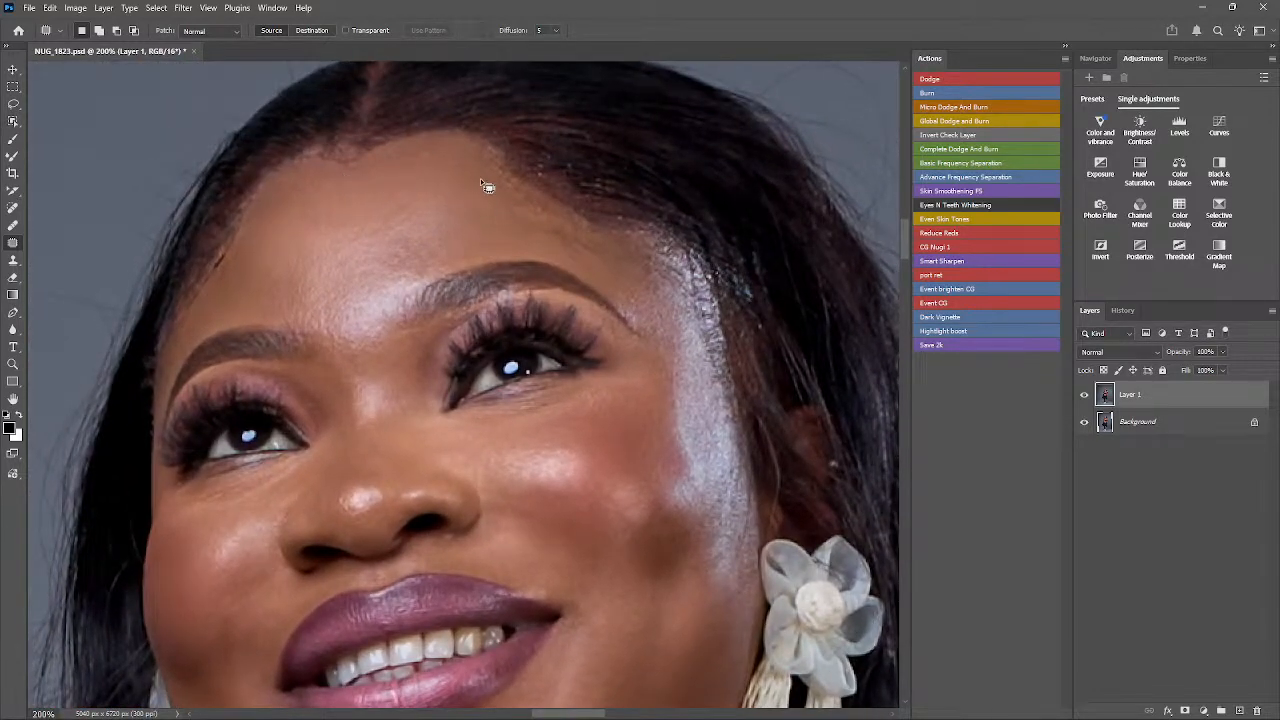
mouse_move(546, 204)
left_mouse_down()
mouse_move(521, 229)
mouse_move(517, 219)
left_mouse_up()
left_click_drag(518, 219, 456, 214)
left_click_drag(585, 241, 543, 236)
left_click_drag(628, 262, 630, 269)
key("ctrl+d")
key("ctrl+z")
key("ctrl+d")
- Try to patch the stray hairs along the temple hairline on the side farther from the large earring
mouse_move(208, 270)
left_mouse_down()
mouse_move(182, 324)
mouse_move(216, 262)
mouse_move(243, 271)
mouse_move(236, 258)
mouse_move(276, 257)
mouse_move(211, 257)
mouse_move(154, 366)
mouse_move(209, 289)
mouse_move(144, 373)
mouse_move(186, 330)
left_mouse_up()
key("ctrl+d")
key("z")
left_click(231, 269)
key("ctrl+z")
key("ctrl+z")
key("ctrl+z")
key("ctrl+z")
key("ctrl+z")
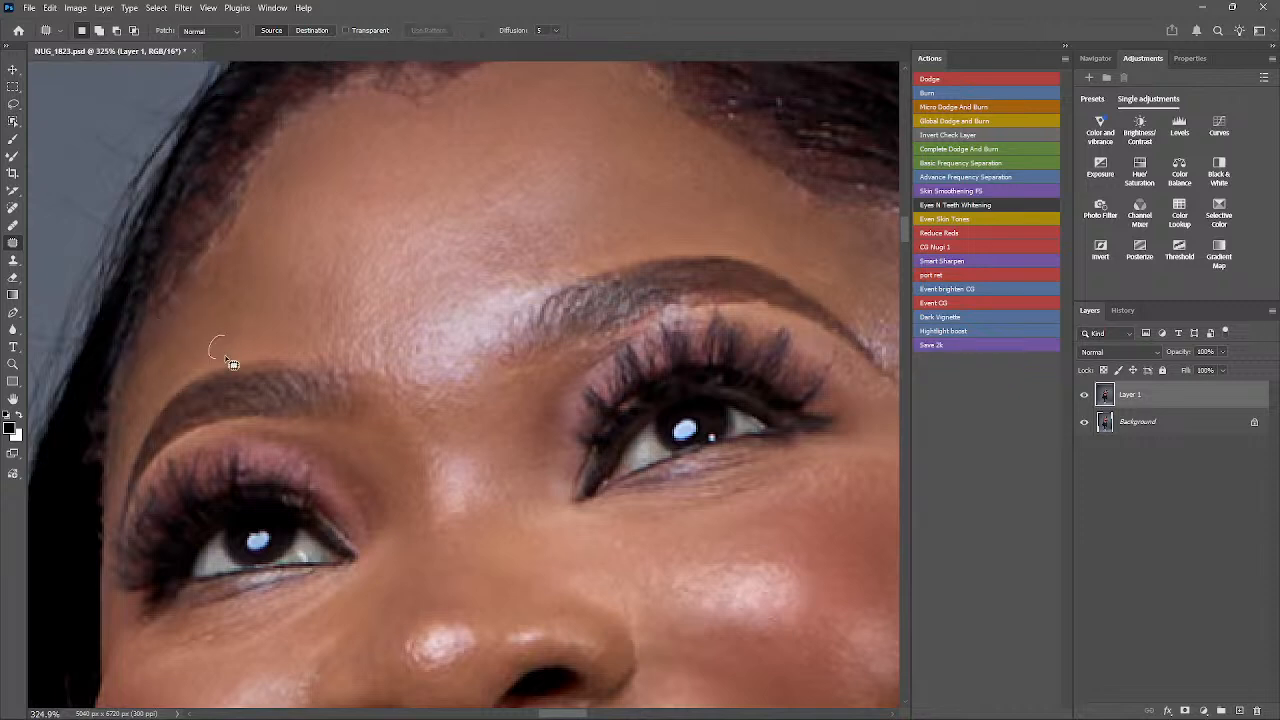
key("ctrl+z")
- Patch the marks at the temple farther from the large earring and along the hairline at the top of the forehead
left_click_drag(218, 274, 262, 266)
key("ctrl+d")
left_click_drag(394, 122, 457, 134)
key("ctrl+d")
left_click_drag(466, 200, 416, 329)
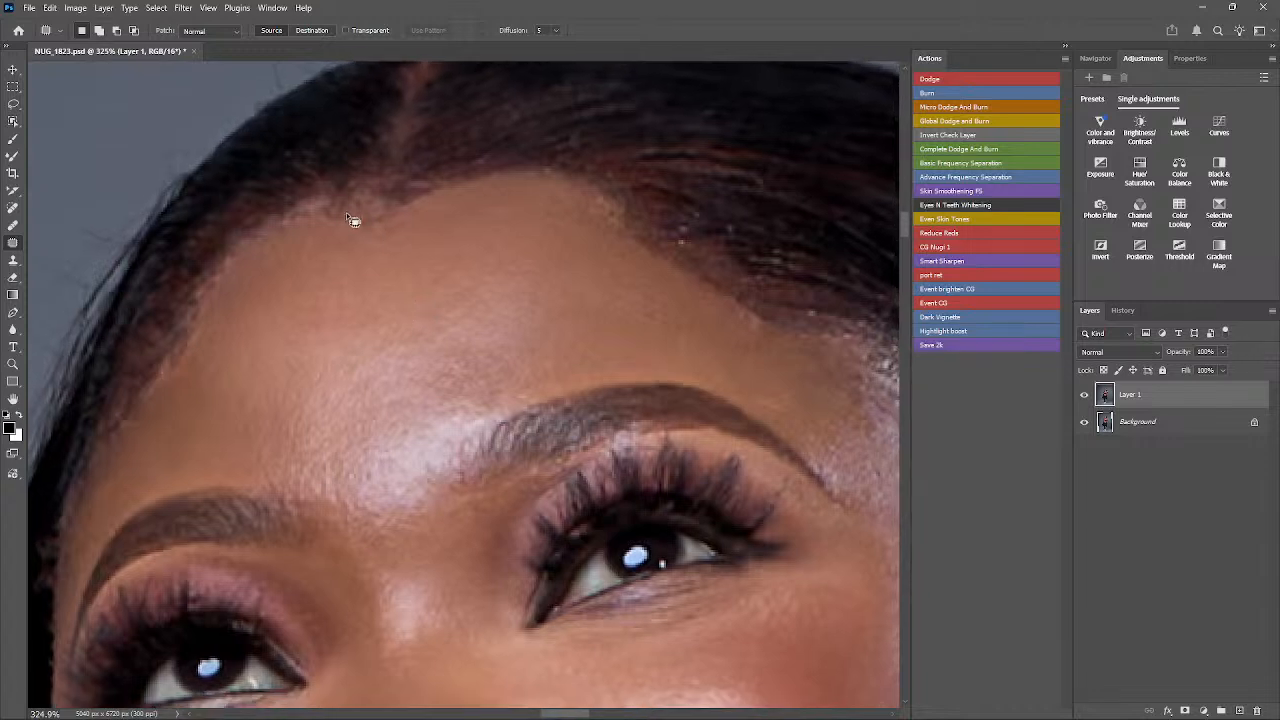
mouse_move(329, 216)
left_mouse_down()
mouse_move(352, 238)
mouse_move(316, 236)
mouse_move(400, 220)
left_mouse_up()
key("ctrl+d")
key("ctrl+d")
left_click_drag(398, 226, 414, 237)
key("ctrl+d")
- Patch the blemishes down the middle of the front leg's shin below the knee
key("z")
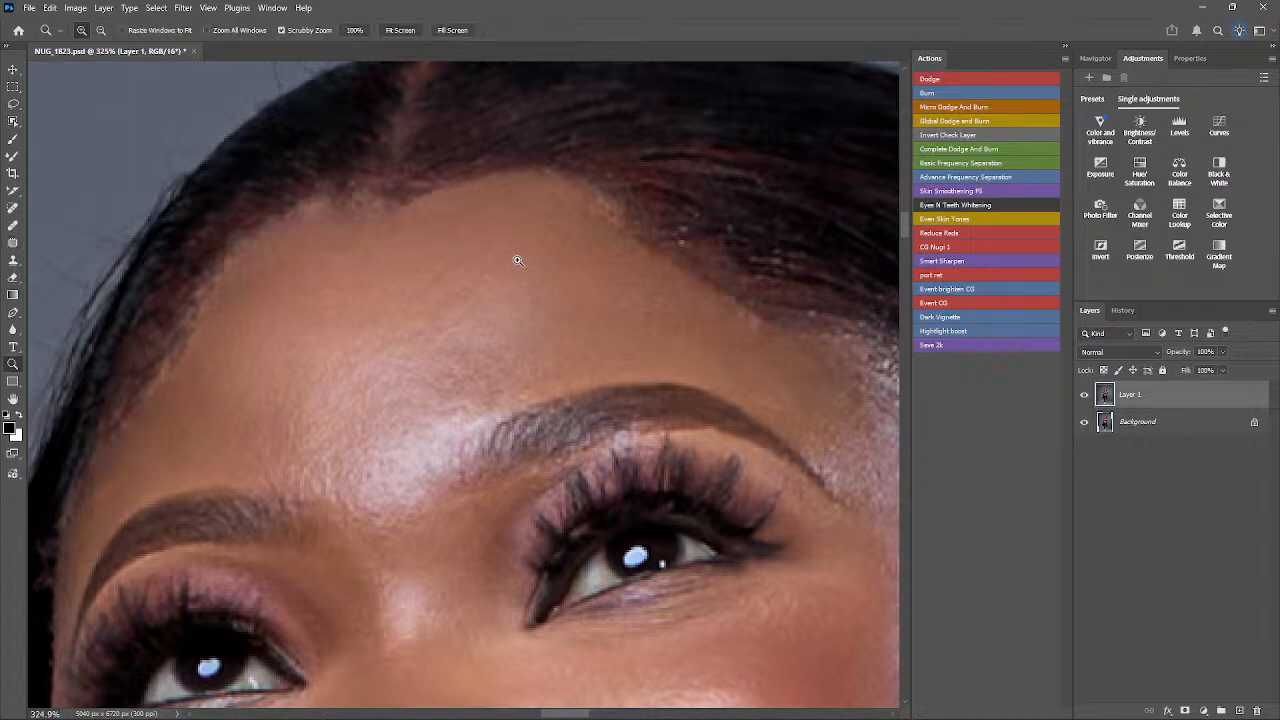
left_click_drag(517, 259, 325, 300)
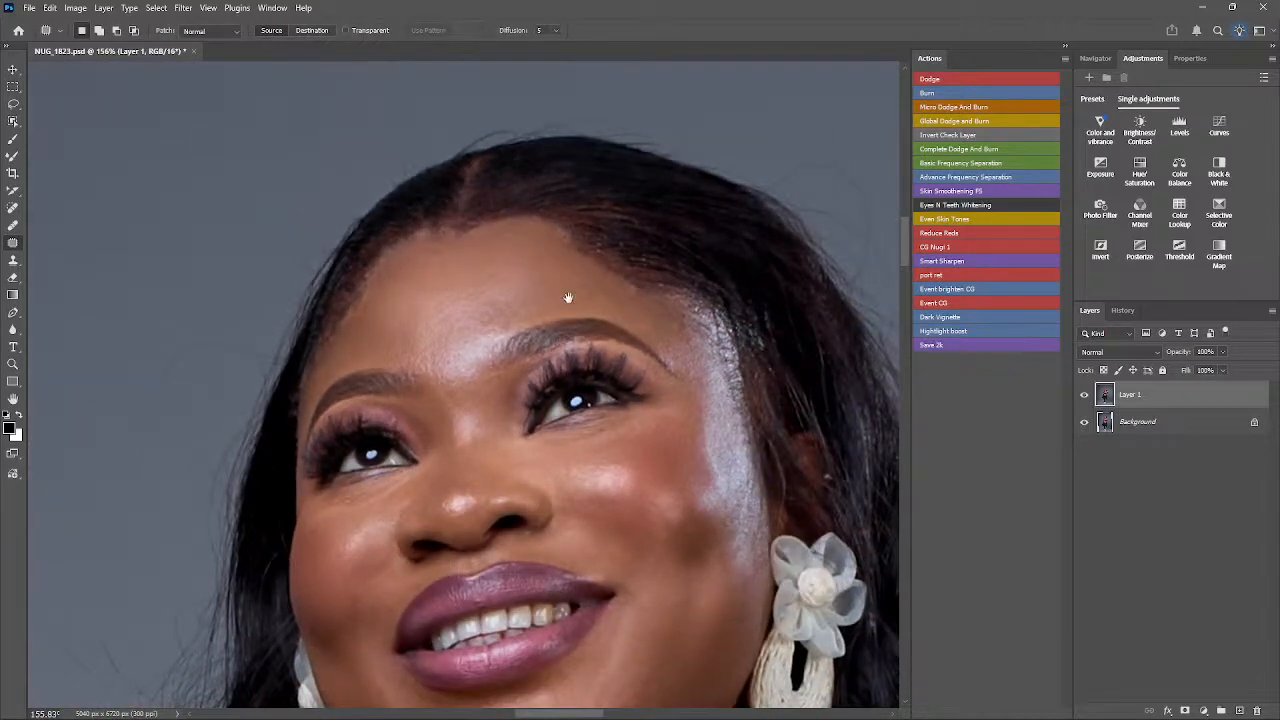
key("z")
left_click_drag(566, 299, 291, 300)
left_click_drag(603, 602, 480, 249)
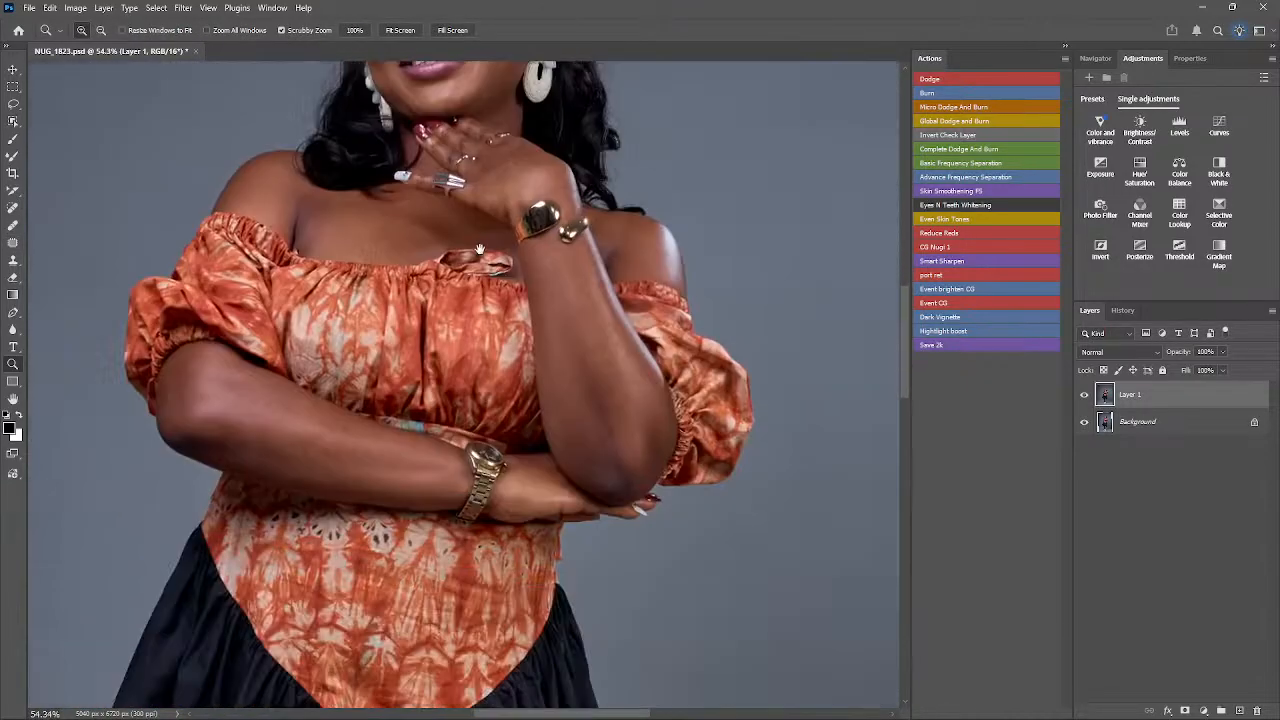
scroll(469, 271, "down", 15)
mouse_move(480, 331)
left_mouse_down()
mouse_move(519, 309)
mouse_move(460, 290)
left_mouse_up()
key("j")
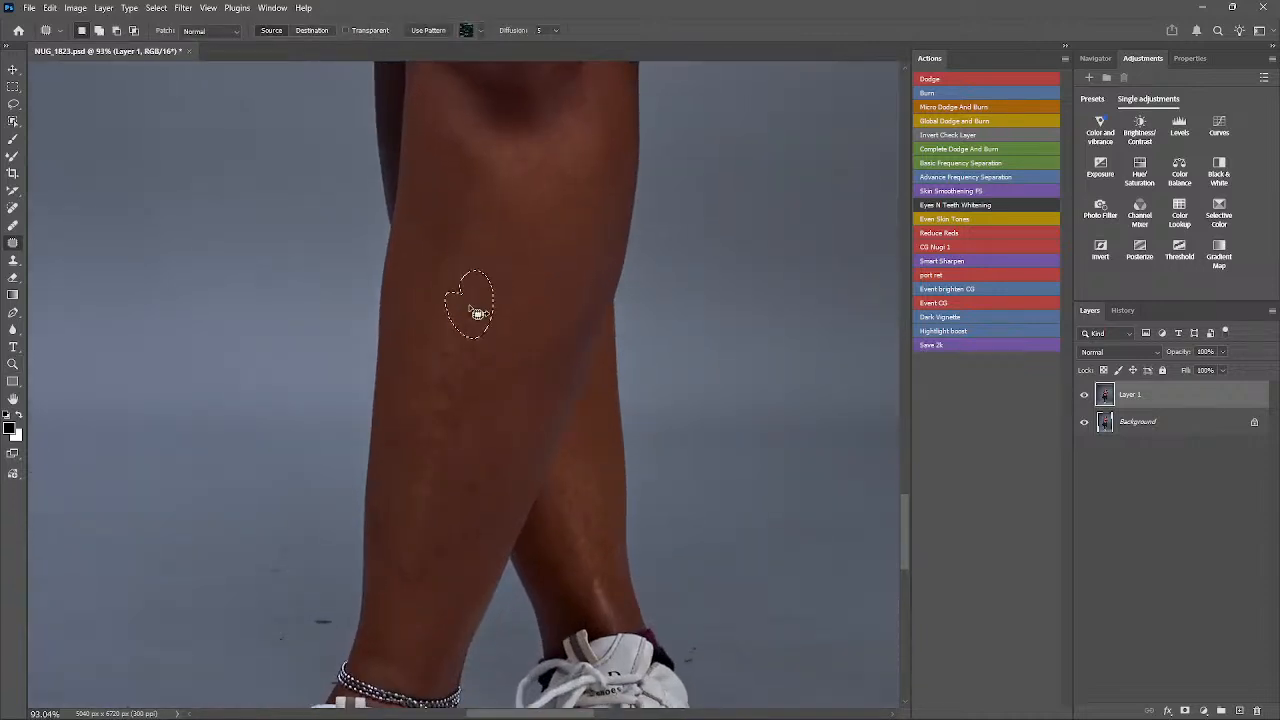
left_click_drag(471, 353, 458, 338)
left_click_drag(452, 349, 467, 317)
mouse_move(429, 368)
left_mouse_down()
mouse_move(444, 468)
mouse_move(450, 365)
left_mouse_up()
left_click_drag(437, 394, 454, 343)
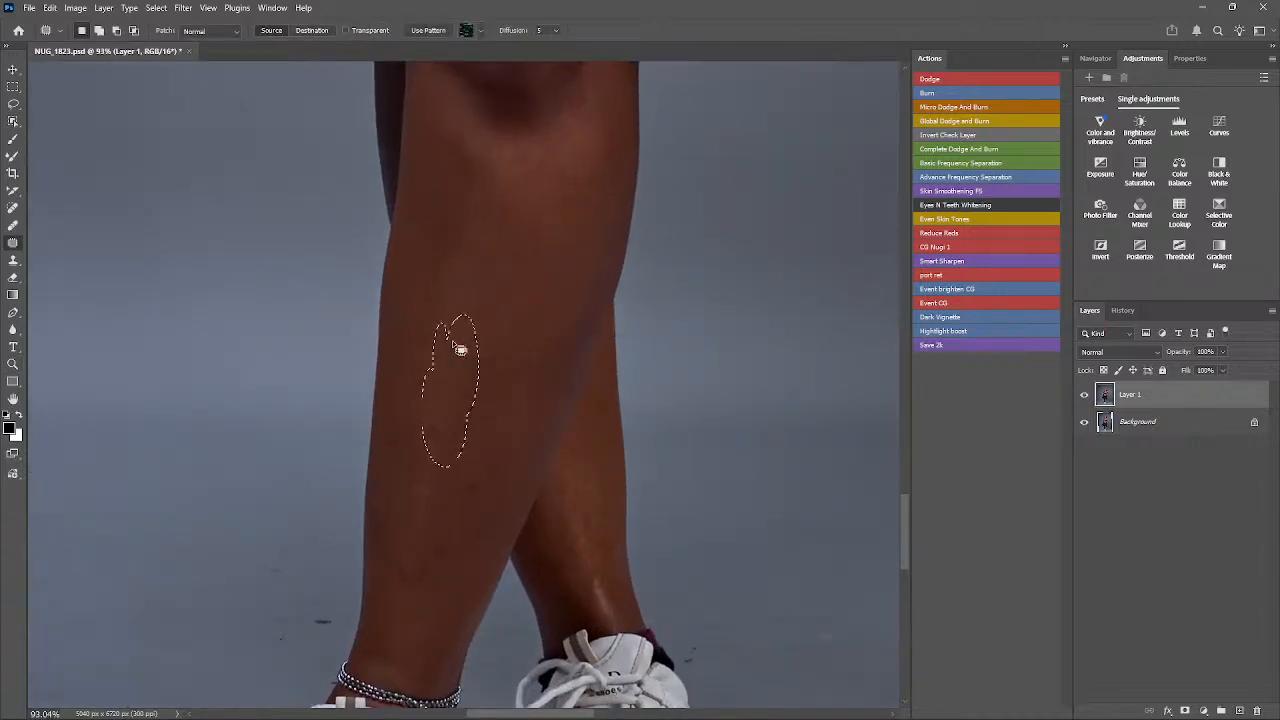
- Patch the spots along the outer edge and lower part of the front shin, and the marks just below the knee
mouse_move(403, 379)
left_mouse_down()
mouse_move(424, 396)
mouse_move(410, 366)
left_mouse_up()
left_click_drag(408, 390, 414, 350)
left_click_drag(438, 418, 462, 400)
key("ctrl+d")
mouse_move(416, 446)
left_mouse_down()
mouse_move(420, 398)
mouse_move(432, 408)
left_mouse_up()
left_click_drag(432, 408, 459, 349)
mouse_move(562, 165)
left_mouse_down()
mouse_move(578, 196)
mouse_move(566, 166)
left_mouse_up()
left_click_drag(586, 218, 581, 228)
- Patch the dark marks on the studio floor beside the anklet leg and between the two sneakers
left_click_drag(544, 386, 404, 300)
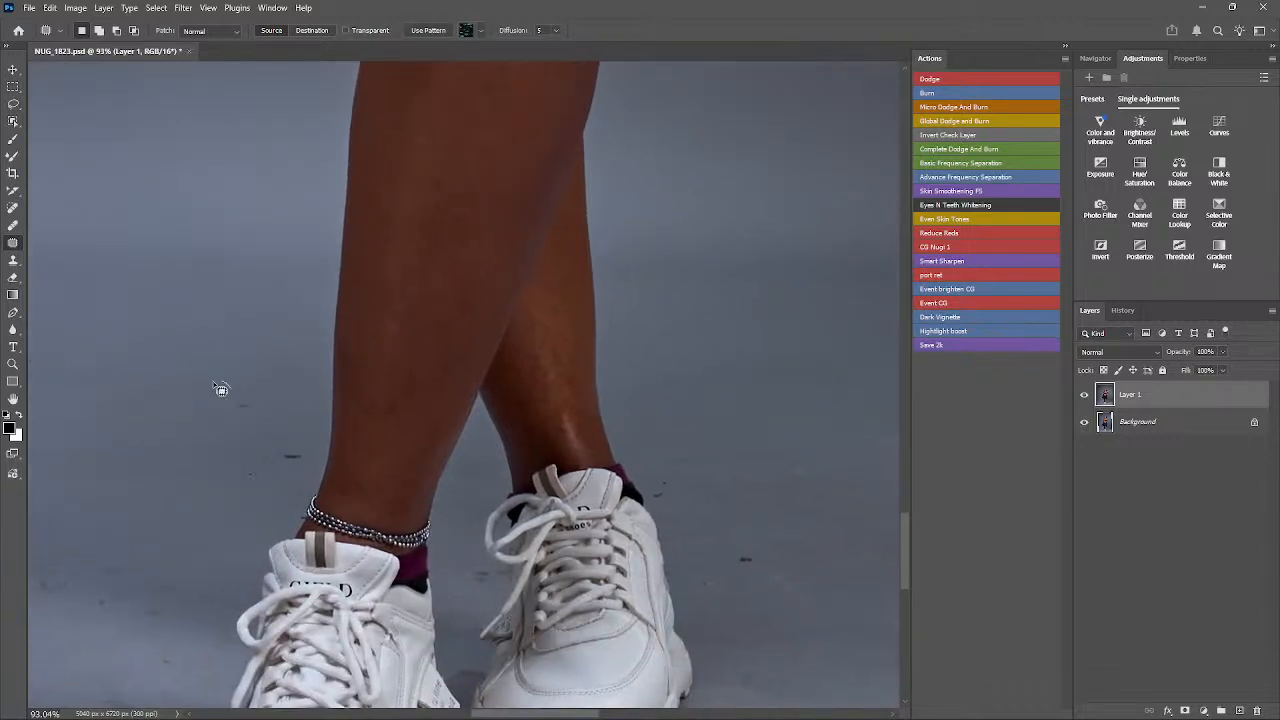
mouse_move(213, 385)
left_mouse_down()
mouse_move(237, 383)
mouse_move(156, 436)
left_mouse_up()
mouse_move(491, 527)
left_mouse_down()
mouse_move(311, 409)
mouse_move(318, 465)
mouse_move(290, 400)
mouse_move(300, 355)
left_mouse_up()
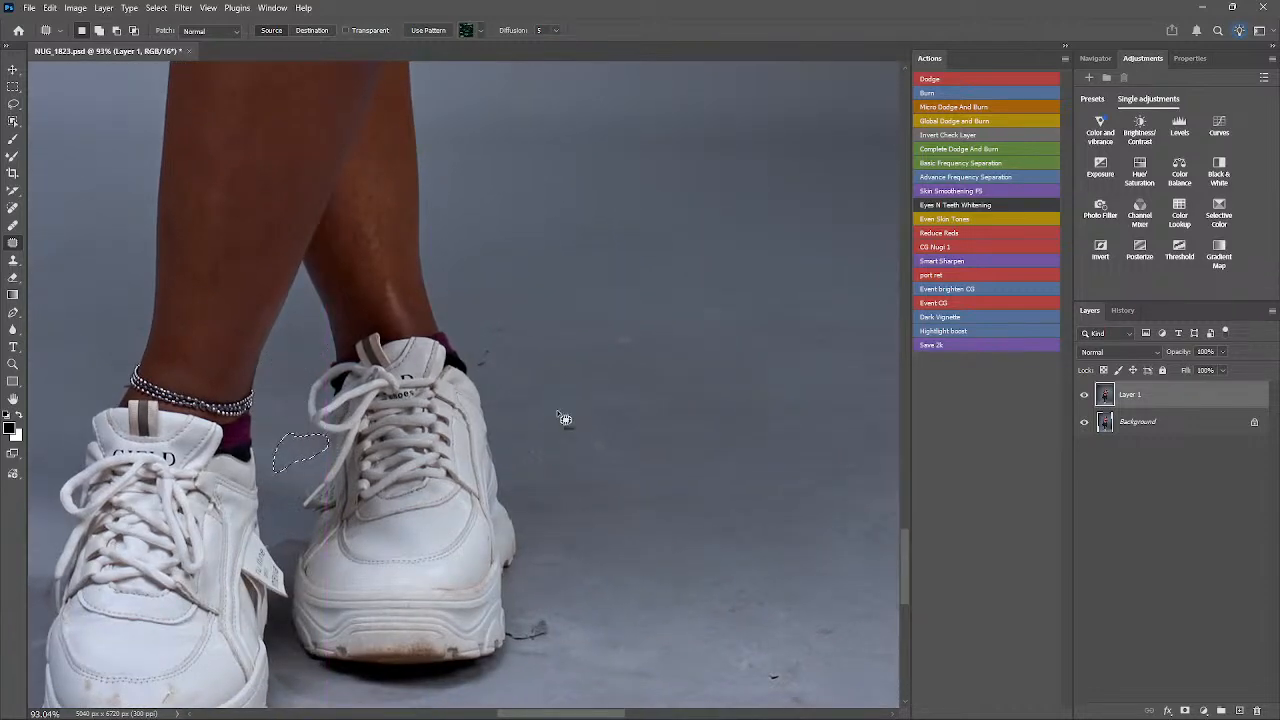
- Patch the specks and the crack on the studio floor along the outer side of the rear sneaker
mouse_move(556, 410)
left_mouse_down()
mouse_move(560, 434)
mouse_move(482, 338)
left_mouse_up()
mouse_move(488, 346)
left_mouse_down()
mouse_move(618, 320)
mouse_move(640, 296)
left_mouse_up()
mouse_move(668, 337)
left_mouse_down()
mouse_move(565, 446)
mouse_move(599, 457)
mouse_move(574, 474)
left_mouse_up()
left_click_drag(598, 470, 650, 446)
left_click_drag(583, 548, 521, 388)
mouse_move(483, 451)
left_mouse_down()
mouse_move(458, 462)
mouse_move(504, 503)
mouse_move(525, 402)
mouse_move(543, 489)
mouse_move(587, 433)
mouse_move(566, 450)
left_mouse_up()
left_click_drag(560, 485, 621, 411)
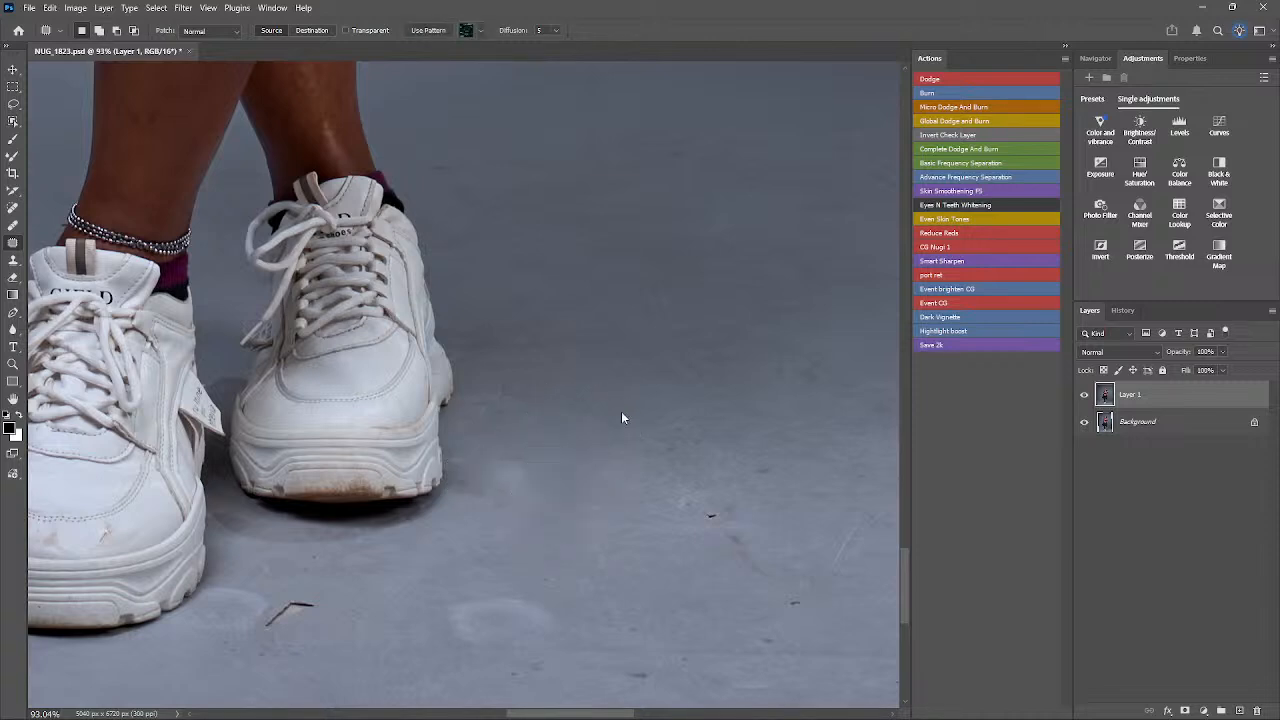
- Patch the dark chips on the studio floor beside the rear sneaker and the crack in front of it
left_click_drag(700, 428, 700, 450)
left_click_drag(705, 460, 740, 378)
left_click_drag(256, 612, 314, 576)
left_click_drag(315, 608, 368, 614)
left_click_drag(245, 580, 230, 584)
left_click_drag(254, 630, 250, 580)
left_click_drag(236, 608, 321, 610)
- Patch the pale blotches on the floor in front of and just beside the rear sneaker
mouse_move(455, 574)
left_mouse_down()
mouse_move(584, 639)
mouse_move(570, 565)
left_mouse_up()
left_click_drag(488, 606, 640, 548)
left_click_drag(628, 535, 635, 545)
left_click_drag(608, 441, 375, 386)
left_click_drag(264, 366, 322, 433)
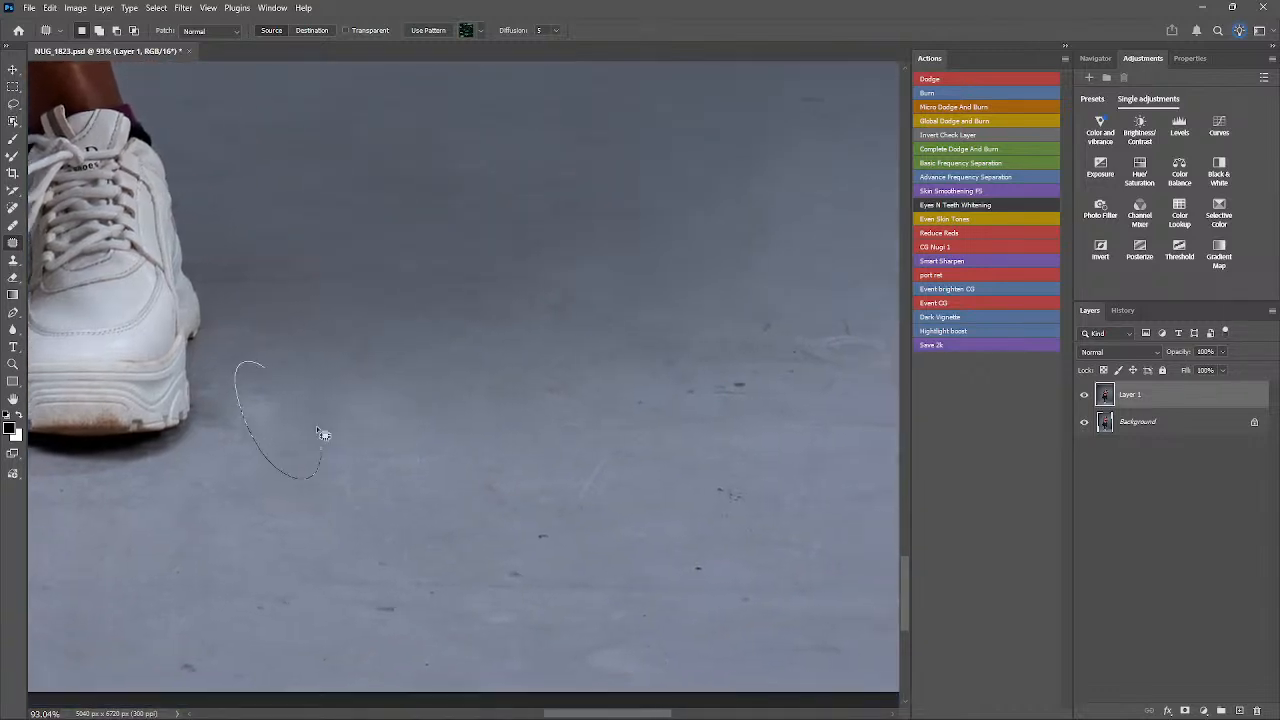
- Patch the white scratch and the scattered dark specks on the floor farther out from the rear sneaker
mouse_move(540, 441)
left_mouse_down()
mouse_move(562, 422)
mouse_move(486, 506)
left_mouse_up()
mouse_move(481, 544)
left_mouse_down()
mouse_move(498, 585)
mouse_move(537, 496)
left_mouse_up()
left_click_drag(537, 529, 356, 556)
mouse_move(500, 545)
left_mouse_down()
mouse_move(321, 579)
mouse_move(327, 522)
mouse_move(286, 552)
mouse_move(300, 535)
left_mouse_up()
left_click_drag(290, 560, 338, 462)
left_click_drag(159, 617, 166, 632)
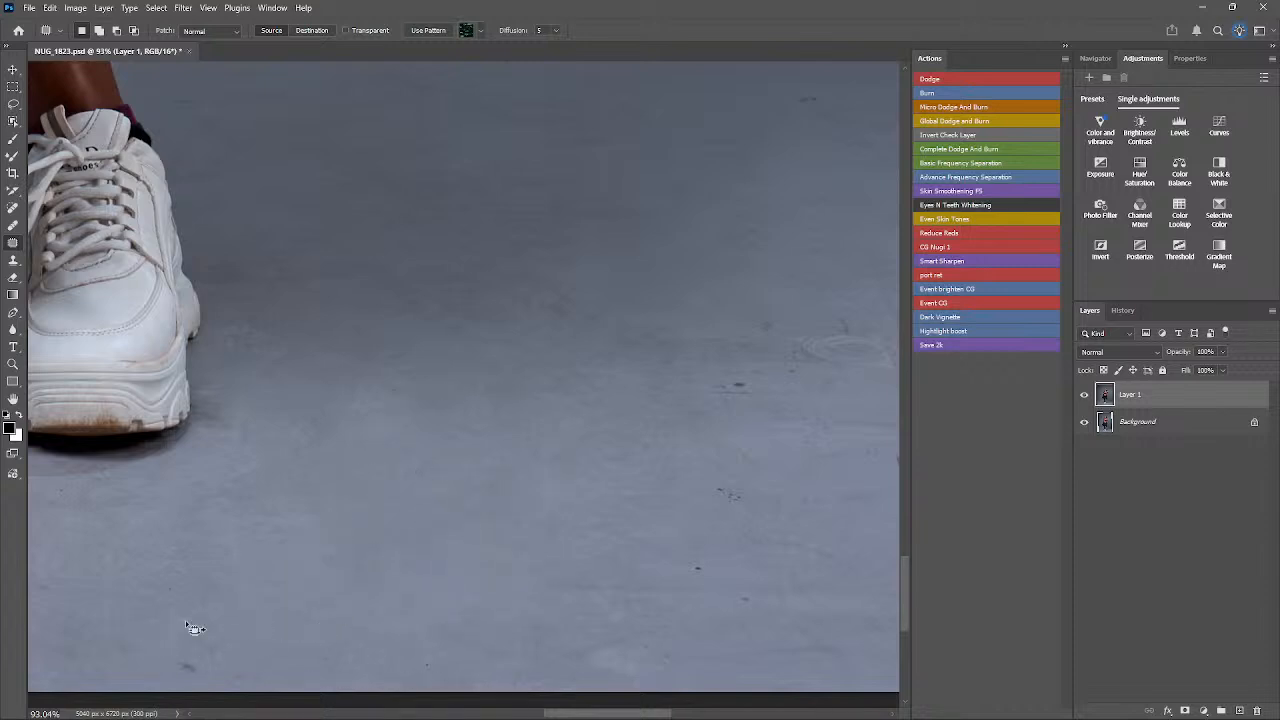
- Patch the marks along the photo's bottom edge in front of the sneakers and on the floor just beyond
key("z")
left_click(346, 552, "alt")
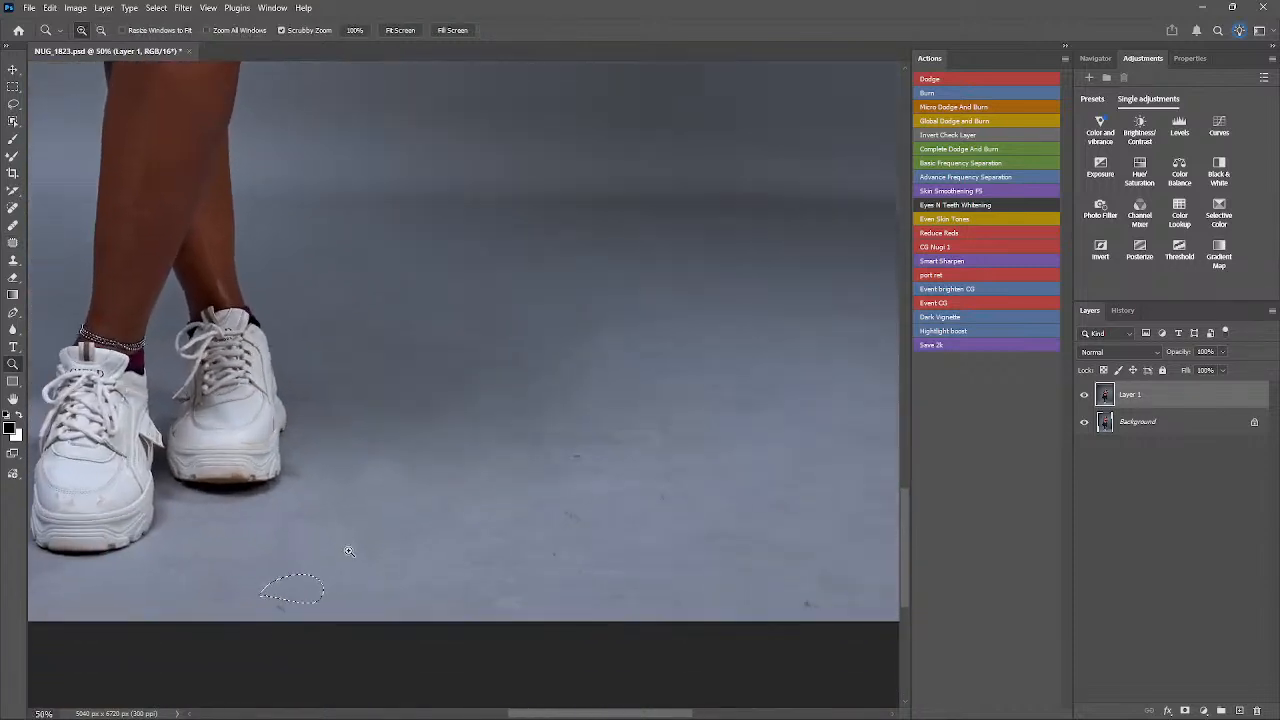
key("j")
mouse_move(284, 548)
left_mouse_down()
mouse_move(388, 545)
mouse_move(370, 538)
left_mouse_up()
mouse_move(350, 565)
left_mouse_down()
mouse_move(588, 501)
mouse_move(497, 533)
left_mouse_up()
left_click_drag(498, 564, 445, 500)
left_click_drag(533, 470, 384, 465)
mouse_move(480, 394)
left_mouse_down()
mouse_move(451, 399)
mouse_move(497, 363)
mouse_move(455, 380)
left_mouse_up()
- Patch the specks on the open floor between the rear sneaker and the photo's right edge
left_click_drag(500, 410, 600, 368)
left_click_drag(434, 449, 490, 470)
left_click_drag(450, 475, 549, 411)
mouse_move(609, 383)
left_mouse_down()
mouse_move(659, 389)
mouse_move(610, 372)
left_mouse_up()
left_click_drag(600, 398, 630, 372)
left_click_drag(559, 426, 546, 431)
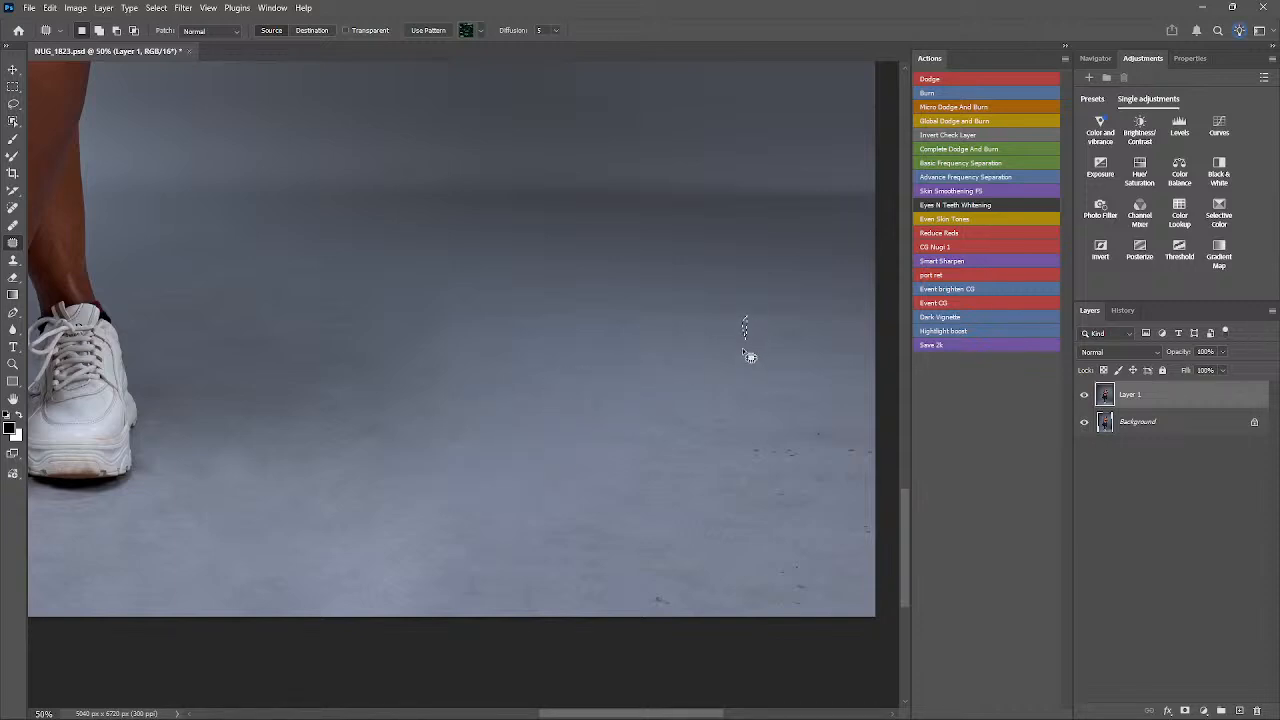
- Patch the cluster of dark specks in the floor's lower right corner and clear the selection
mouse_move(745, 382)
left_mouse_down()
mouse_move(857, 418)
mouse_move(829, 391)
mouse_move(750, 385)
mouse_move(619, 555)
mouse_move(737, 428)
mouse_move(668, 496)
left_mouse_up()
left_click_drag(780, 520, 750, 419)
key("ctrl+d")
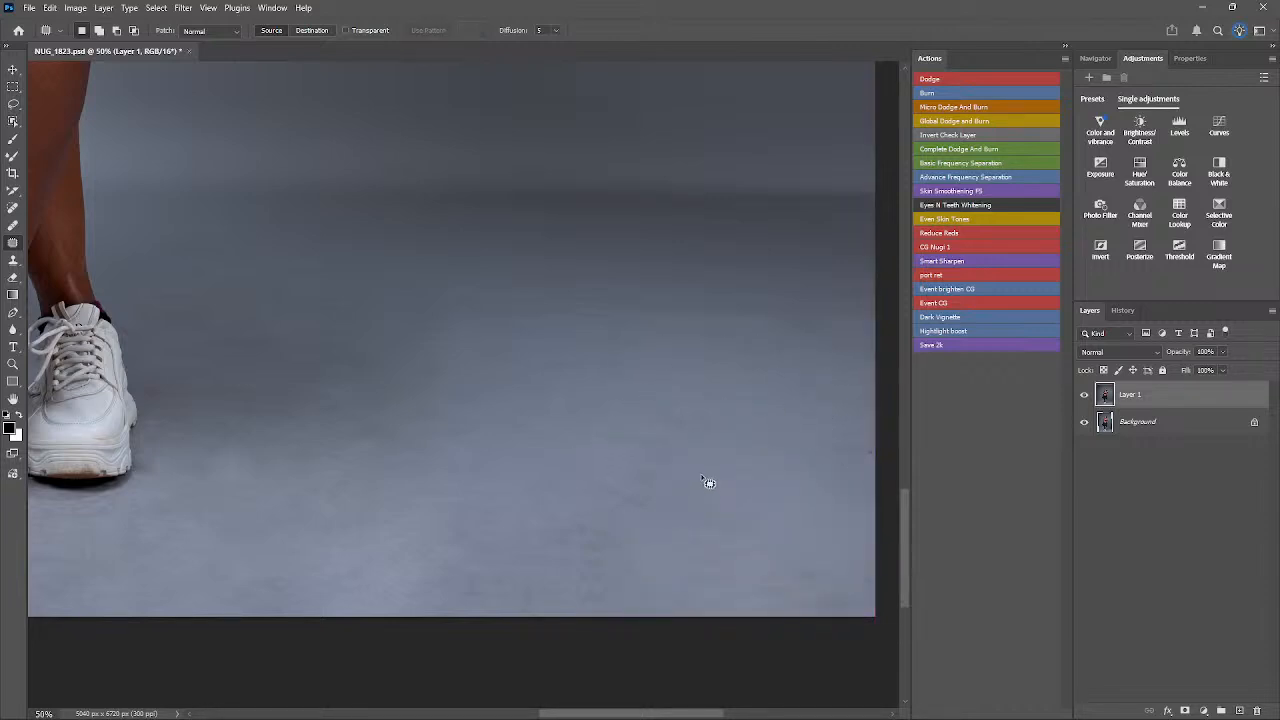
- Patch the uneven patches and streaks on the floor at the photo's left side, and a spot right of the sneakers
scroll(717, 499, "down", 4)
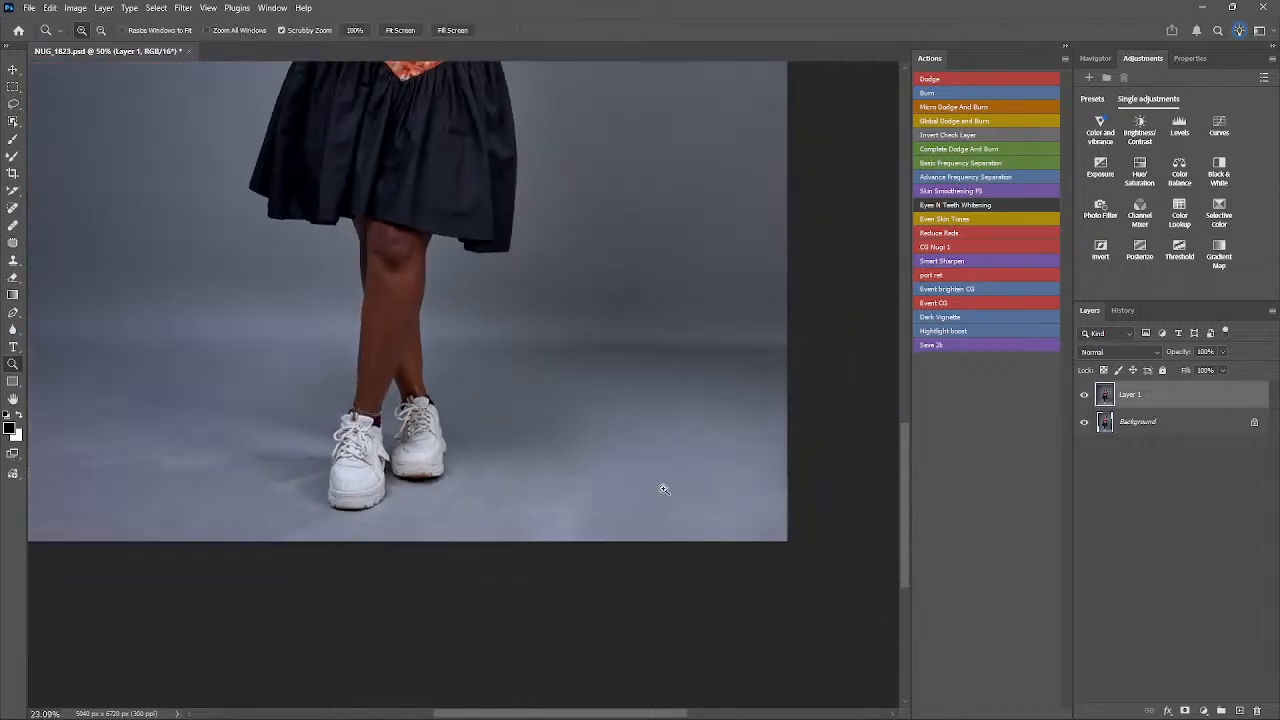
scroll(760, 443, "down", 2)
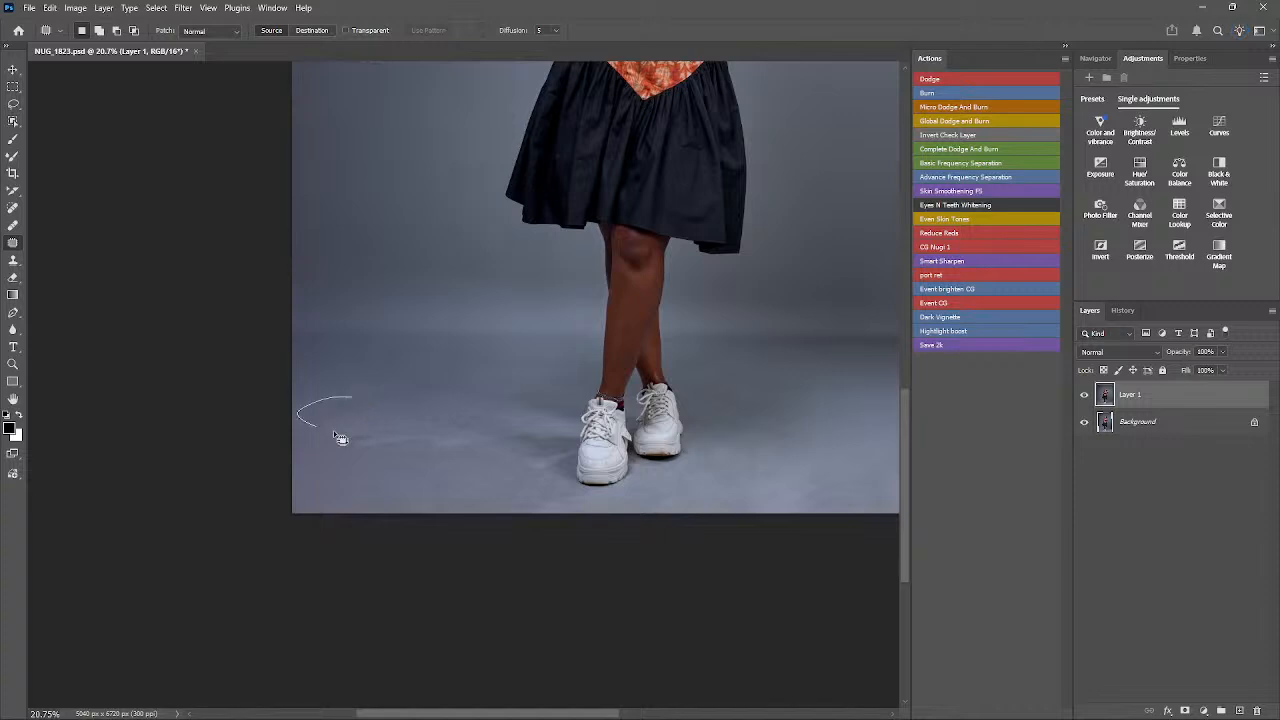
left_click_drag(333, 430, 362, 398)
mouse_move(352, 408)
left_mouse_down()
mouse_move(349, 376)
mouse_move(390, 373)
mouse_move(356, 382)
left_mouse_up()
left_click_drag(382, 388, 352, 379)
left_click_drag(356, 432, 346, 438)
mouse_move(474, 408)
left_mouse_down()
mouse_move(505, 425)
mouse_move(392, 400)
mouse_move(528, 389)
mouse_move(497, 367)
mouse_move(470, 374)
left_mouse_up()
key("ctrl+d")
left_click_drag(770, 424, 766, 414)
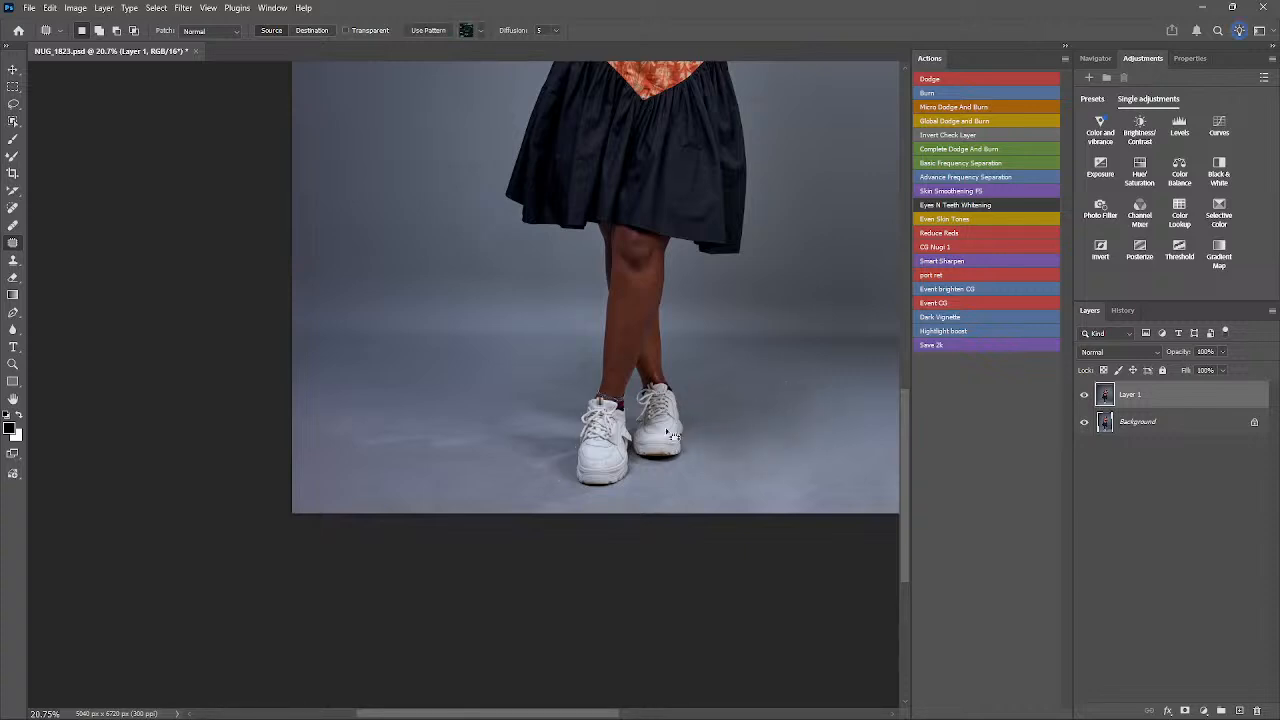
- Save the retouched document
key("z")
left_click_drag(734, 369, 648, 487)
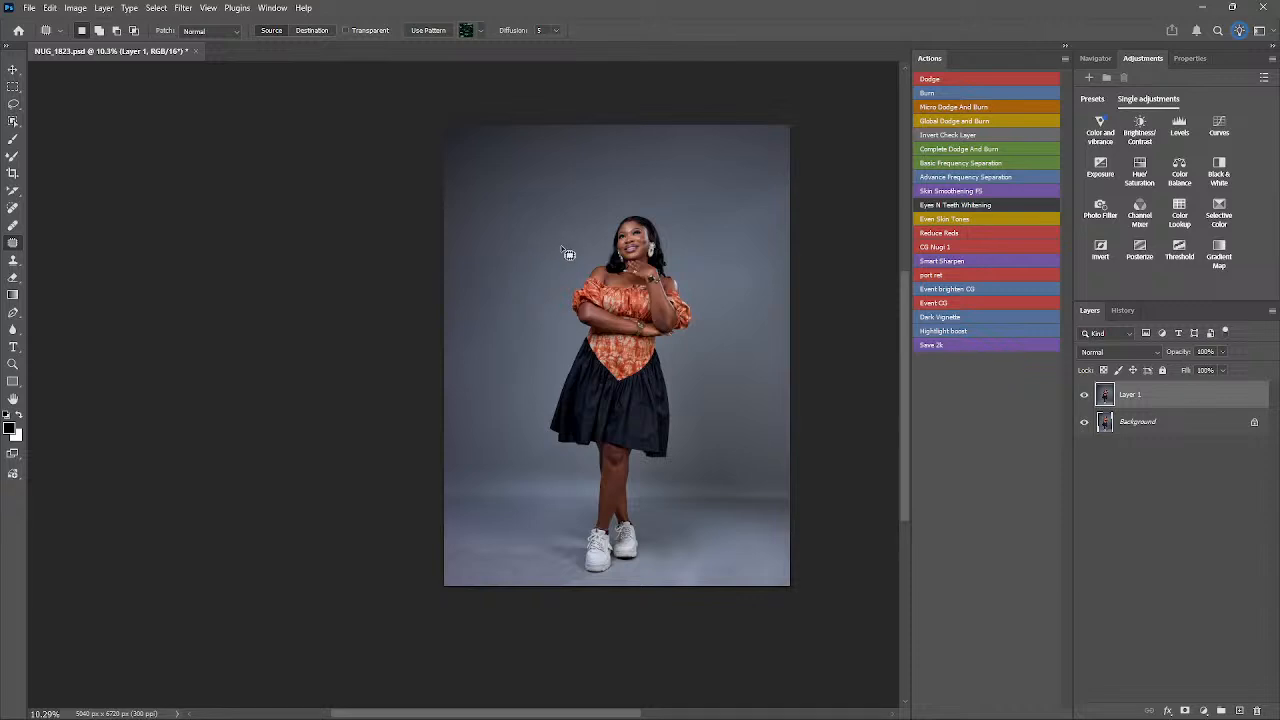
key("ctrl+s")
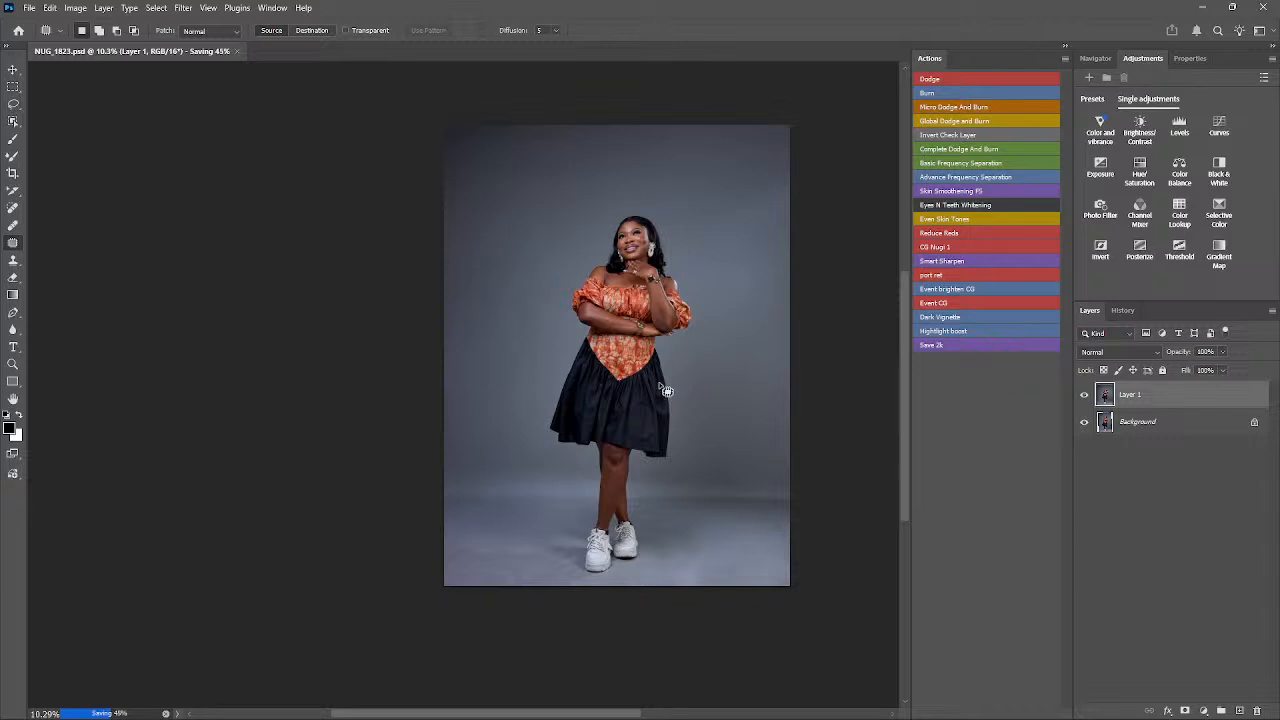
- Set up a clean Mixer Brush at size 500 with 9% wet and loading after each stroke turned off
key("b")
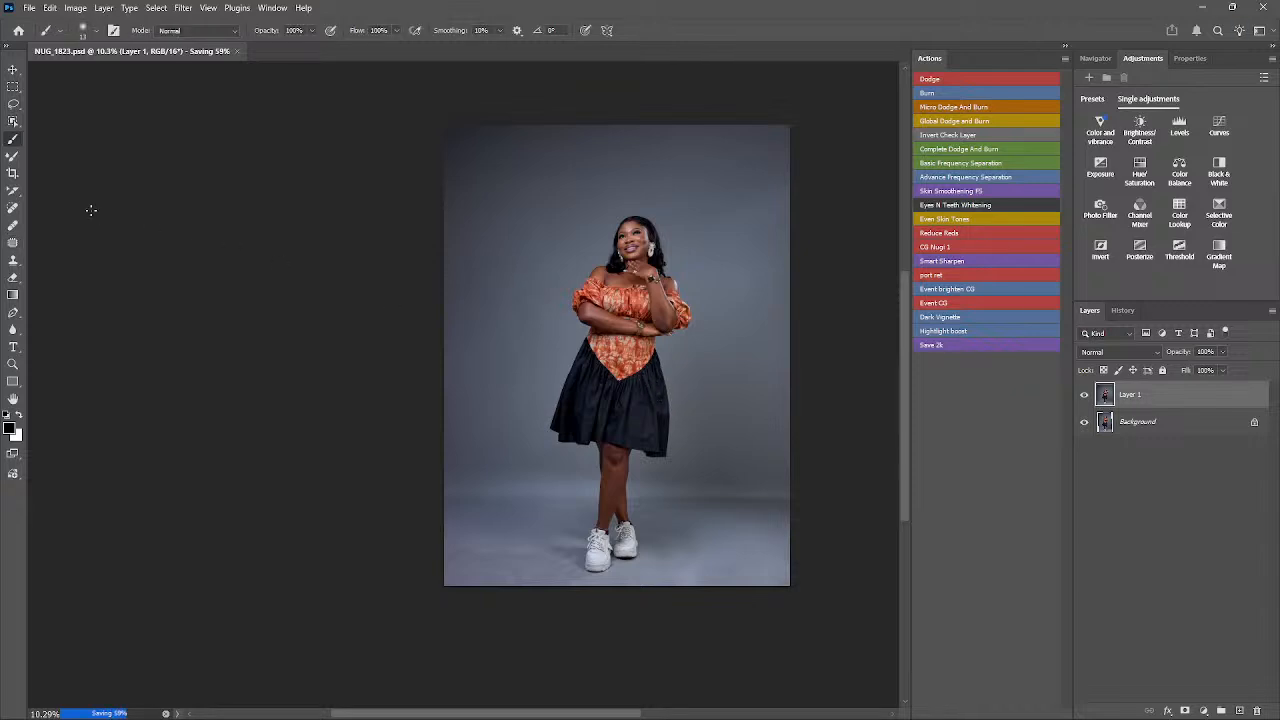
left_click(14, 156)
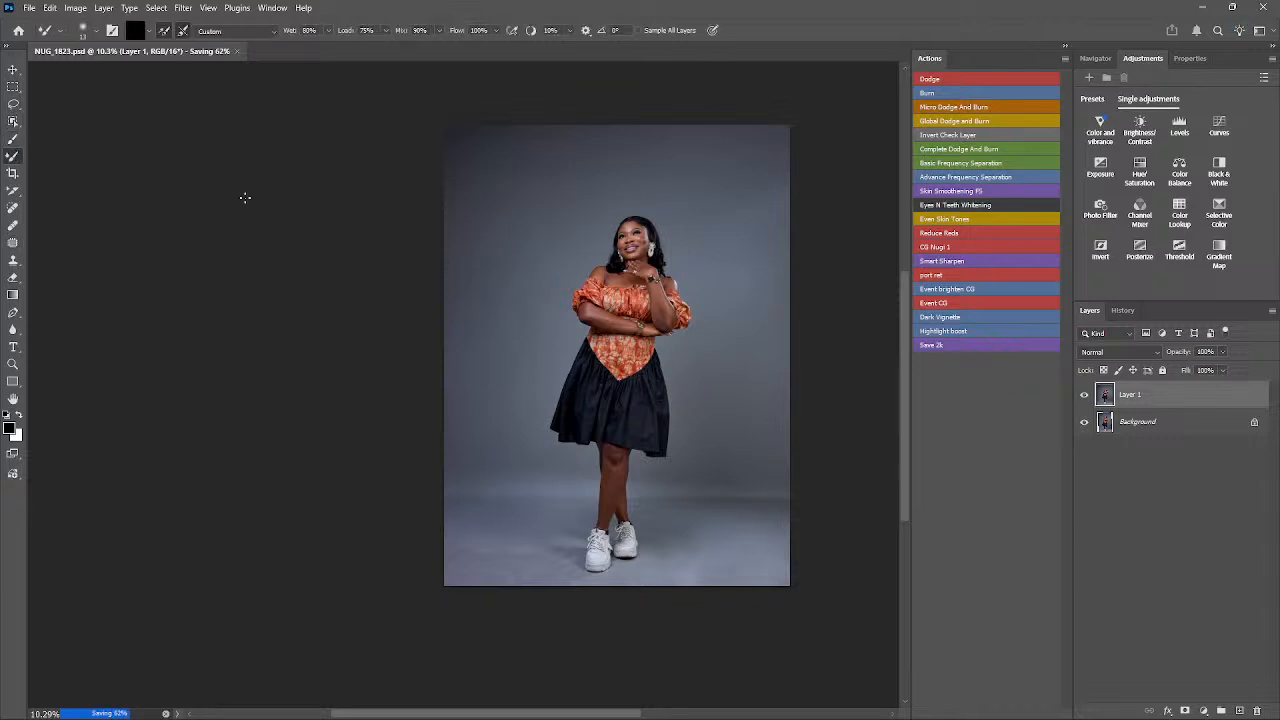
left_click(166, 32)
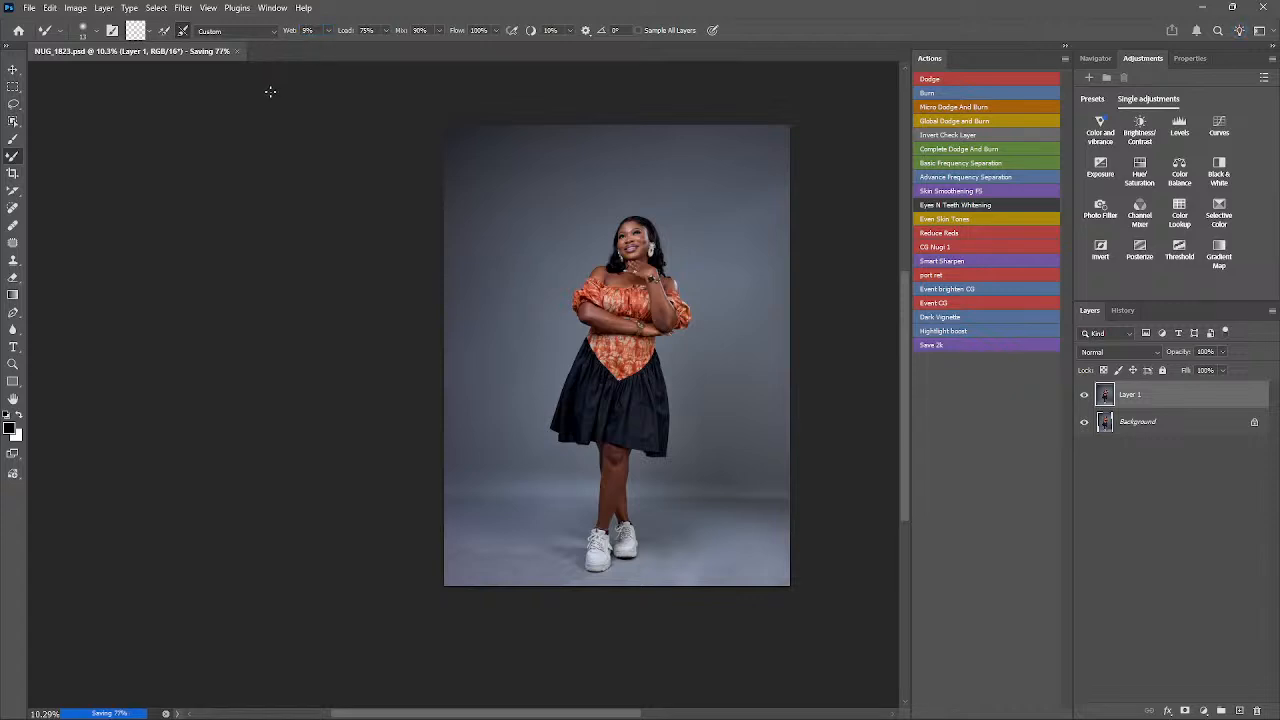
key("bracketright")
key("bracketright")
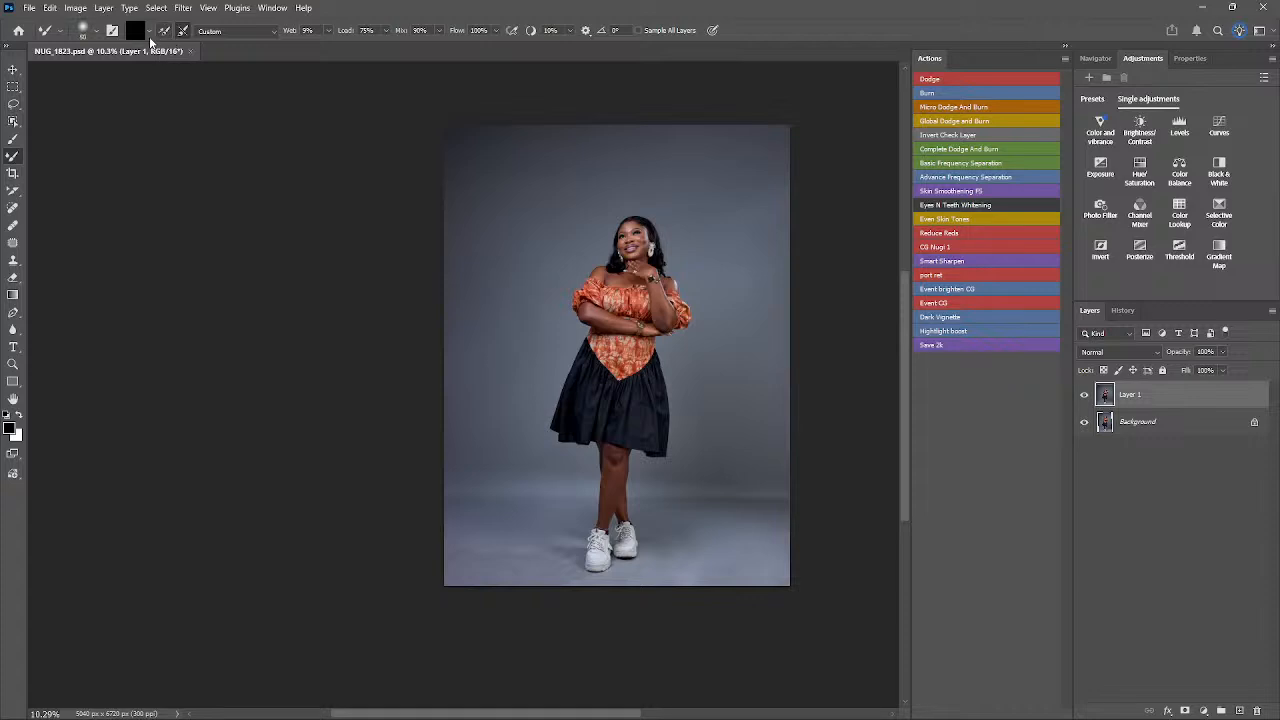
left_click(149, 31)
left_click(170, 60)
key("bracketright")
key("bracketright")
key("bracketright")
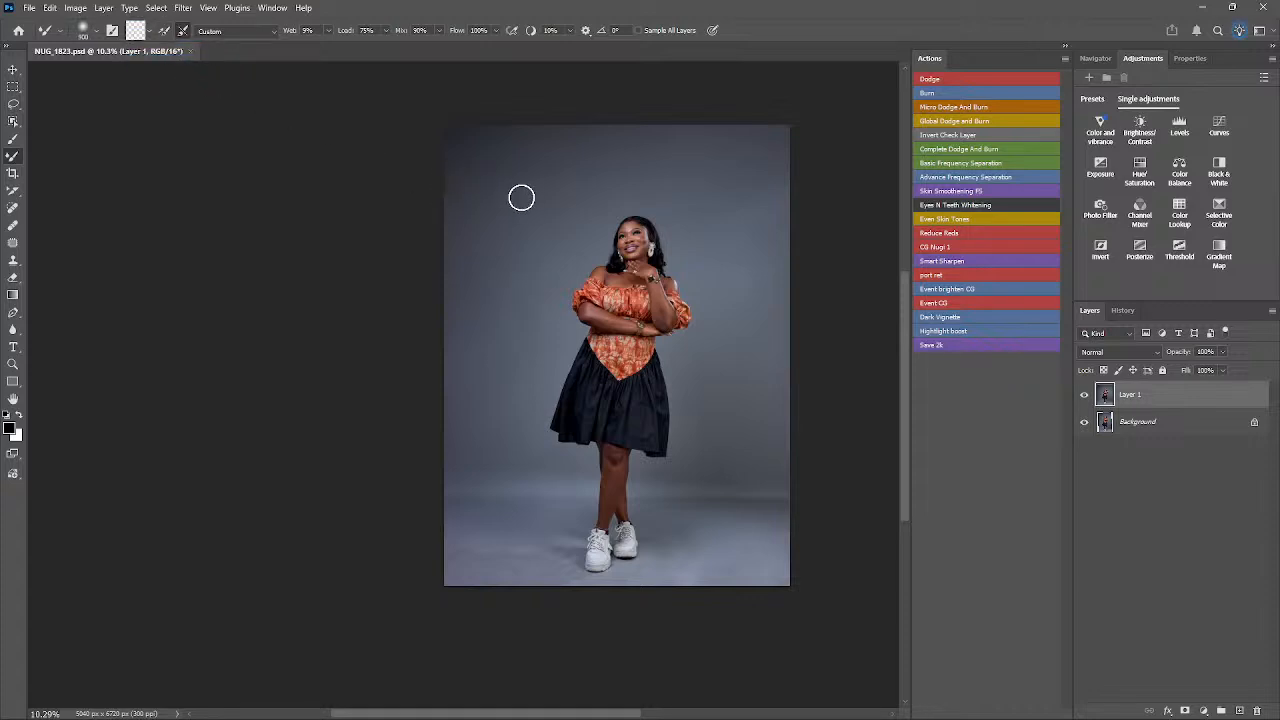
- Blend the uneven tones of the backdrop and floor around the woman with the Mixer Brush, varying its size up to 600
key("ctrl+plus")
mouse_move(555, 251)
left_mouse_down()
mouse_move(466, 220)
mouse_move(414, 323)
left_mouse_up()
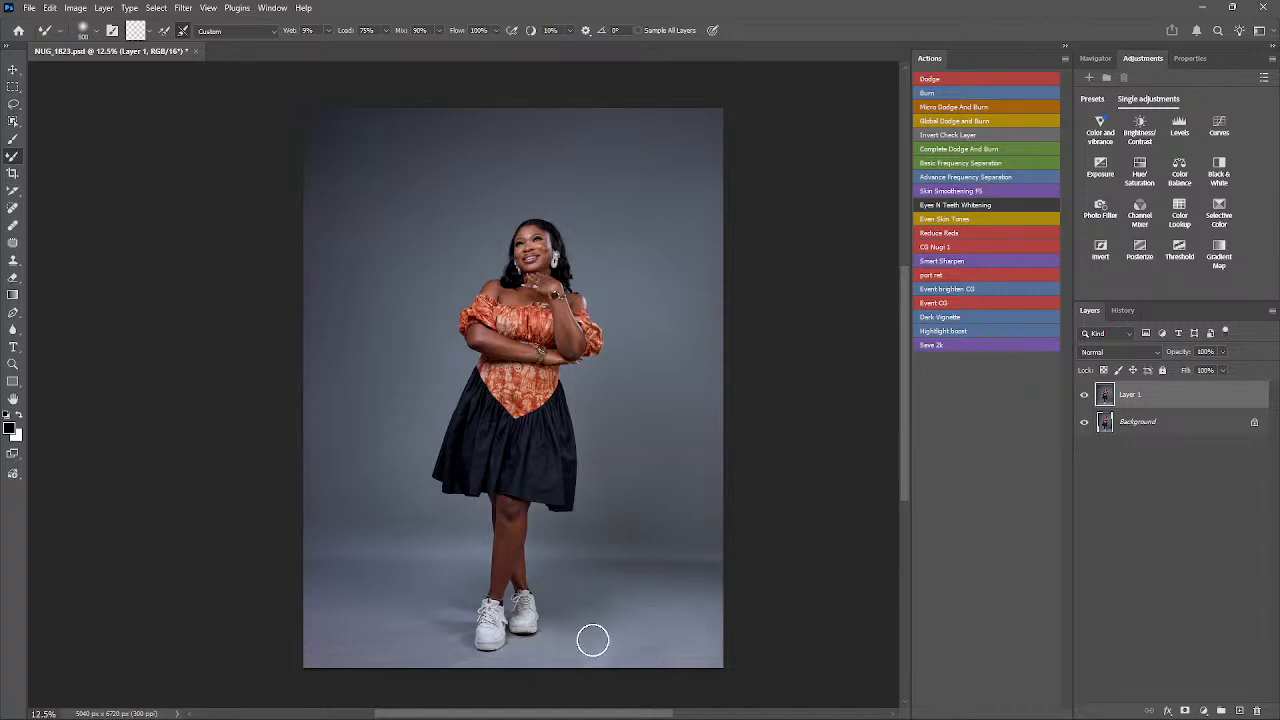
key("bracketleft")
key("bracketleft")
key("bracketleft")
key("bracketleft")
key("bracketright")
key("bracketright")
key("bracketright")
- Compare the image with and without Layer 1, first over the whole photo and again close up on the upper body
left_click(1085, 398)
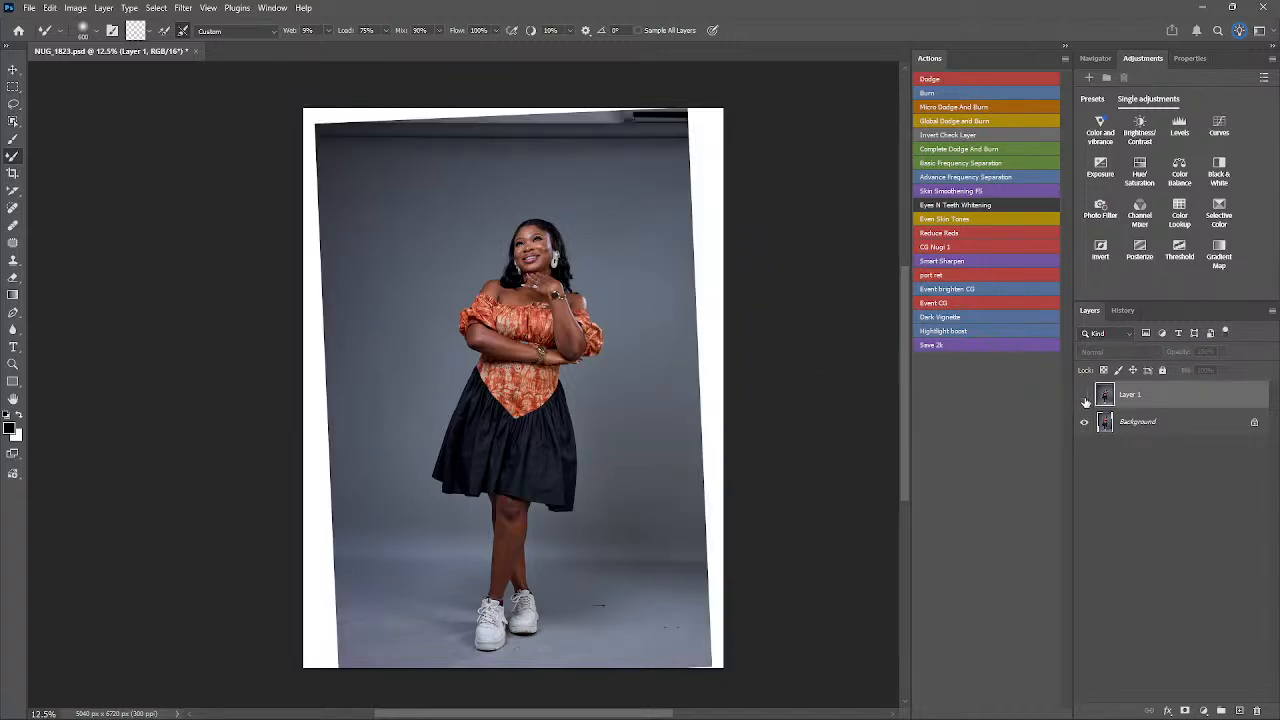
left_click(1084, 398)
left_click(1084, 398)
left_click(1084, 398)
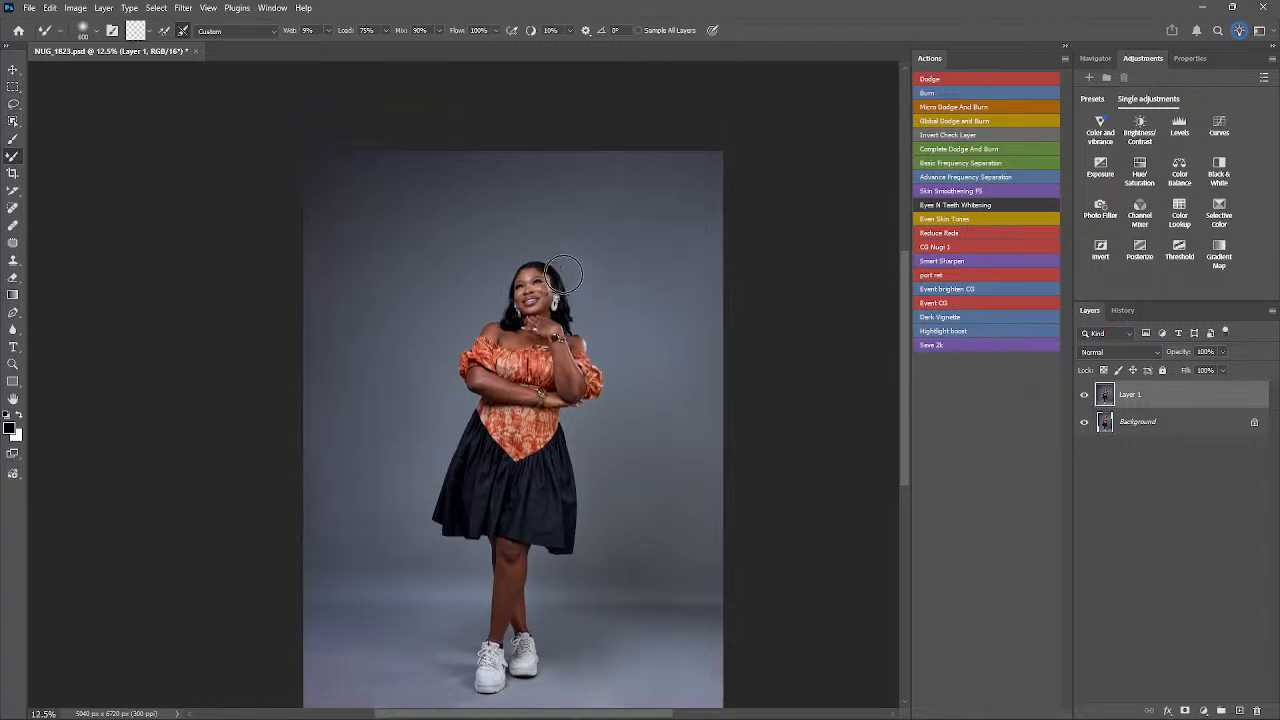
scroll(537, 300, "up", 5)
scroll(536, 305, "up", 2)
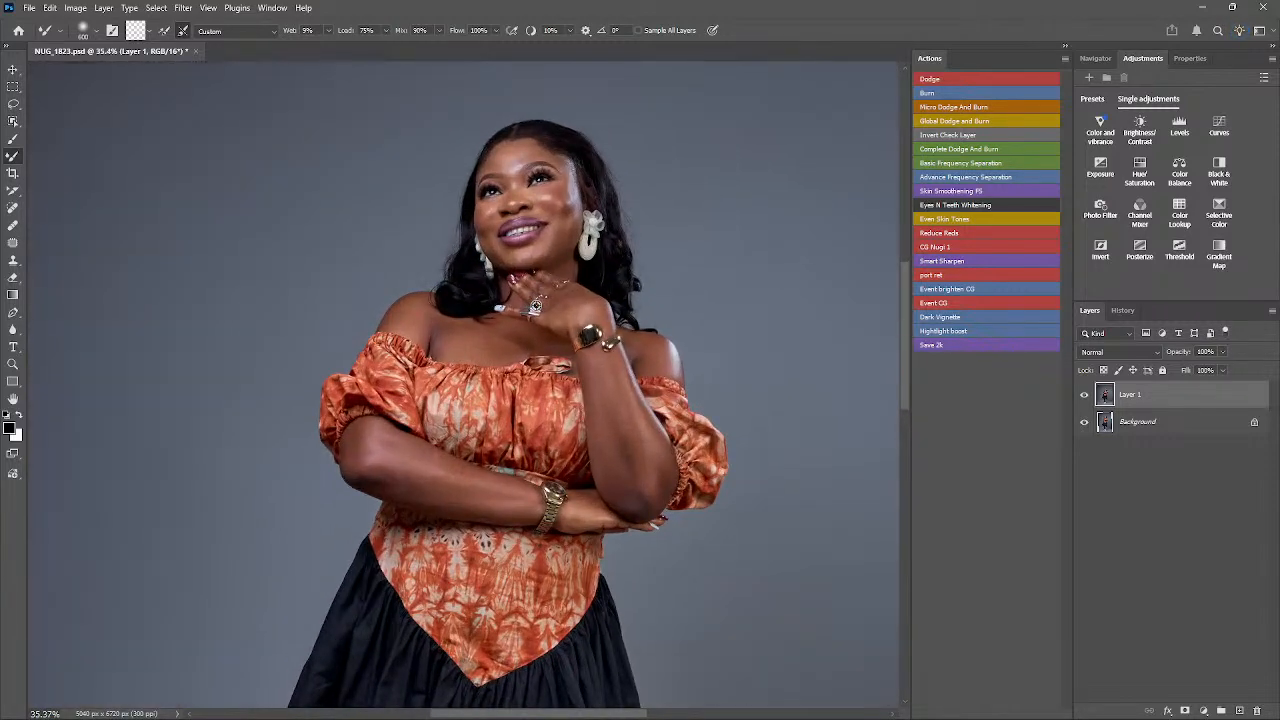
left_click(1085, 396)
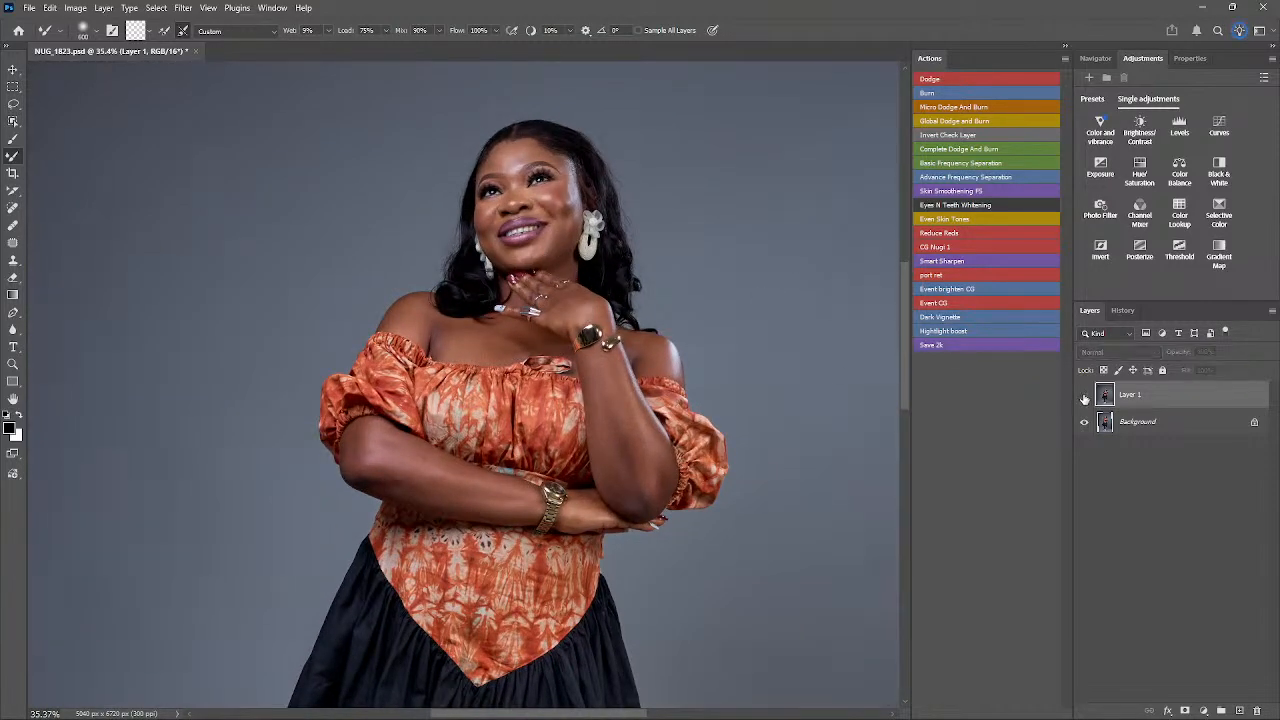
left_click(1087, 398)
left_click(1086, 397)
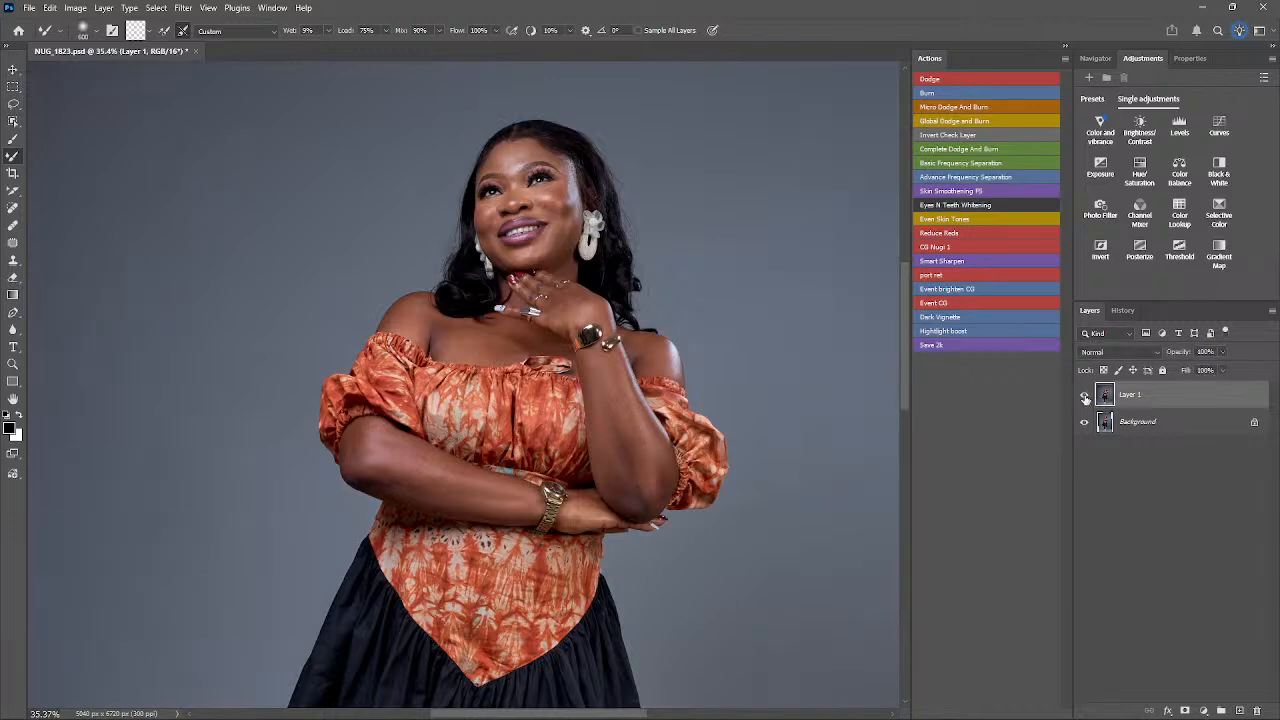
left_click(1086, 398)
left_click(1086, 397)
- Blend the backdrop closer to the figure with the Mixer Brush at size 250 and save the document
key("ctrl+minus")
key("ctrl+minus")
key("ctrl+minus")
key("ctrl+minus")
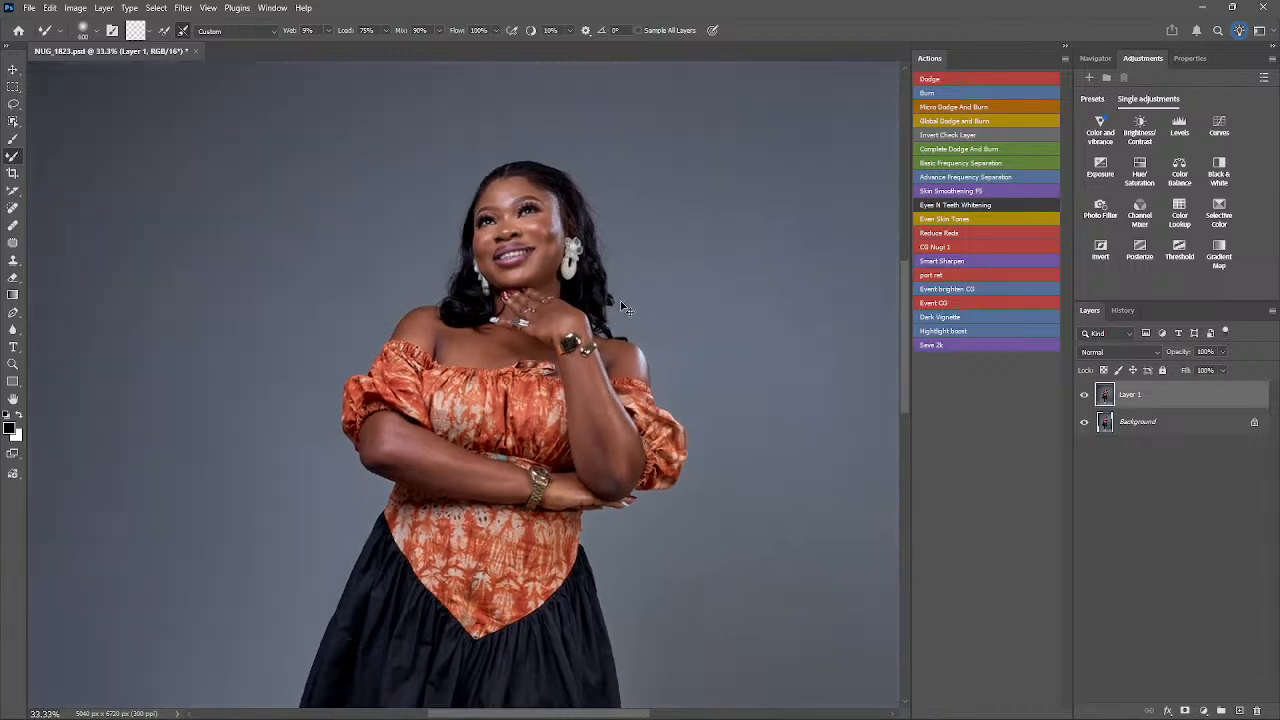
key("bracketleft")
key("bracketleft")
key("bracketleft")
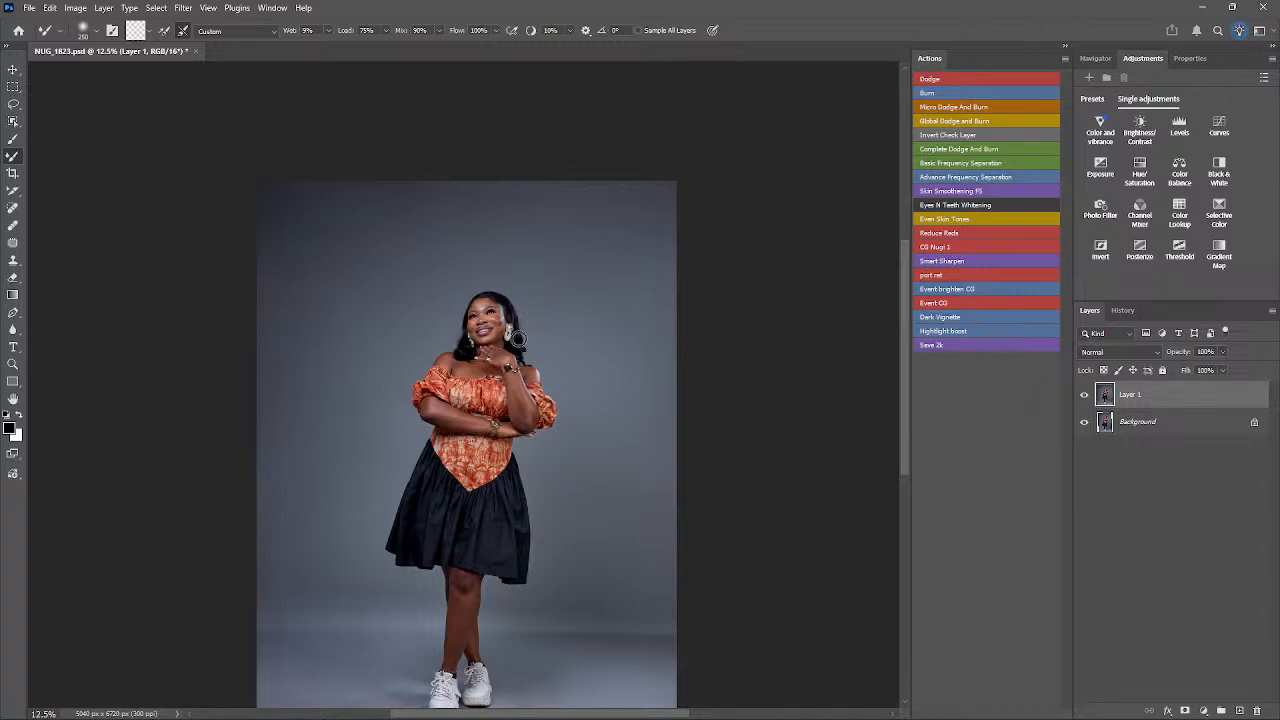
scroll(541, 295, "down", 2)
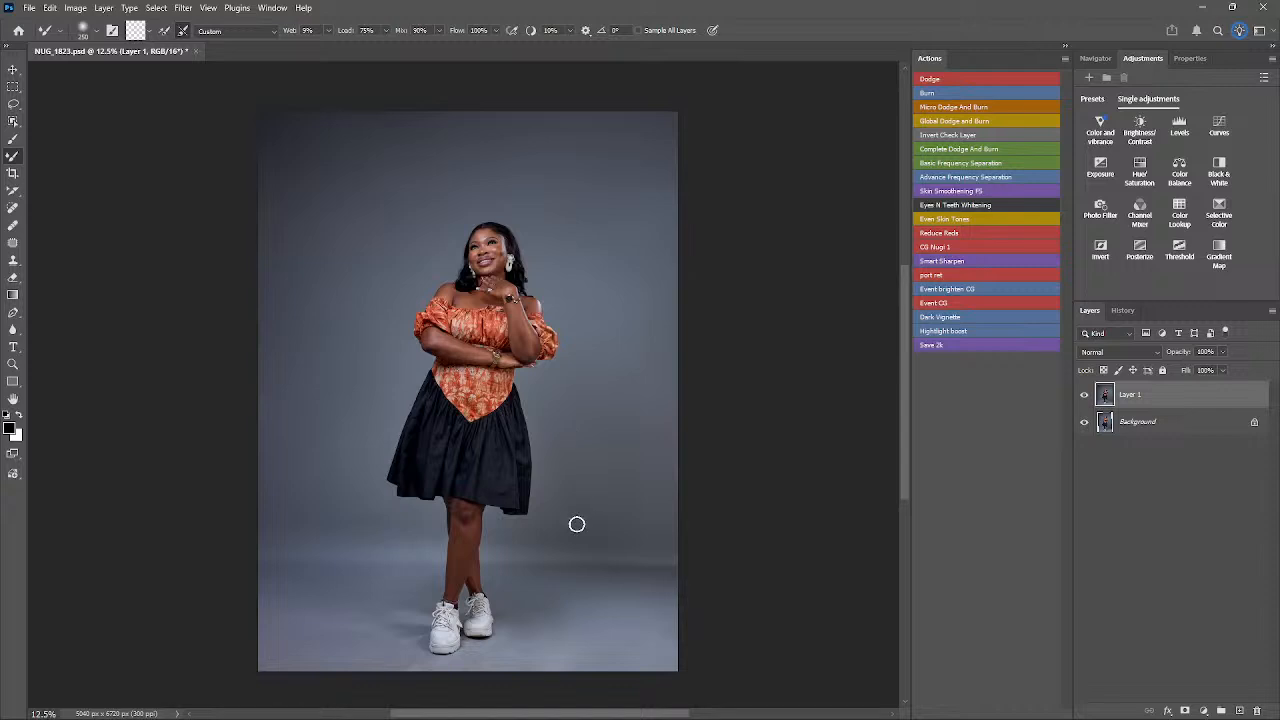
key("ctrl+s")
- Smooth the floor and lower backdrop around the legs and sneakers with the Mixer Brush at size 200
key("ctrl+plus")
key("ctrl+plus")
key("ctrl+plus")
left_click_drag(600, 606, 599, 405)
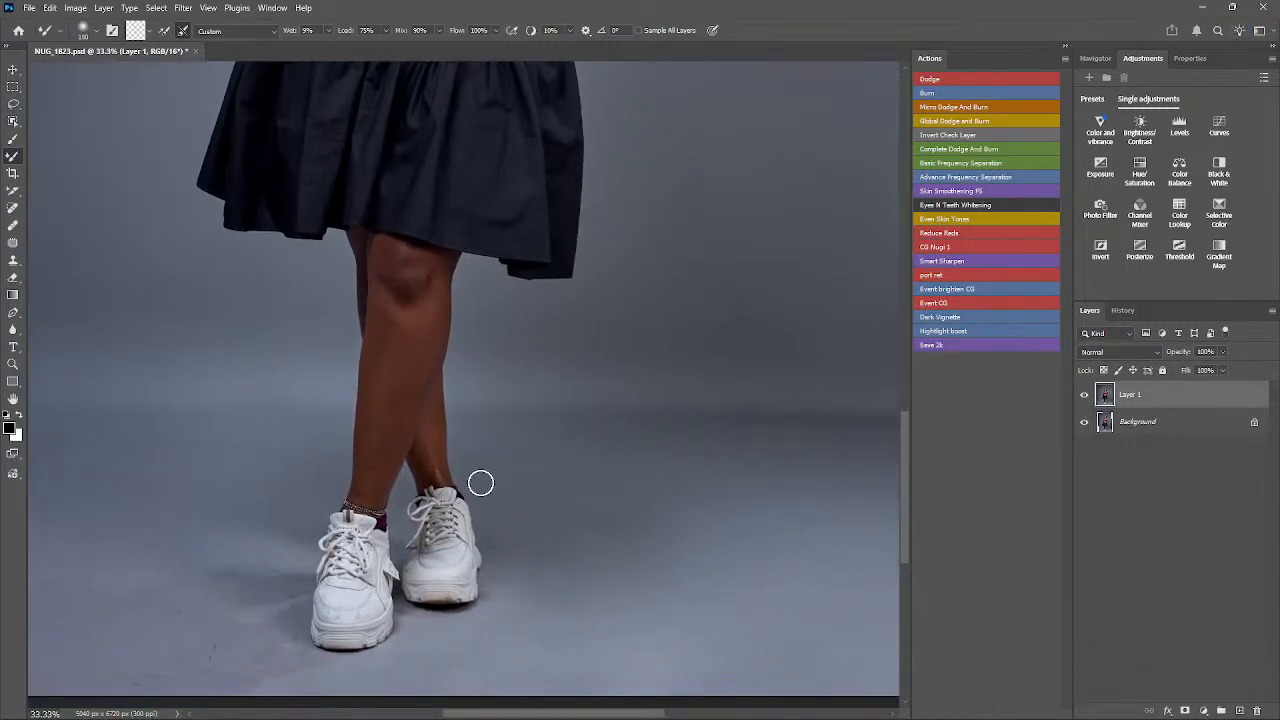
key("[")
left_click_drag(232, 551, 306, 417)
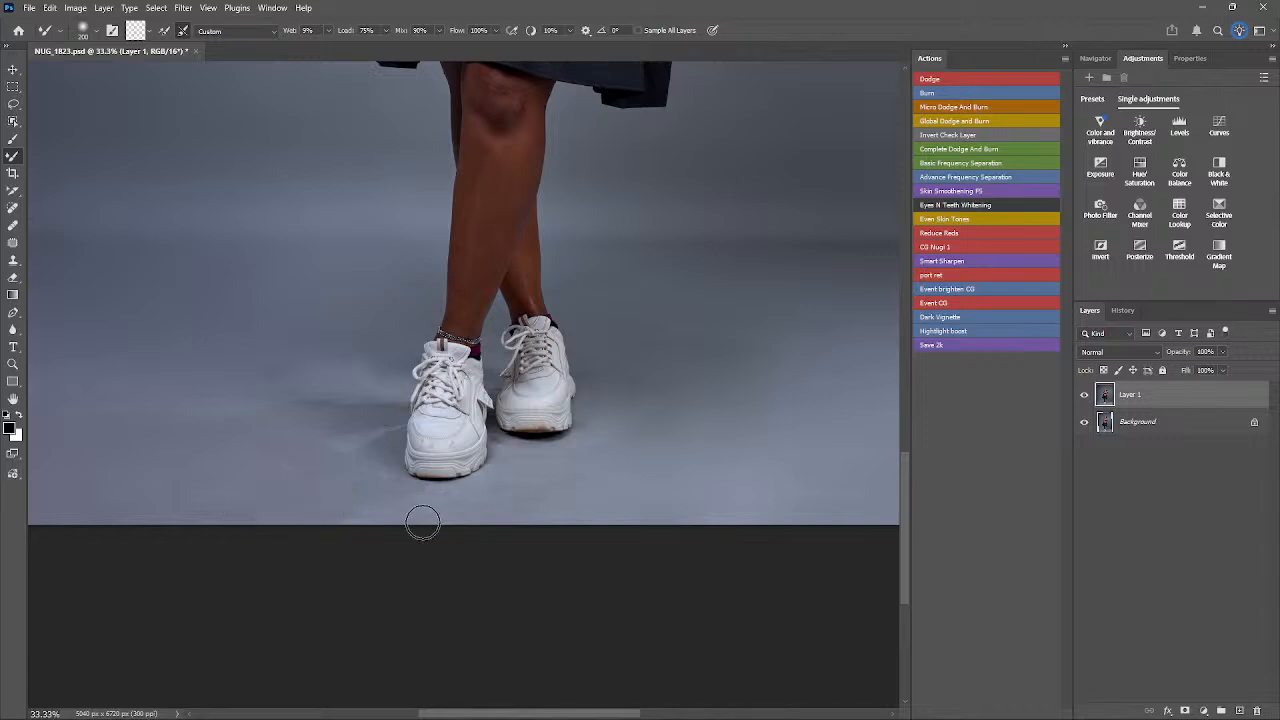
left_click_drag(655, 420, 627, 517)
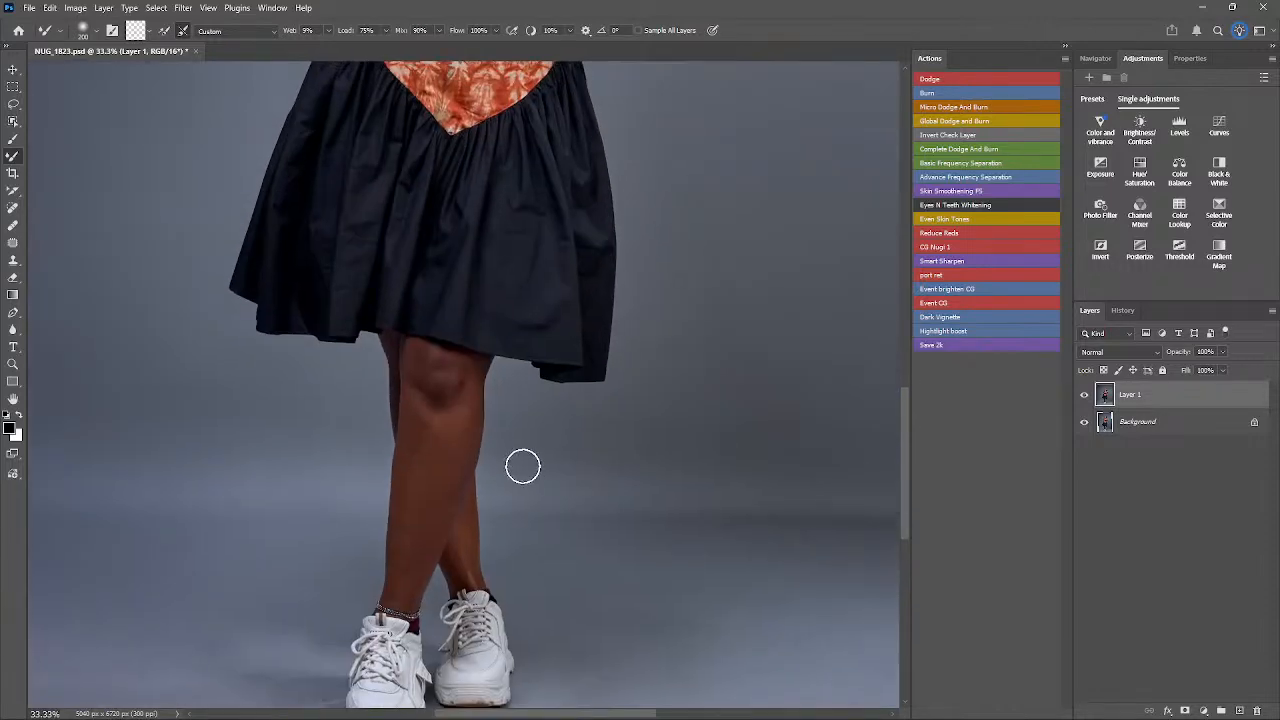
- Patch the scar on the side of the front knee and the uneven skin around it below the skirt hem
key("ctrl+minus")
key("ctrl+minus")
key("ctrl+minus")
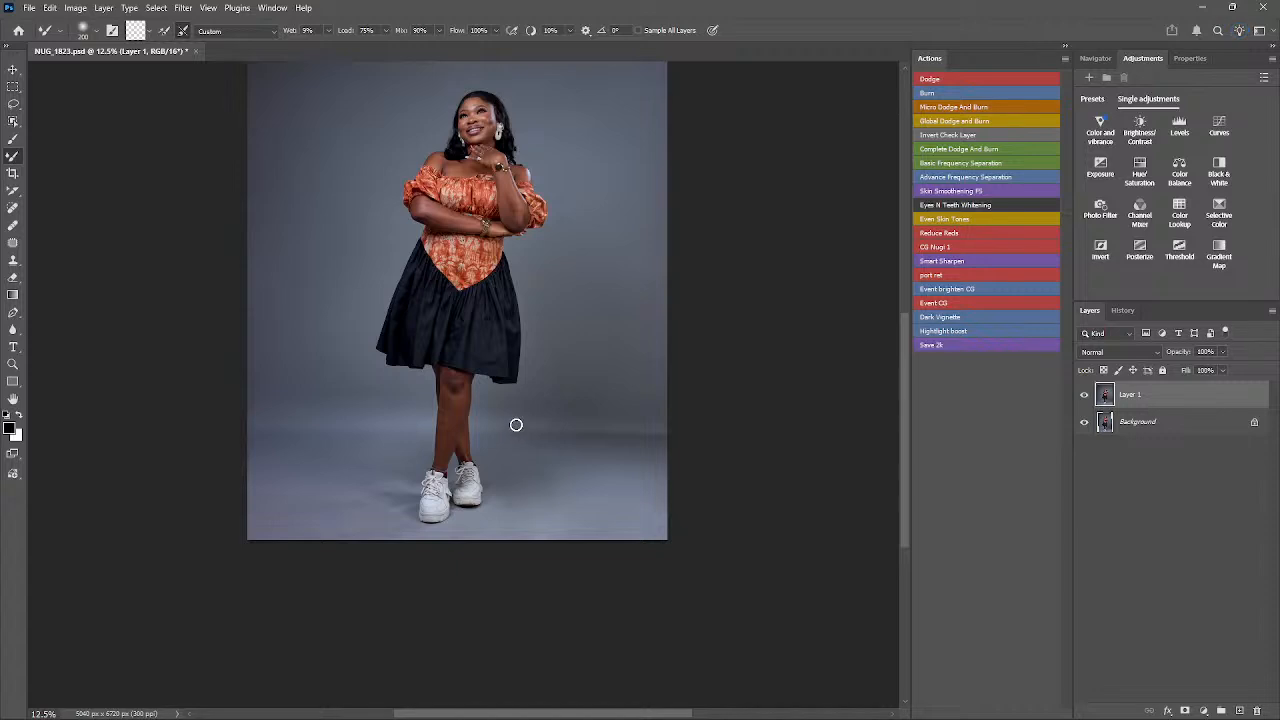
key("j")
key("z")
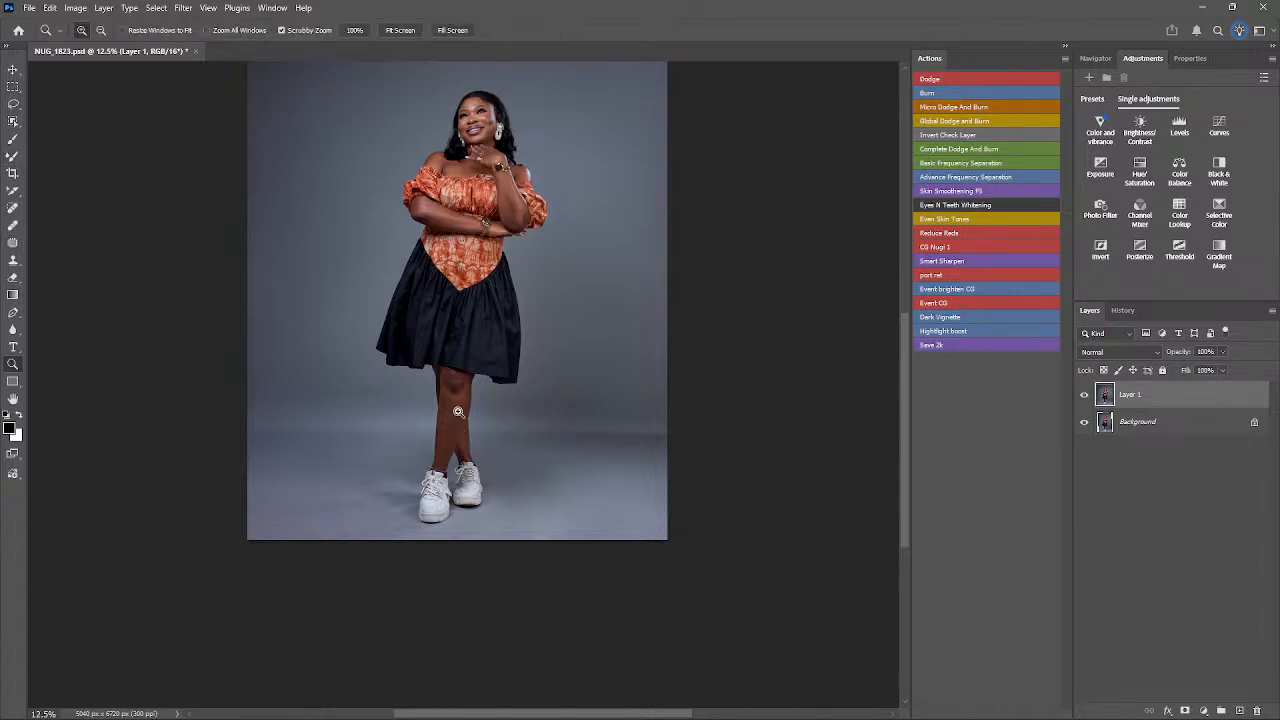
left_click_drag(457, 382, 589, 391)
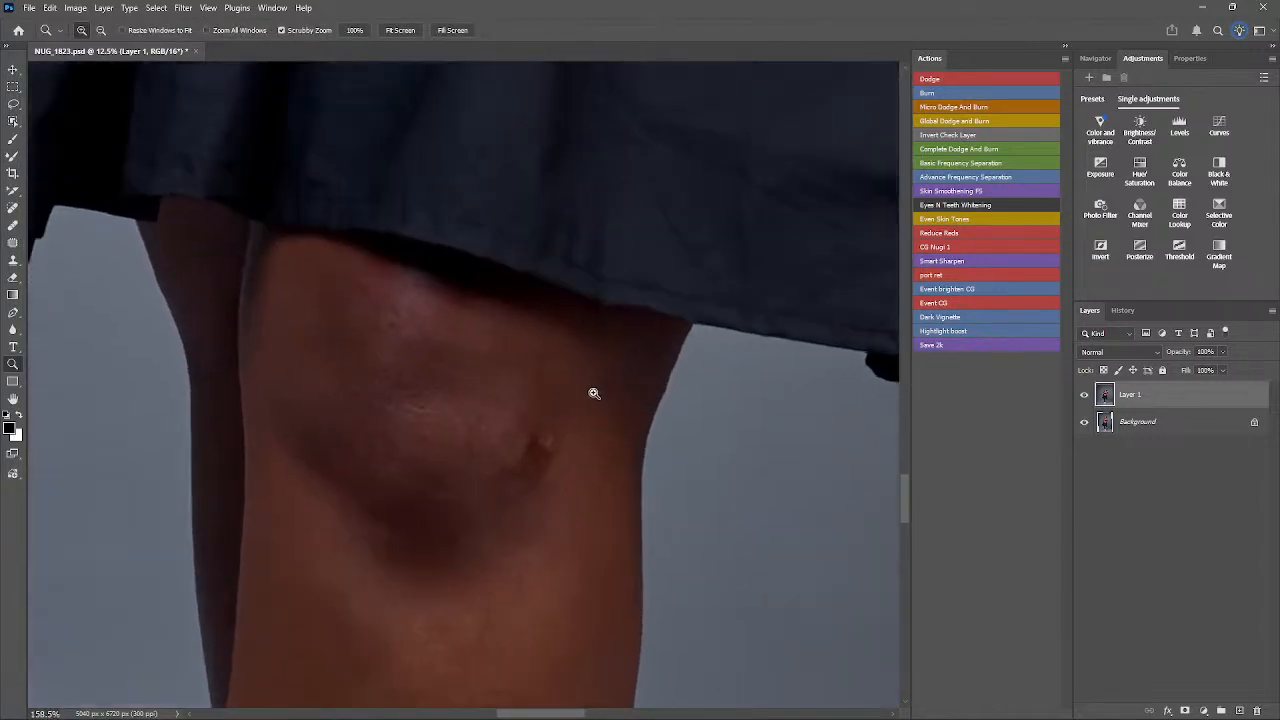
key("j")
mouse_move(520, 428)
left_mouse_down()
mouse_move(520, 509)
mouse_move(518, 430)
mouse_move(563, 537)
left_mouse_up()
key("ctrl+d")
mouse_move(503, 497)
left_mouse_down()
mouse_move(537, 511)
mouse_move(476, 457)
mouse_move(486, 420)
left_mouse_up()
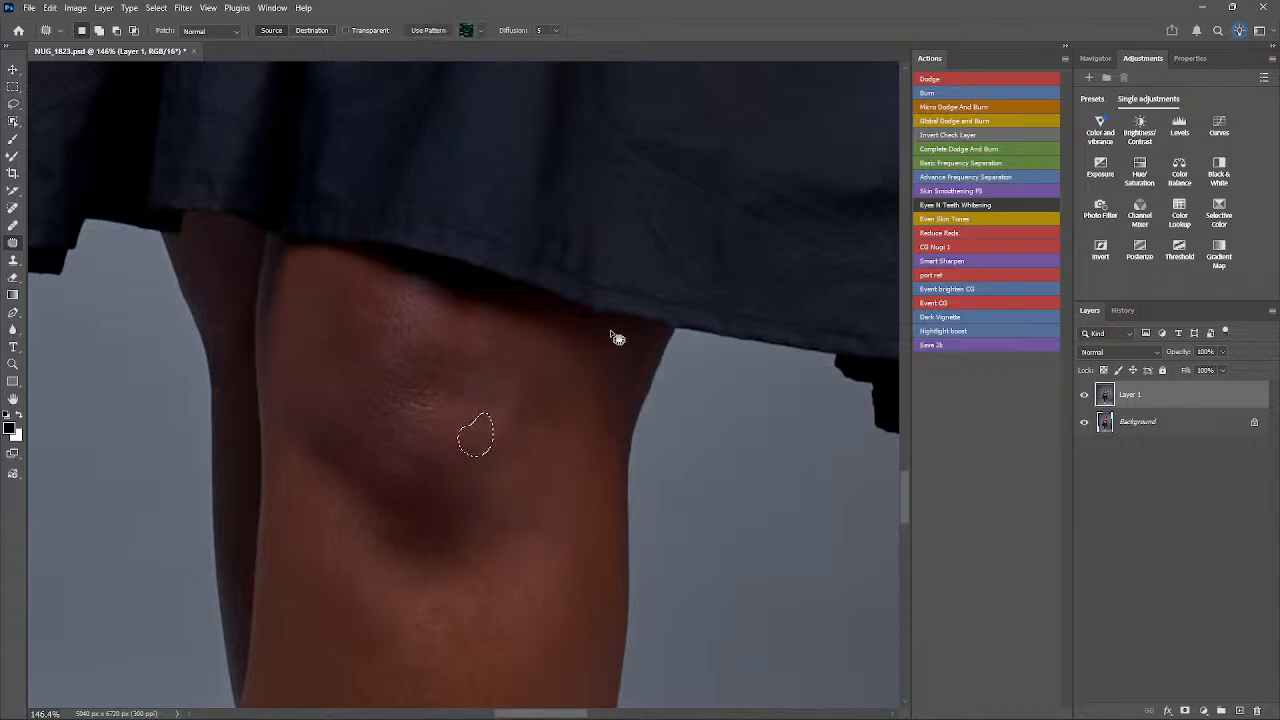
left_click_drag(614, 334, 614, 372)
key("ctrl+d")
- Patch the remaining marks on the front leg's lower shin above the anklet
key("ctrl+minus")
key("ctrl+minus")
key("ctrl+minus")
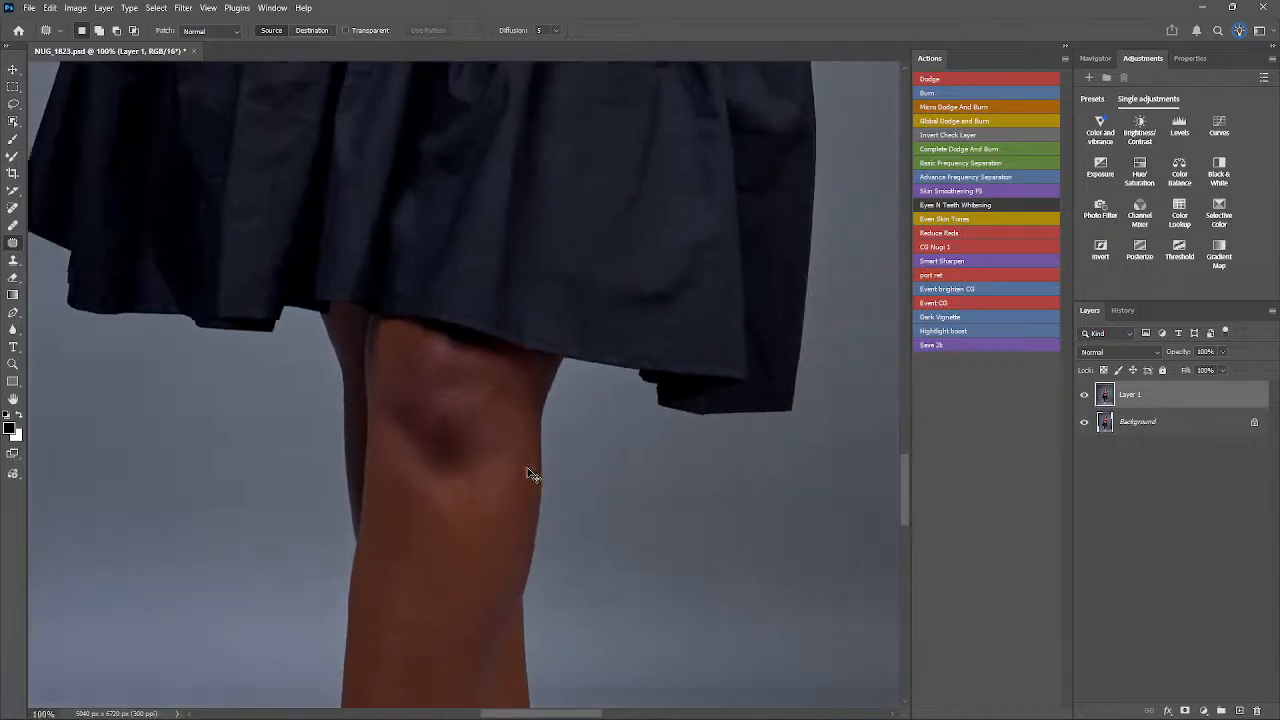
left_click_drag(487, 532, 517, 330)
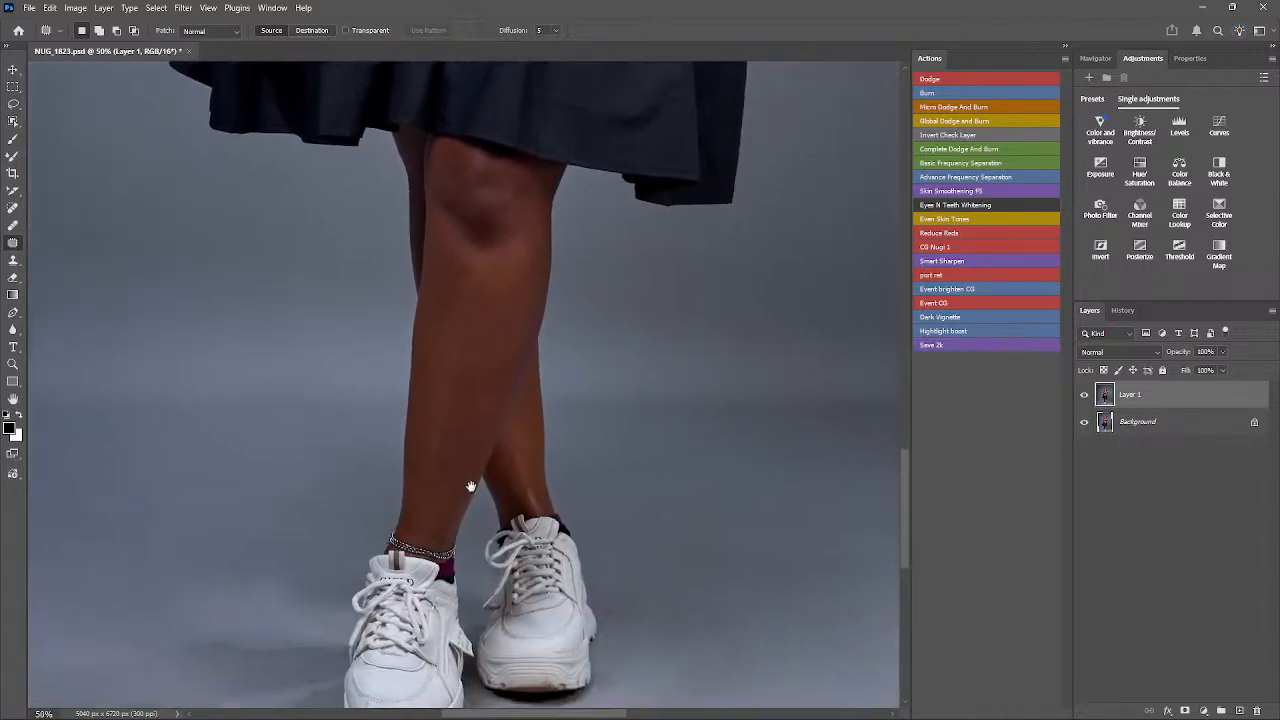
left_click_drag(423, 490, 426, 486)
left_click_drag(431, 483, 439, 467)
key("ctrl+d")
mouse_move(420, 524)
left_mouse_down()
mouse_move(411, 531)
mouse_move(420, 520)
mouse_move(445, 536)
mouse_move(435, 523)
left_mouse_up()
key("ctrl+d")
- Review the retouched figure from the legs up to the face and over the whole photo
key("space")
key("ctrl+minus")
key("ctrl+minus")
left_click_drag(540, 395, 540, 463)
key("ctrl+minus")
key("space")
left_click_drag(533, 383, 523, 482)
key("ctrl+plus")
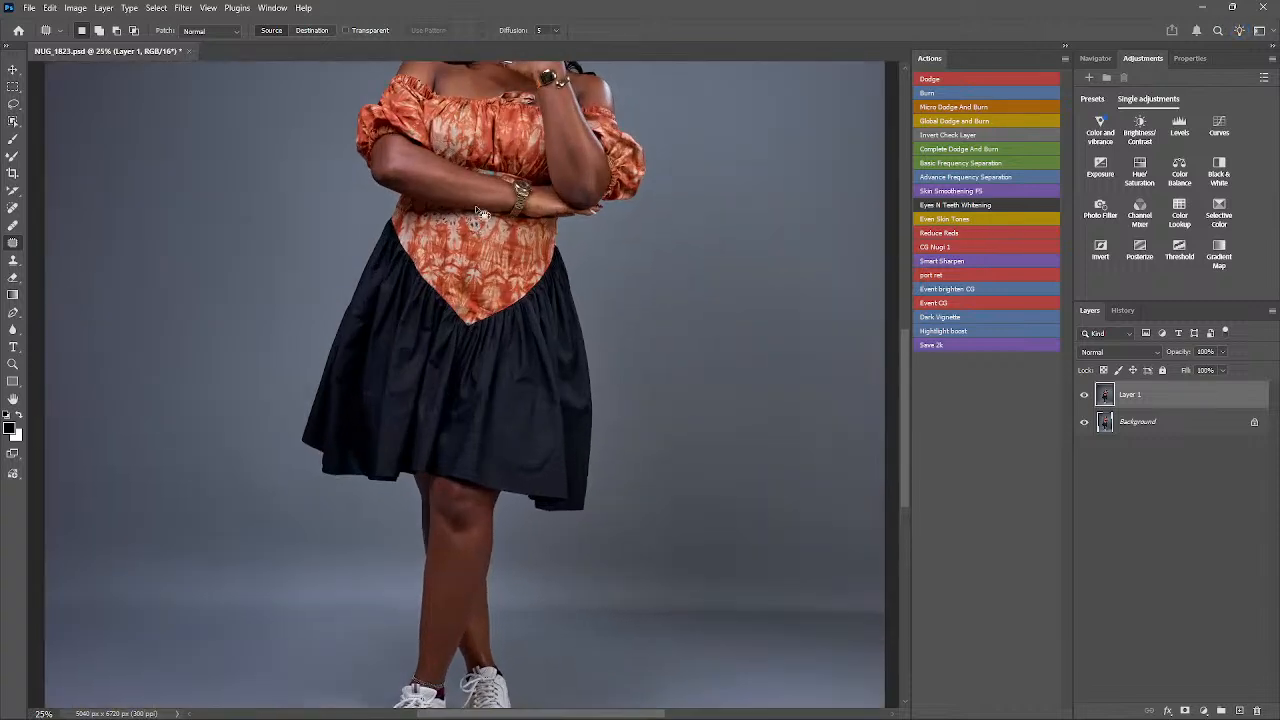
key("space")
left_click_drag(463, 189, 458, 269)
key("ctrl+minus")
key("ctrl+minus")
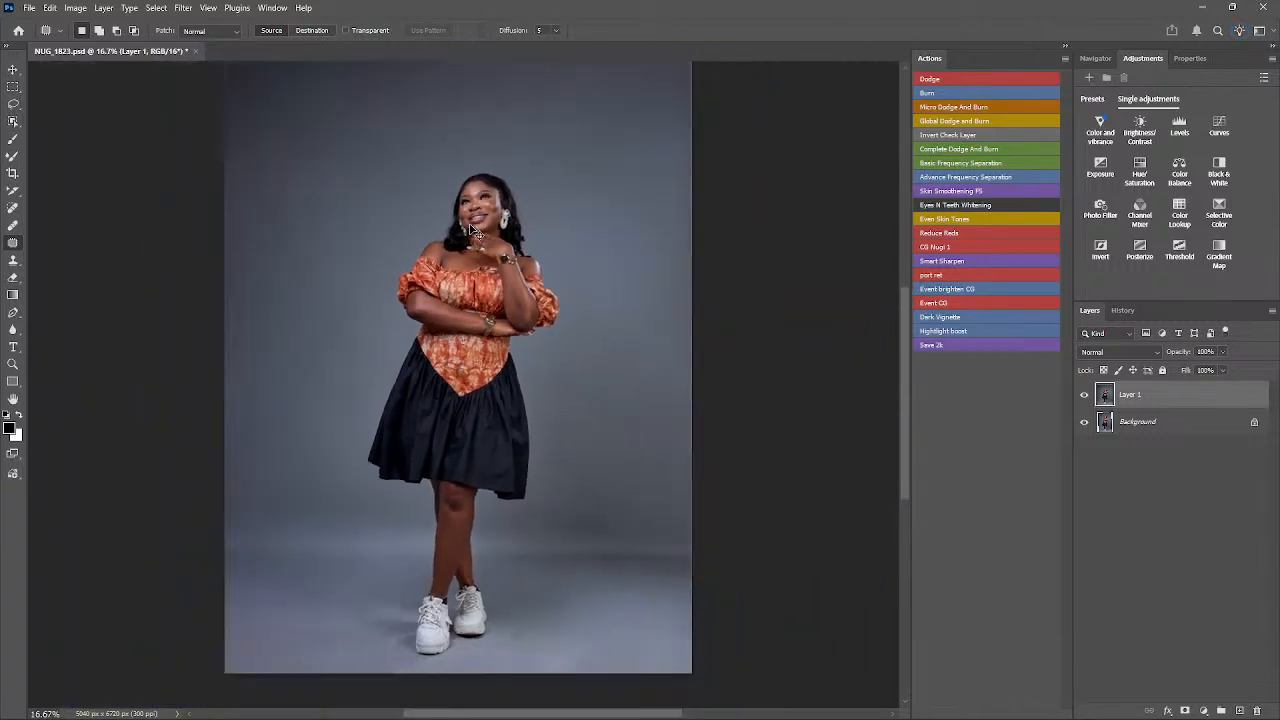
- Save the photo and run the Basic Frequency Separation action with a Gaussian Blur radius of 3 pixels
key("ctrl+s")
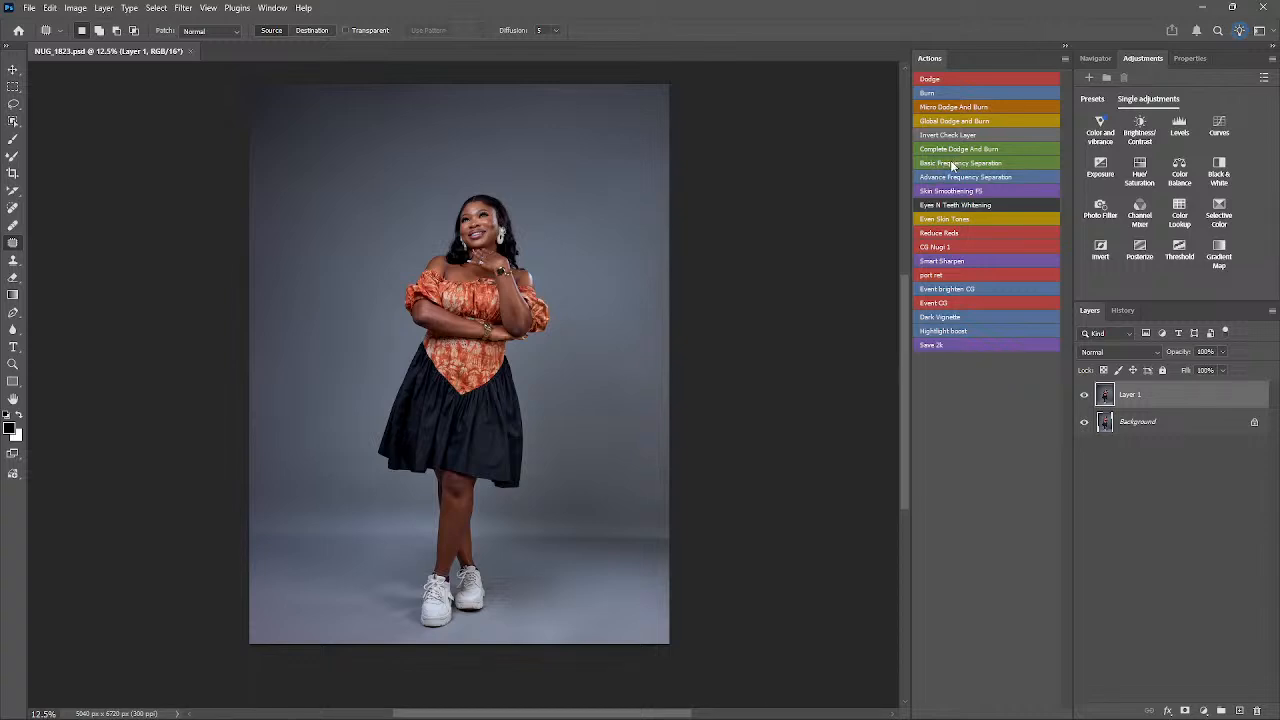
left_click(952, 165)
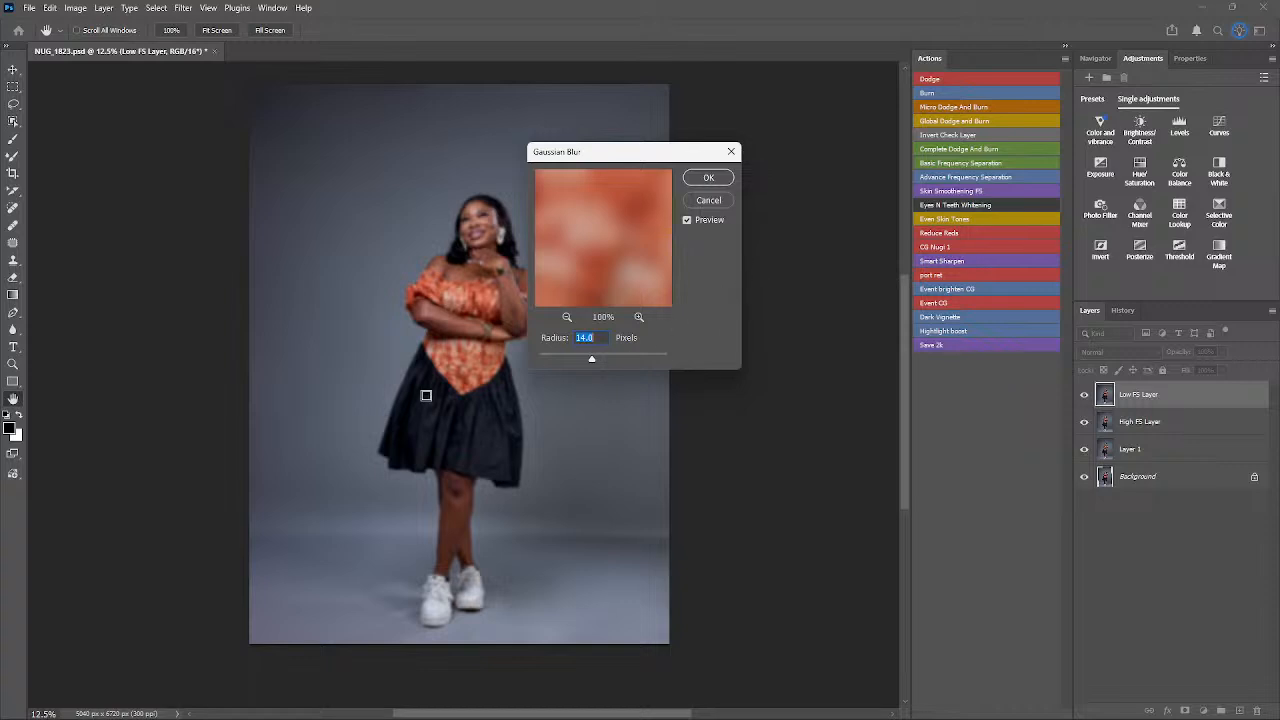
type("3")
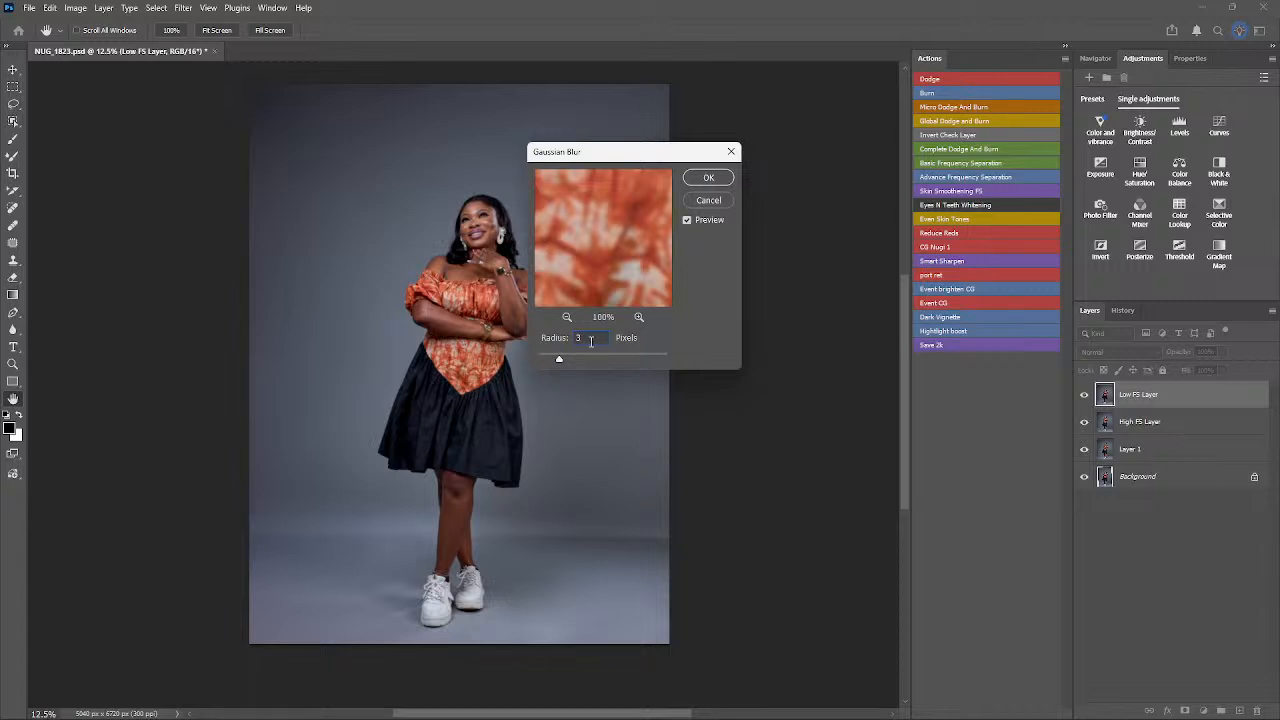
left_click(708, 177)
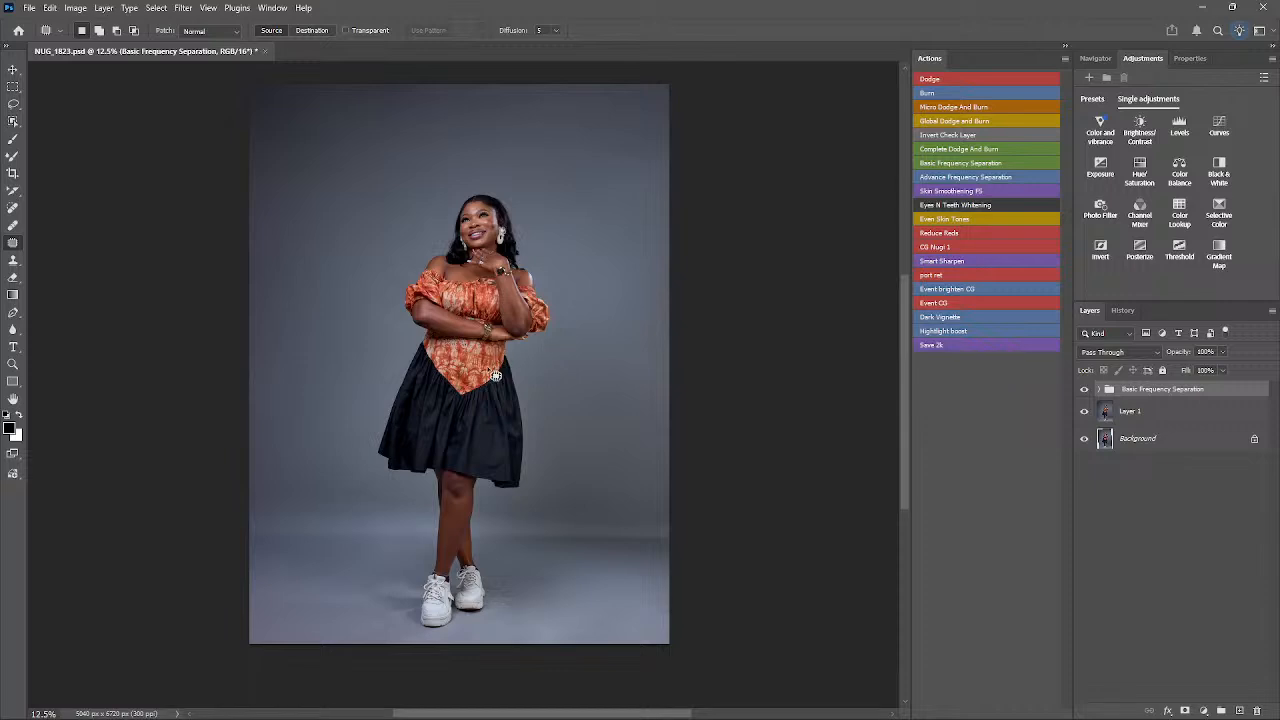
- Turn off the actions' Button Mode, expand Basic Frequency Separation, and start recording after its final Set current layer command
scroll(464, 363, "up", 3)
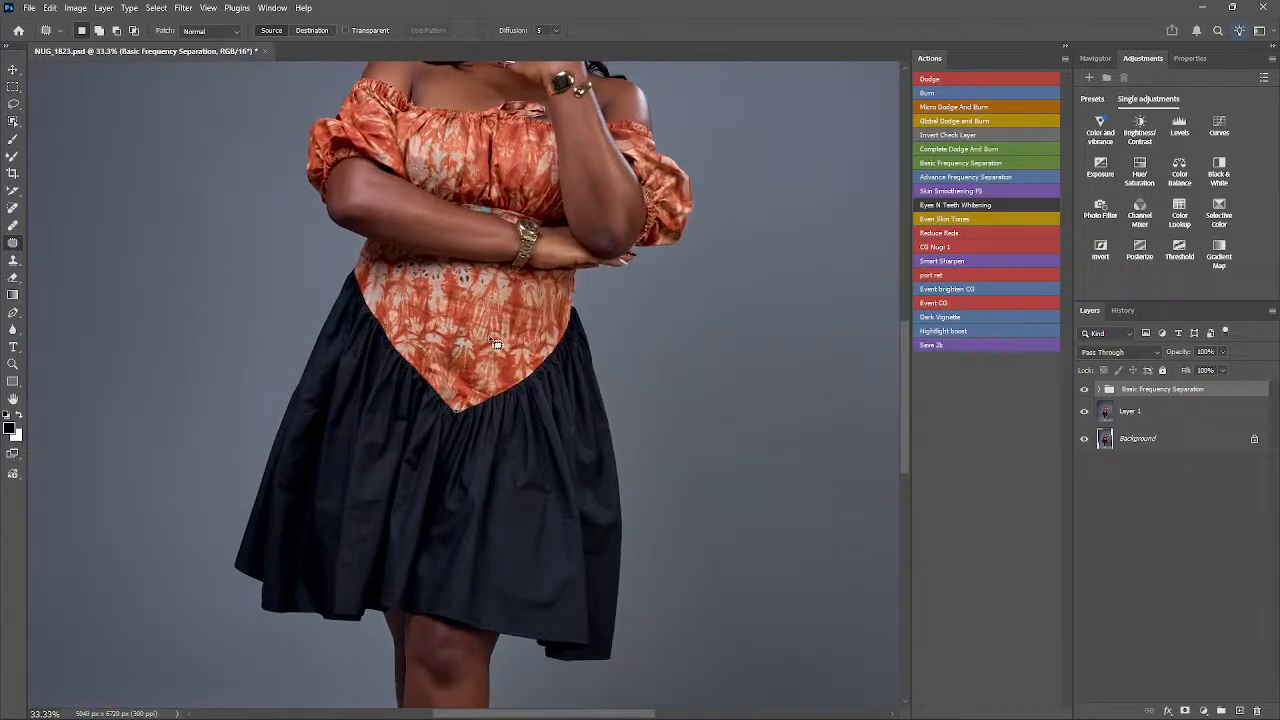
key("b")
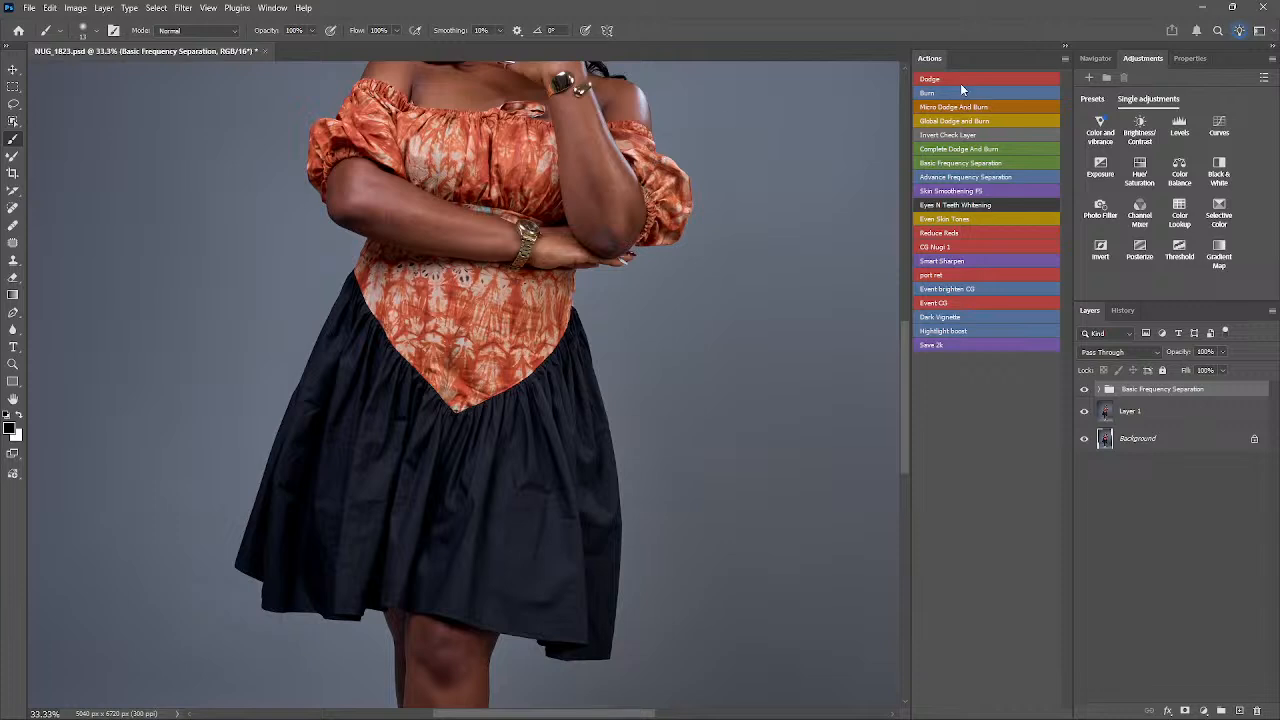
left_click(1064, 59)
left_click(1066, 64)
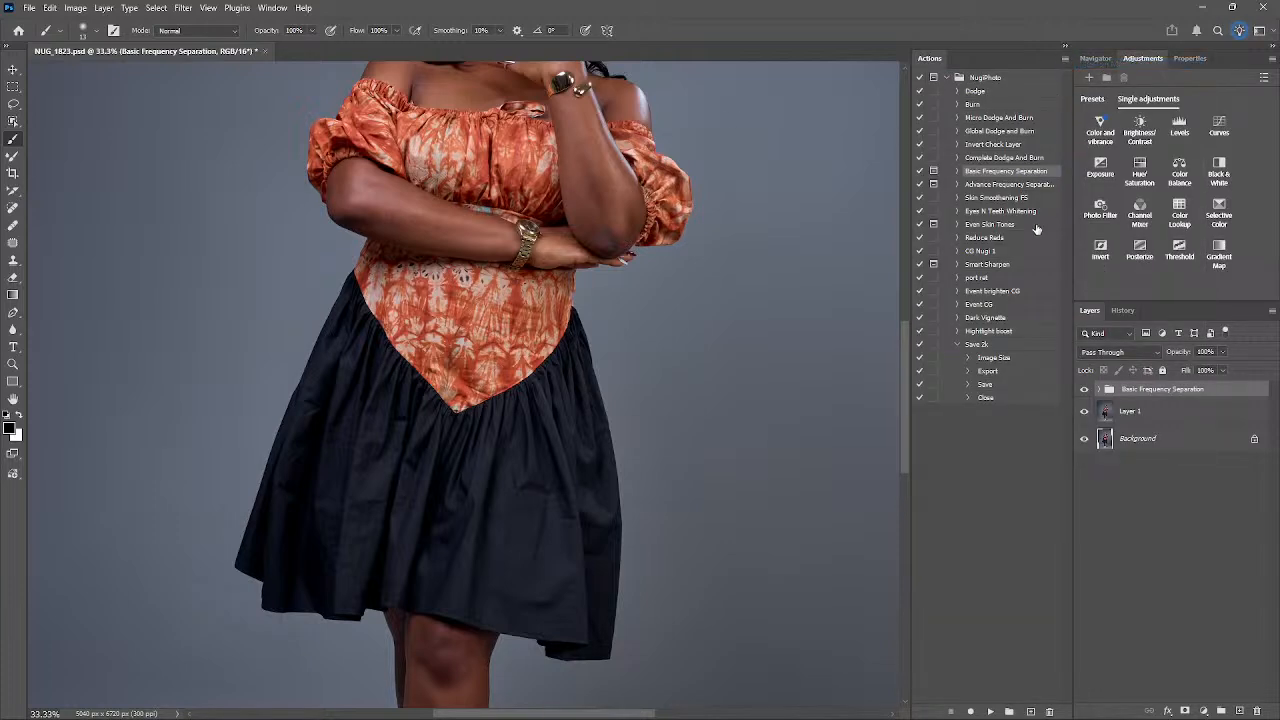
left_click(957, 171)
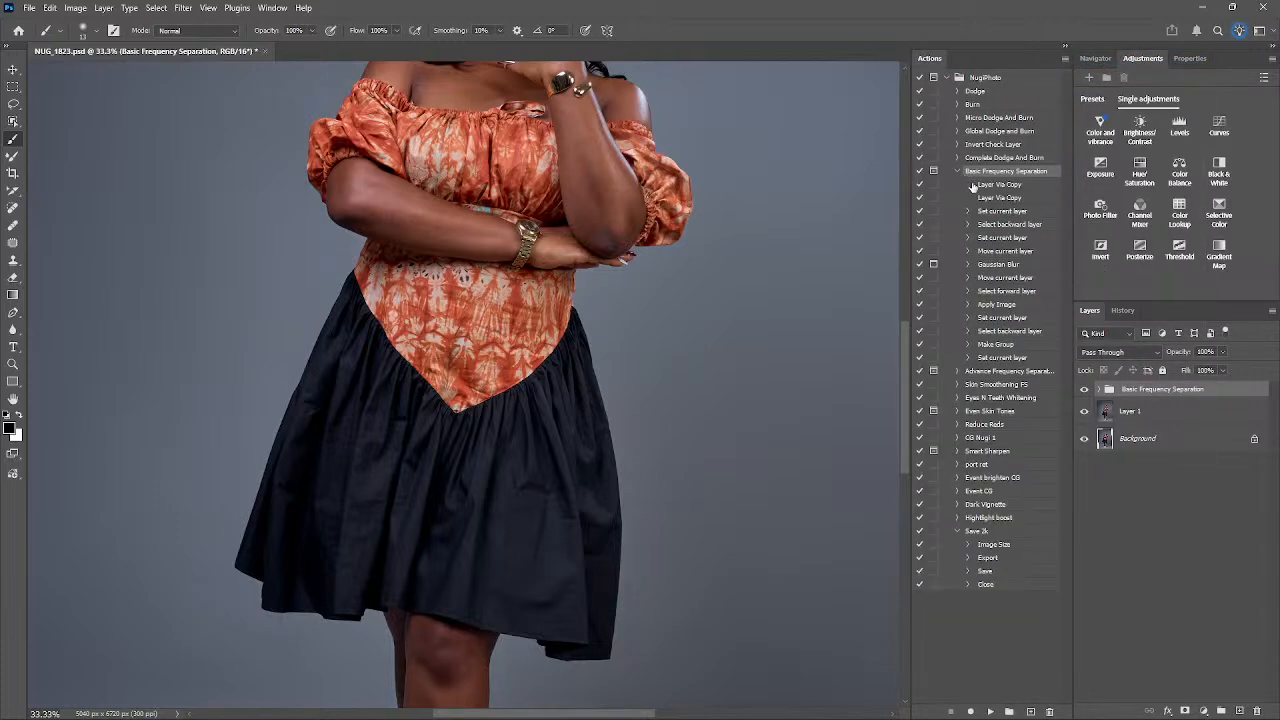
left_click(1001, 359)
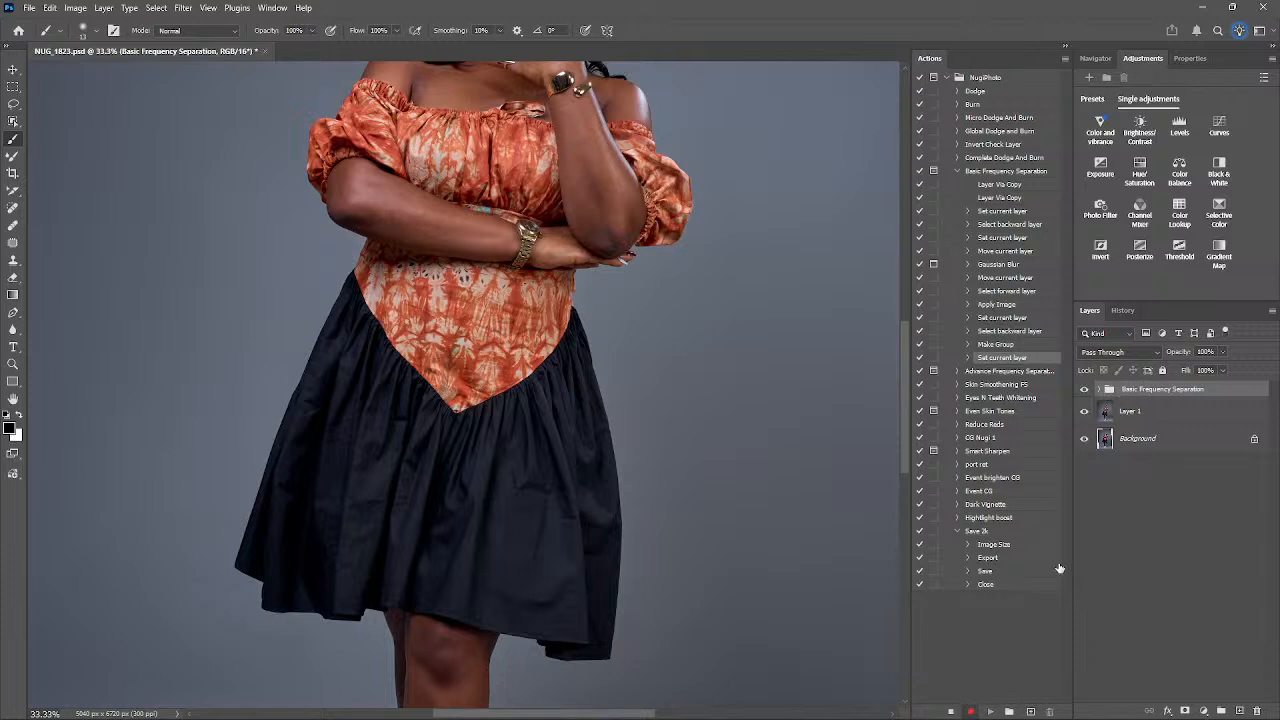
- Record selecting the Low FS Layer and the Mixer Brush into the action, stop recording, and restore Button Mode
left_click(1098, 389)
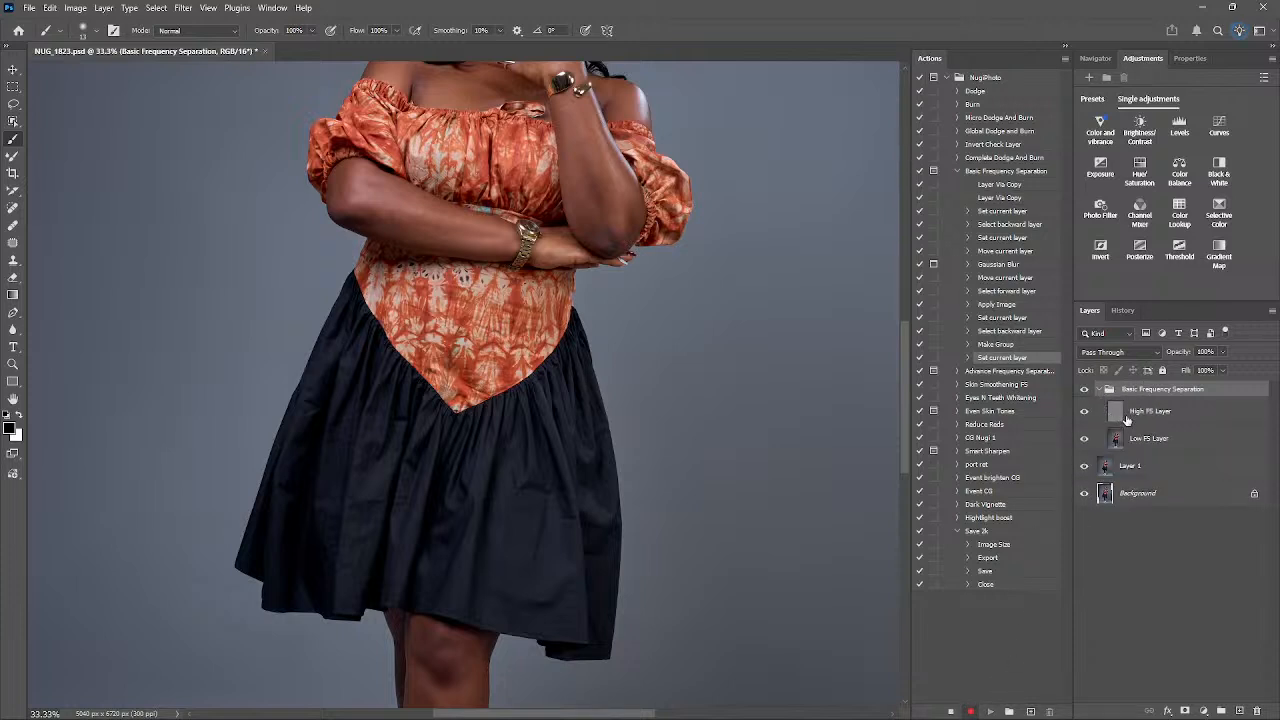
left_click(1131, 441)
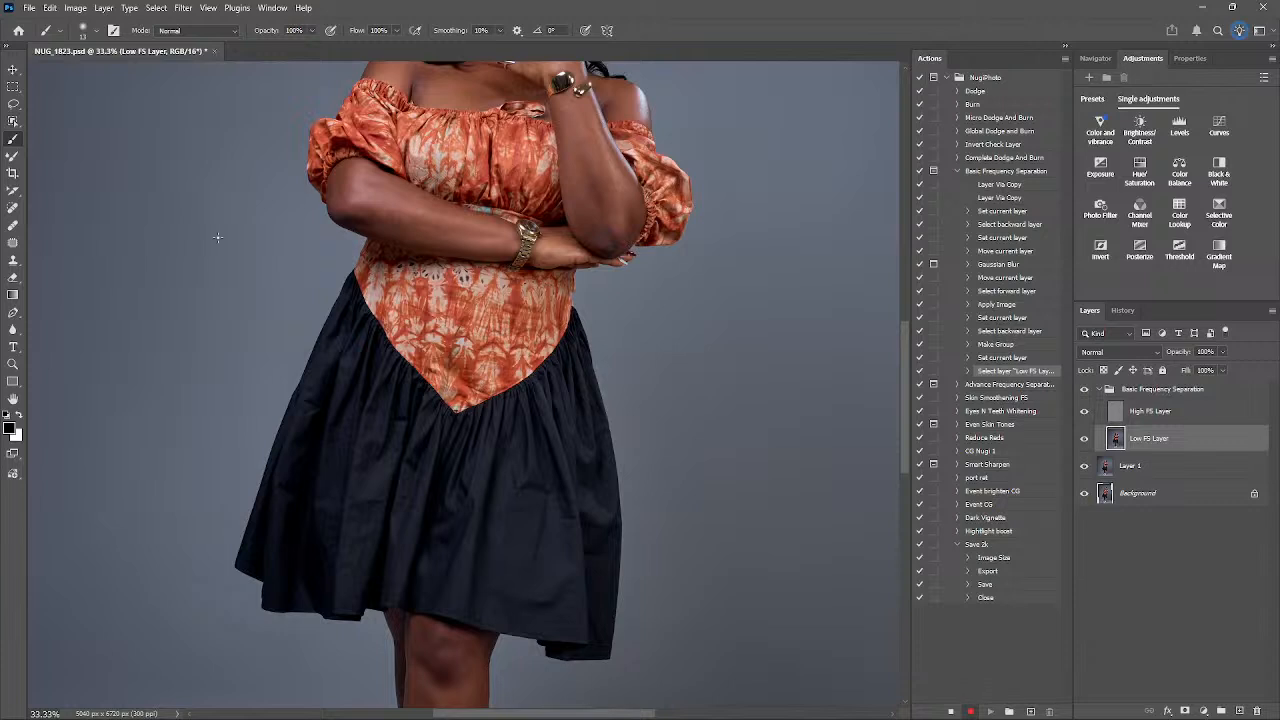
left_click(13, 157)
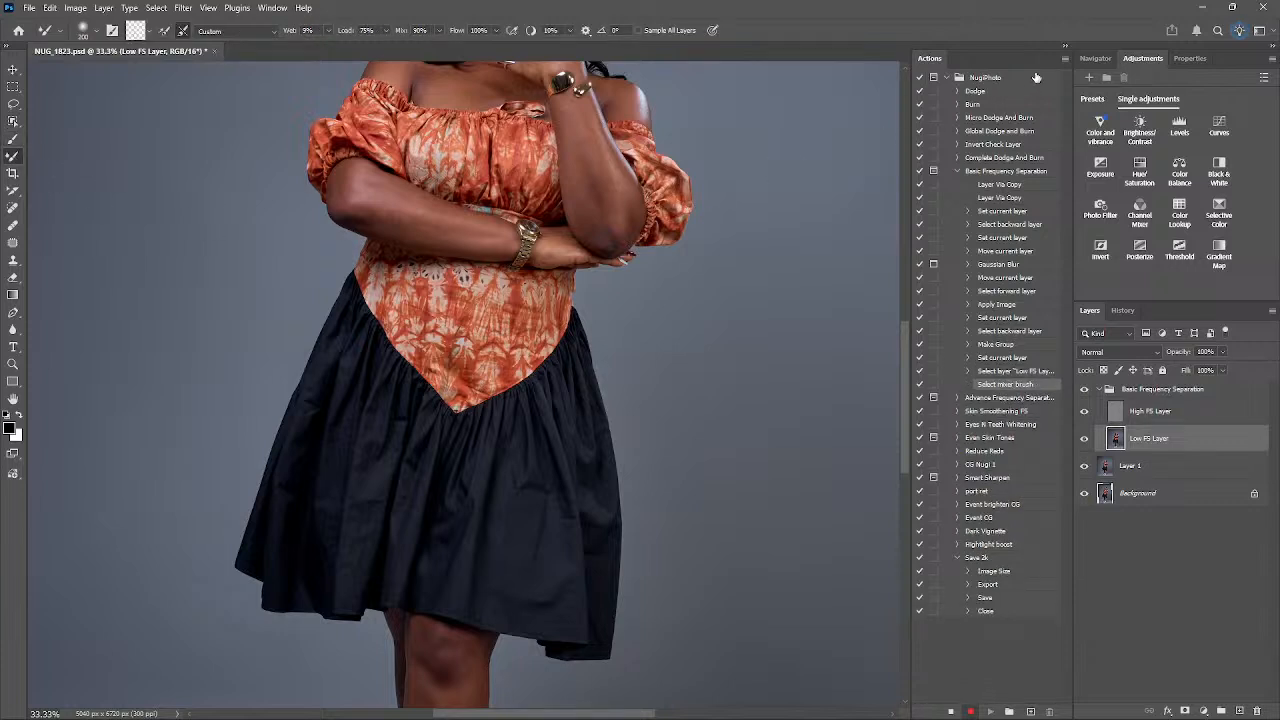
left_click(951, 711)
left_click(1065, 62)
left_click(1095, 63)
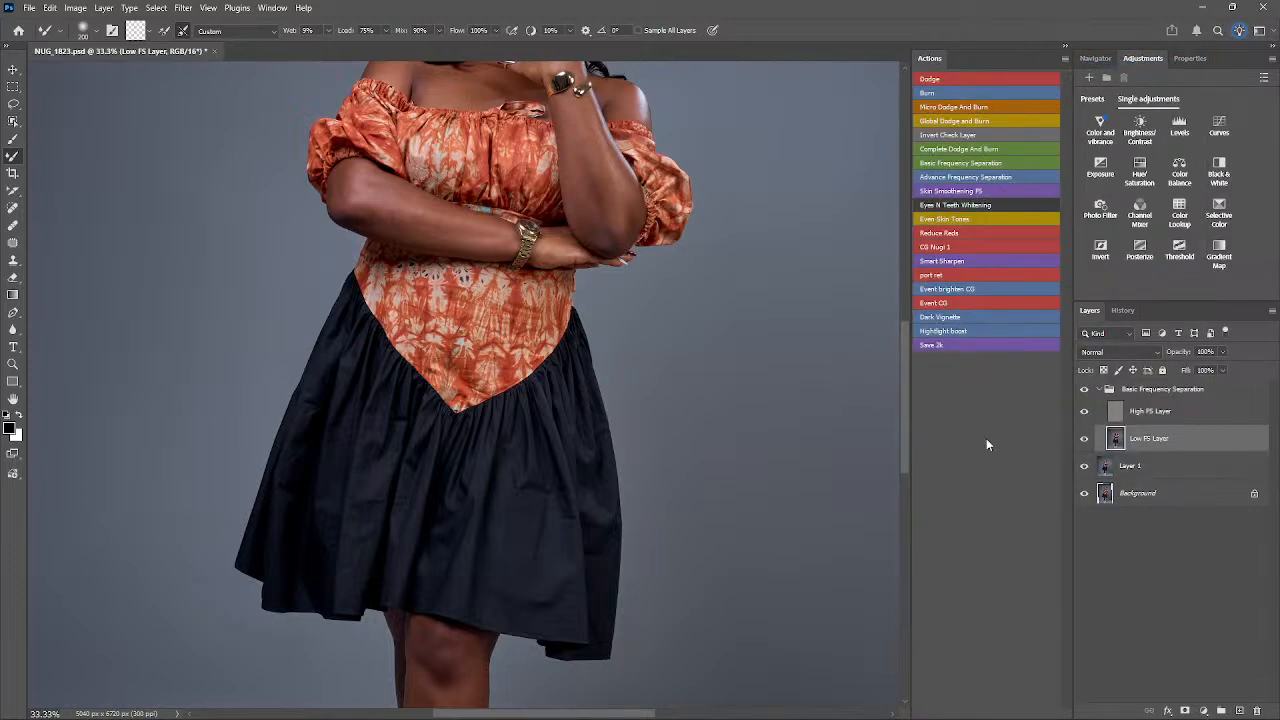
- Examine the face, hair and shoulders up close with the frequency separation layers in place
key("ctrl+minus")
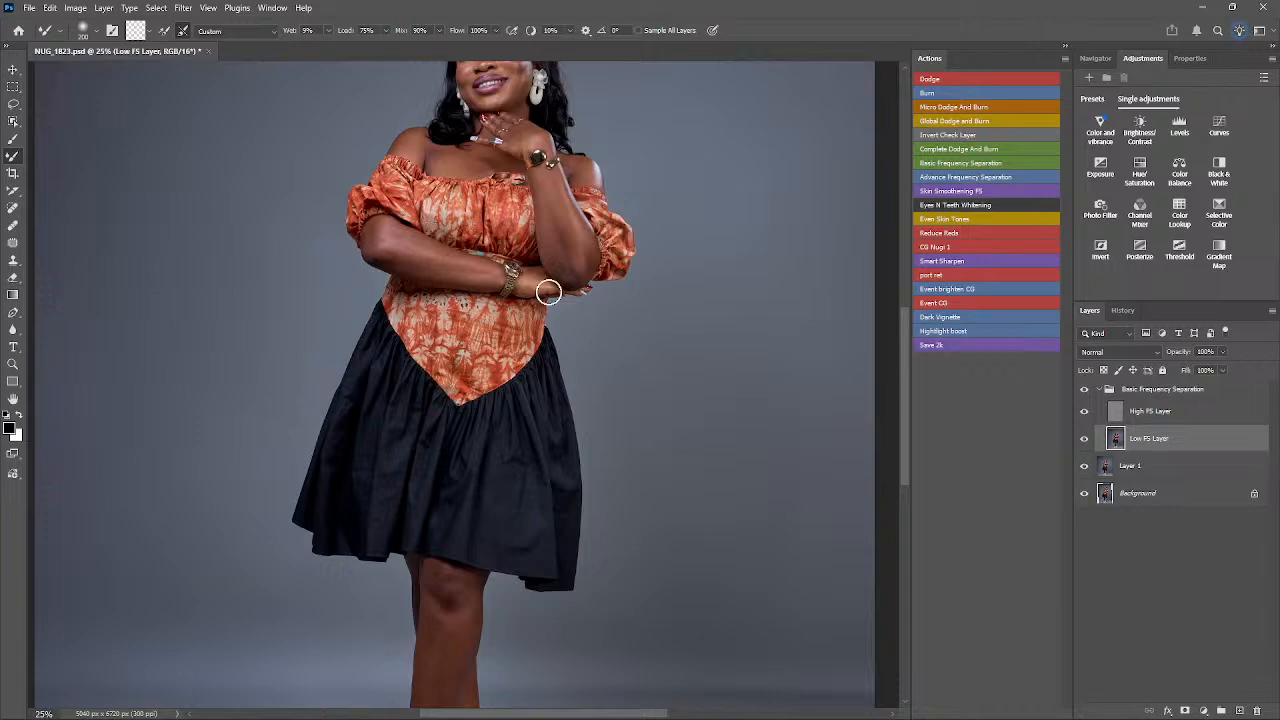
scroll(555, 280, "up", 3)
key("ctrl+plus")
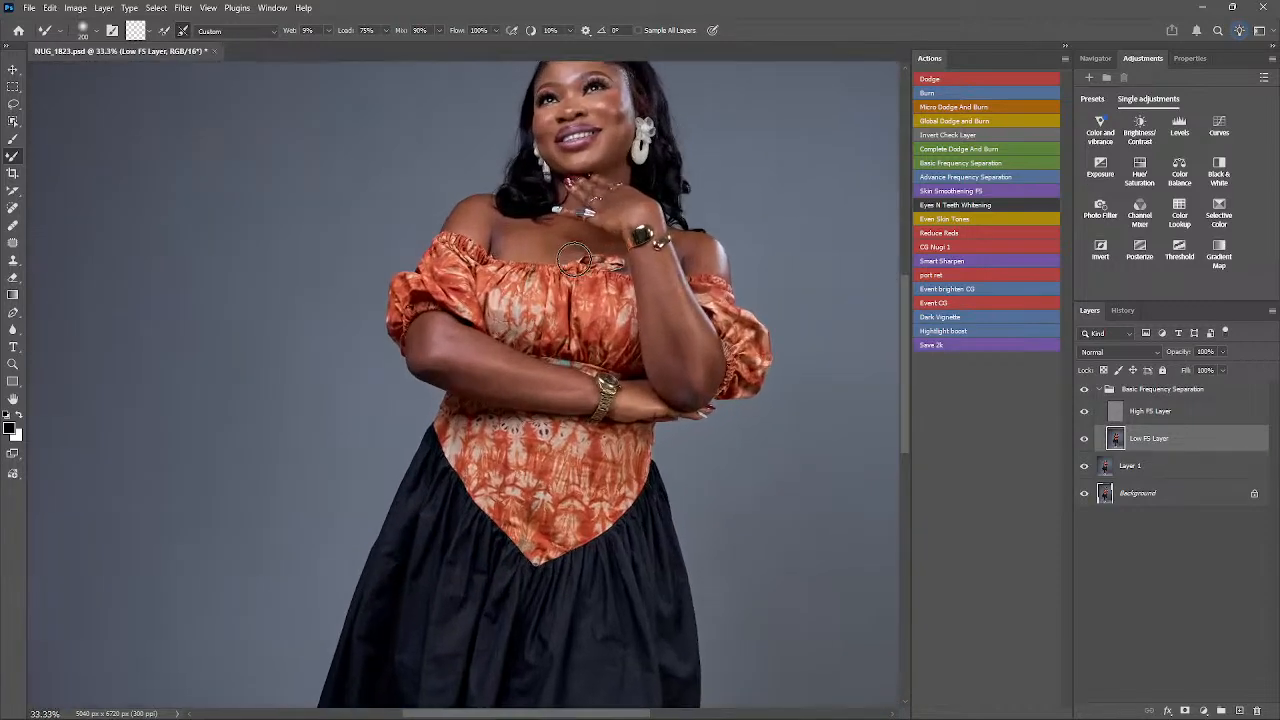
key("ctrl+plus")
left_click_drag(626, 256, 521, 457)
left_click_drag(565, 312, 538, 362)
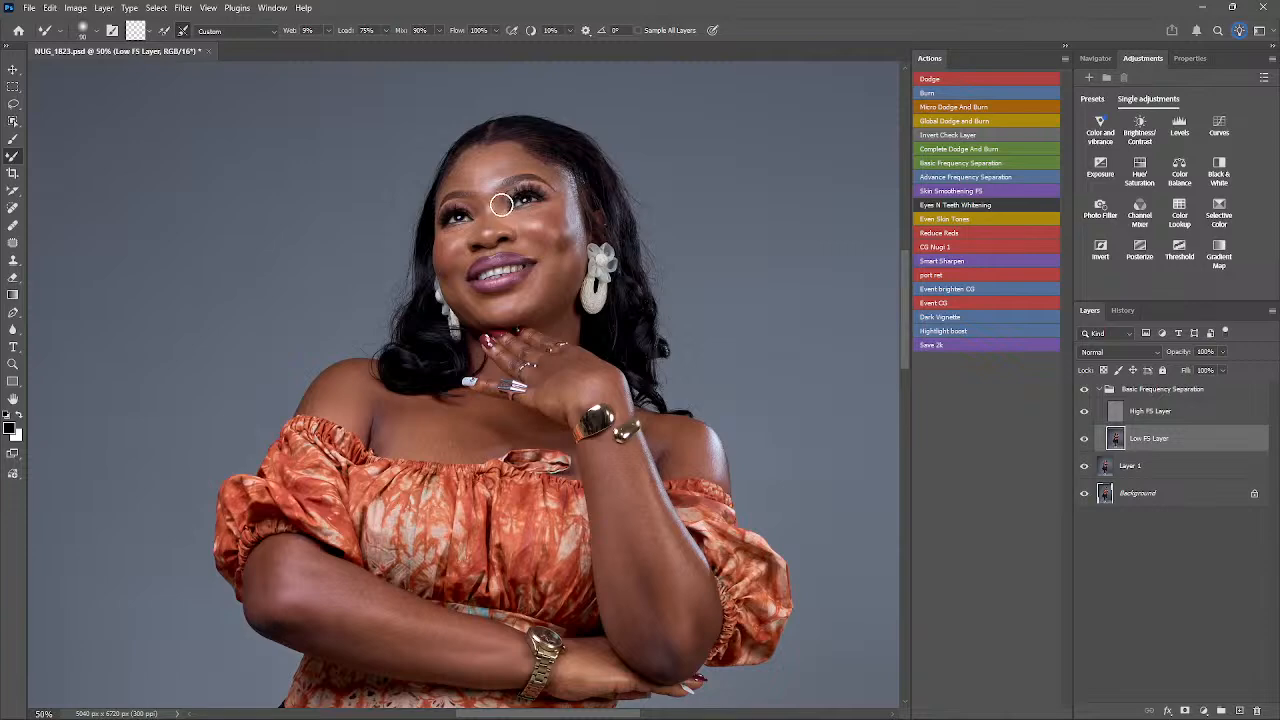
key("ctrl+plus")
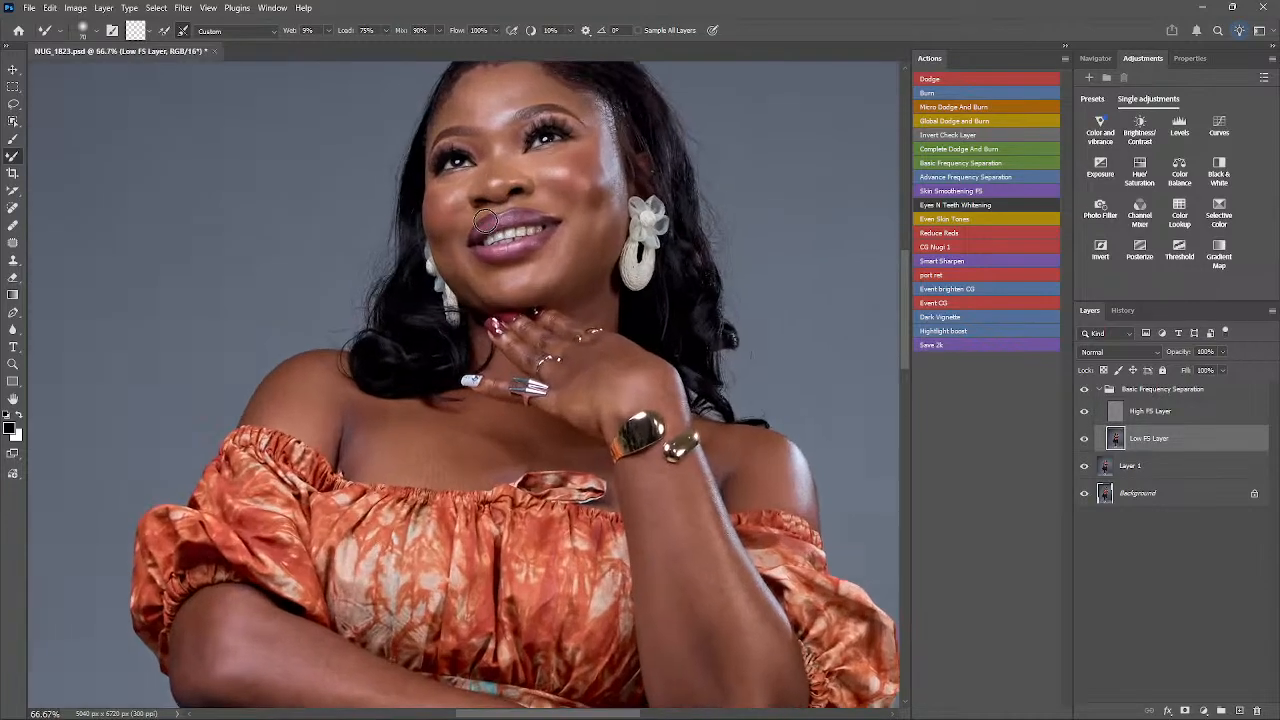
scroll(484, 230, "up", 3)
key("ctrl+plus")
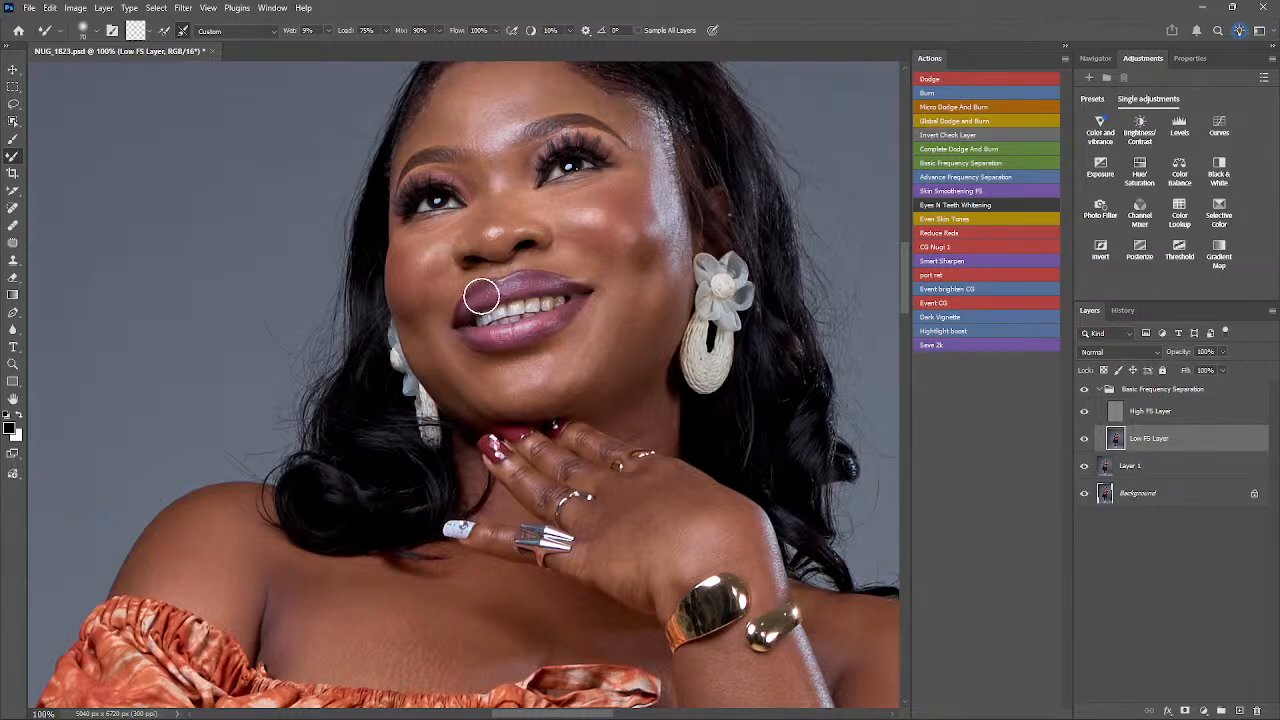
left_click_drag(507, 267, 488, 338)
- Delete the Basic Frequency Separation group, keeping Layer 1 and the Background
left_click(1097, 390)
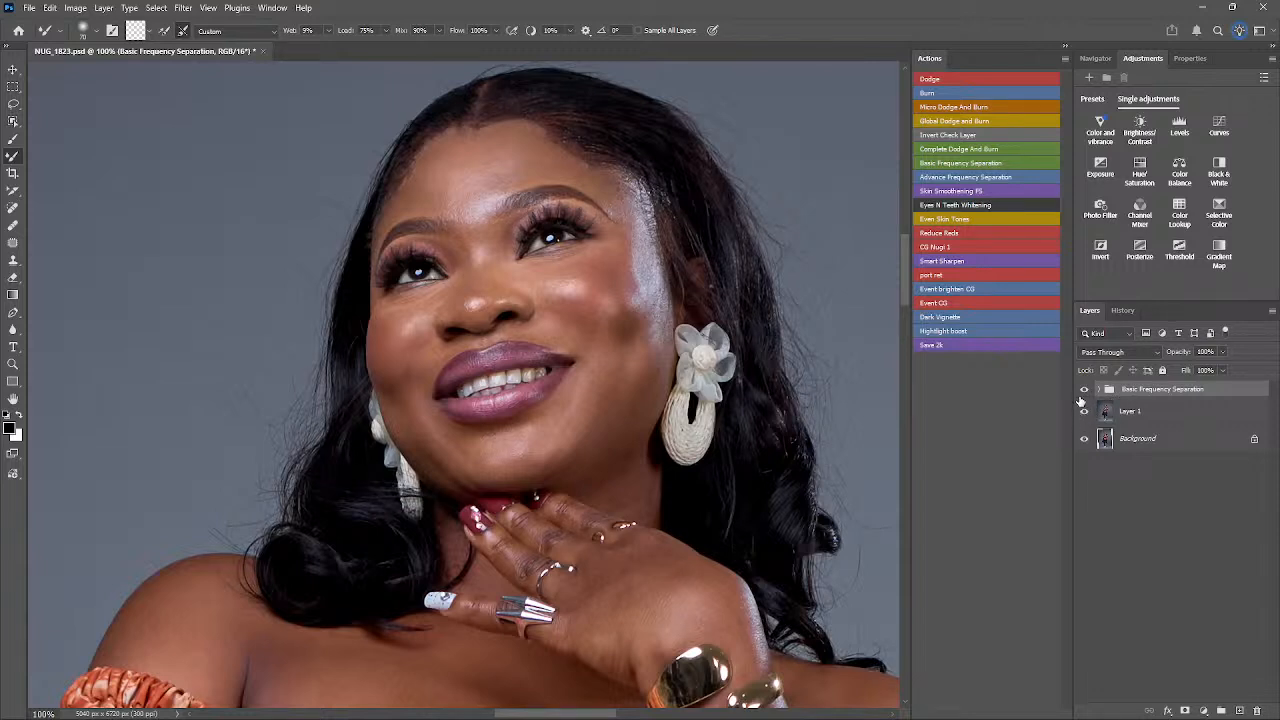
key("Delete")
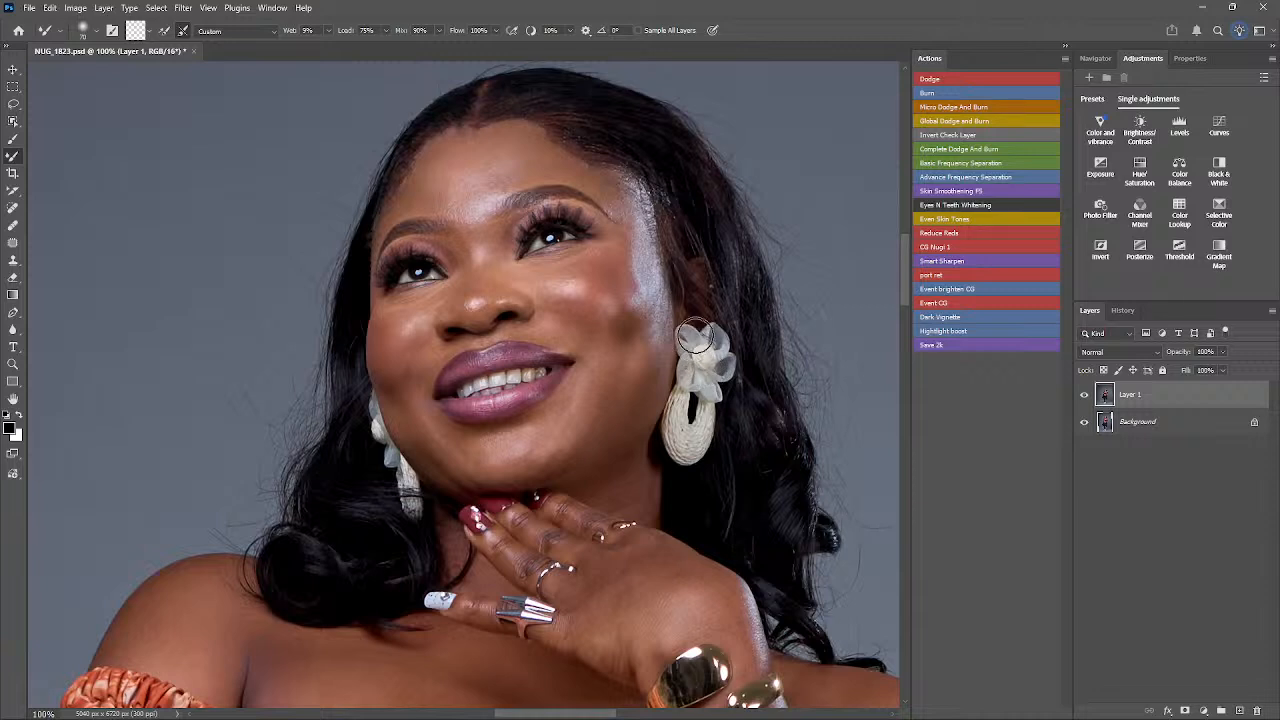
- Trace the hair outline with a Pen tool path from the photo's left shoulder over the crown to the opposite side
left_click_drag(703, 312, 608, 439)
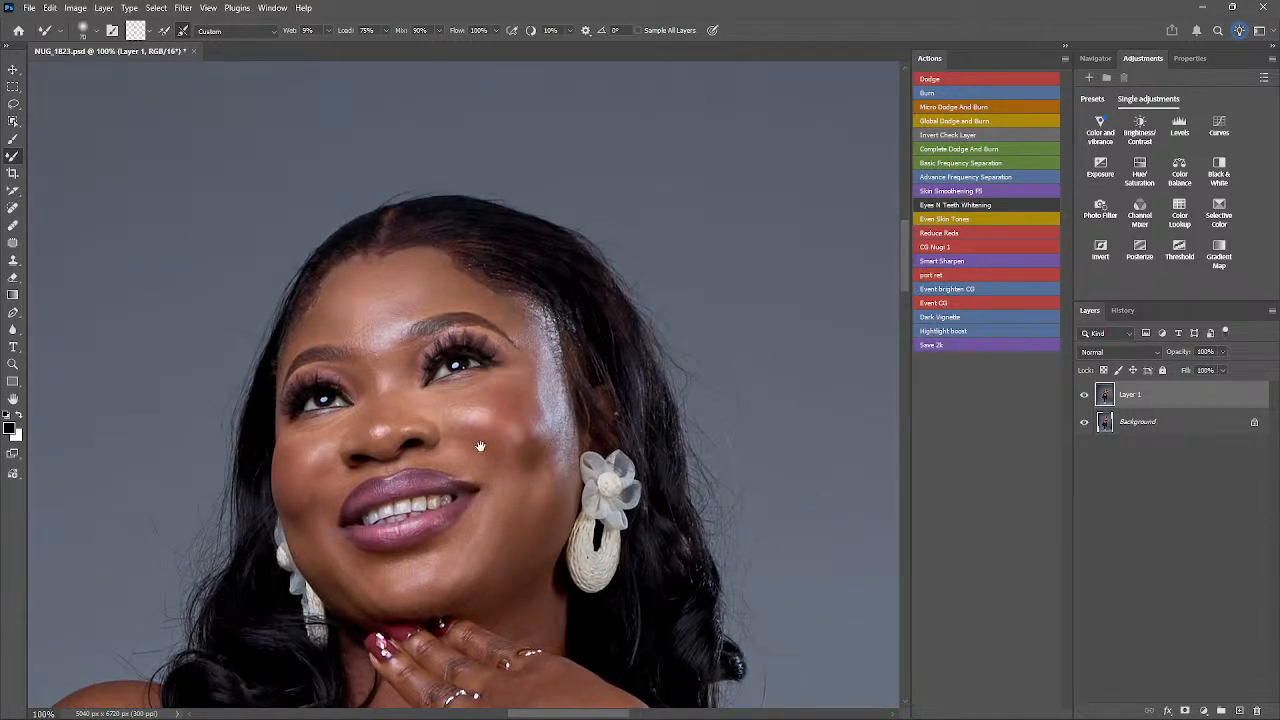
left_click_drag(480, 447, 542, 332)
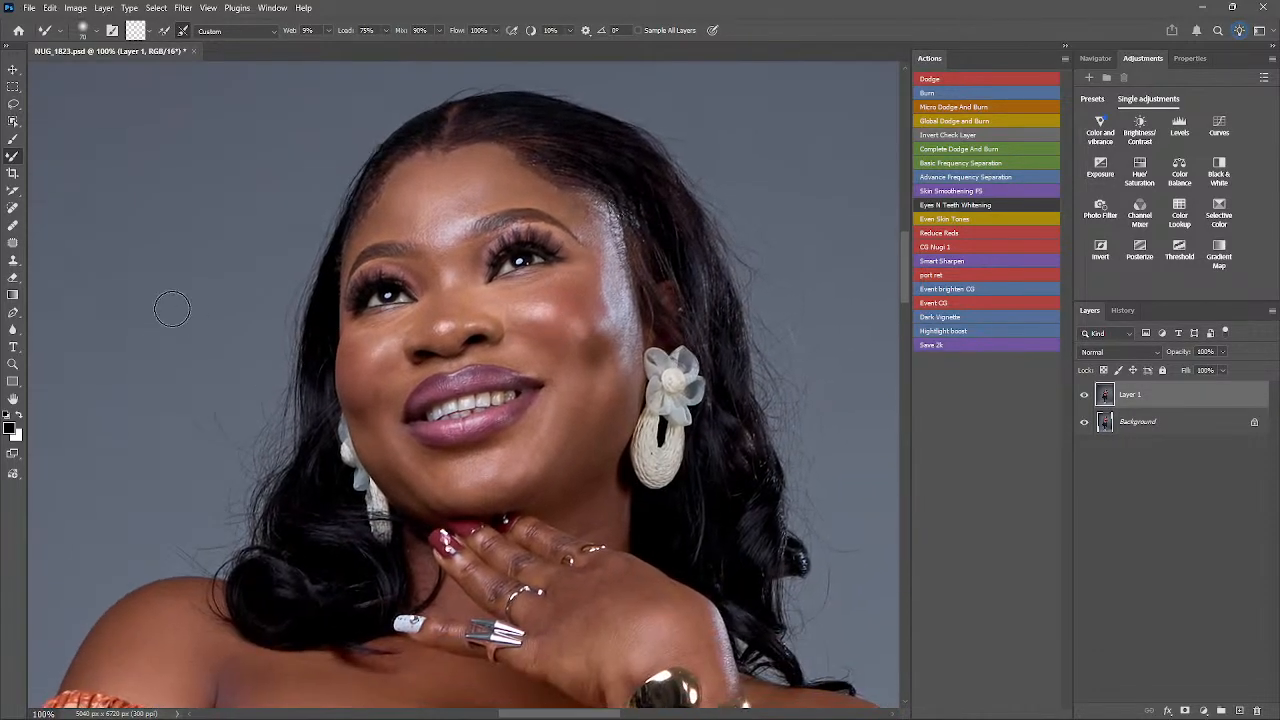
right_click(13, 313)
left_click(60, 310)
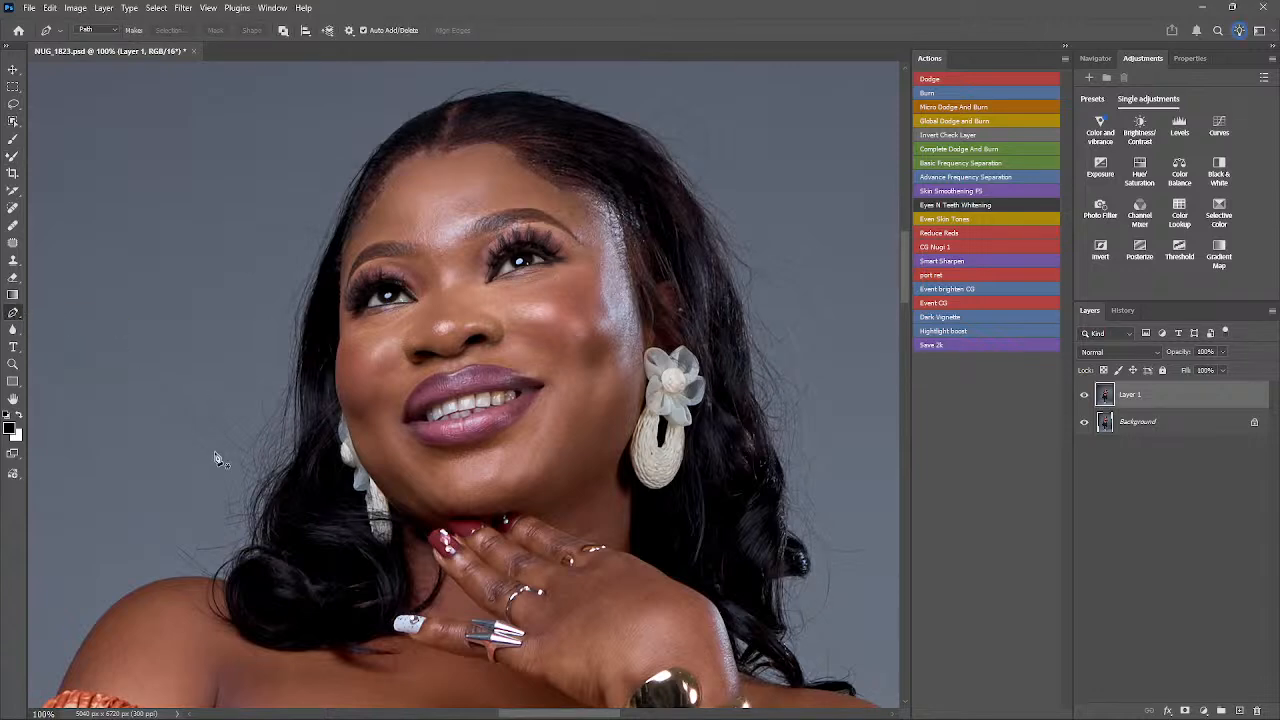
left_click(228, 576)
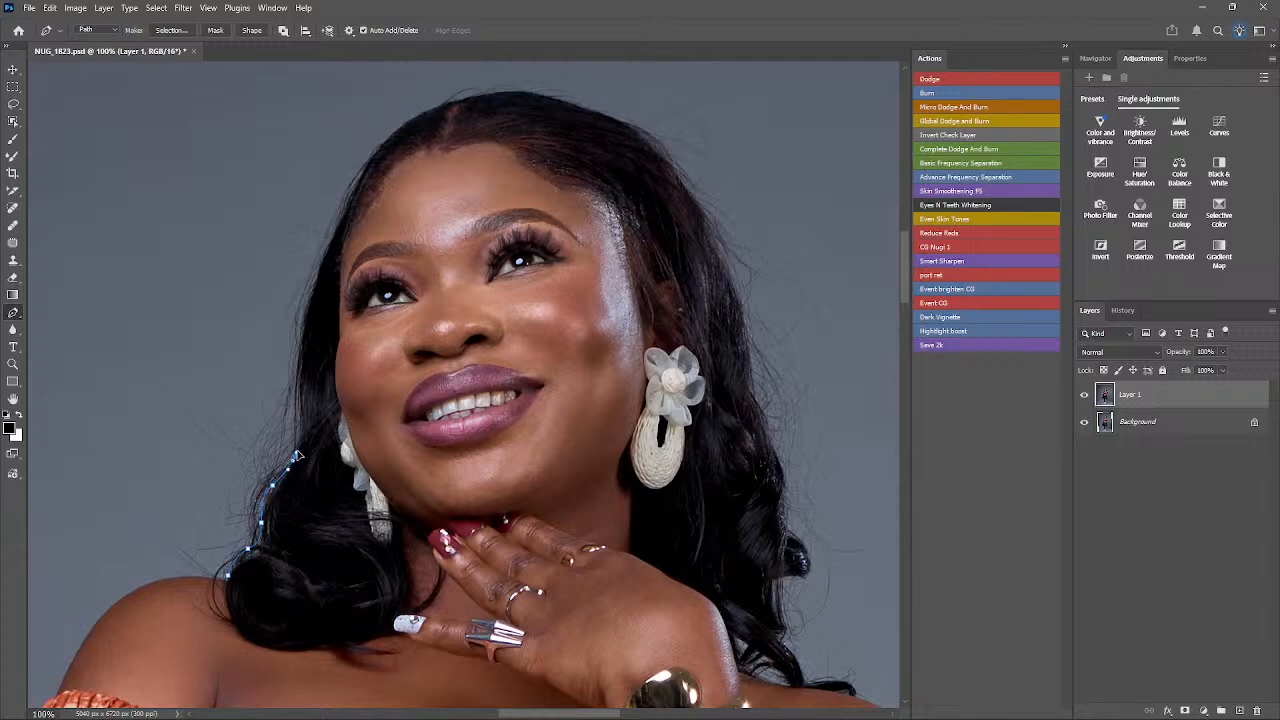
left_click_drag(314, 297, 334, 237)
left_click_drag(392, 143, 432, 116)
left_click_drag(545, 95, 597, 110)
left_click_drag(667, 142, 691, 213)
left_click_drag(743, 346, 744, 377)
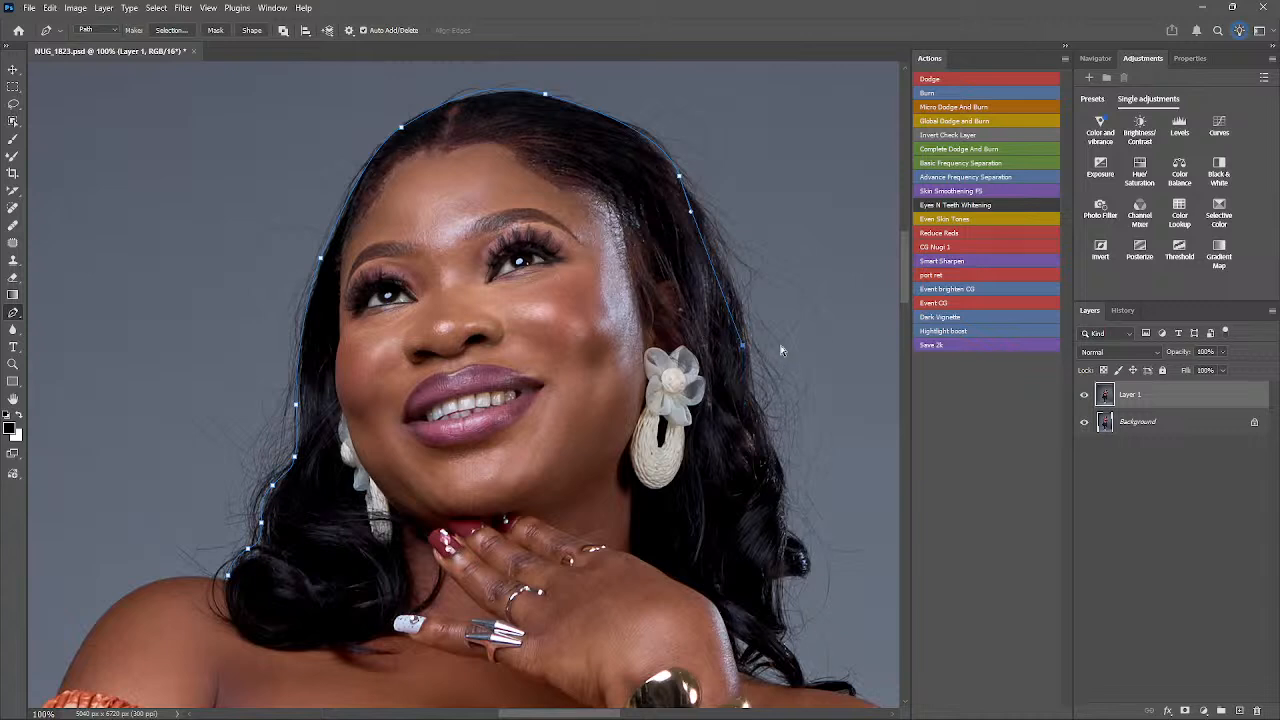
- Continue the path down the hair edge on the photo's right side to the hair tips on the shoulder
left_click_drag(744, 324, 750, 397)
key("ctrl+z")
left_click_drag(718, 262, 733, 358)
left_click_drag(755, 443, 771, 551)
key("ctrl+z")
left_click_drag(752, 394, 771, 612)
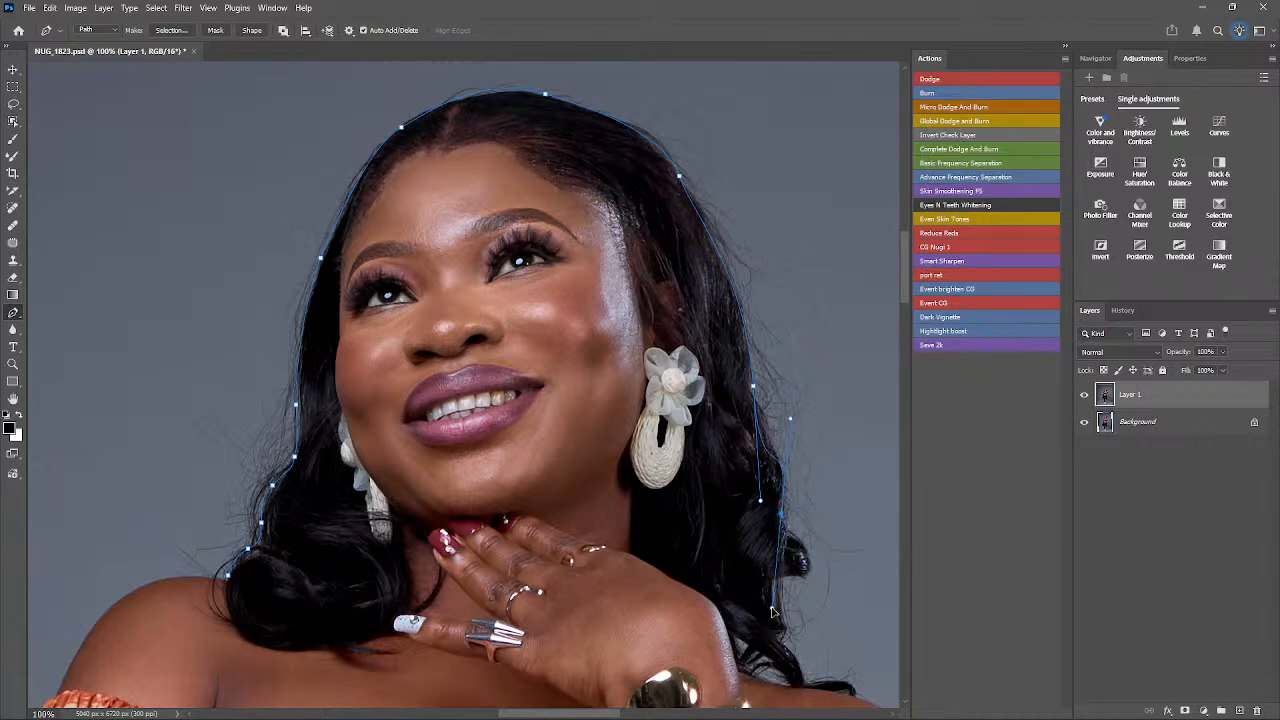
left_click_drag(798, 545, 801, 550)
key("ctrl+z")
left_click_drag(811, 571, 804, 329)
left_click_drag(728, 376, 724, 388)
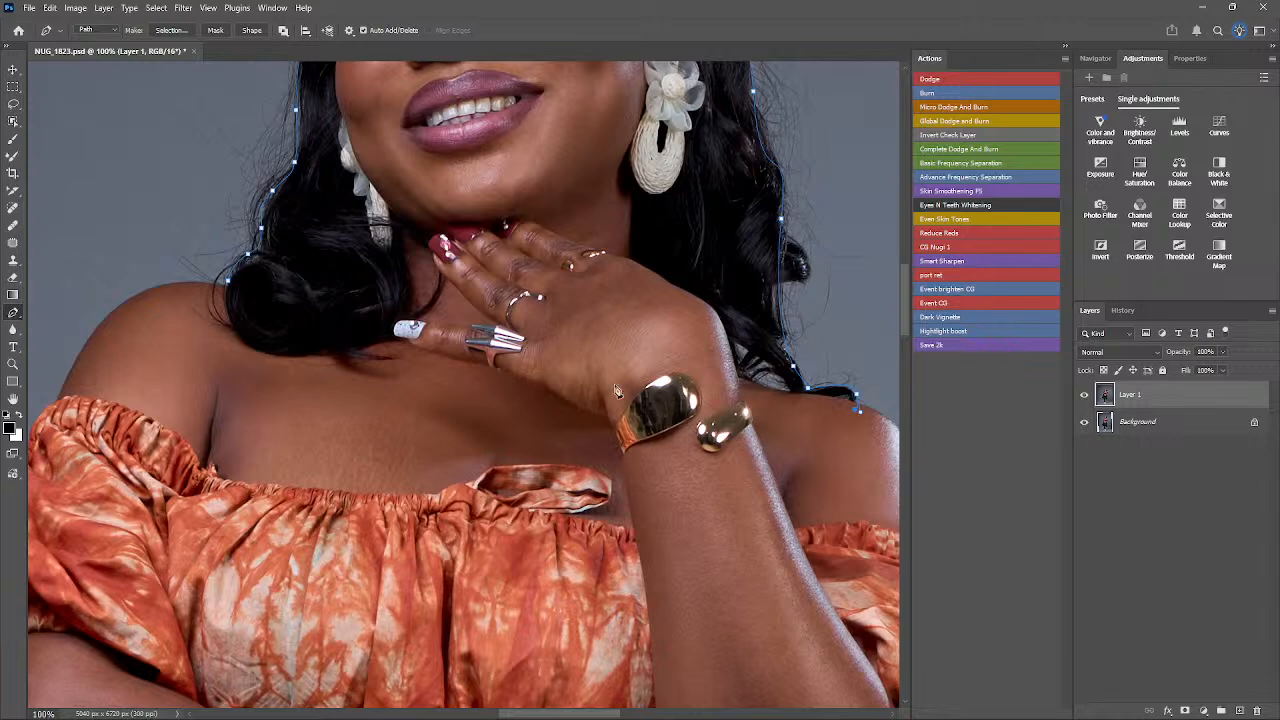
- Close the path across the chest and convert it to a new anti-aliased selection with a 0-pixel feather
left_click(241, 387)
right_click(402, 280)
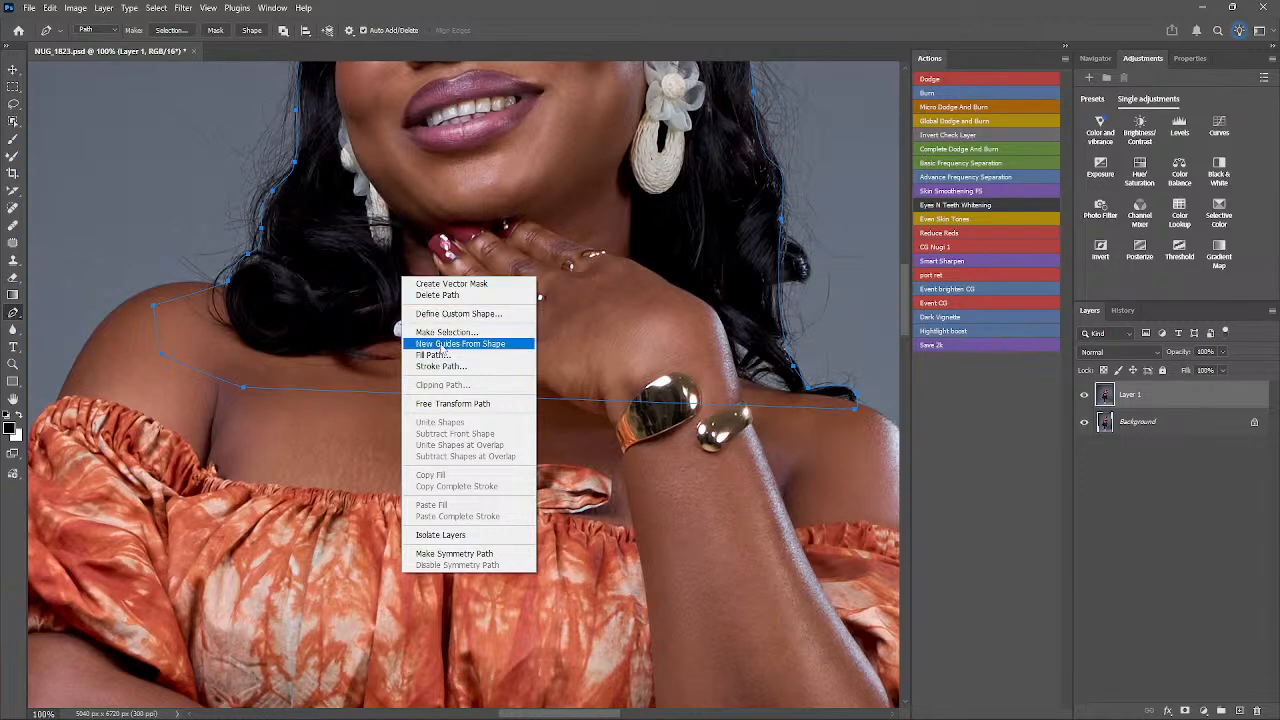
left_click(443, 333)
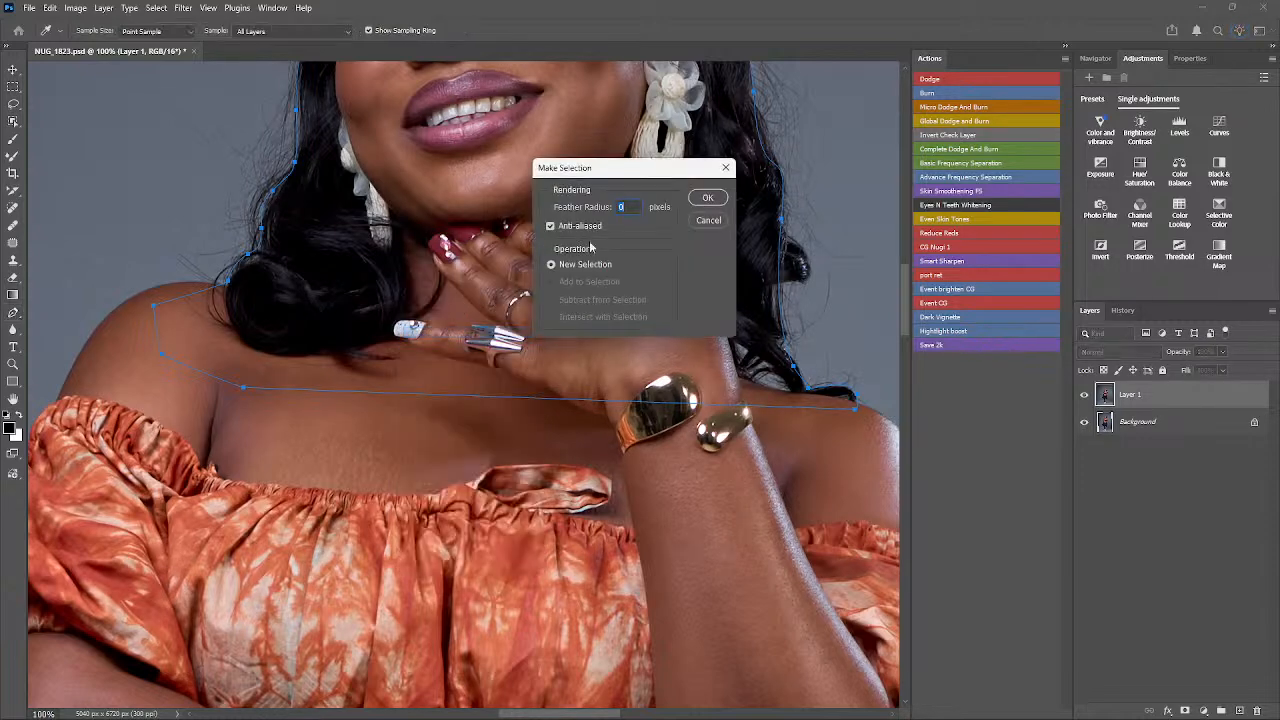
left_click(722, 203)
- Add the outer curve of the photo's left shoulder to the selection with the Patch tool
key("j")
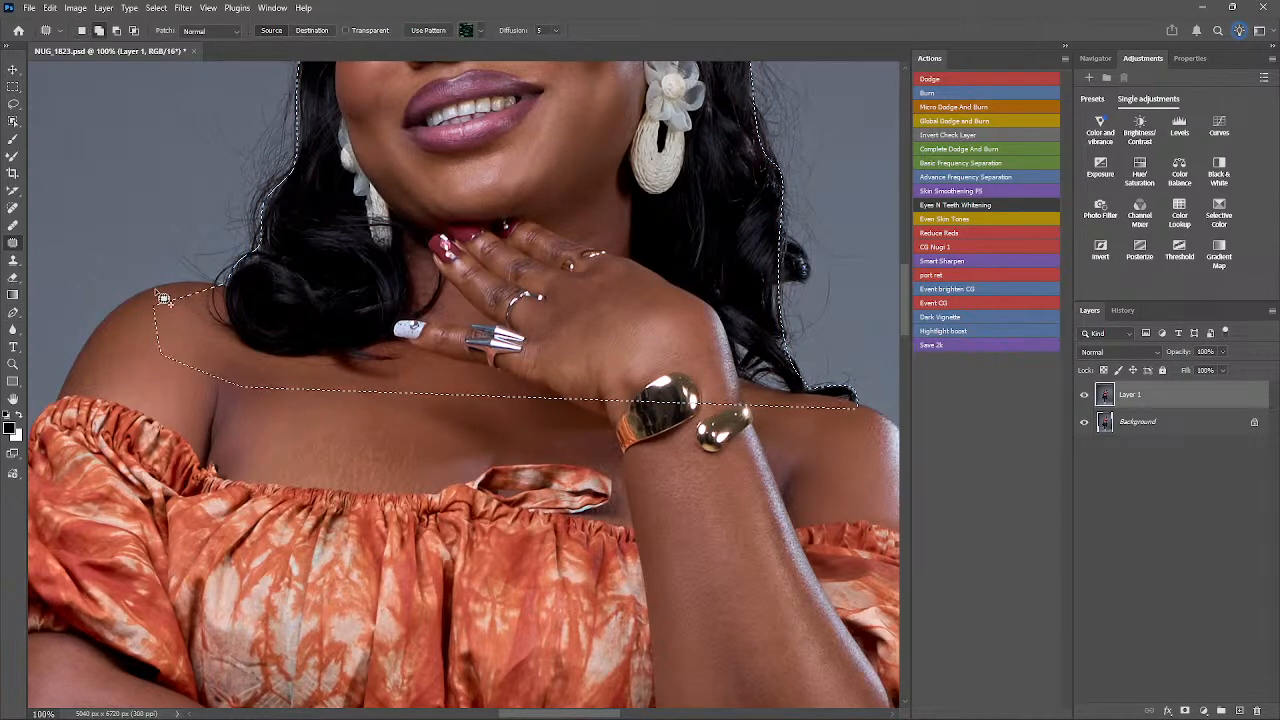
mouse_move(162, 285)
left_mouse_down()
mouse_move(226, 290)
mouse_move(221, 331)
mouse_move(123, 362)
left_mouse_up()
left_click_drag(157, 291, 158, 290)
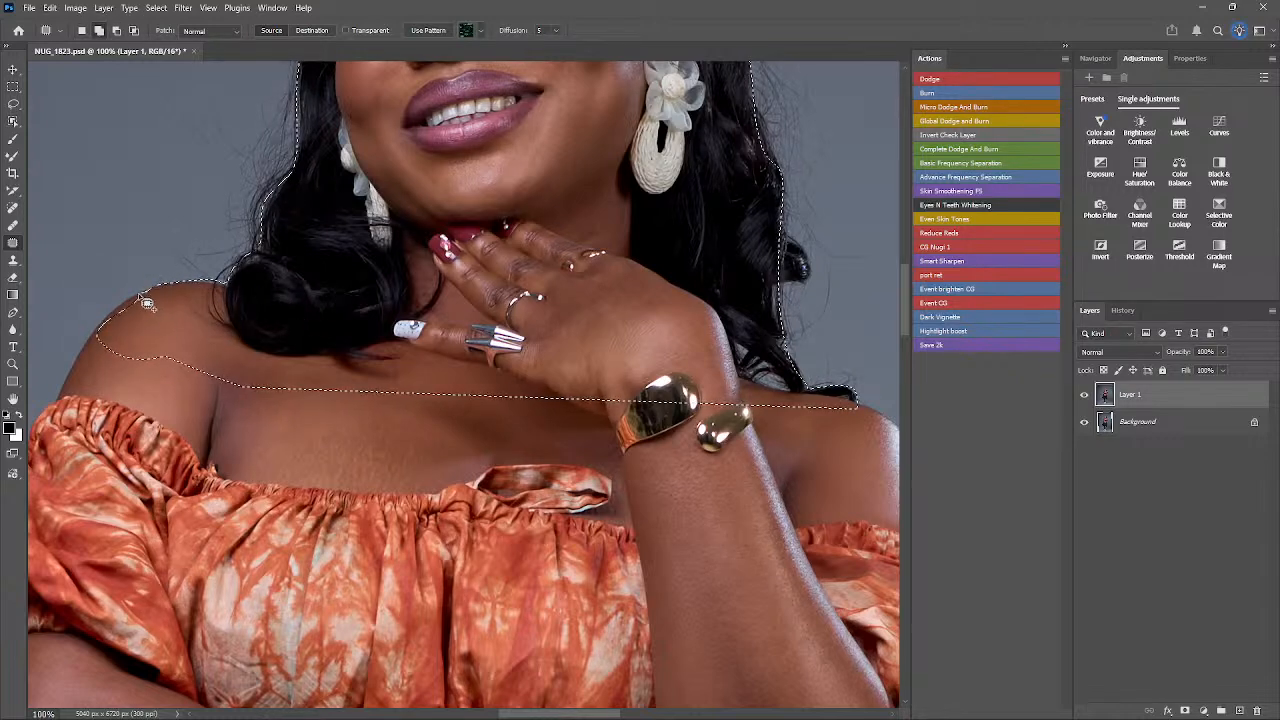
mouse_move(116, 331)
left_mouse_down()
mouse_move(146, 311)
mouse_move(103, 334)
mouse_move(100, 357)
mouse_move(151, 305)
mouse_move(108, 332)
left_mouse_up()
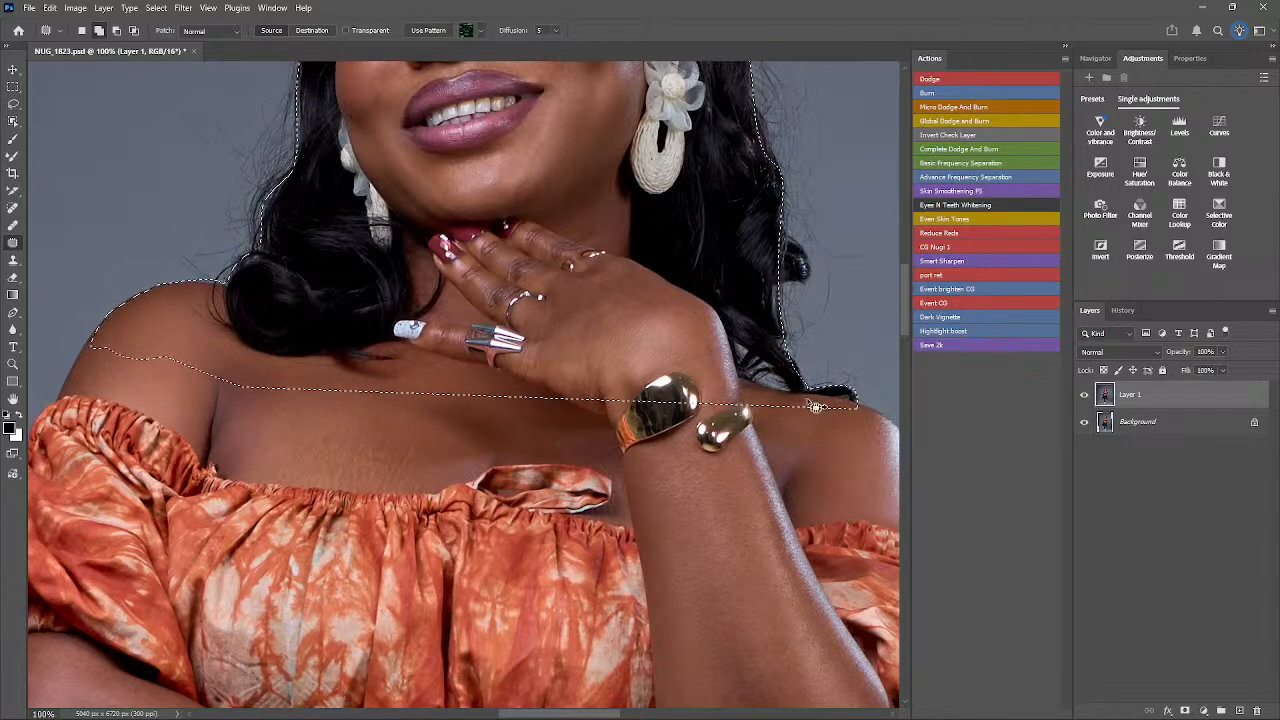
- Extend the selection over the photo's right shoulder below the hair tips, undoing the misdrawn first outline
left_click_drag(803, 388, 603, 378)
key("ctrl+z")
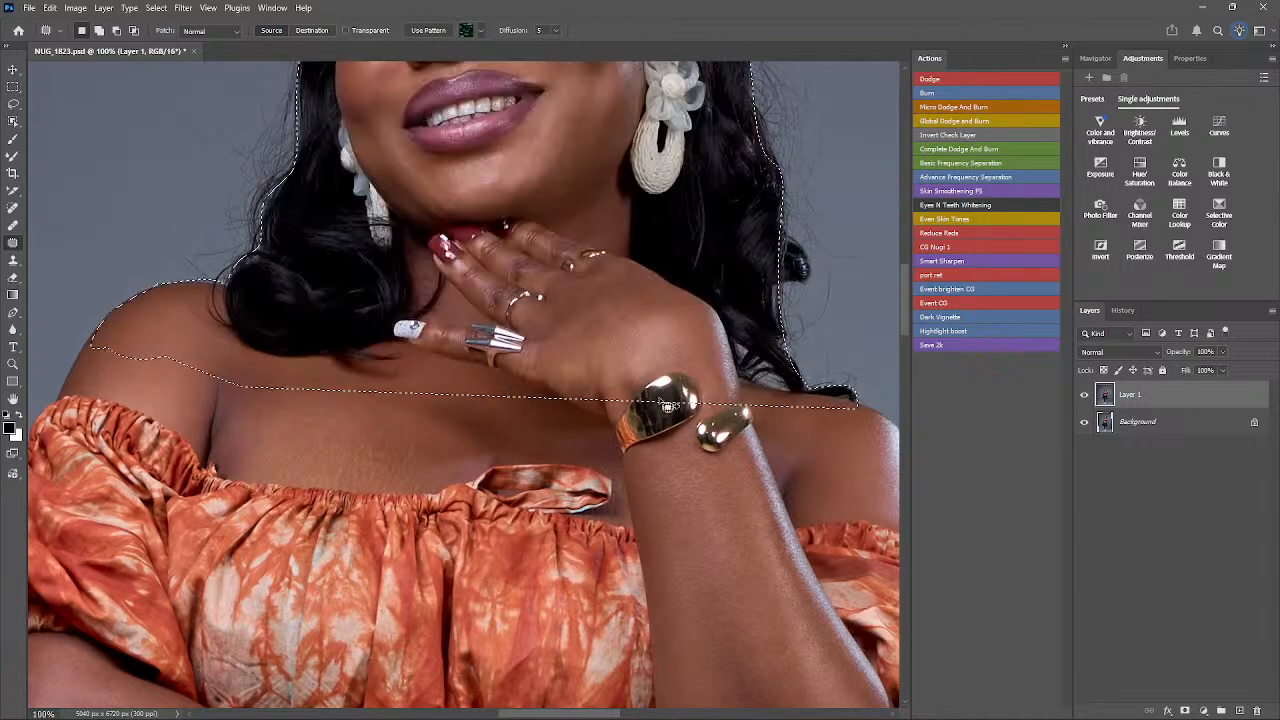
left_click_drag(738, 456, 530, 368)
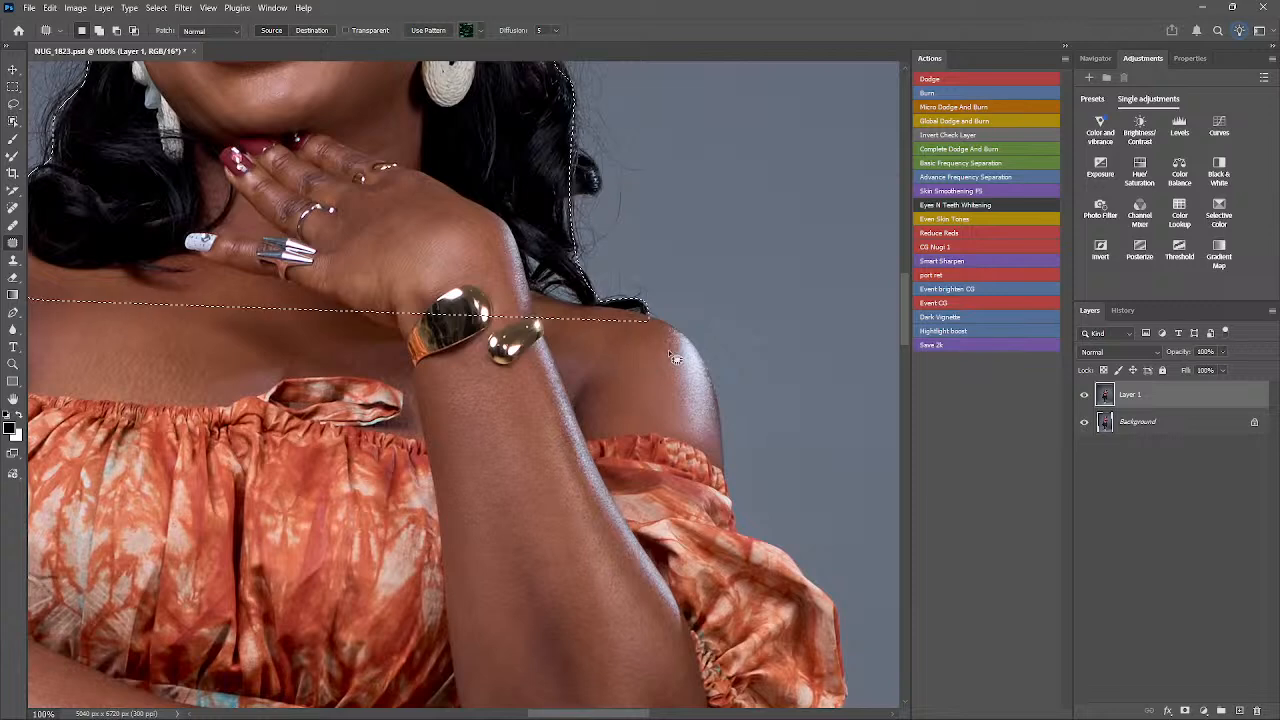
mouse_move(646, 320)
left_mouse_down()
mouse_move(676, 327)
mouse_move(692, 455)
mouse_move(478, 323)
mouse_move(550, 319)
mouse_move(670, 487)
mouse_move(710, 682)
left_mouse_up()
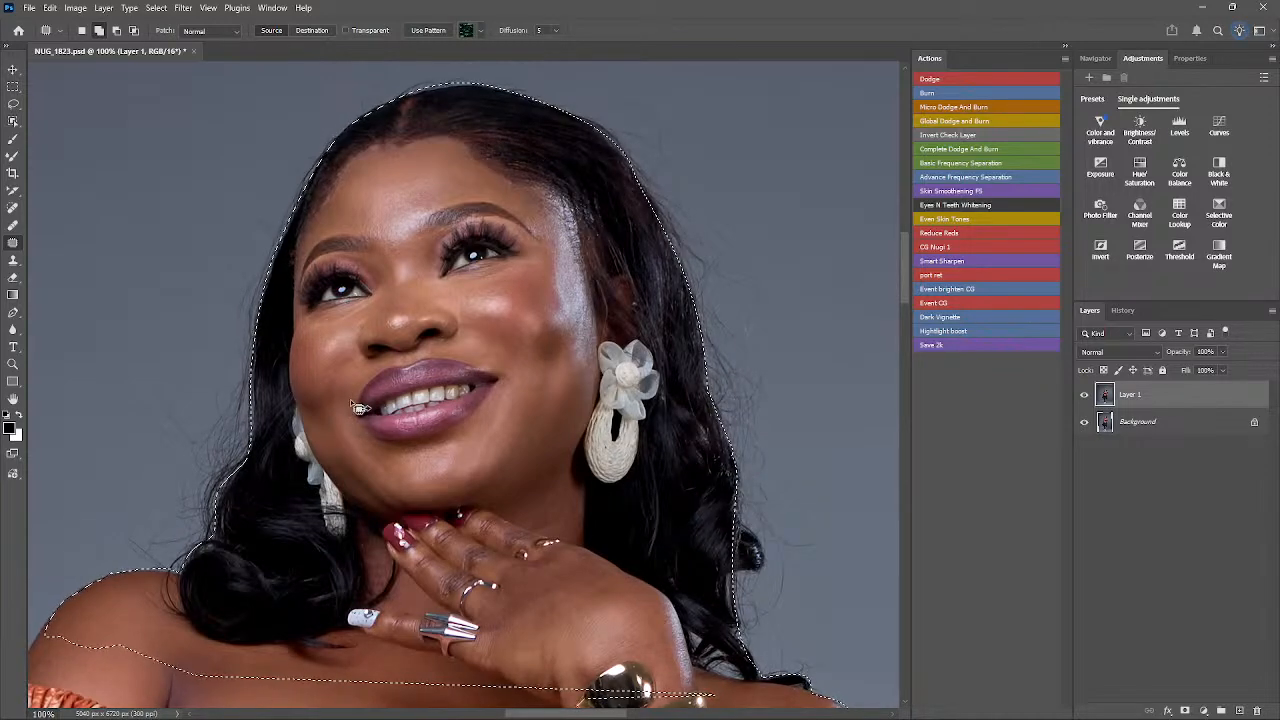
- Invert the selection so the backdrop around the woman is selected instead of her hair and shoulders
left_click_drag(448, 358, 468, 320)
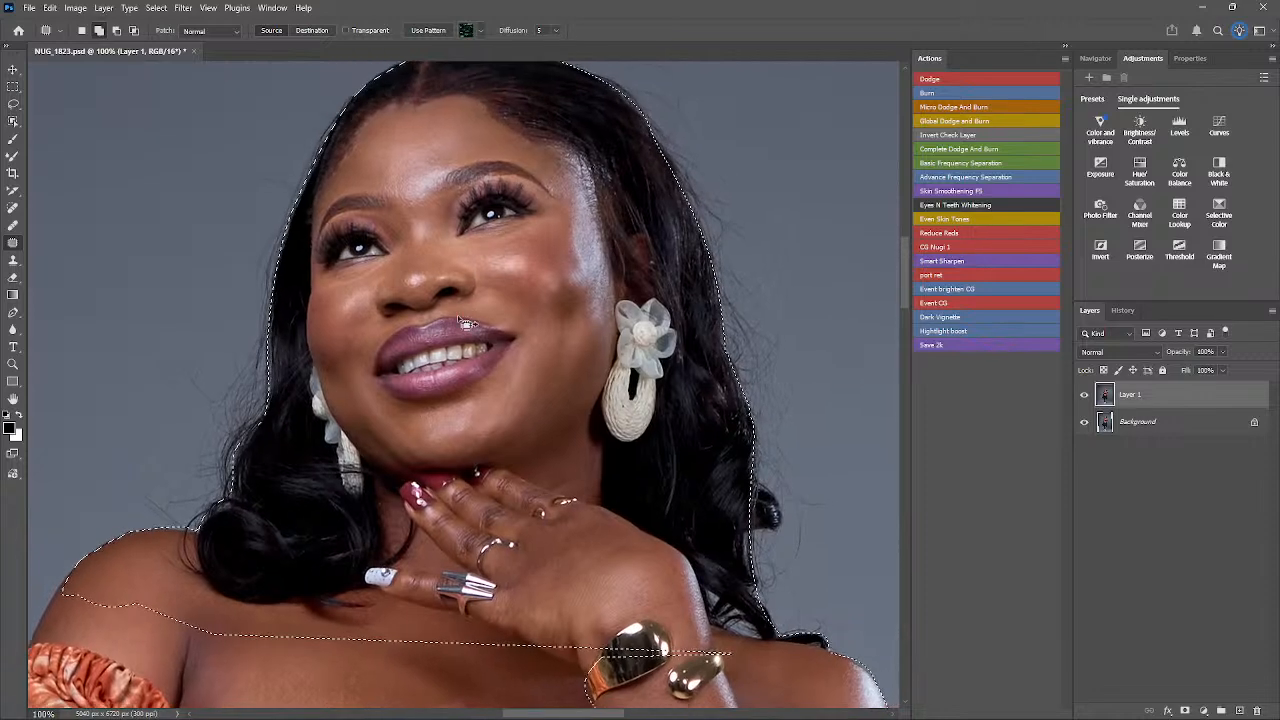
right_click(220, 222)
left_click(274, 244)
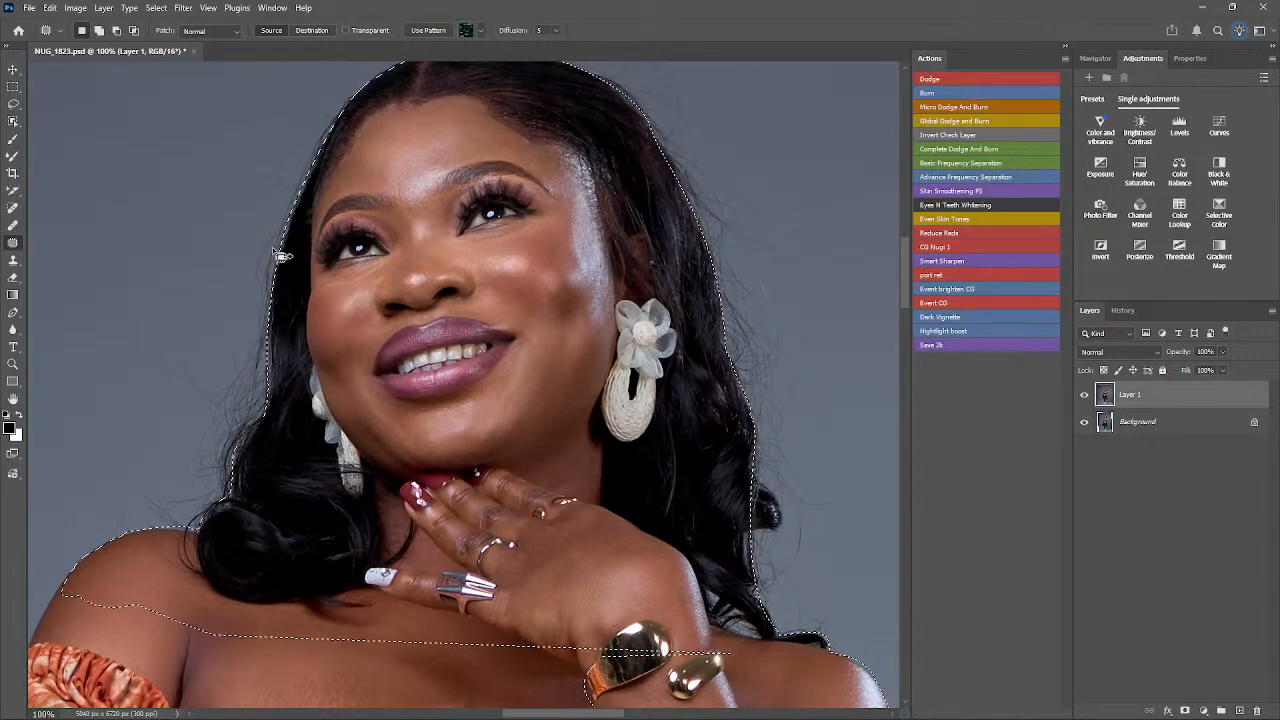
- Clone clean backdrop over the flyaway hairs along the photo's left side of the hair and over the crown
key("s")
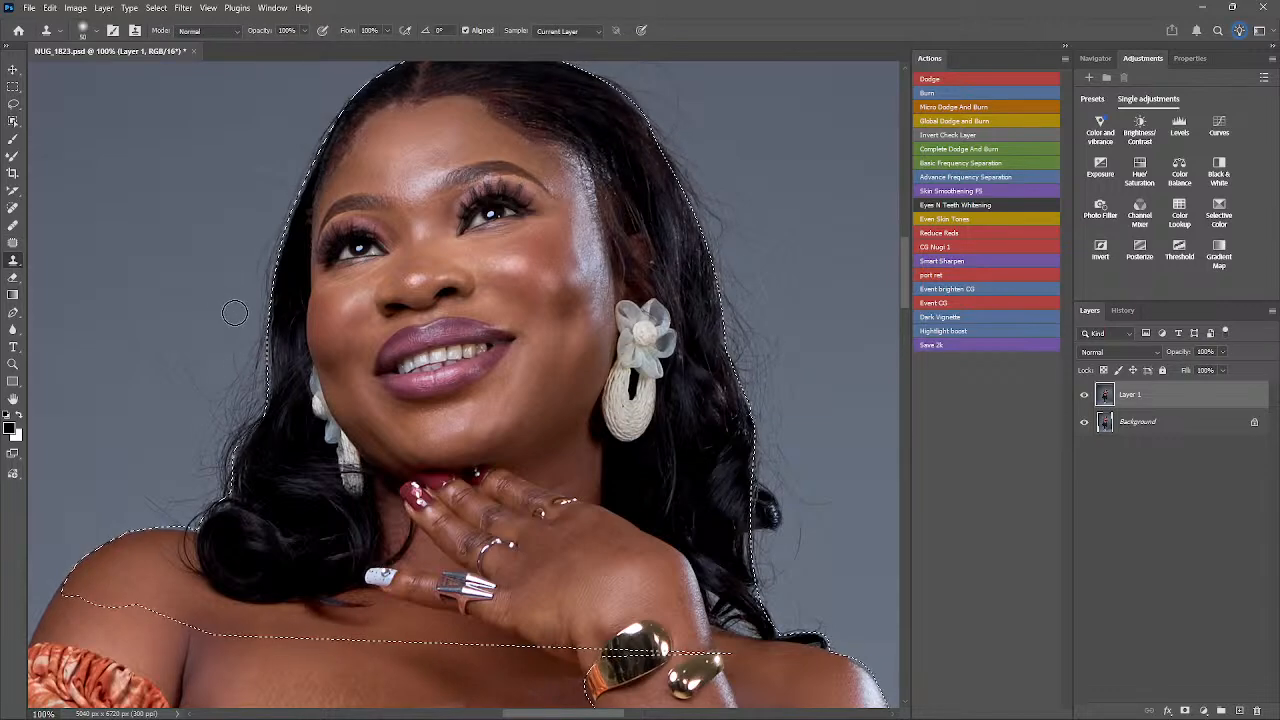
key("ctrl+minus")
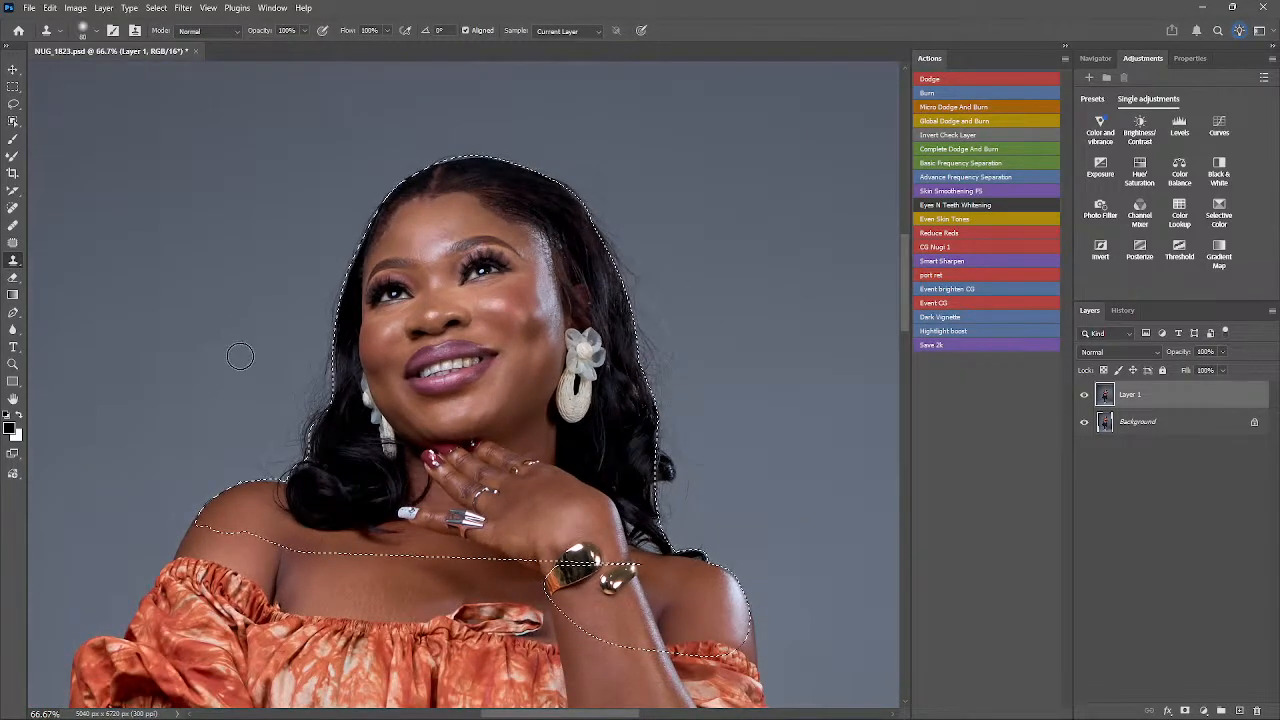
left_click(189, 395, "alt")
mouse_move(257, 469)
left_mouse_down()
mouse_move(300, 407)
mouse_move(294, 416)
mouse_move(313, 409)
mouse_move(280, 403)
mouse_move(330, 355)
mouse_move(300, 270)
mouse_move(351, 256)
mouse_move(388, 193)
mouse_move(448, 148)
mouse_move(500, 141)
mouse_move(612, 205)
mouse_move(639, 293)
mouse_move(670, 338)
mouse_move(703, 274)
left_mouse_up()
- Enlarge the soft round Clone Stamp brush to 200 px and clone backdrop over the stray hairs on the photo's right side
right_click(702, 276)
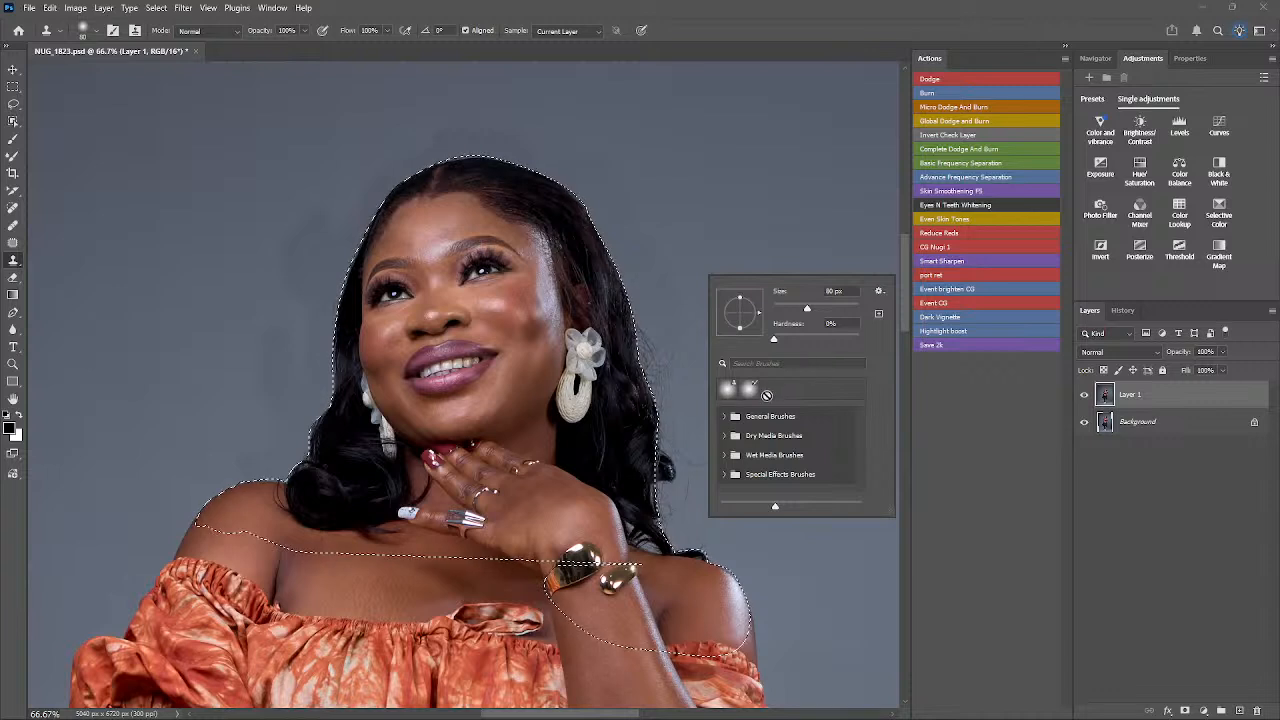
left_click(752, 420)
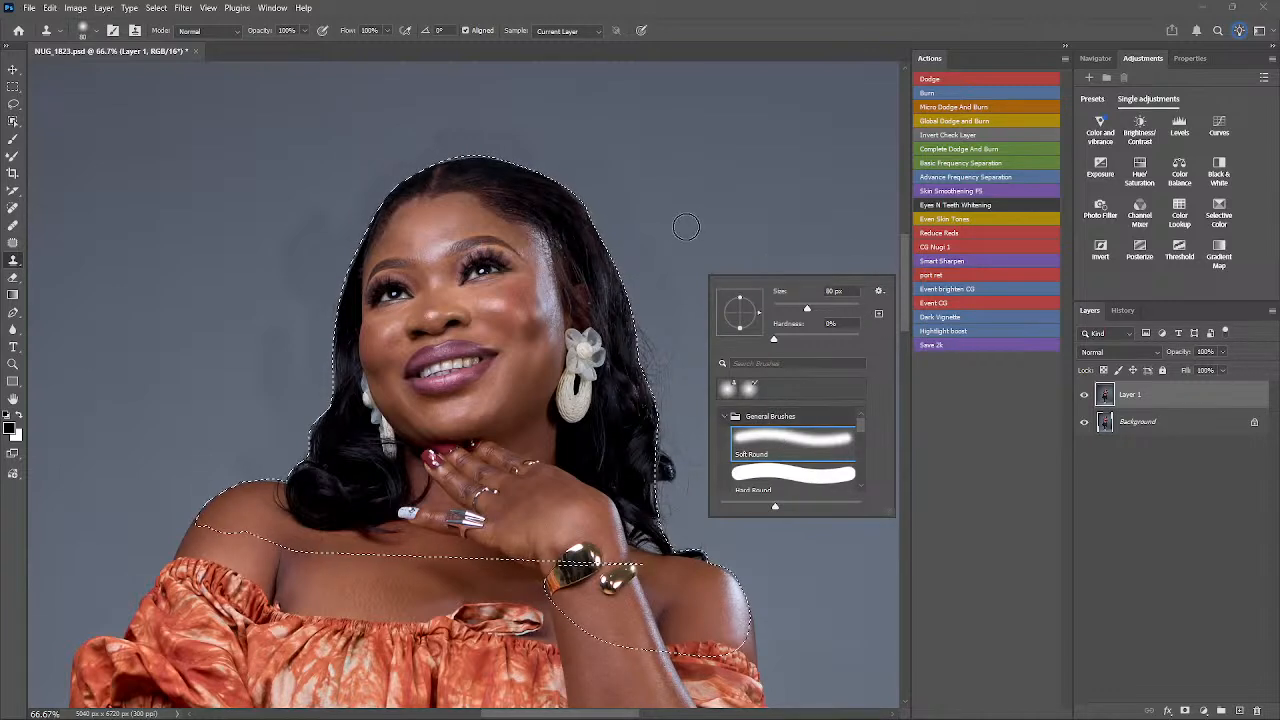
left_click(698, 222)
key("bracketright")
key("bracketright")
key("bracketright")
key("bracketright")
key("bracketright")
key("bracketright")
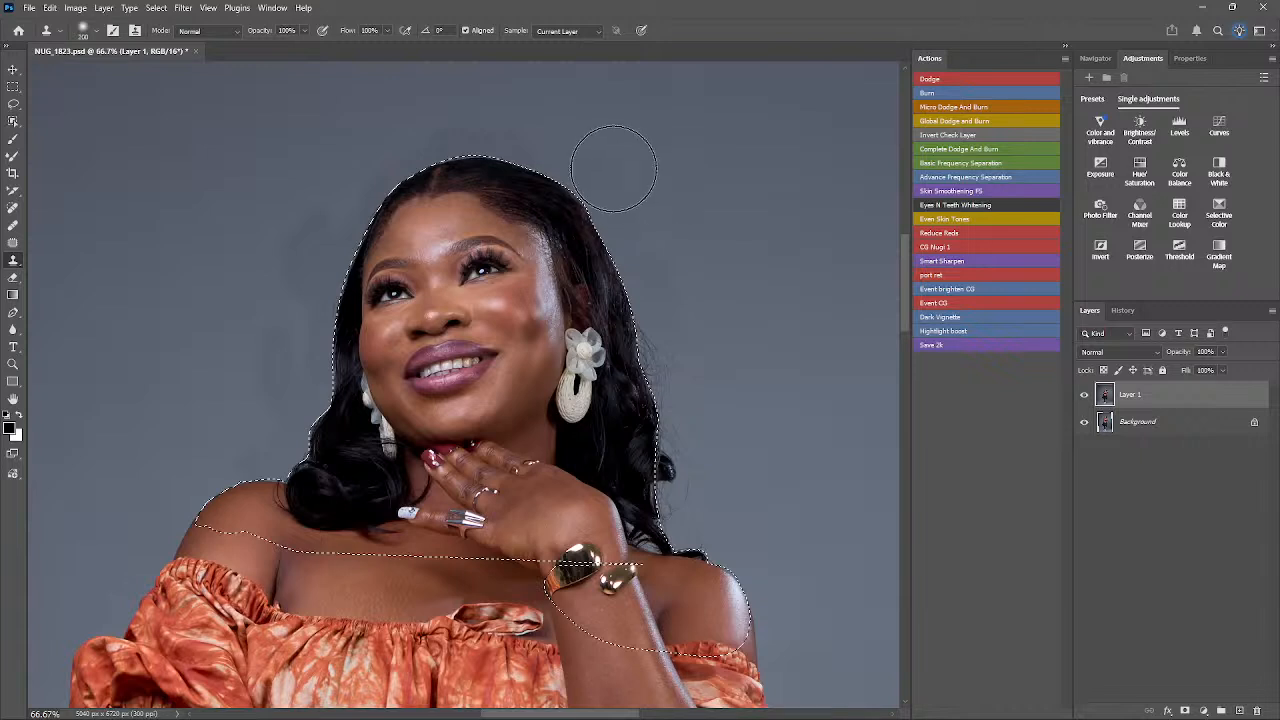
mouse_move(700, 322)
left_mouse_down()
mouse_move(692, 475)
mouse_move(710, 510)
mouse_move(685, 482)
mouse_move(716, 534)
mouse_move(681, 515)
mouse_move(650, 319)
left_mouse_up()
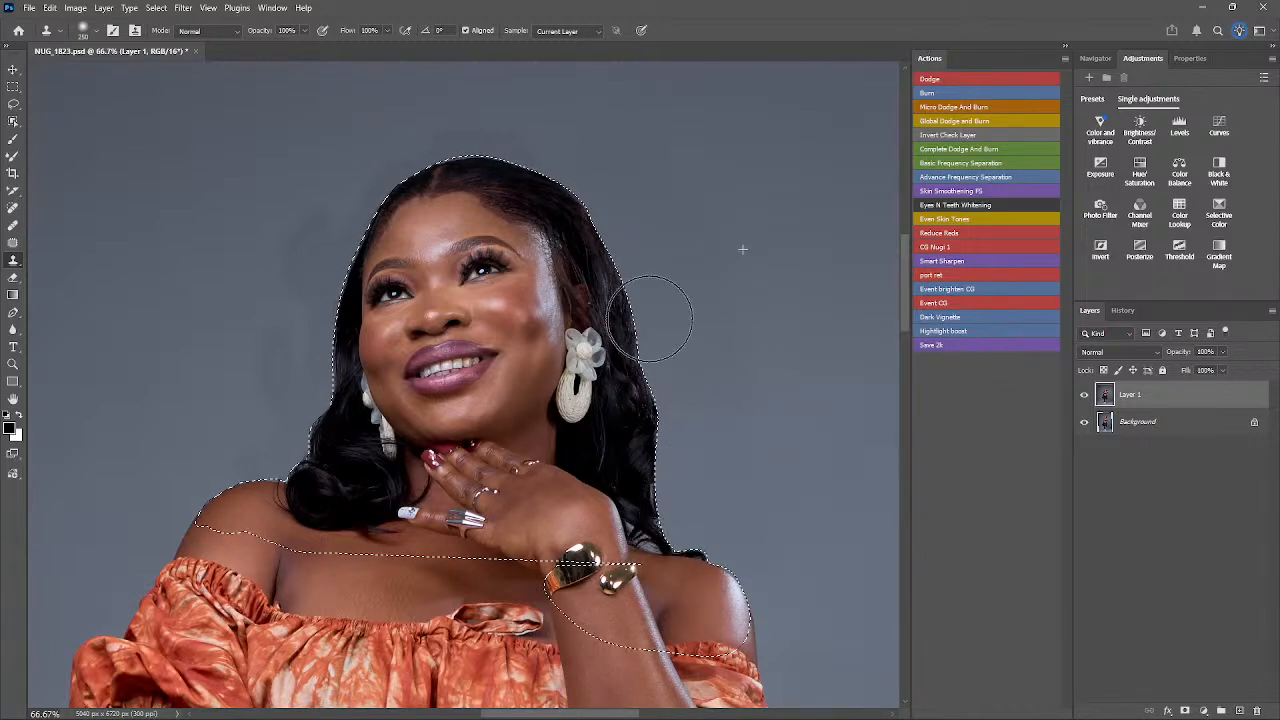
- Try a clone stroke along the crown, undo it and clear the selection
left_click(450, 172)
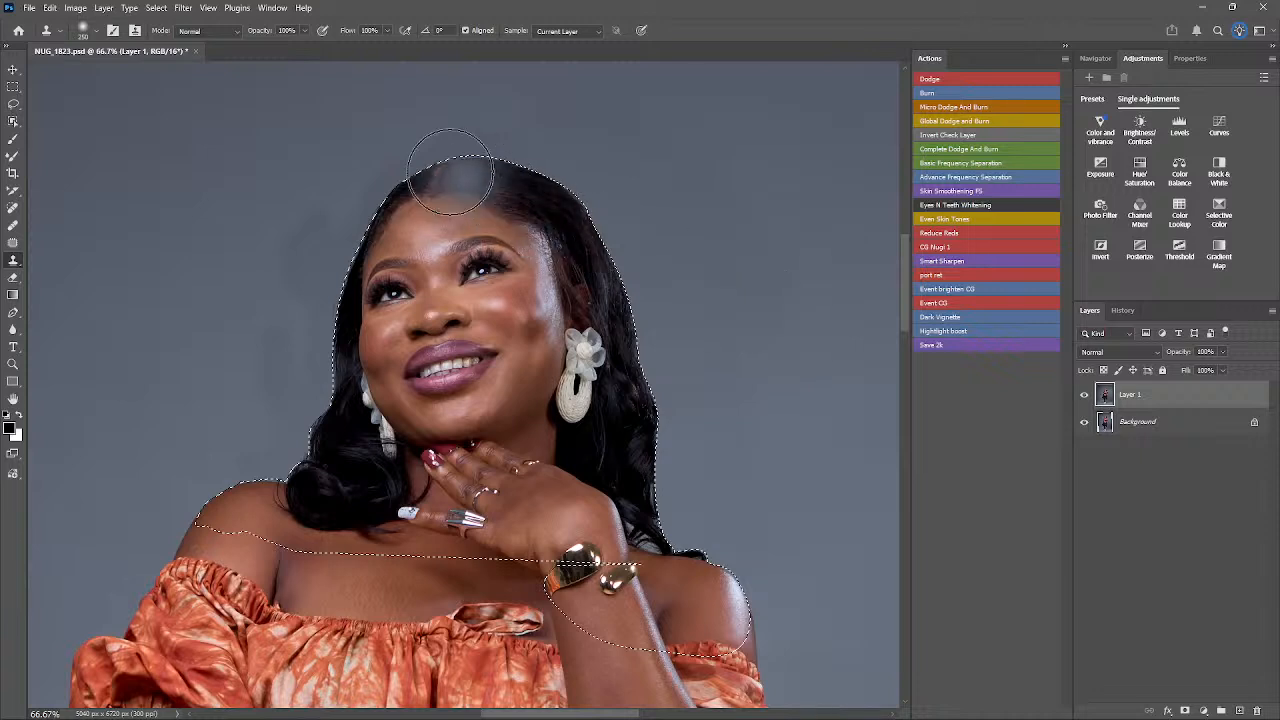
key("ctrl+z")
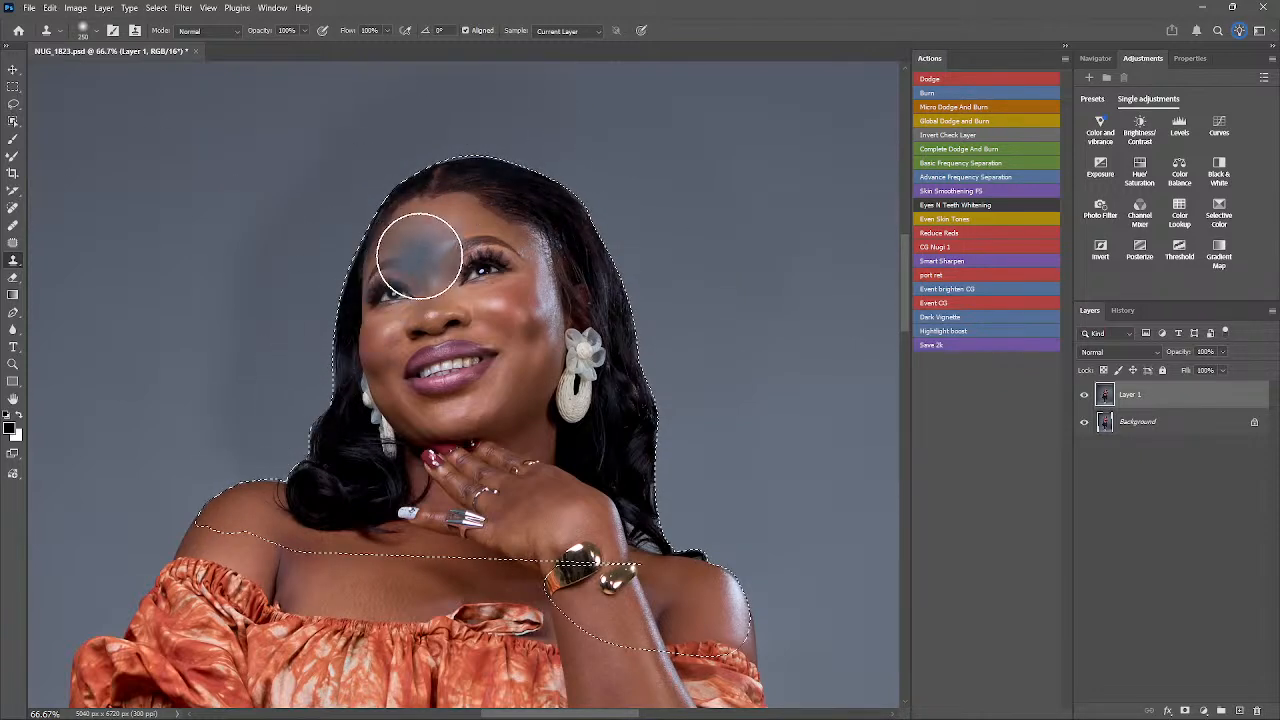
key("j")
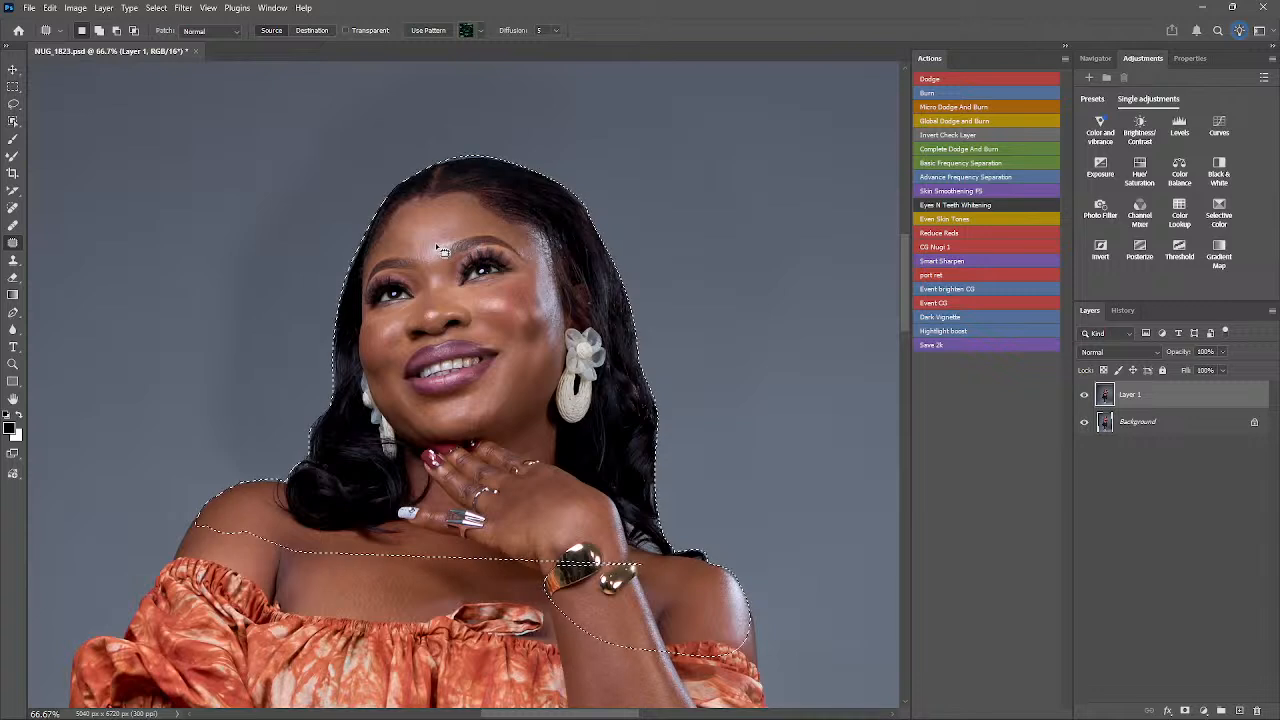
key("ctrl+d")
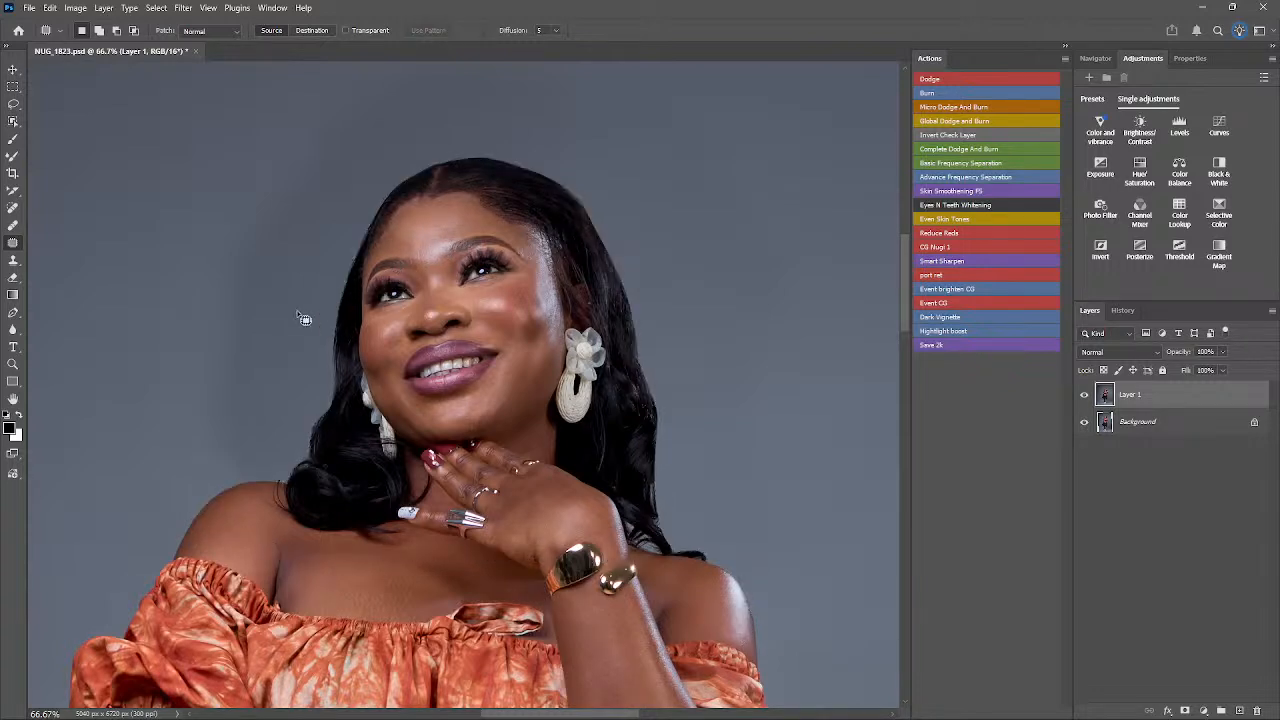
- Patch the dark, uneven backdrop on the photo's left side of the head with smoother backdrop farther out
mouse_move(188, 284)
left_mouse_down()
mouse_move(309, 343)
mouse_move(186, 292)
left_mouse_up()
left_click_drag(136, 246, 124, 253)
key("ctrl+d")
key("z")
left_click_drag(345, 201, 300, 195)
key("z")
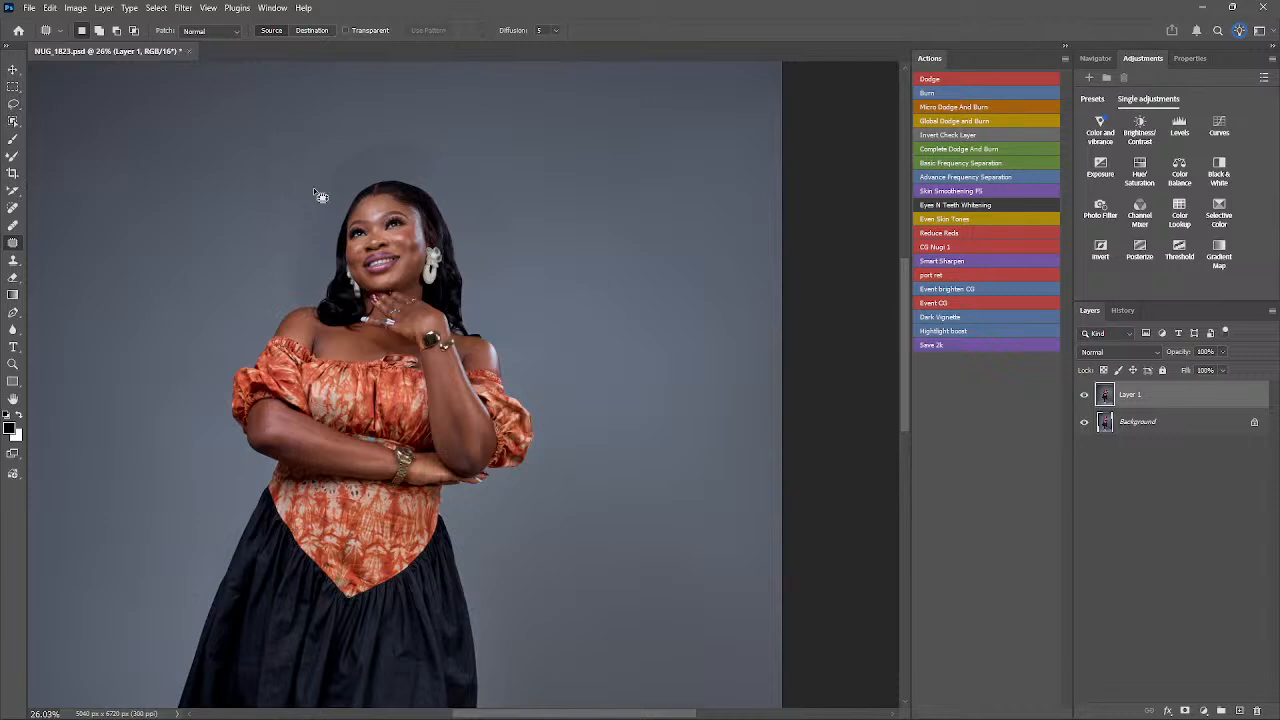
mouse_move(297, 153)
left_mouse_down()
mouse_move(277, 233)
mouse_move(300, 298)
mouse_move(359, 147)
mouse_move(284, 164)
left_mouse_up()
left_click_drag(305, 170, 210, 172)
key("ctrl+d")
- Patch the uneven backdrop tones above the head and beside the face on the photo's left side
mouse_move(359, 117)
left_mouse_down()
mouse_move(325, 194)
mouse_move(450, 144)
mouse_move(368, 104)
left_mouse_up()
mouse_move(494, 123)
left_mouse_down()
mouse_move(433, 108)
mouse_move(470, 236)
mouse_move(494, 123)
left_mouse_up()
left_click_drag(476, 170, 434, 230)
key("ctrl+d")
mouse_move(300, 190)
left_mouse_down()
mouse_move(281, 288)
mouse_move(294, 301)
mouse_move(282, 304)
mouse_move(303, 305)
mouse_move(320, 261)
mouse_move(303, 177)
left_mouse_up()
left_click_drag(300, 240, 230, 242)
key("ctrl+d")
- Patch the remaining dark backdrop patches directly above the crown and on both sides of the head, and deselect
left_click_drag(425, 115, 382, 112)
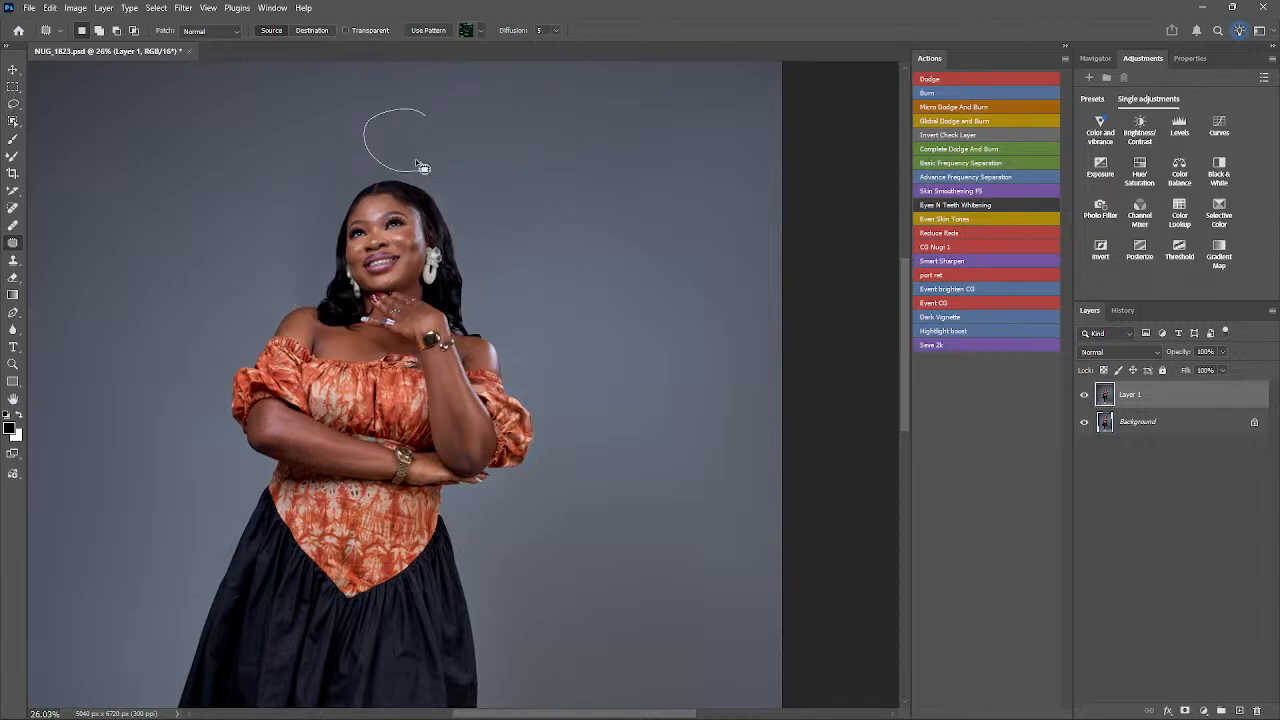
mouse_move(418, 162)
left_mouse_down()
mouse_move(483, 277)
mouse_move(500, 135)
left_mouse_up()
left_click_drag(516, 199, 525, 168)
mouse_move(218, 233)
left_mouse_down()
mouse_move(385, 231)
mouse_move(326, 223)
left_mouse_up()
key("ctrl+d")
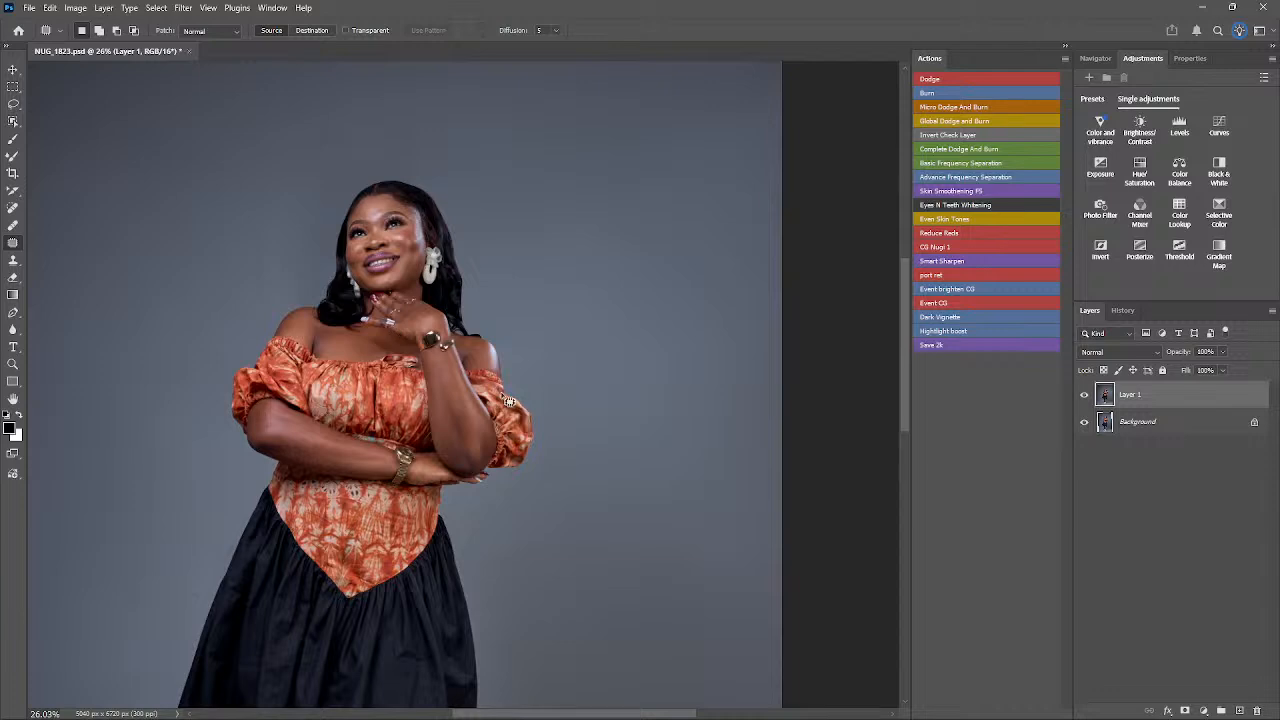
- Compare the whole photo with and without the retouching on Layer 1
key("z")
left_click_drag(508, 400, 536, 320)
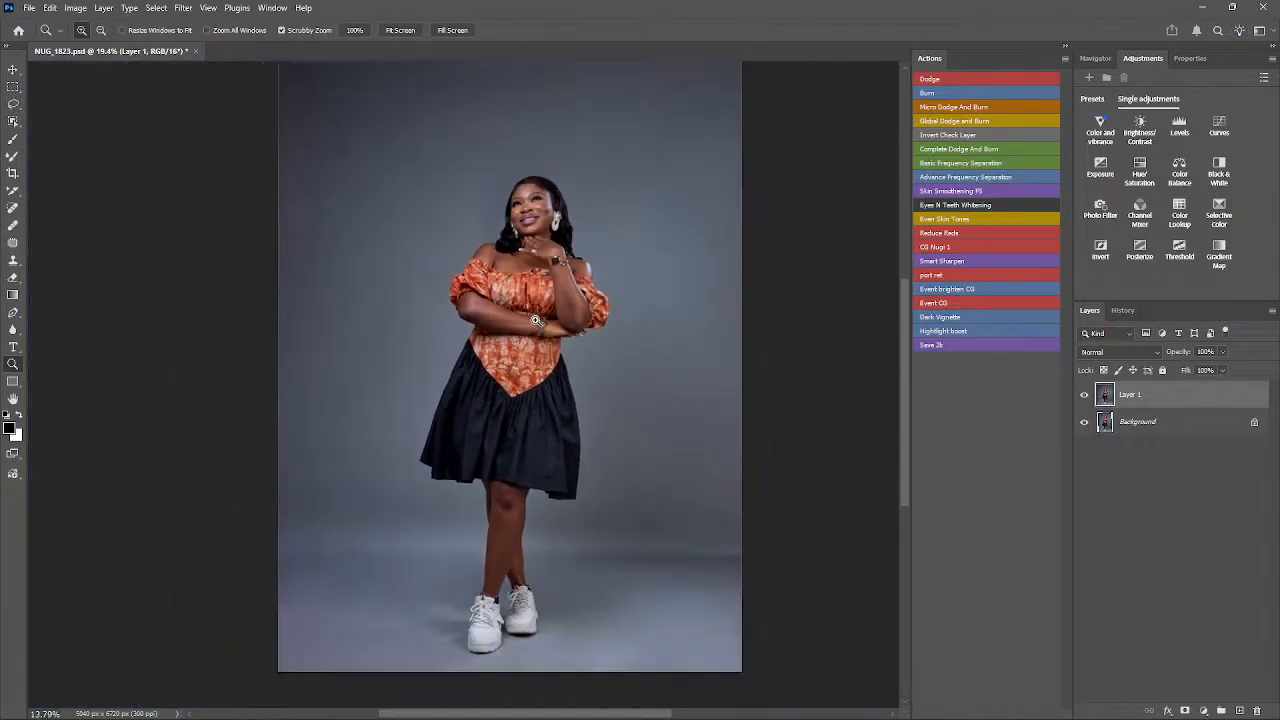
left_click(1084, 395)
left_click(1084, 395)
left_click(1084, 395)
left_click(1084, 395)
- Select both bare legs from the skirt hem to the ankles with the Quick Selection tool
key("w")
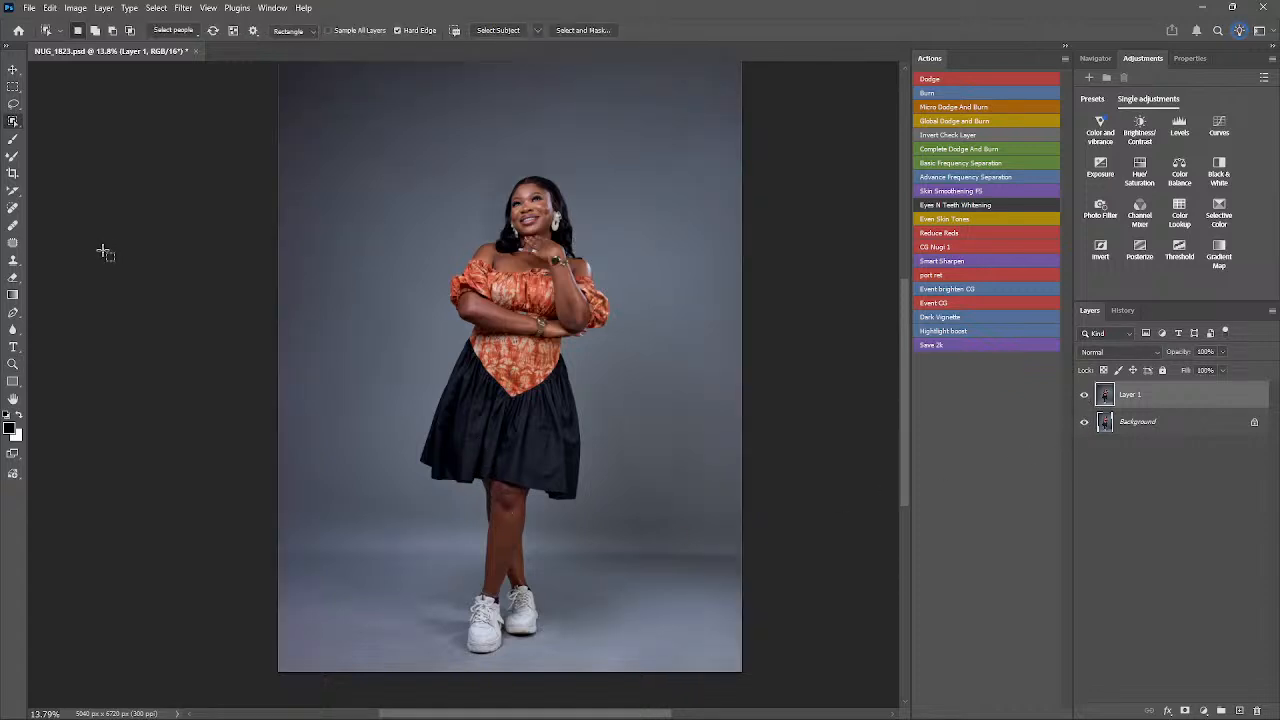
right_click(13, 121)
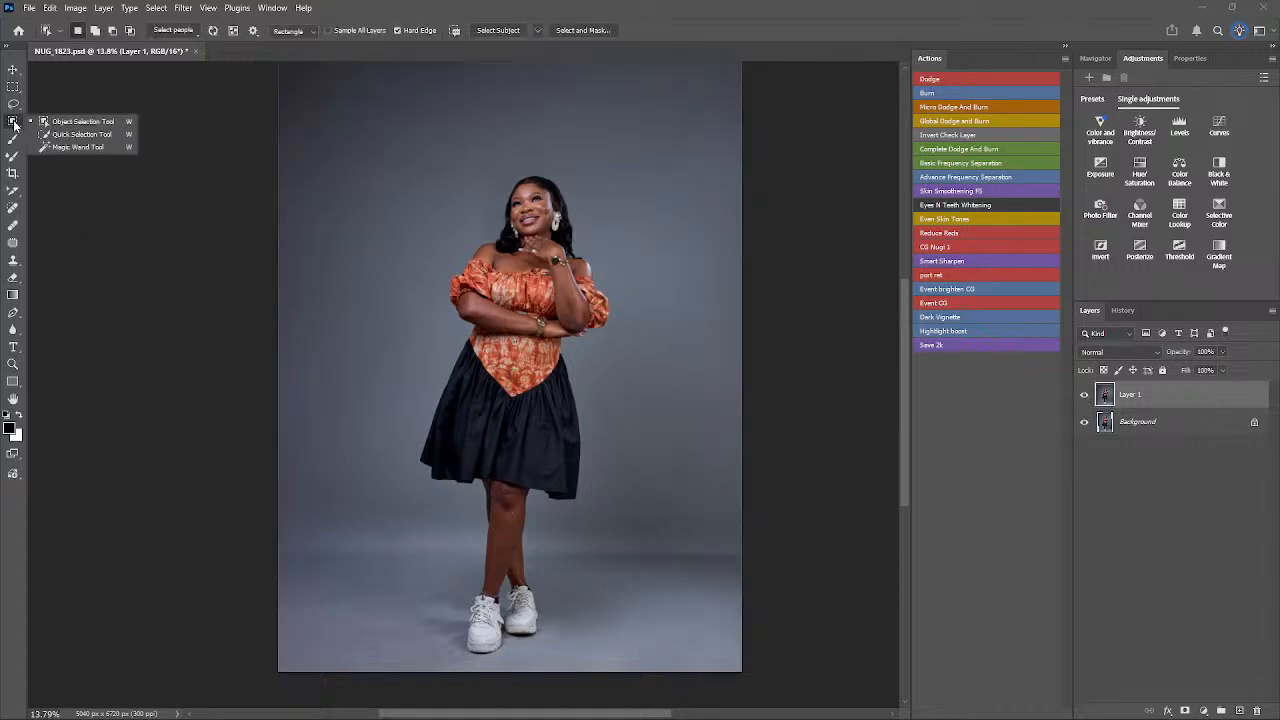
left_click(65, 134)
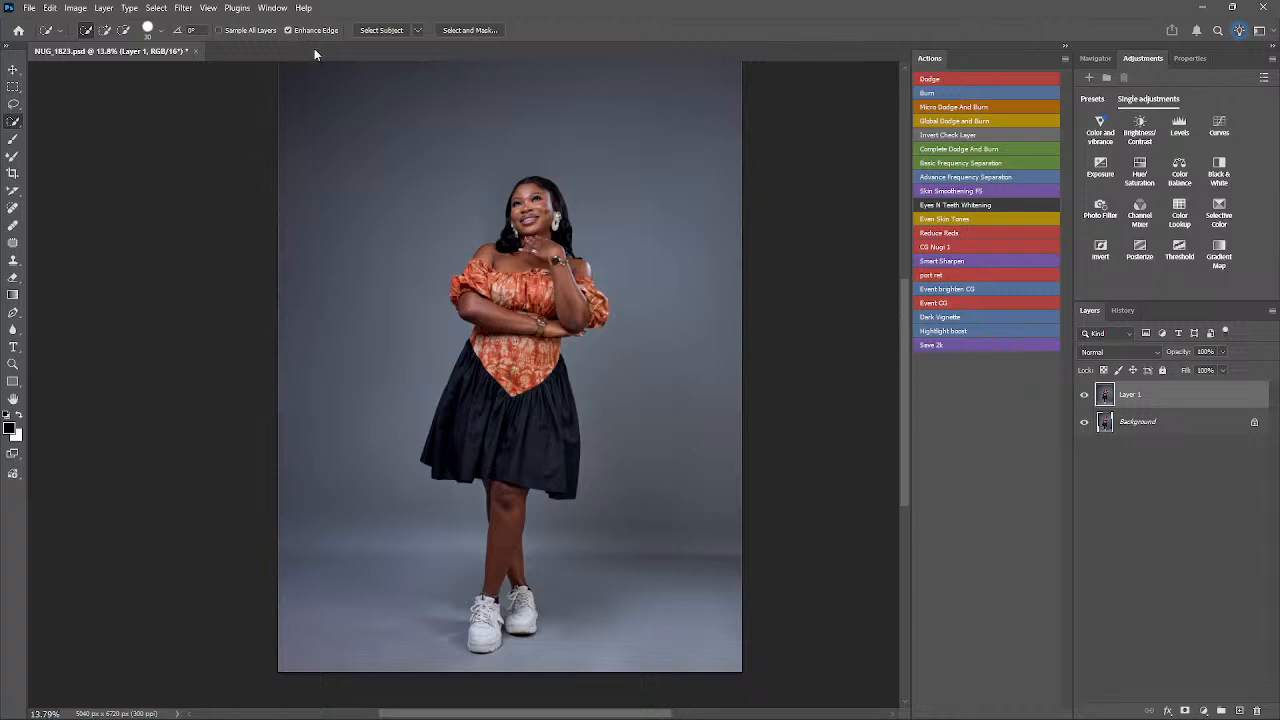
key("bracketright")
left_click_drag(504, 503, 527, 562)
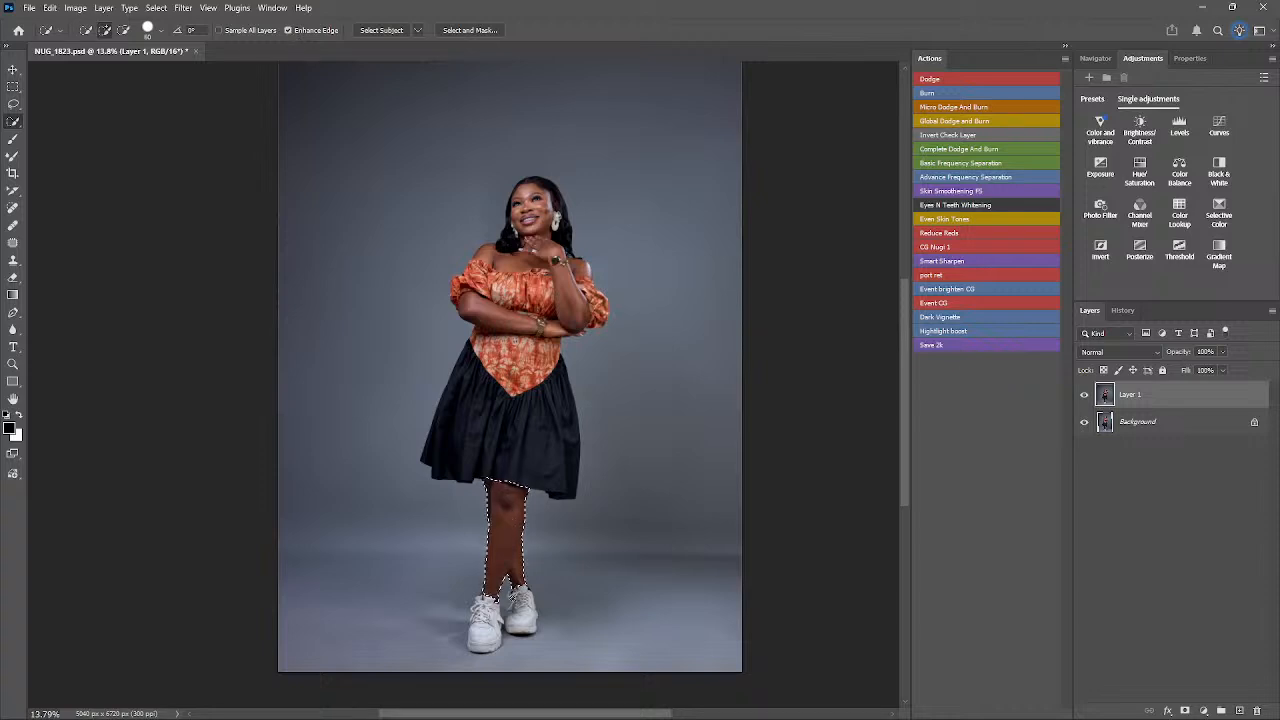
- Examine the edges of the leg selection from the skirt hem down to the ankles and sneakers
key("ctrl+plus")
key("ctrl+plus")
key("ctrl+plus")
left_click_drag(586, 599, 574, 352)
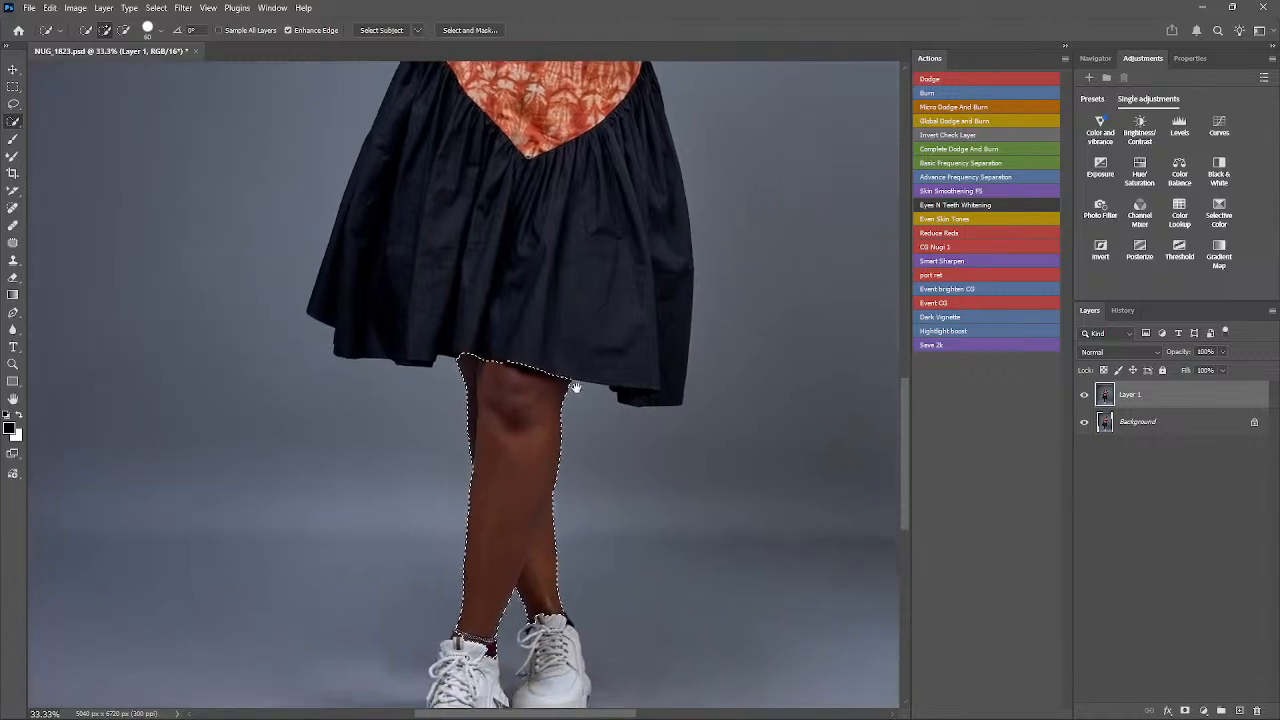
left_click_drag(580, 536, 554, 401)
key("ctrl+plus")
key("ctrl+plus")
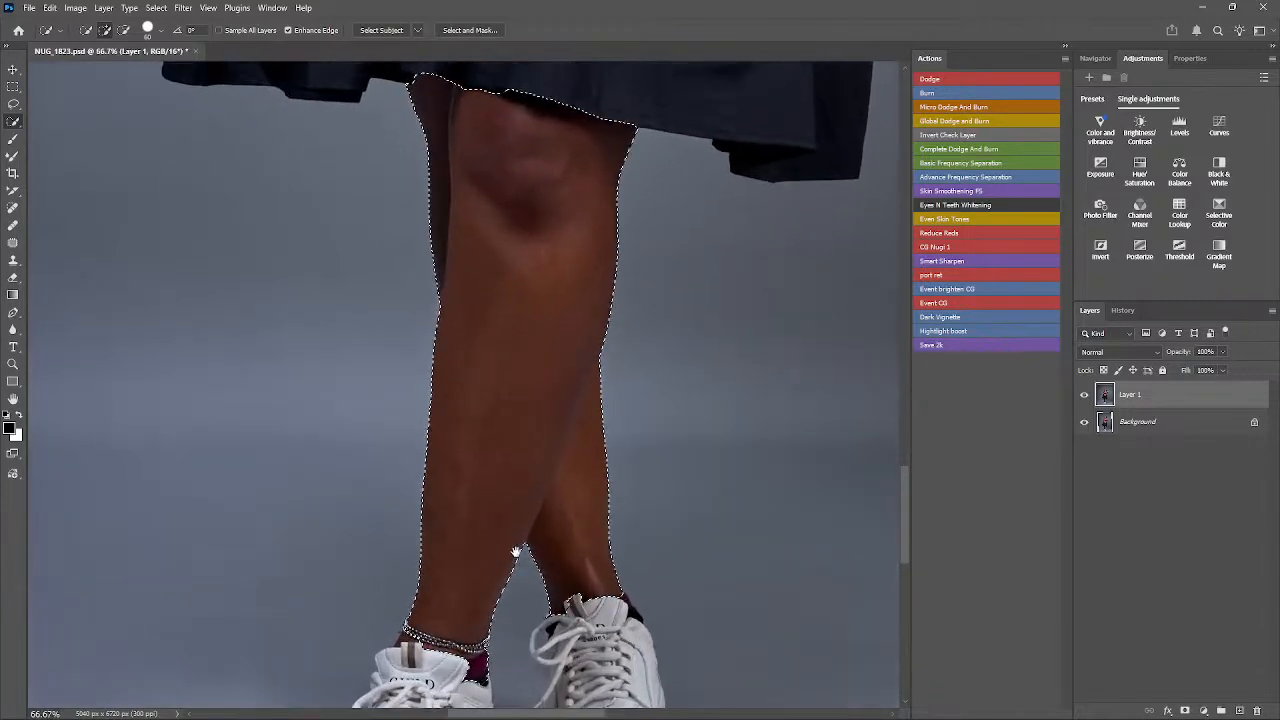
left_click_drag(514, 543, 514, 429)
left_click_drag(516, 541, 503, 474)
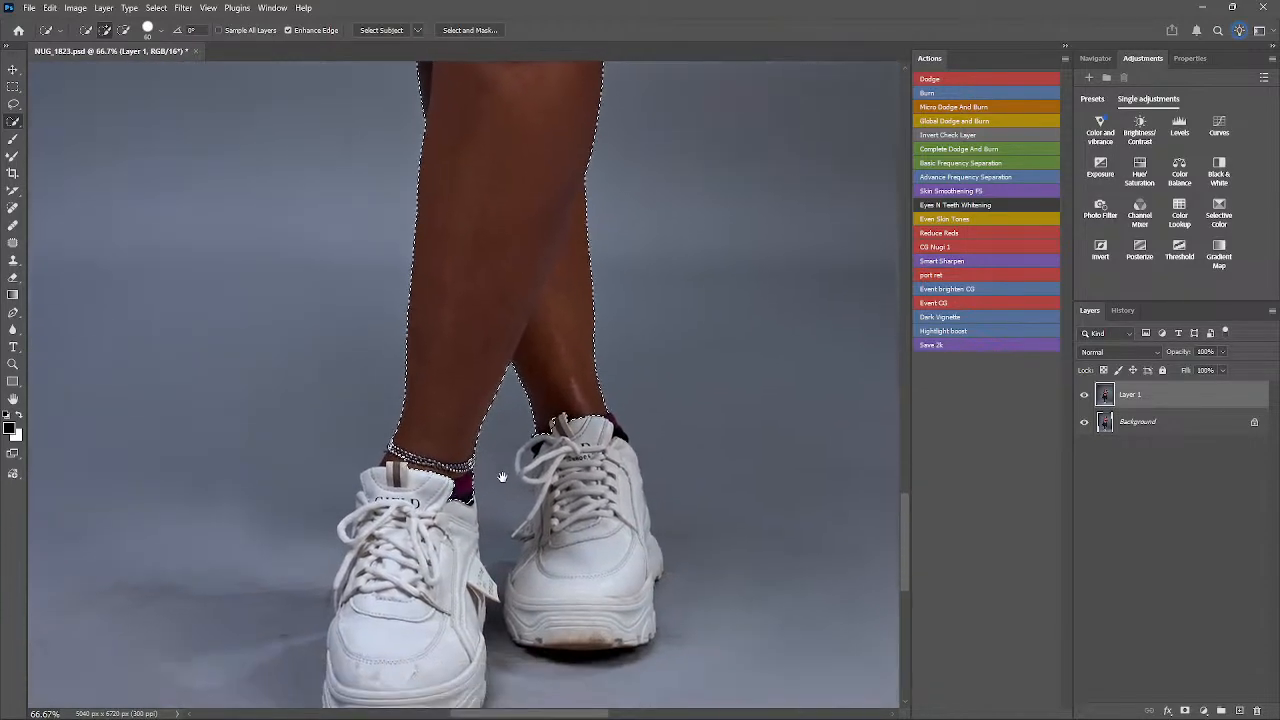
- Save the document with the leg selection still active
key("j")
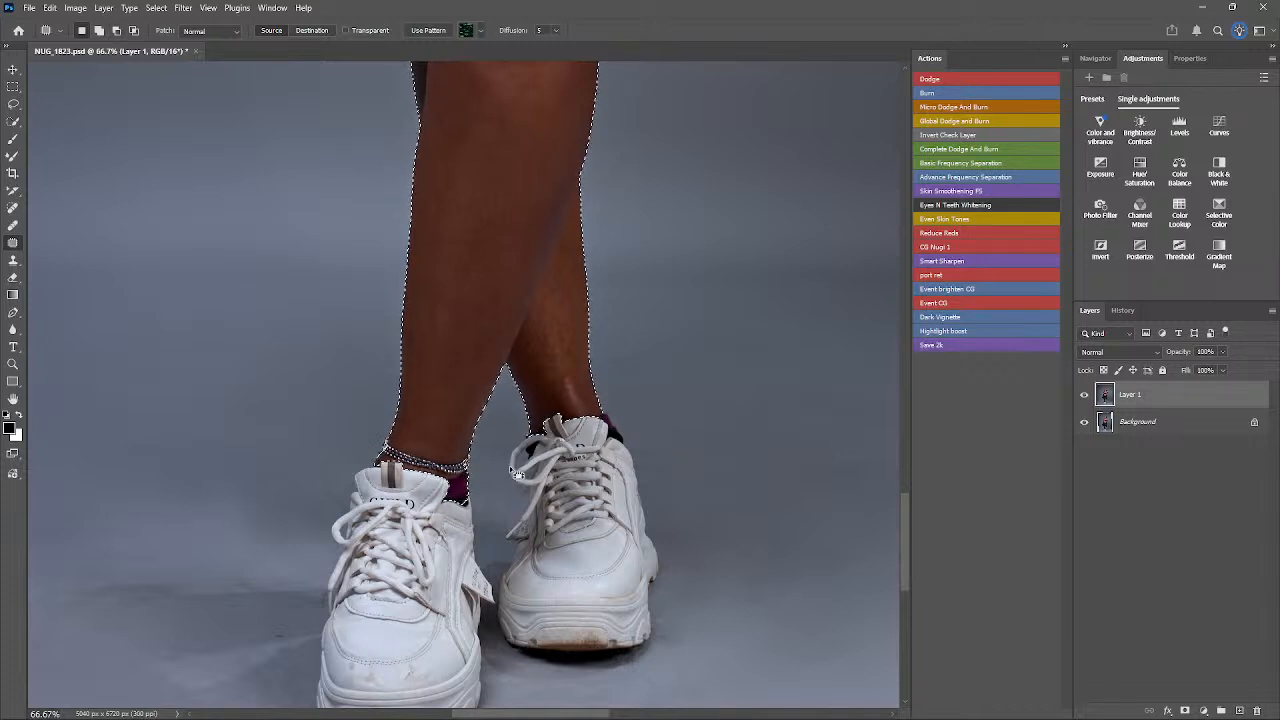
scroll(547, 434, "down", 2)
scroll(537, 424, "down", 2)
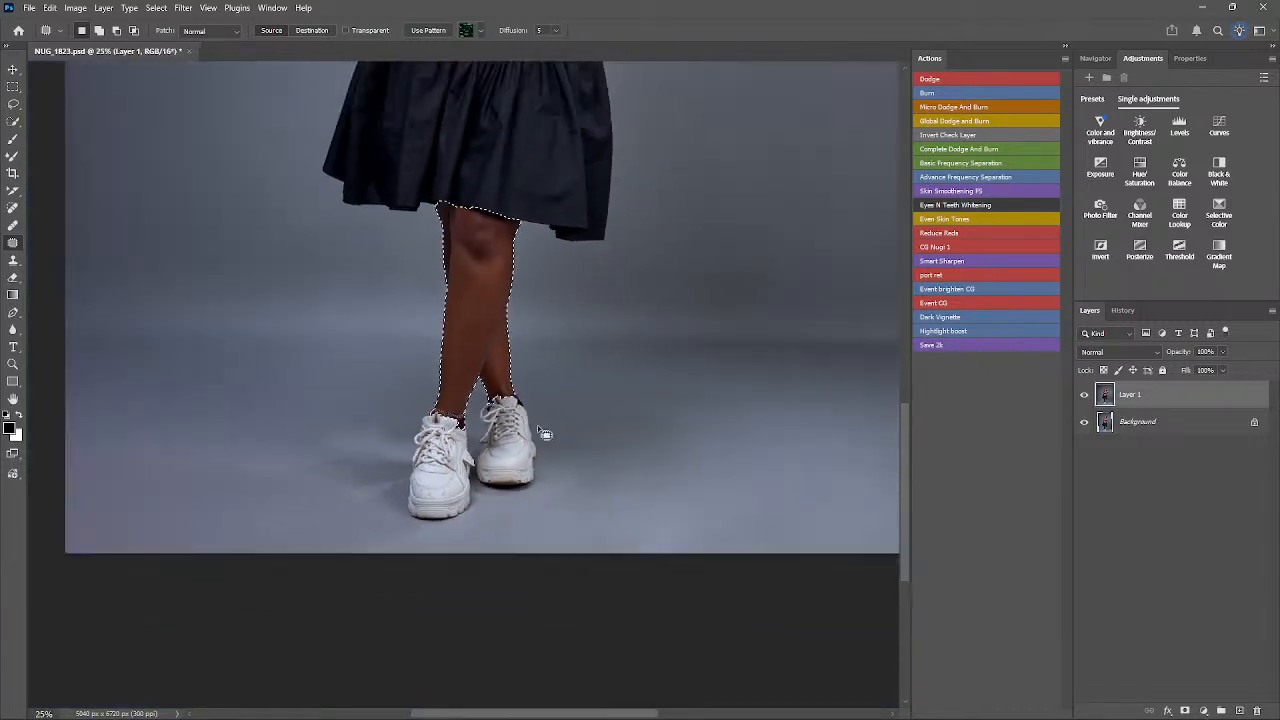
scroll(553, 373, "down", 1)
left_click_drag(553, 373, 577, 553)
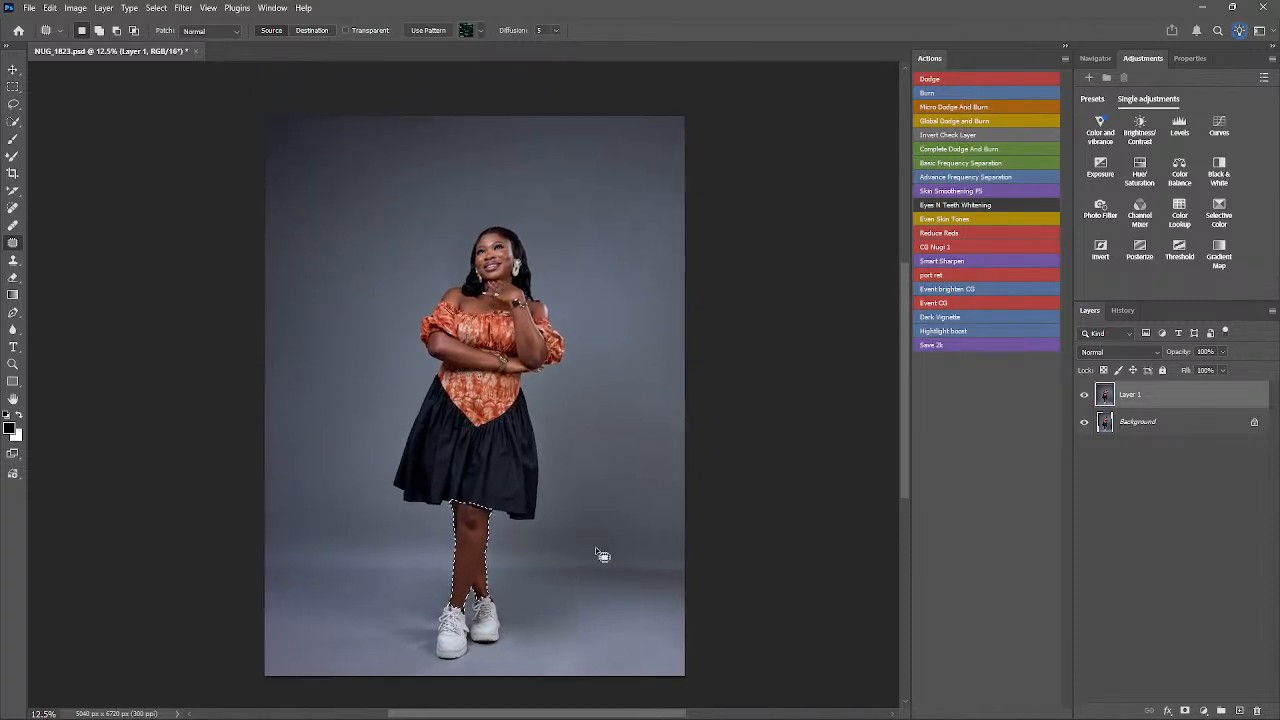
key("ctrl+s")
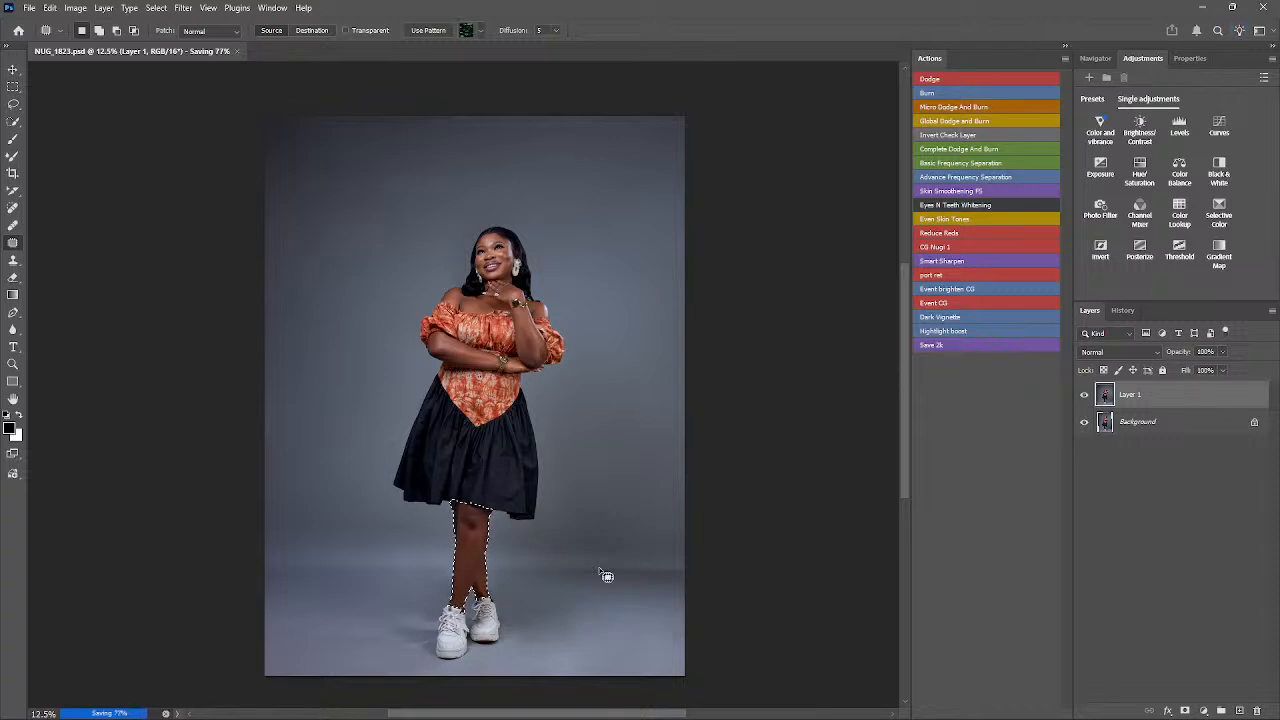
key("ctrl+m")
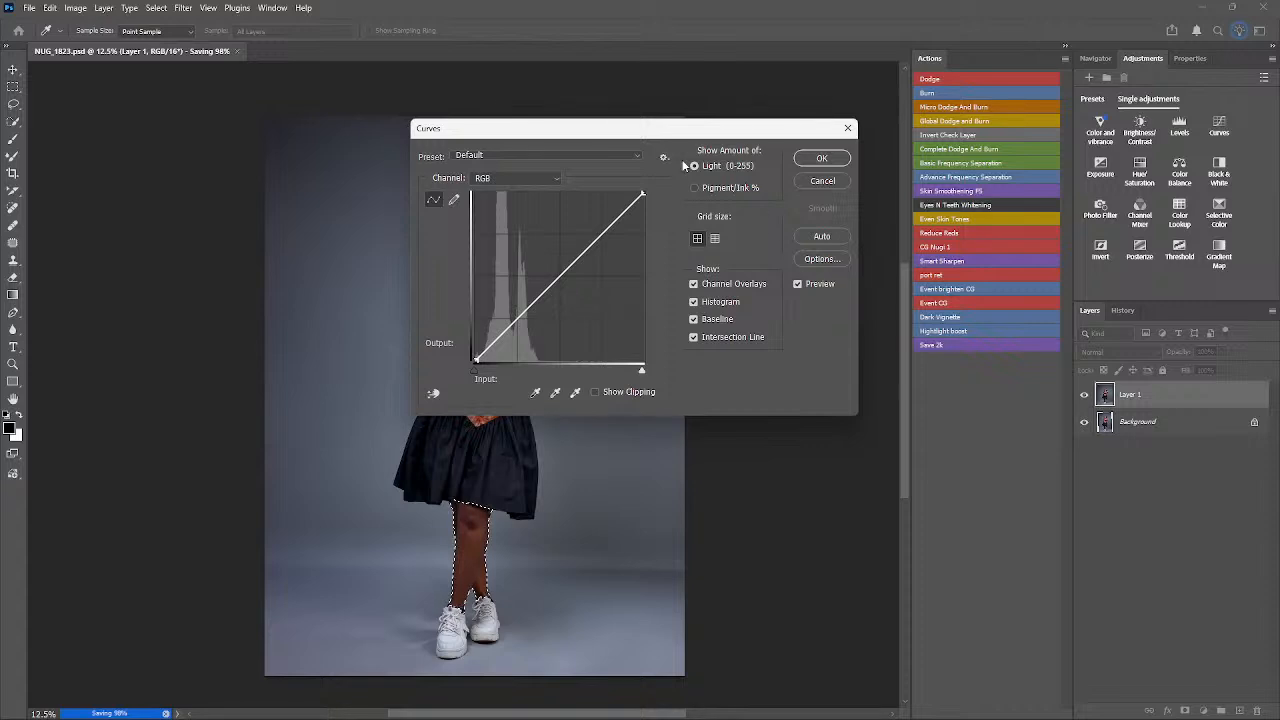
left_click_drag(683, 133, 882, 122)
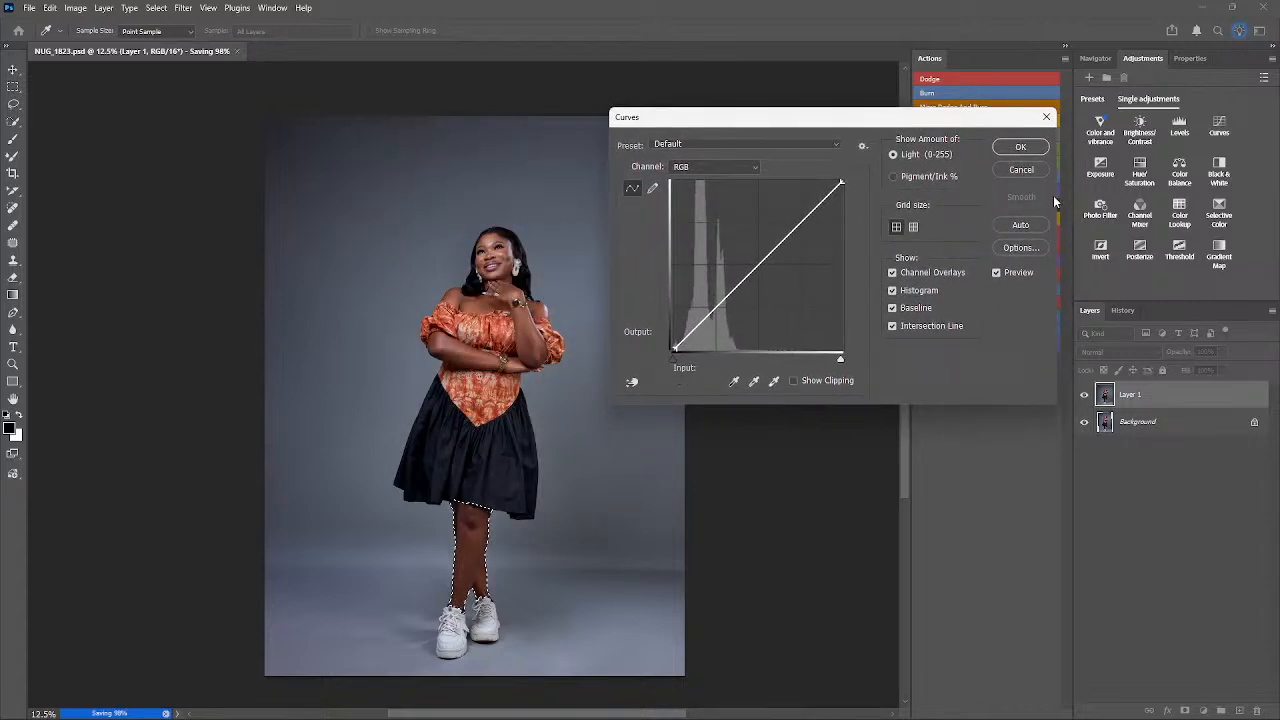
left_click(1021, 169)
- Feather the leg selection by 5 pixels
right_click(571, 283)
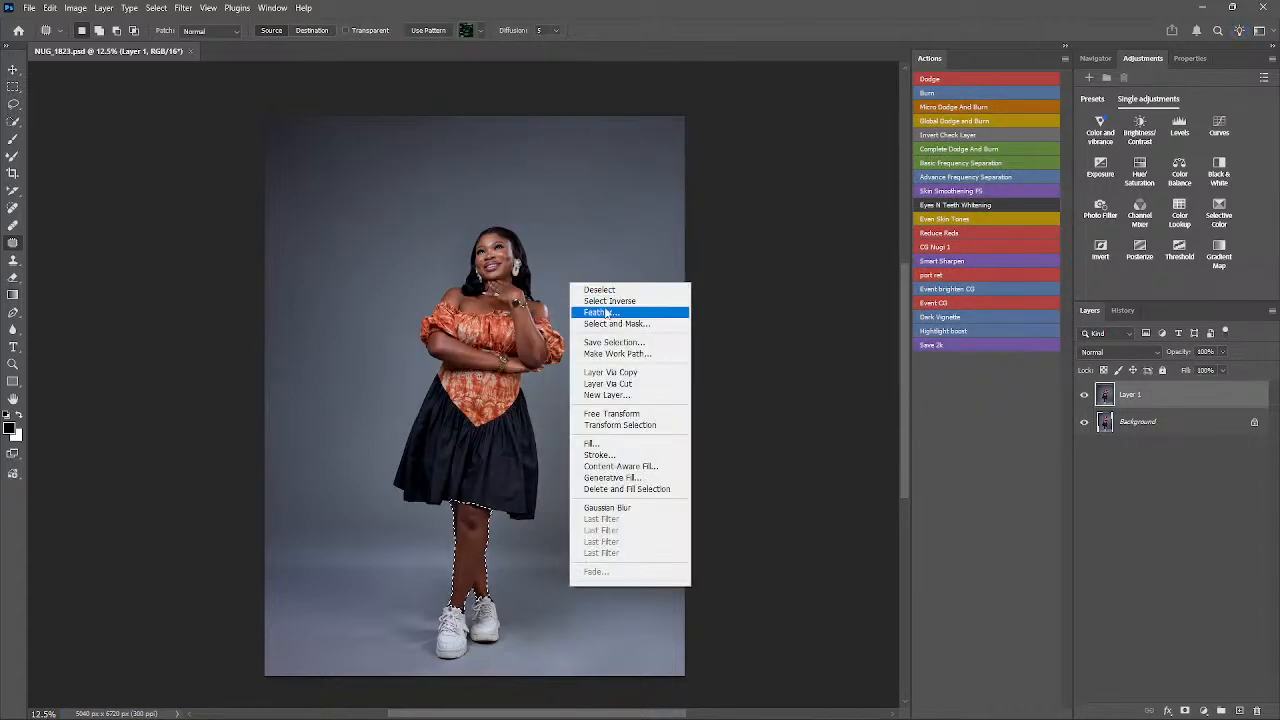
left_click(604, 312)
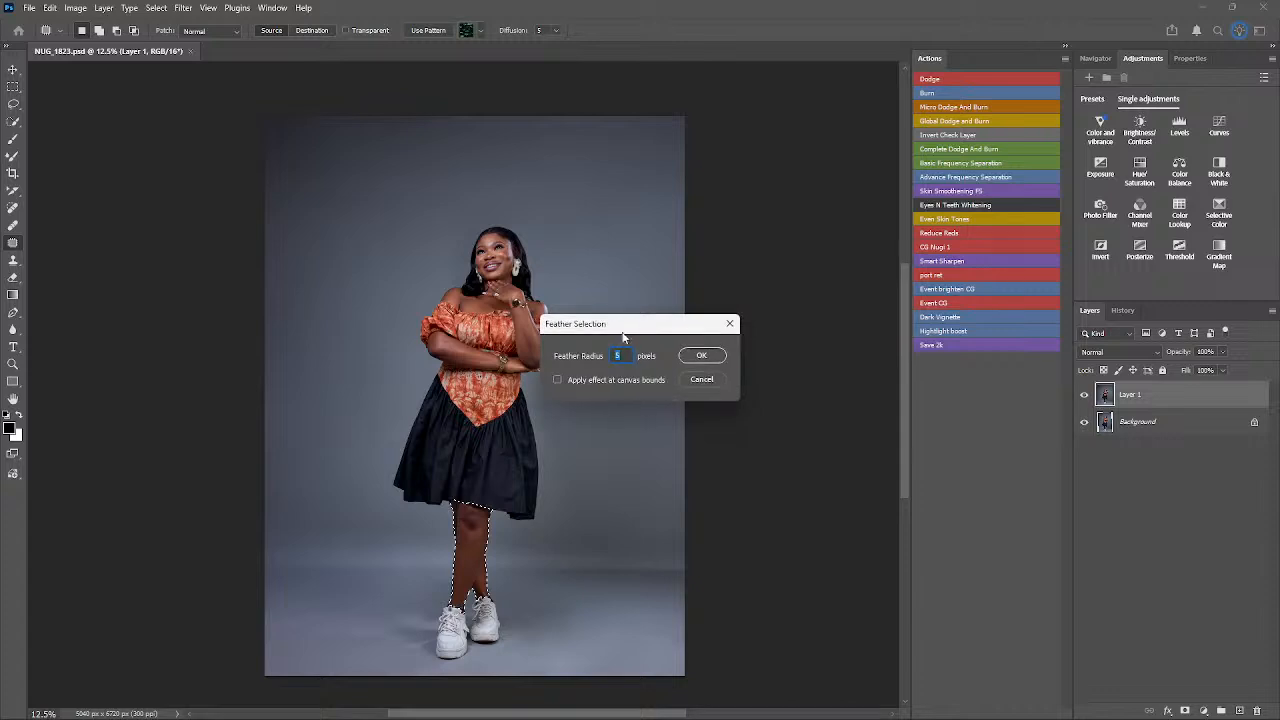
left_click(700, 356)
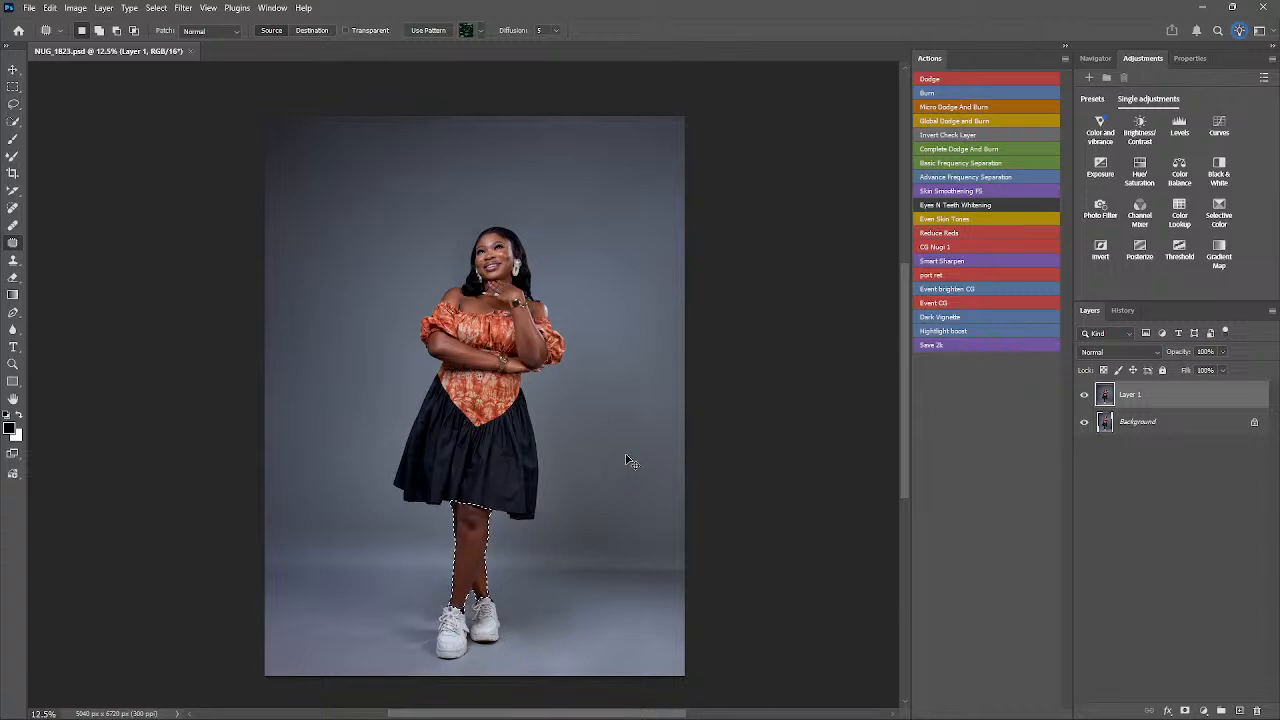
- Brighten the selected legs with a Curves midtone point at input 119, output 143, and deselect
key("ctrl+m")
left_click_drag(753, 272, 752, 255)
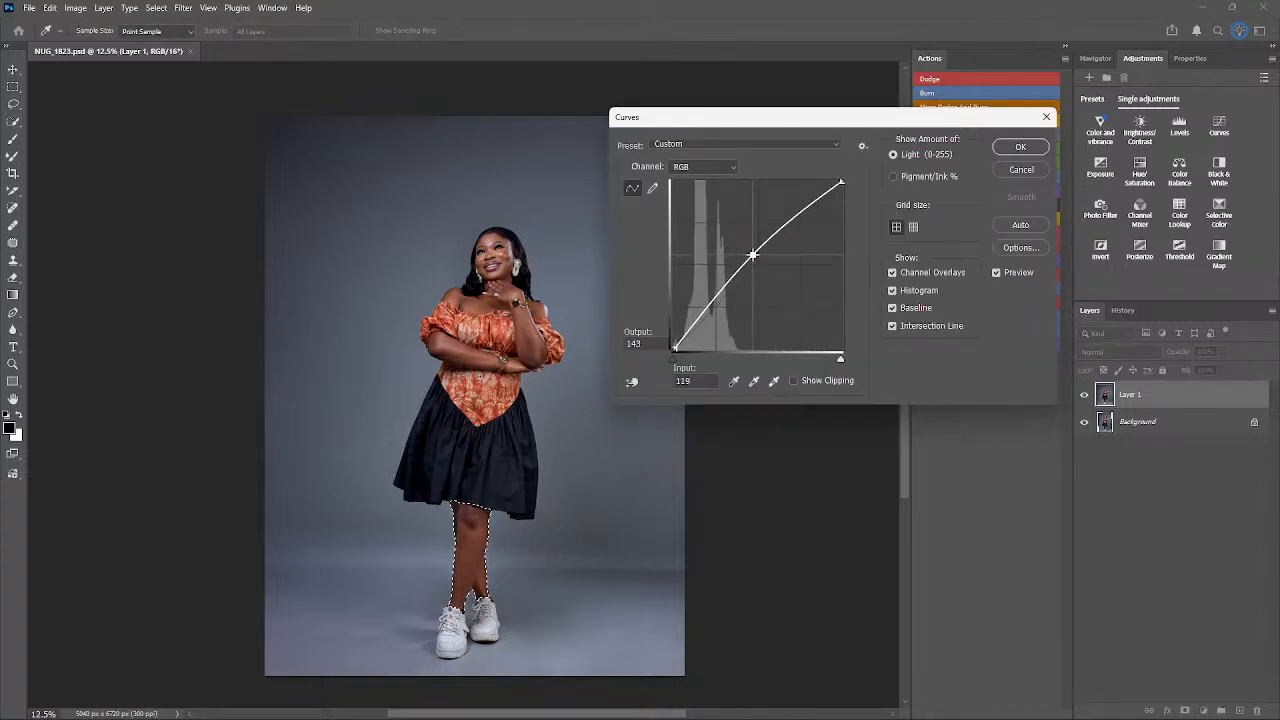
left_click(1020, 147)
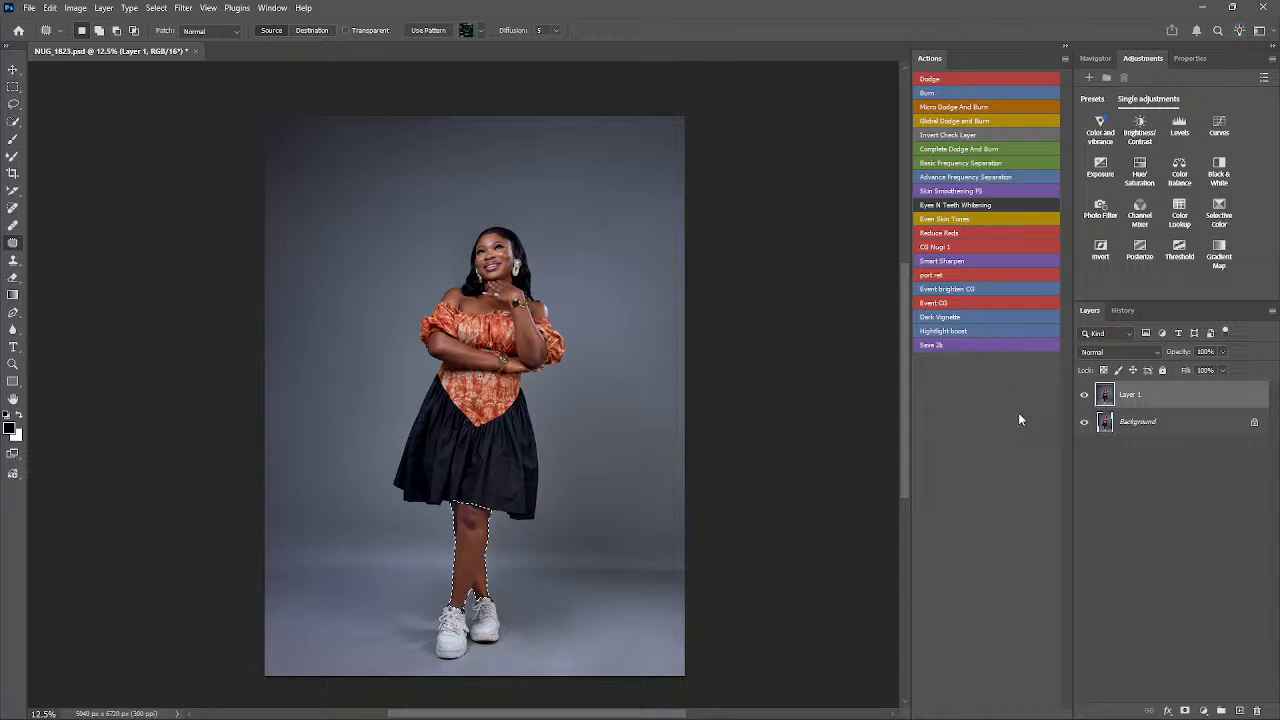
key("ctrl+d")
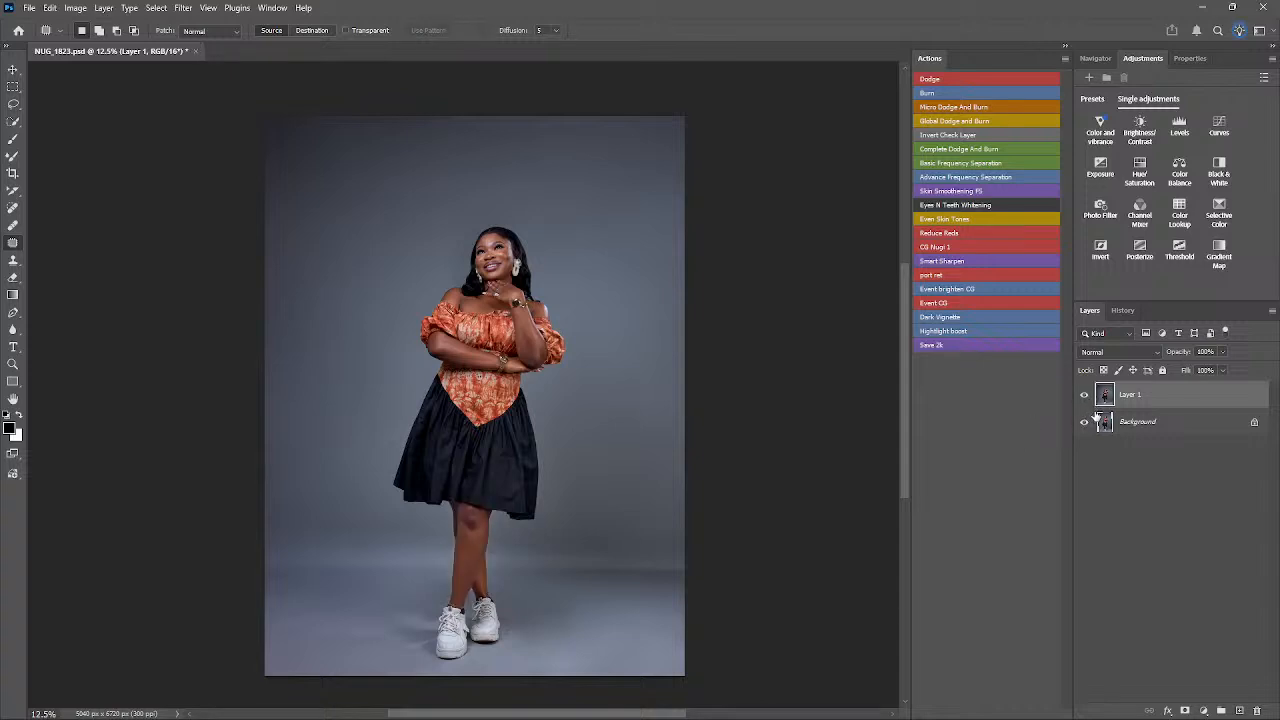
- Compare the image with and without the retouched Layer 1, saving the document during the comparison
left_click(1084, 396)
left_click(1084, 396)
left_click(1085, 396)
left_click(1085, 396)
key("ctrl+s")
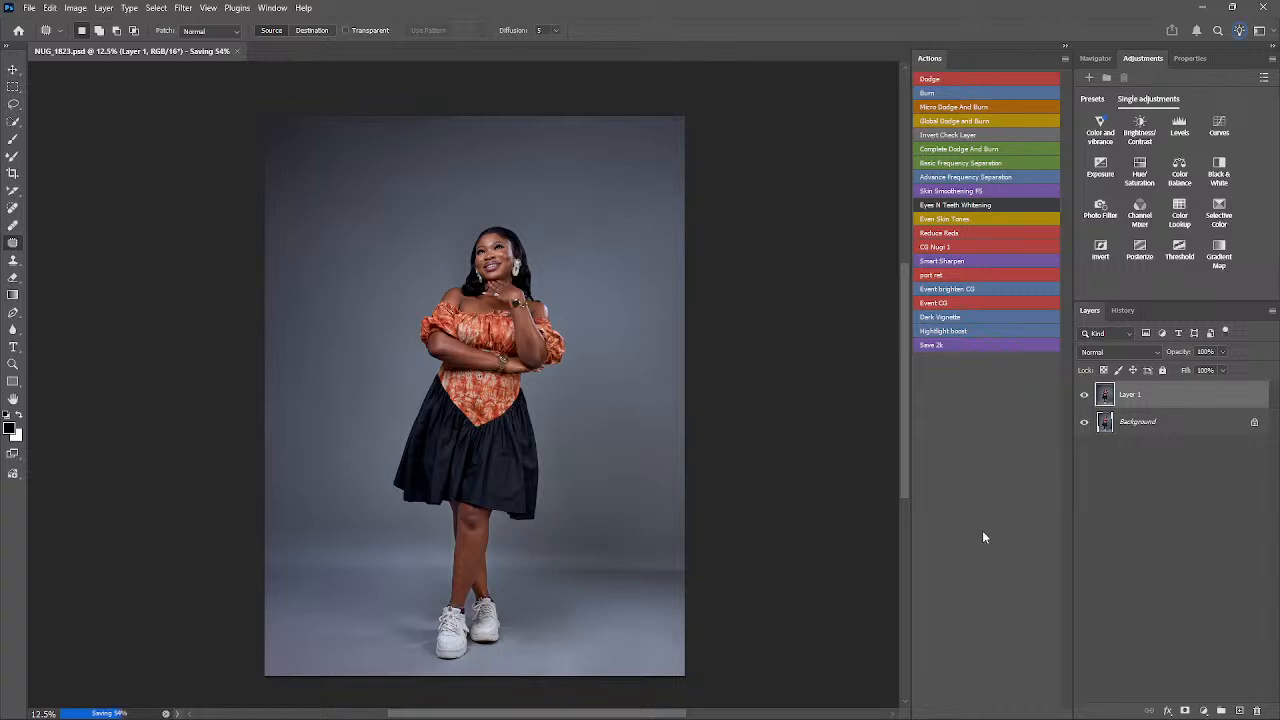
left_click(1085, 400)
left_click(1085, 397)
left_click(1085, 397)
left_click(1085, 397)
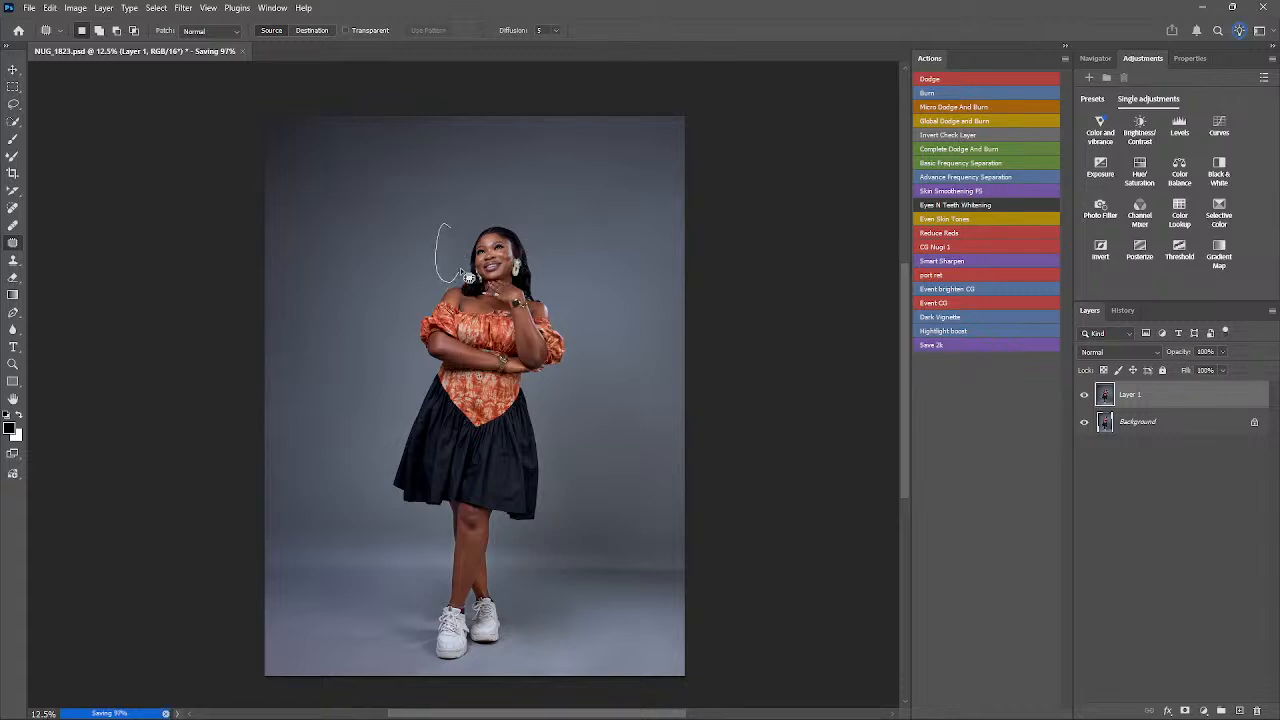
- Outline the backdrop beside the head, drop that selection, and save the document
mouse_move(460, 270)
left_mouse_down()
mouse_move(473, 238)
mouse_move(407, 215)
left_mouse_up()
key("ctrl+d")
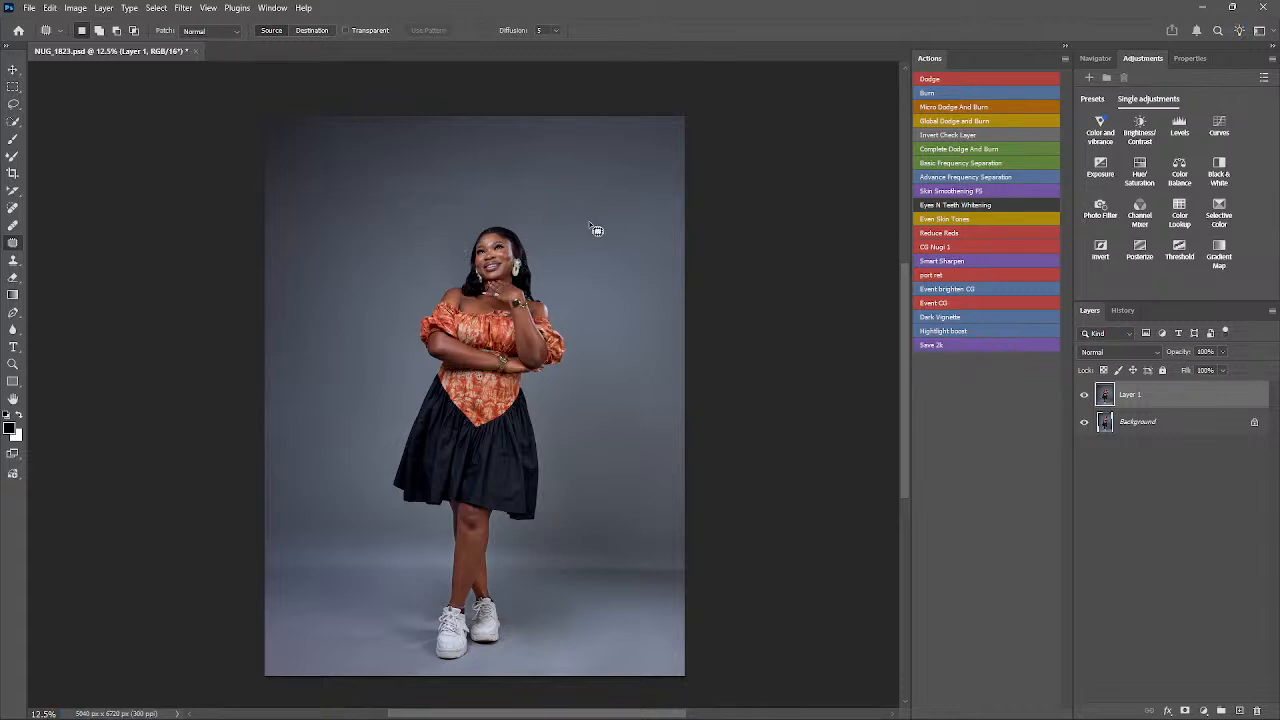
key("ctrl+s")
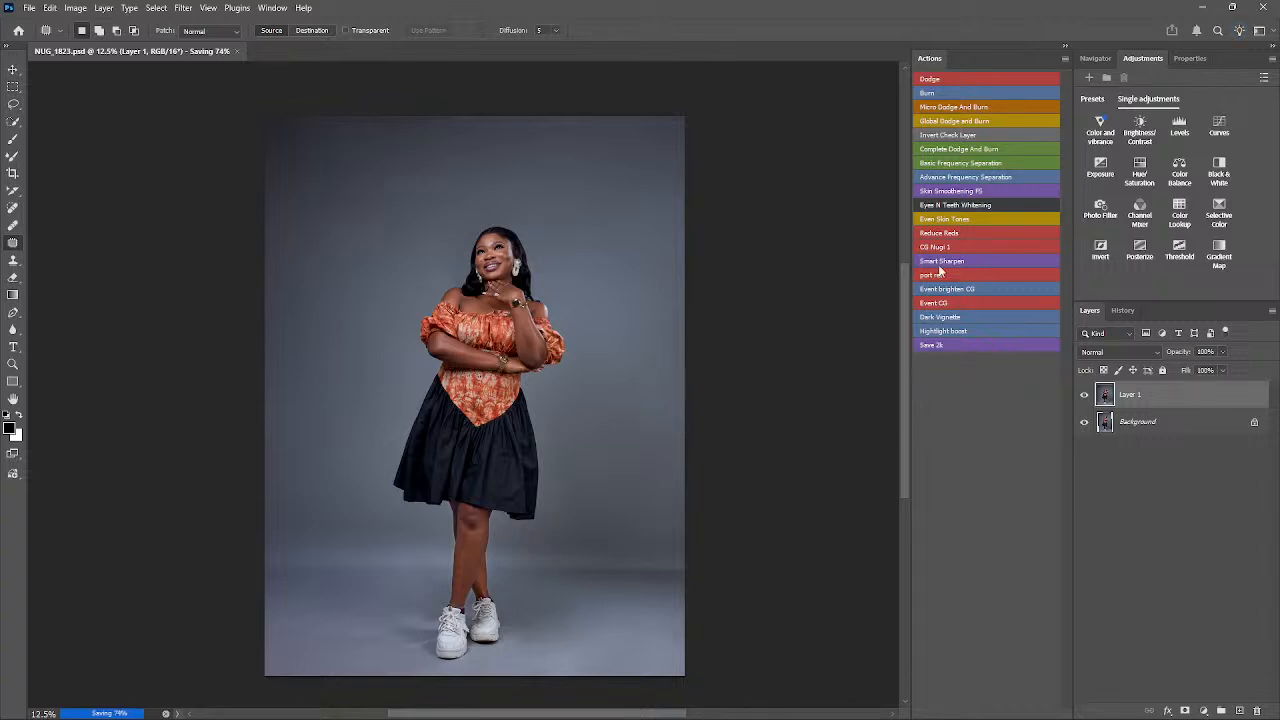
- Run the Basic Frequency Separation action with a Gaussian Blur radius of 5 pixels
left_click(950, 168)
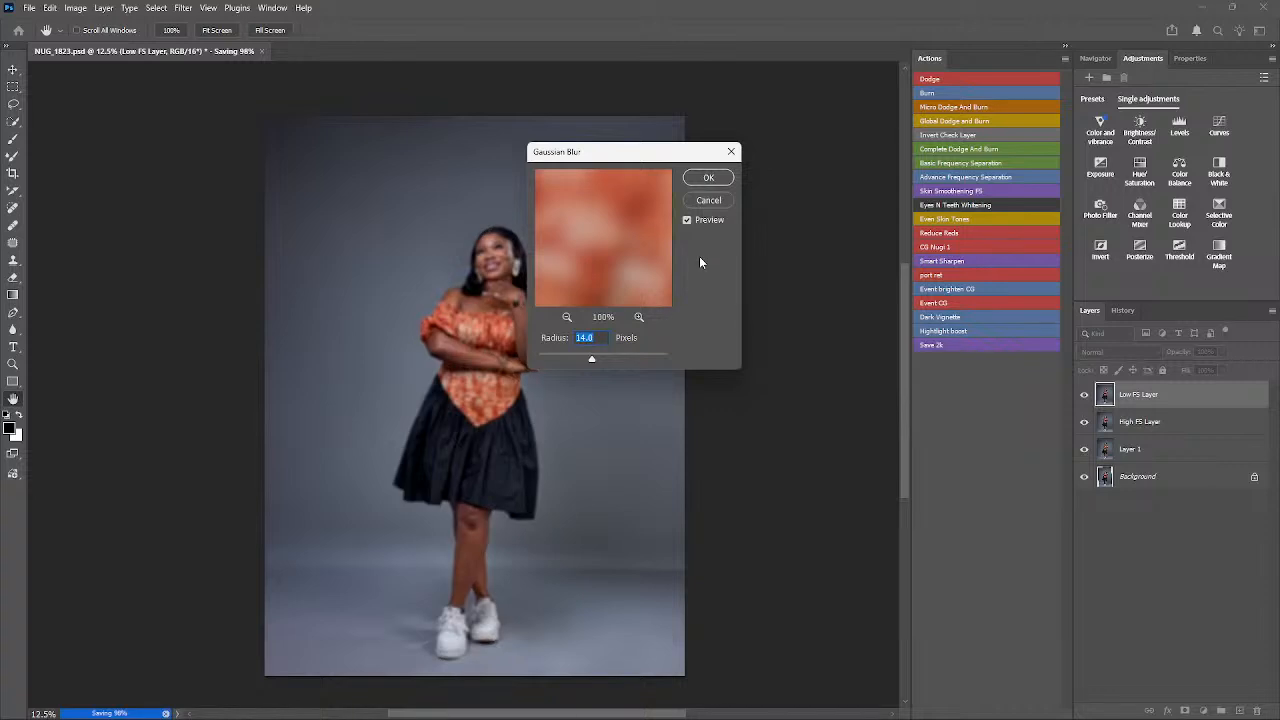
type("5")
key("Return")
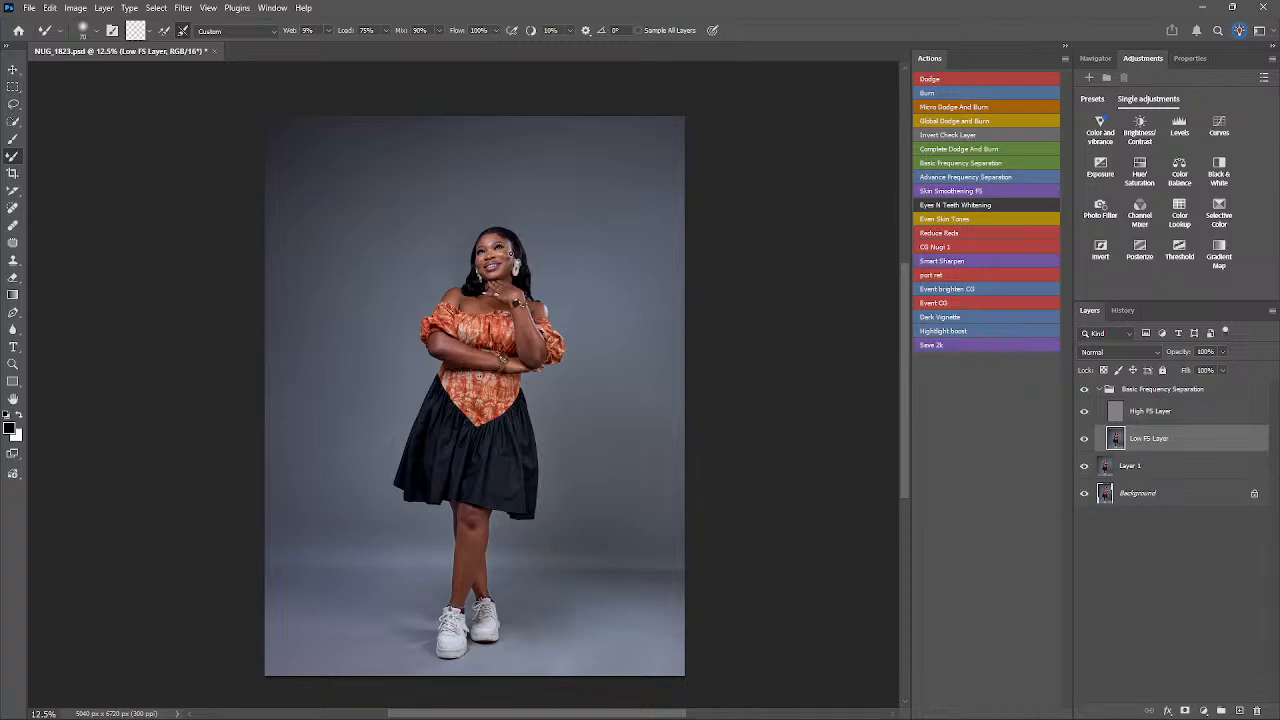
- Blend the tonal transitions on the forehead and face of the Low FS Layer with the Mixer Brush
key("z")
left_click_drag(500, 260, 575, 280)
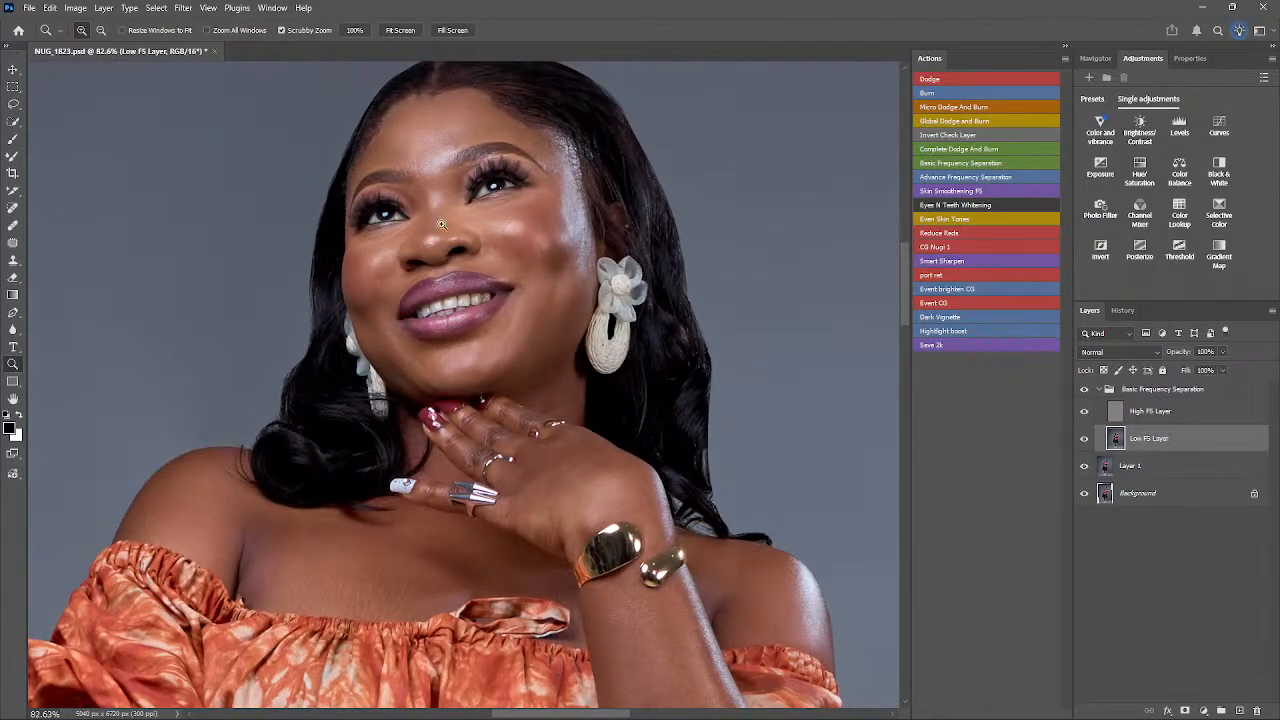
key("b")
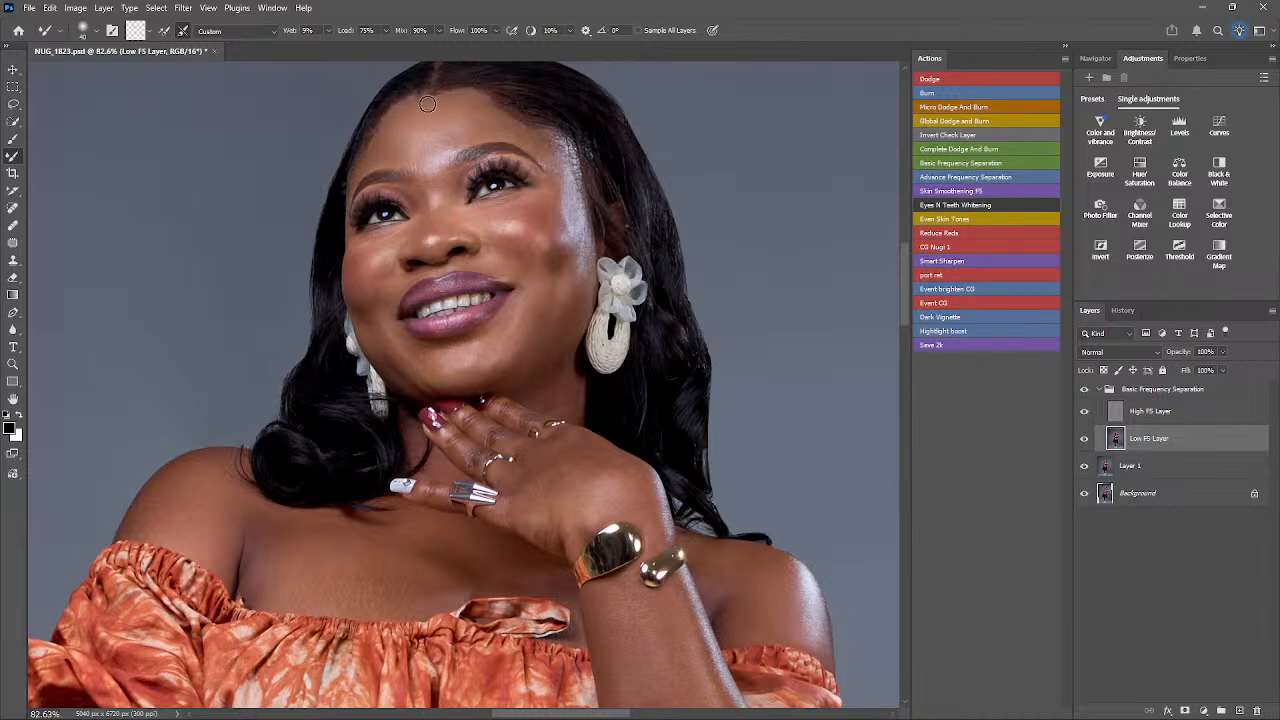
left_click_drag(450, 130, 460, 184)
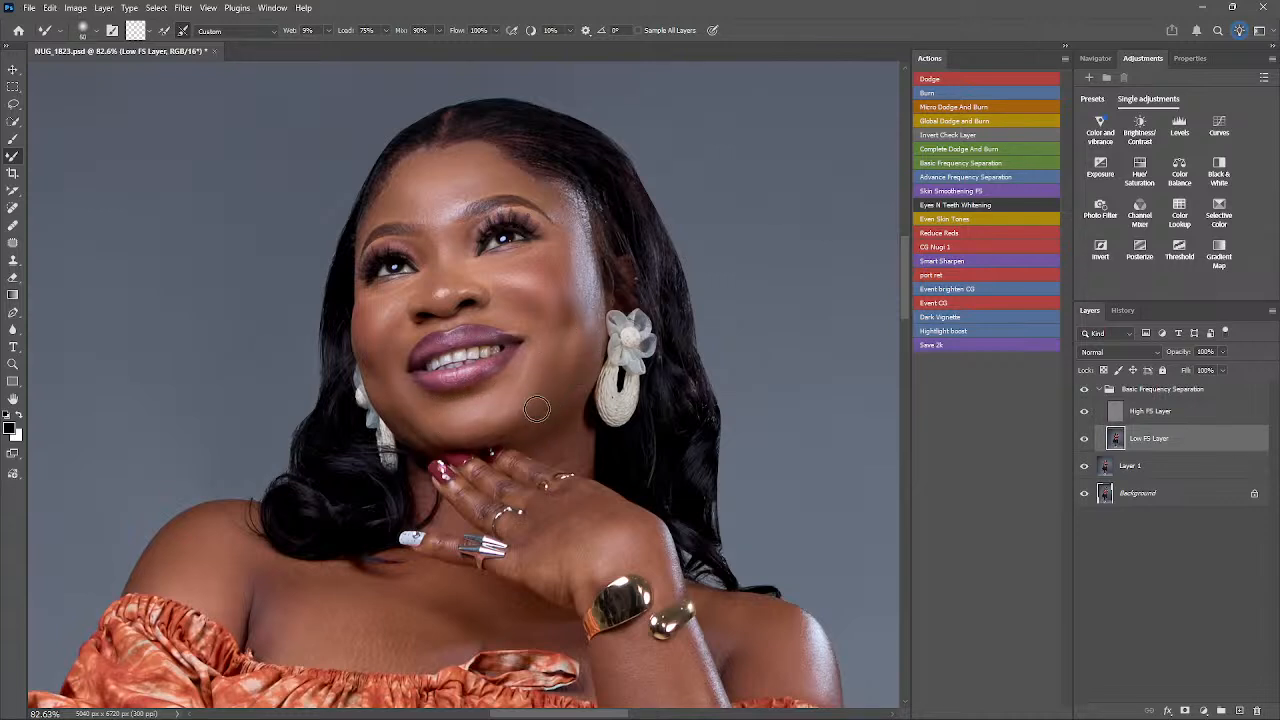
- Smooth the tones on the raised hand, neck, chest and shoulders of the Low FS Layer with the Mixer Brush
left_click_drag(508, 434, 476, 287)
key("[")
key("[")
key("[")
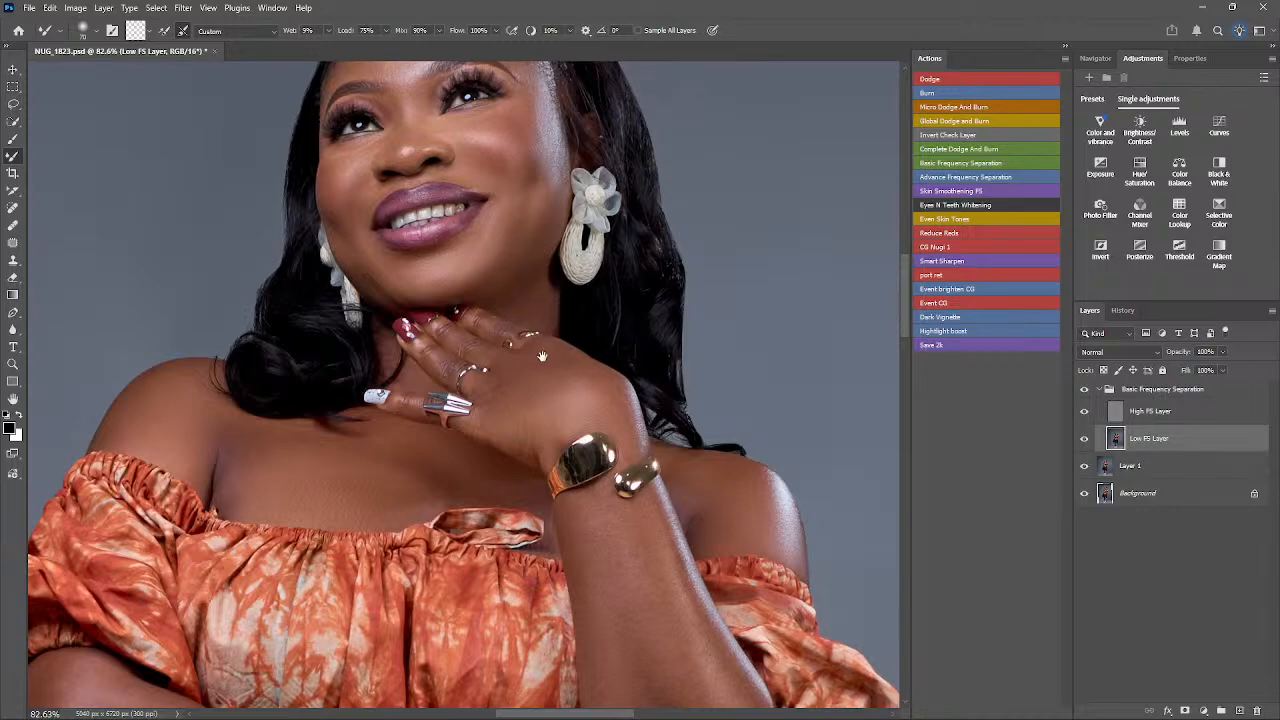
left_click_drag(551, 297, 521, 375)
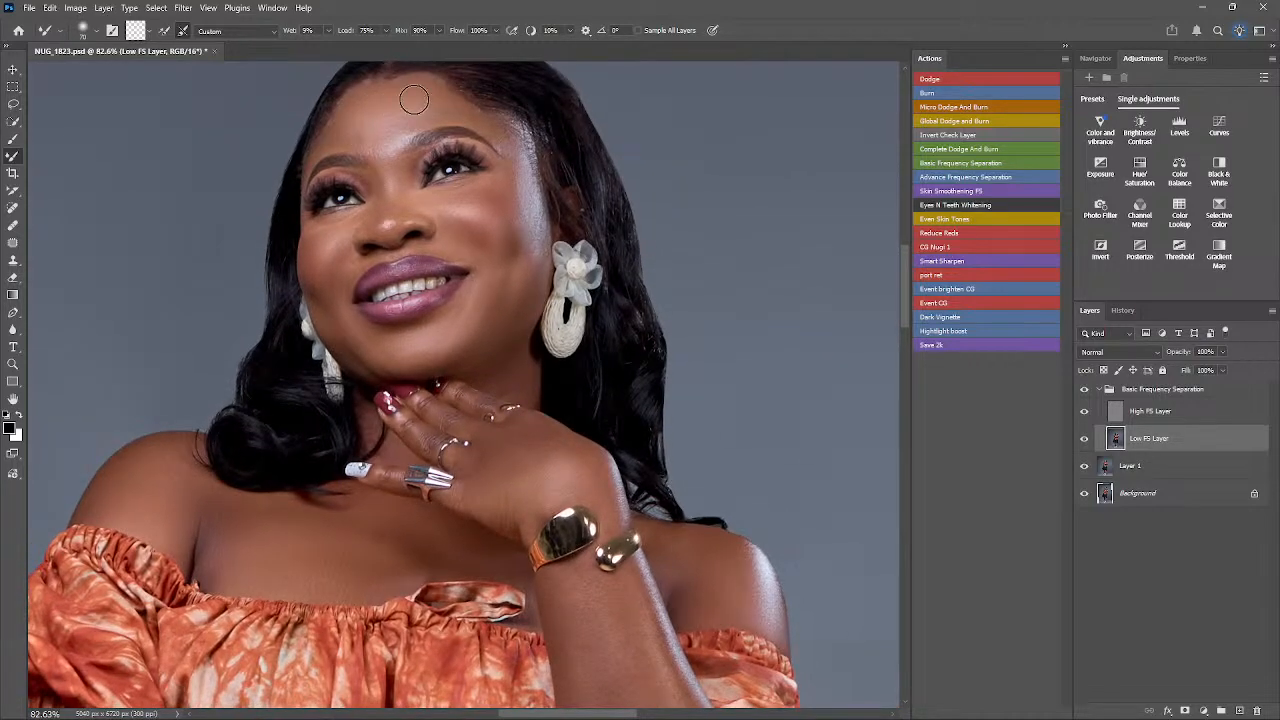
- Blend the skin tones along the raised arm and the folded forearm on the Low FS Layer with the Mixer Brush
key("ctrl+minus")
key("ctrl+minus")
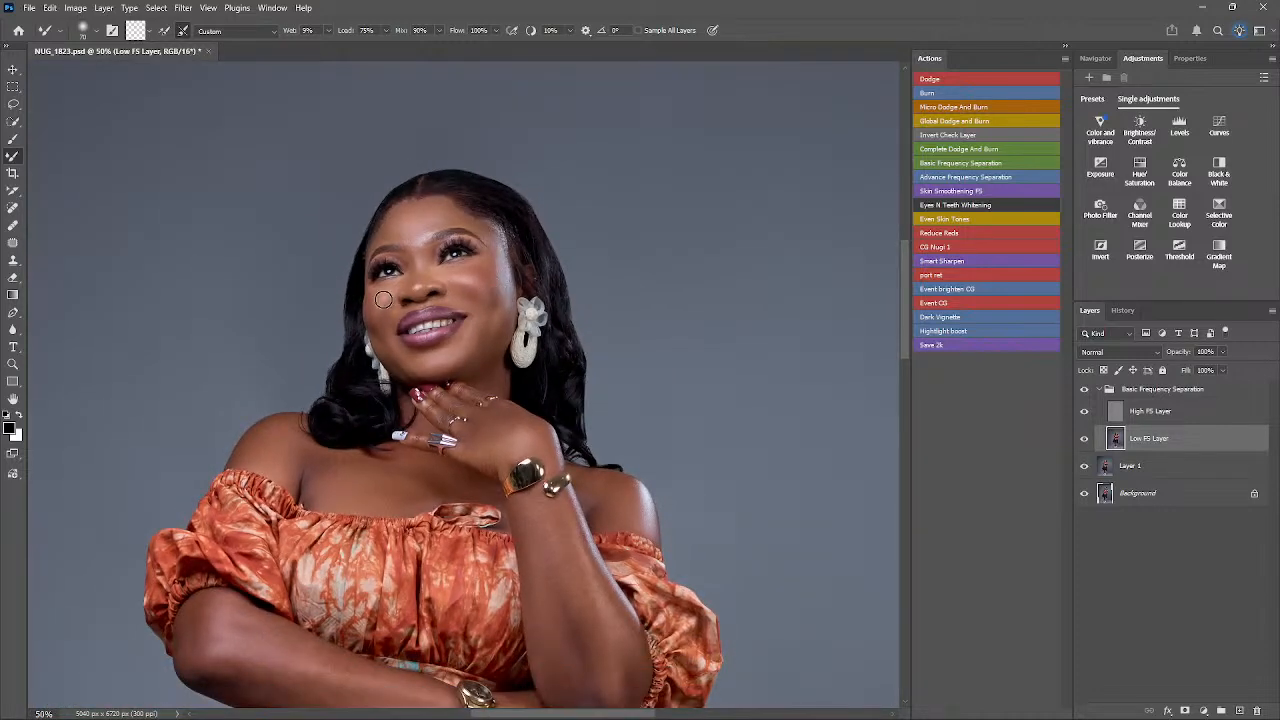
left_click_drag(470, 501, 426, 428)
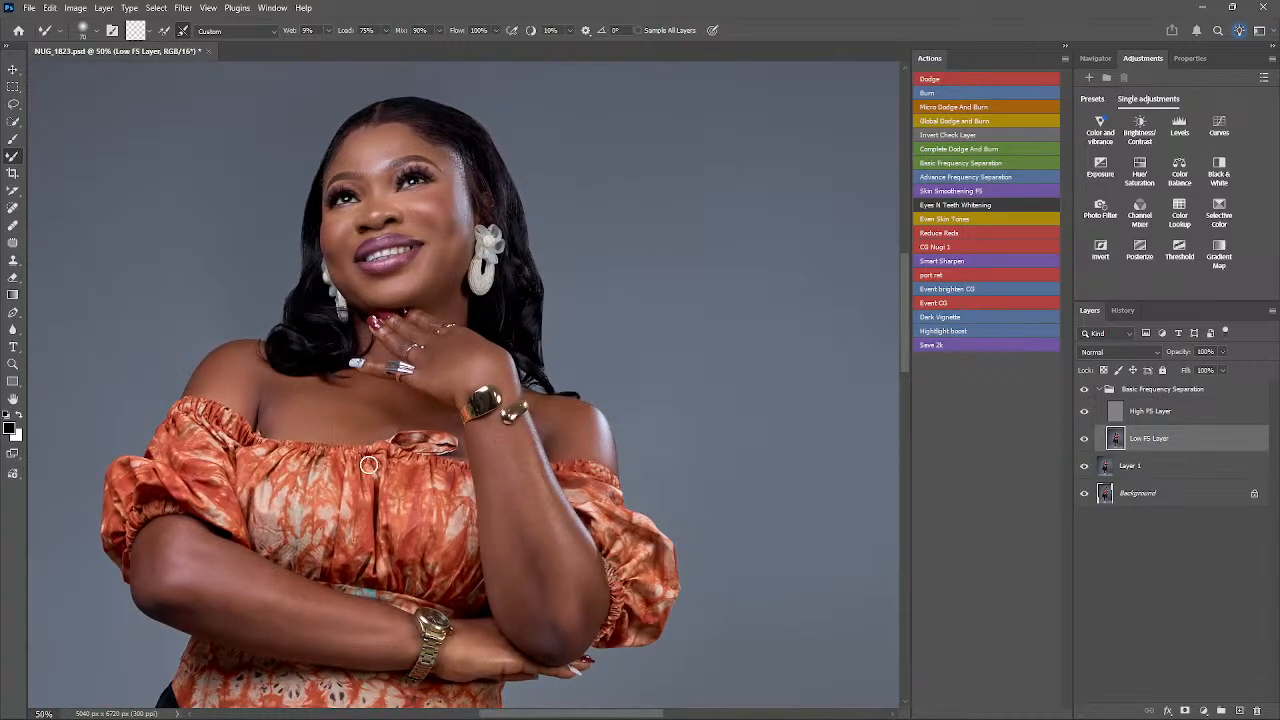
left_click_drag(372, 467, 388, 320)
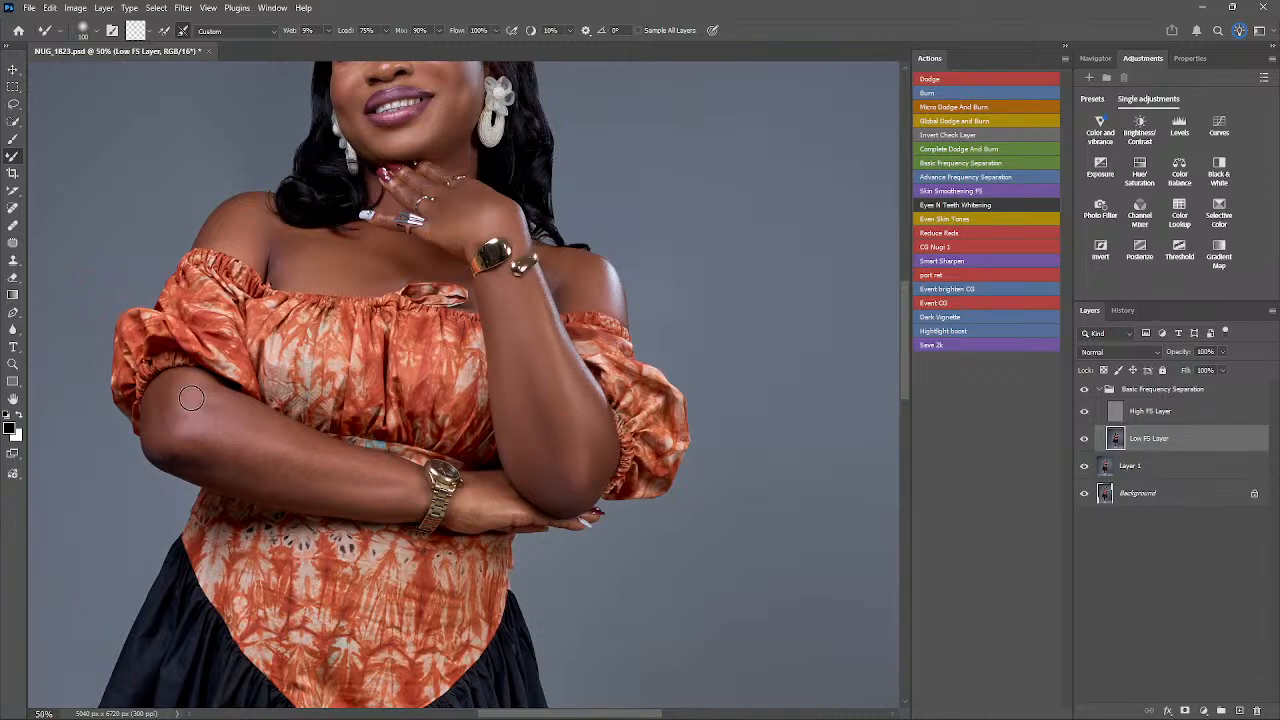
key("bracketleft")
key("bracketleft")
- Smooth the wrinkles and uneven shading across the black skirt using progressively larger Mixer Brush strokes
scroll(427, 497, "down", 10)
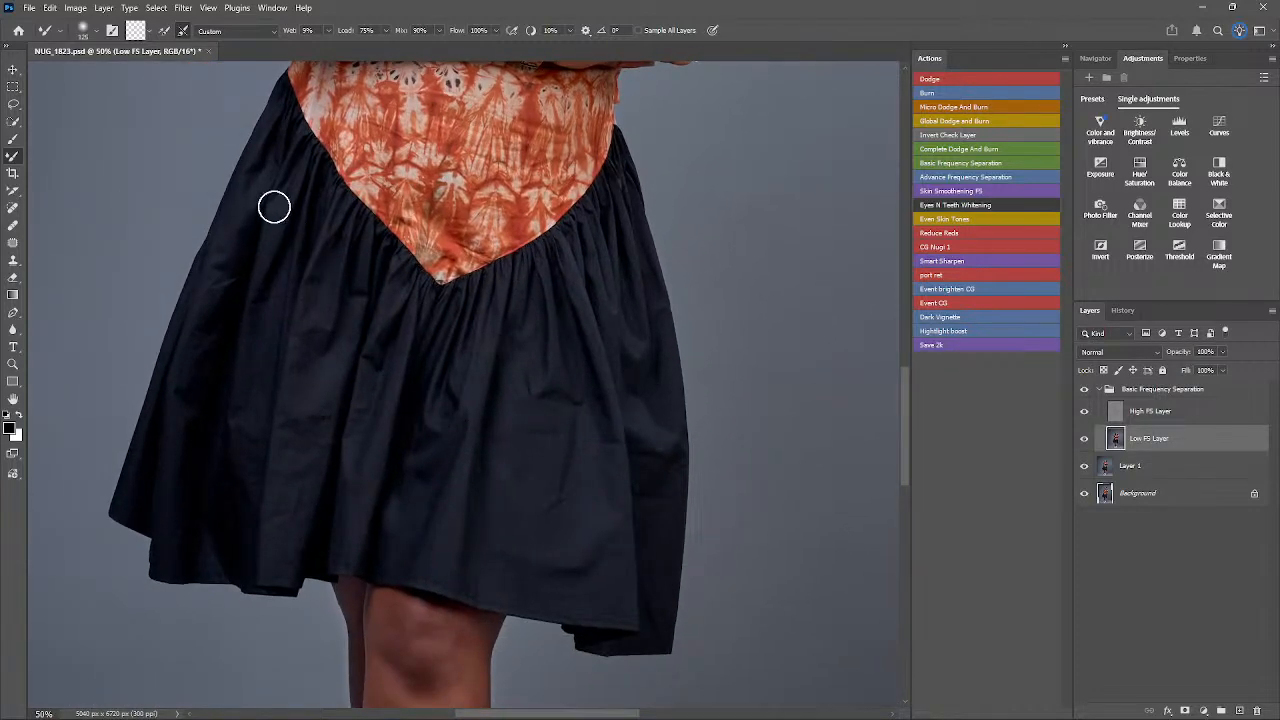
key("bracketright")
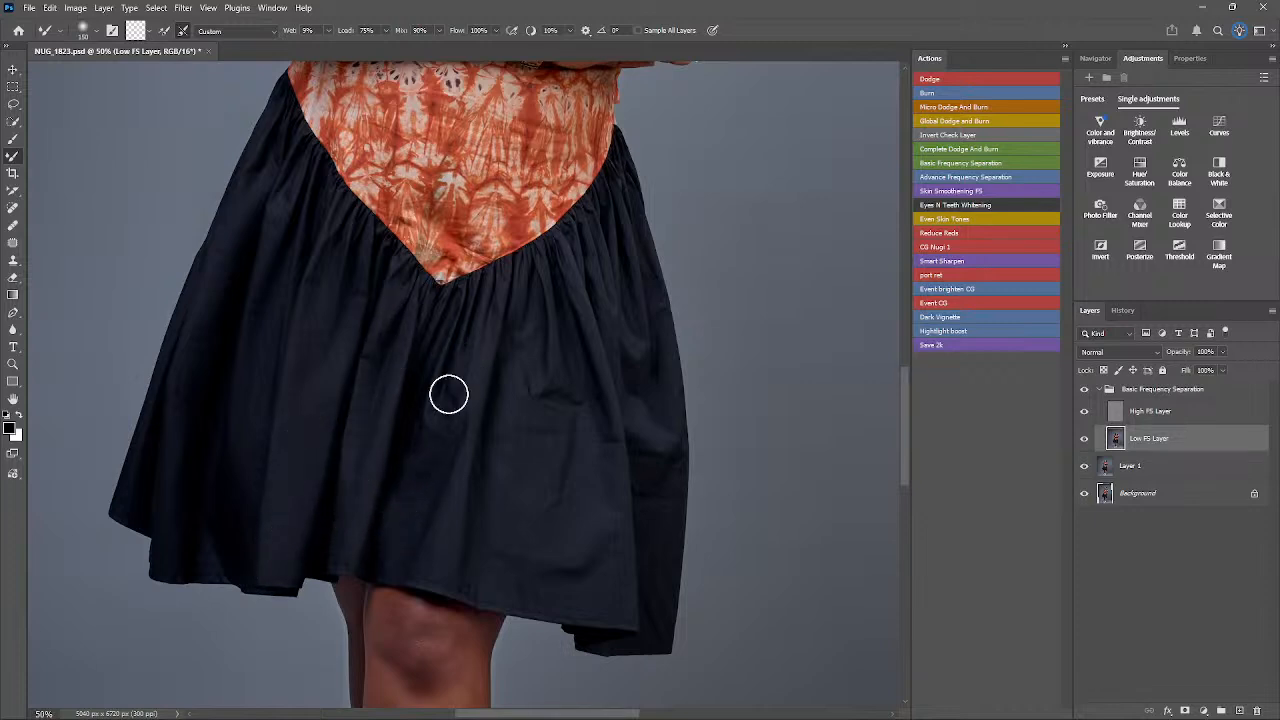
key("bracketright")
key("bracketright")
key("bracketright")
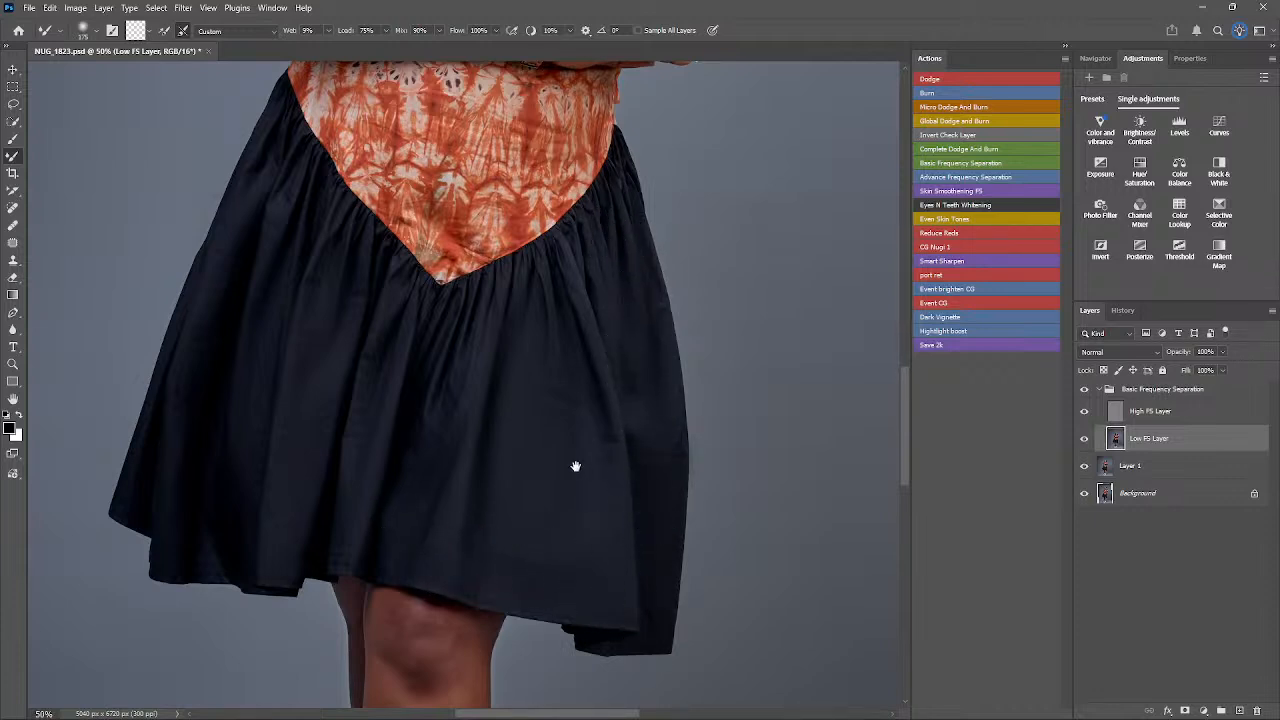
- Soften the dark patches around the front knee with smaller Mixer Brush strokes on the Low FS Layer
scroll(577, 463, "down", 8)
key("bracketleft")
key("bracketleft")
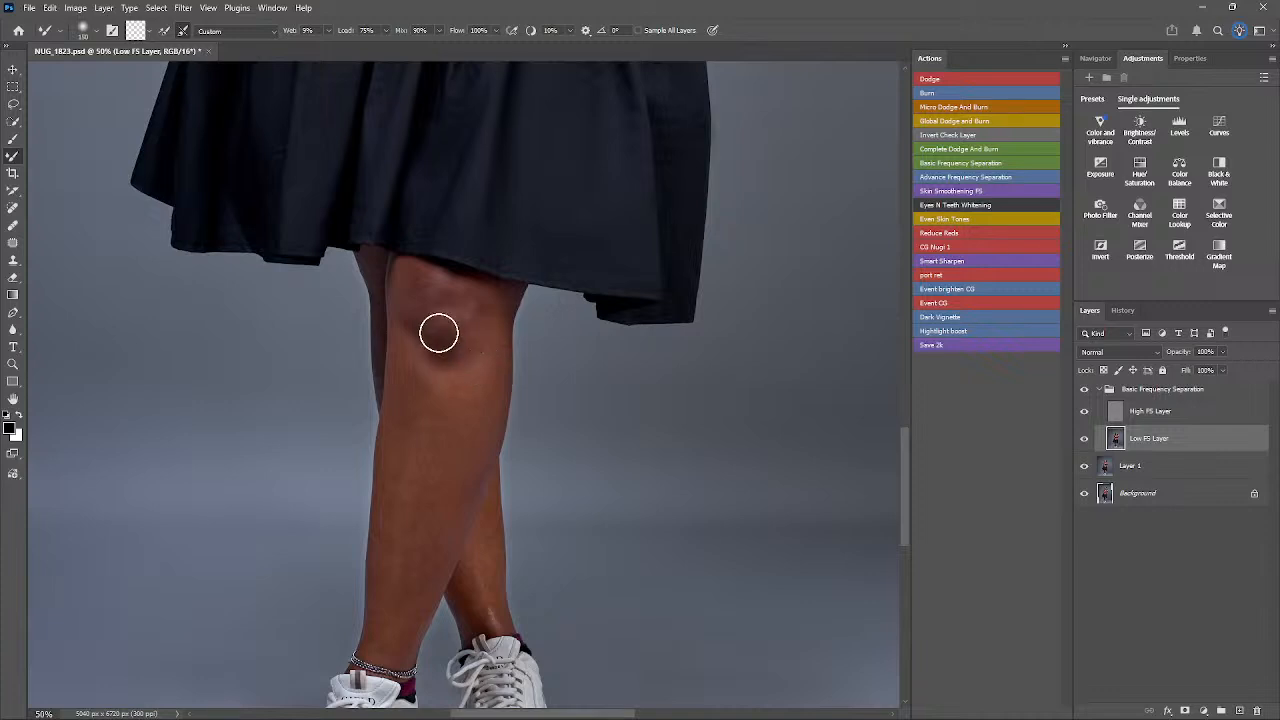
mouse_move(418, 312)
left_mouse_down()
mouse_move(403, 351)
mouse_move(404, 294)
mouse_move(447, 351)
mouse_move(470, 325)
left_mouse_up()
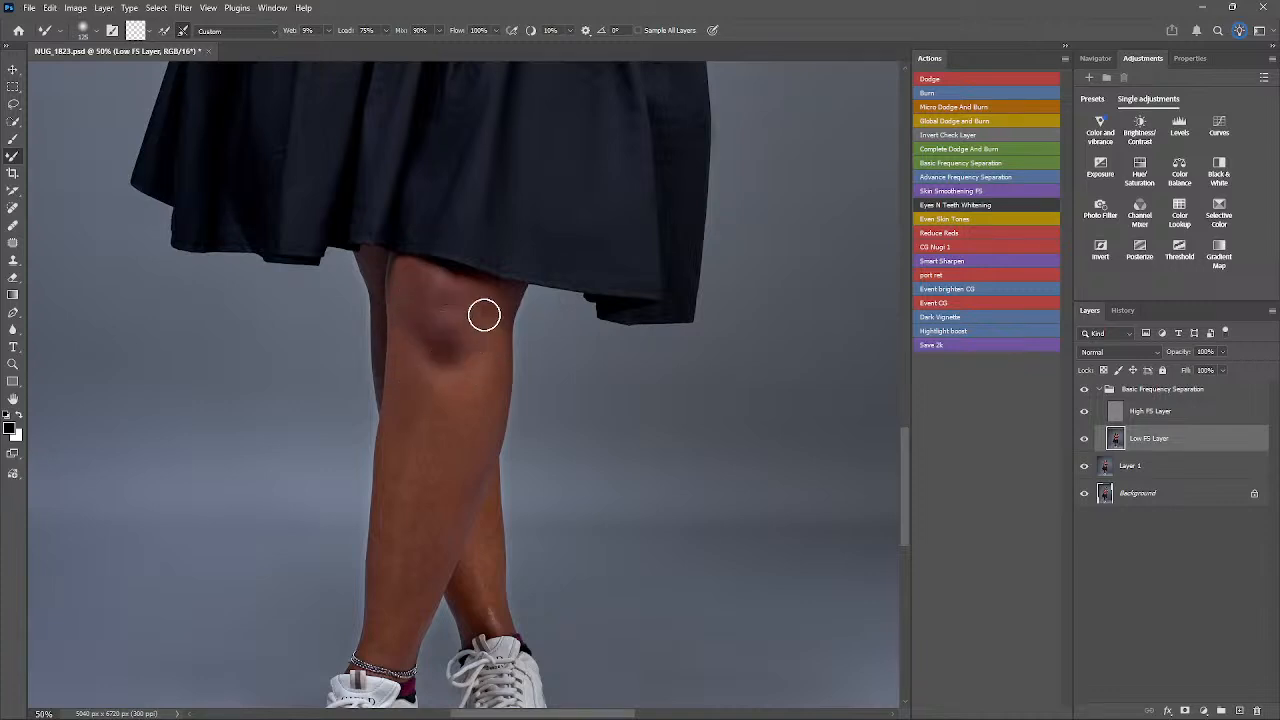
key("bracketleft")
key("bracketleft")
key("bracketleft")
- Even out the skin tones along both shins and down to the ankles with the Mixer Brush
key("bracketright")
key("bracketright")
key("bracketright")
key("bracketright")
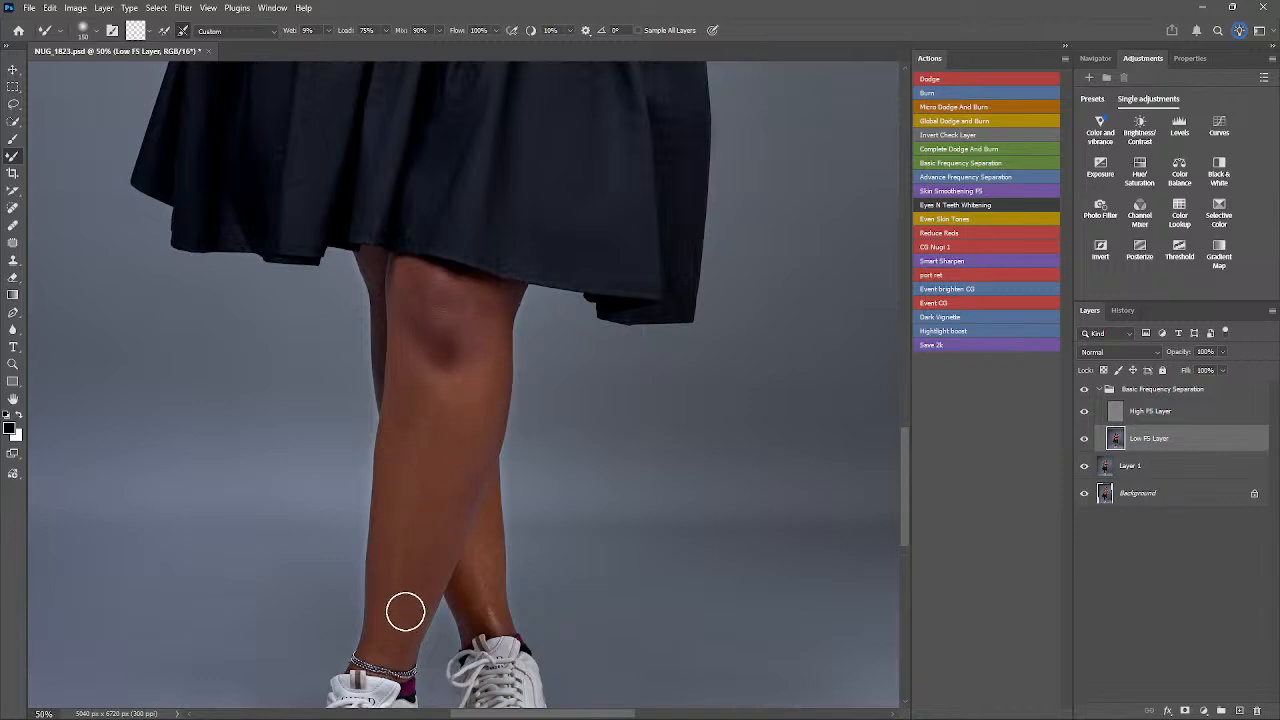
left_click_drag(429, 548, 431, 346)
key("bracketleft")
key("bracketleft")
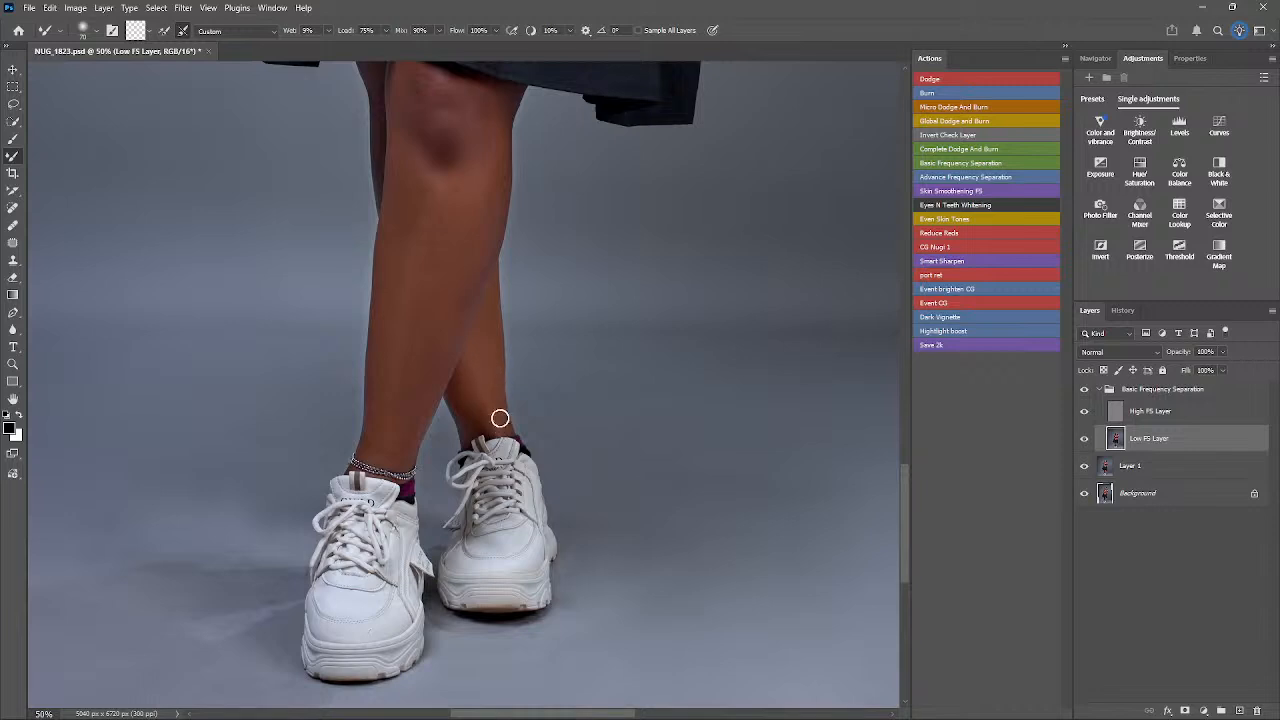
- Blend the uneven floor tones and shadows around the sneakers, enlarging the Mixer Brush to 400 pixels
key("ctrl+minus")
key("ctrl+minus")
key("]")
key("bracketright")
key("bracketright")
key("bracketright")
key("bracketright")
key("bracketright")
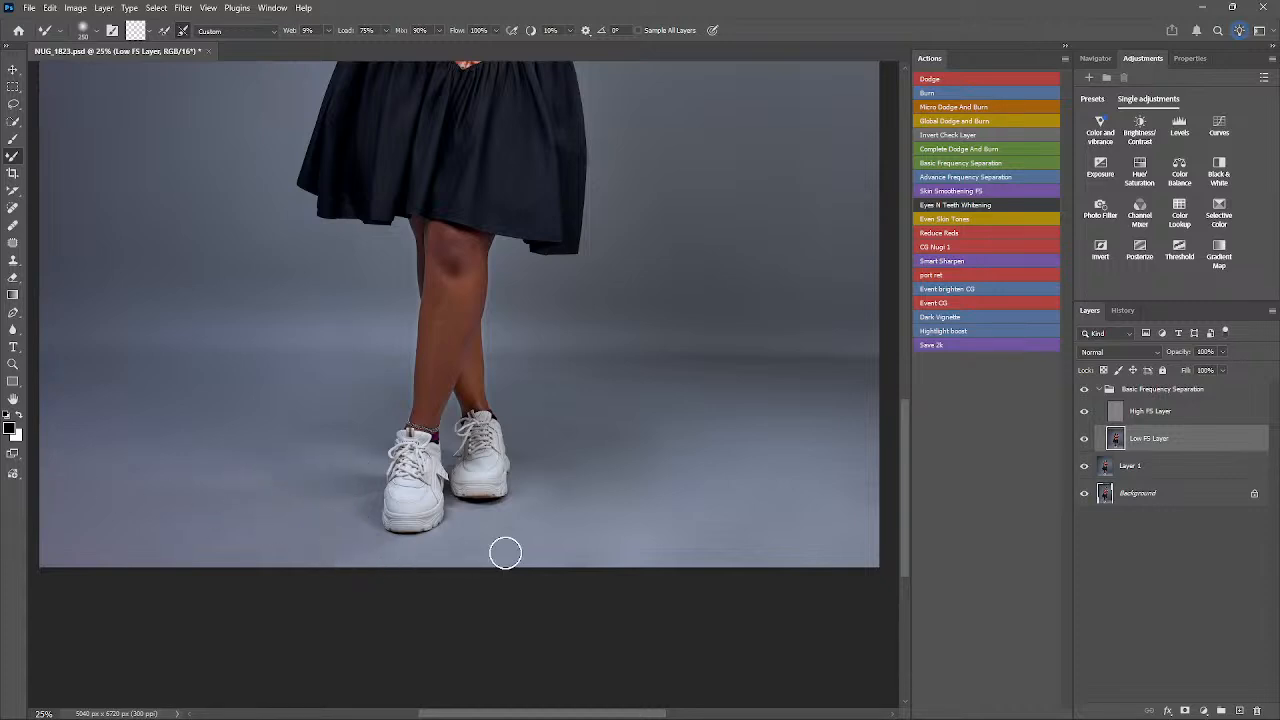
key("bracketright")
key("bracketright")
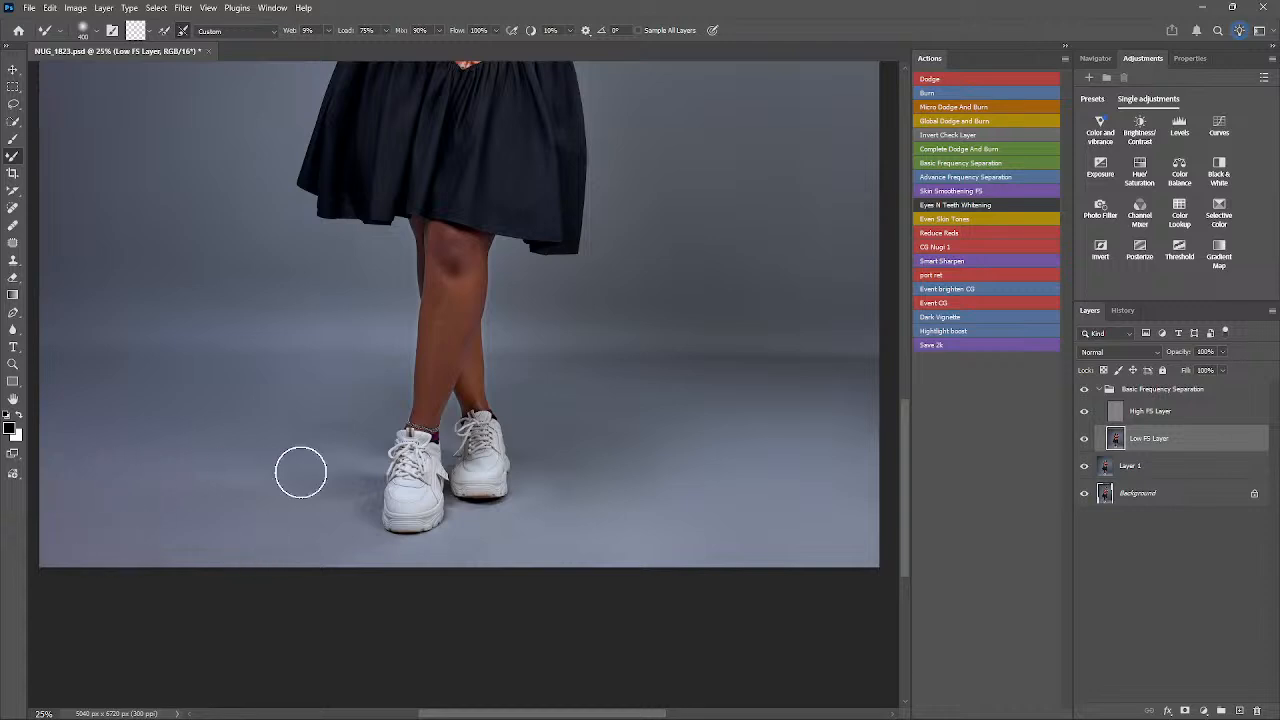
- Smooth the tonal transitions across the studio backdrop around the figure with a 900-pixel Mixer Brush
key("ctrl+minus")
key("ctrl+minus")
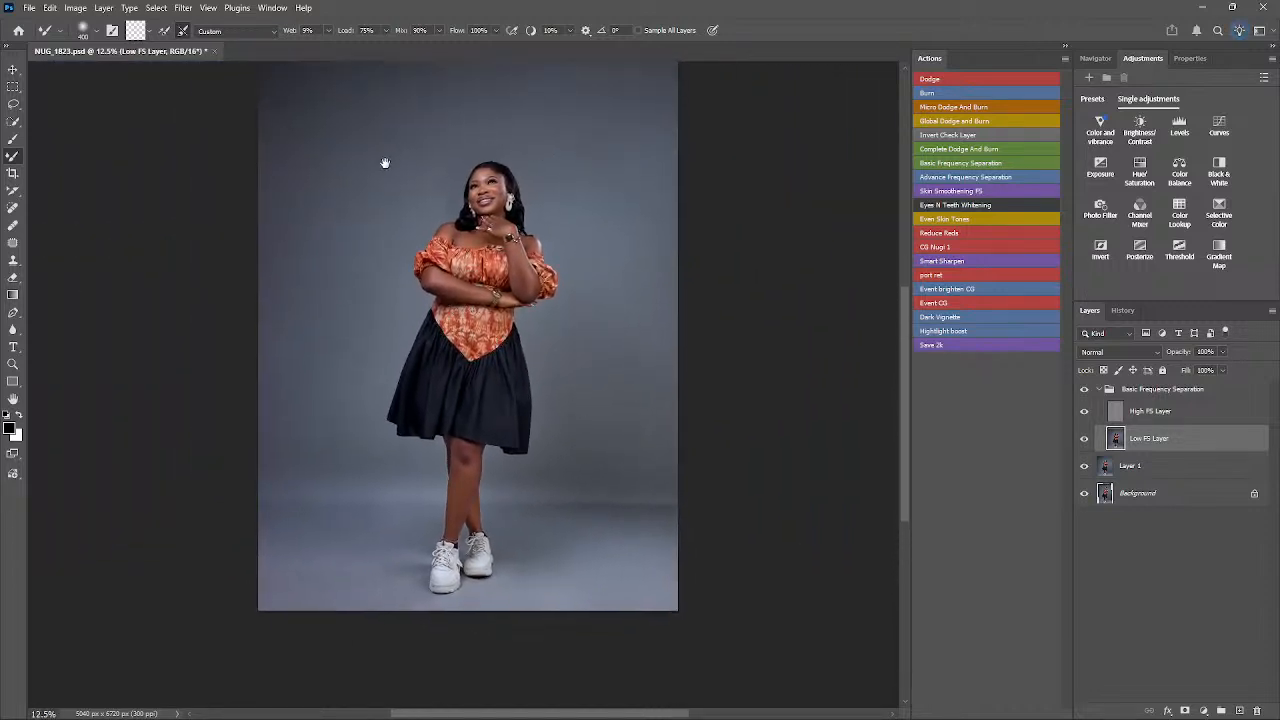
left_click_drag(384, 162, 371, 220)
key("bracketright")
key("bracketright")
key("bracketright")
key("bracketright")
key("bracketright")
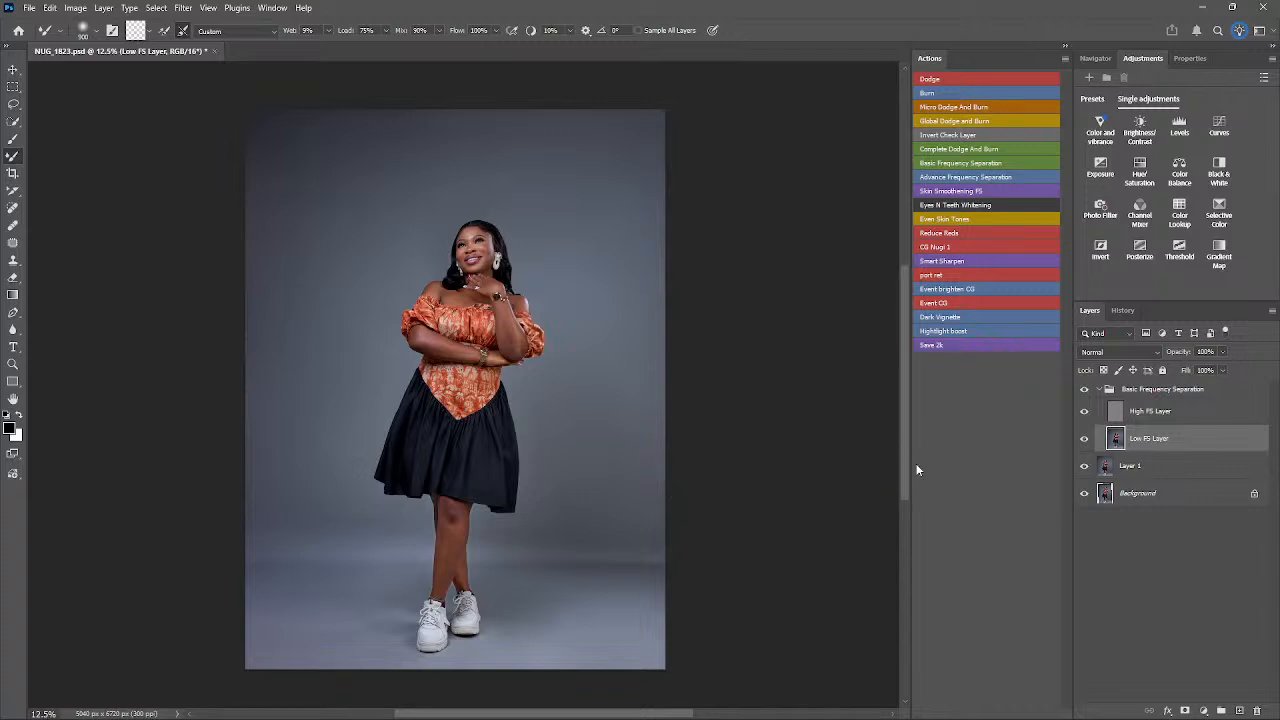
- Collapse the Basic Frequency Separation group and save the document
left_click(1097, 390)
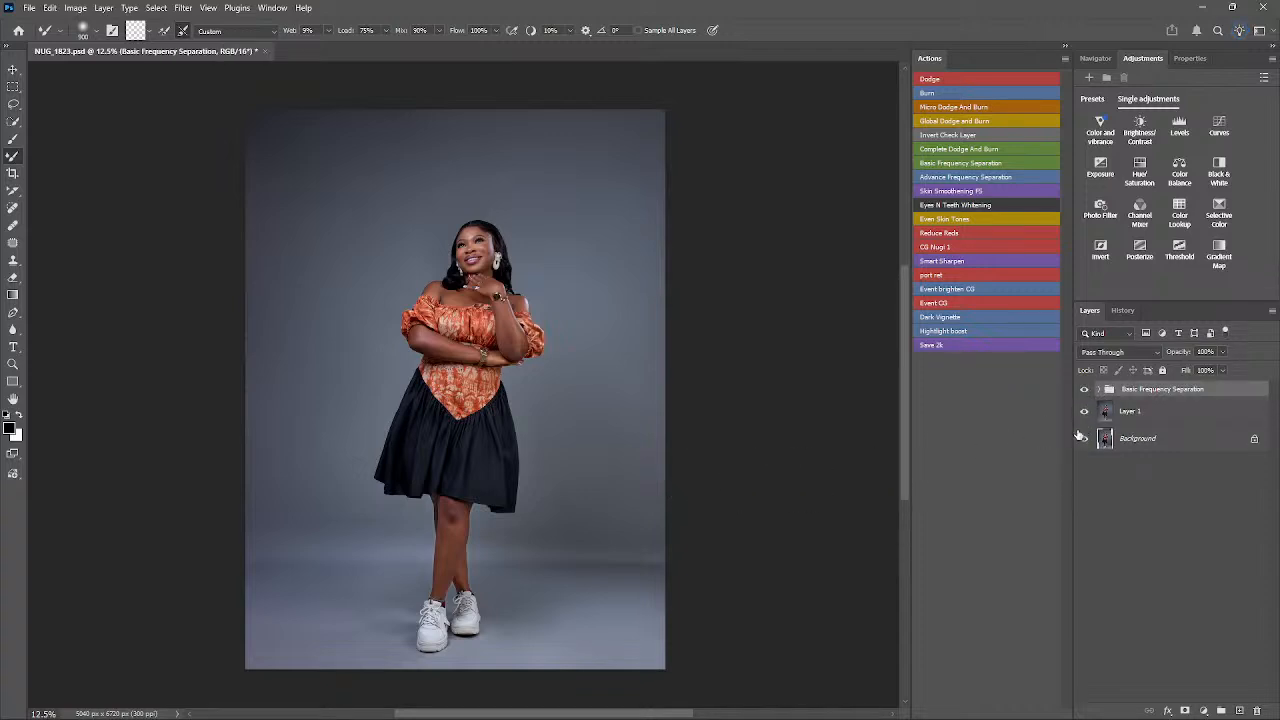
key("ctrl+s")
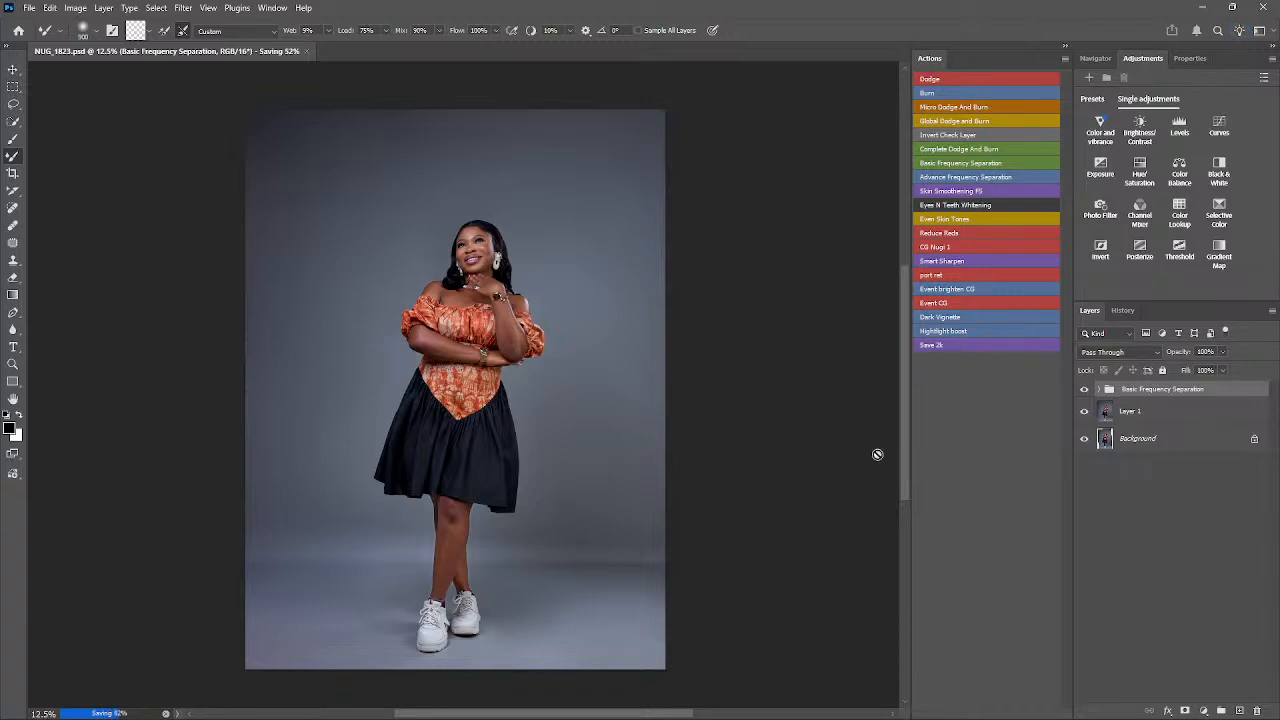
- Compare the full retouch with the original Background layer shown on its own
left_click(1085, 440, "alt")
left_click(1086, 443, "alt")
left_click(1085, 443, "alt")
left_click(1085, 443, "alt")
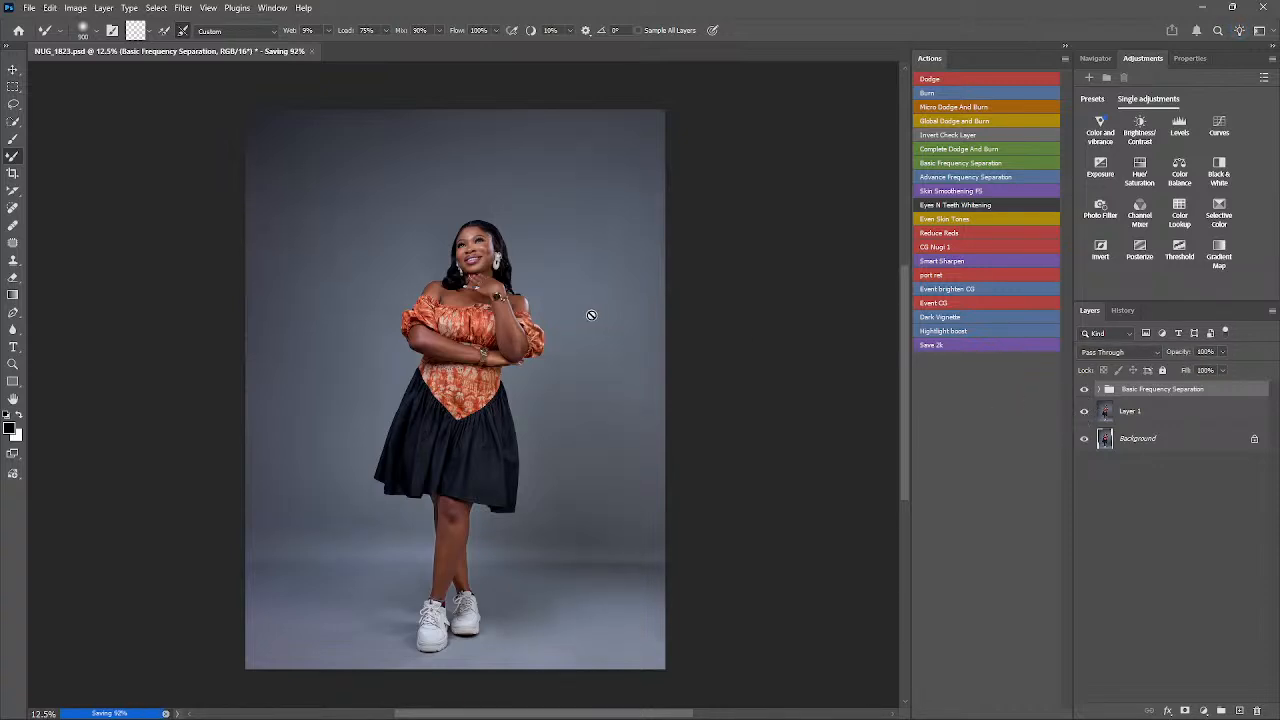
- Compare the frequency separation result with Layer 1 alone on the face and upper body
key("z")
left_click_drag(472, 243, 565, 246)
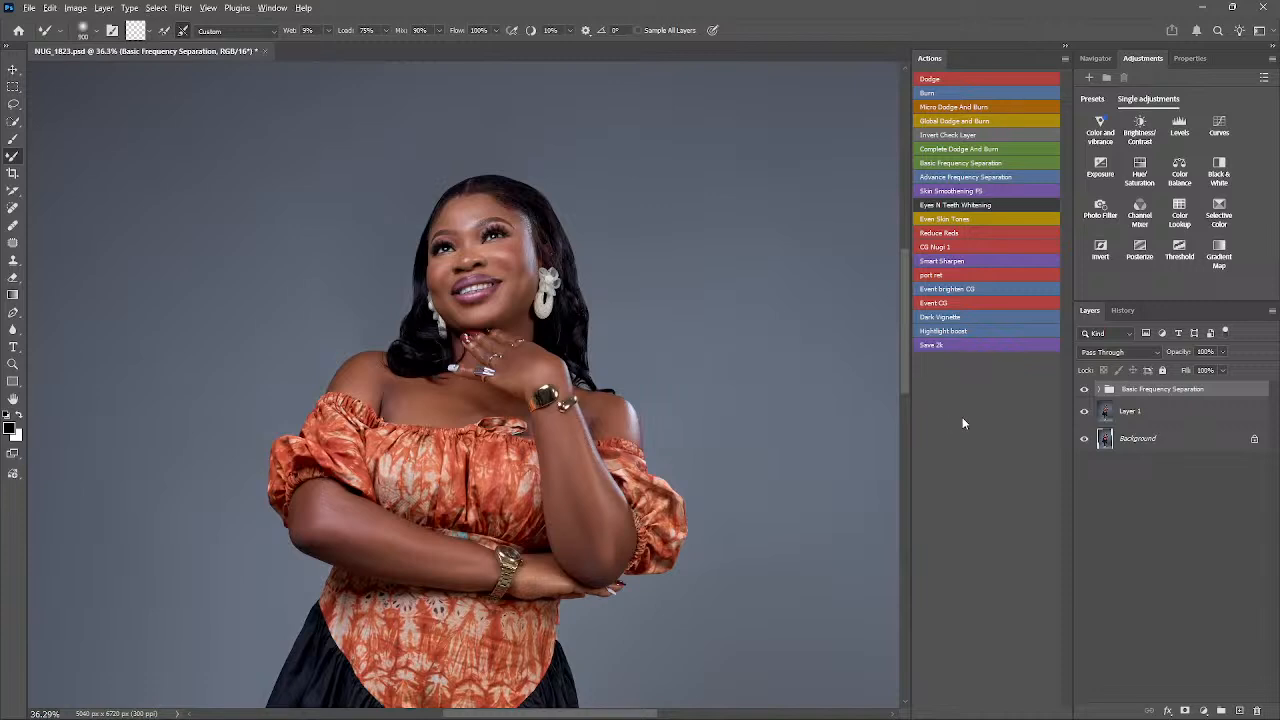
left_click(1085, 412, "alt")
left_click(1085, 412, "alt")
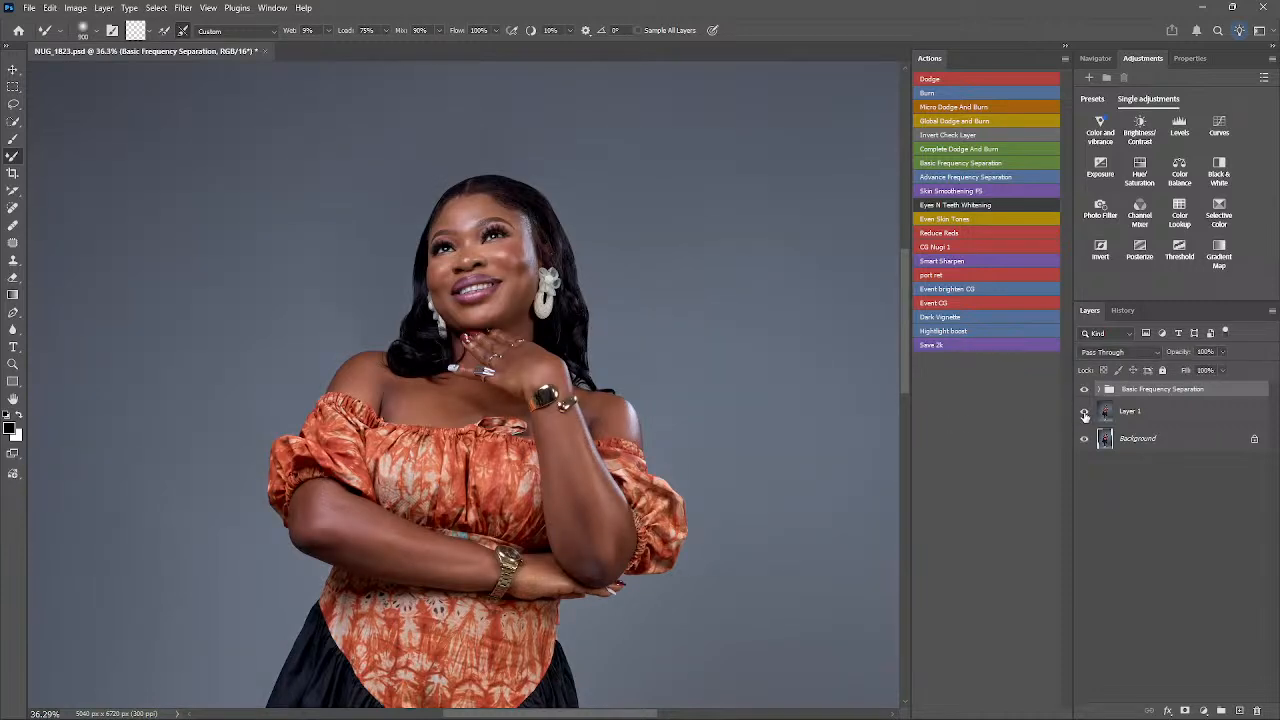
left_click(1085, 413, "alt")
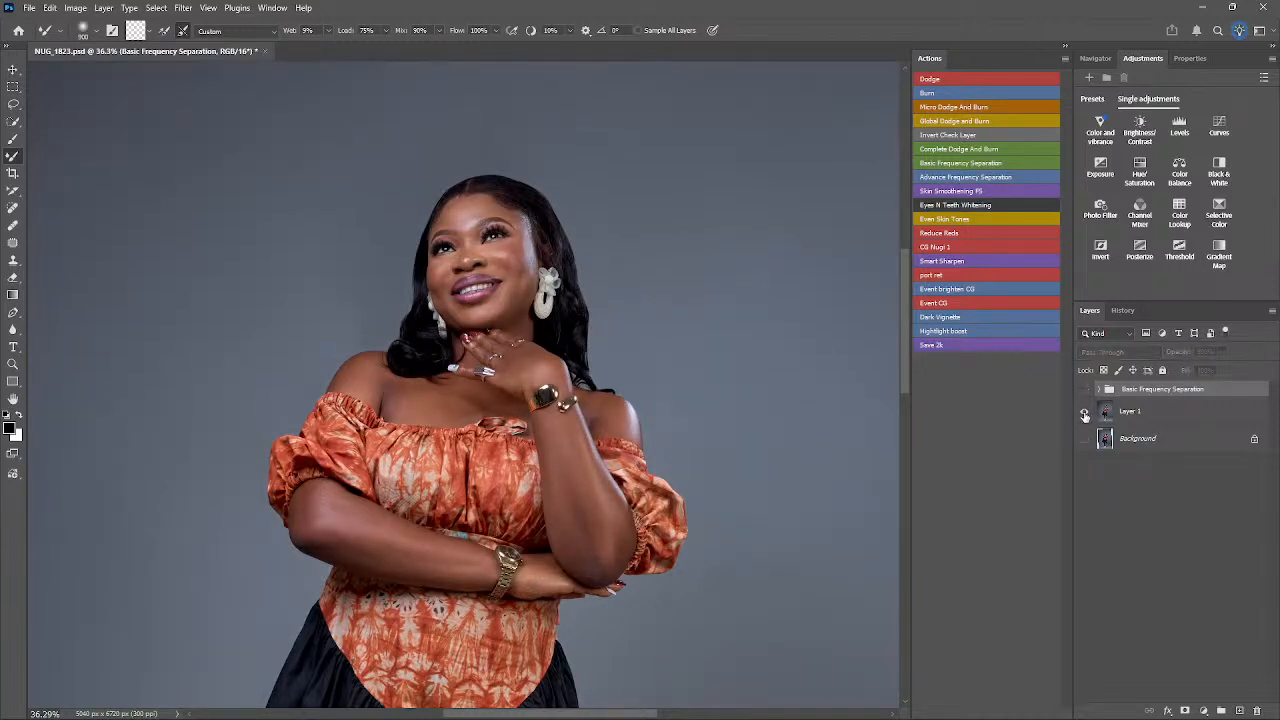
left_click(1083, 413, "alt")
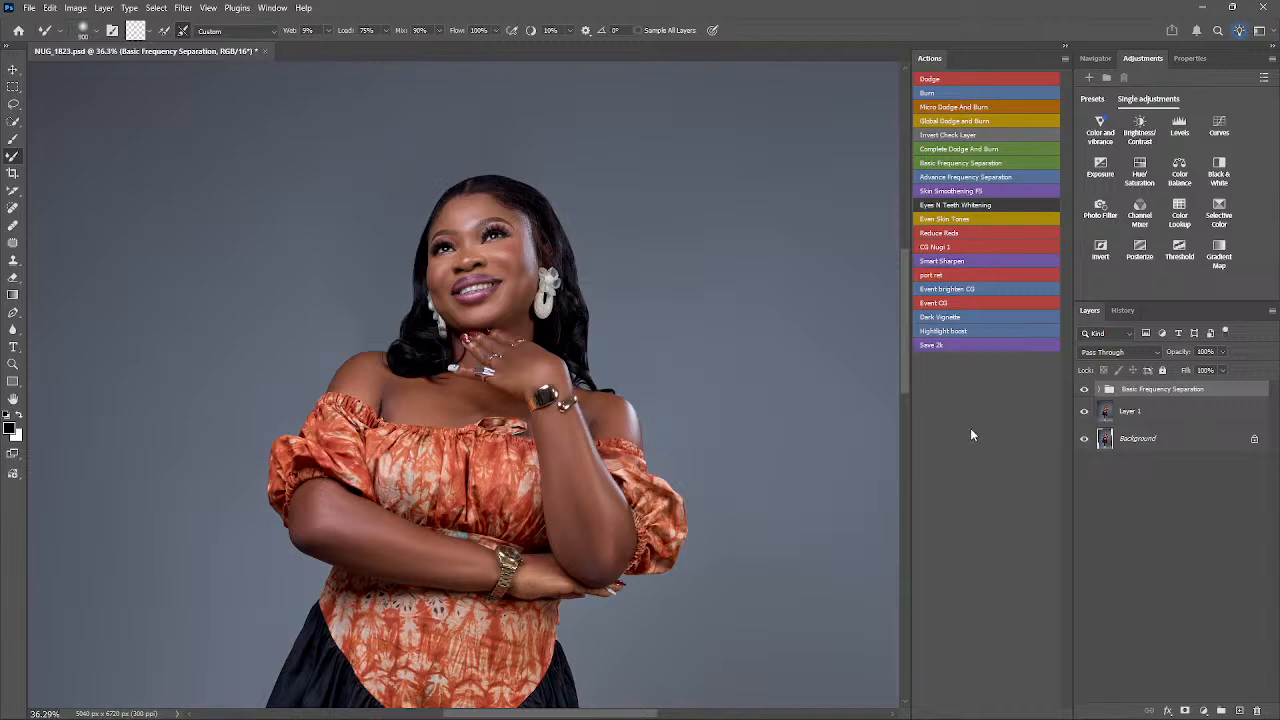
key("z")
left_click_drag(651, 391, 530, 399)
left_click_drag(654, 435, 609, 373)
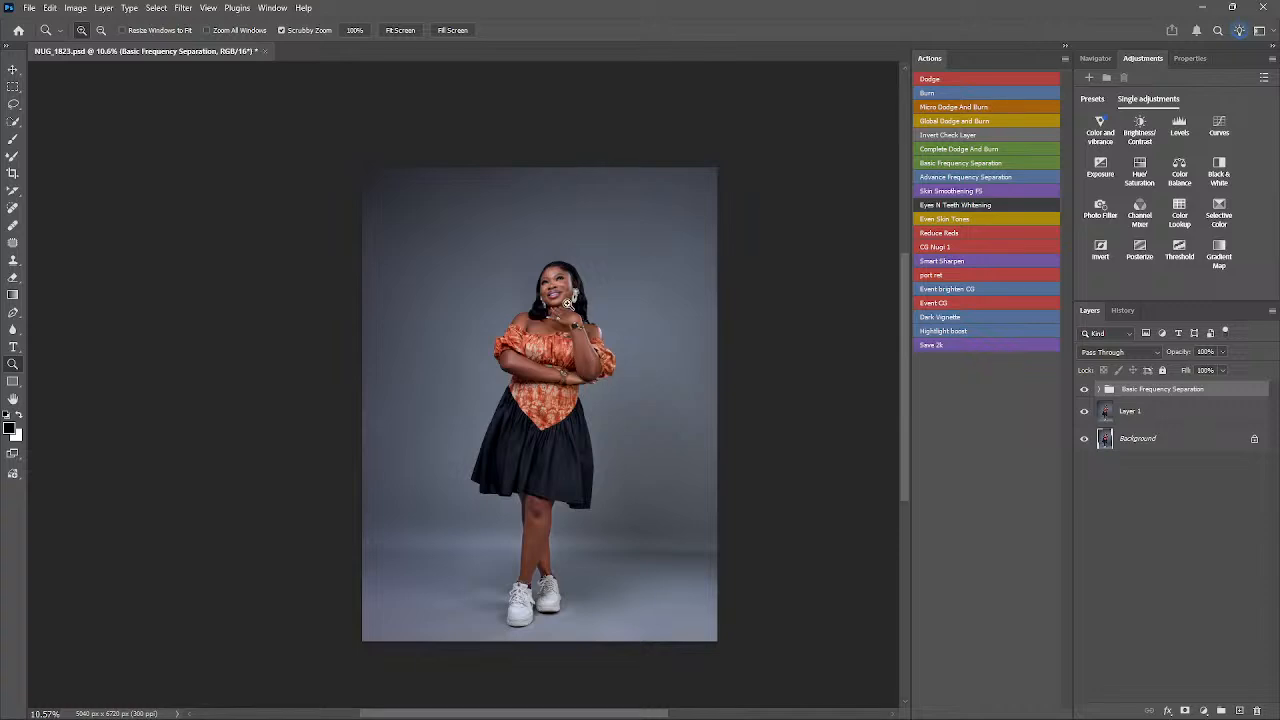
left_click_drag(568, 304, 601, 315)
mouse_move(547, 280)
left_mouse_down()
mouse_move(578, 282)
mouse_move(550, 283)
left_mouse_up()
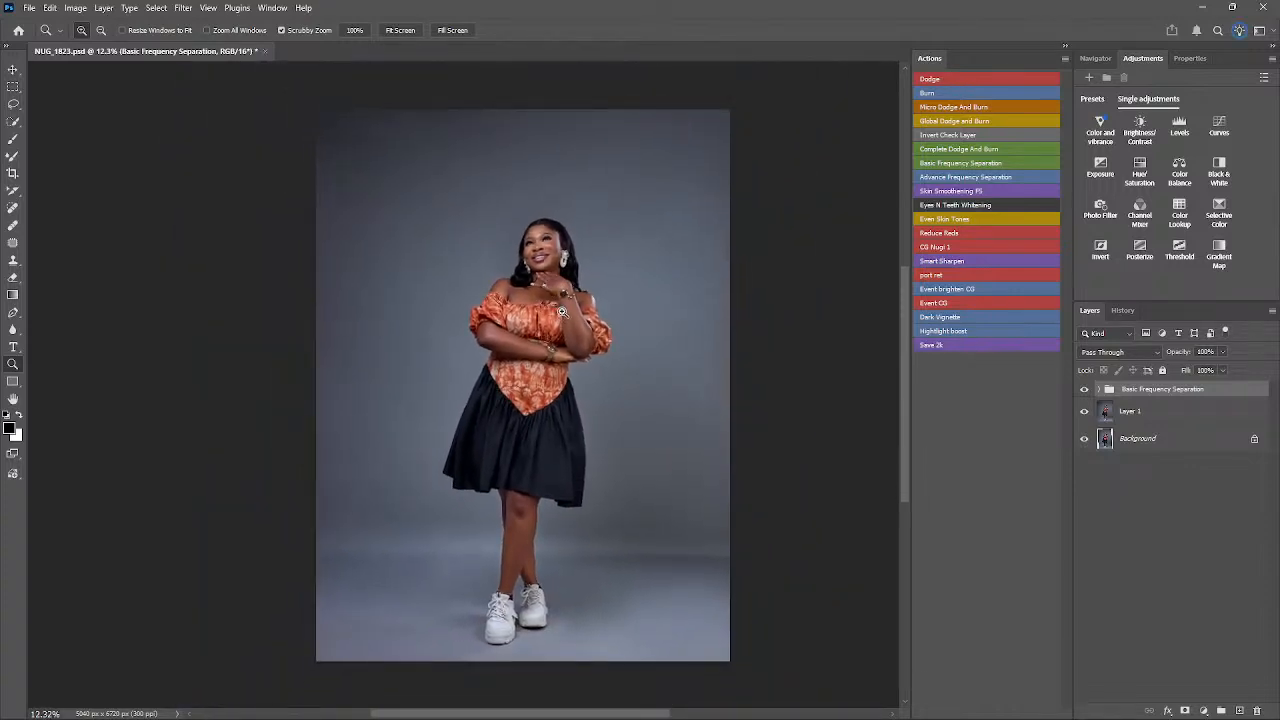
- Save the document and run the CG Nugi 1 action to add its color-grading layer group
key("ctrl+s")
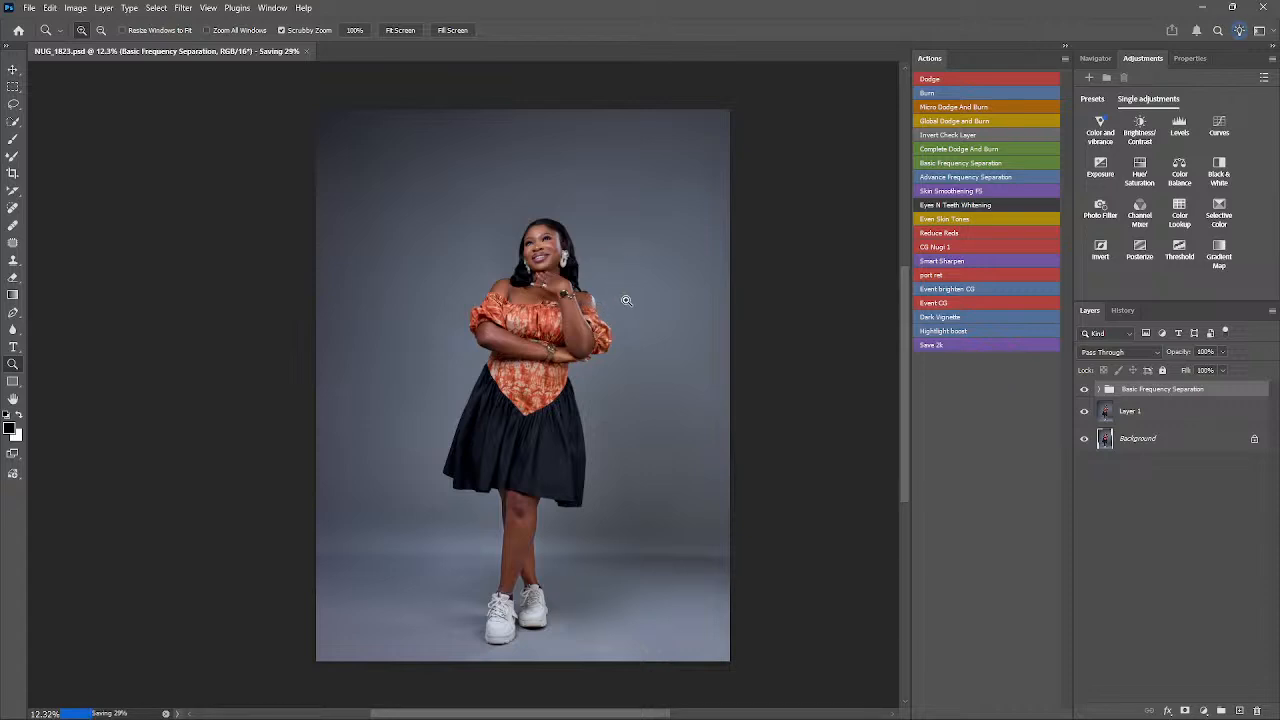
left_click_drag(545, 247, 564, 318)
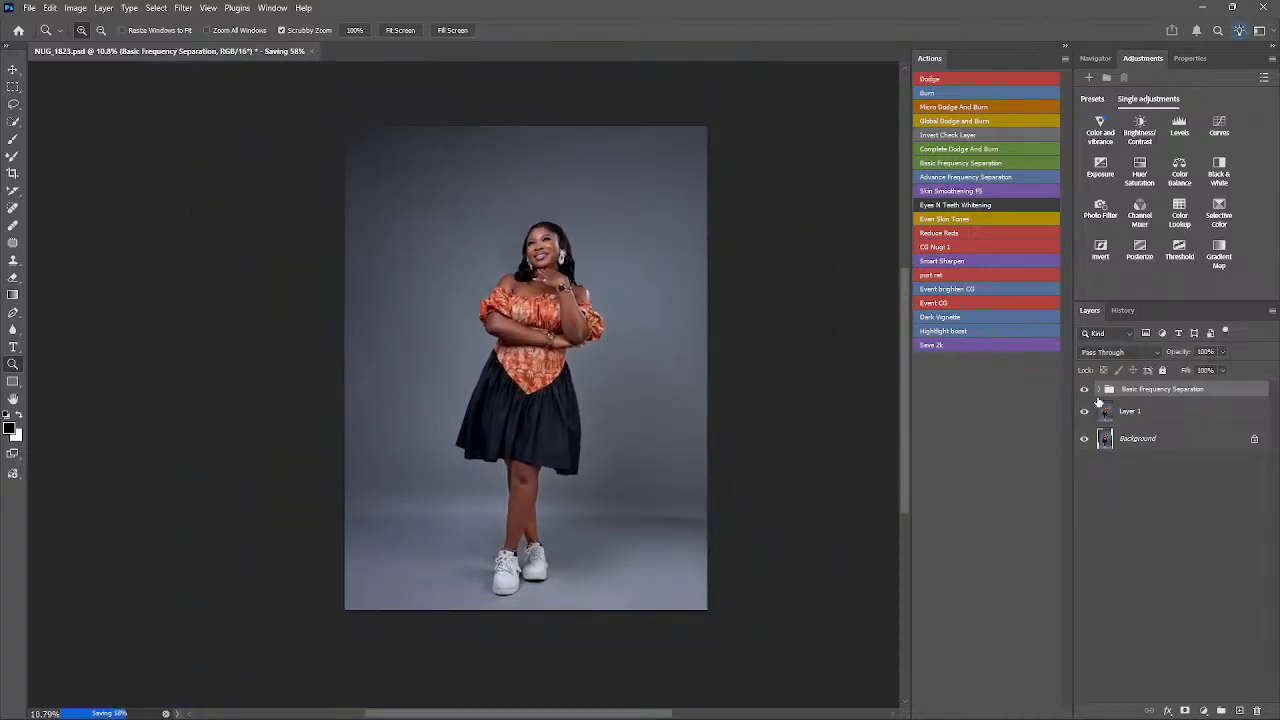
left_click(935, 246)
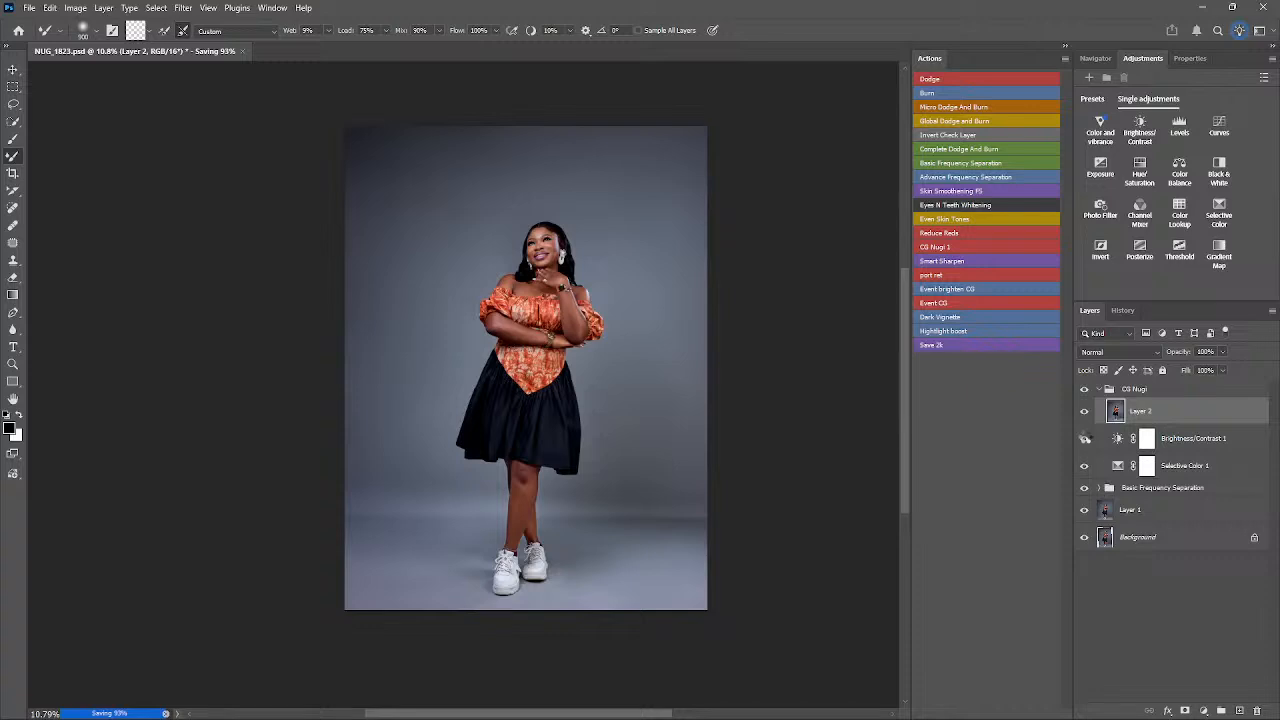
- Start the Camera Raw filter on Layer 2 and set Exposure +0.25, Contrast +5, Highlights -13, Shadows +9 and Blacks -3
key("ctrl+shift+a")
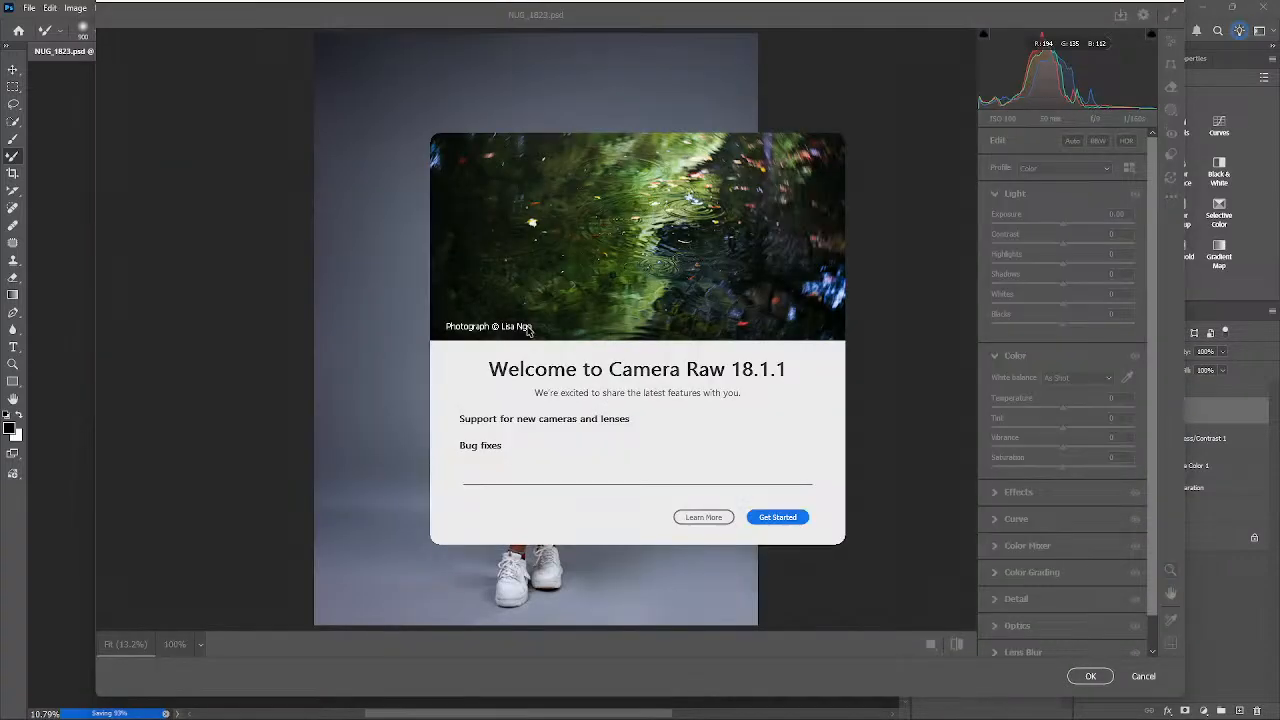
left_click(766, 518)
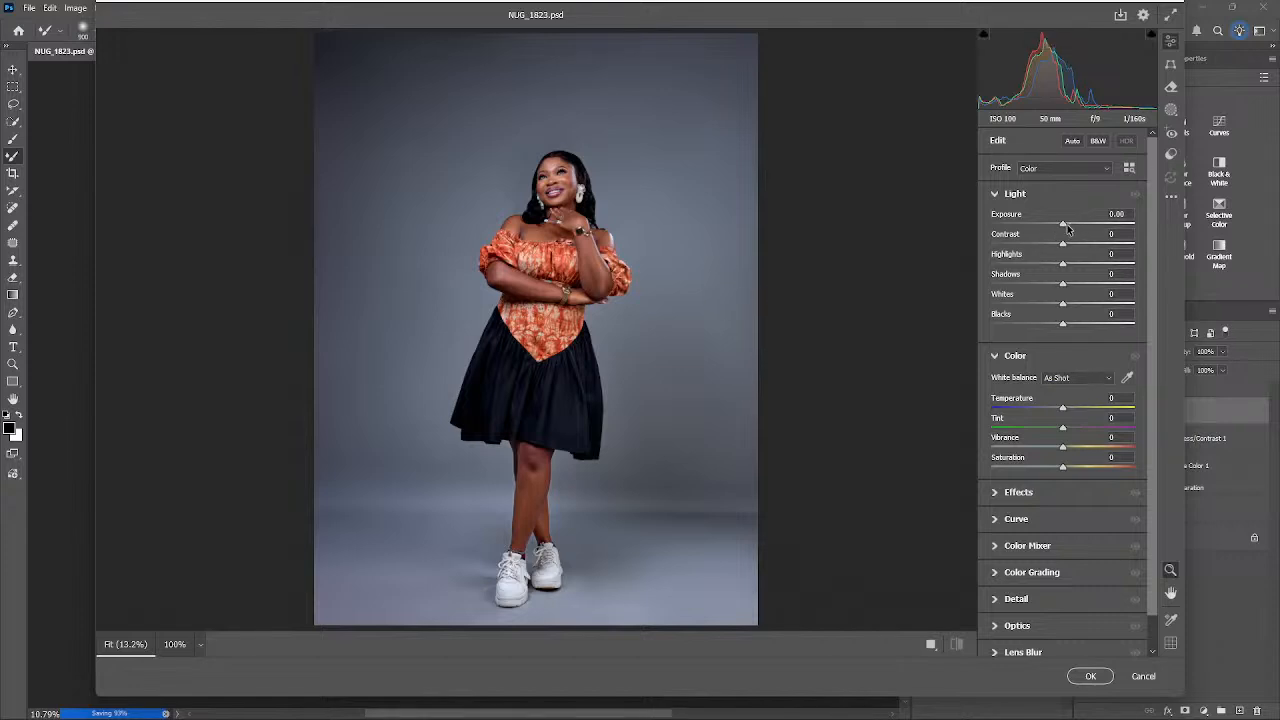
left_click_drag(1062, 226, 1064, 247)
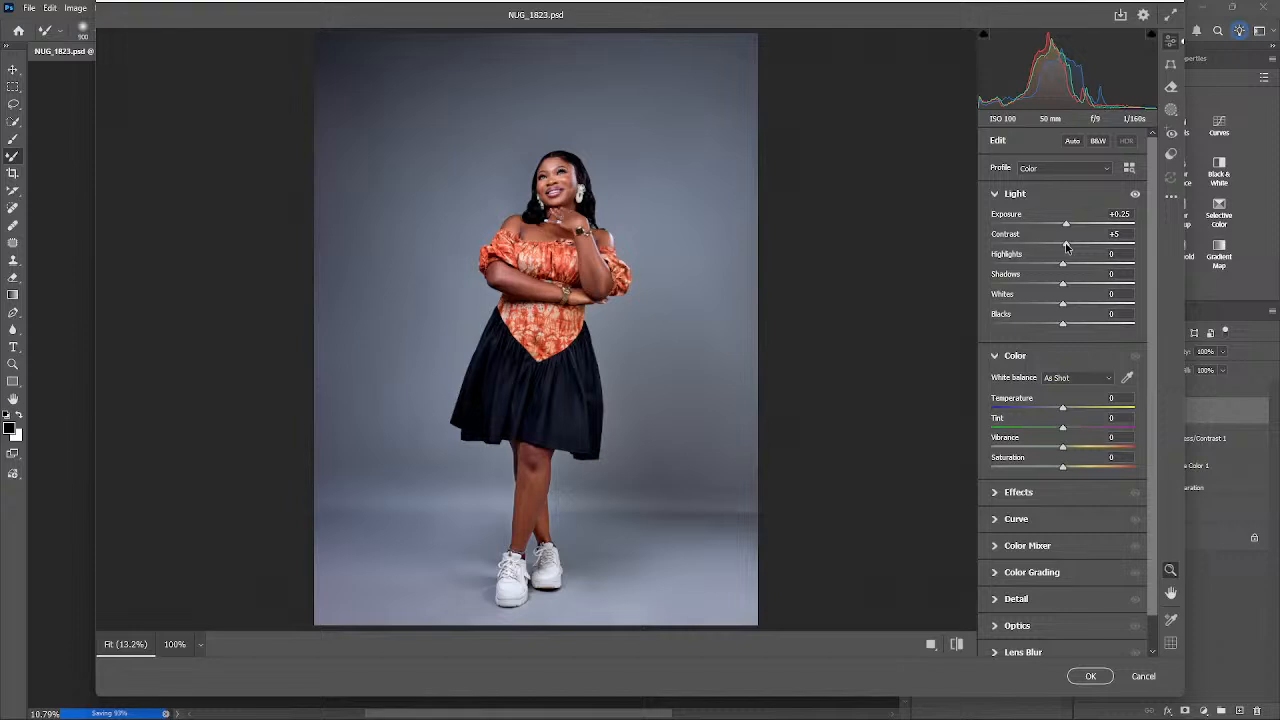
left_click_drag(1061, 270, 1062, 327)
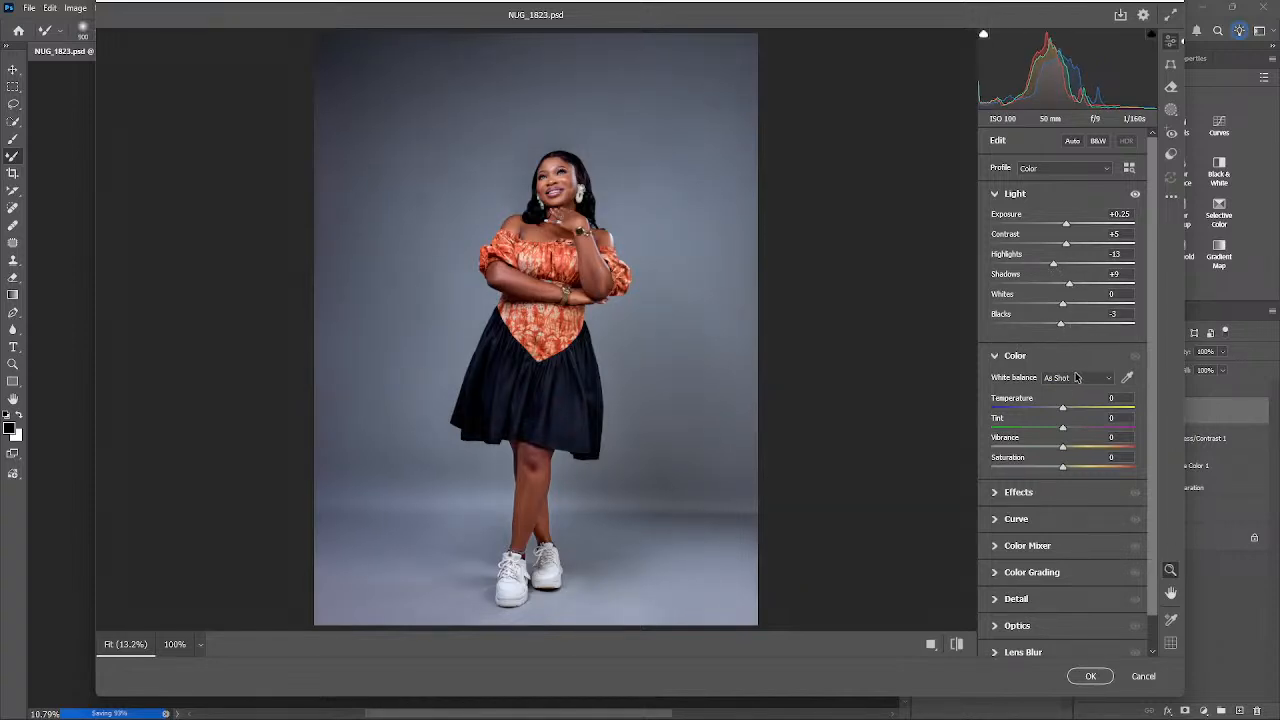
- Set the Camera Raw Temperature to -3 and Dehaze to +1
left_click_drag(1064, 409, 1066, 411)
left_click_drag(1152, 394, 1147, 437)
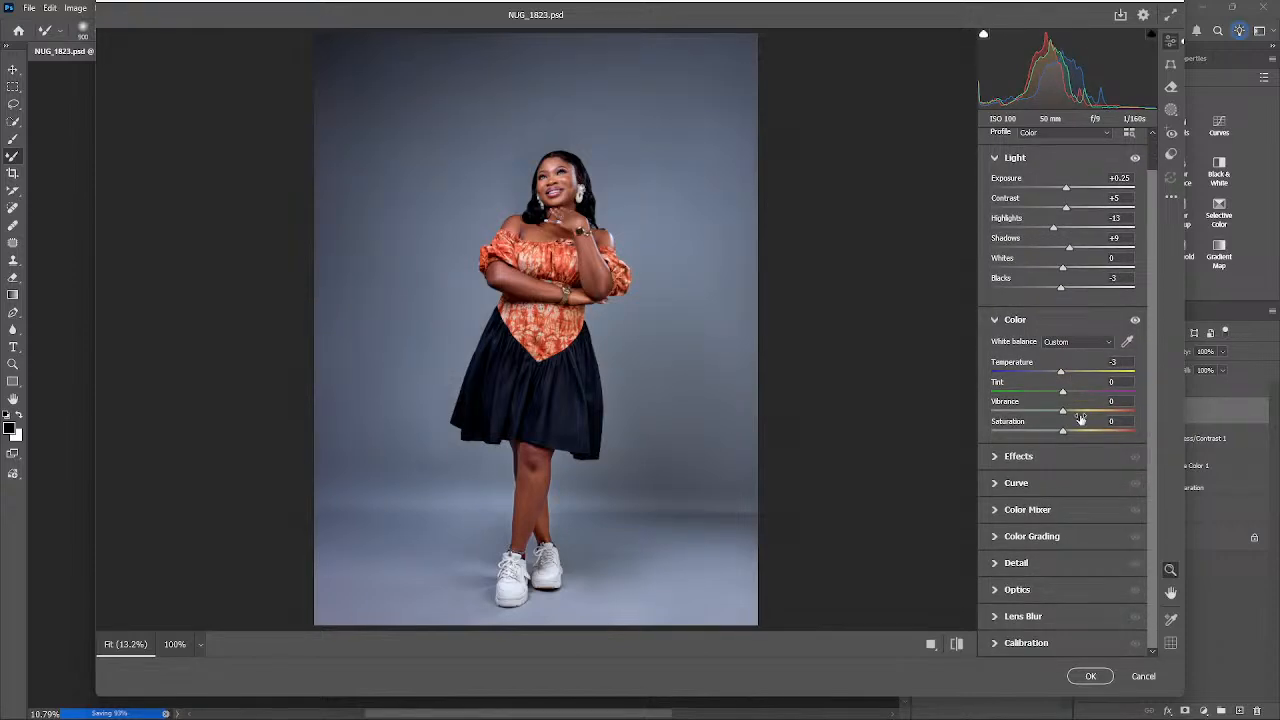
left_click(1031, 462)
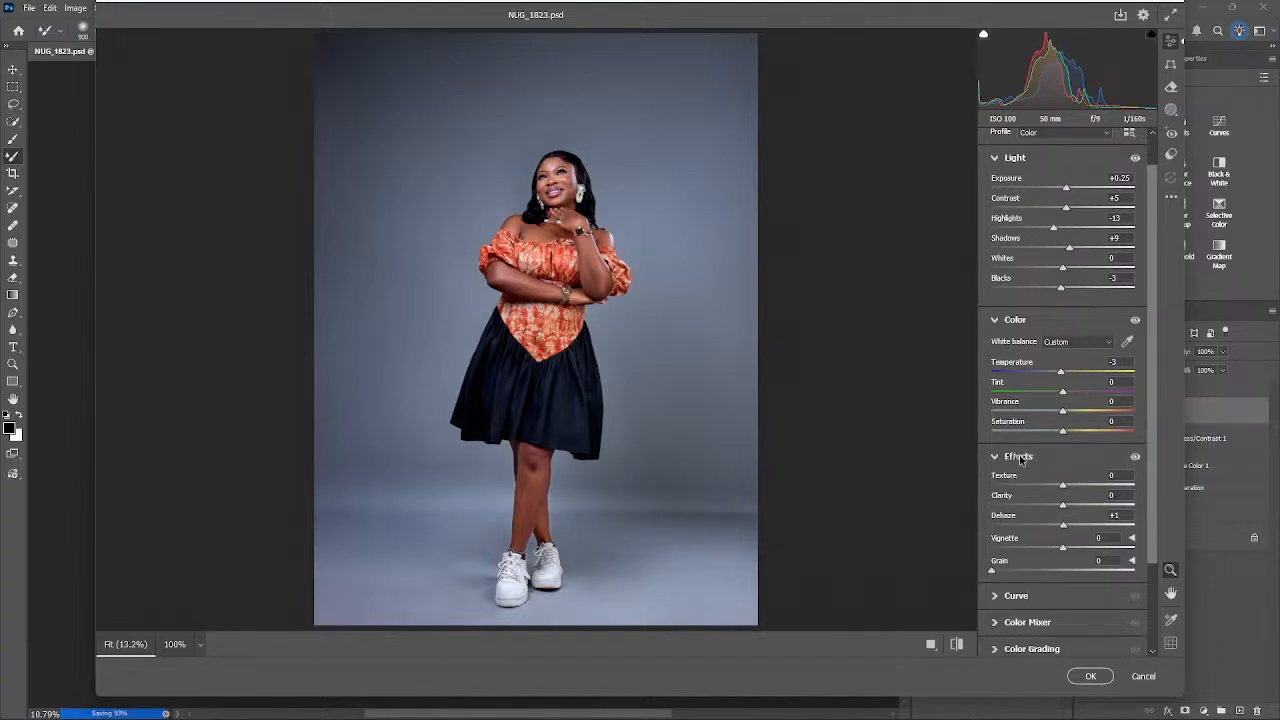
left_click(1125, 461)
- In the Color Mixer, set the saturation of Blues to -20, Purples to +7 and Magentas to +3, and slightly raise Aquas
left_click(1027, 511)
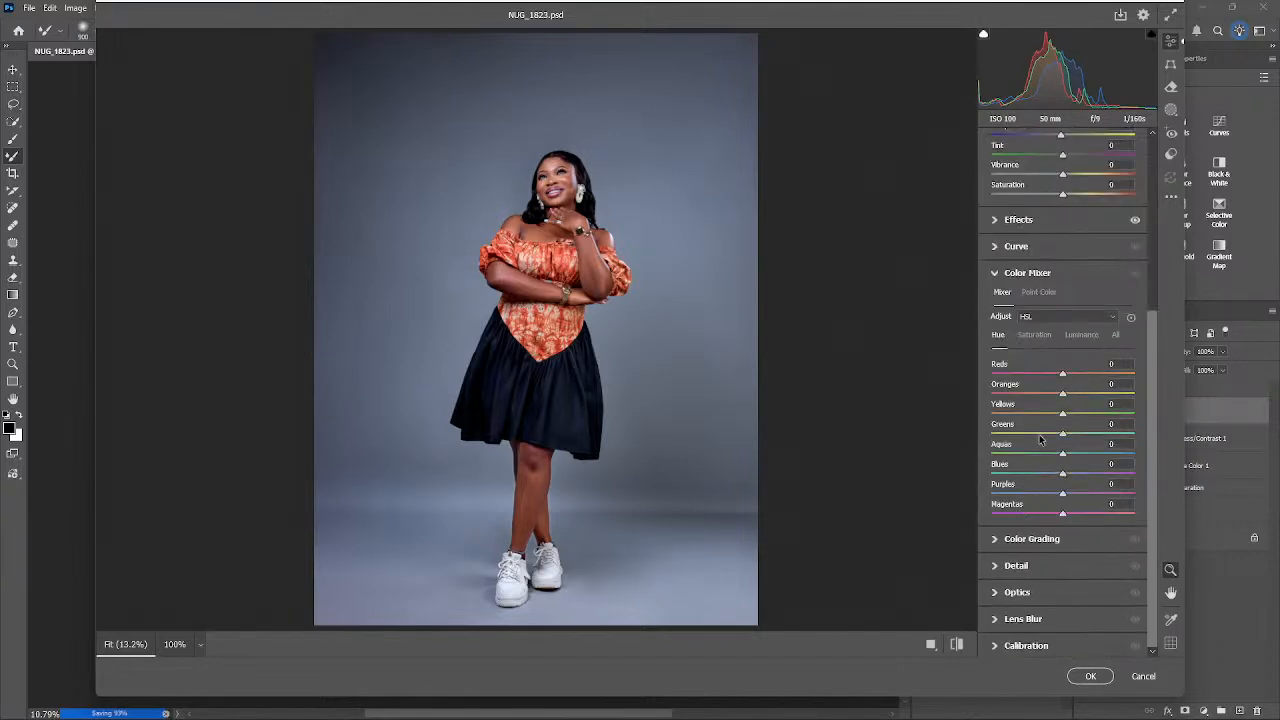
left_click(1040, 335)
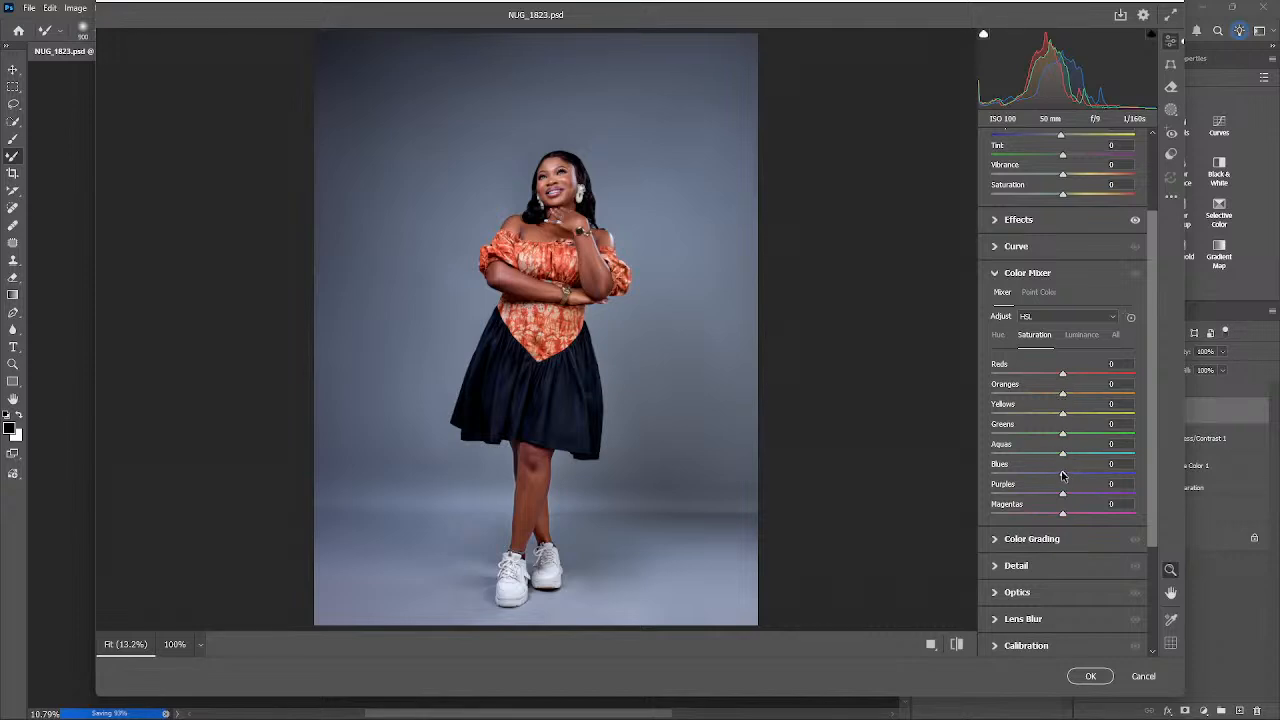
left_click_drag(1063, 474, 1038, 476)
left_click_drag(1062, 483, 1065, 515)
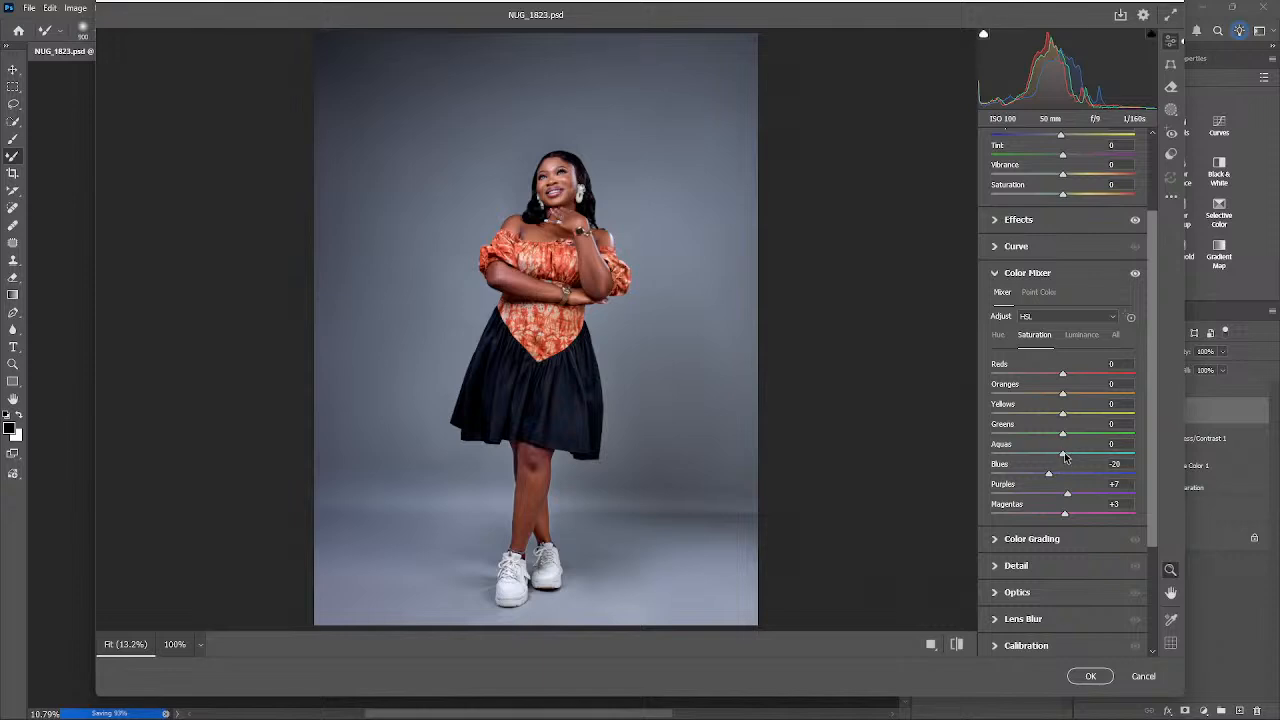
left_click_drag(1063, 457, 1069, 457)
- Set the Color Mixer luminance of Oranges to +4 and Reds to -8
left_click(1081, 334)
left_click_drag(1065, 400, 1057, 383)
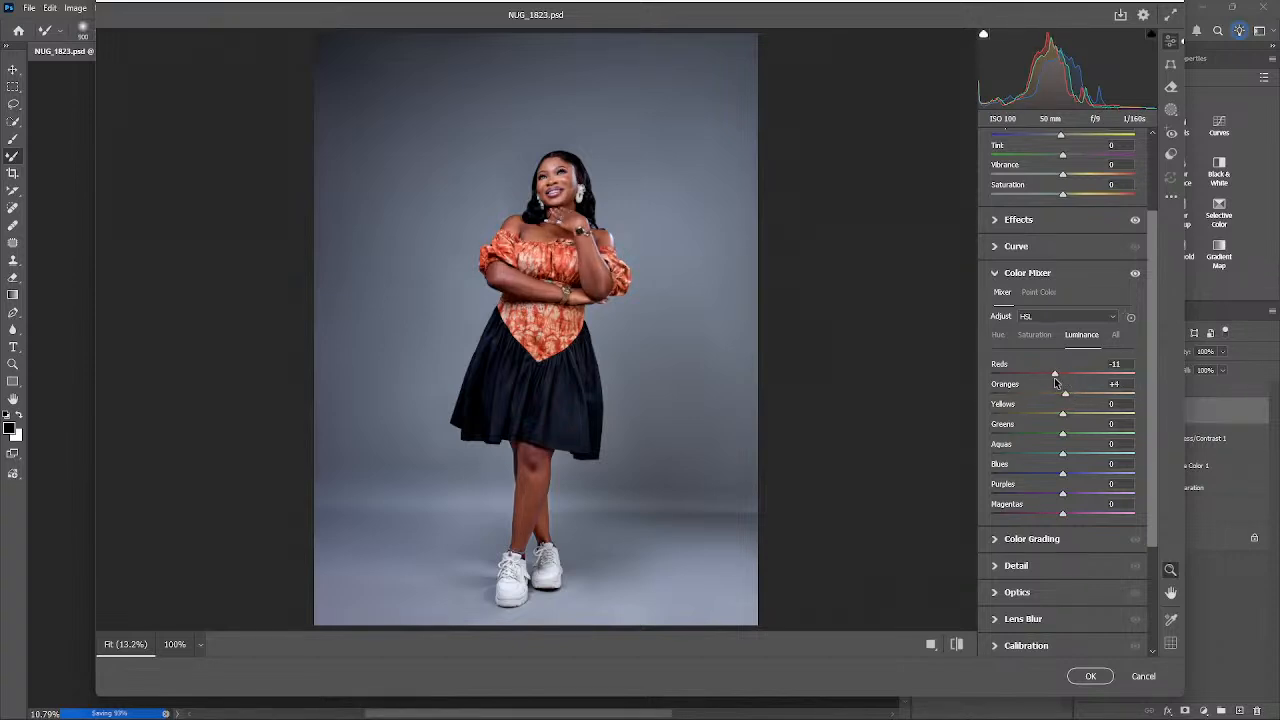
left_click_drag(1057, 383, 1058, 383)
- Add some sharpening and color noise reduction, and apply the Camera Raw adjustments to Layer 2
left_click(1035, 568)
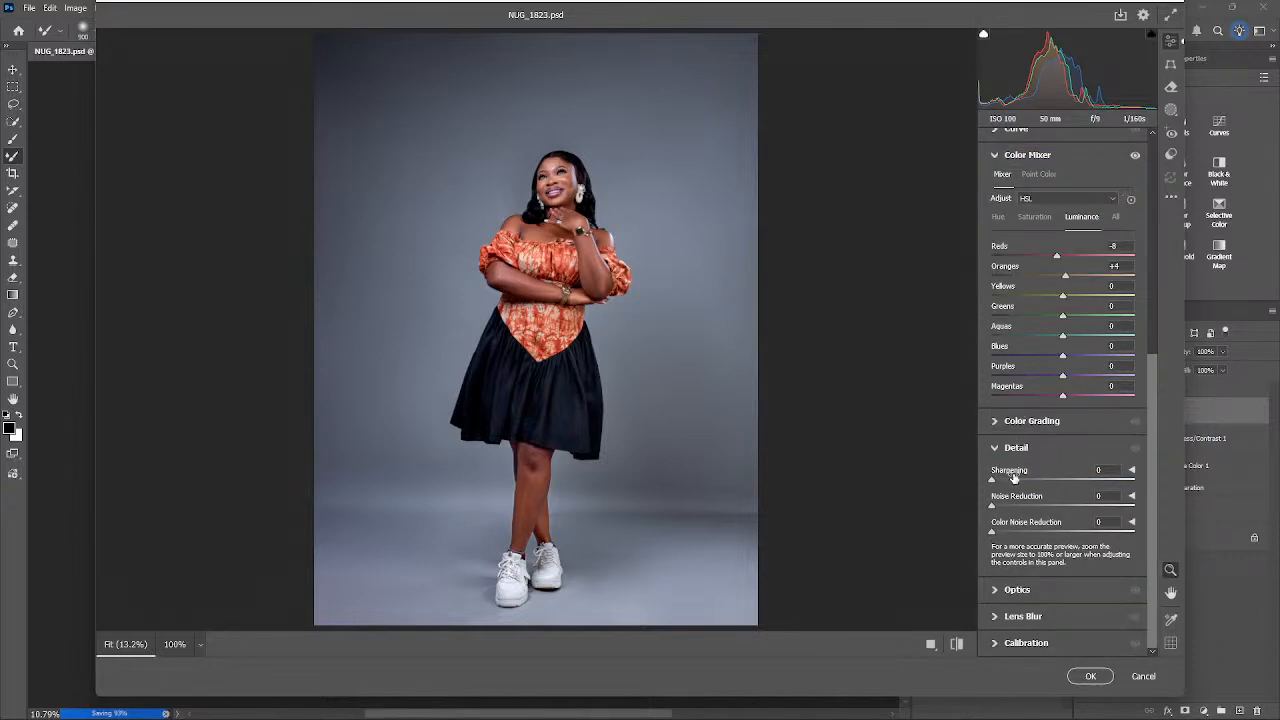
left_click_drag(1015, 477, 1016, 481)
left_click_drag(1015, 530, 1021, 535)
left_click(1090, 676)
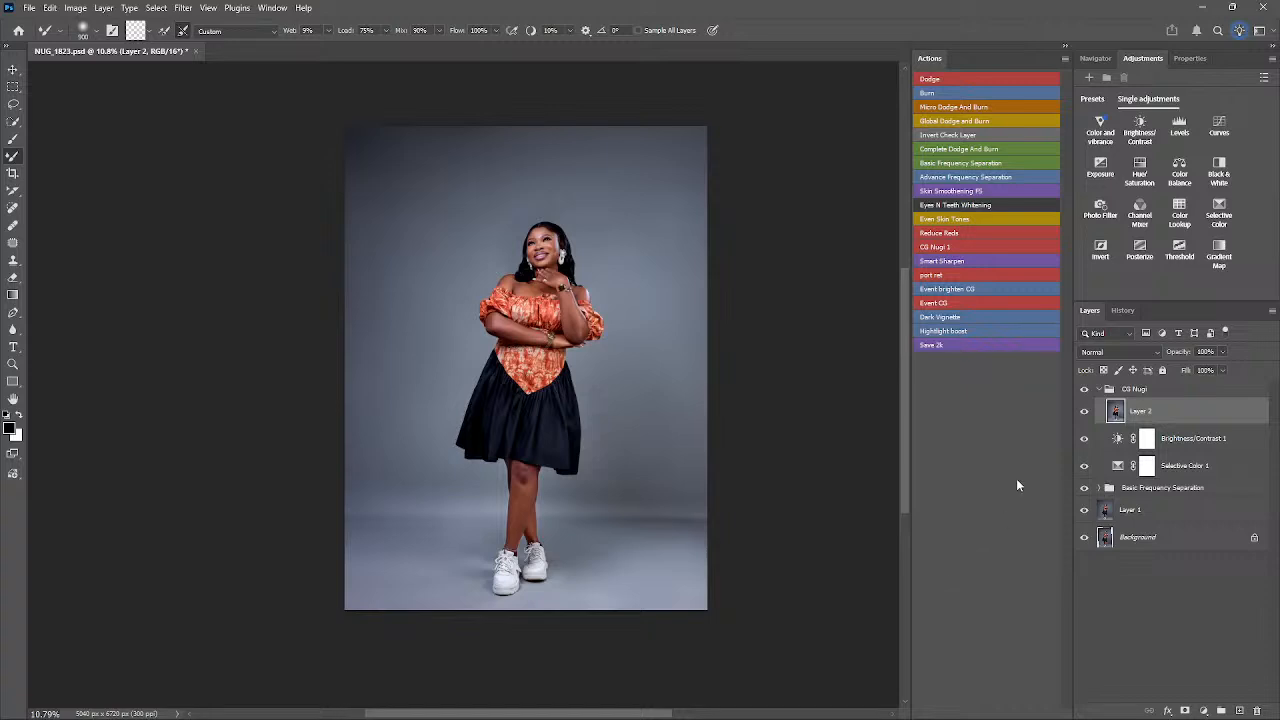
- Collapse the CG Nugi group and compare the portrait with and without its color grading
left_click(1099, 389)
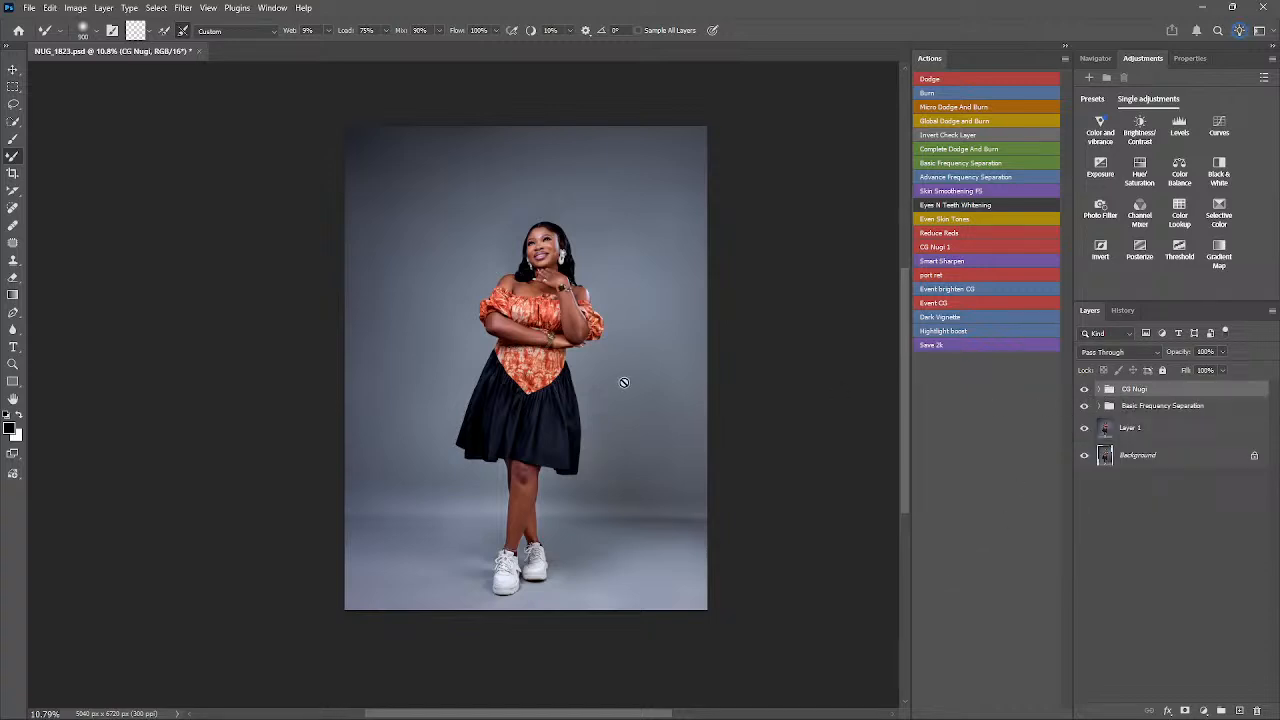
key("z")
left_click_drag(544, 314, 606, 319)
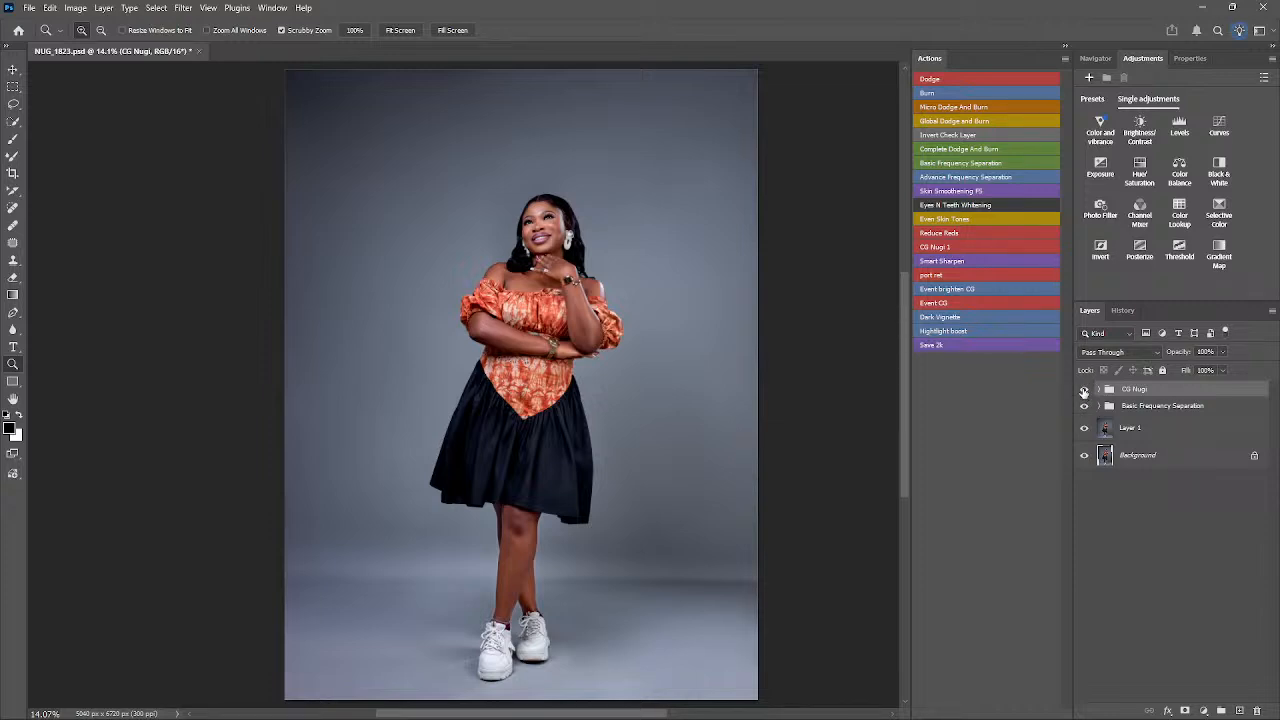
left_click(1083, 390)
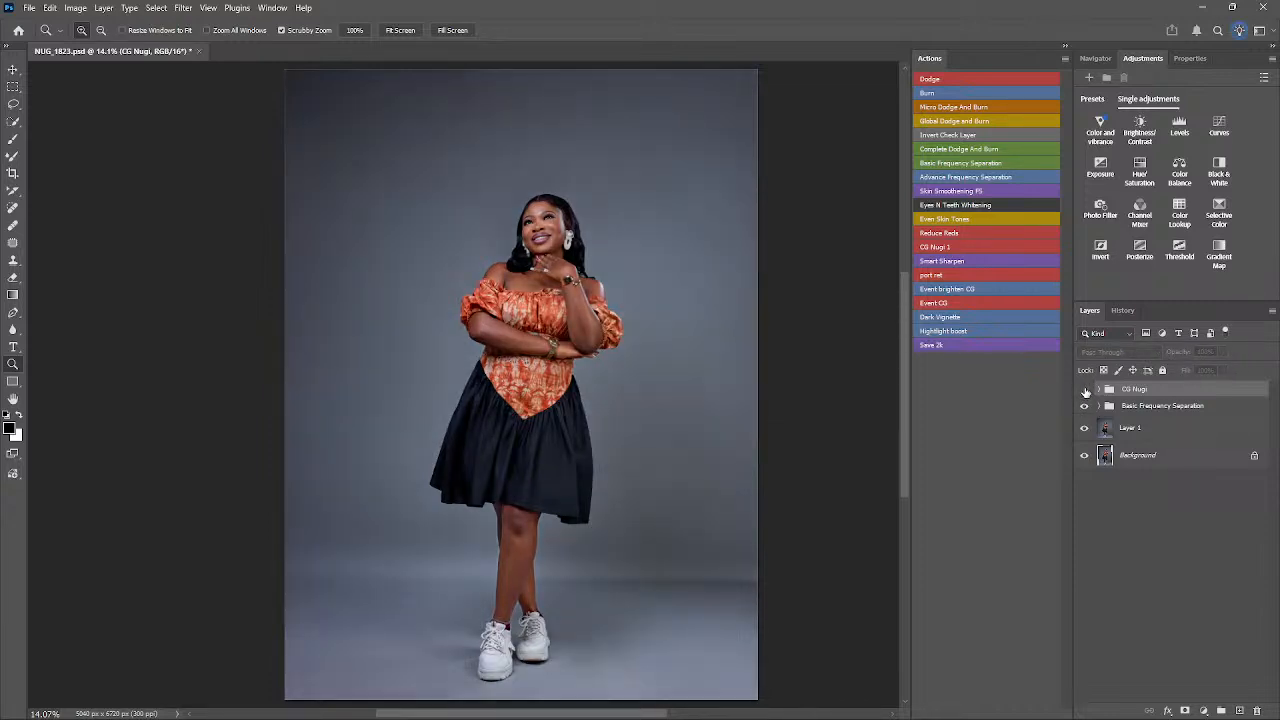
left_click(1084, 390)
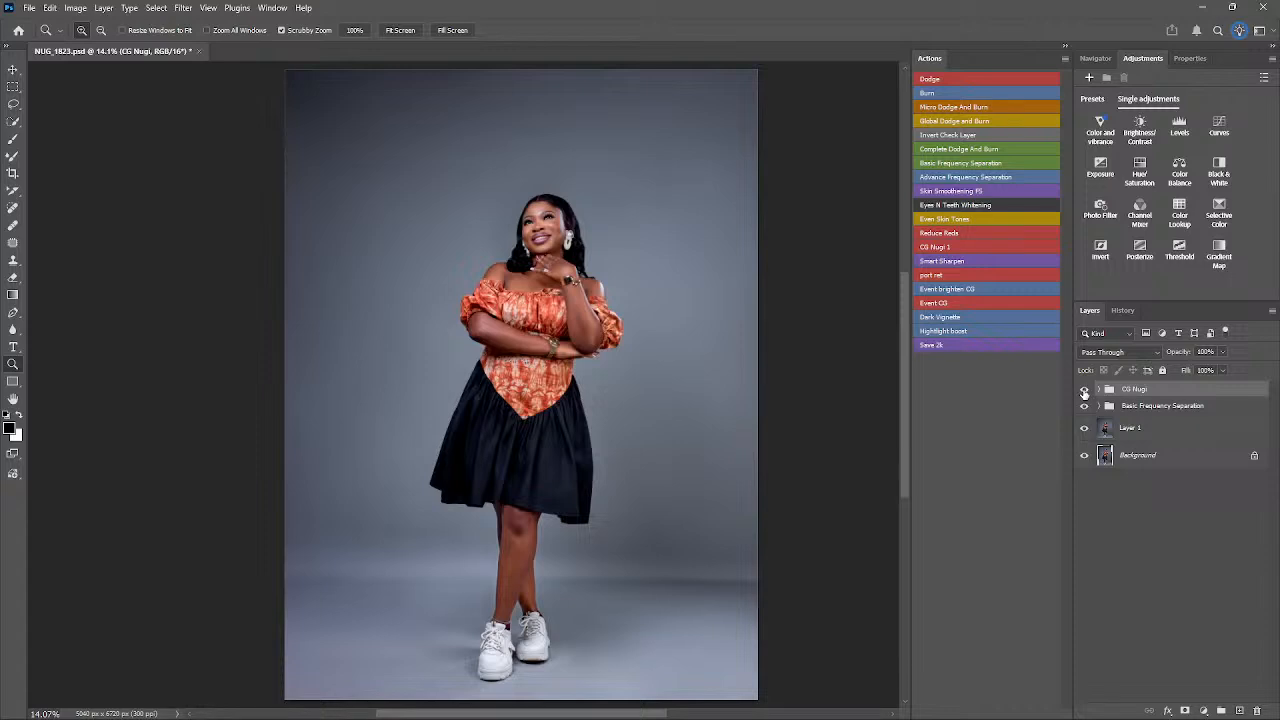
left_click(1084, 390)
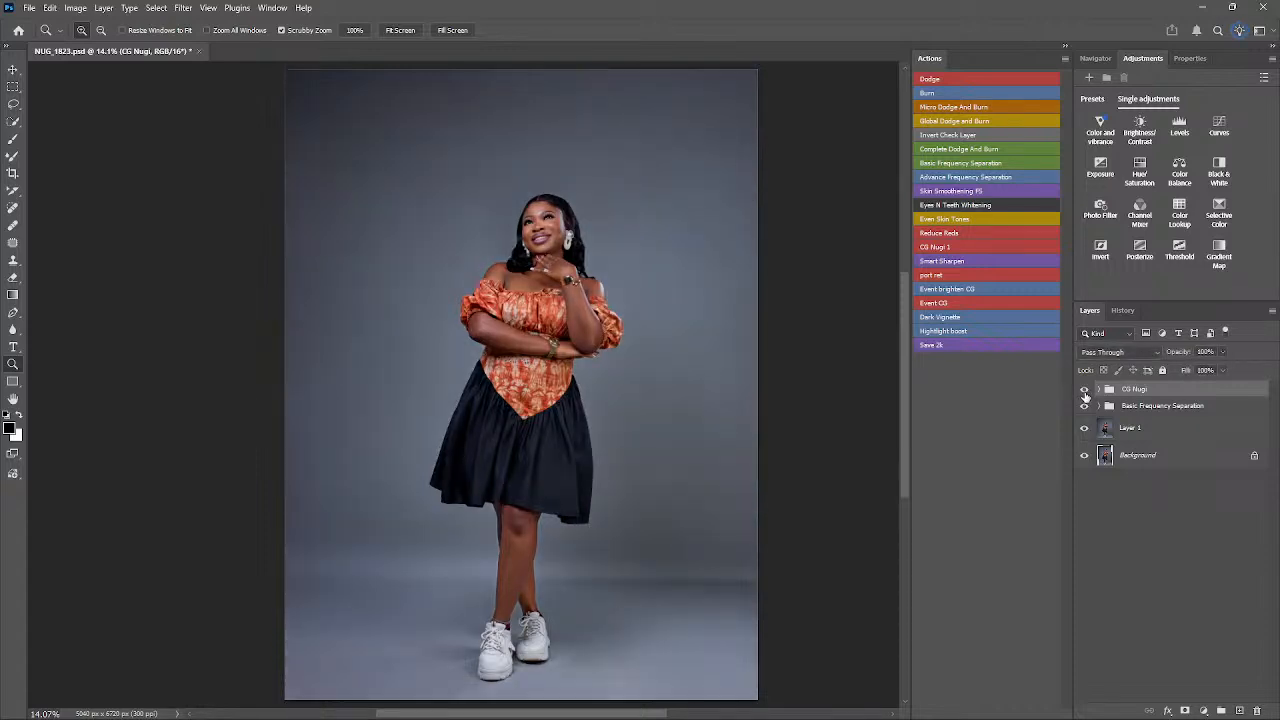
left_click(1083, 391)
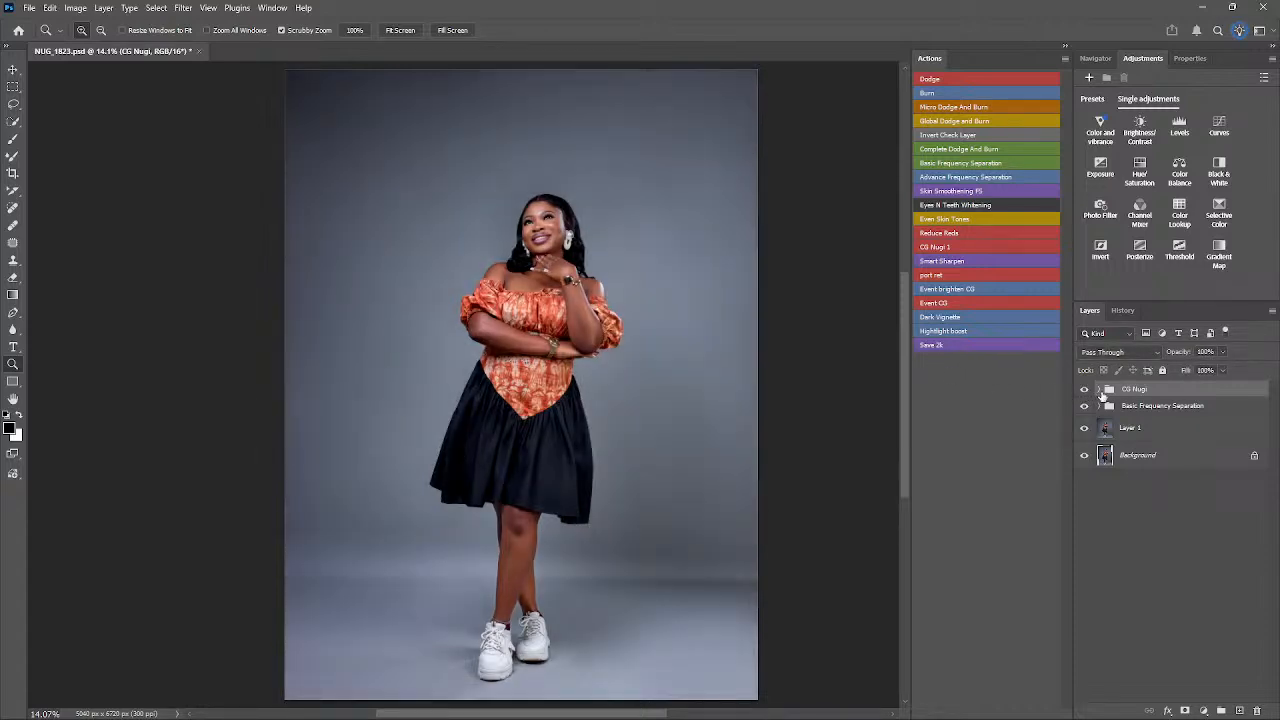
left_click(1084, 390)
left_click(1084, 390)
left_click(1084, 390)
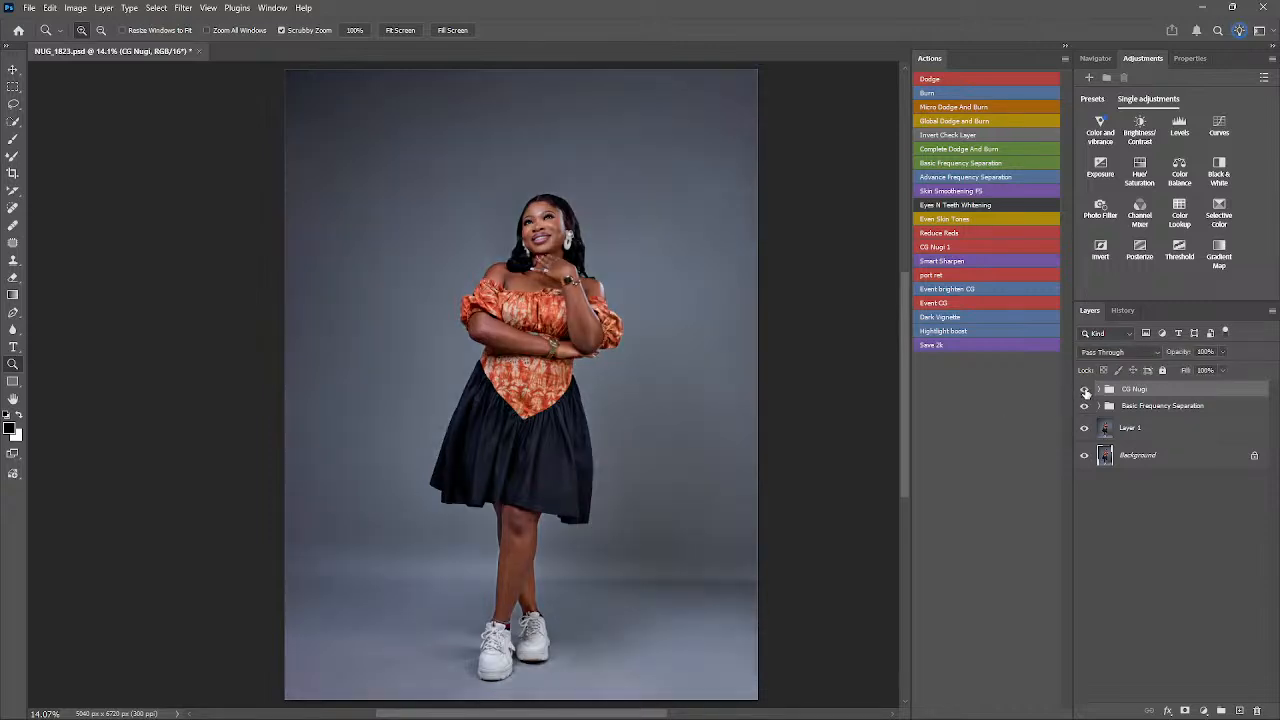
left_click(1084, 390)
- Run the Eyes N Teeth Whitening action and expand its group to reach the black Photo Filter 1 mask
key("v")
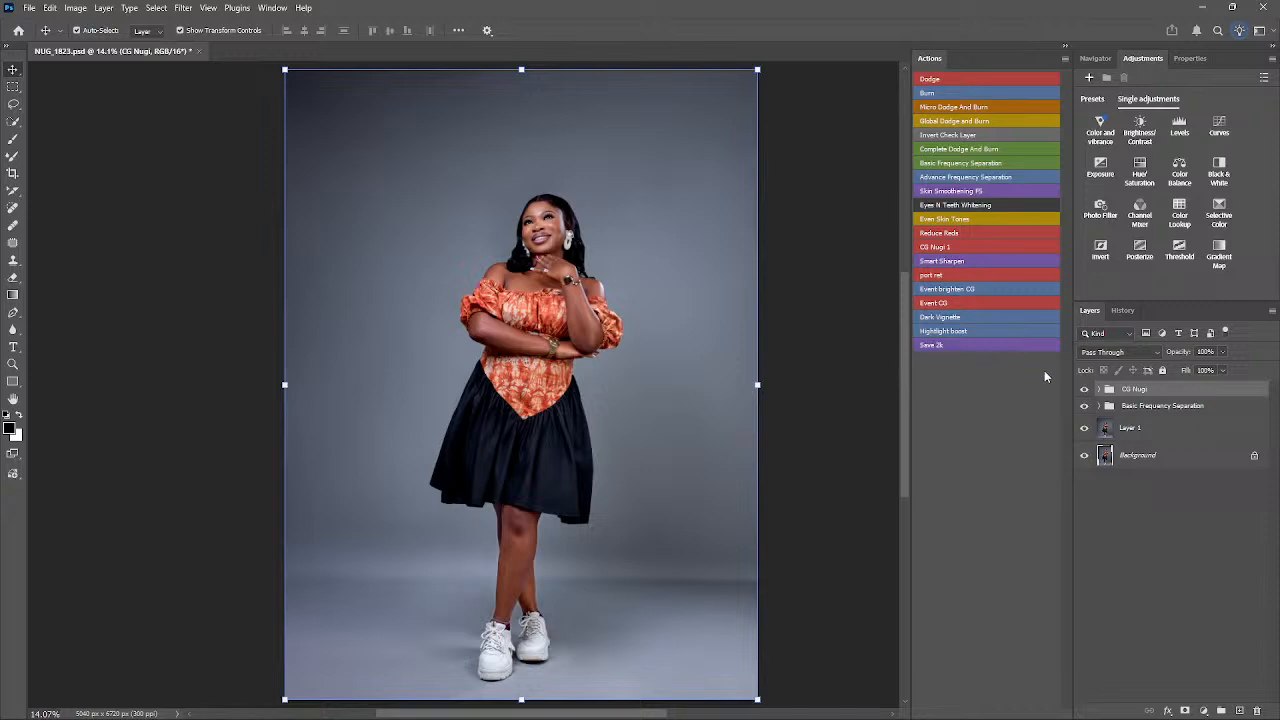
left_click(964, 205)
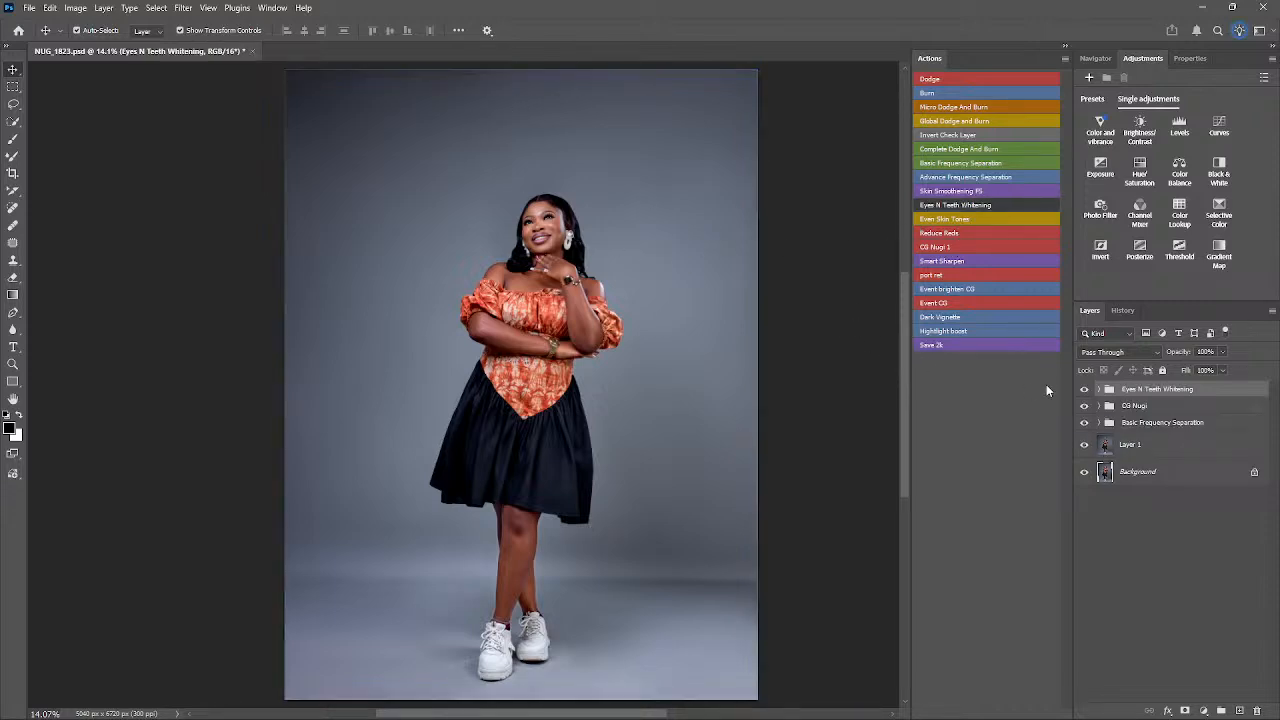
left_click(1101, 389)
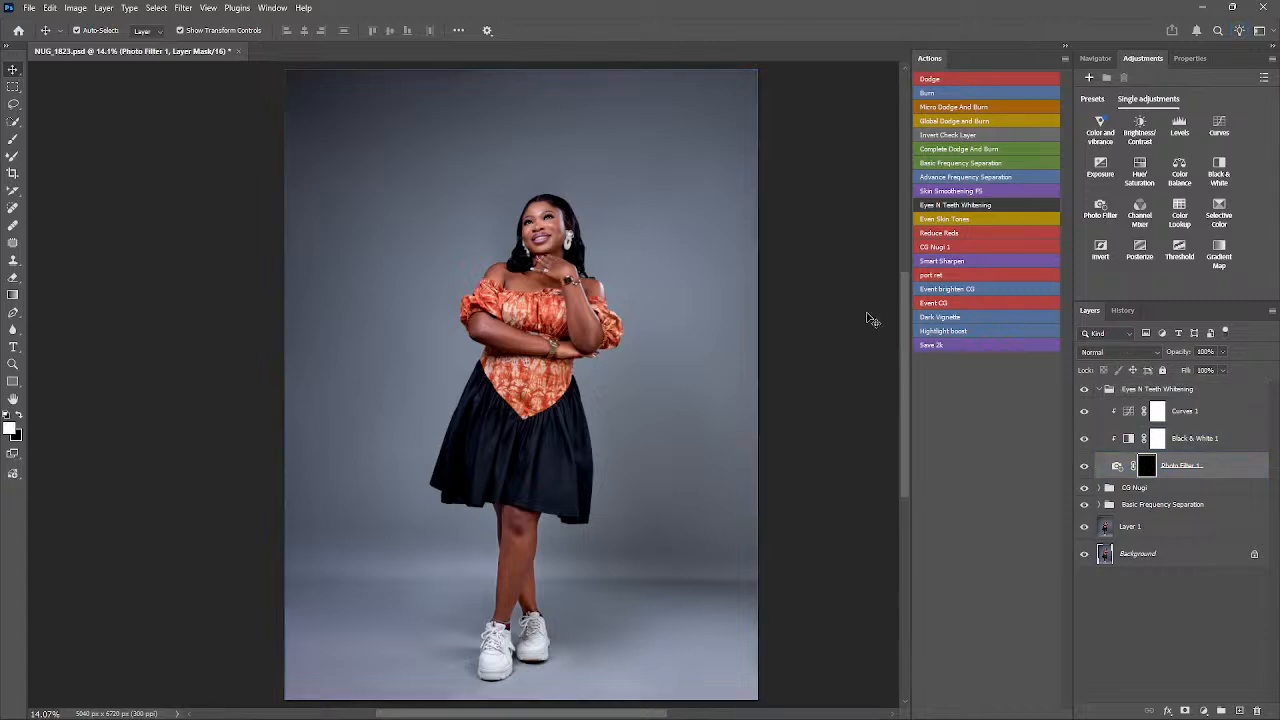
- Paint white on the Photo Filter 1 mask over the whites of both eyes and the teeth, using the Brush at 30% flow
key("b")
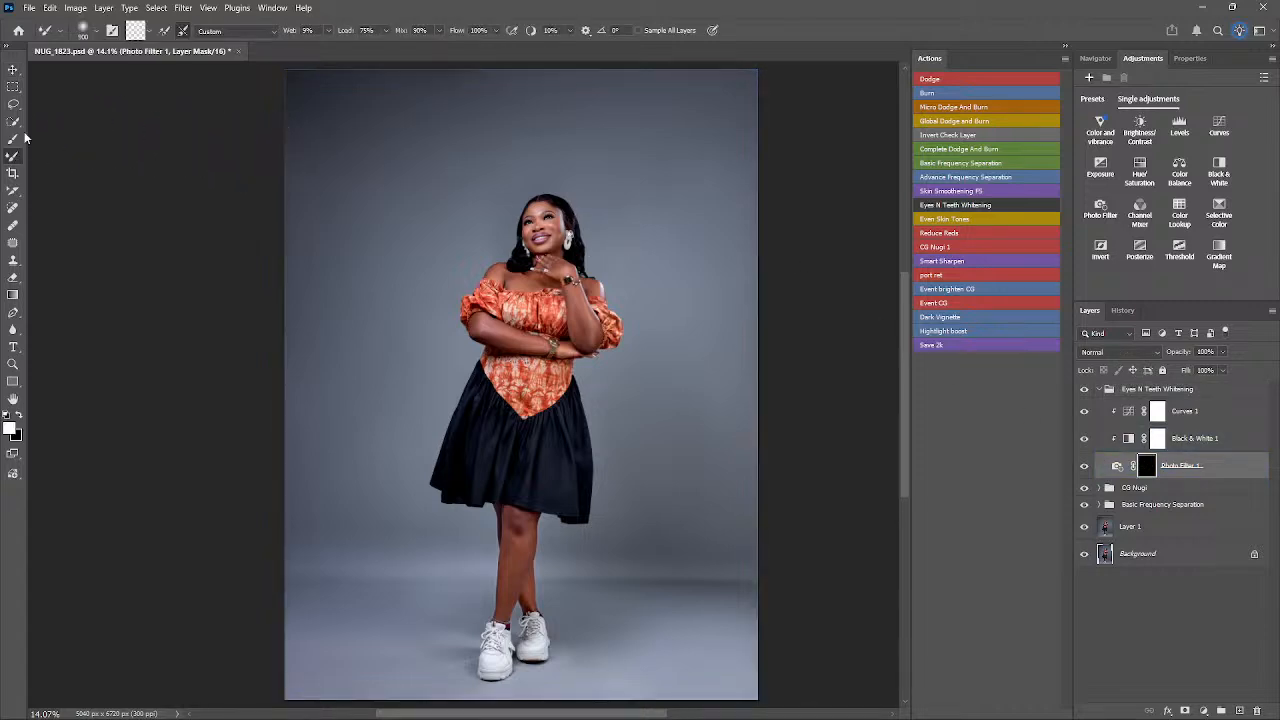
left_click(377, 30)
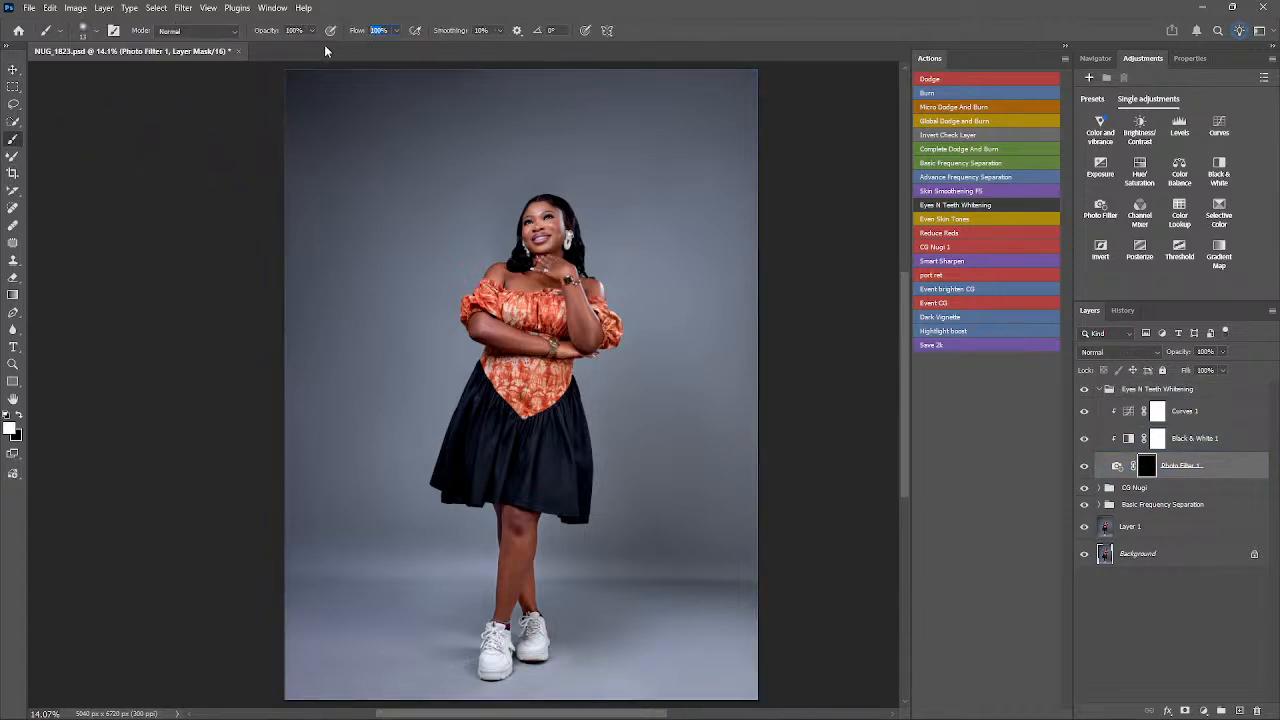
type("3")
type("z")
mouse_move(541, 229)
left_mouse_down()
mouse_move(668, 231)
mouse_move(654, 231)
left_mouse_up()
key("b")
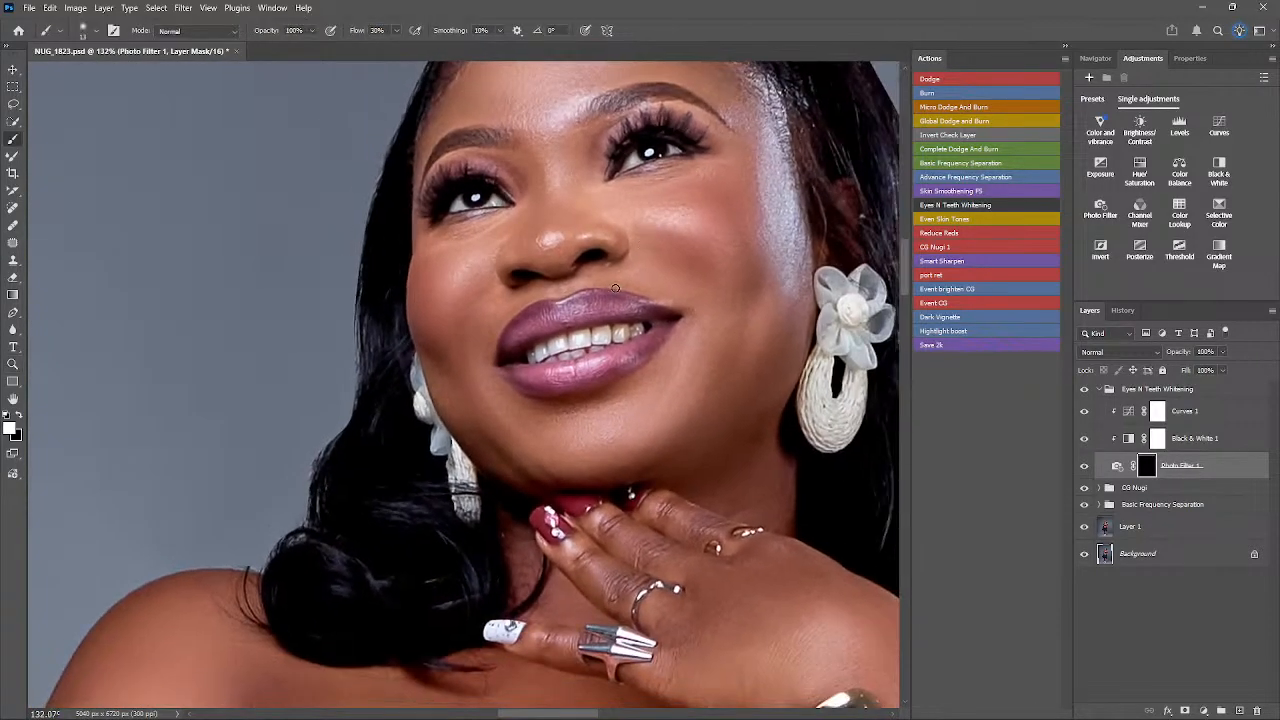
left_click_drag(640, 305, 579, 382)
key("z")
left_click_drag(596, 339, 618, 338)
key("b")
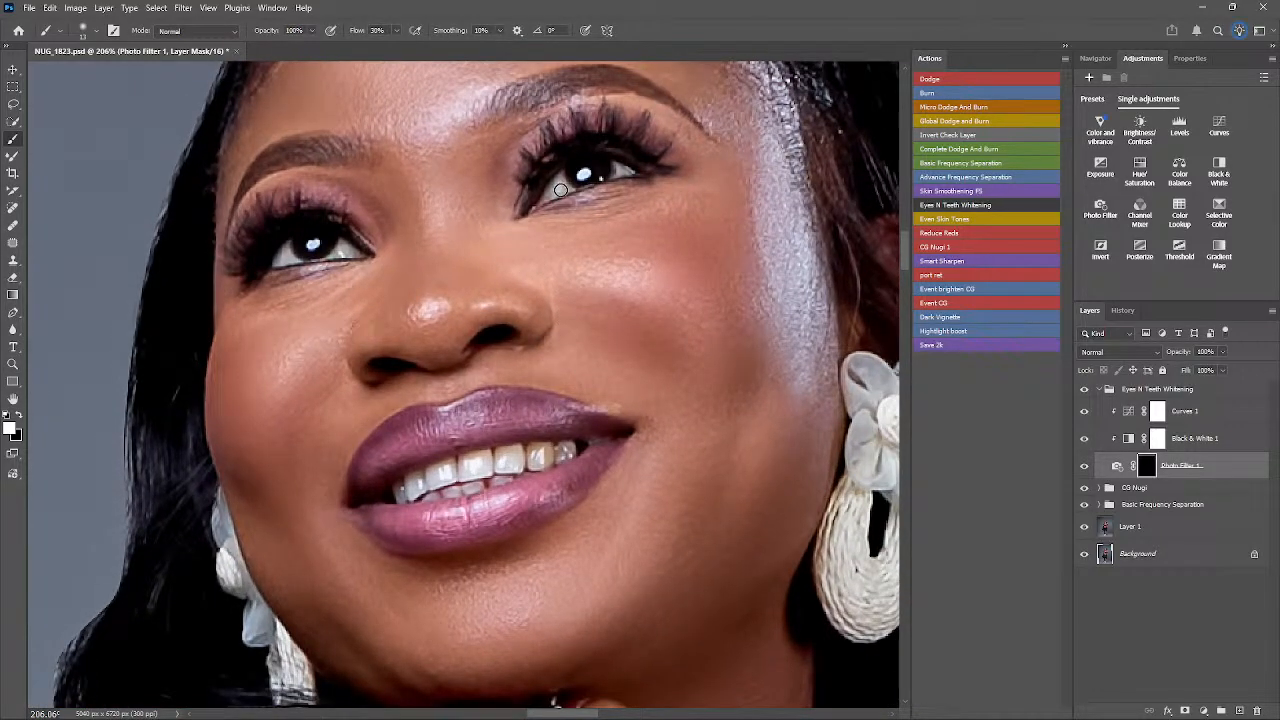
left_click_drag(557, 186, 621, 168)
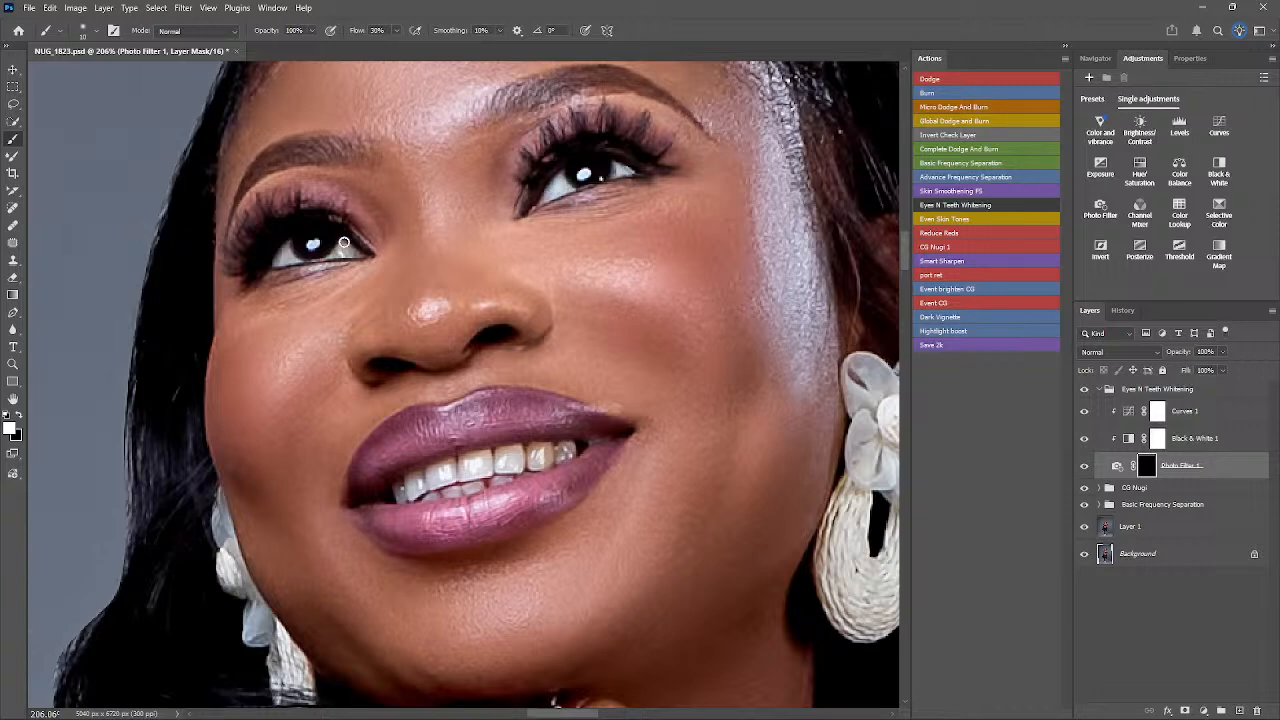
left_click_drag(339, 249, 291, 259)
mouse_move(418, 490)
left_mouse_down()
mouse_move(489, 459)
mouse_move(474, 460)
mouse_move(478, 471)
mouse_move(437, 492)
mouse_move(503, 481)
mouse_move(513, 470)
mouse_move(496, 465)
mouse_move(515, 468)
mouse_move(527, 449)
mouse_move(540, 467)
mouse_move(563, 451)
mouse_move(519, 468)
left_mouse_up()
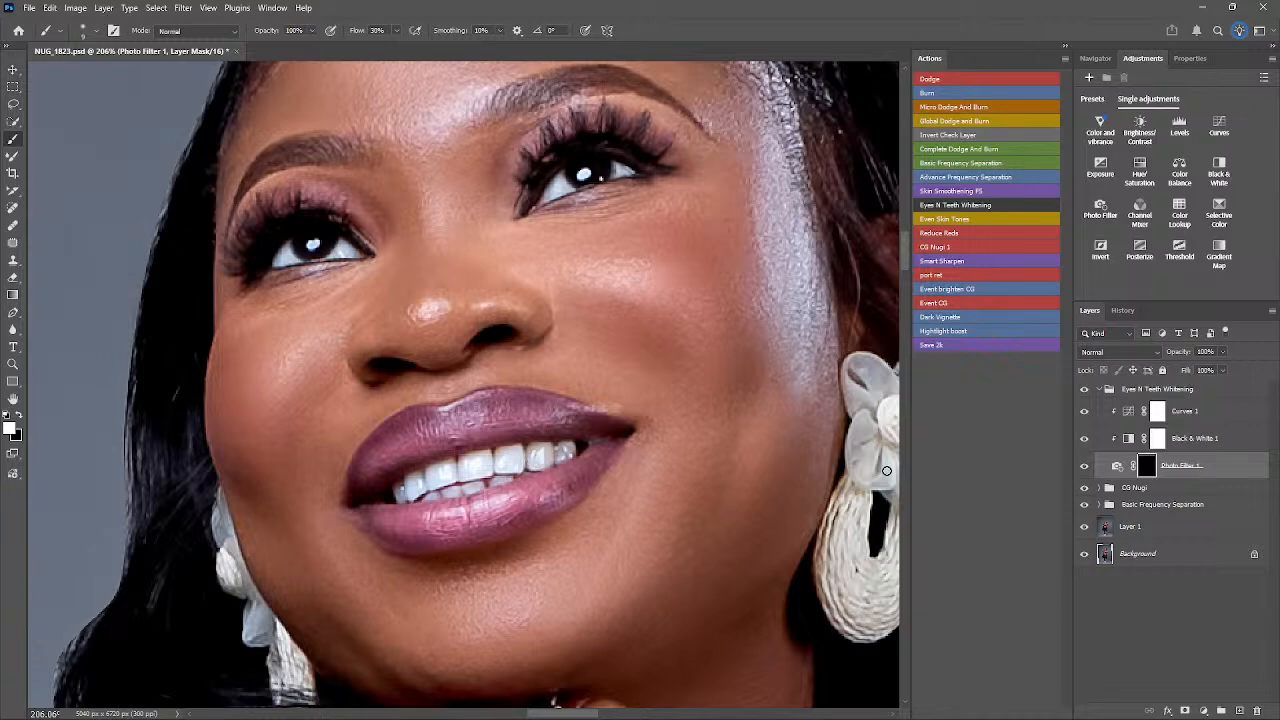
- Collapse the Eyes N Teeth Whitening group and compare the face with and without the whitening effect
left_click(1100, 389)
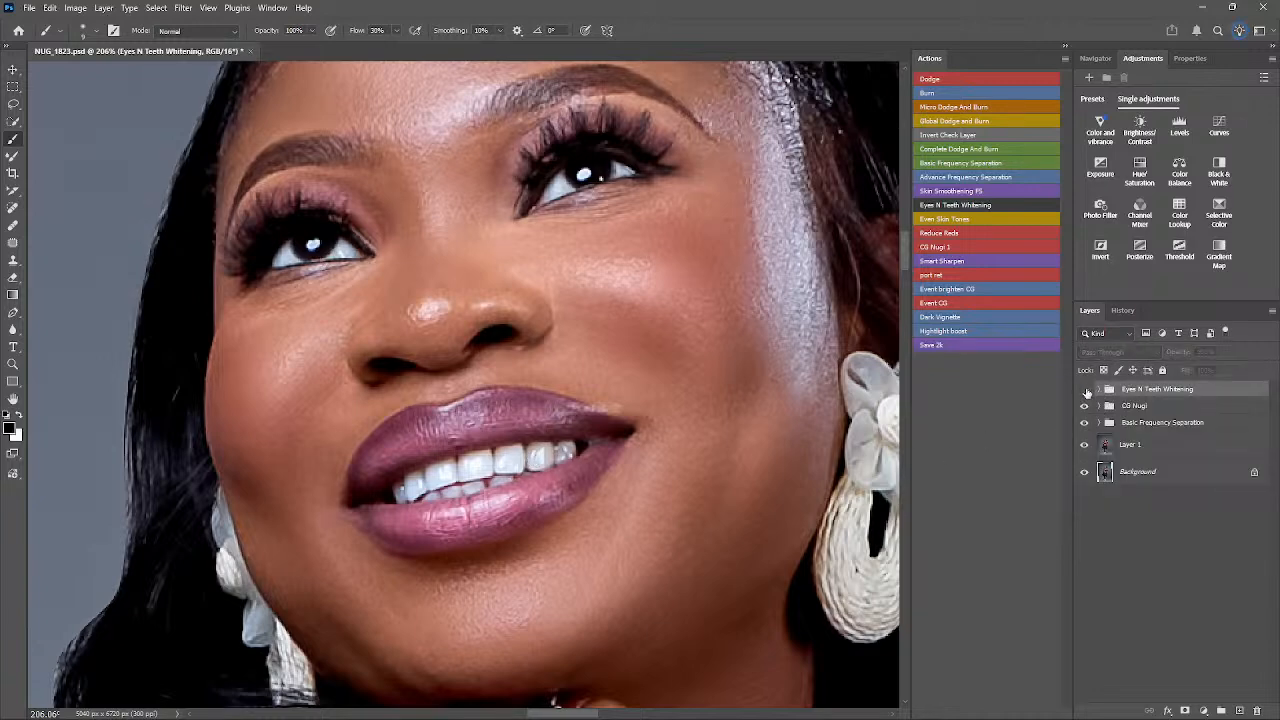
left_click(1085, 390)
left_click(1085, 390)
left_click(1086, 391)
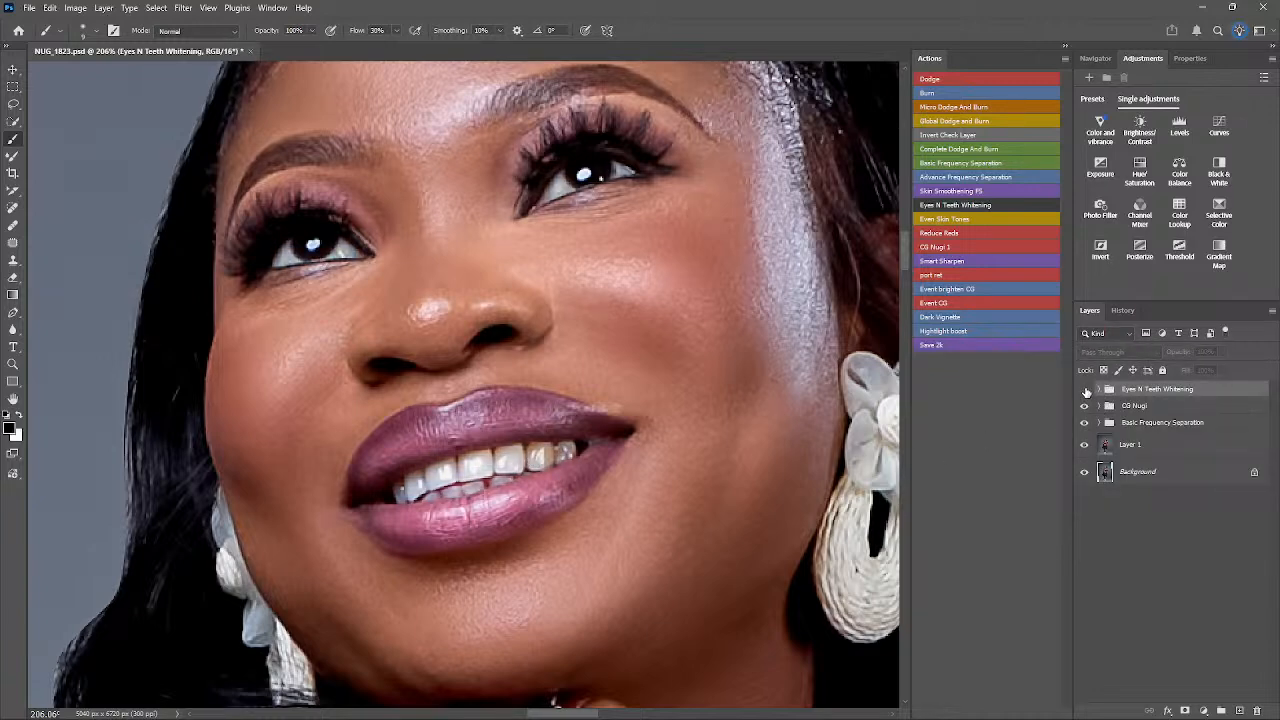
left_click(1085, 390)
left_click(1086, 390)
left_click(1087, 391)
left_click(1086, 391)
left_click(1086, 391)
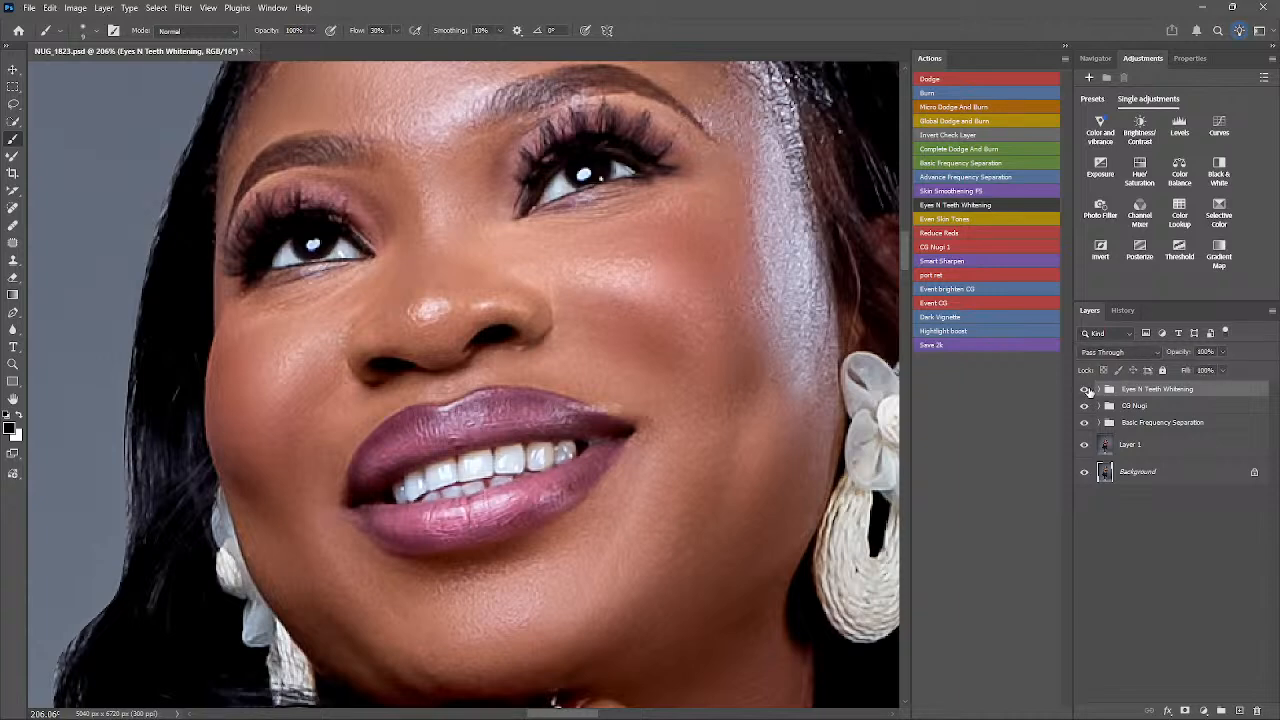
left_click(1086, 391)
left_click(1086, 391)
key("ctrl+minus")
key("ctrl+minus")
key("ctrl+minus")
key("ctrl+minus")
key("ctrl+minus")
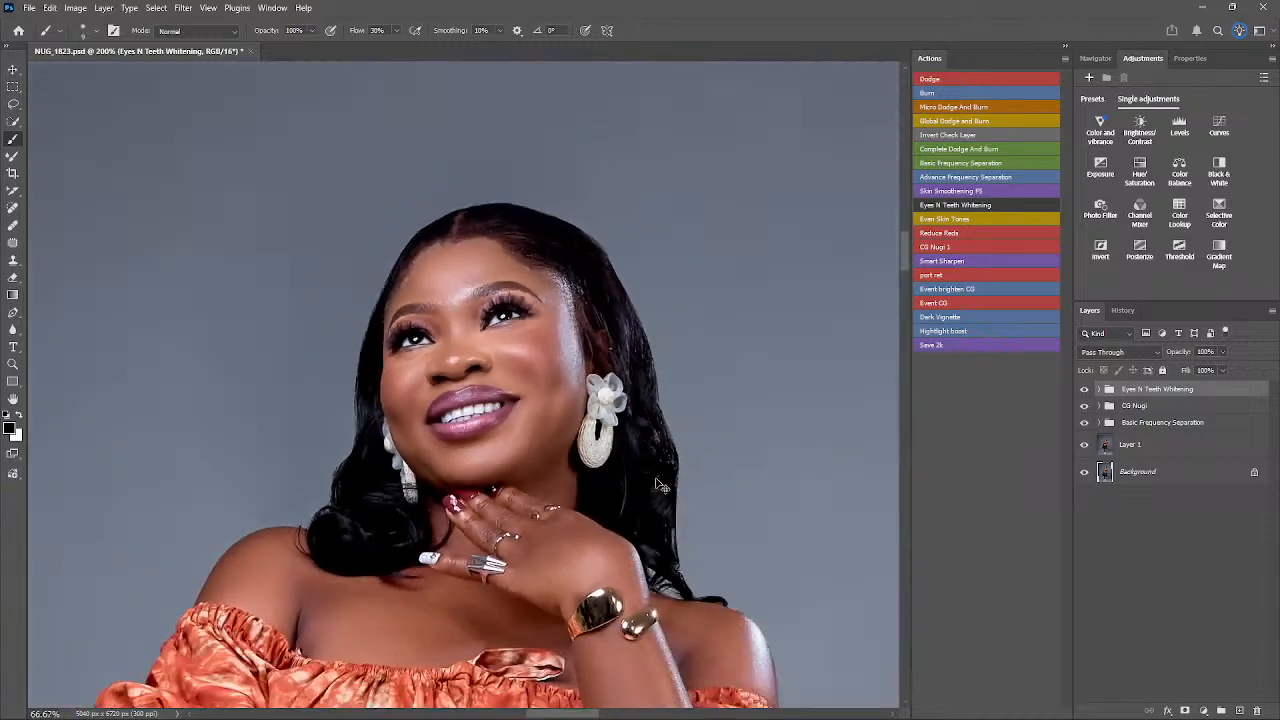
- Compare the full-length portrait with Layer 1 on its own by soloing that layer and restoring the other layers, twice
key("ctrl+minus")
key("ctrl+minus")
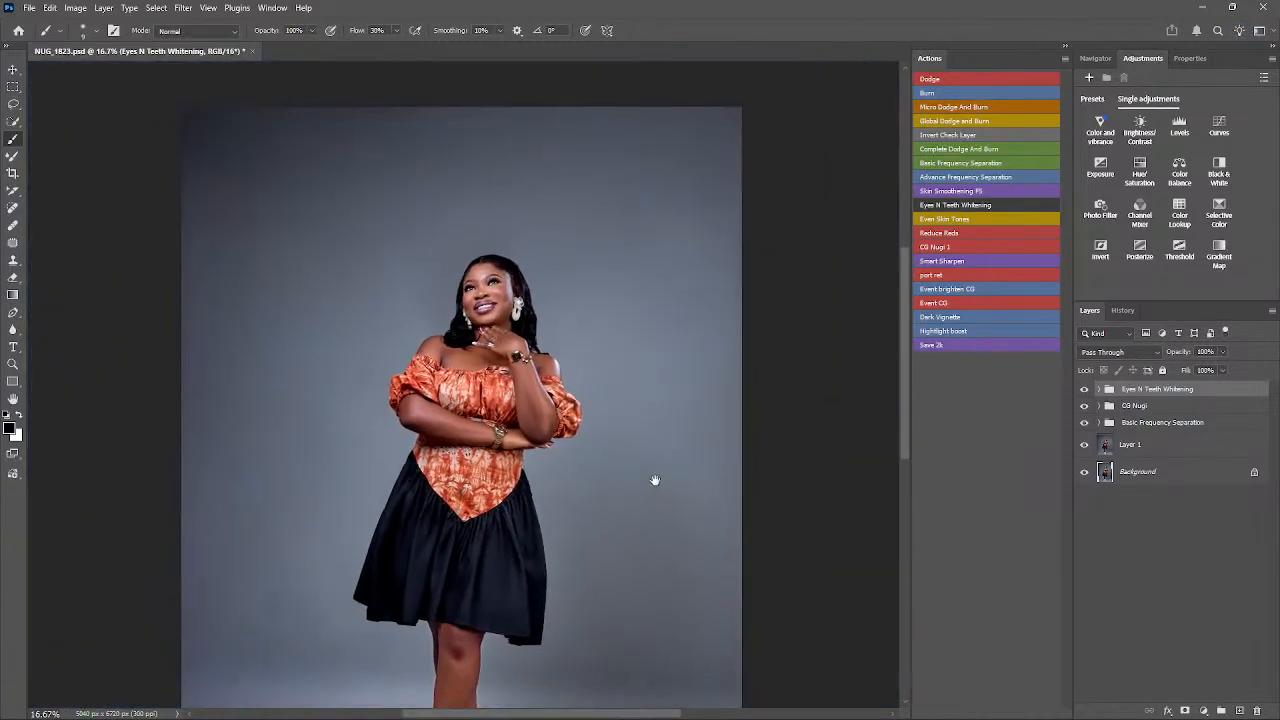
left_click_drag(655, 480, 686, 360)
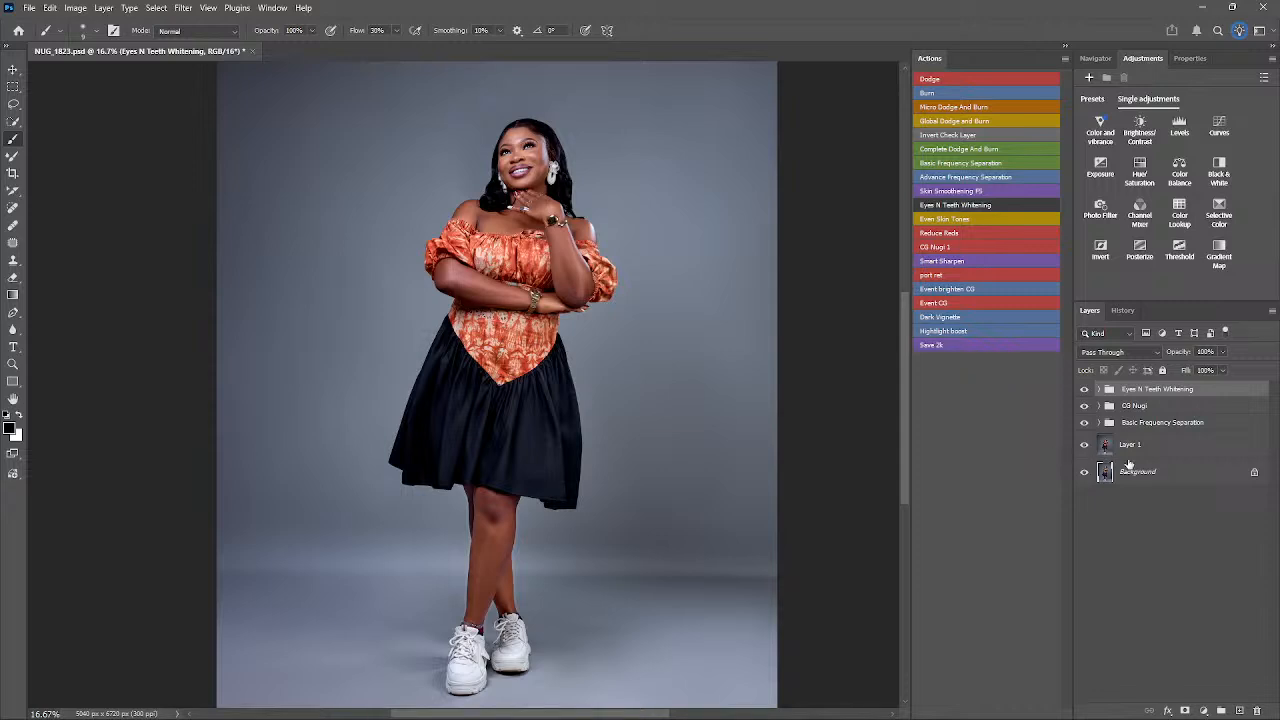
left_click(1084, 445, "alt")
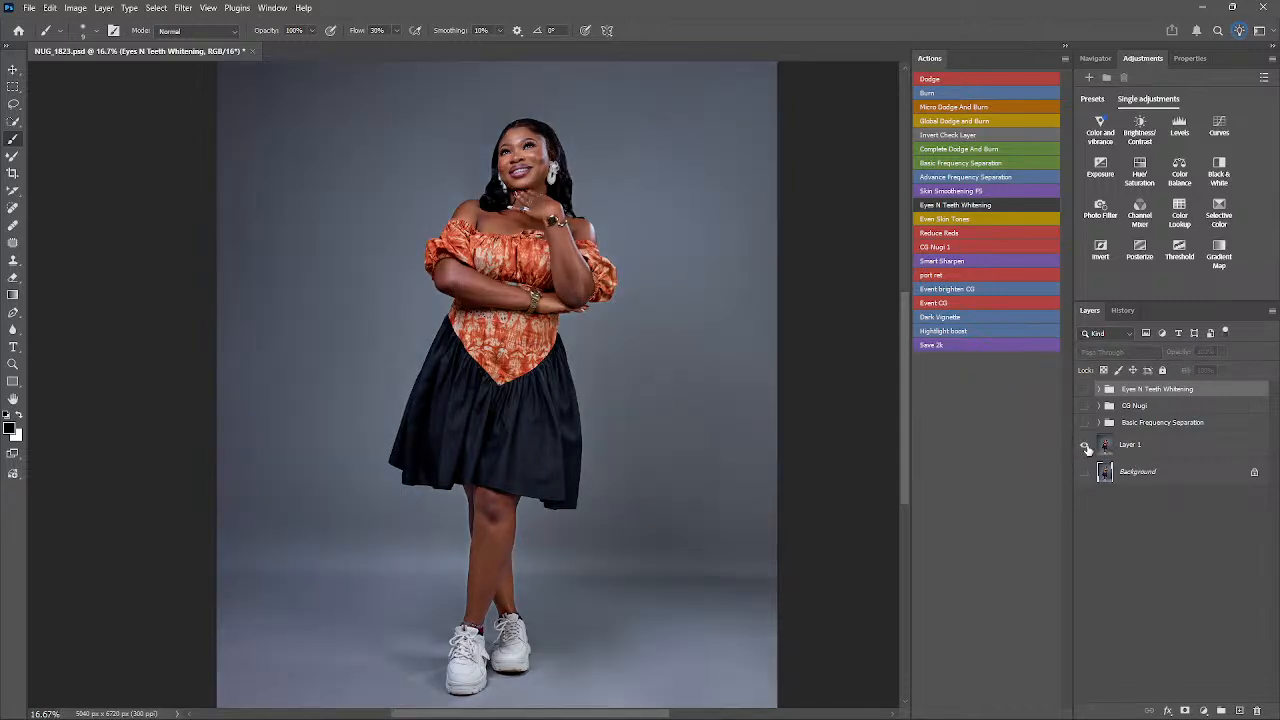
left_click(1085, 446, "alt")
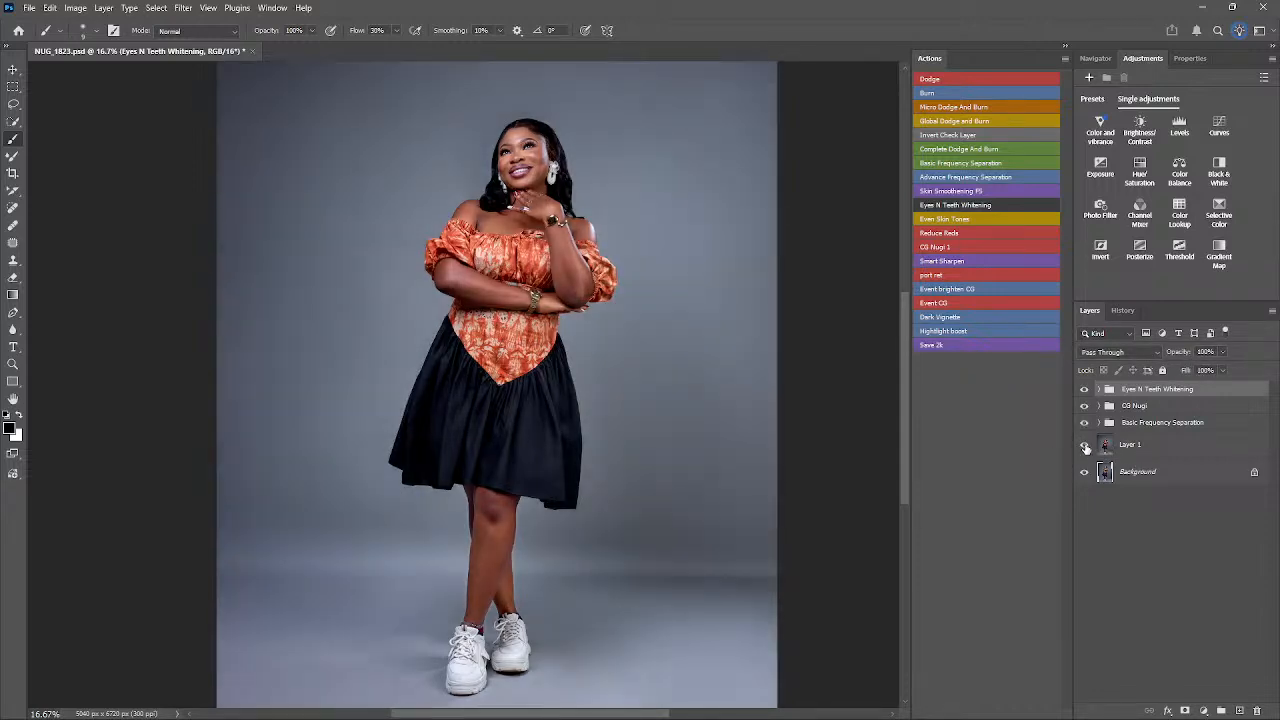
left_click(1085, 446, "alt")
left_click(1085, 446, "alt")
- Show the whole figure and save the document
key("z")
left_click(640, 389, "alt")
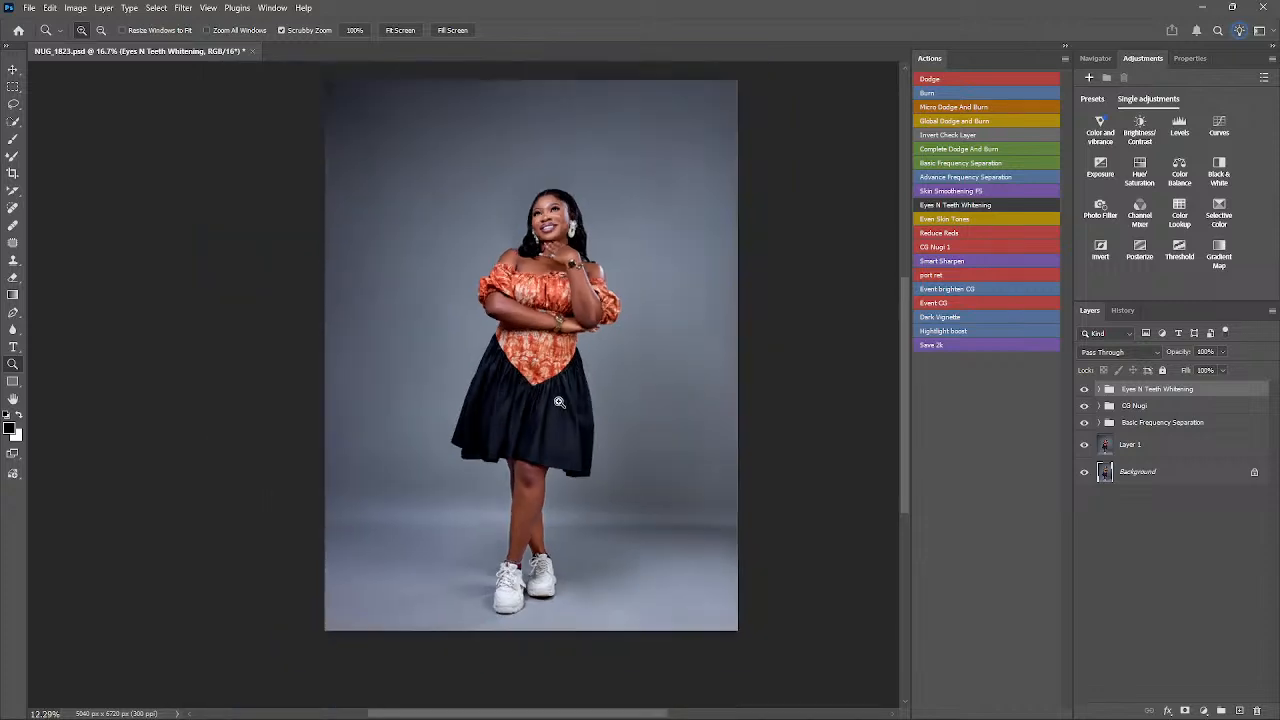
key("ctrl+s")
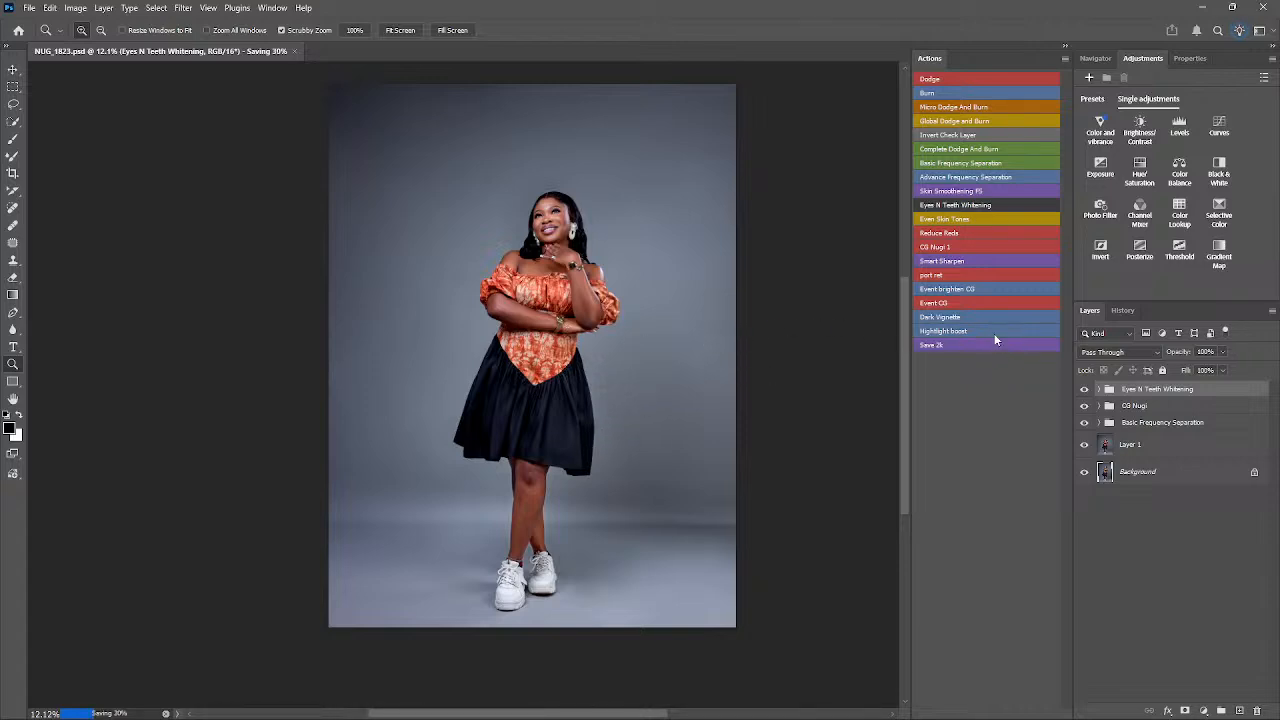
- Run the Global Dodge and Burn action and expand its group to select the Burn layer
left_click(956, 121)
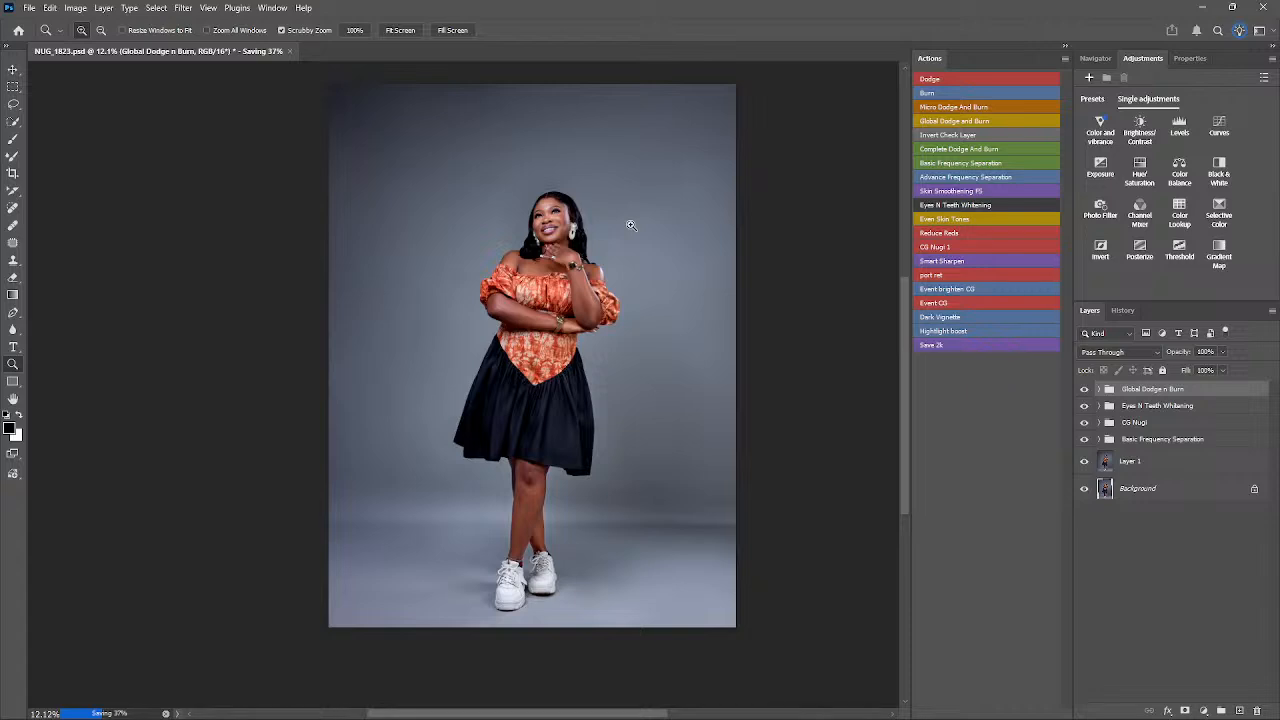
left_click_drag(556, 214, 631, 225)
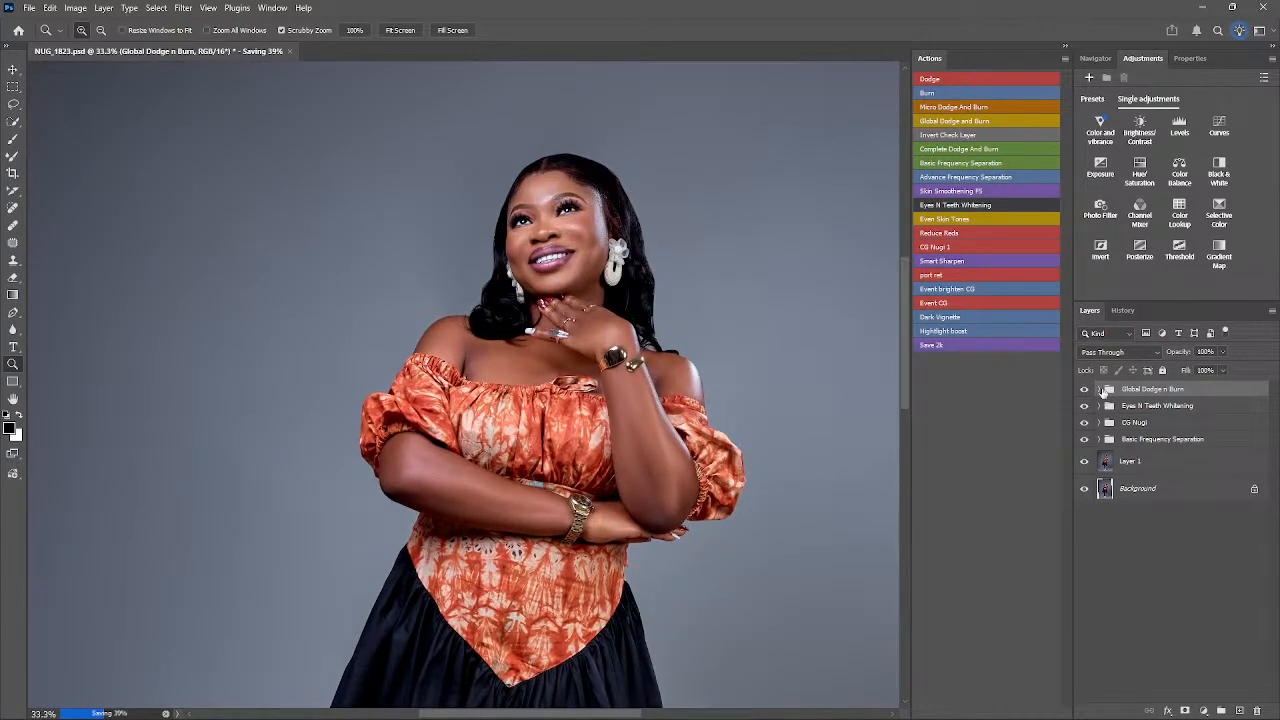
left_click(1100, 389)
left_click(1156, 414)
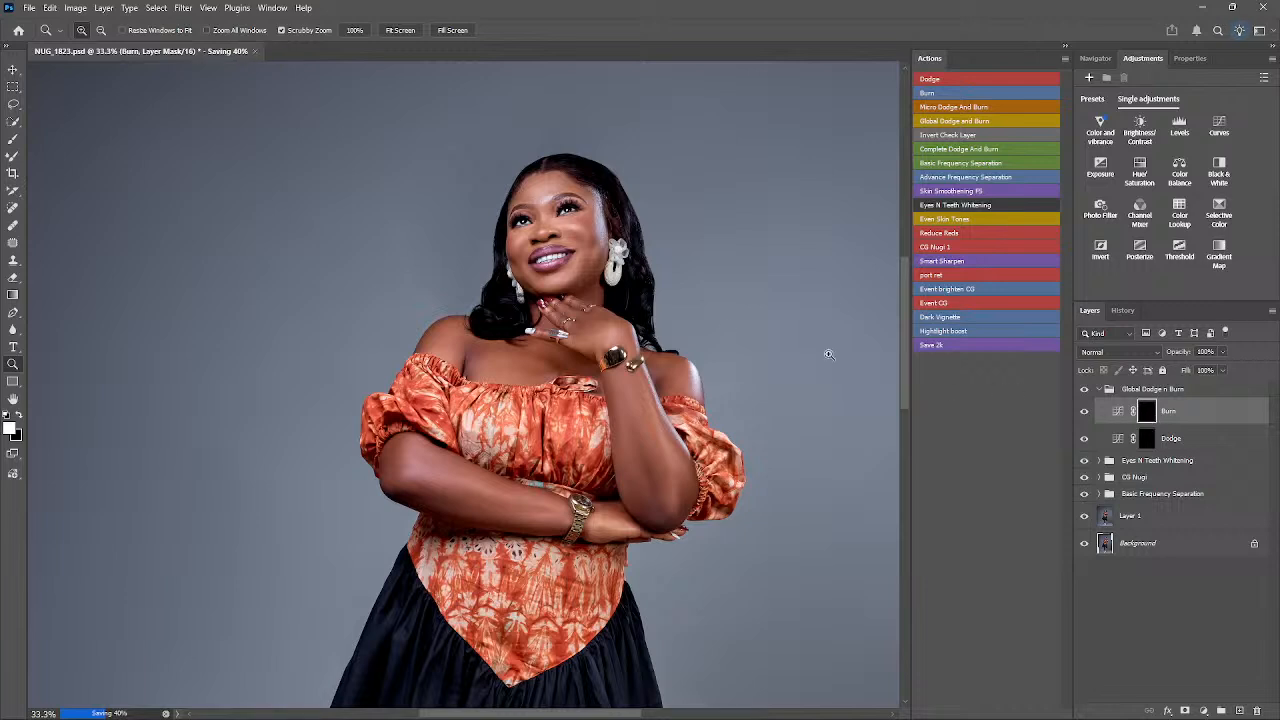
- Set up the Brush with 3% flow and white foreground, and target the Burn layer's mask
key("b")
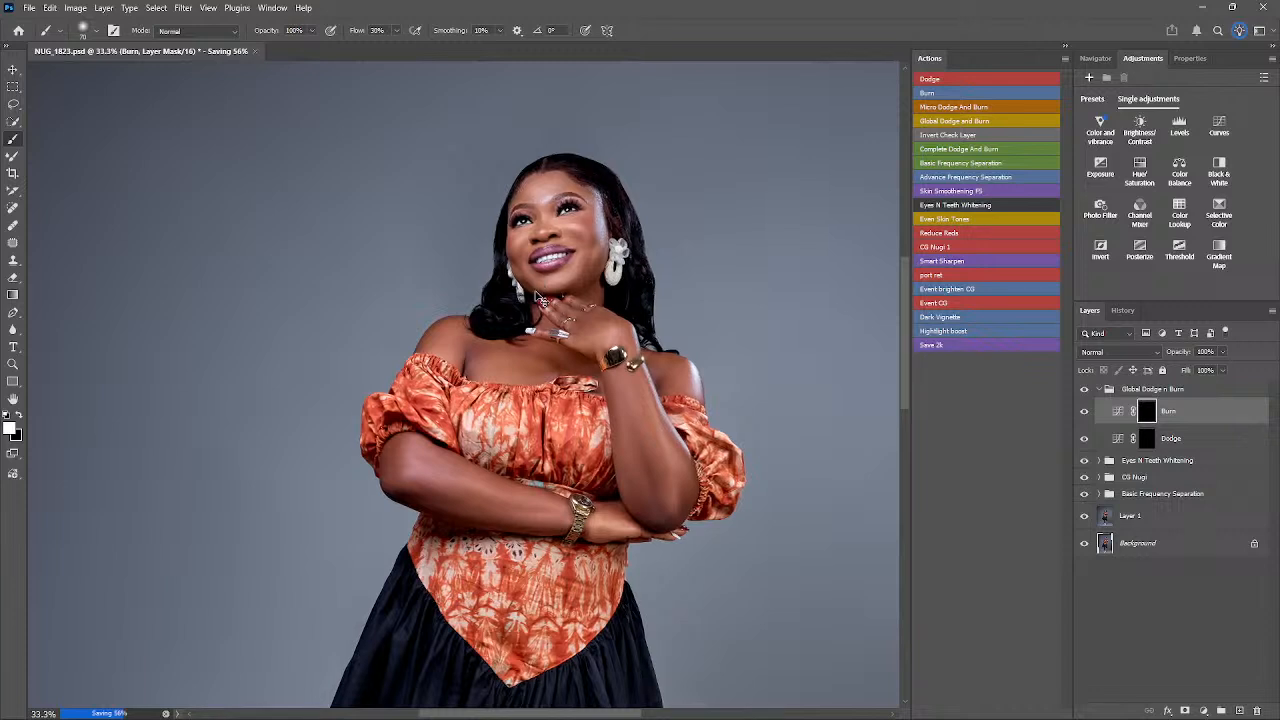
key("ctrl+plus")
left_click_drag(583, 271, 543, 356)
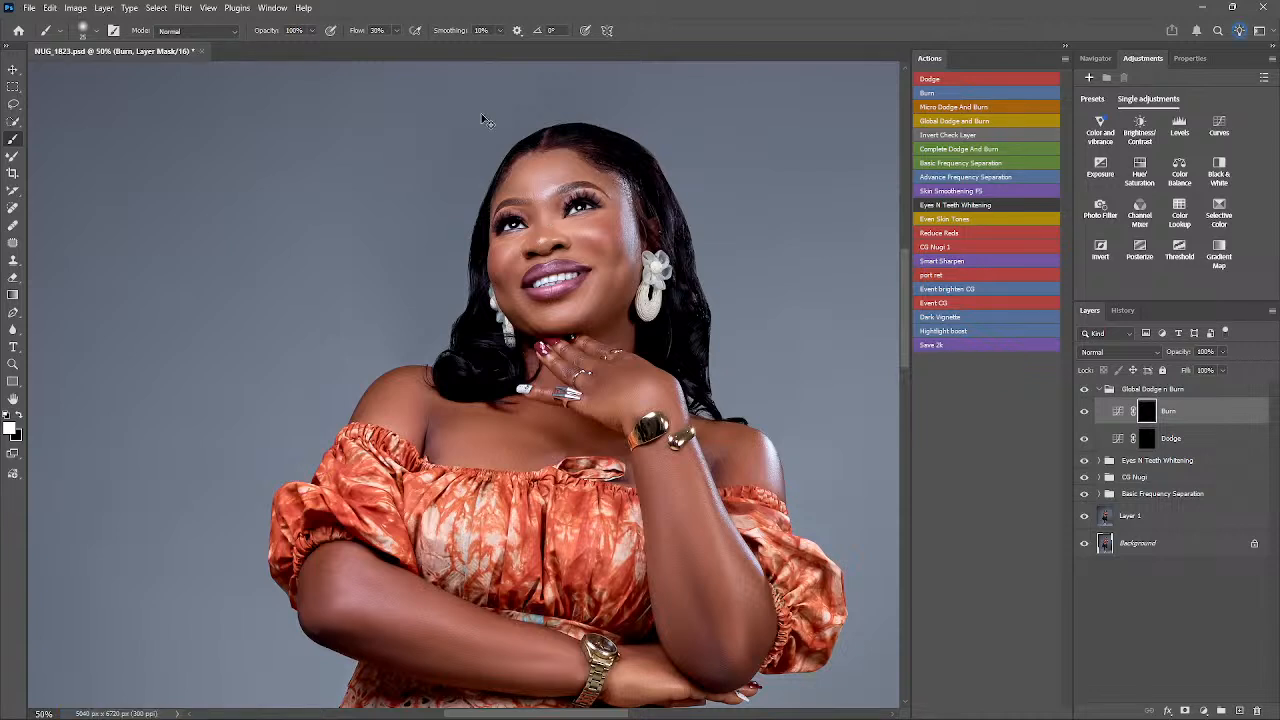
key("ctrl+2")
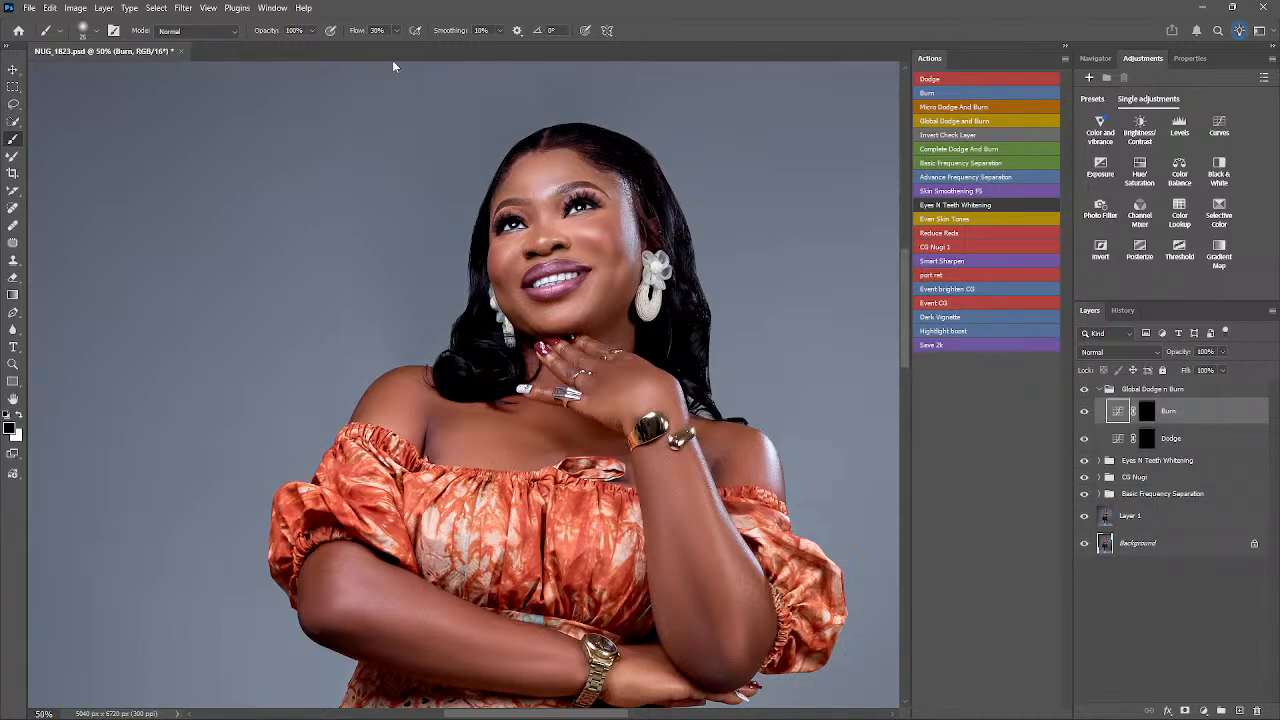
left_click(381, 31)
type("3")
key("Return")
left_click(1145, 410)
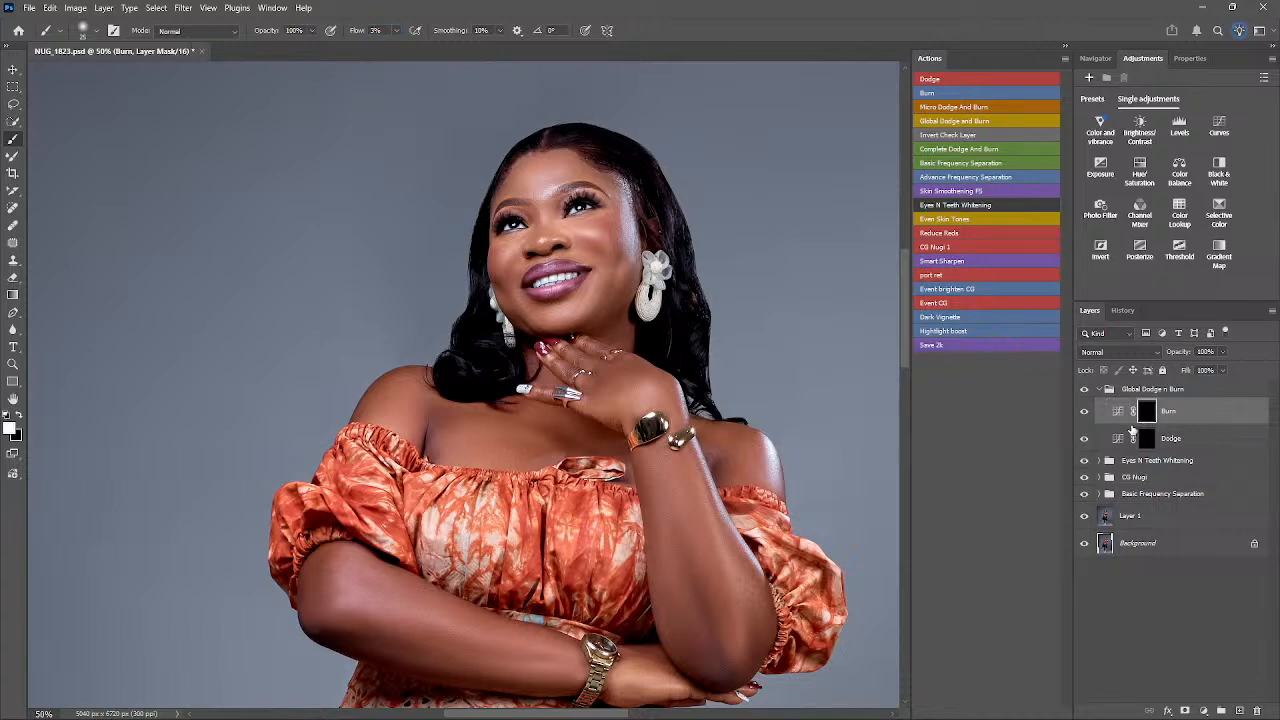
key("x")
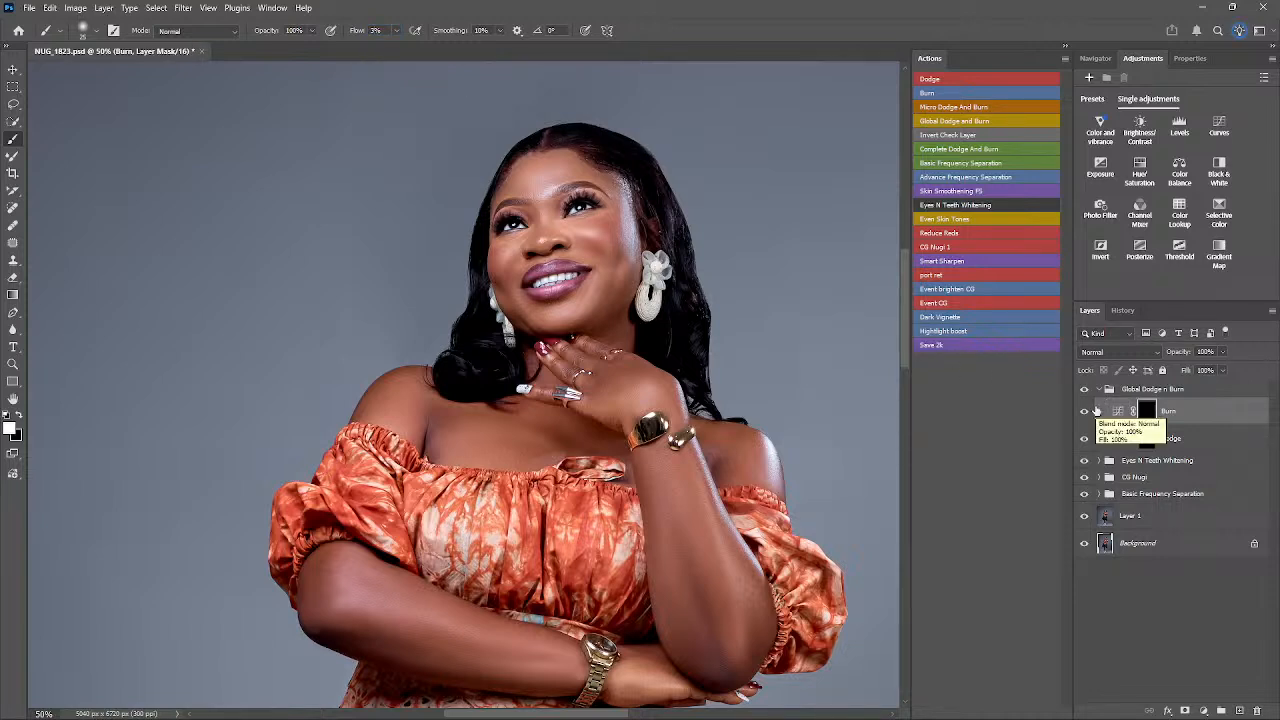
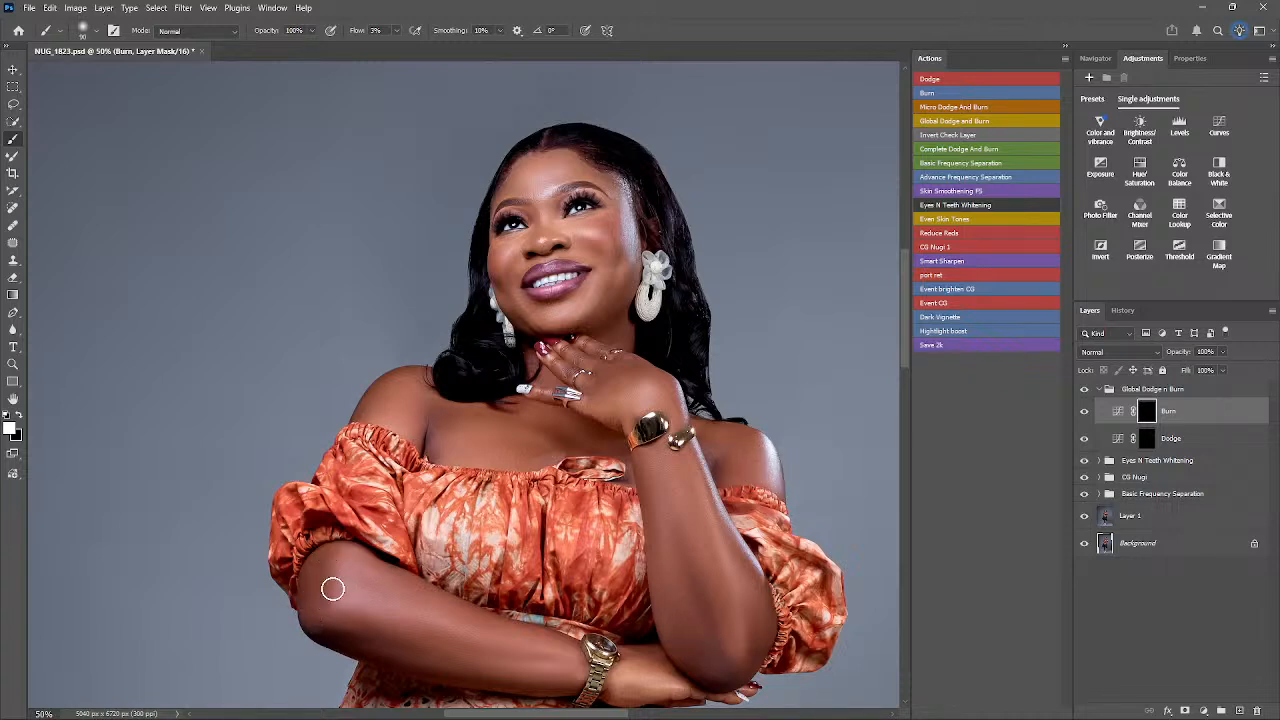
- Paint white on the Burn mask over the shaded areas of the arms, face and raised hand, using smaller brushes for the face
scroll(335, 580, "down", 3)
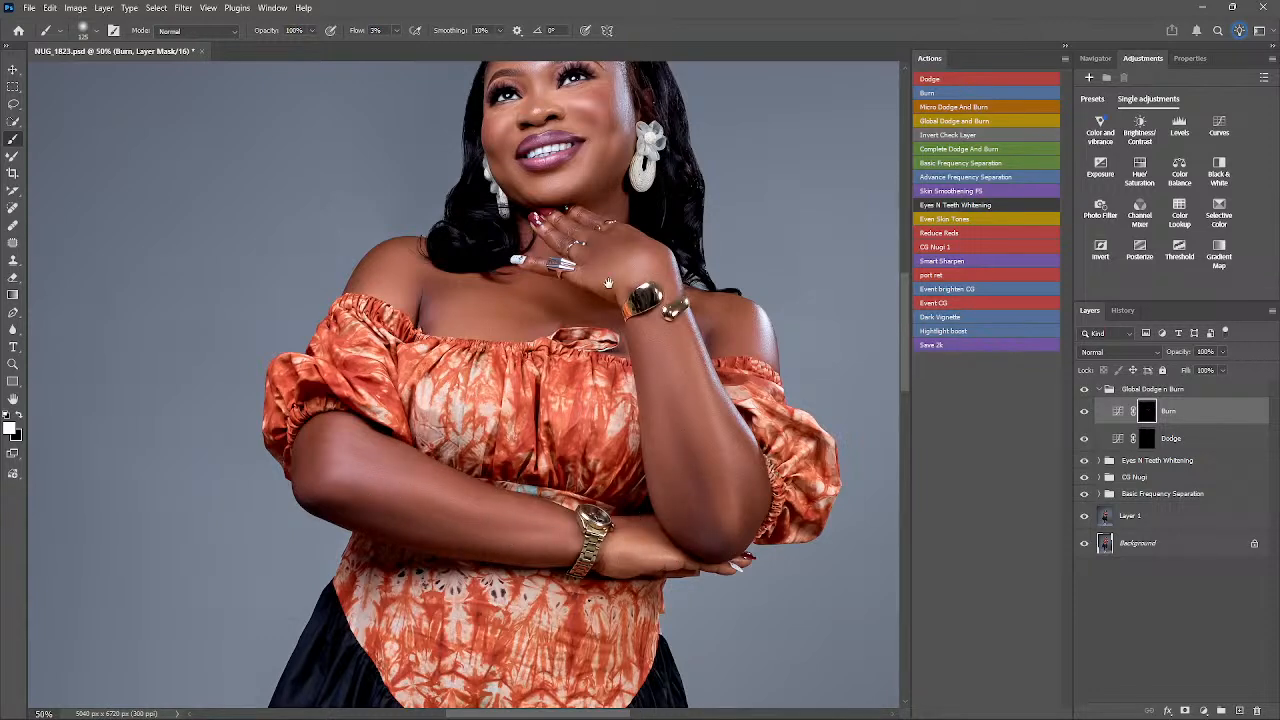
scroll(612, 294, "up", 5)
key("ctrl+plus")
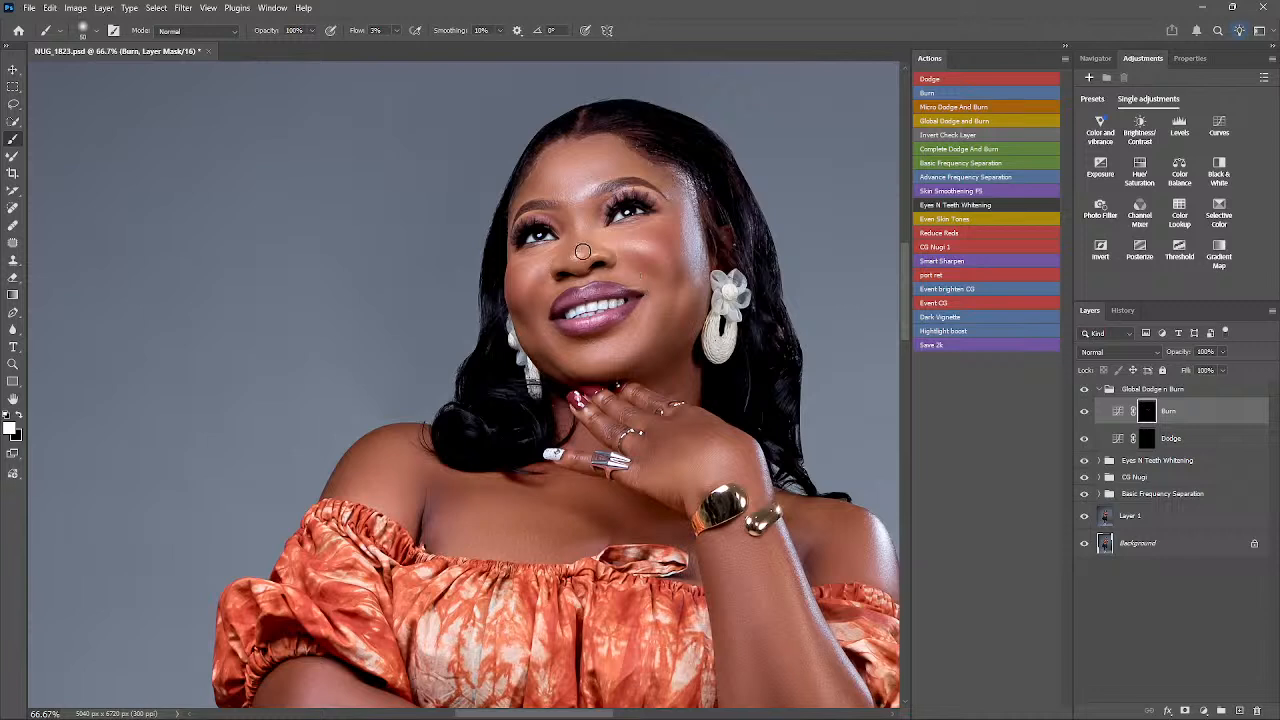
key("bracketleft")
left_click_drag(716, 486, 688, 381)
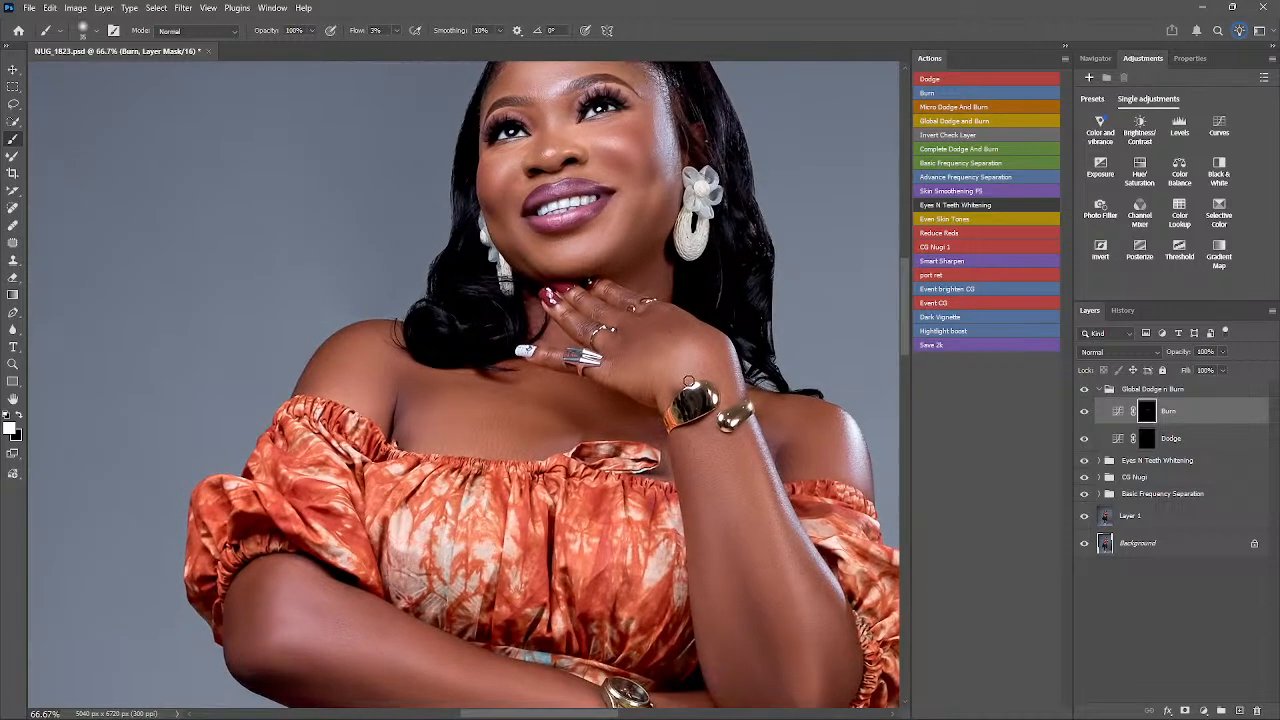
left_click_drag(655, 257, 650, 315)
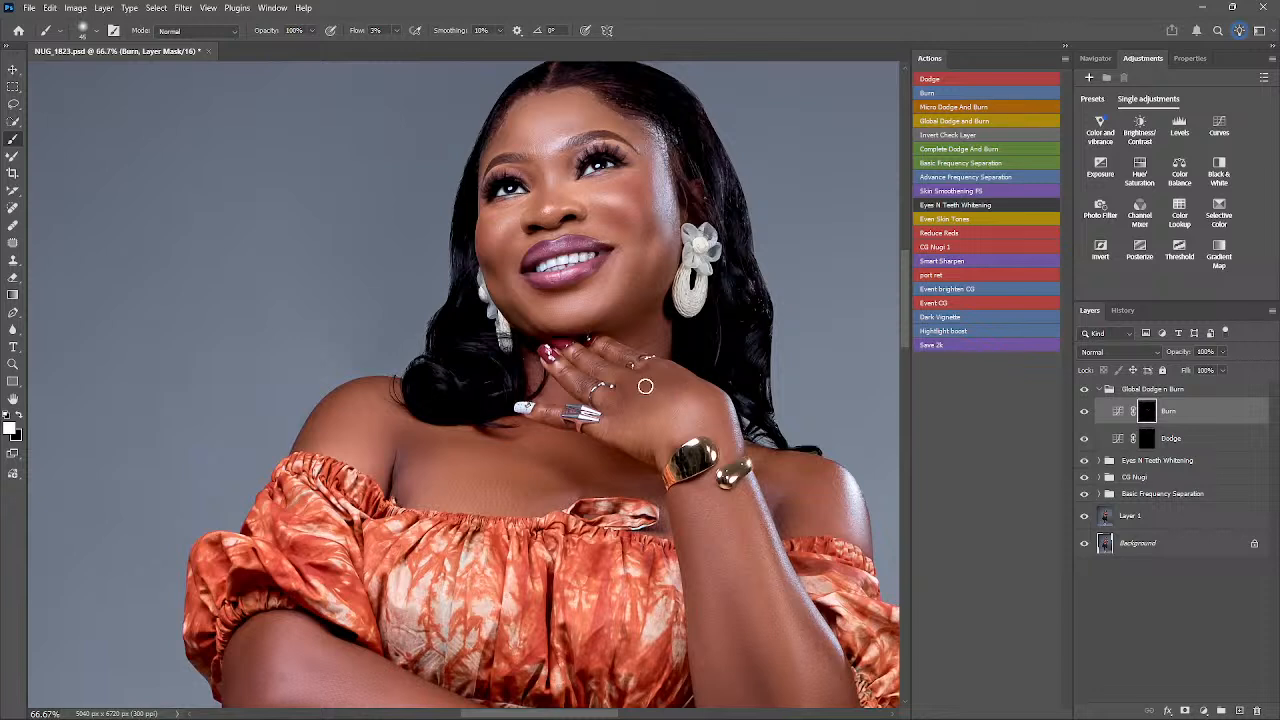
- Enlarge the brush and continue burning the shadows on the forearms and the rest of the figure
mouse_move(681, 440)
left_mouse_down()
mouse_move(634, 297)
mouse_move(637, 308)
left_mouse_up()
key("bracketright")
key("bracketright")
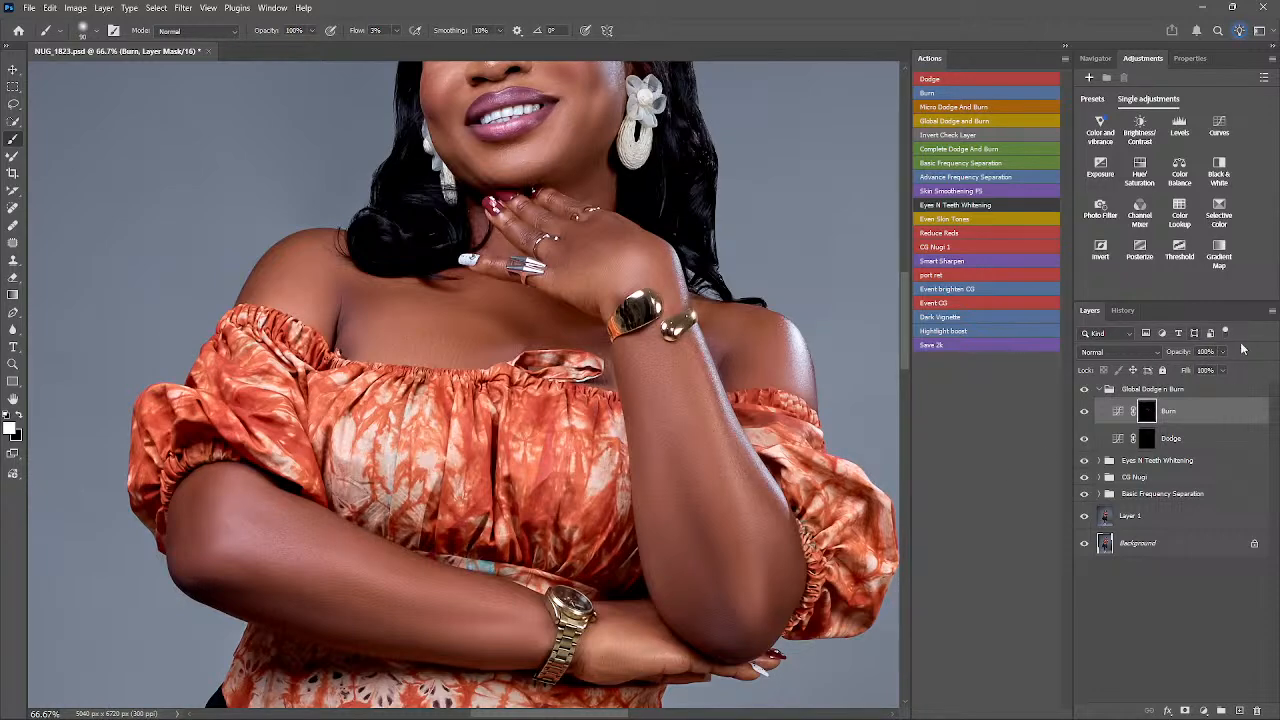
key("ctrl+minus")
key("ctrl+minus")
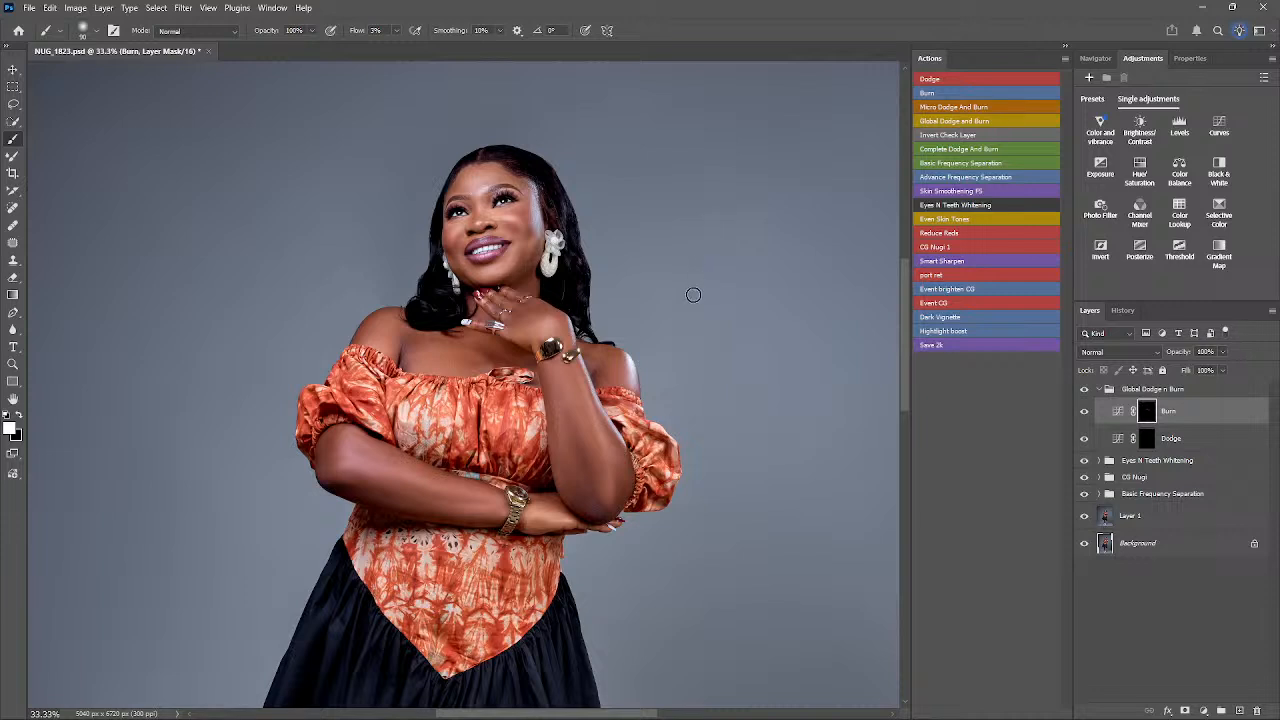
left_click_drag(678, 385, 684, 192)
mouse_move(652, 432)
left_mouse_down()
mouse_move(718, 184)
mouse_move(671, 426)
left_mouse_up()
mouse_move(690, 204)
left_mouse_down()
mouse_move(704, 214)
mouse_move(707, 197)
left_mouse_up()
- Paint white on the Dodge mask to brighten the highlights of the face, arms, outfit and legs
left_click(1146, 438)
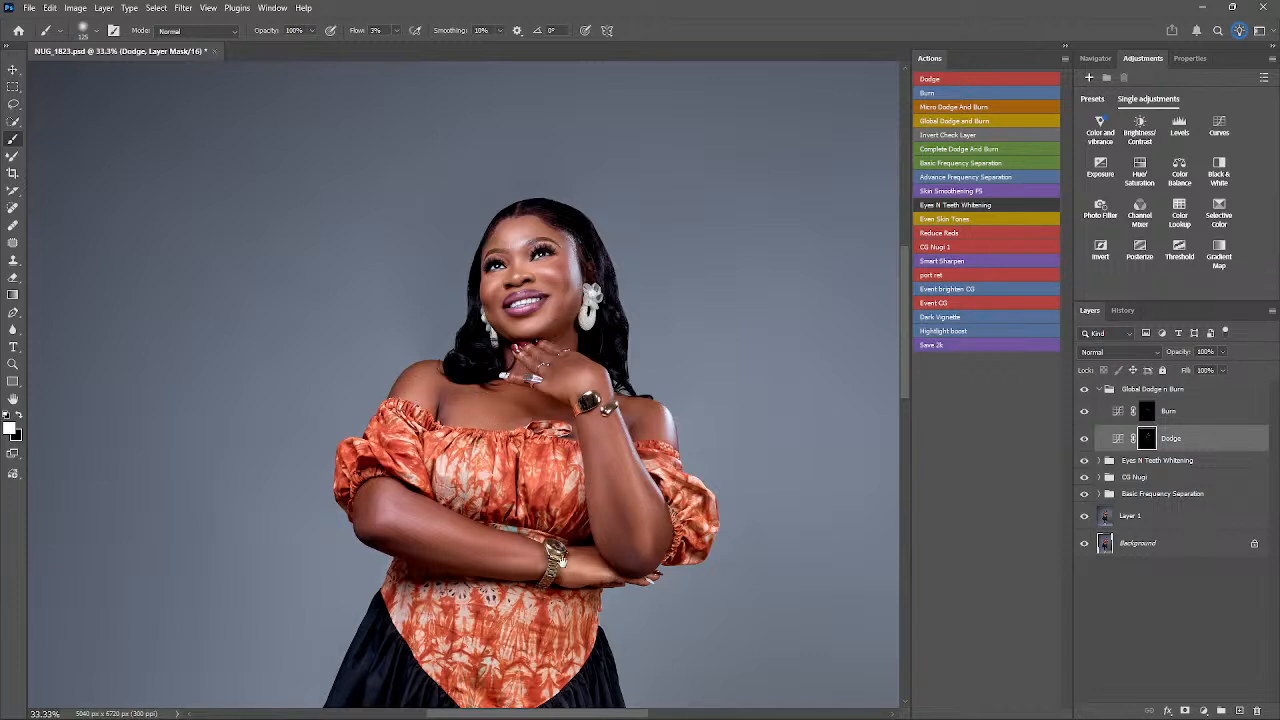
scroll(555, 555, "down", 10)
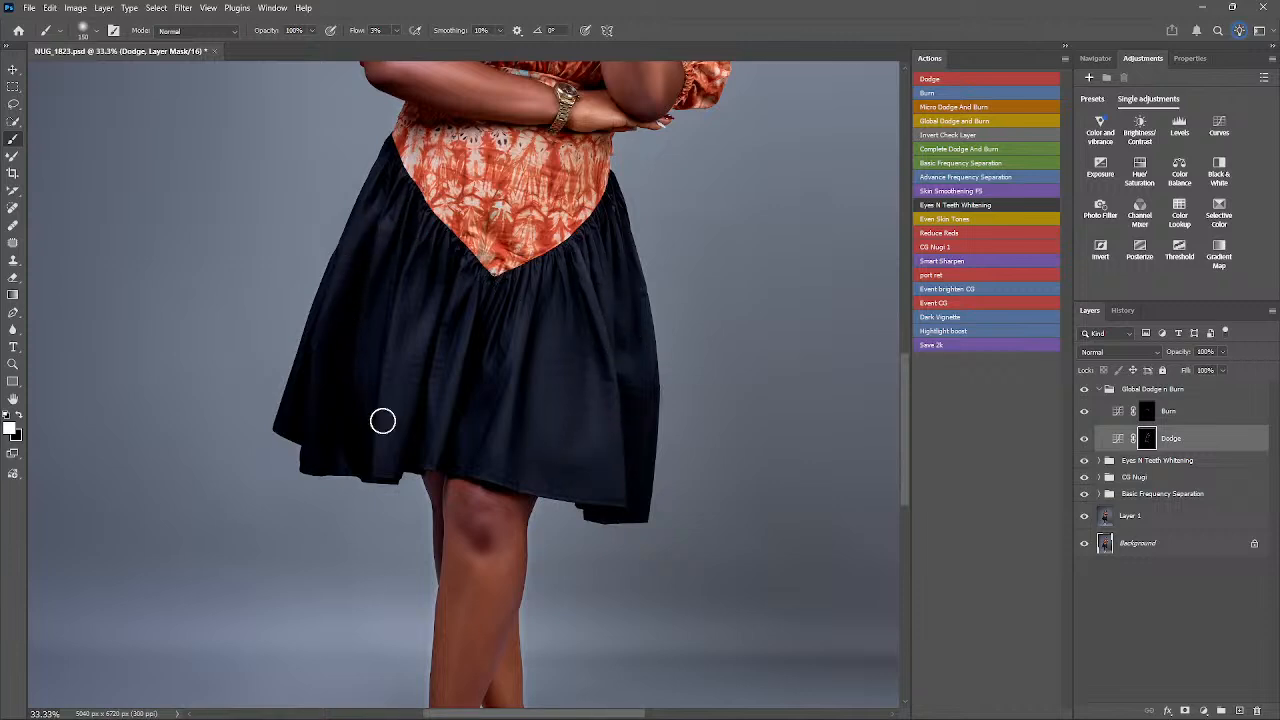
scroll(383, 421, "down", 4)
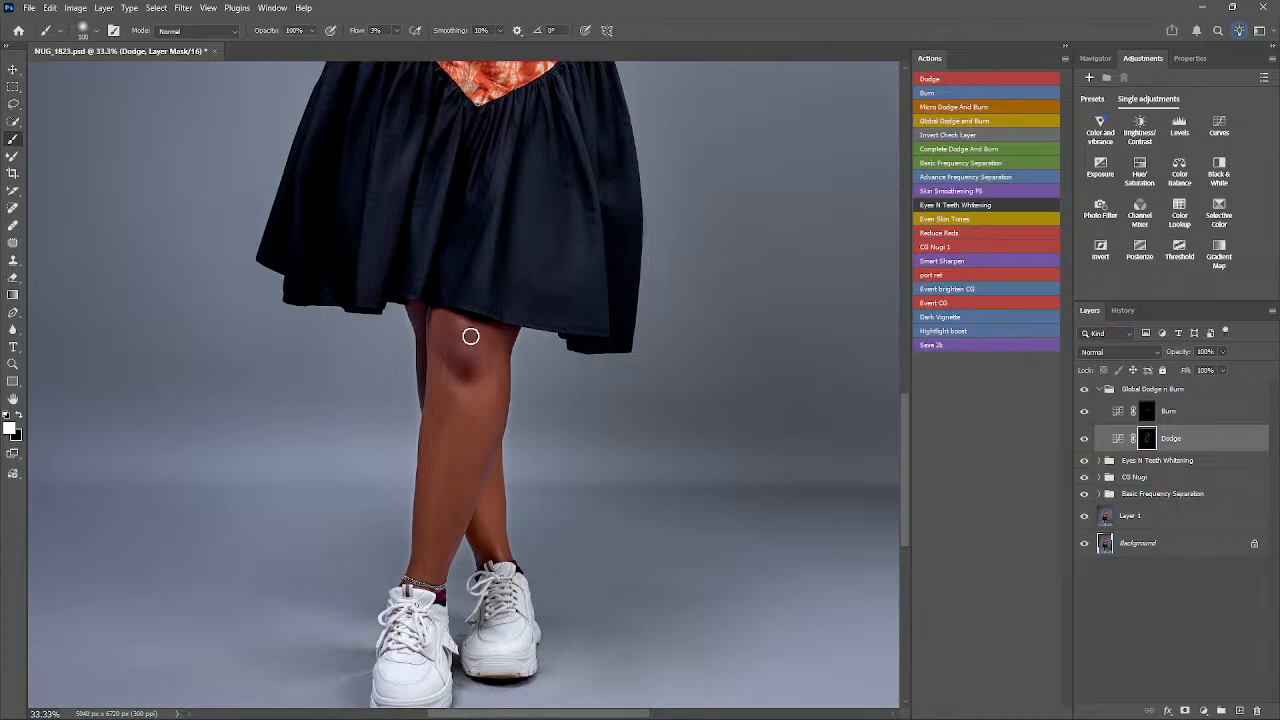
scroll(491, 417, "down", 1)
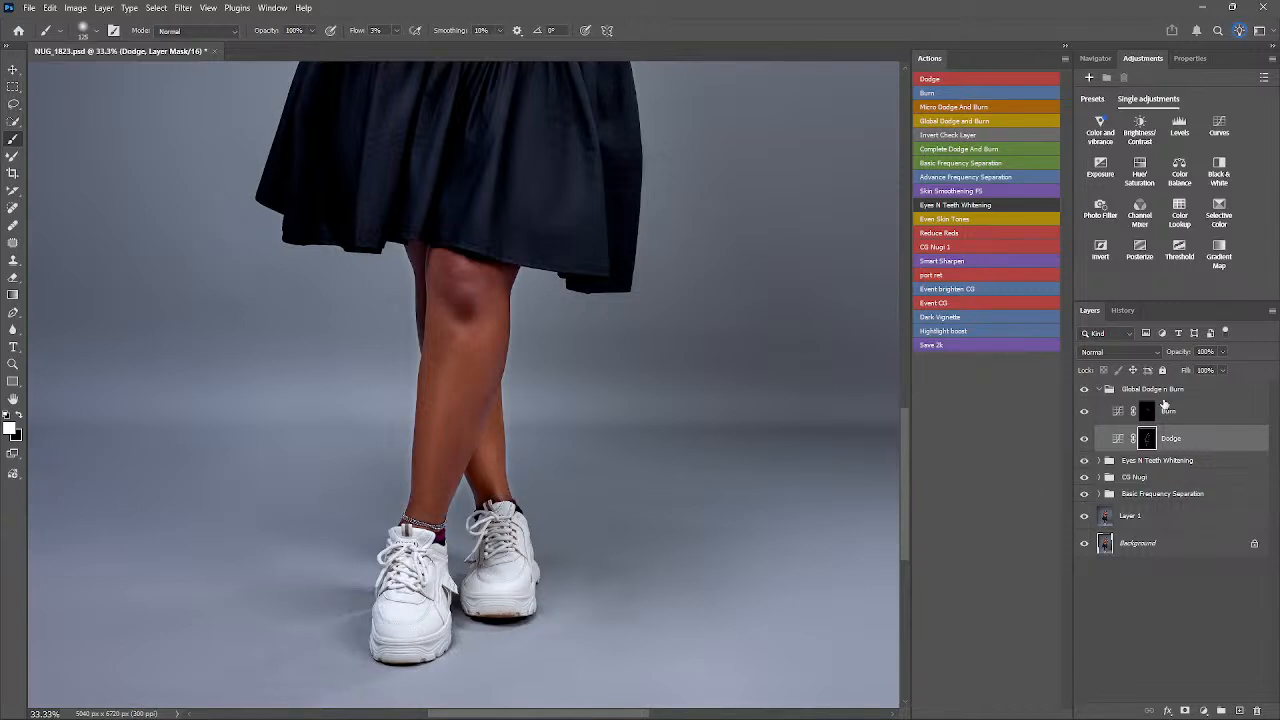
- Return to the Burn mask and deepen the shadows along the legs and skirt with a brush size of 200
left_click(1165, 408)
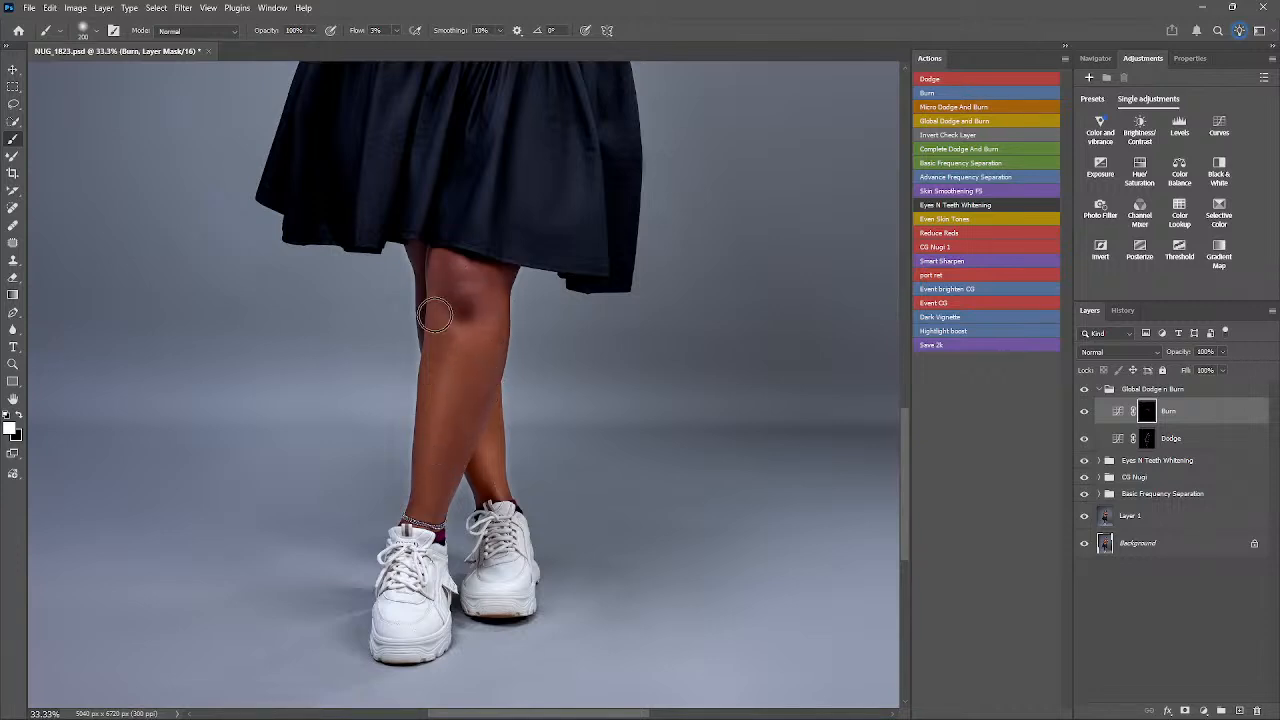
key("ctrl+minus")
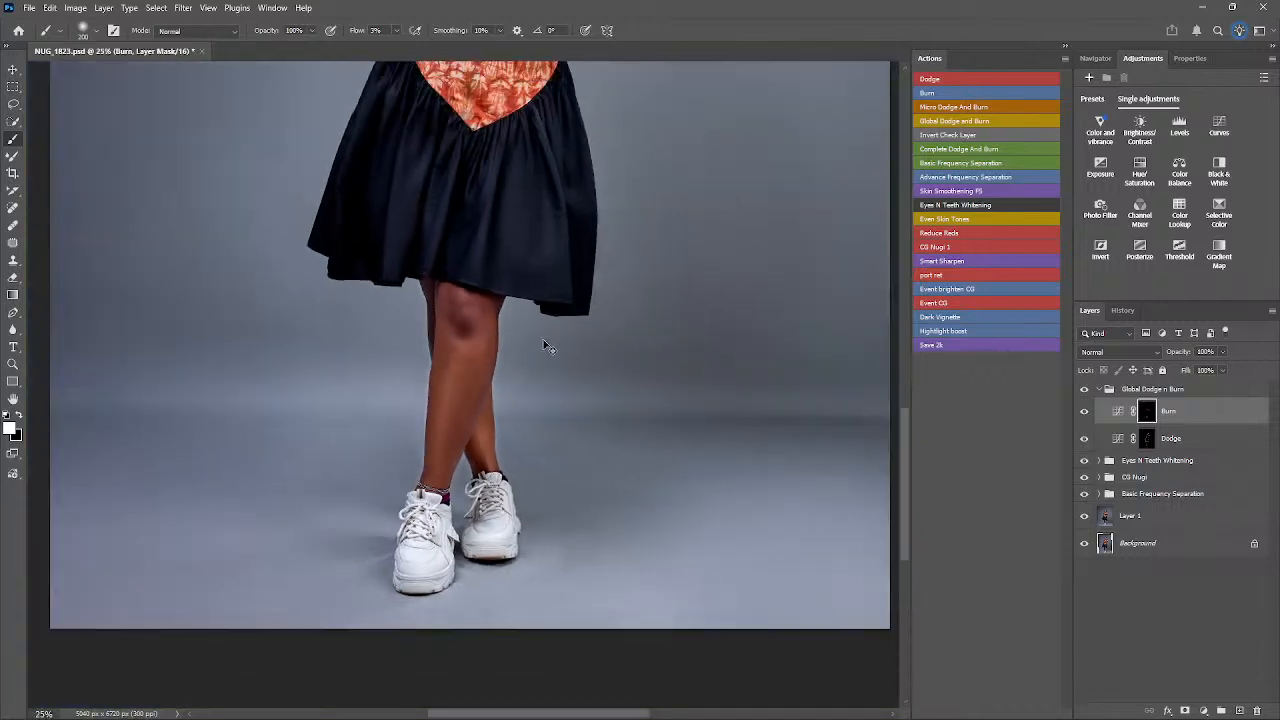
key("ctrl+minus")
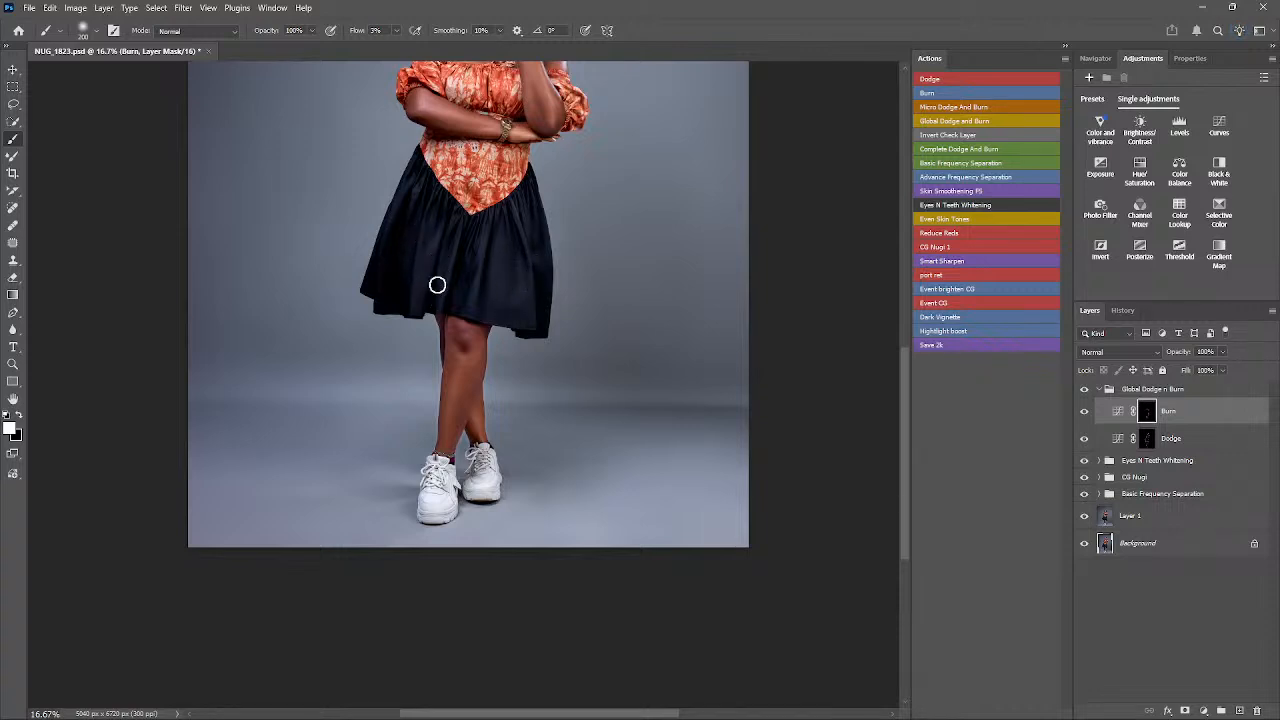
left_click_drag(602, 386, 610, 426)
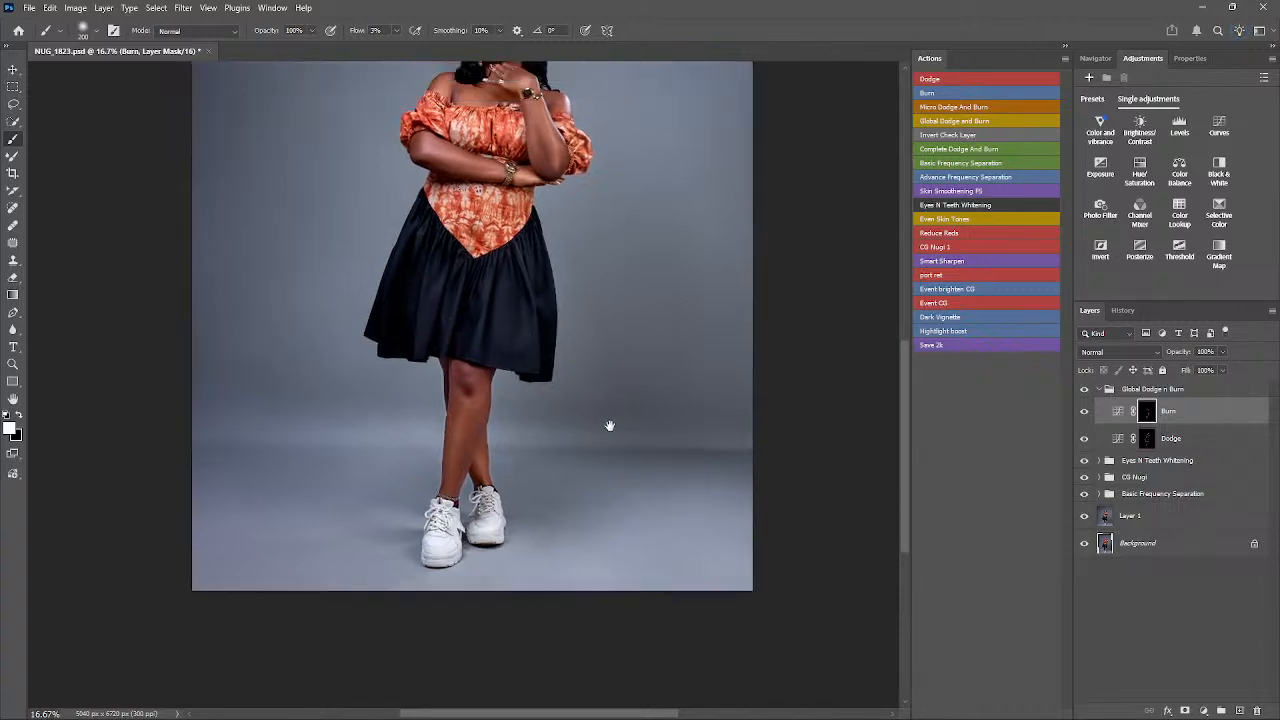
key("ctrl+minus")
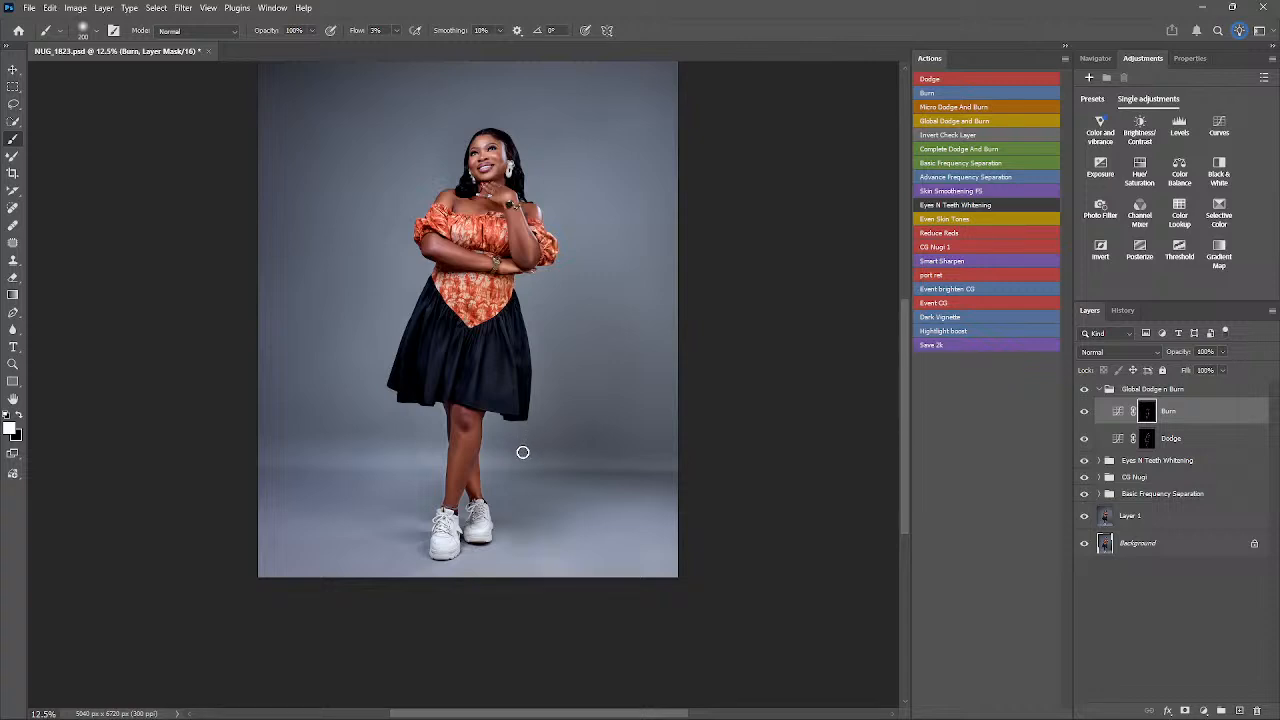
left_click_drag(534, 440, 563, 465)
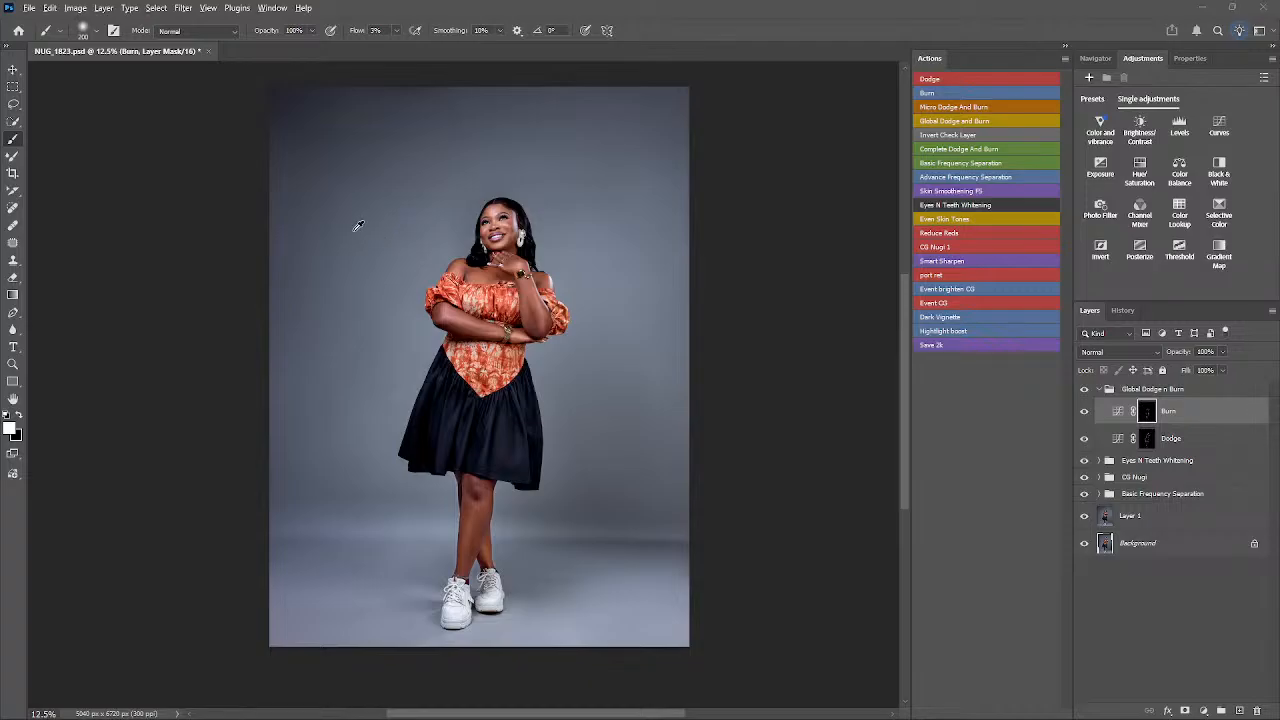
- Switch to Capture One and review the Skin Mask 1 layer's adjustments on NUG_1823.CR3
key("alt+Tab")
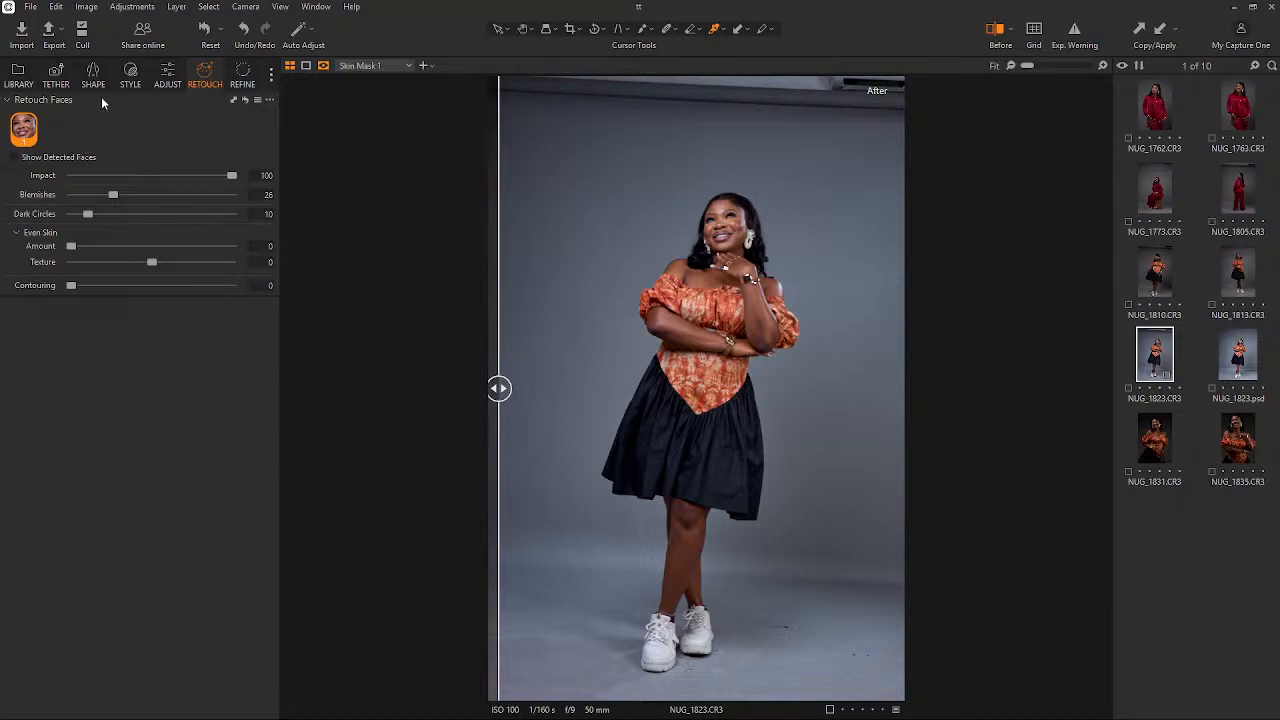
left_click(167, 78)
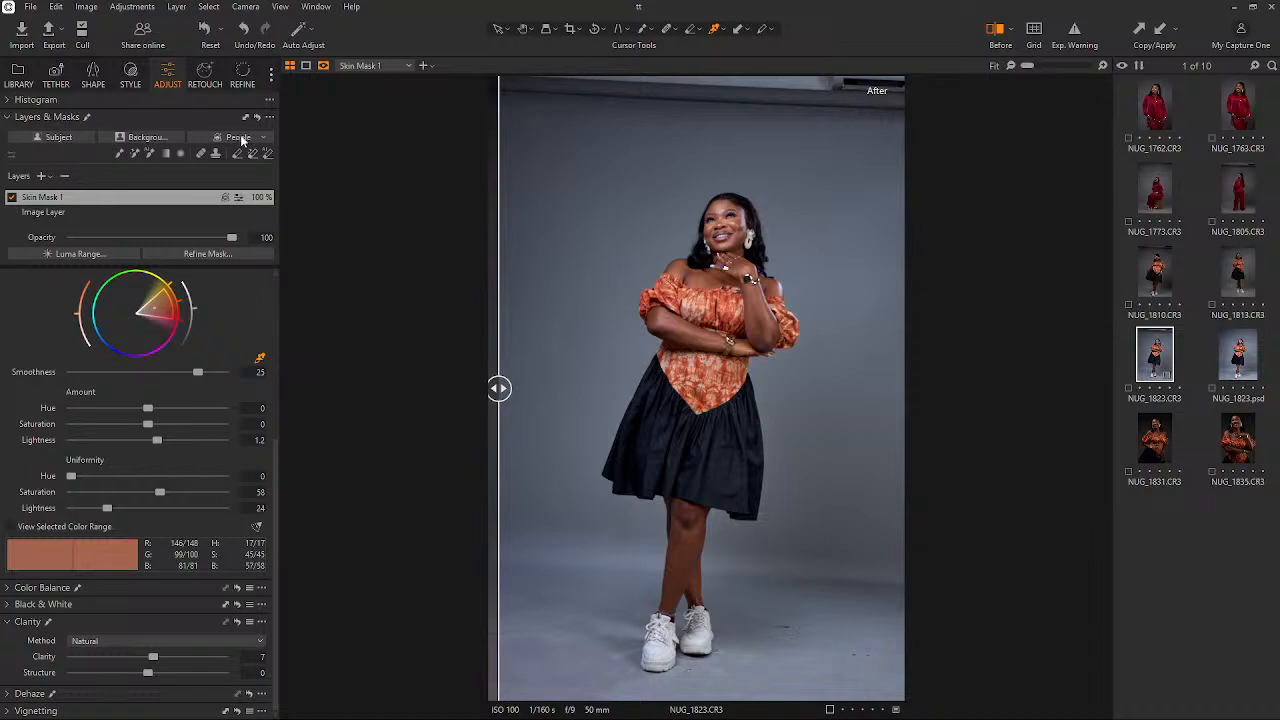
- Switch back to Photoshop and collapse the Global Dodge n Burn group
key("alt+Tab")
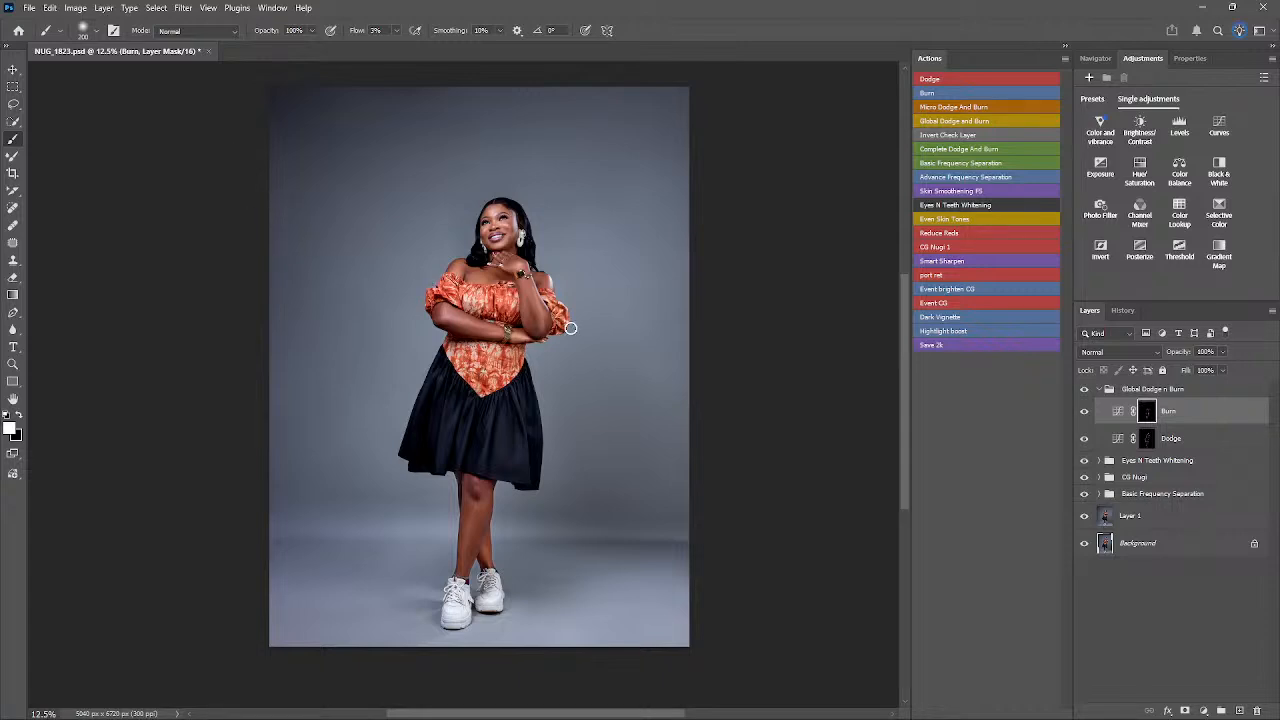
left_click(1097, 396)
left_click(1100, 390)
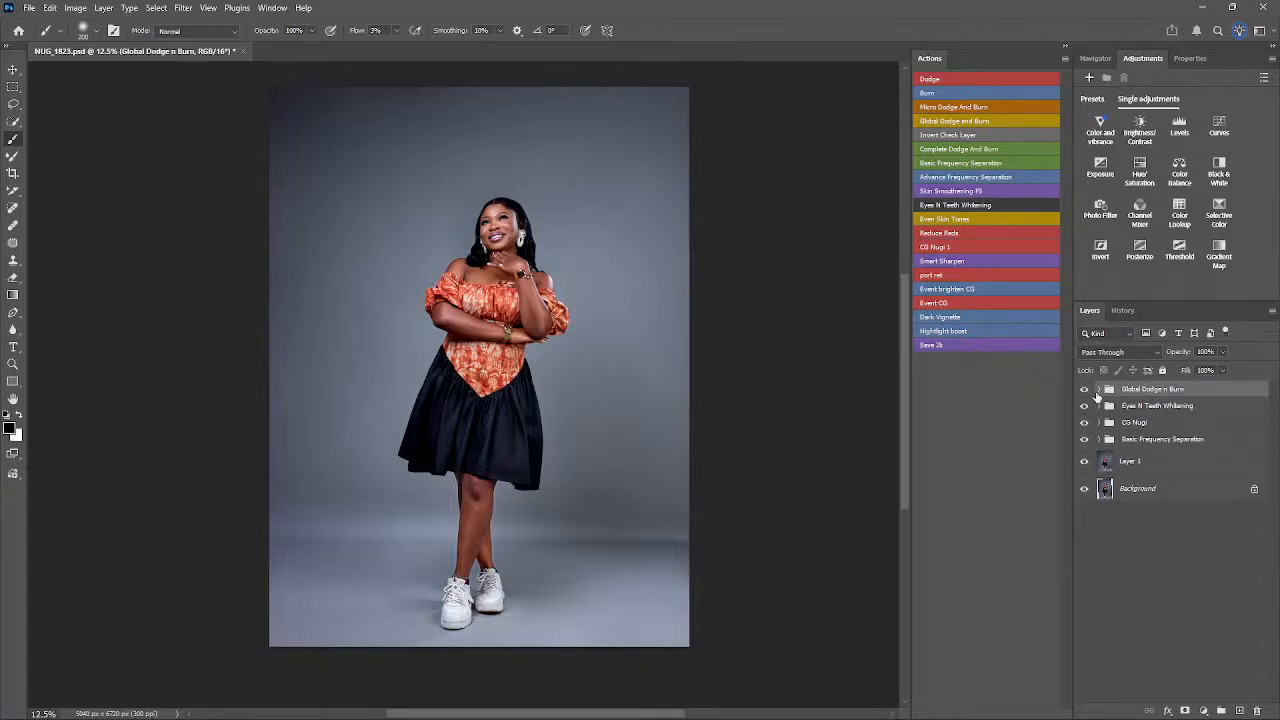
- Toggle the Global Dodge n Burn group's visibility repeatedly to compare the full portrait with and without the effect
left_click(1085, 390)
left_click(1085, 392)
left_click(1085, 392)
left_click(1085, 392)
left_click(1085, 393)
left_click(1085, 392)
left_click(1085, 392)
left_click(1085, 392)
left_click(1085, 392)
left_click(1085, 392)
left_click(1085, 392)
left_click(1085, 392)
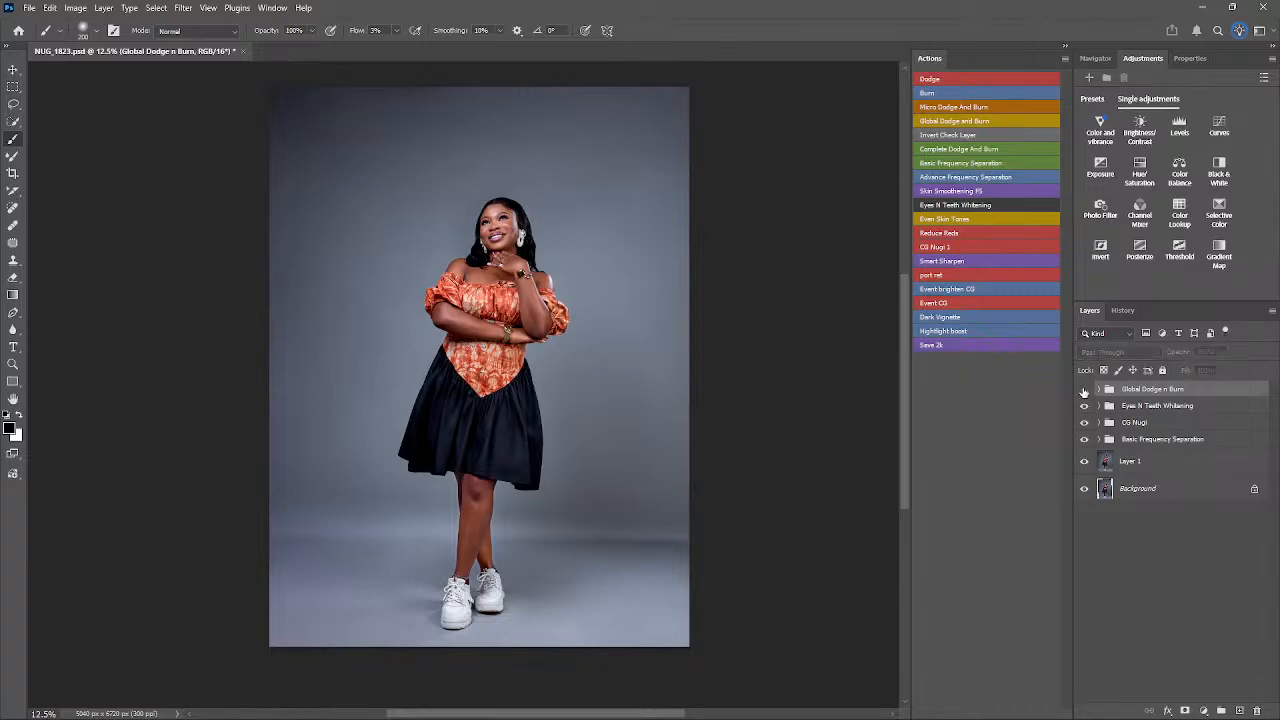
left_click(1085, 392)
- Run the Micro Dodge And Burn action for the face and expand the new group to reach its Burn and Dodge masks
key("z")
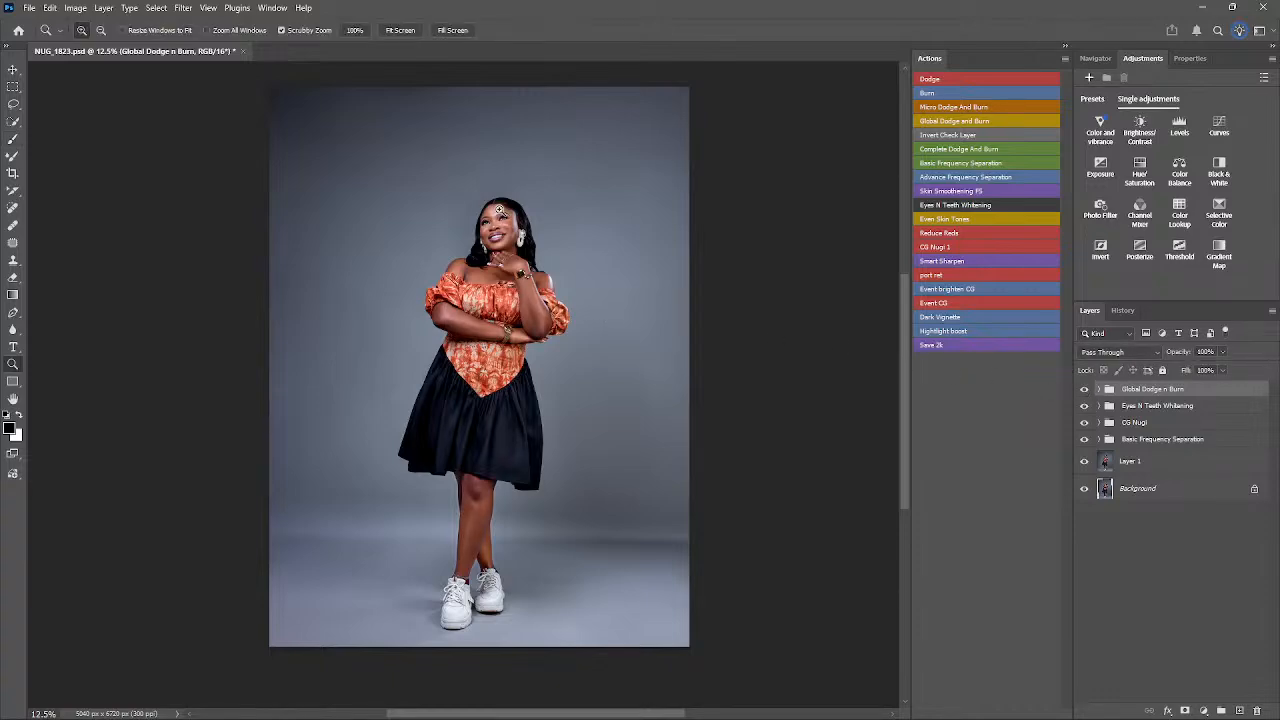
left_click_drag(500, 210, 766, 279)
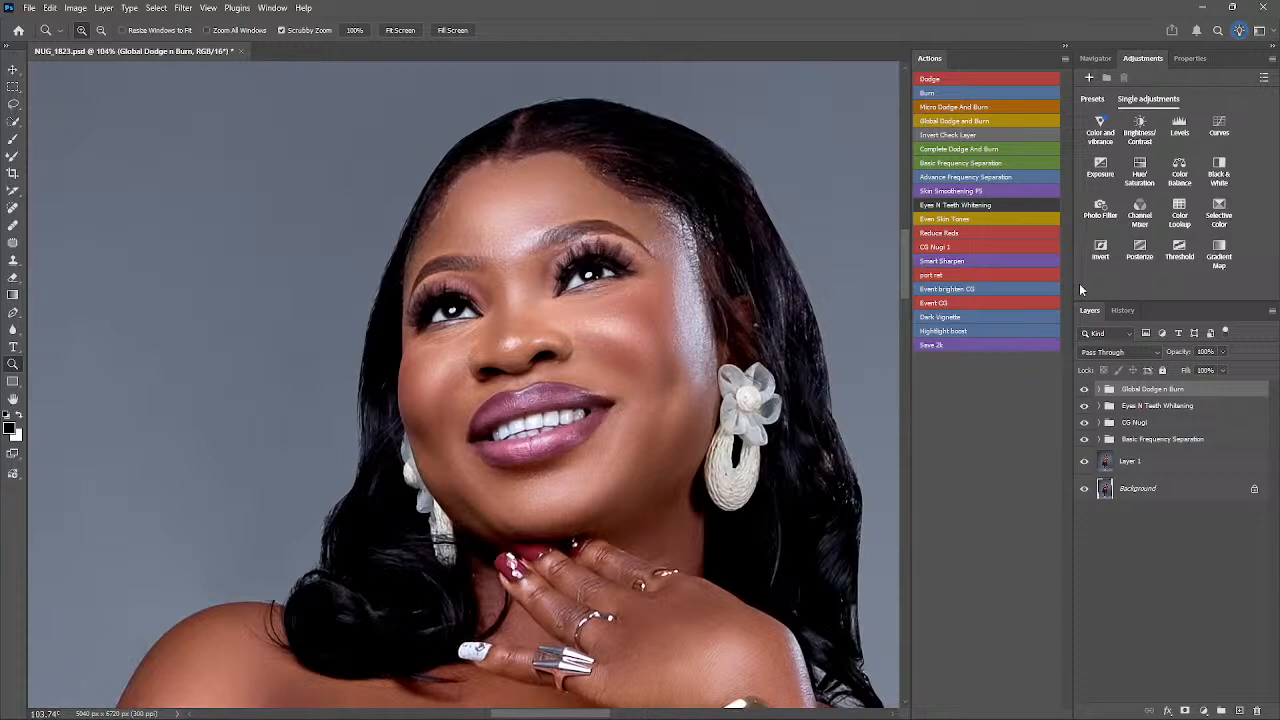
left_click(960, 107)
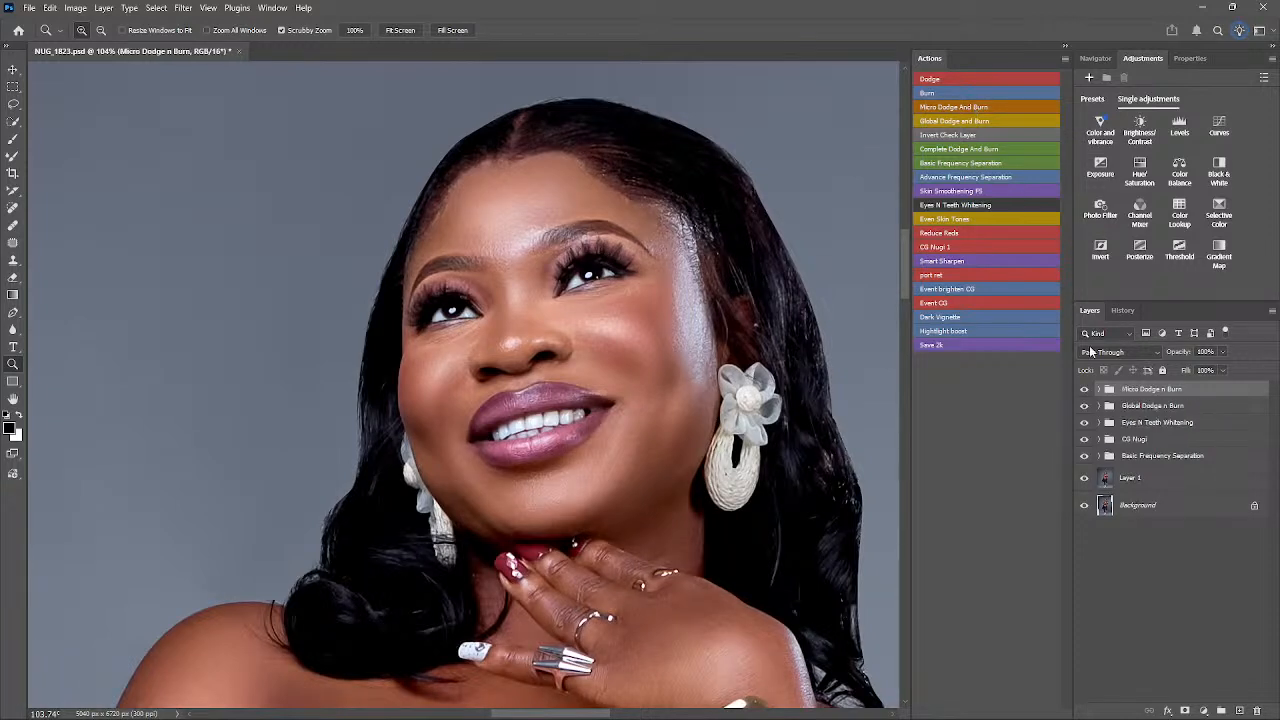
left_click(1144, 418)
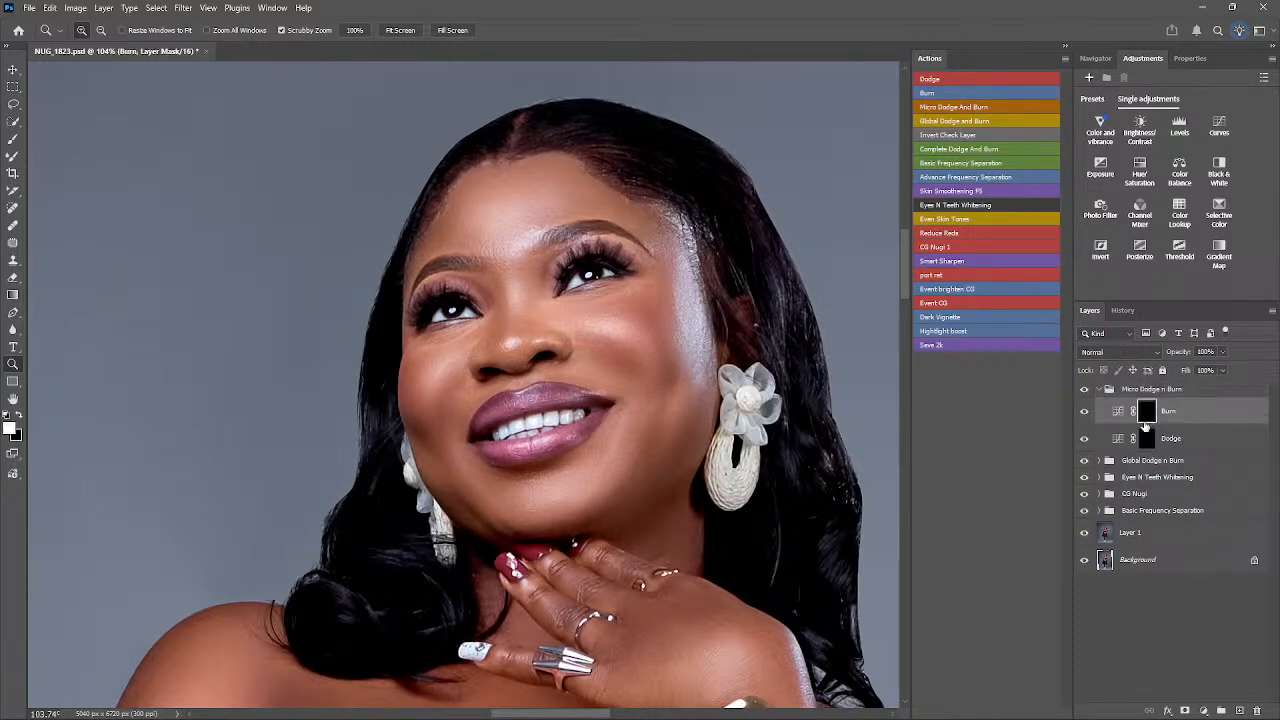
- Shrink the brush to a small tip for fine facial work on the Burn mask, and select the Dodge mask
key("b")
key("bracketleft")
key("bracketleft")
key("bracketleft")
key("bracketleft")
key("bracketleft")
key("bracketleft")
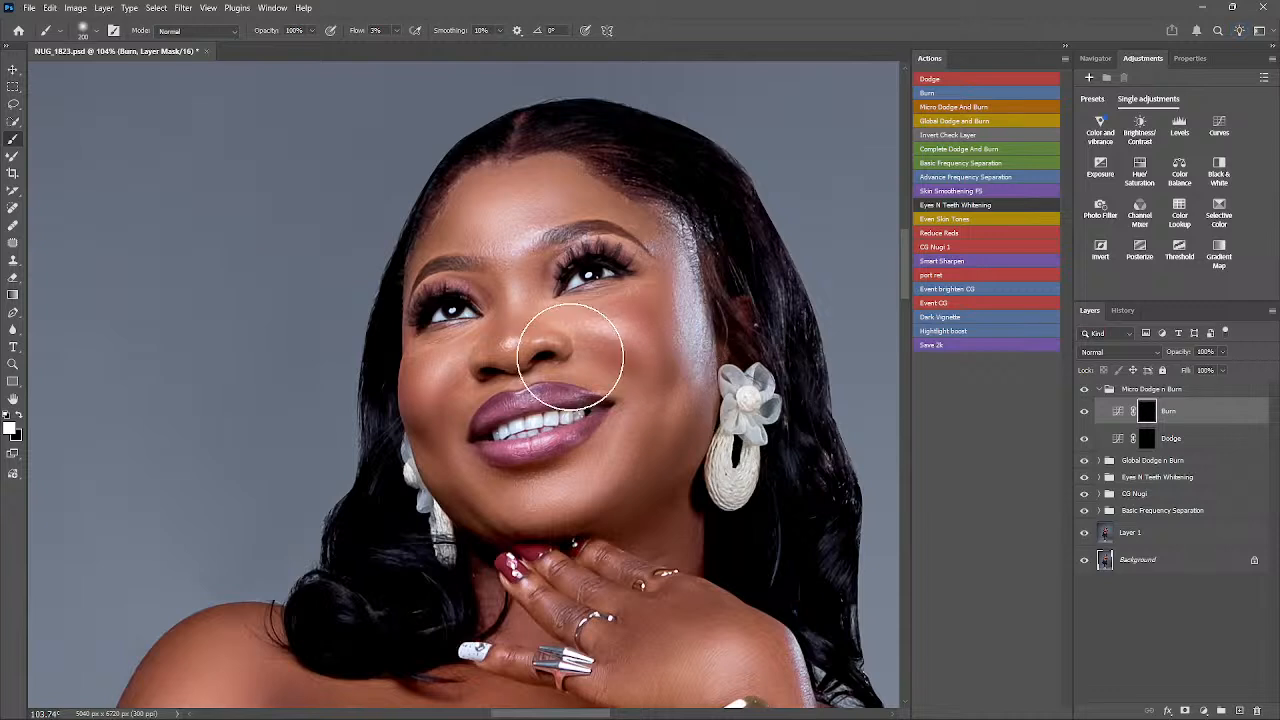
key("bracketleft")
key("bracketleft")
key("bracketleft")
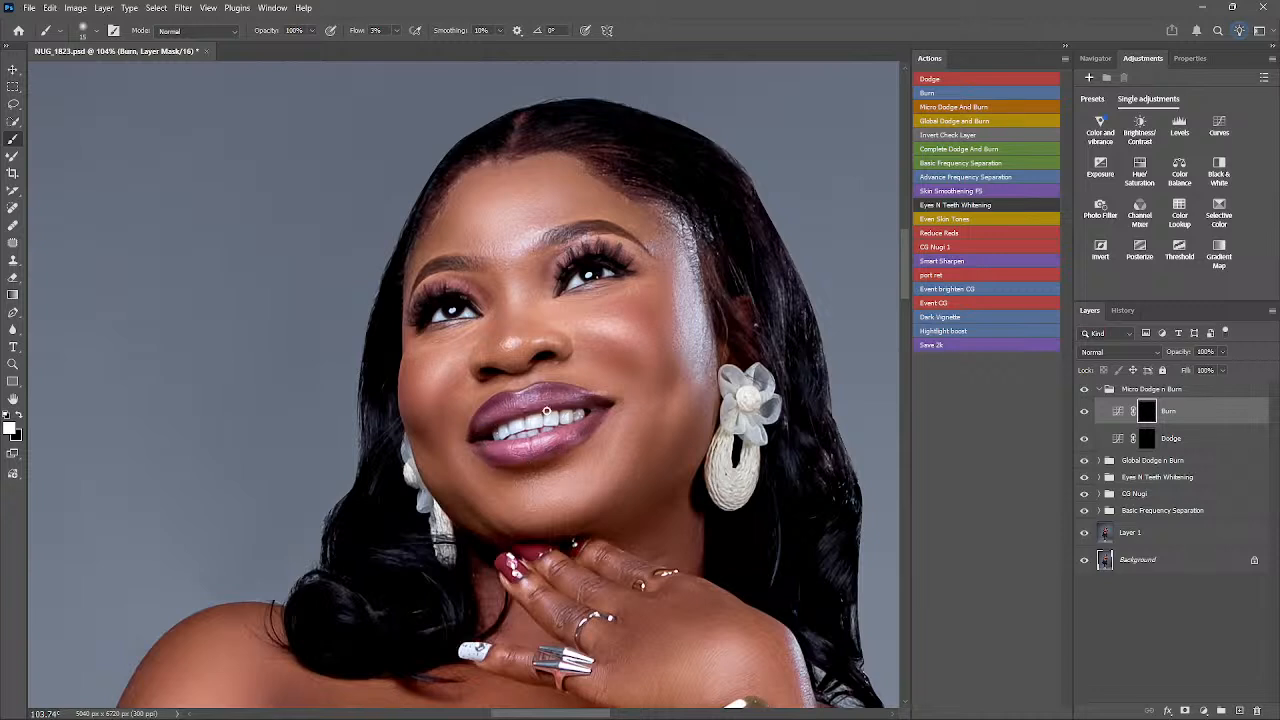
left_click(1146, 440)
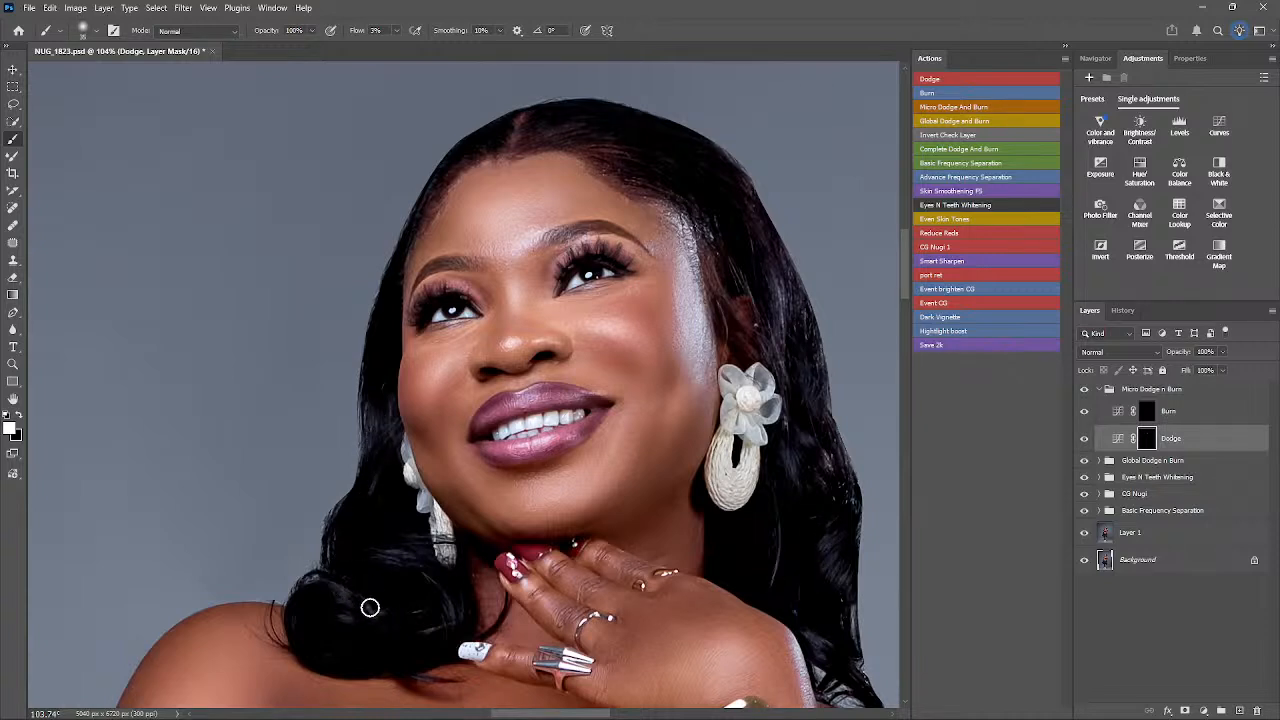
- Collapse the Micro Dodge n Burn group and toggle its visibility to compare the full-length portrait
key("ctrl+minus")
key("ctrl+minus")
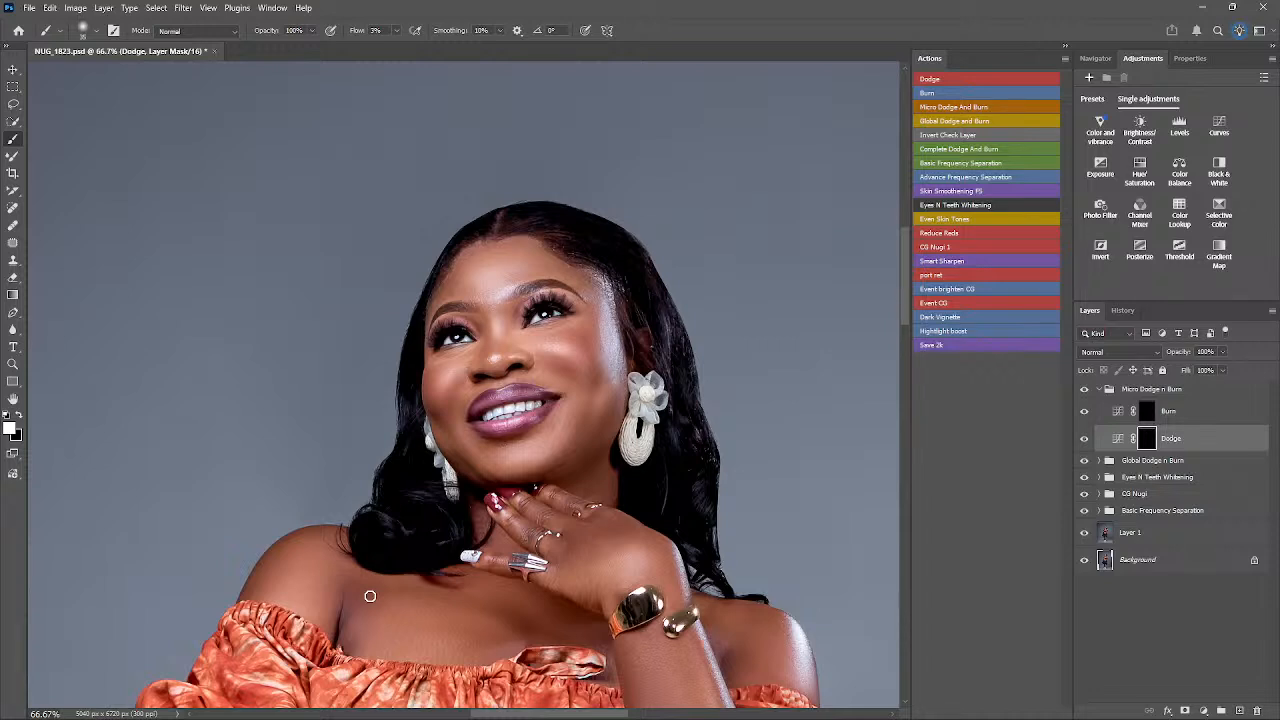
scroll(670, 513, "down", 5)
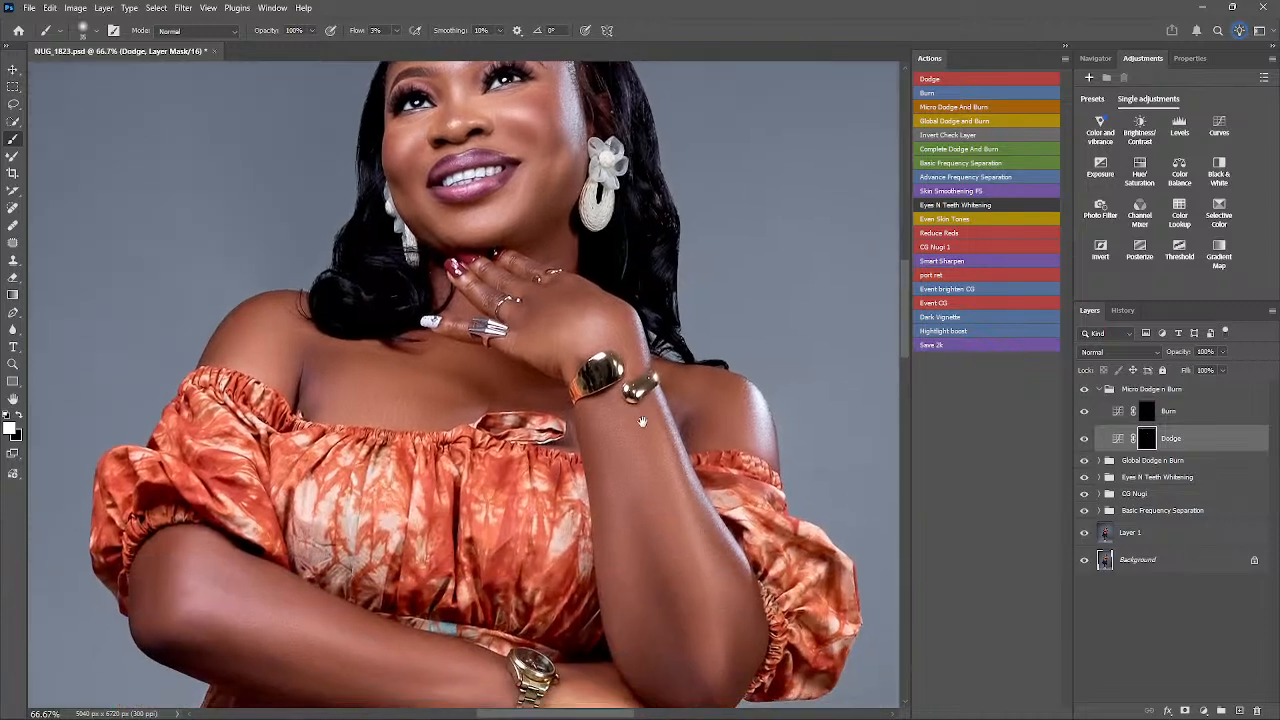
key("ctrl+minus")
key("ctrl+minus")
key("ctrl+minus")
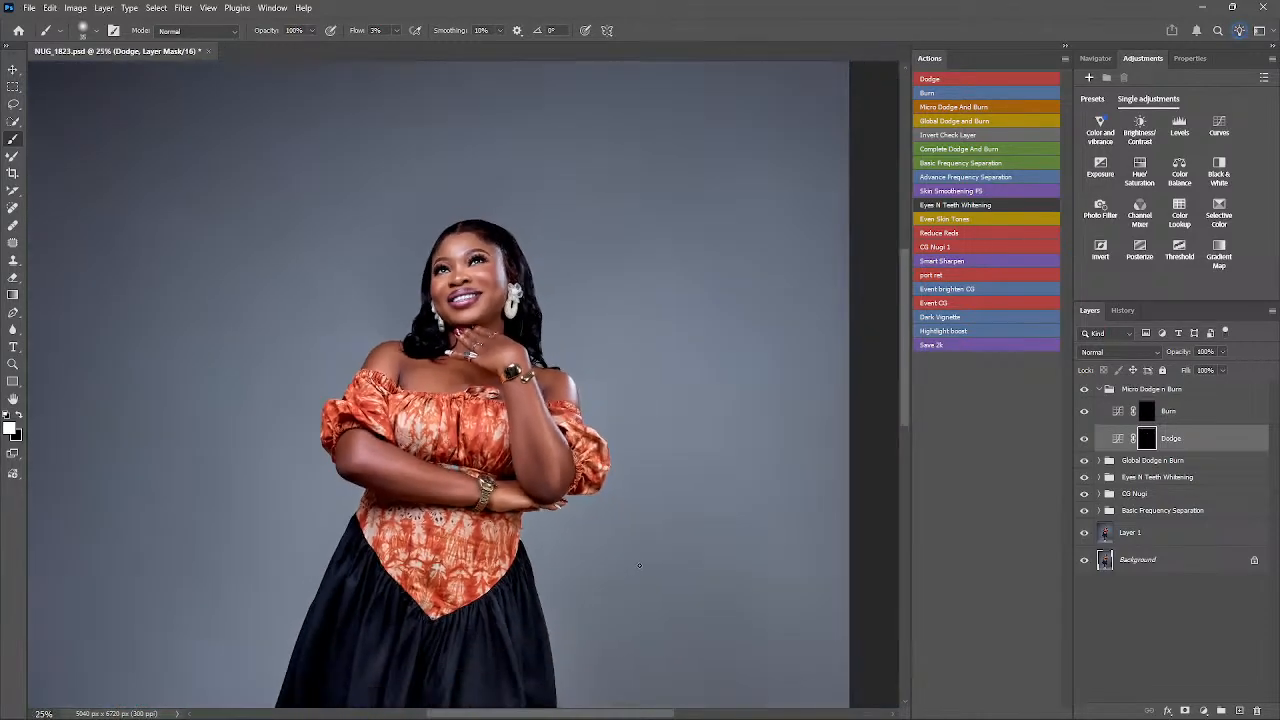
key("ctrl+minus")
key("ctrl+minus")
left_click_drag(649, 564, 683, 472)
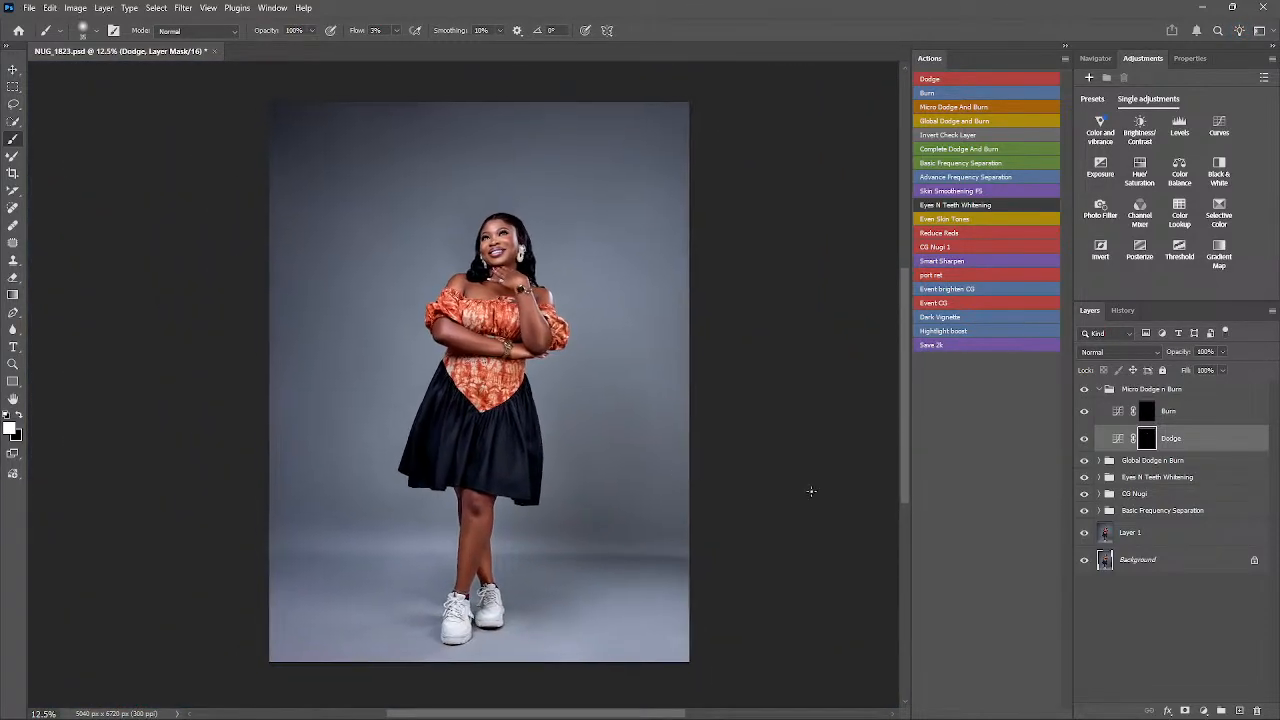
left_click(1097, 390)
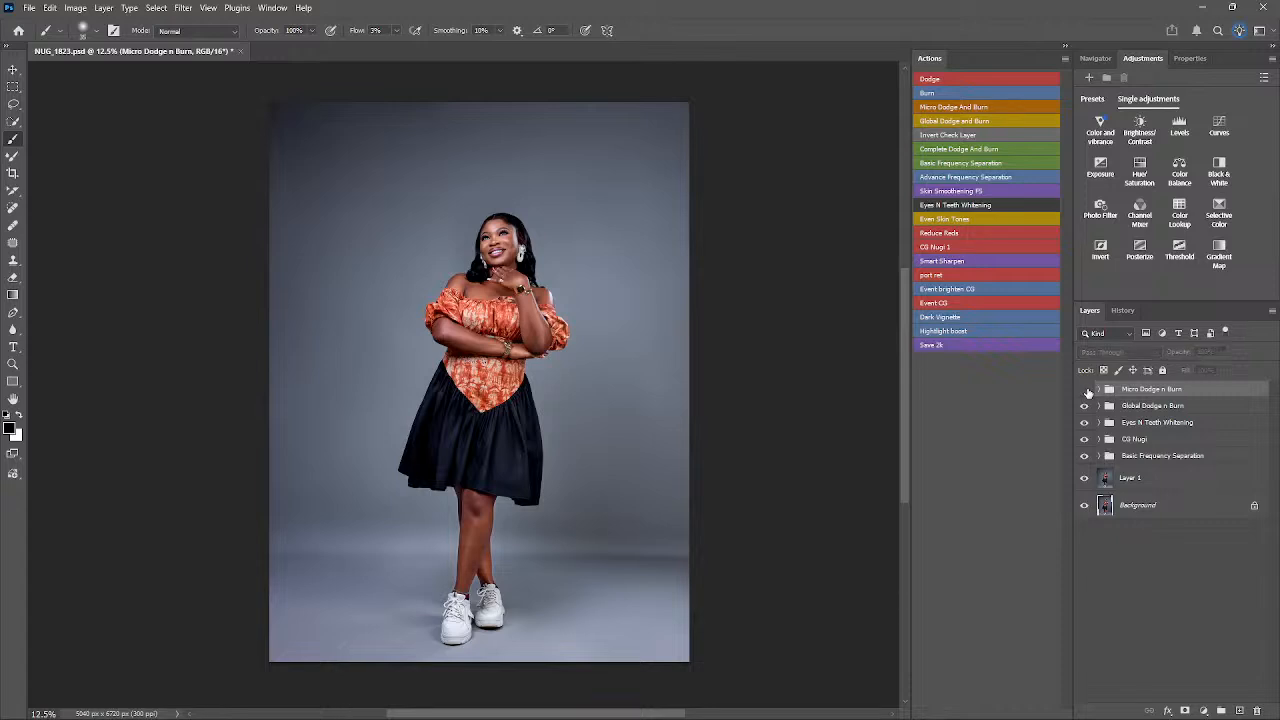
left_click(1085, 391)
left_click(1085, 392)
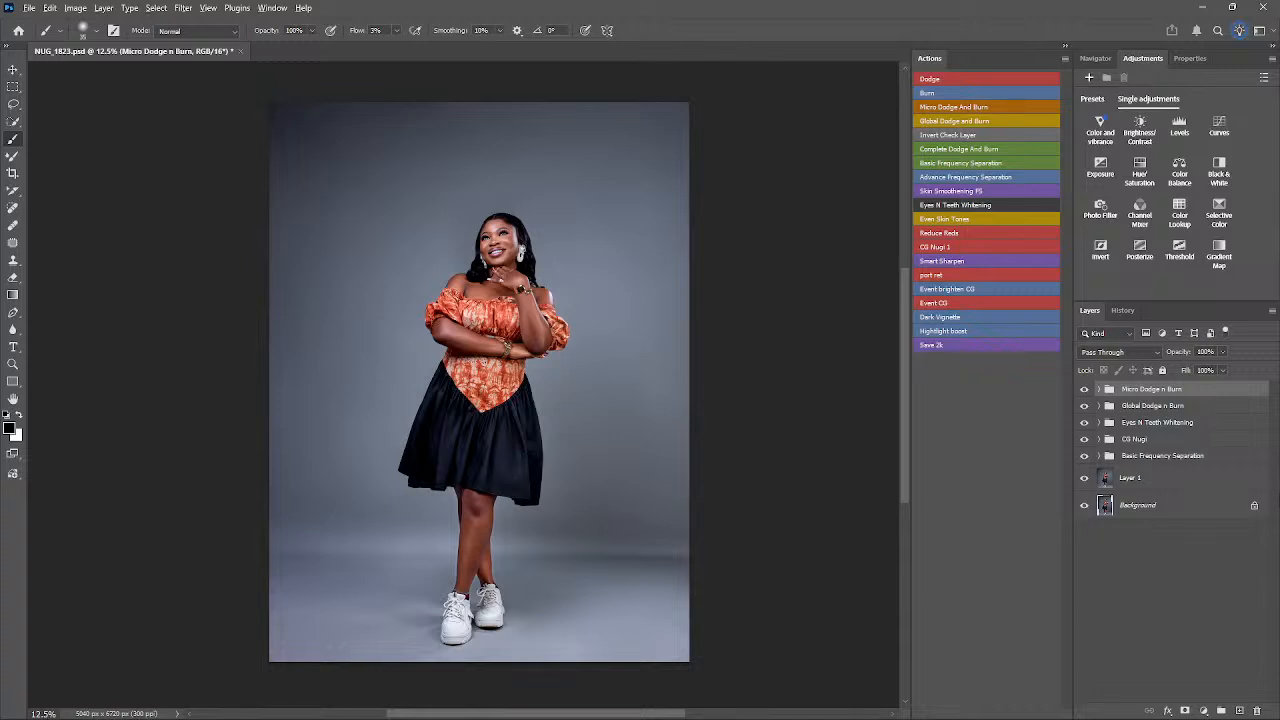
- Show only the Background layer, examine the original floor and legs up close, and restore the visibility of all layers
left_click(1084, 505, "alt")
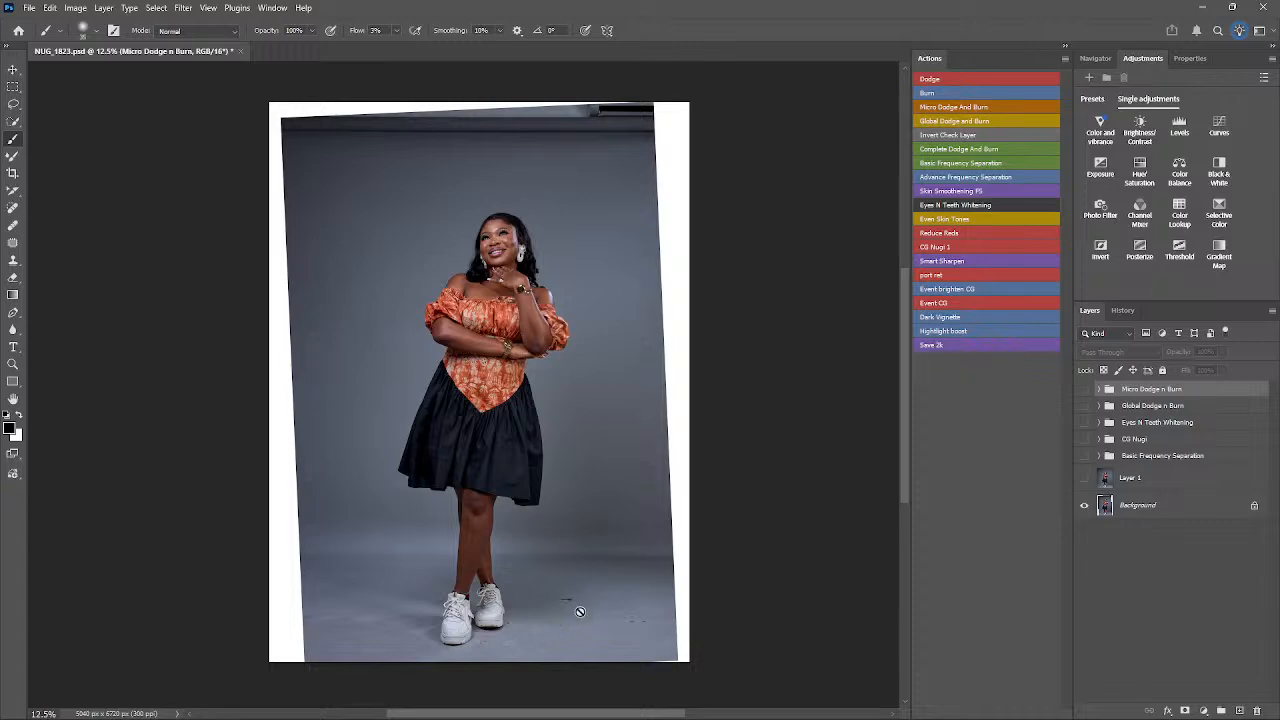
key("z")
left_click_drag(586, 614, 700, 623)
left_click_drag(470, 596, 410, 586)
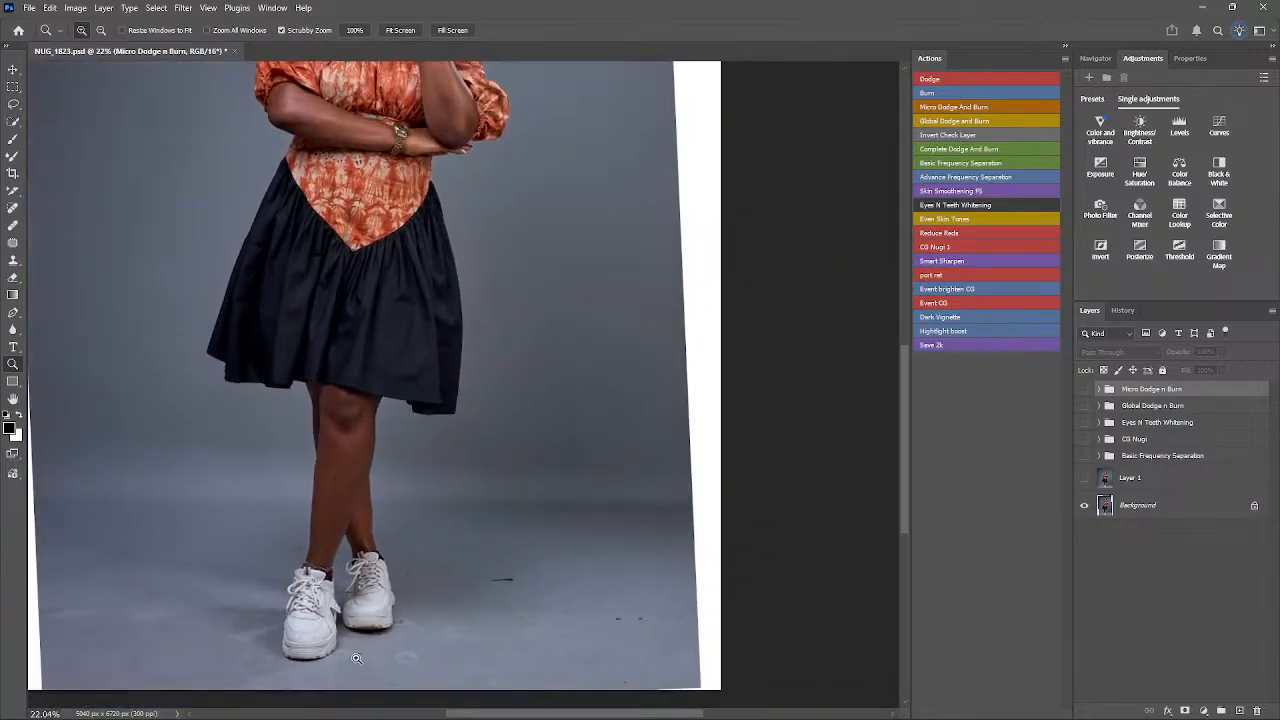
left_click_drag(532, 584, 499, 587)
key("b")
key("z")
left_click_drag(582, 492, 557, 493)
key("b")
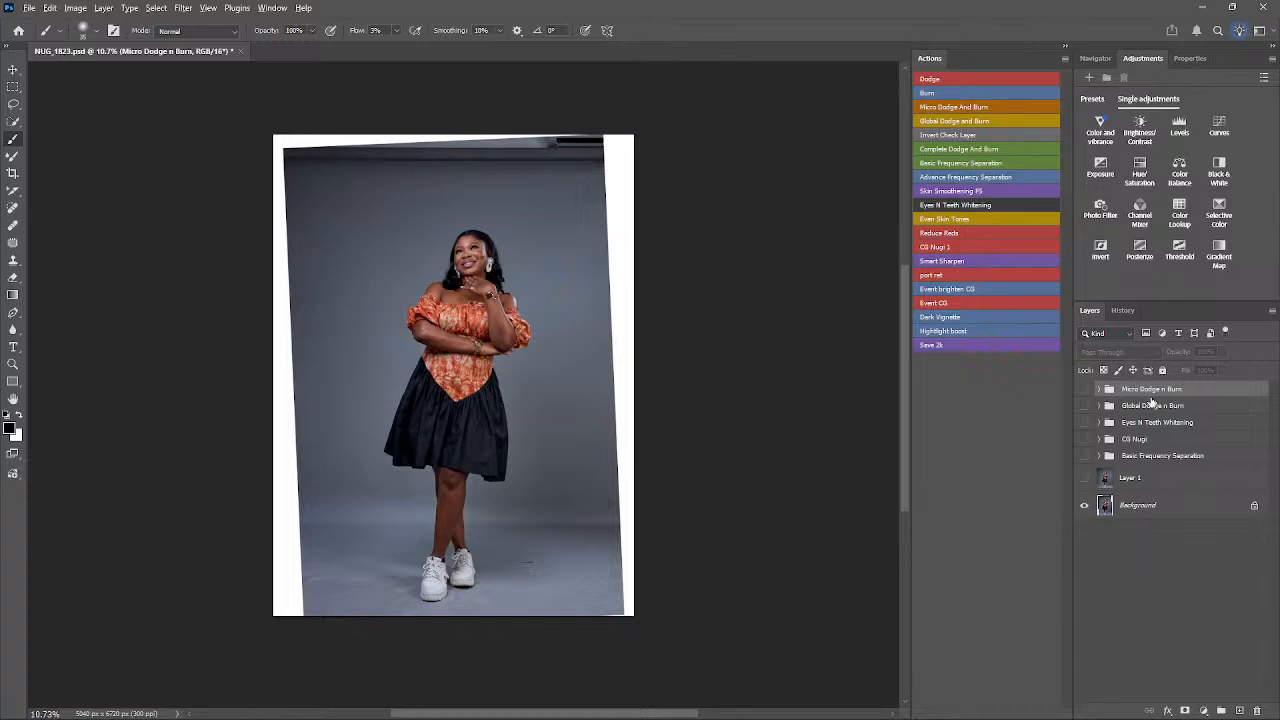
left_click(1084, 505, "alt")
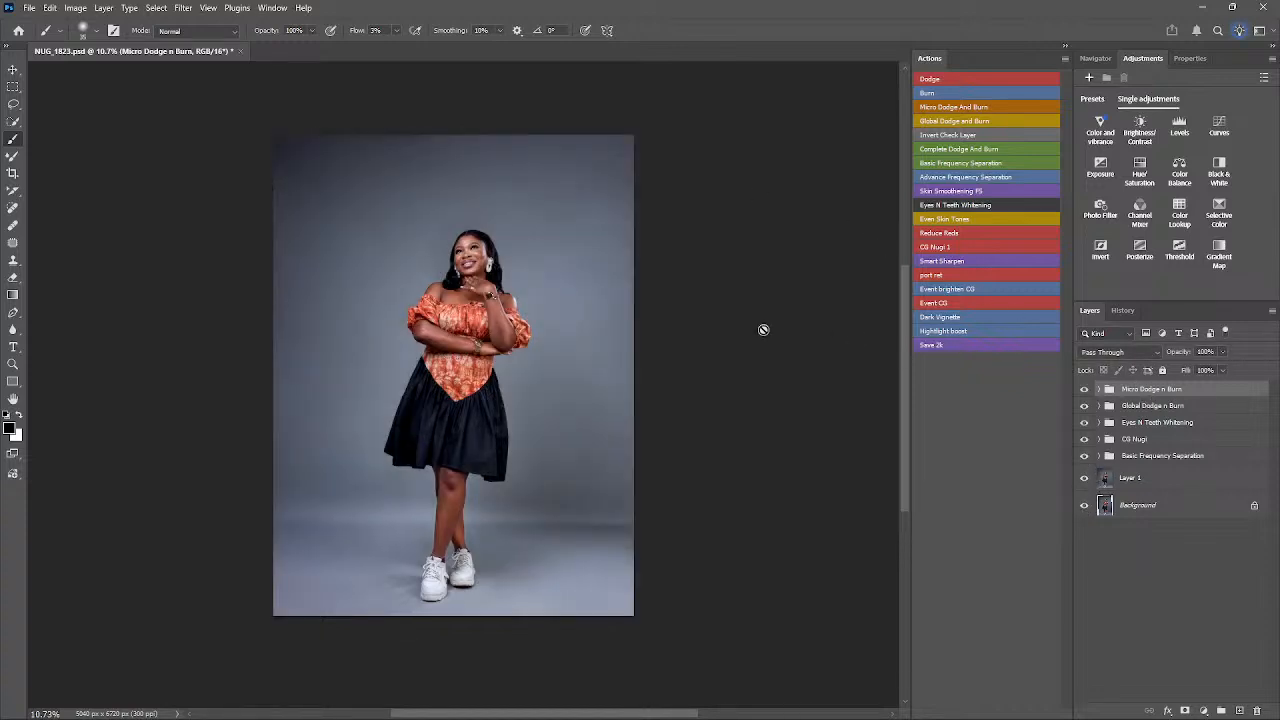
- Toggle the Micro Dodge n Burn group's visibility several times to compare its effect on the face up close
left_click(1099, 390)
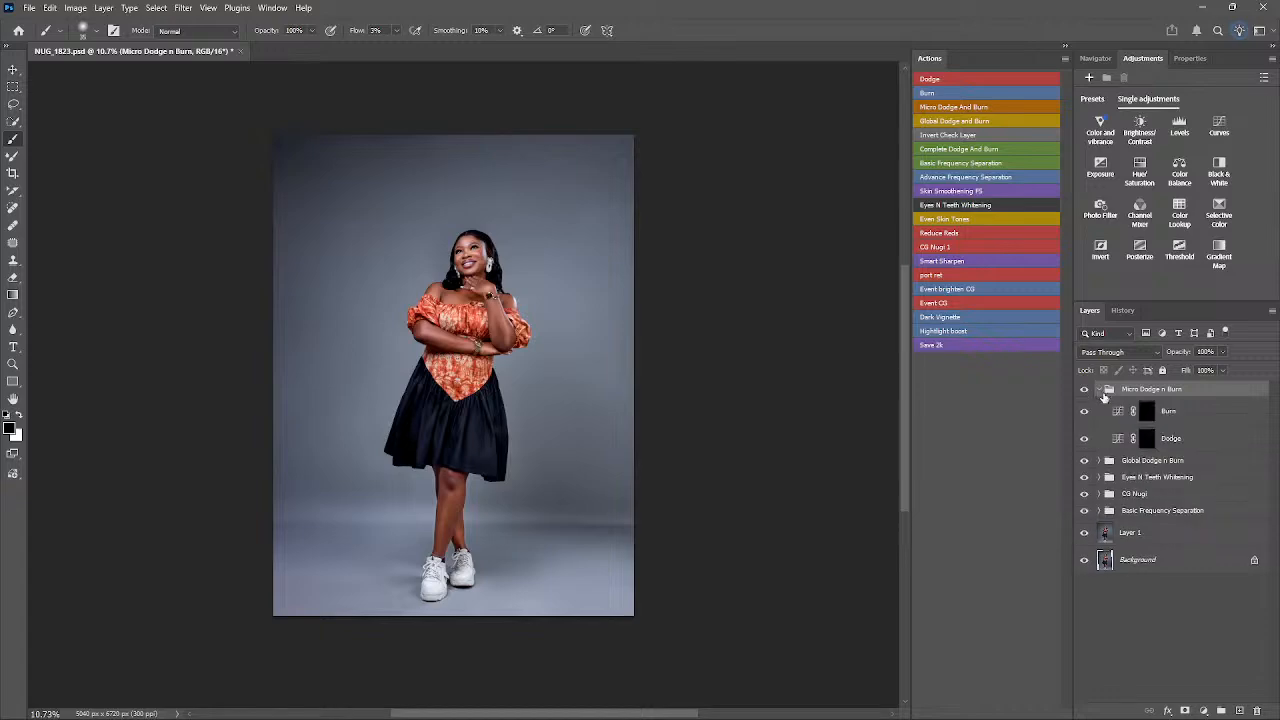
left_click(1099, 390)
key("z")
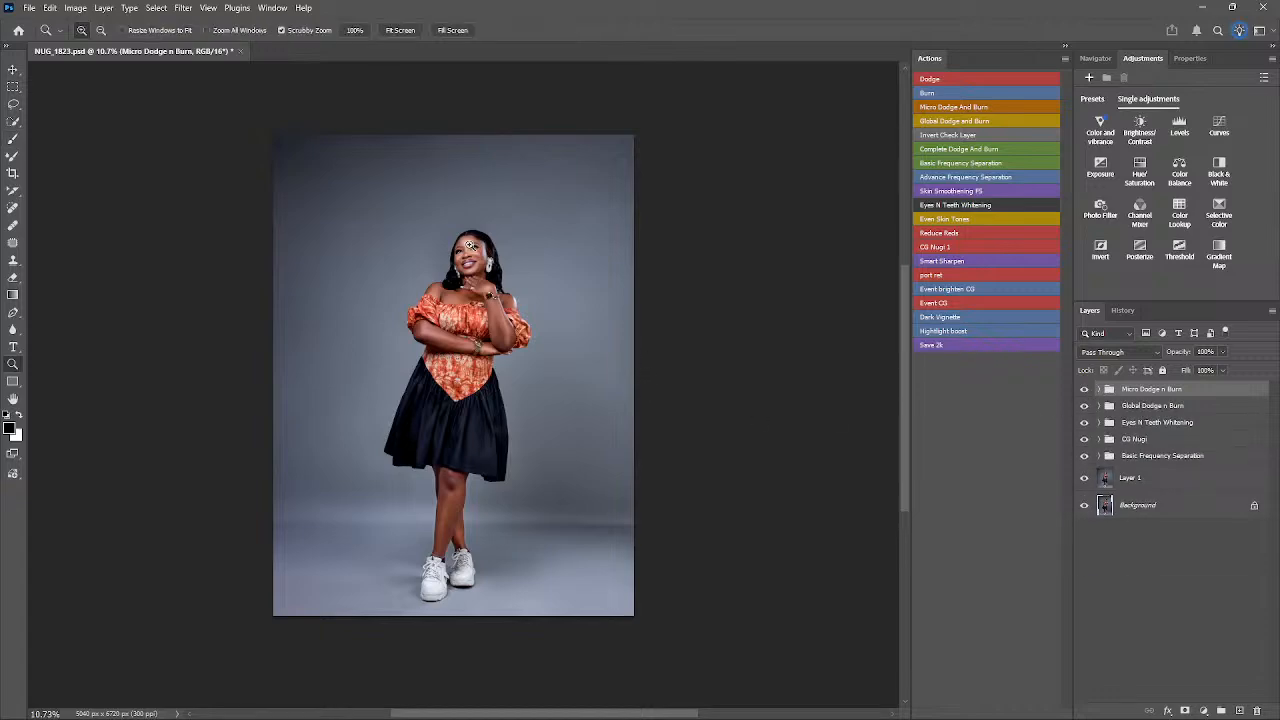
left_click_drag(471, 245, 572, 269)
key("b")
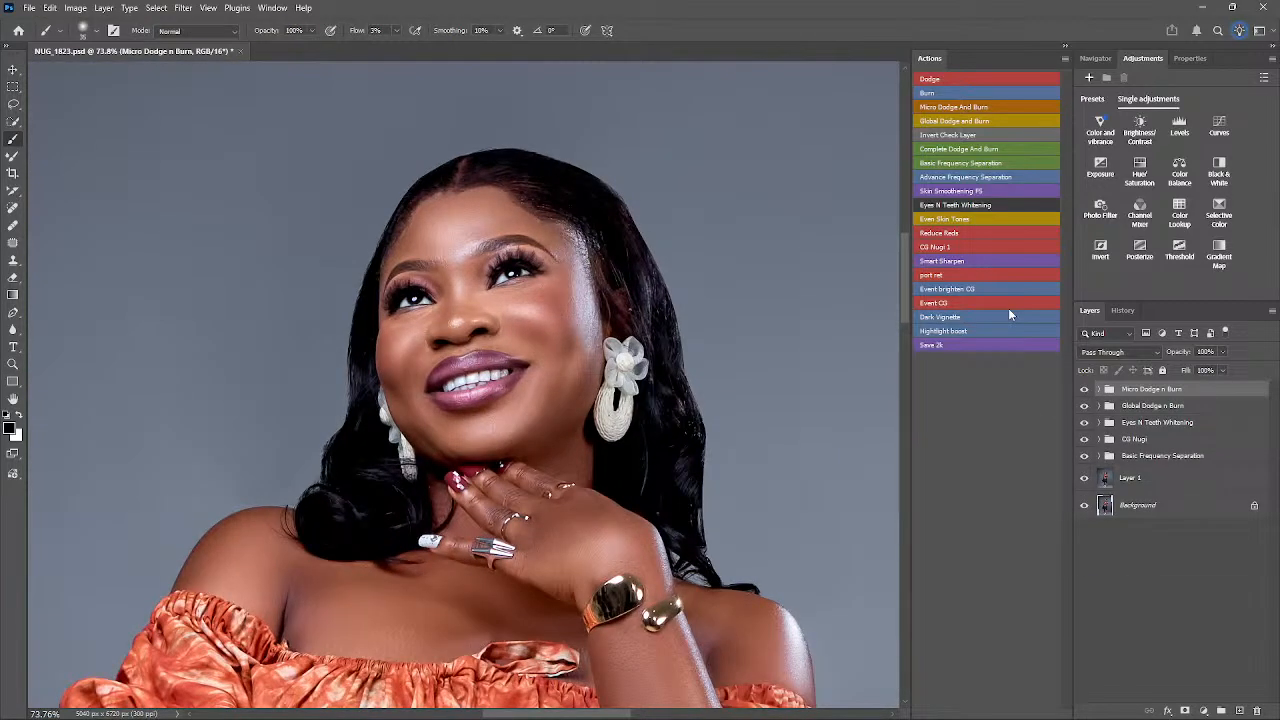
left_click(1084, 389)
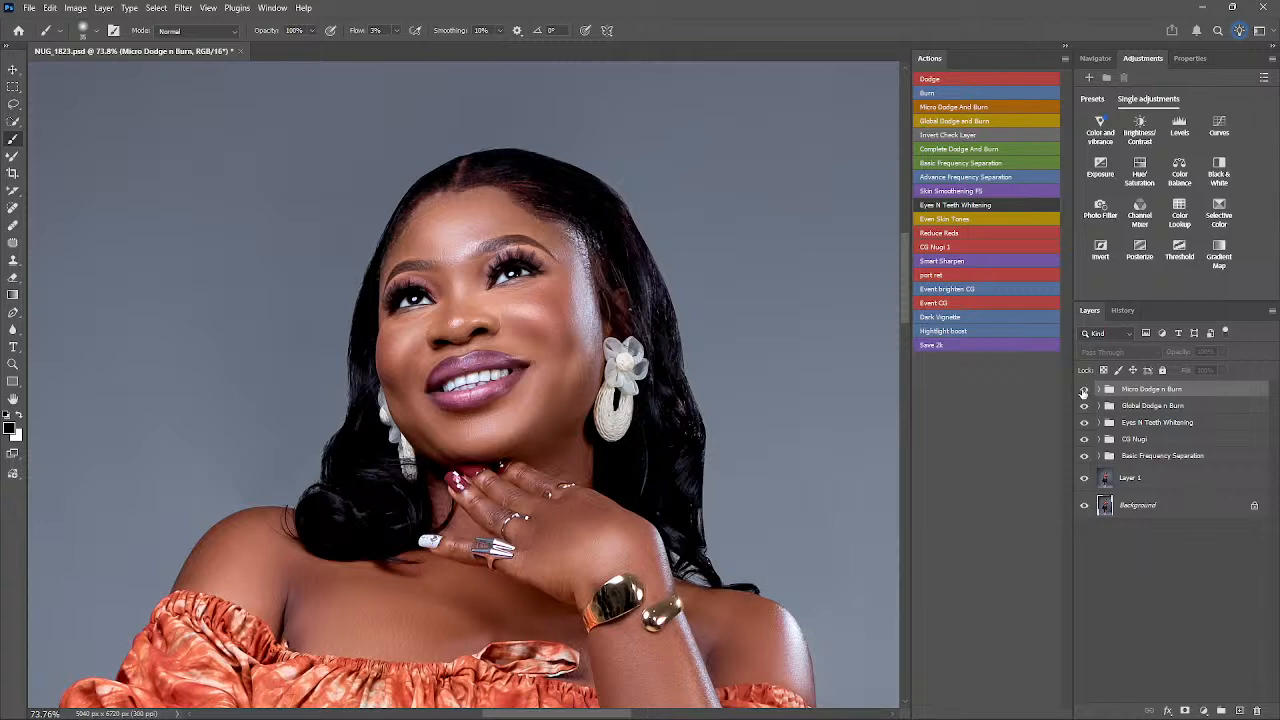
left_click(1084, 390)
left_click(1083, 390)
left_click(1083, 392)
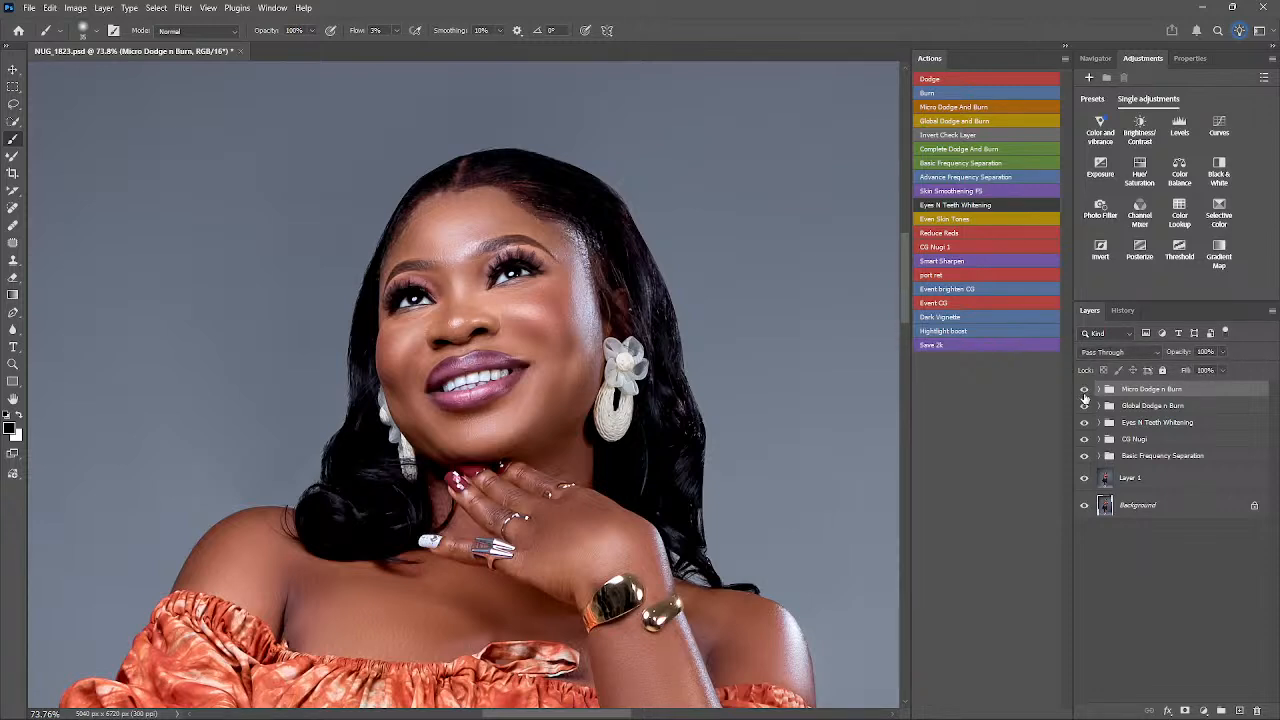
left_click(1084, 392)
left_click(1084, 392)
- Return to the full-length portrait and save NUG_1823.psd
key("z")
left_click_drag(653, 405, 440, 400)
key("b")
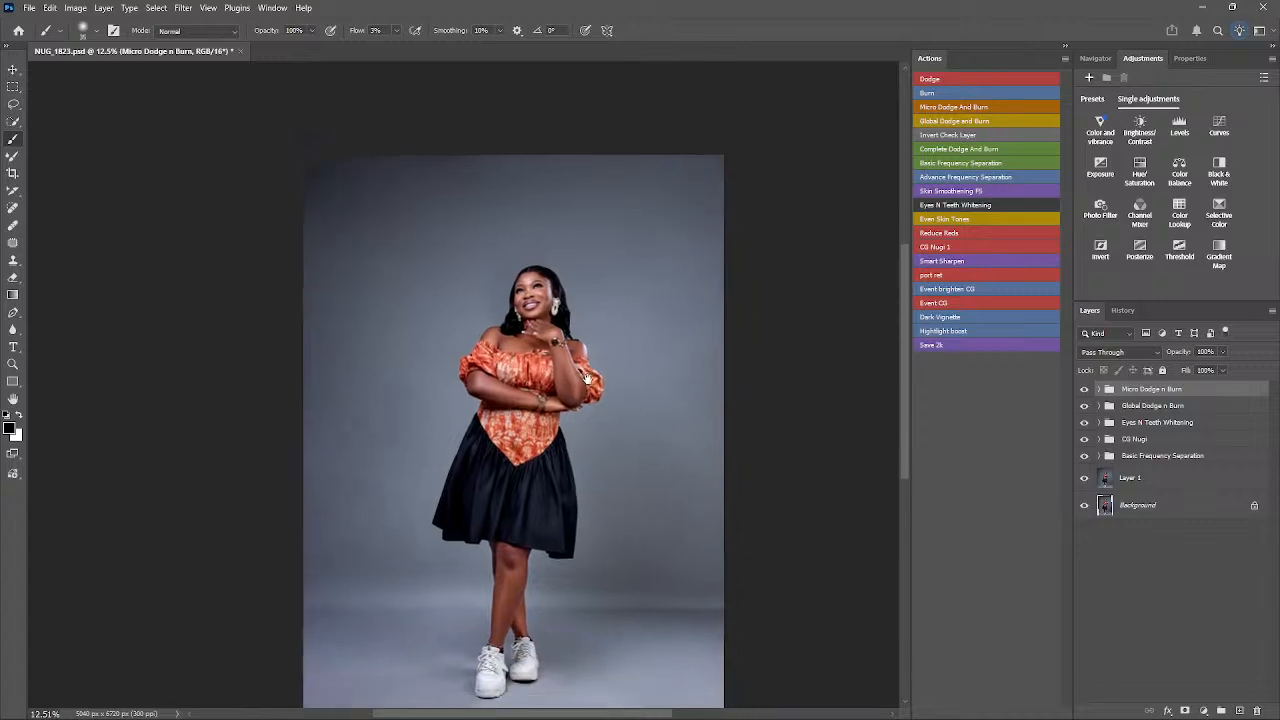
left_click_drag(587, 380, 585, 349)
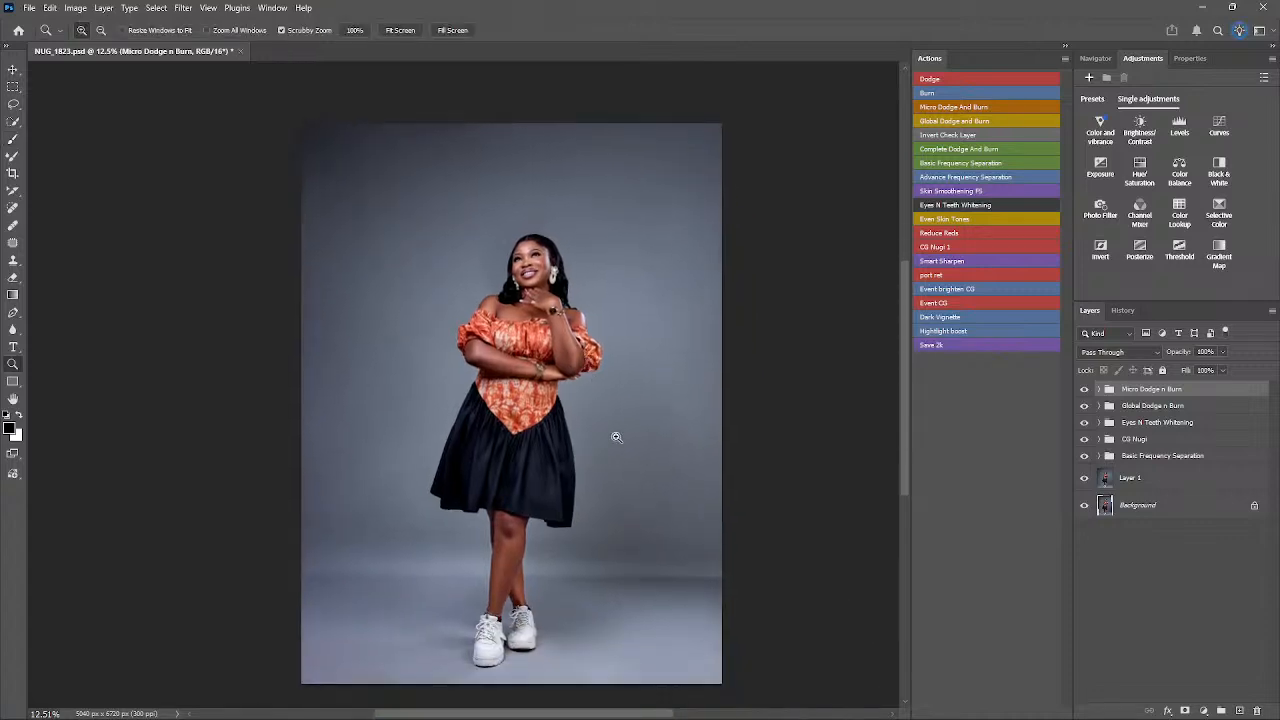
key("z")
key("ctrl+s")
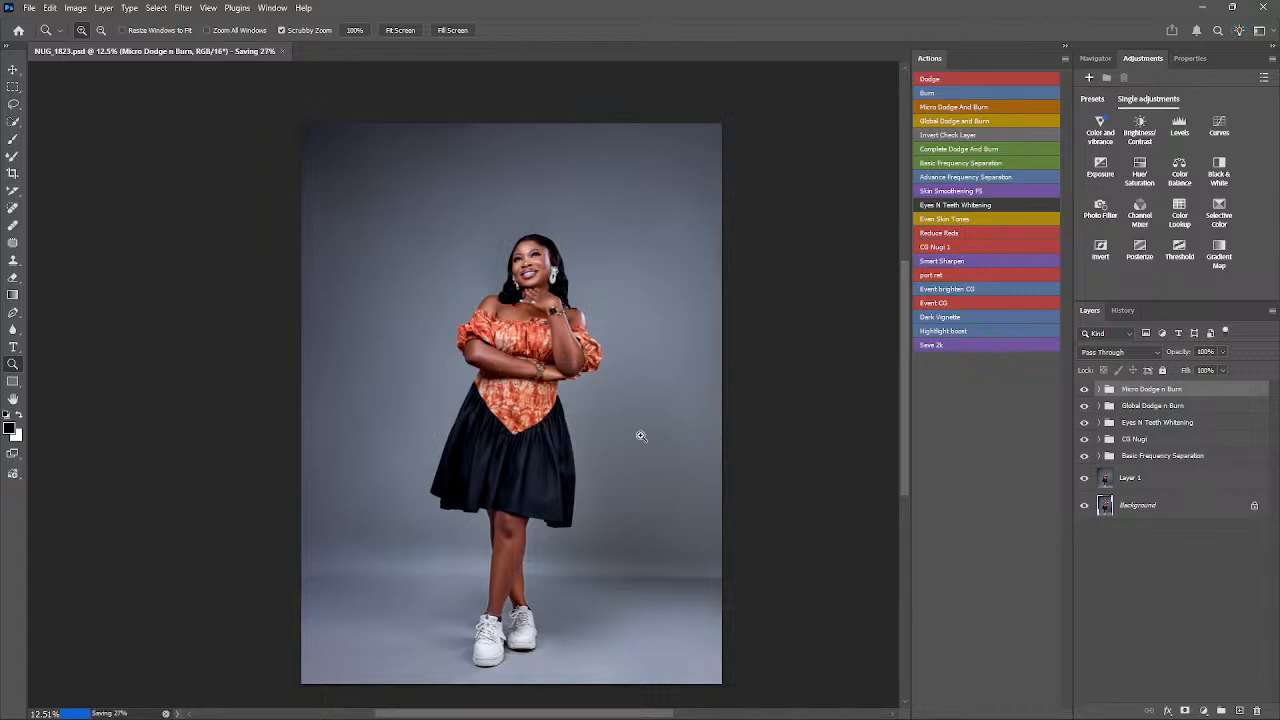
- Switch to File Explorer and open the 47 kinz grunge folder in Backgrounds & Wallp[aper, 259 bkg, on Local Disk (E:)
key("alt+Tab")
key("alt+Tab")
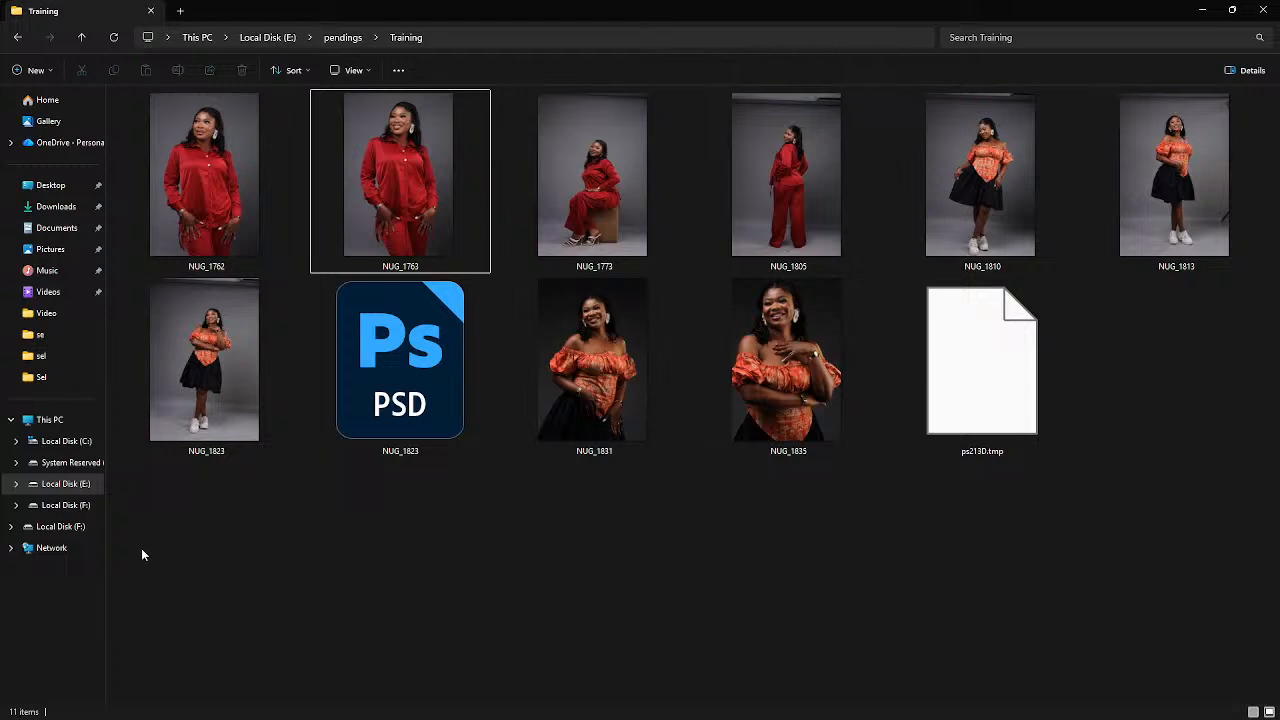
left_click(65, 484)
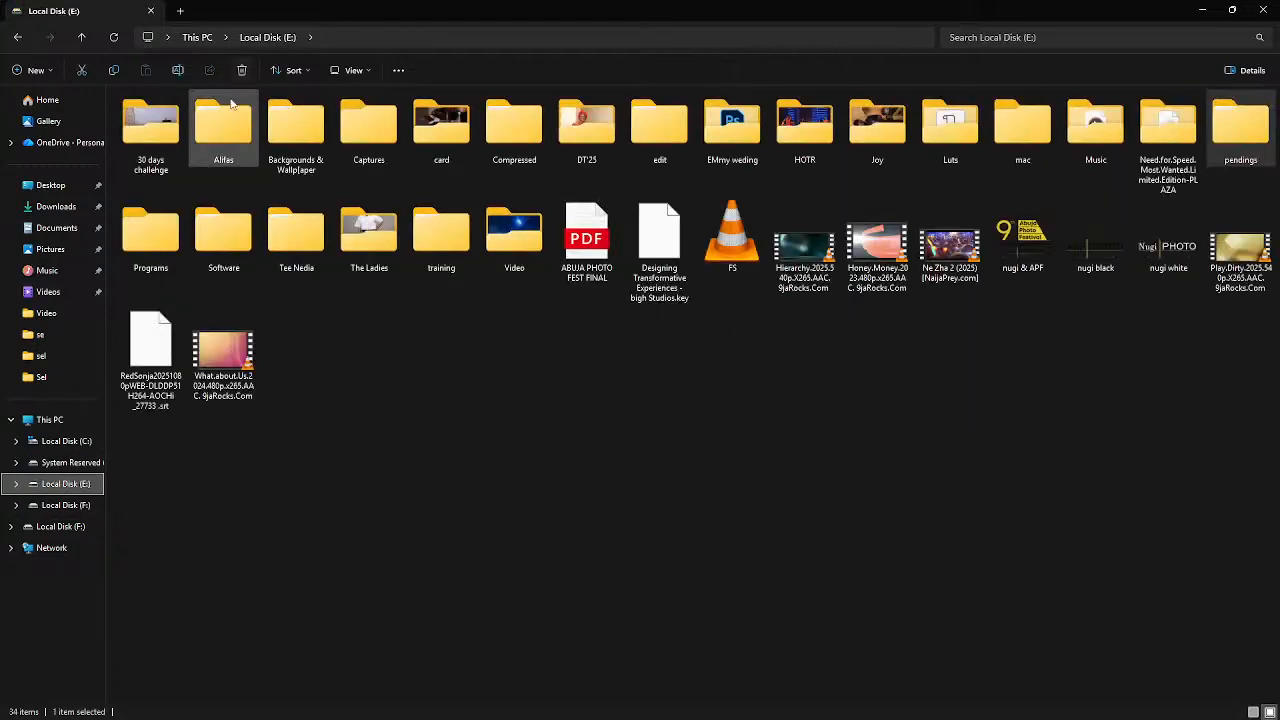
double_click(290, 137)
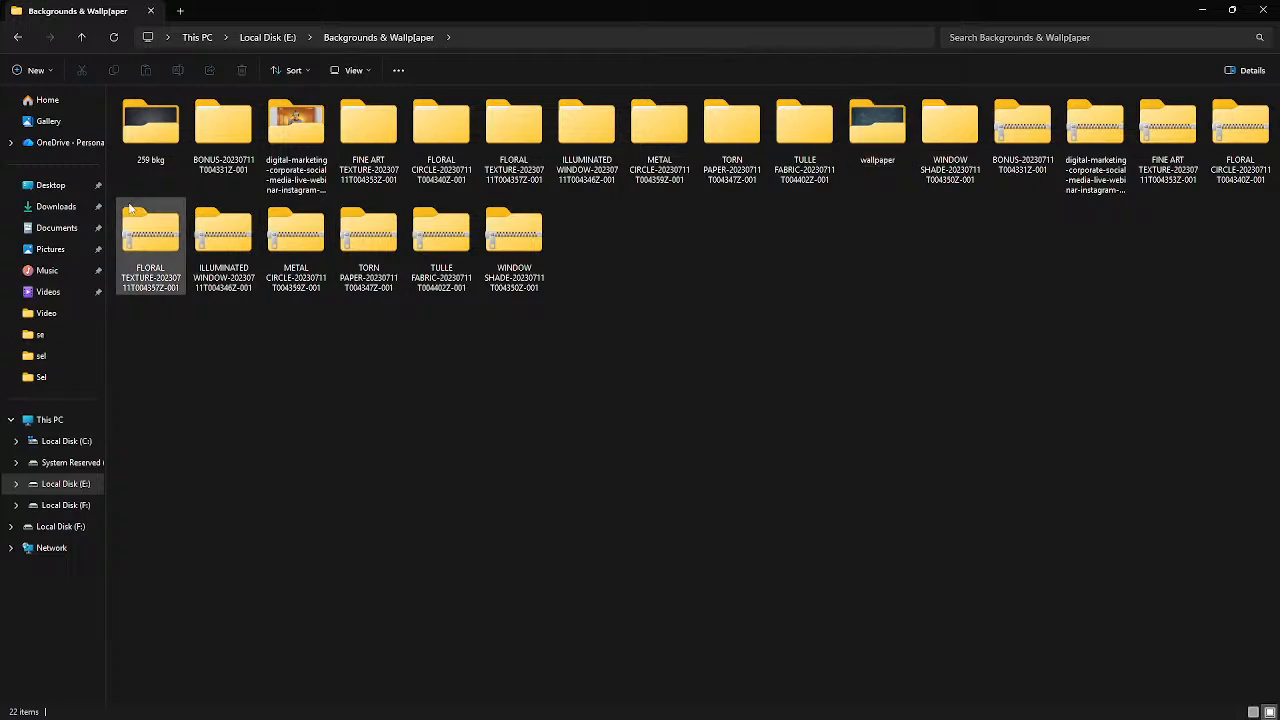
double_click(140, 140)
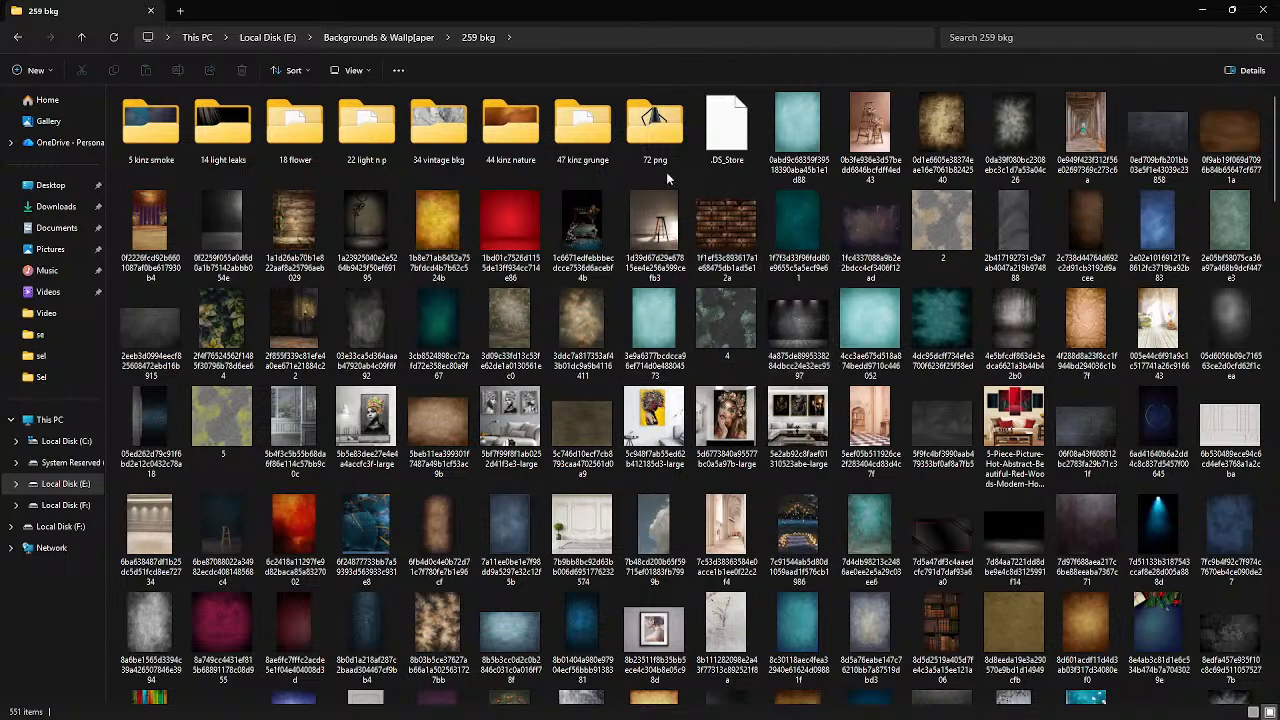
double_click(601, 130)
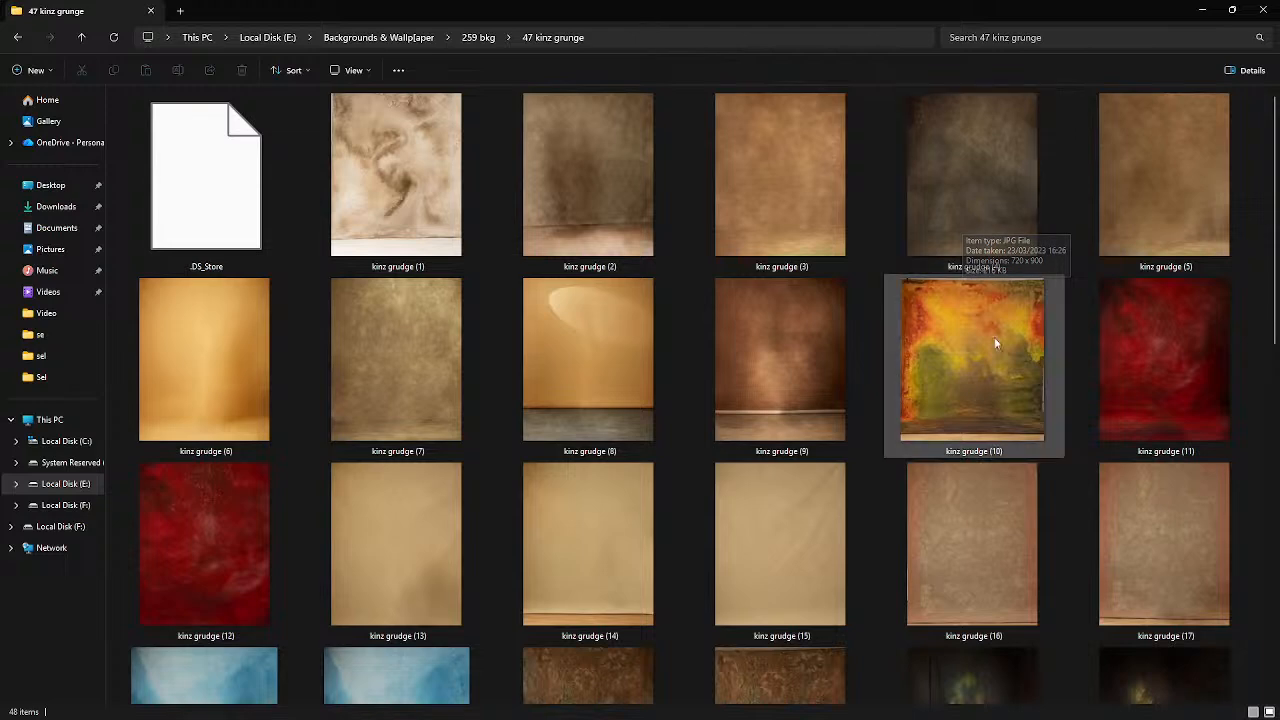
- Browse the backdrop textures and place kinz grudge (4) into NUG_1823.psd in Photoshop
scroll(948, 341, "down", 5)
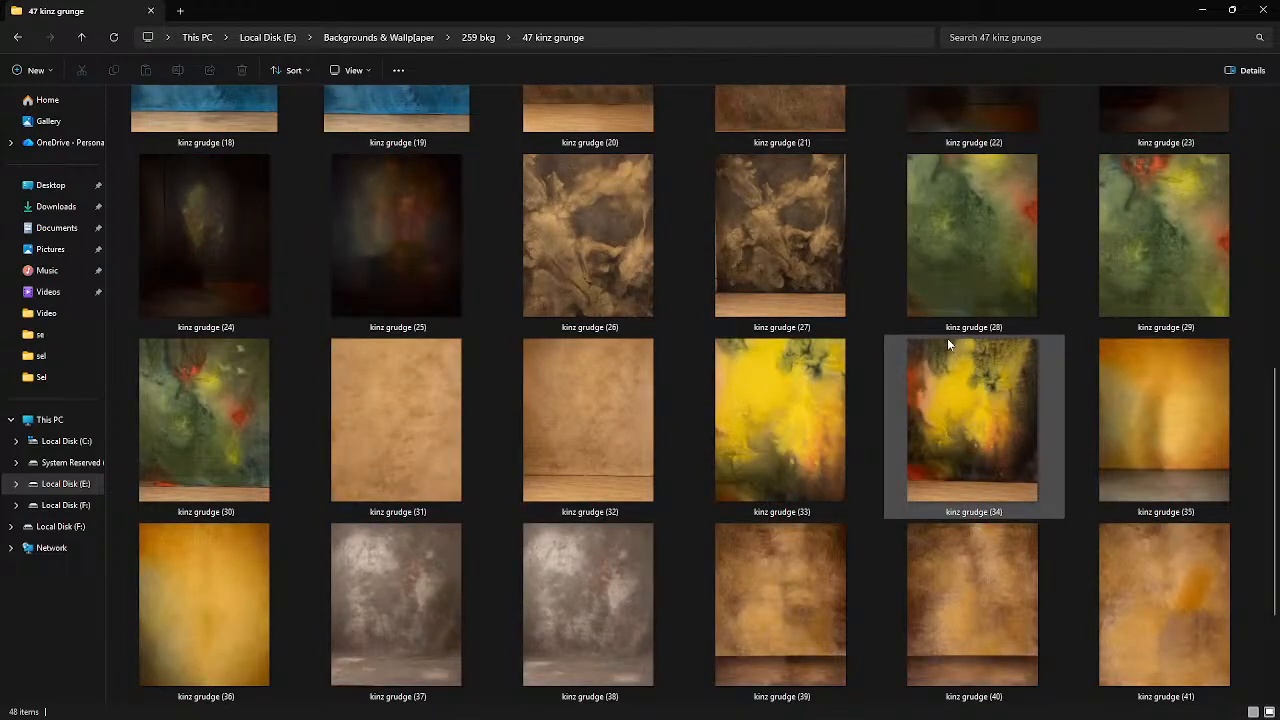
scroll(947, 338, "down", 2)
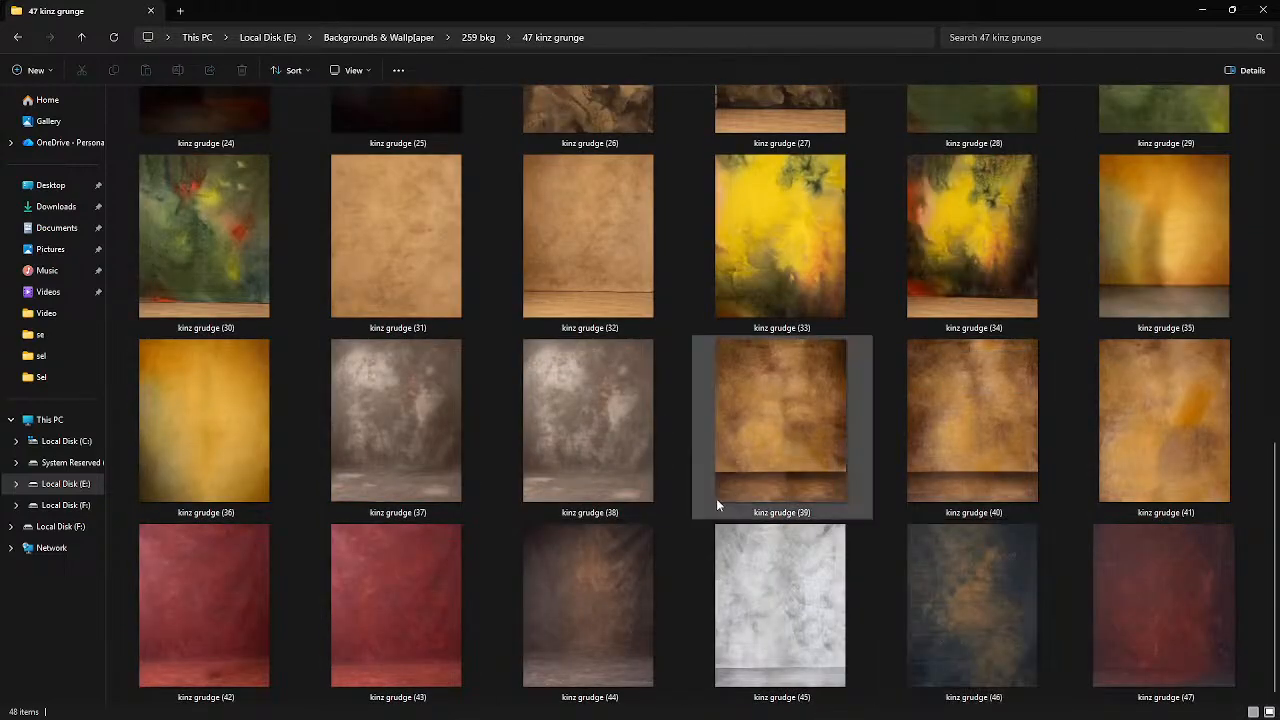
scroll(834, 470, "up", 5)
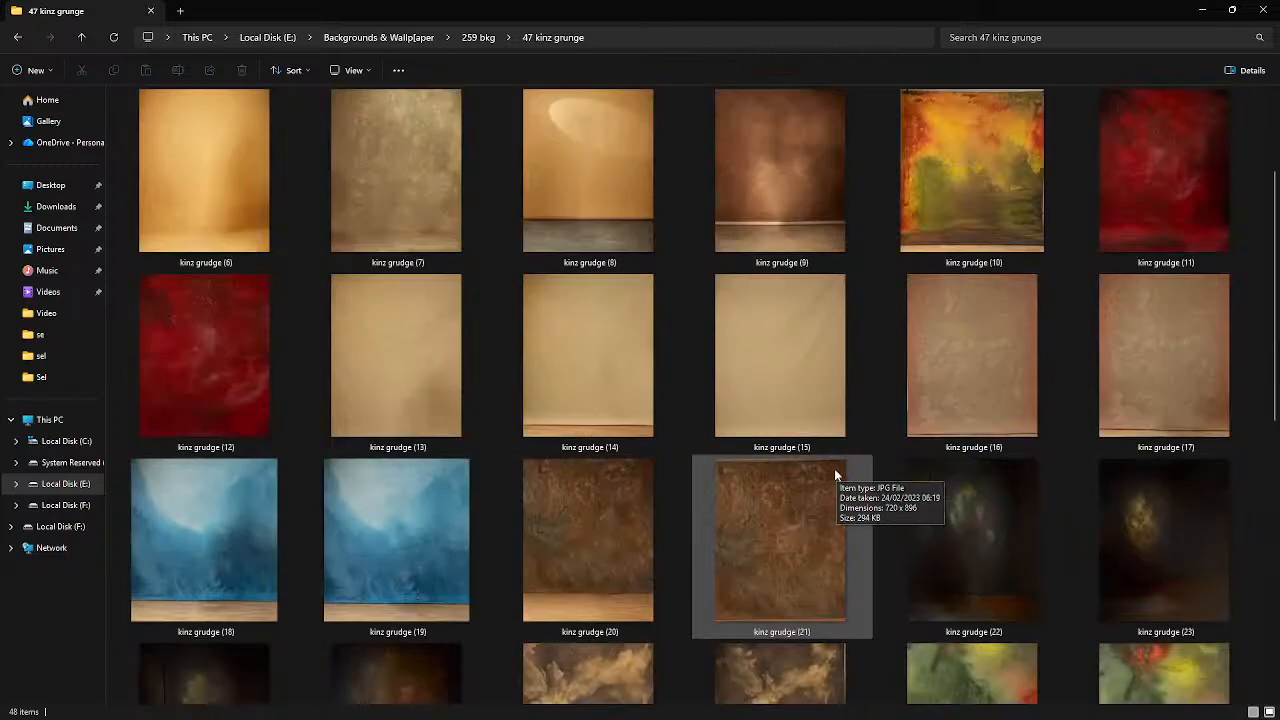
scroll(836, 470, "down", 2)
scroll(840, 458, "up", 4)
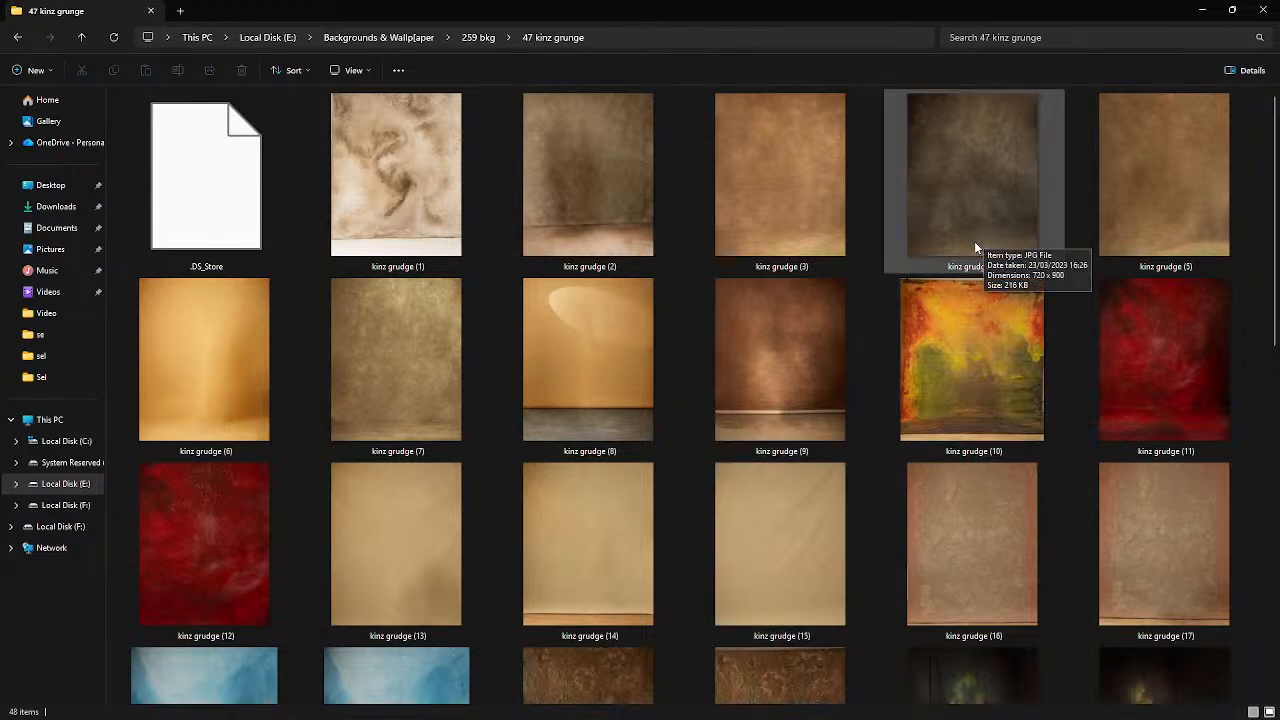
left_click_drag(979, 225, 502, 371)
key("alt+Tab")
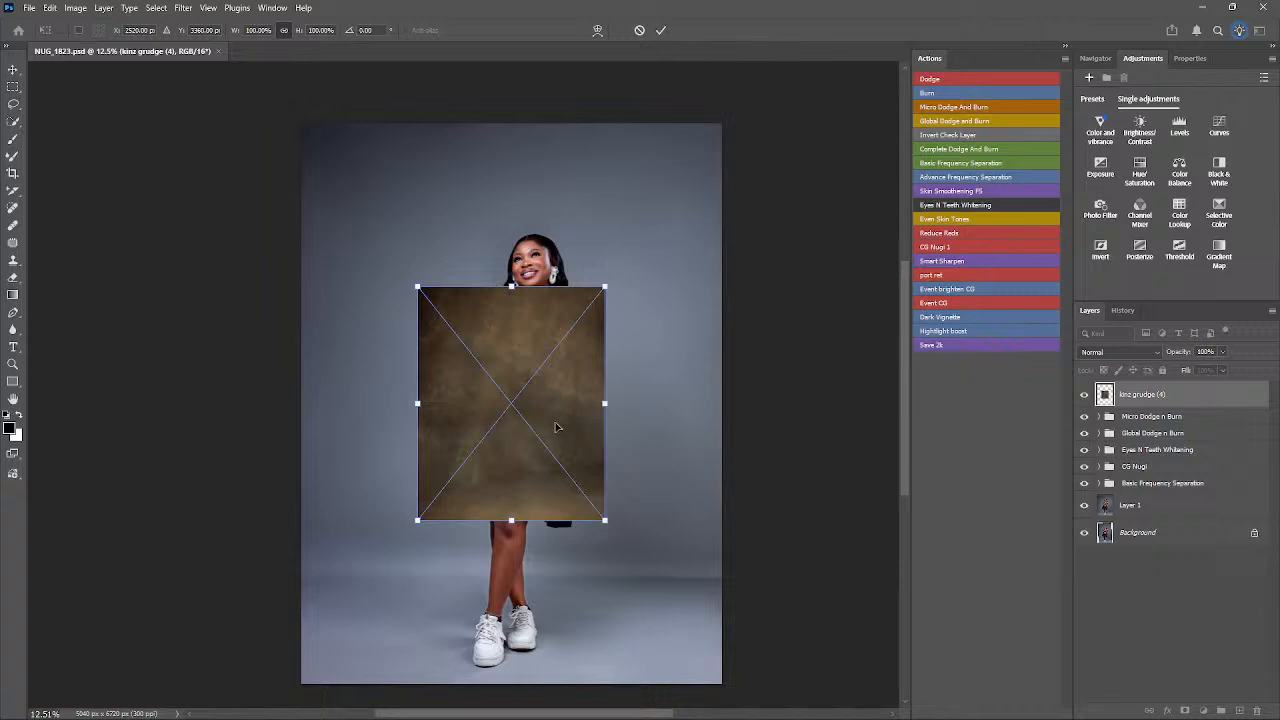
- Scale the placed texture proportionally to about 302%, position it to cover the whole canvas, and commit the placement
left_click_drag(605, 403, 890, 453)
left_click_drag(733, 440, 573, 440)
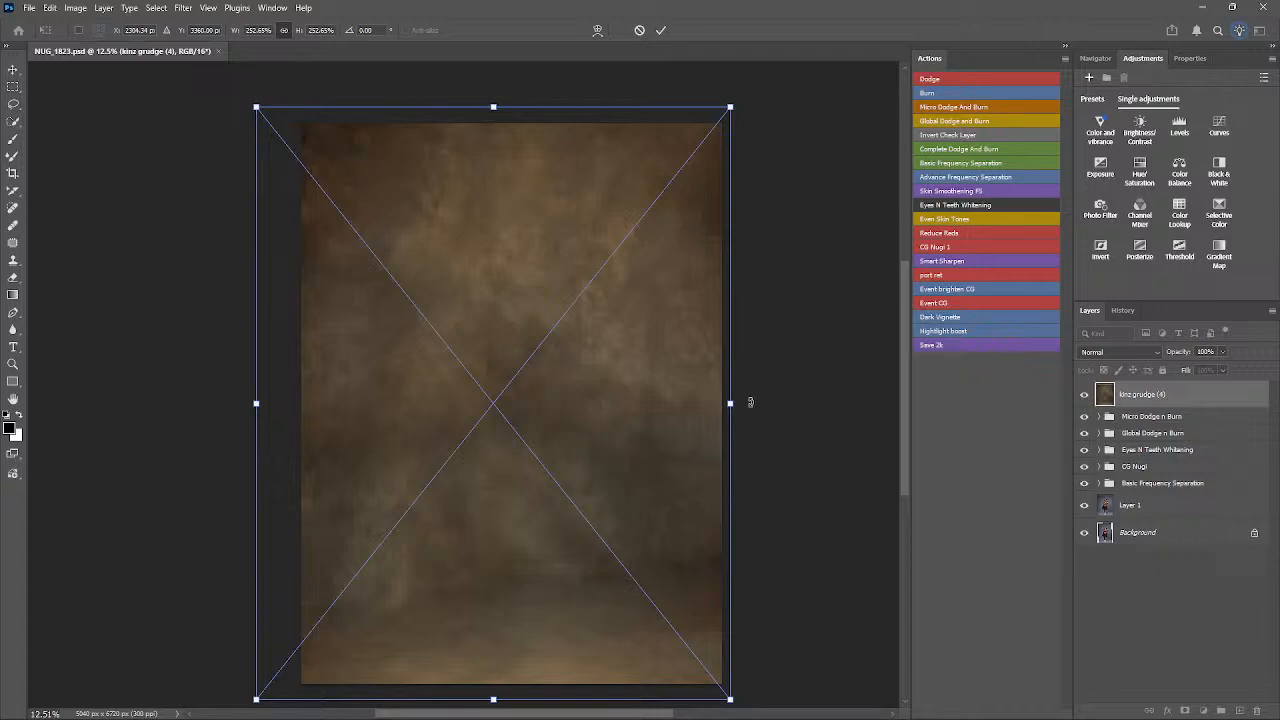
left_click_drag(734, 403, 832, 405)
left_click_drag(600, 423, 557, 371)
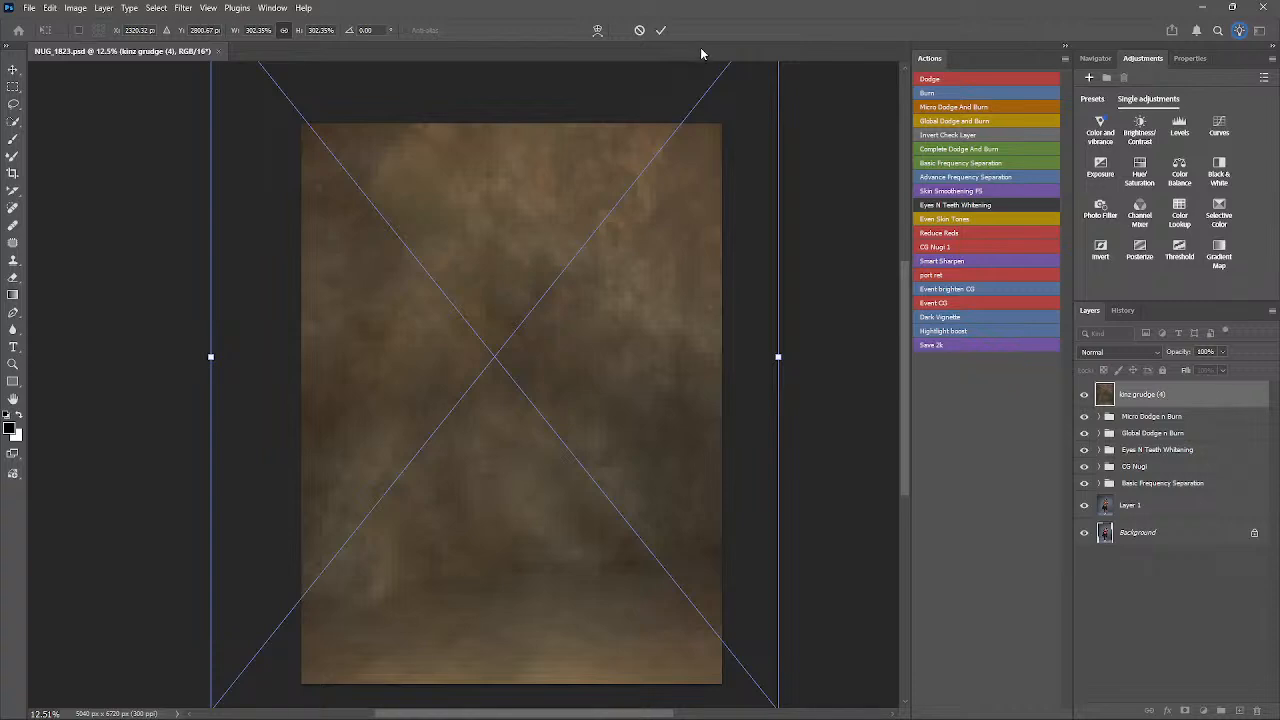
left_click(658, 31)
- Compare the Multiply, Screen and Overlay blend modes on the kinz grudge (4) layer and leave it on Multiply
left_click(1136, 352)
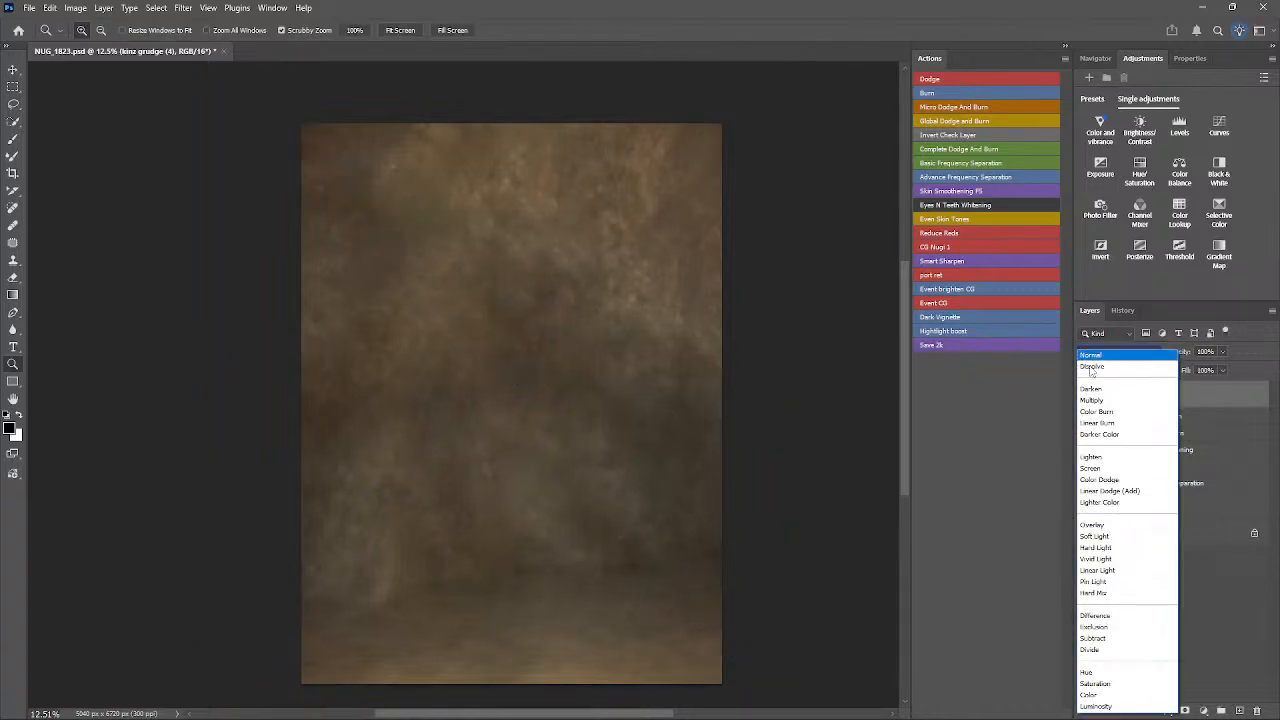
left_click(1028, 414)
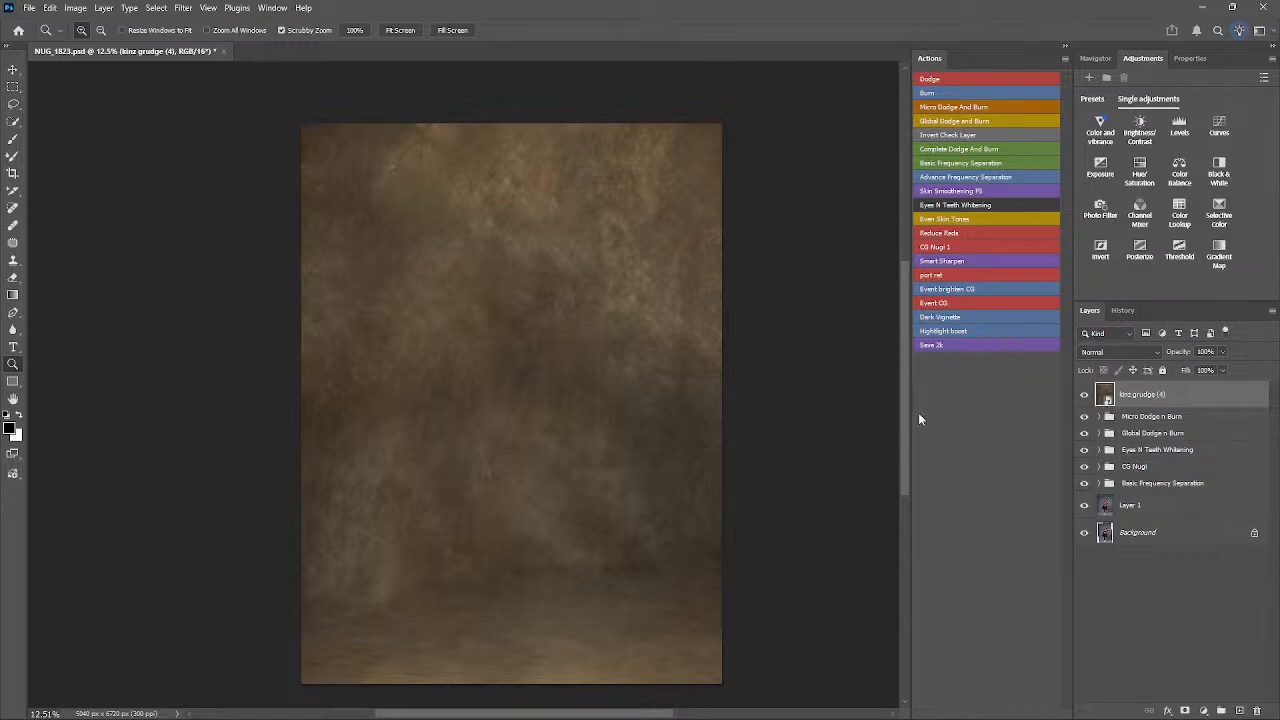
left_click(1137, 352)
left_click(1101, 400)
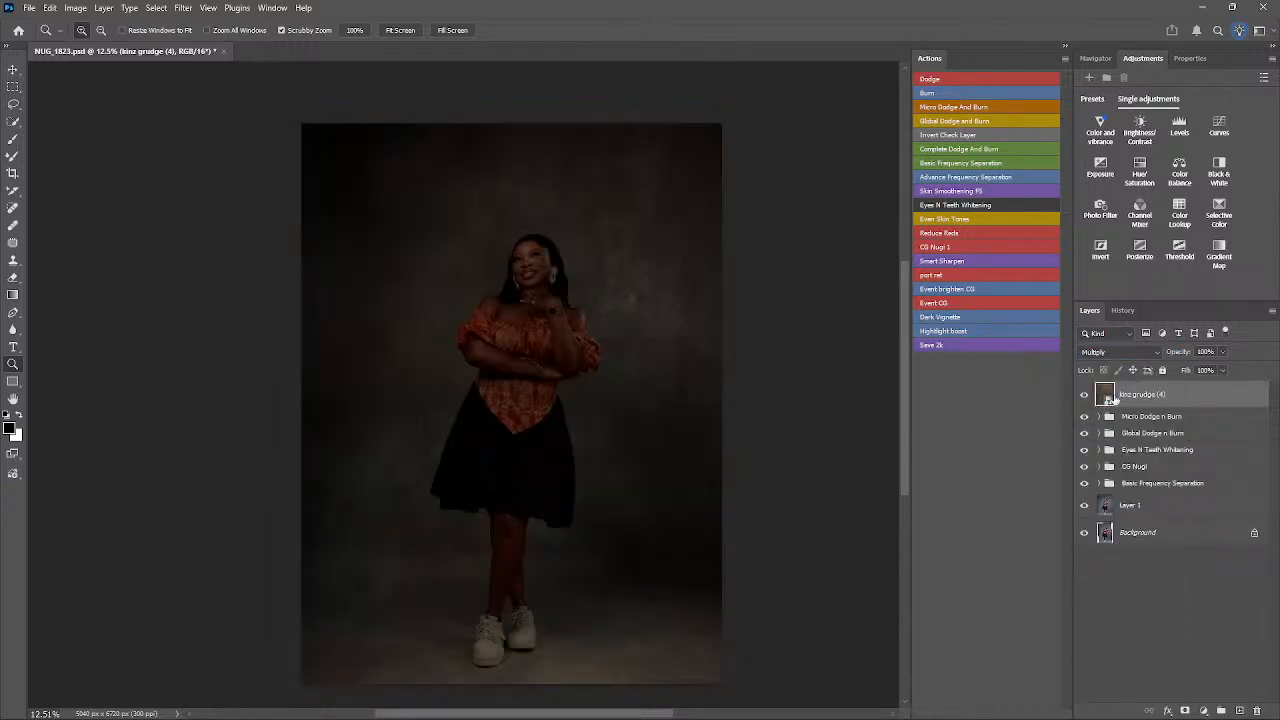
left_click(1133, 351)
left_click(1113, 470)
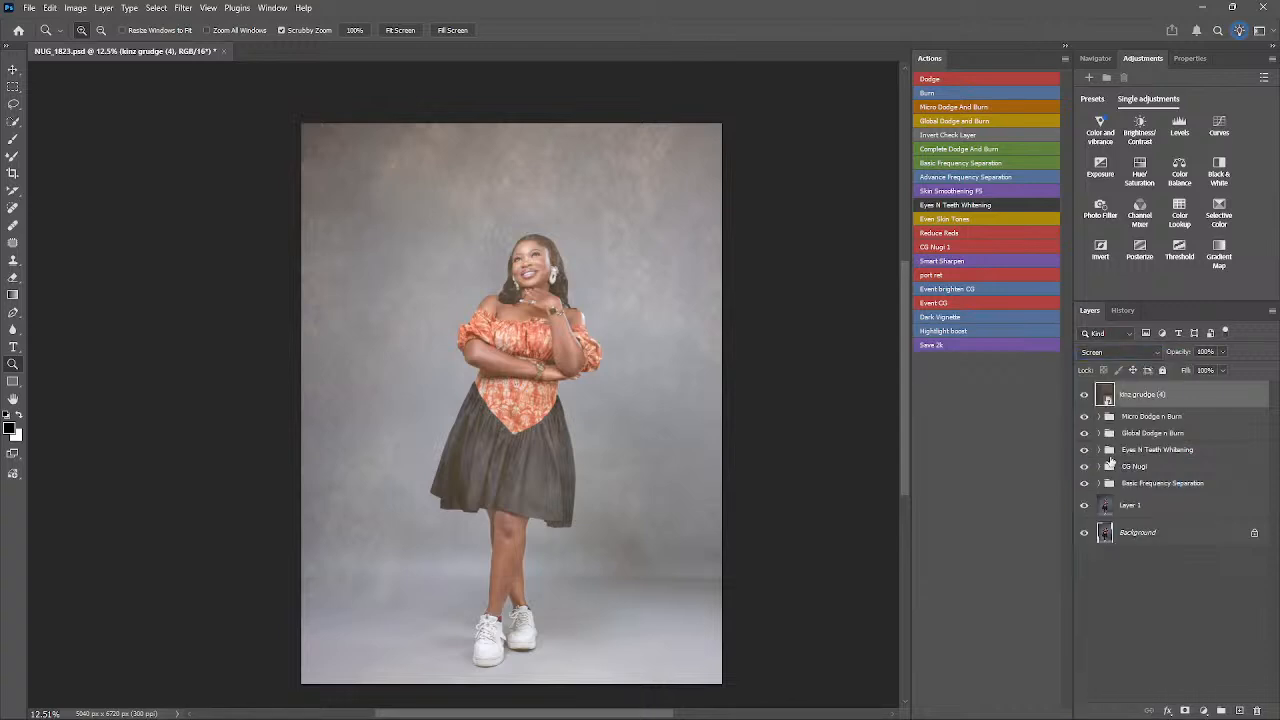
left_click(1137, 353)
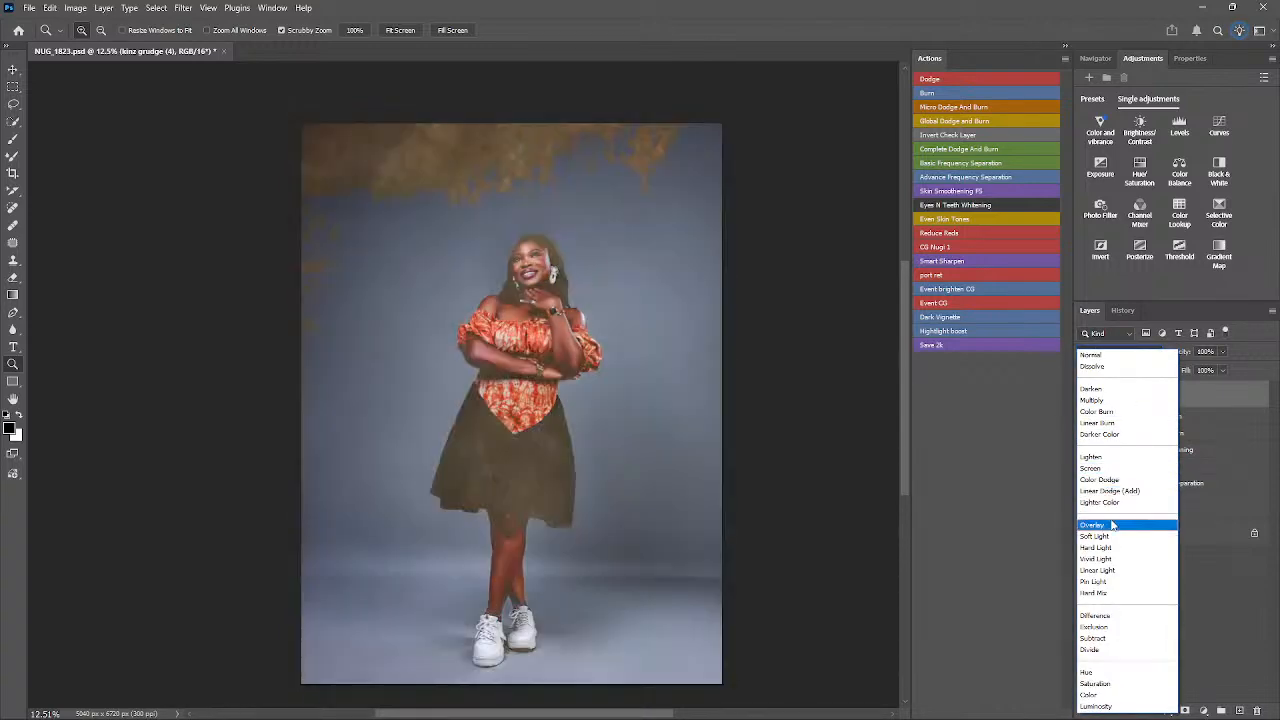
left_click(1112, 525)
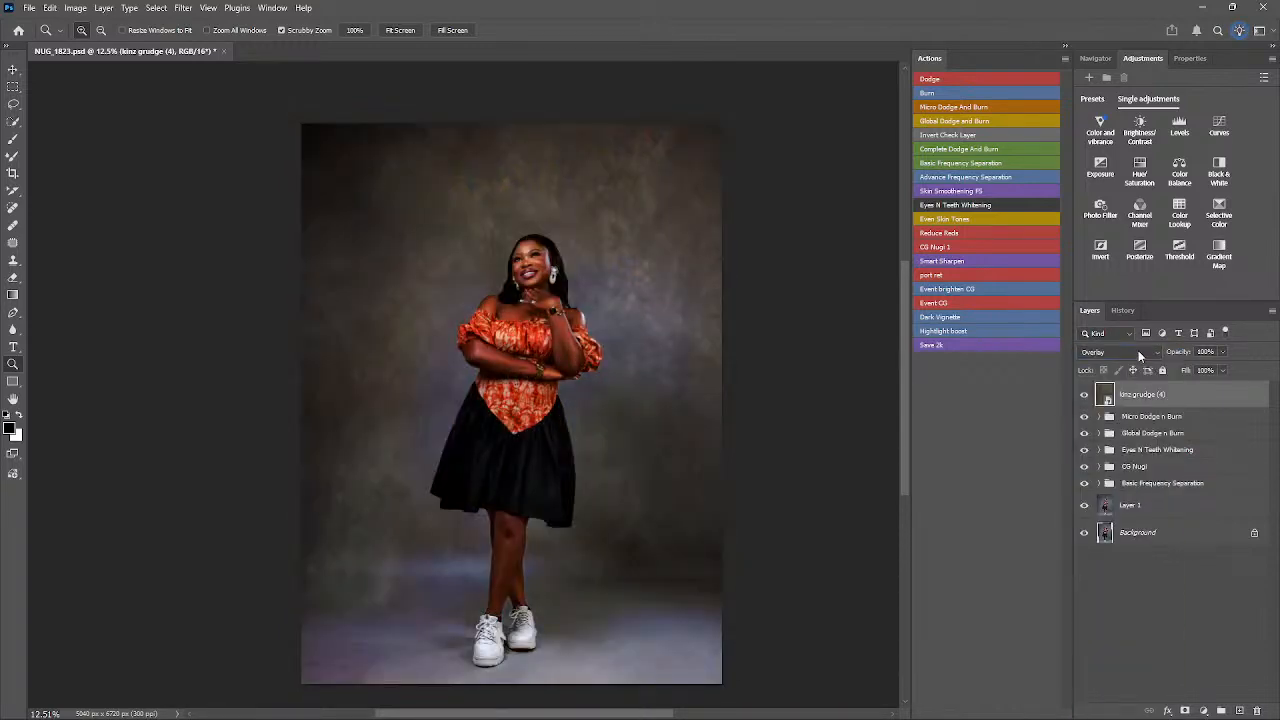
left_click(1138, 350)
left_click(1122, 400)
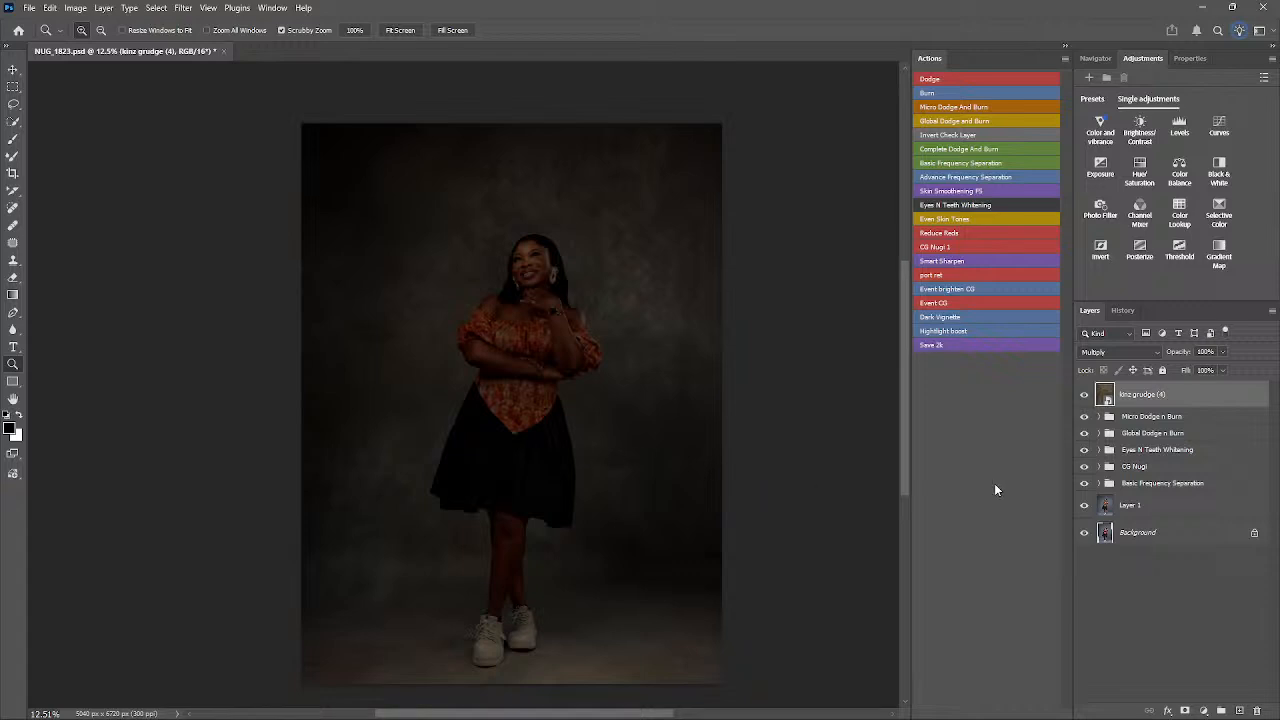
- Hide the kinz grudge (4) layer and stamp all visible layers into a new layer above the Micro Dodge n Burn group
left_click(1083, 395)
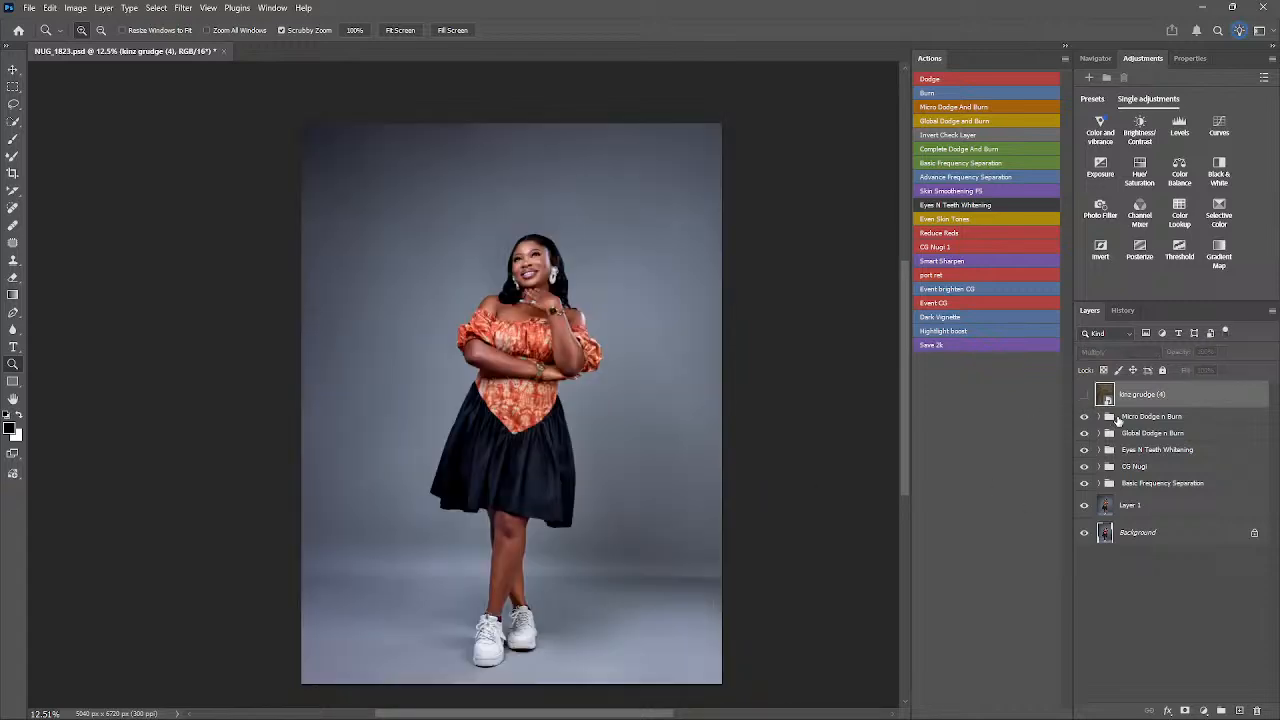
left_click(1117, 418)
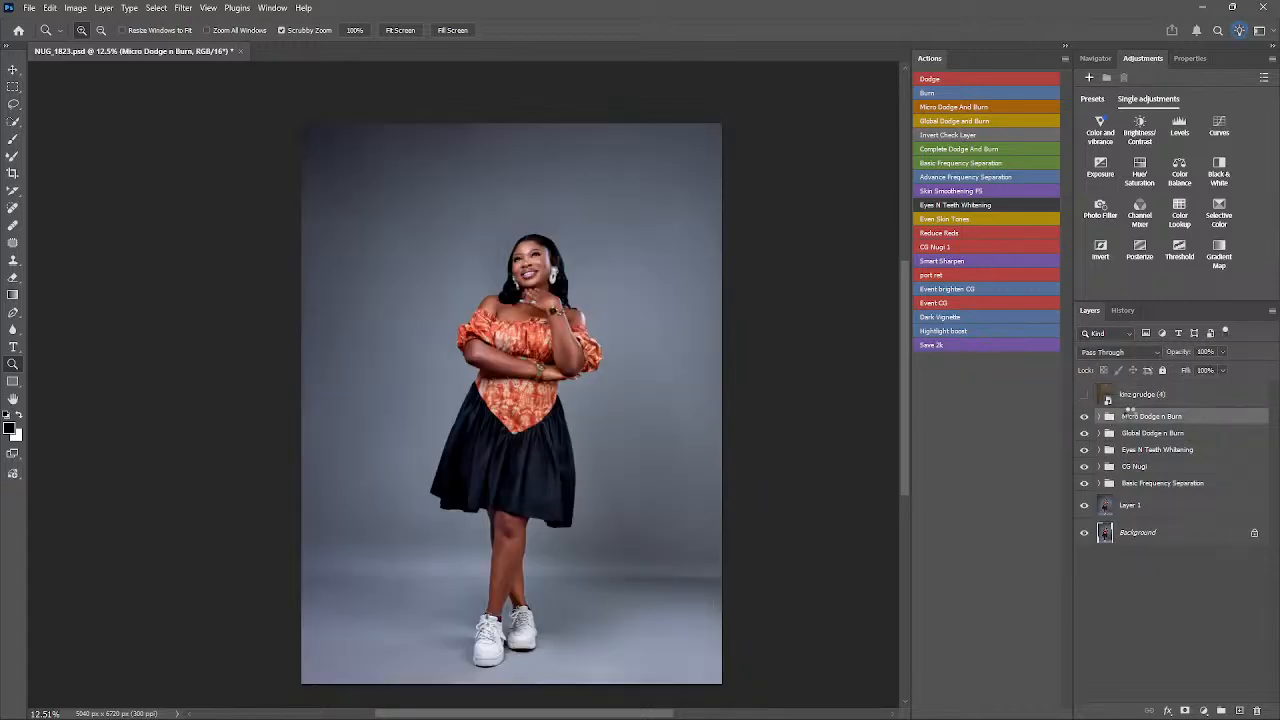
key("ctrl+shift+alt+e")
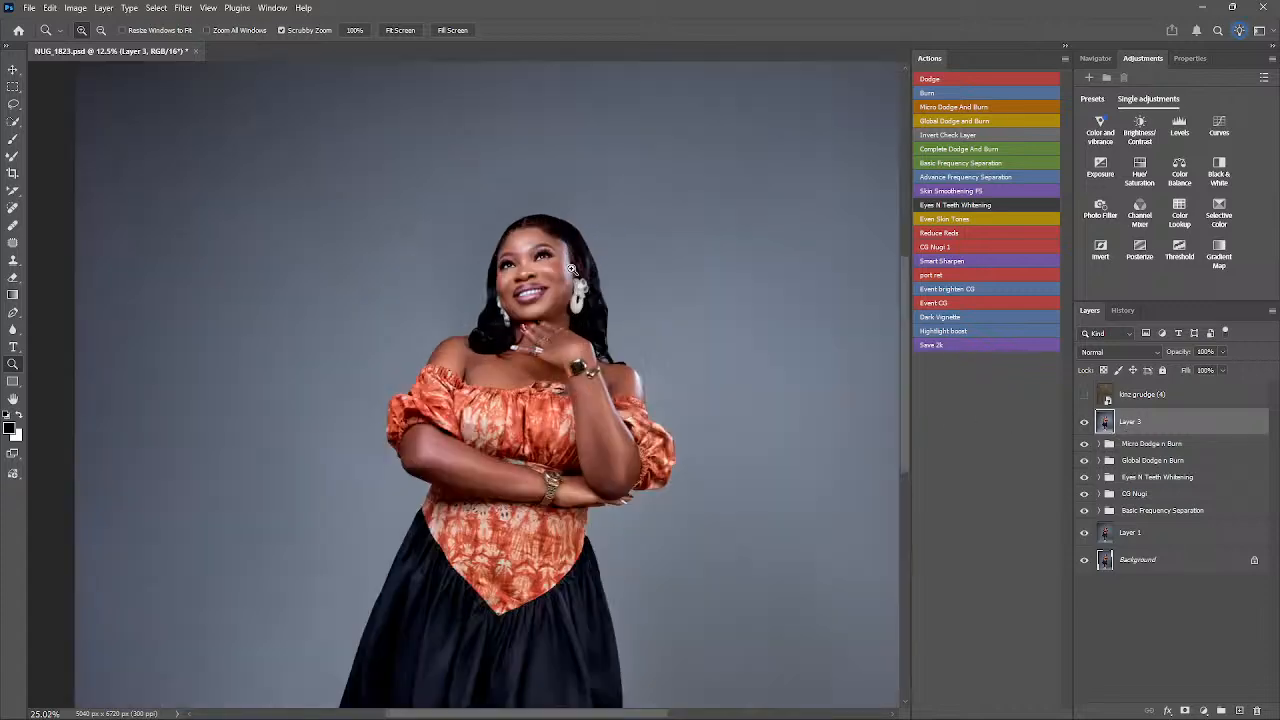
- Select the woman on the stamped layer automatically with Select Subject
left_click_drag(529, 258, 525, 286)
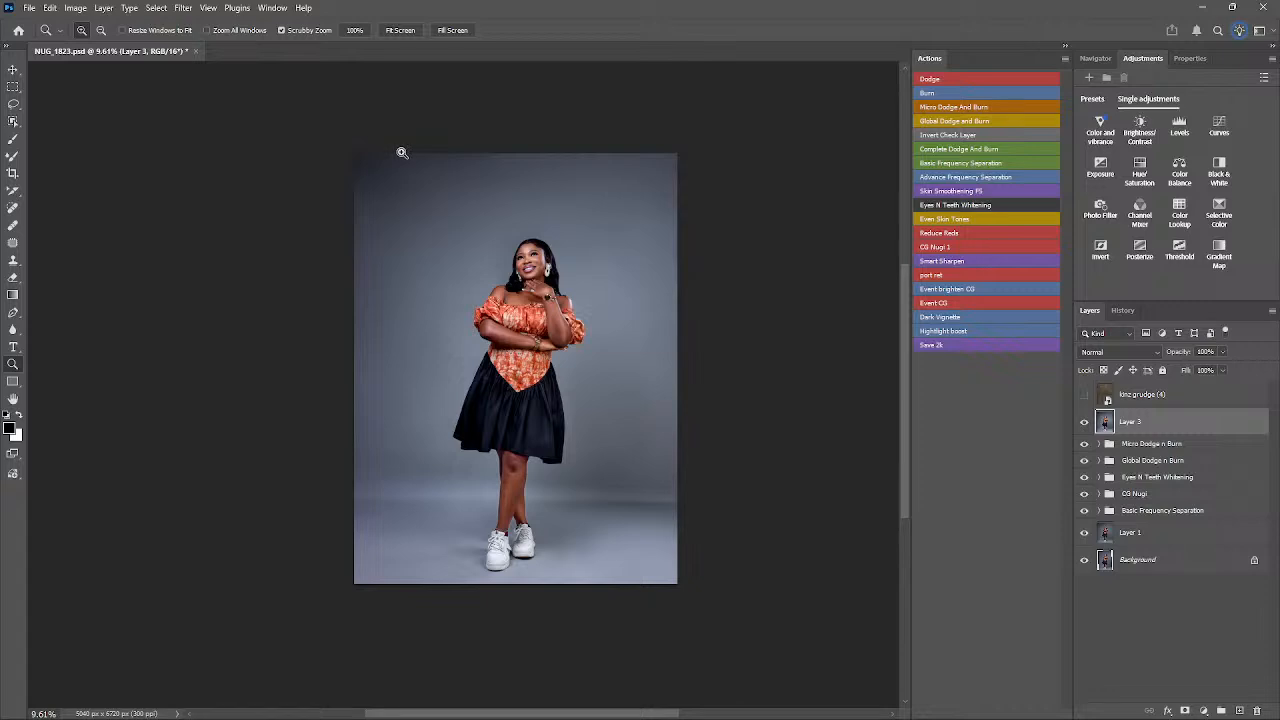
key("w")
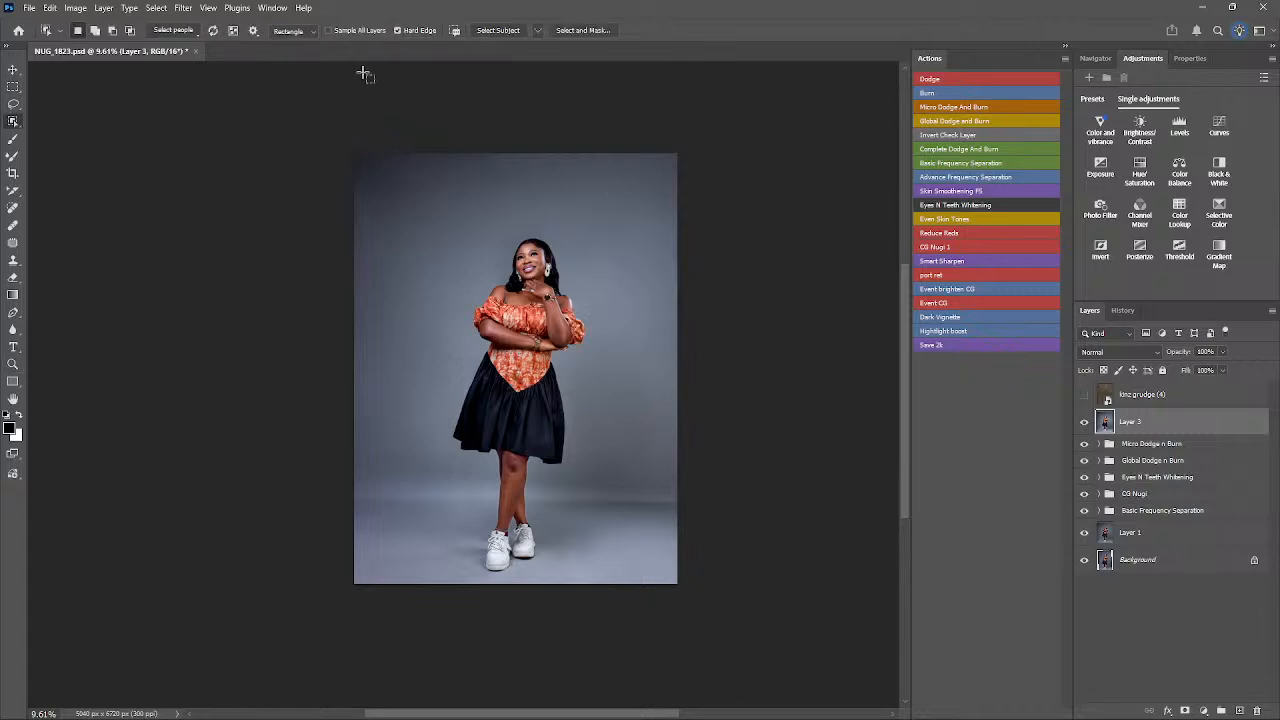
left_click(538, 31)
left_click(540, 48)
left_click(500, 31)
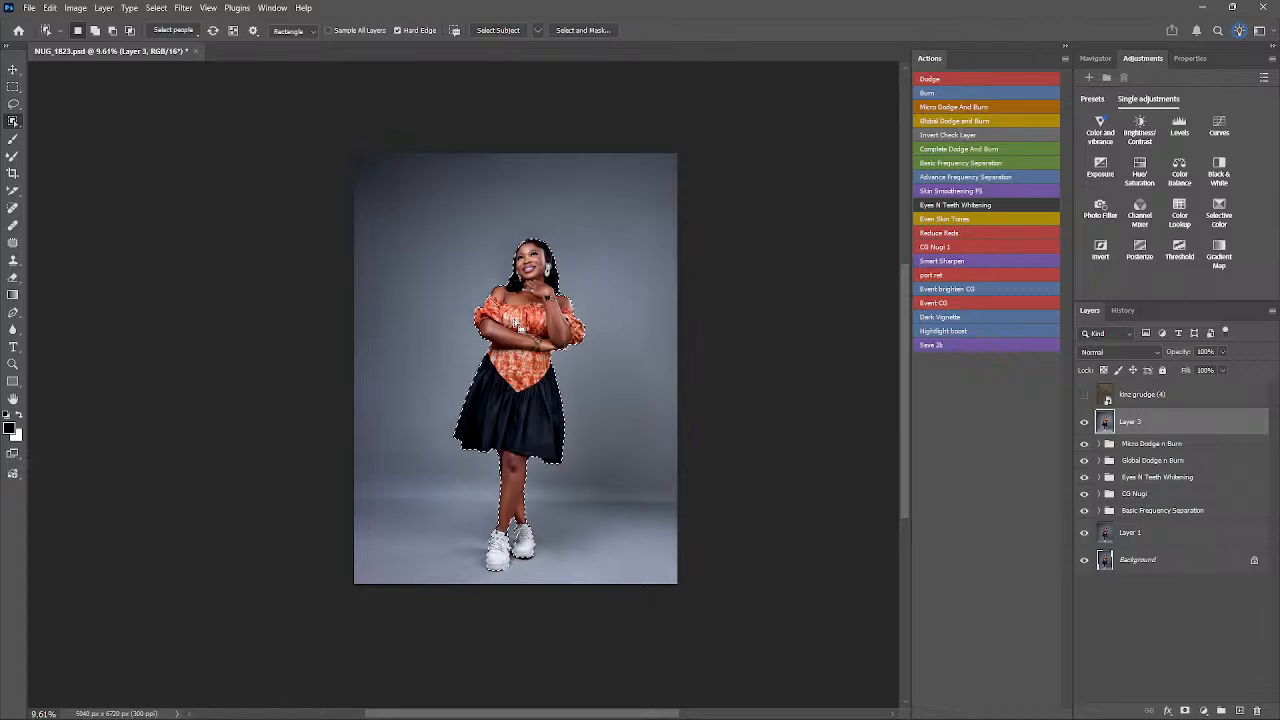
- Examine the subject selection's edges up close around the hair, arms, fingernails, skirt and legs
key("z")
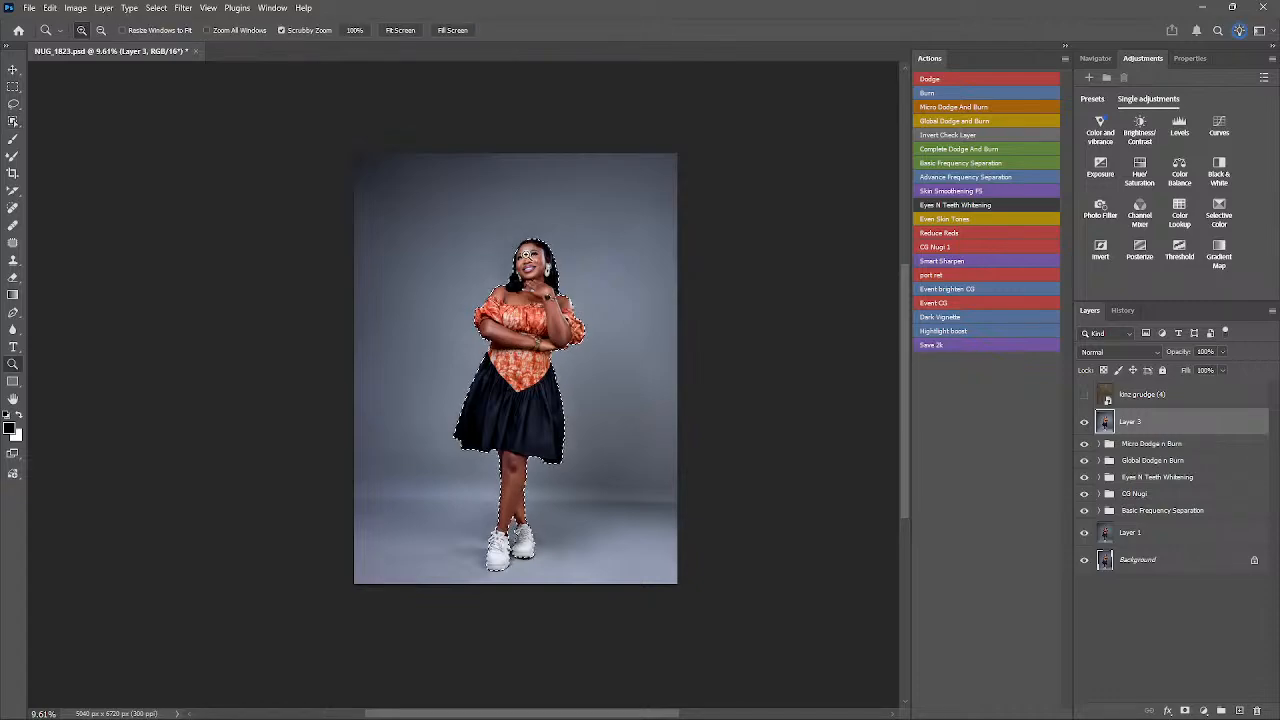
left_click_drag(514, 242, 665, 272)
left_click(13, 121)
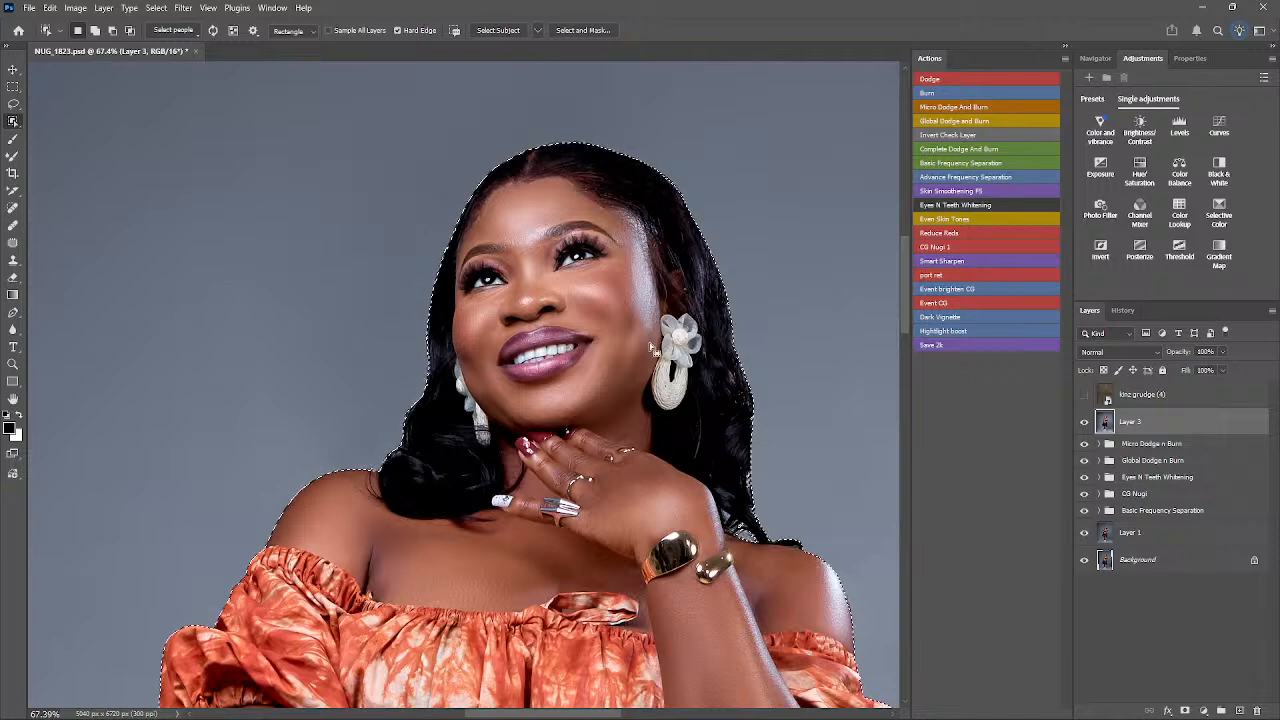
key("z")
left_click_drag(640, 350, 557, 349)
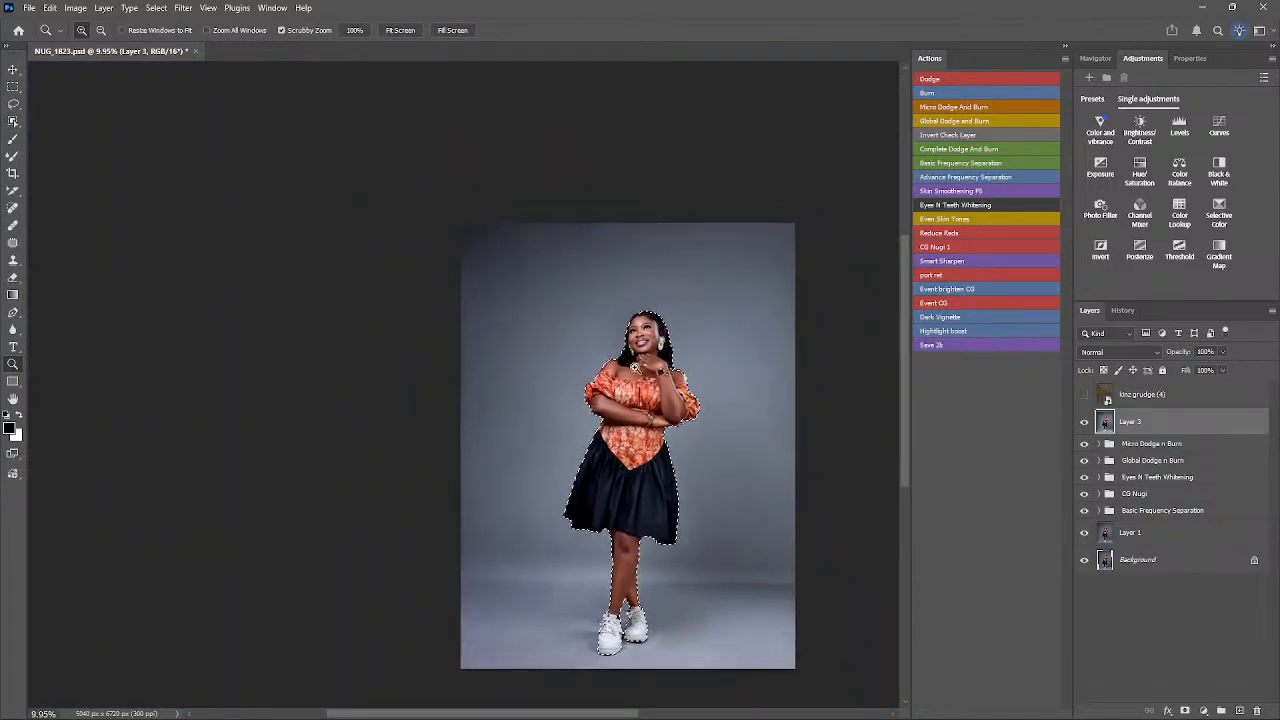
left_click_drag(644, 344, 646, 292)
mouse_move(590, 343)
left_mouse_down()
mouse_move(623, 343)
mouse_move(606, 343)
left_mouse_up()
left_click_drag(637, 413, 598, 285)
left_click_drag(610, 386, 600, 297)
left_click_drag(607, 350, 595, 249)
left_click_drag(699, 442, 757, 442)
key("j")
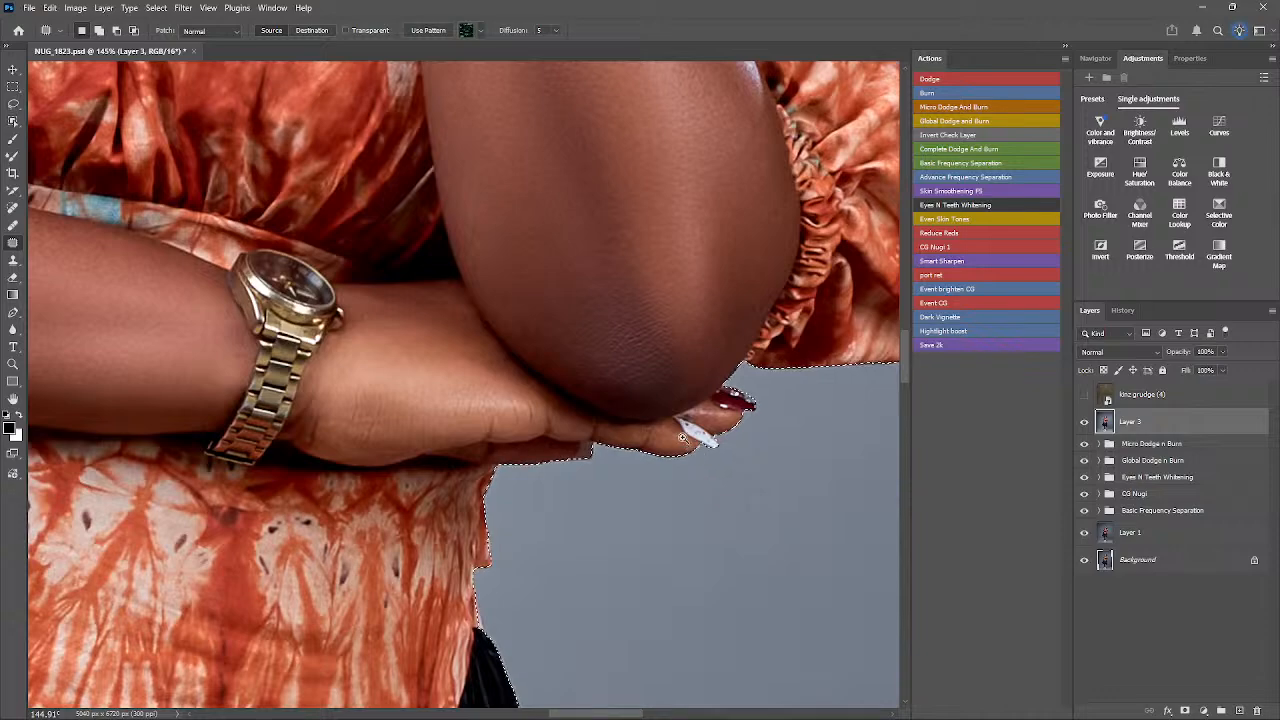
key("z")
left_click_drag(652, 441, 594, 315)
scroll(609, 337, "down", 10)
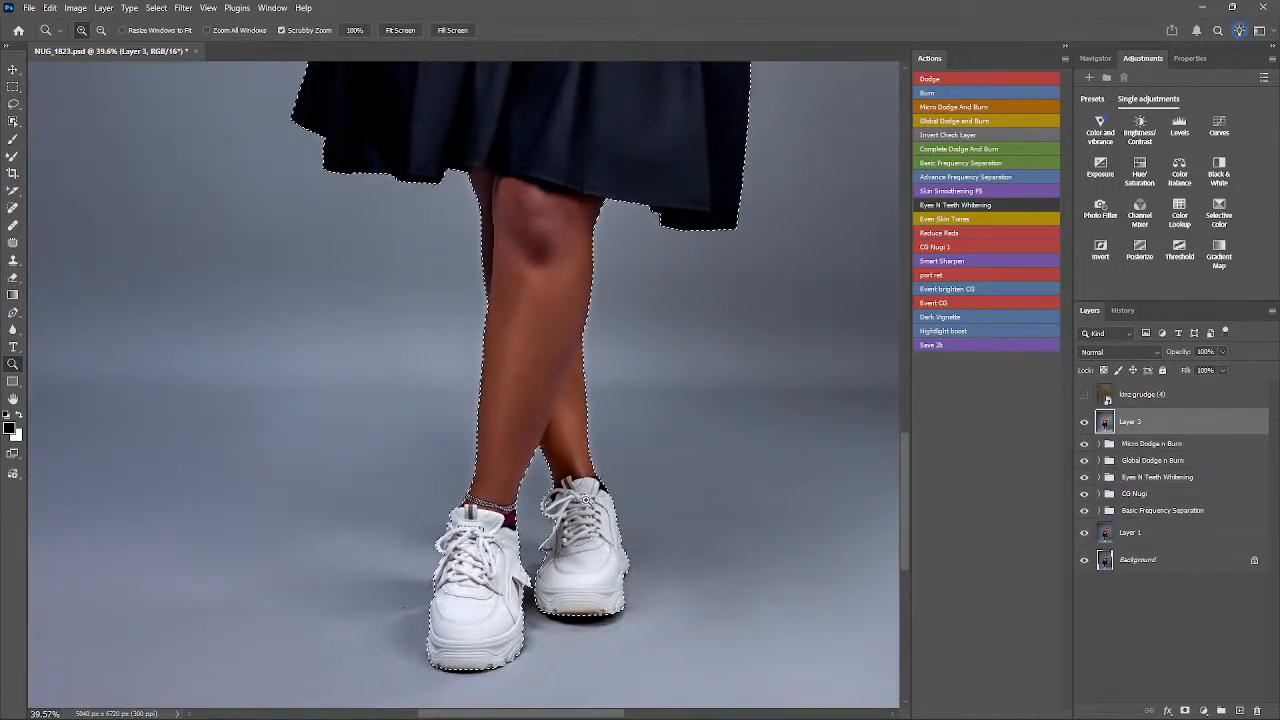
- Refine the subject selection around the laces and edges of the white sneakers using the Patch tool
left_click_drag(584, 504, 642, 329)
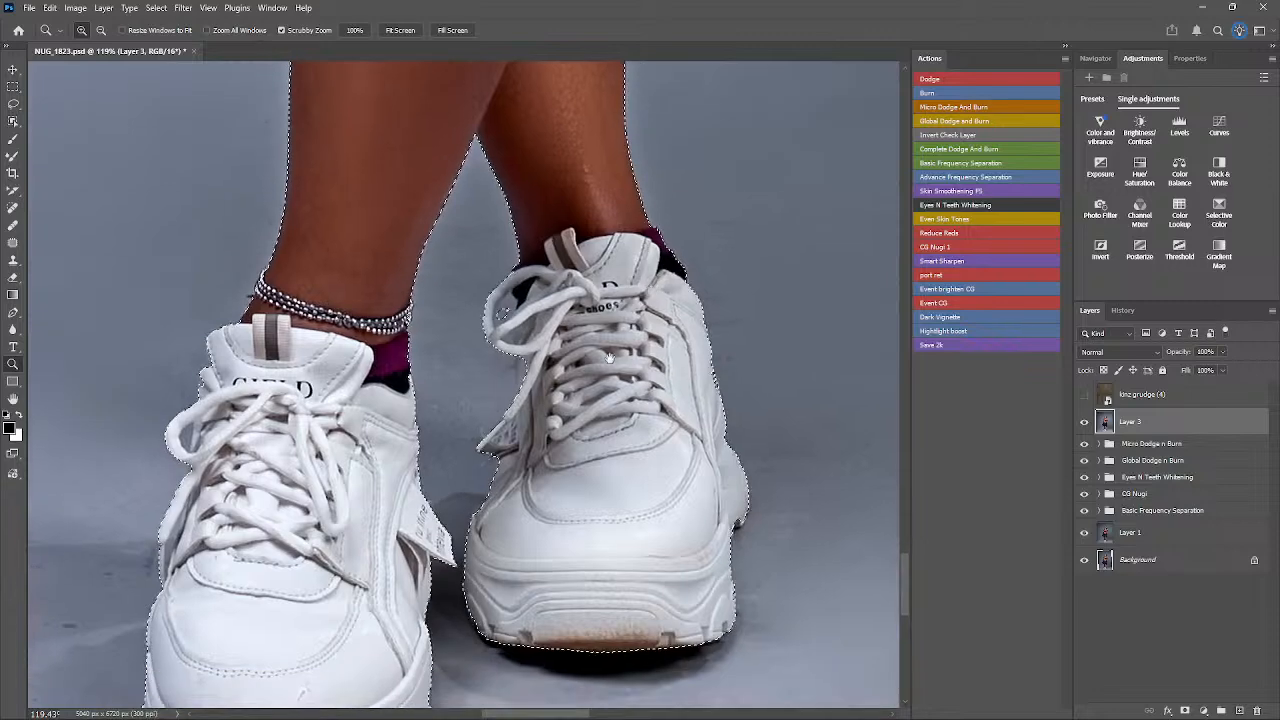
key("j")
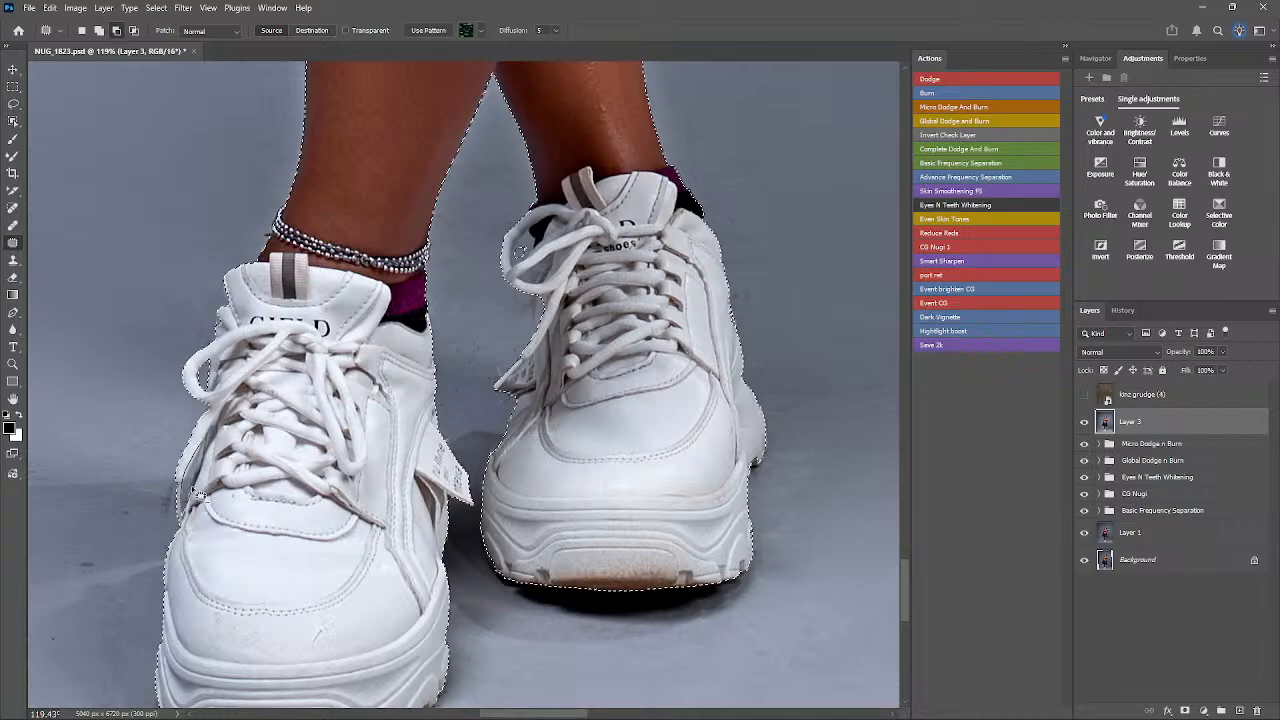
key("ctrl+d")
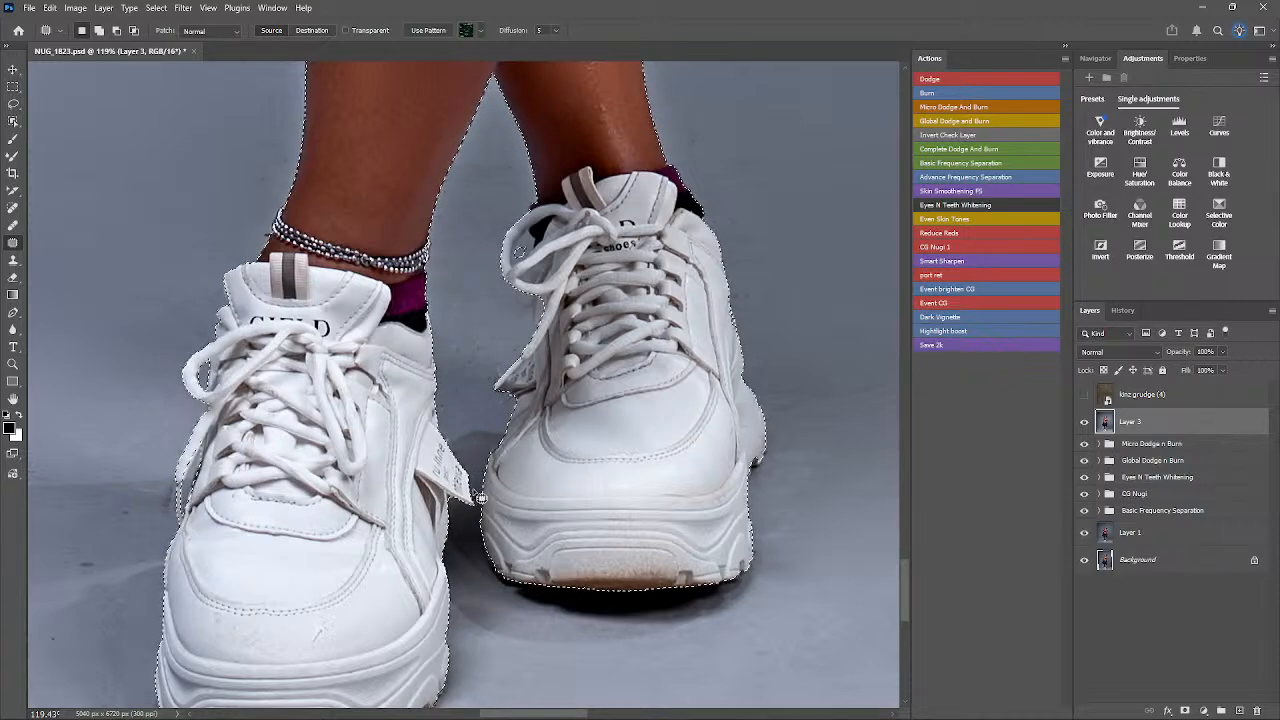
key("ctrl+z")
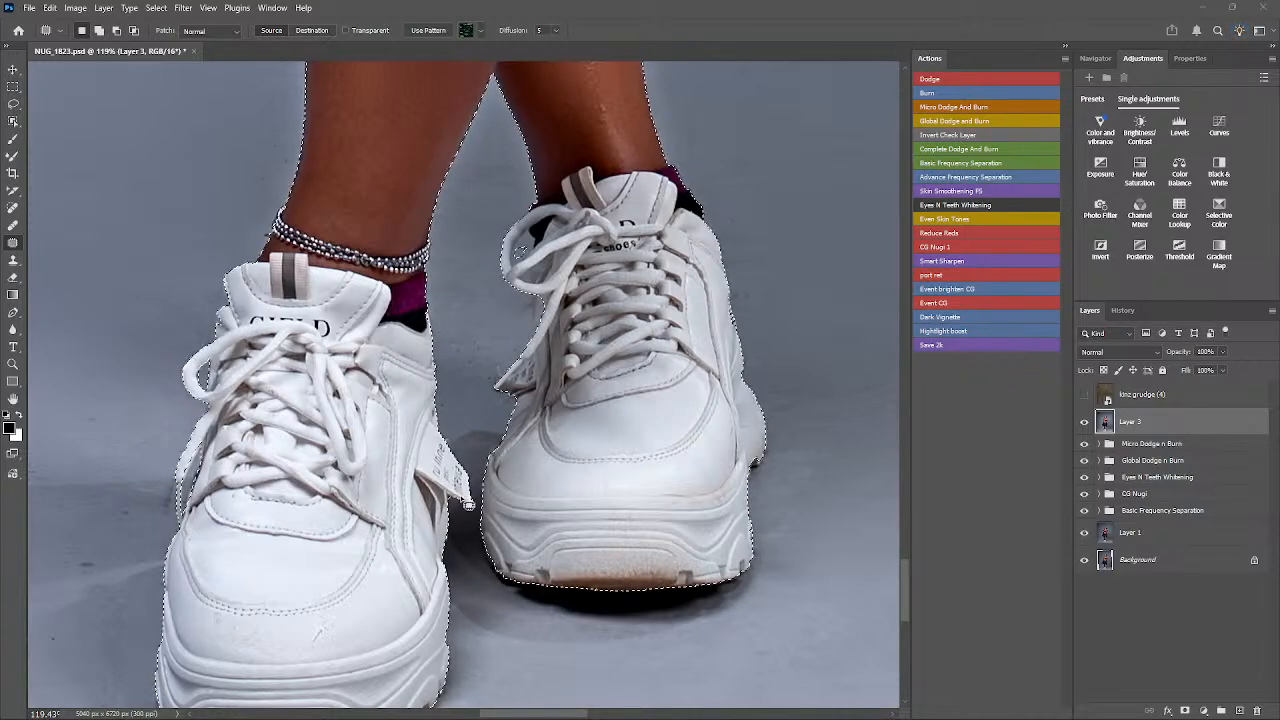
key("super")
key("super")
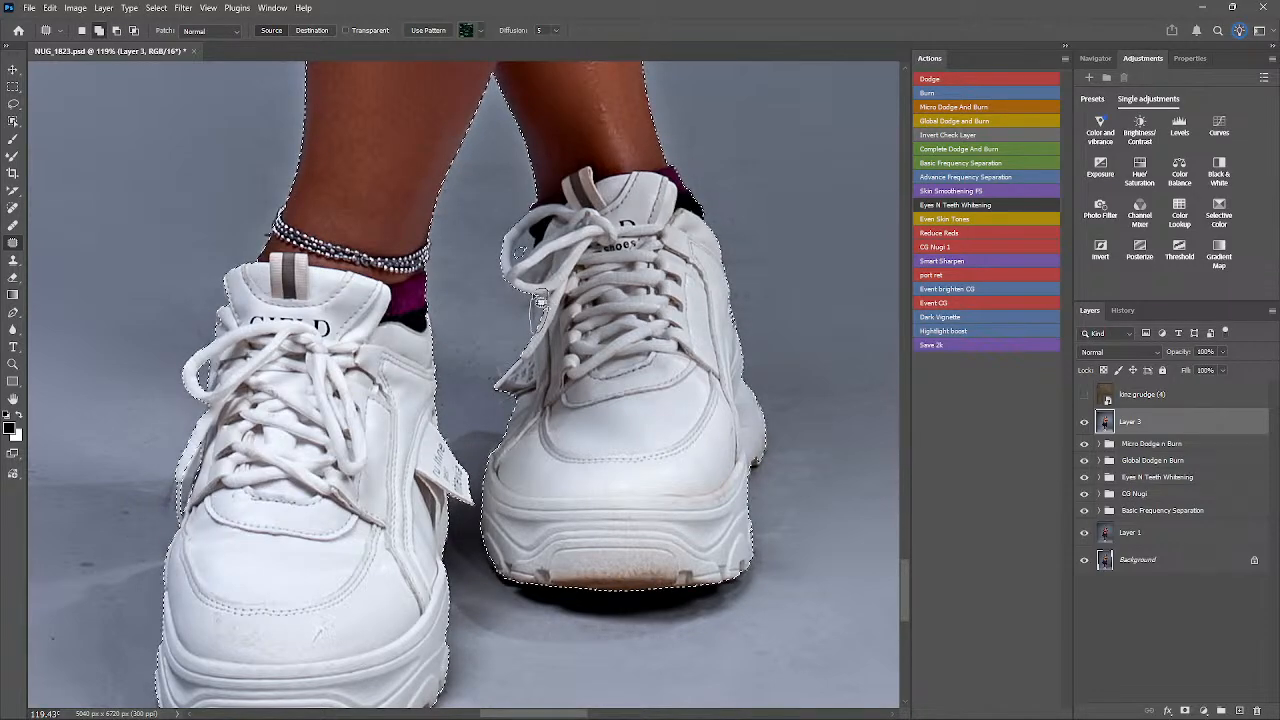
left_click_drag(535, 295, 530, 281)
key("alt")
left_click_drag(673, 429, 583, 341)
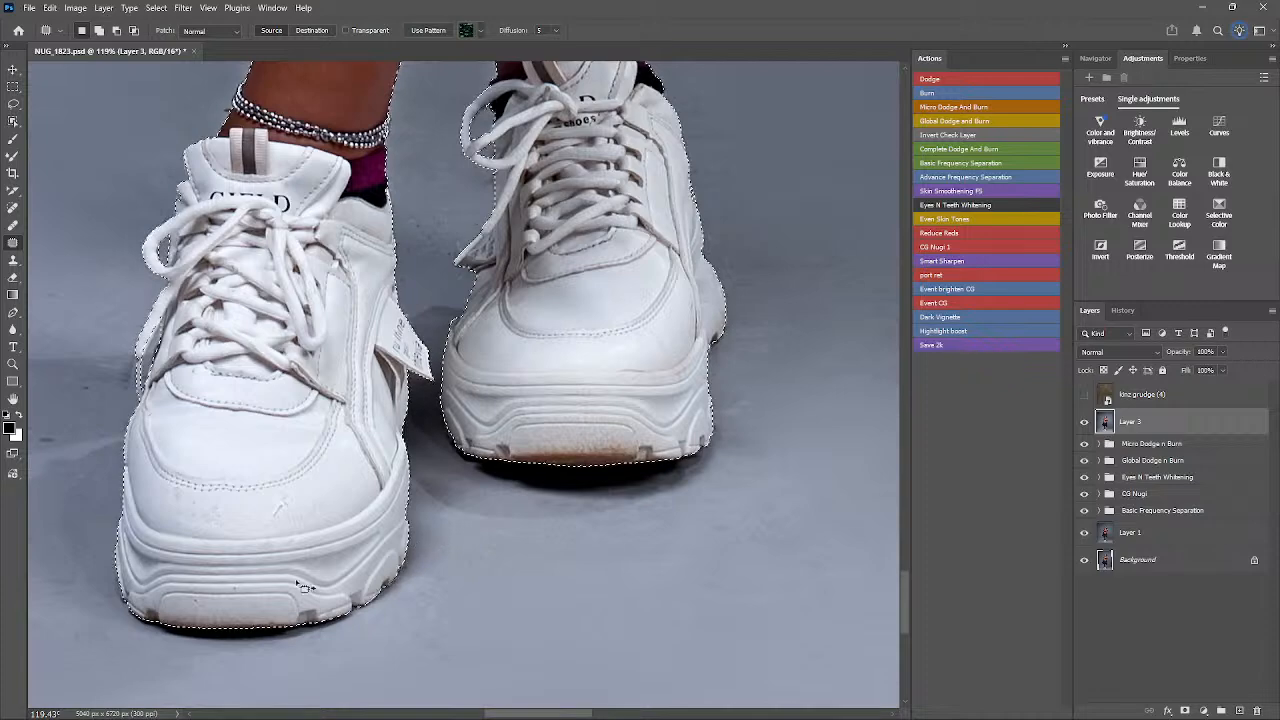
- Return to the full-length portrait with the subject selection active and save NUG_1823.psd
key("z")
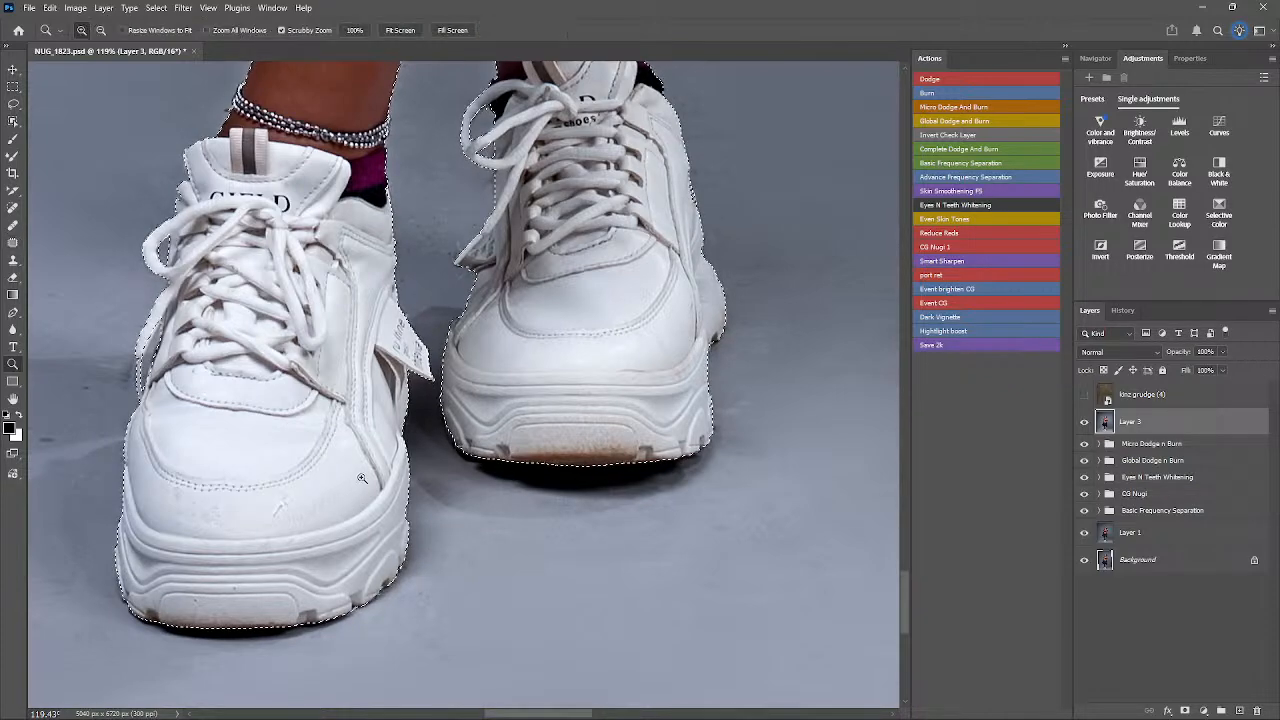
left_click_drag(366, 474, 252, 513)
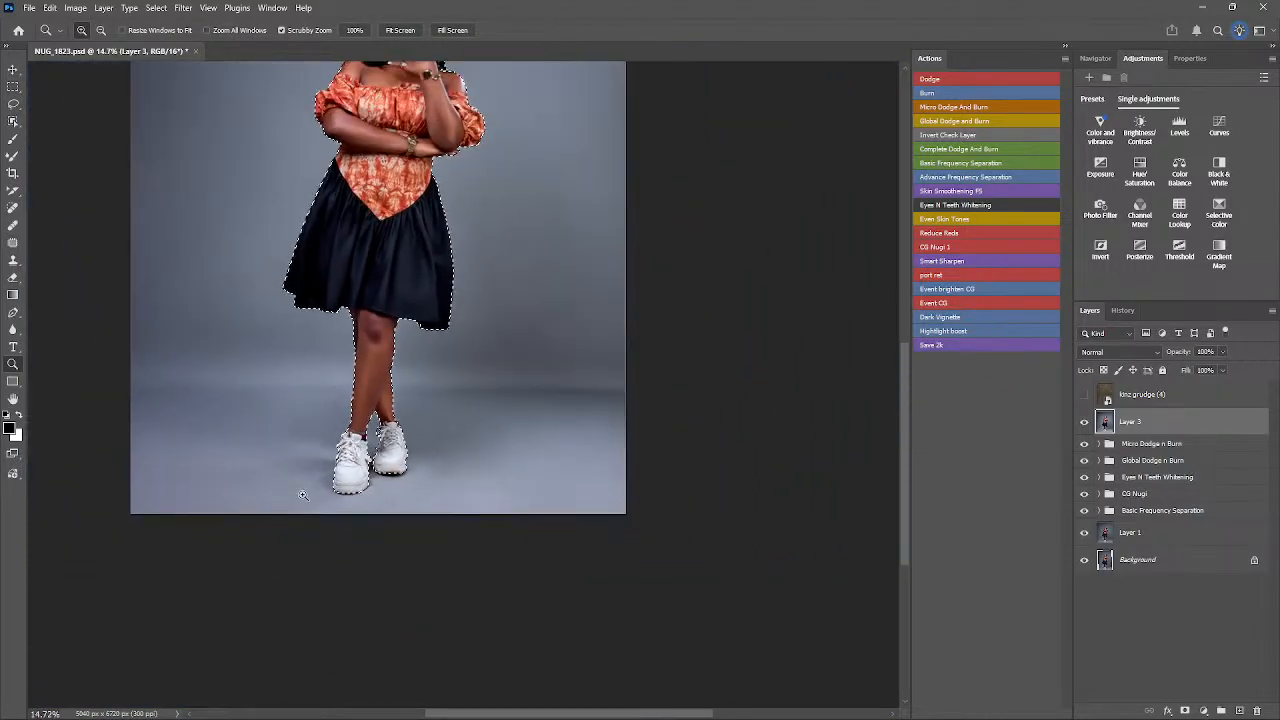
left_click_drag(338, 408, 346, 549)
left_click_drag(423, 476, 405, 496)
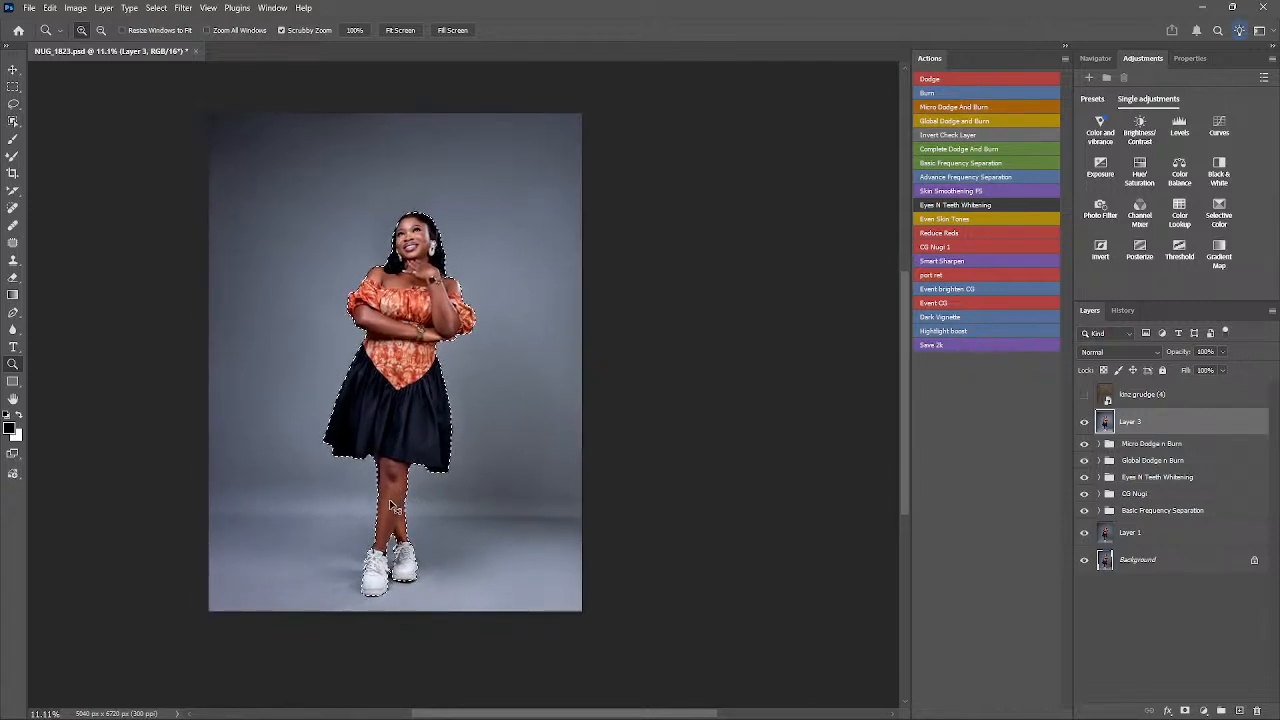
key("ctrl+s")
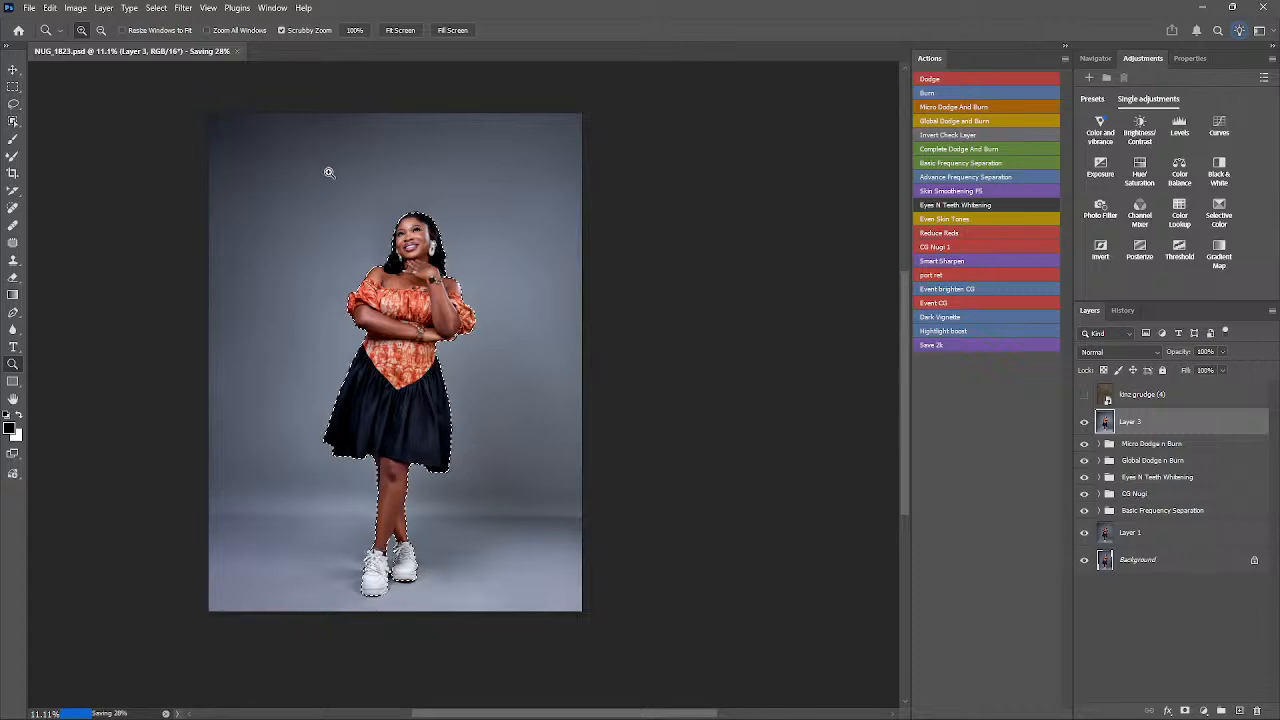
- Invert the subject selection so the studio background around the woman is selected
key("w")
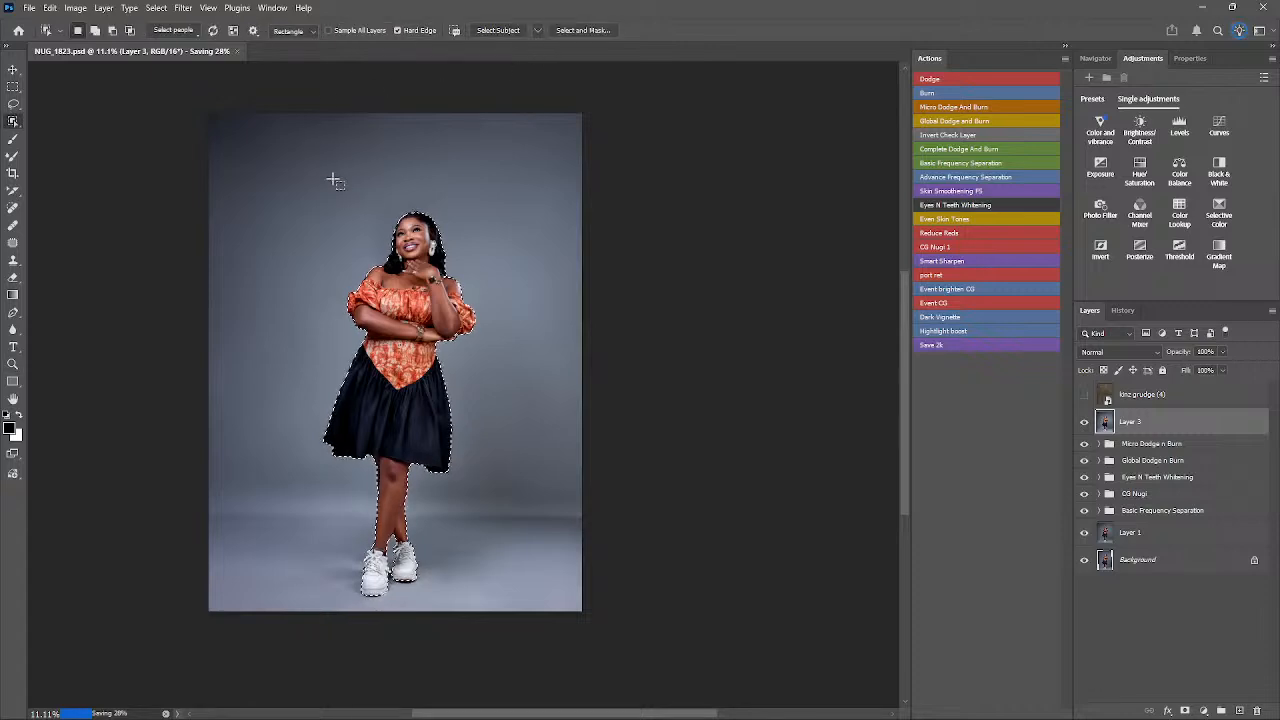
right_click(334, 192)
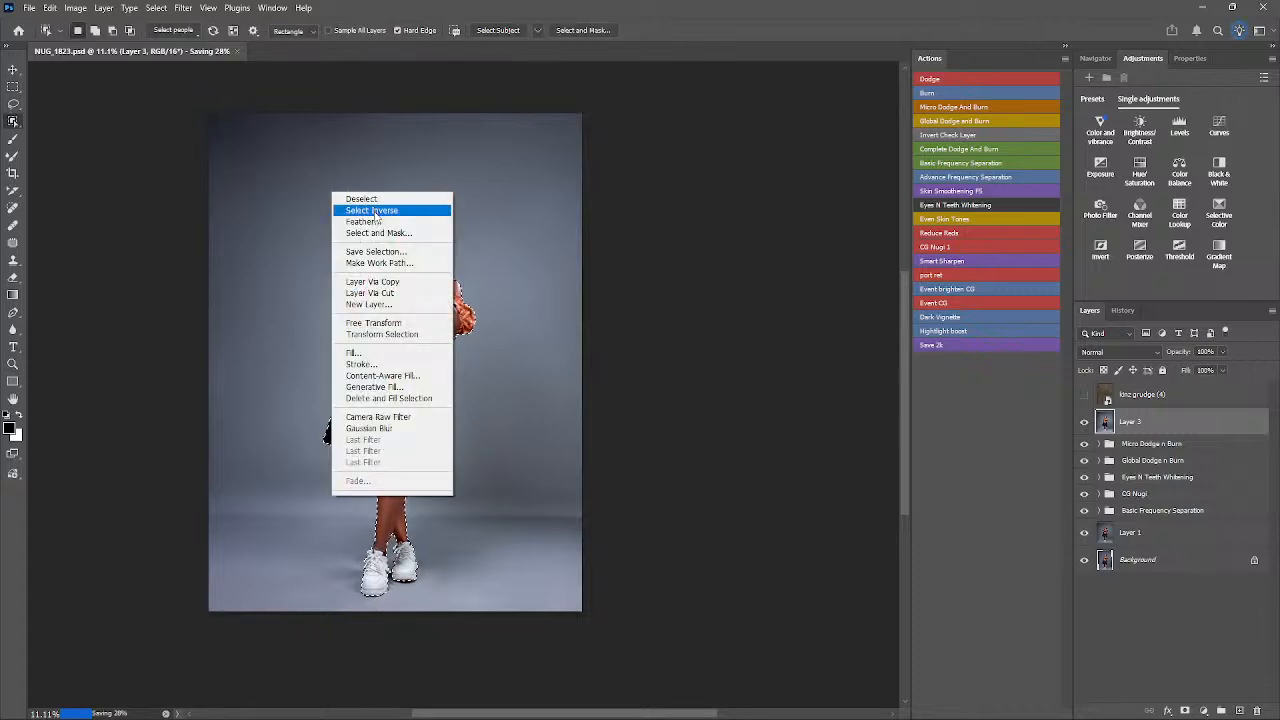
left_click(373, 211)
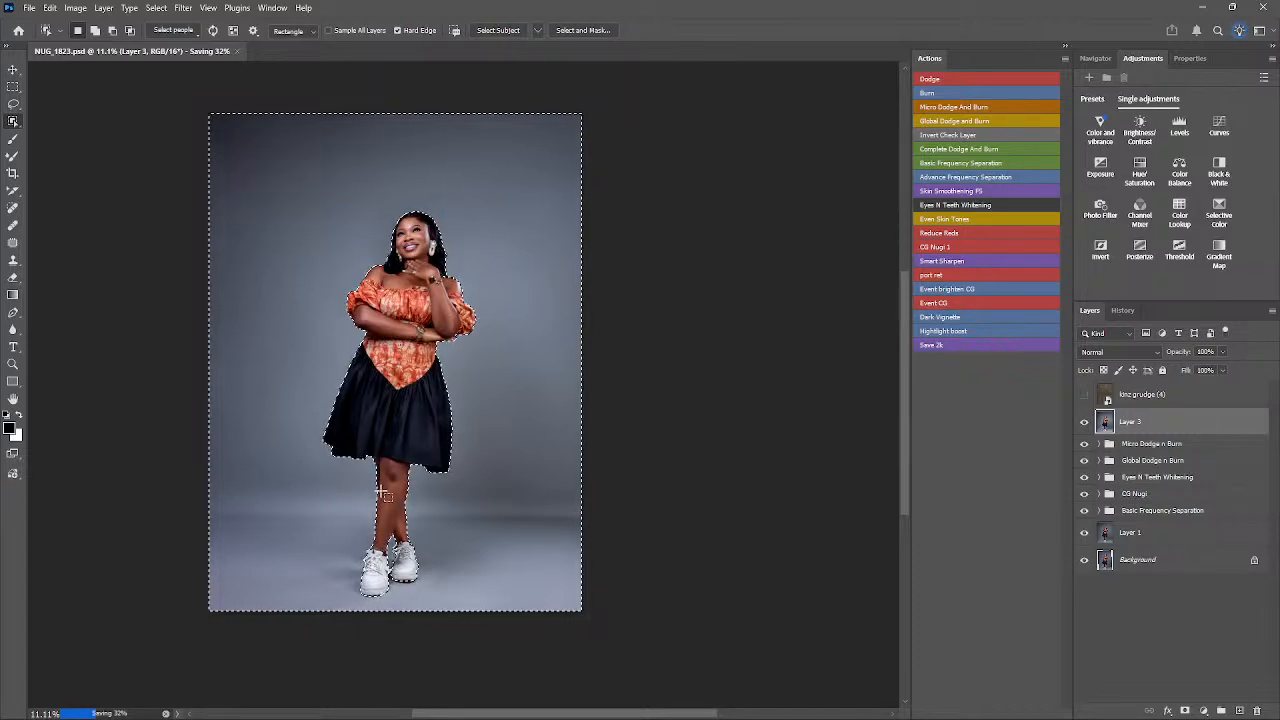
- Start a Generative Fill on the selected background with the Gemini 3 (with Nano Banana Pro) model, accepting the use of partner models
right_click(381, 182)
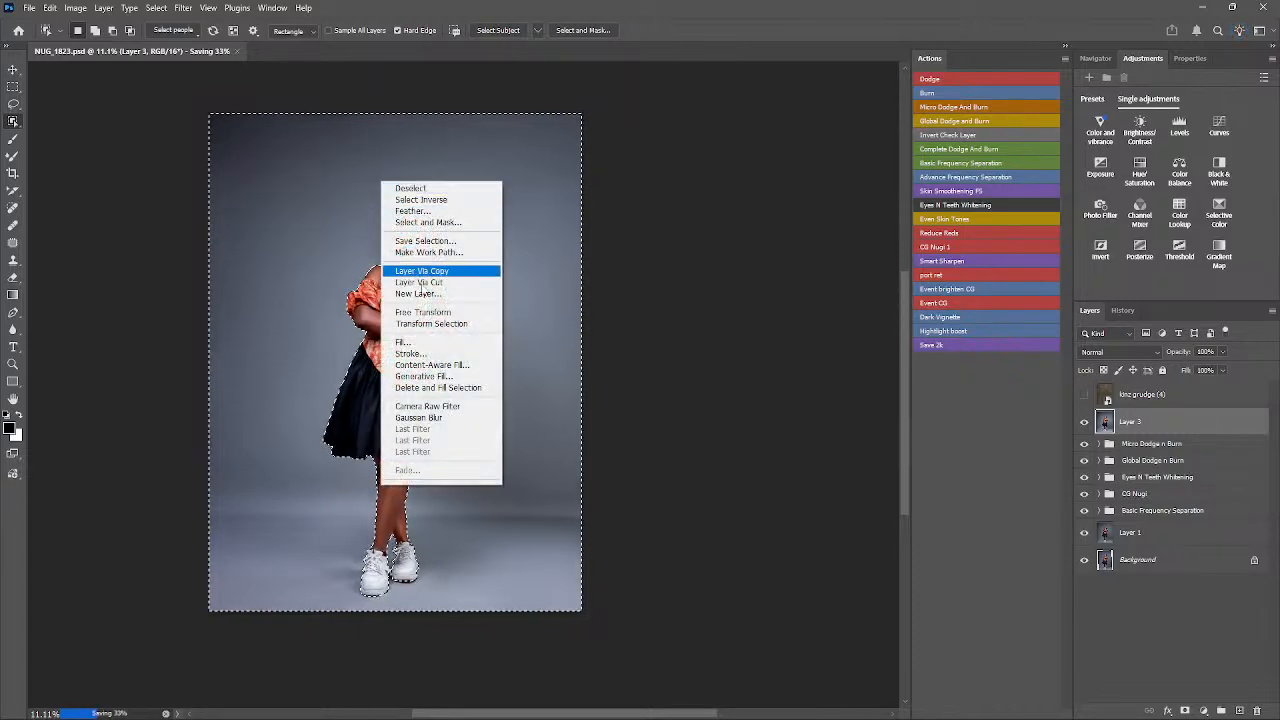
left_click(451, 375)
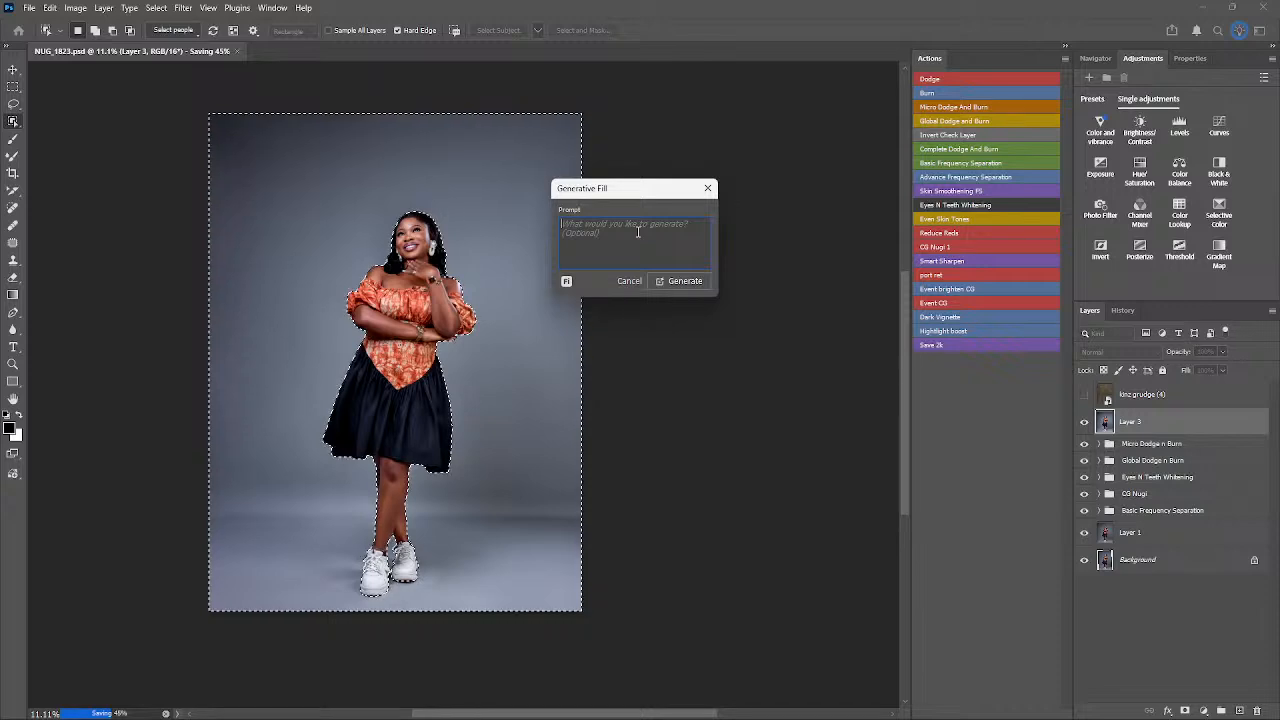
left_click(566, 282)
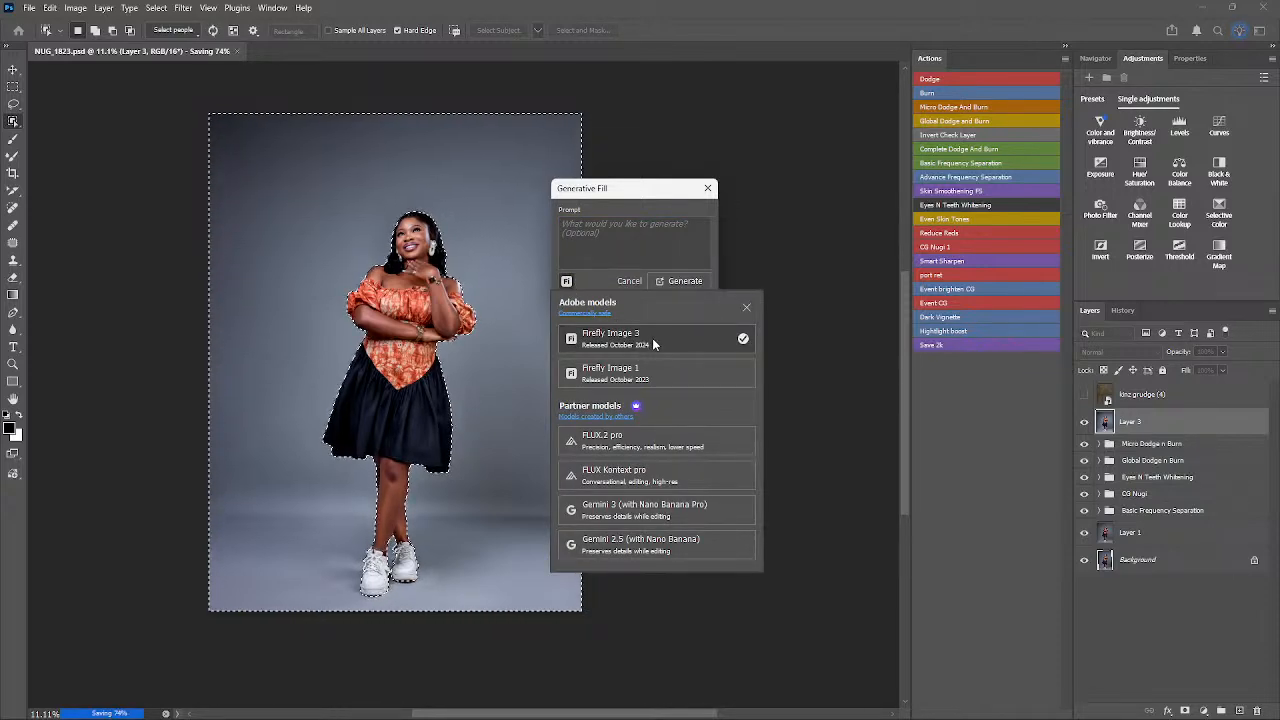
left_click(712, 510)
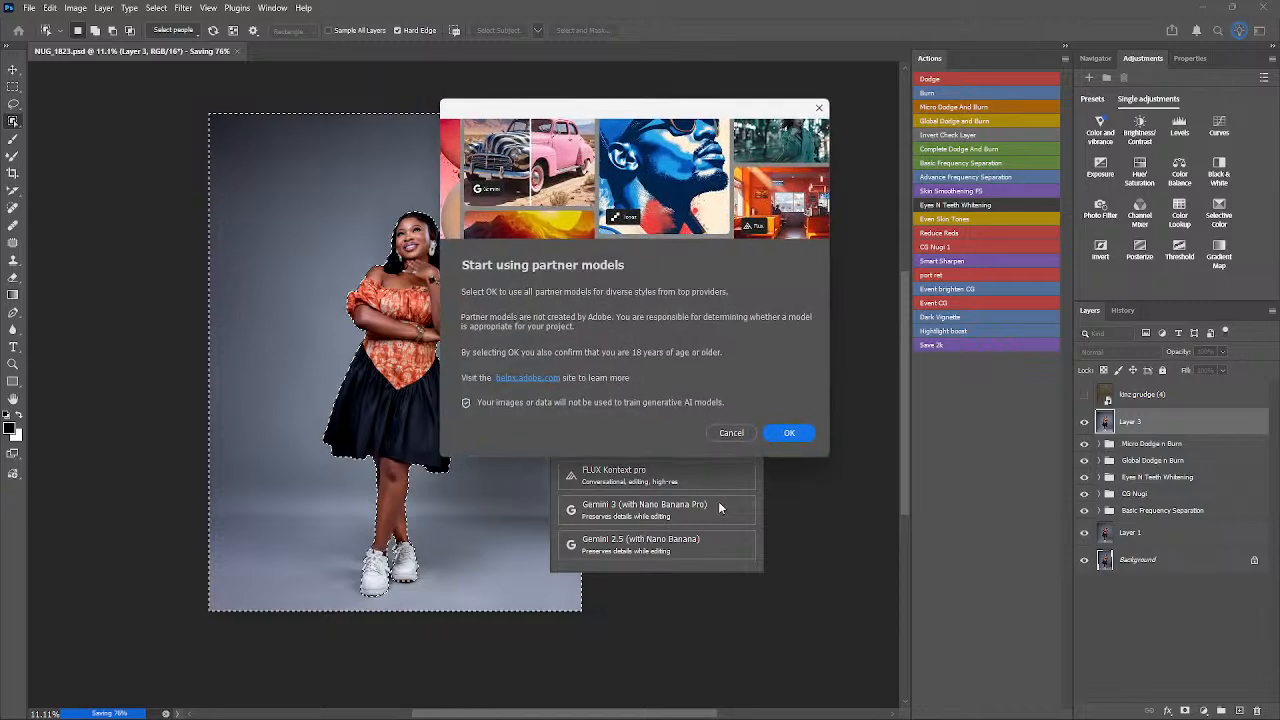
left_click(791, 434)
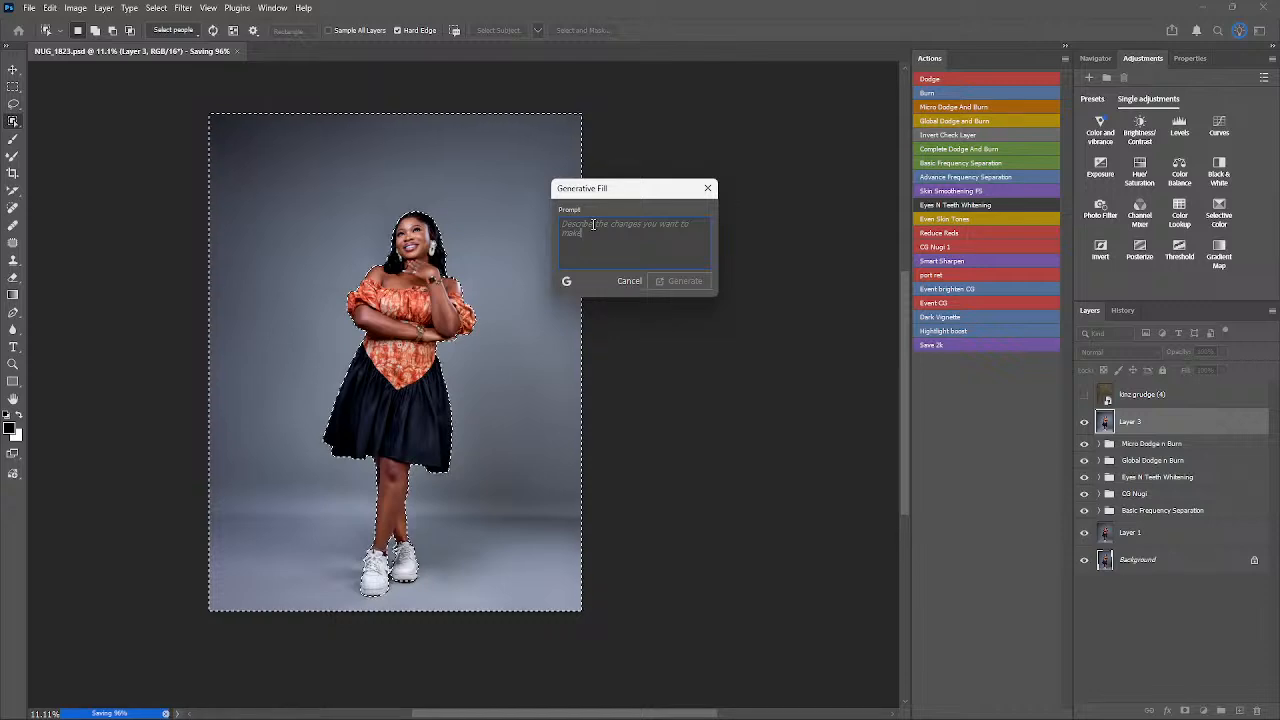
- Generate a background fill with the prompt "a seamles canvas backdrop with a fill of outdoor"
type("a seamles canvas back")
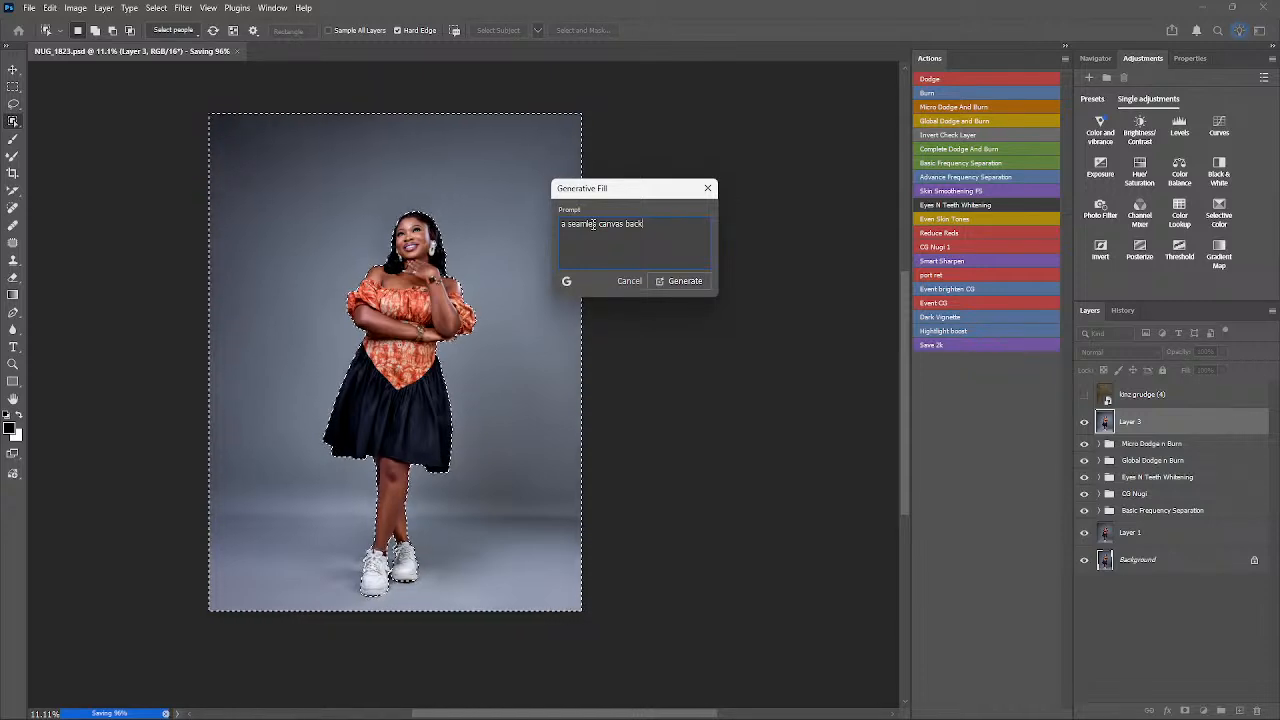
type("drop with")
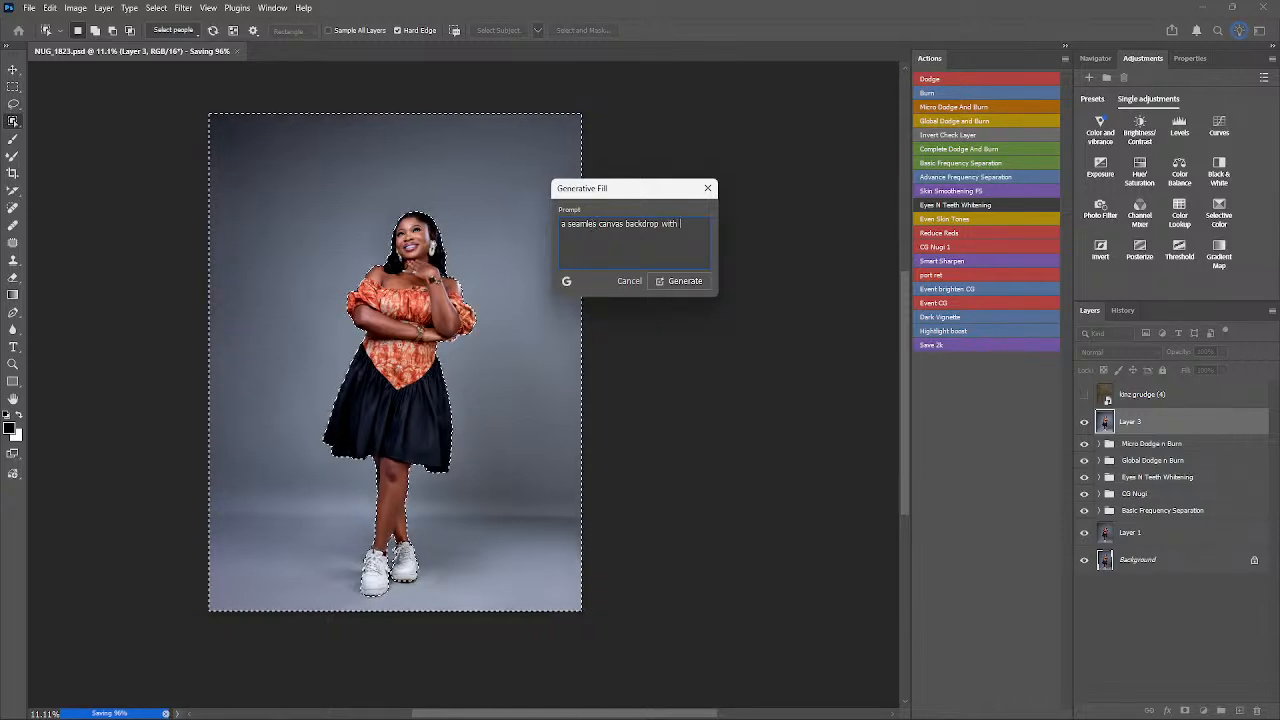
type(" a fil")
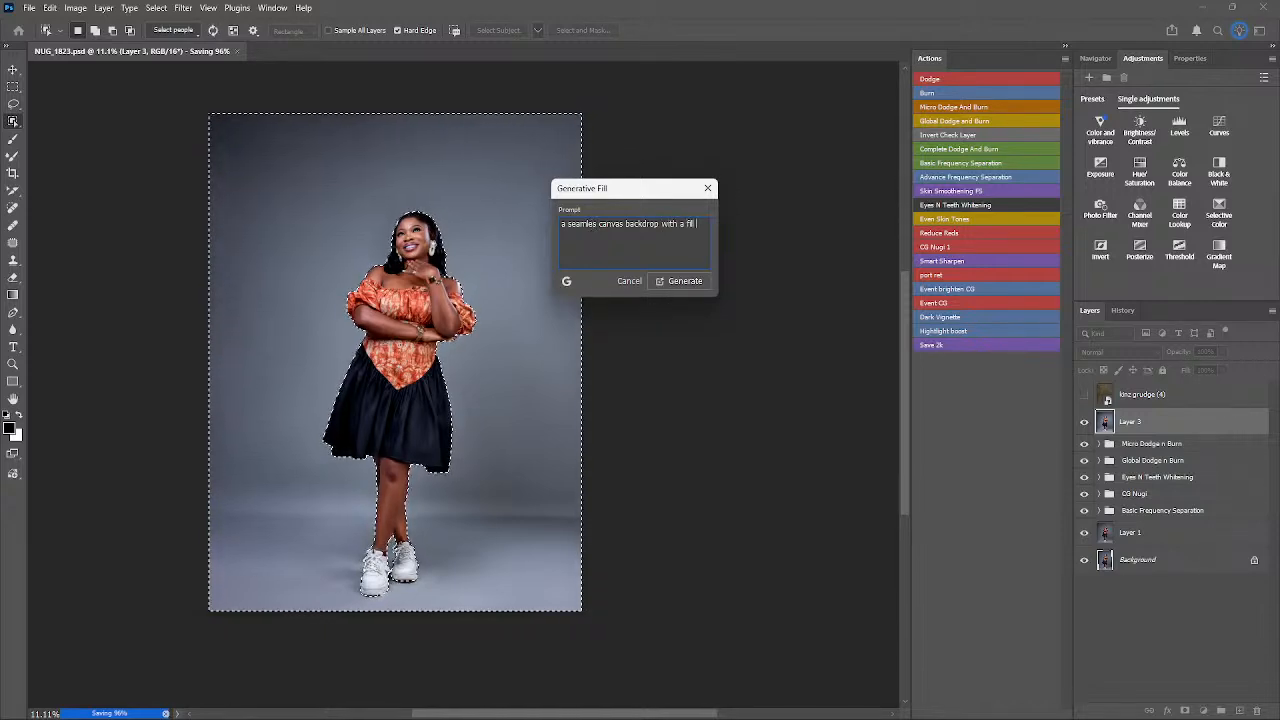
type("l of outdoor")
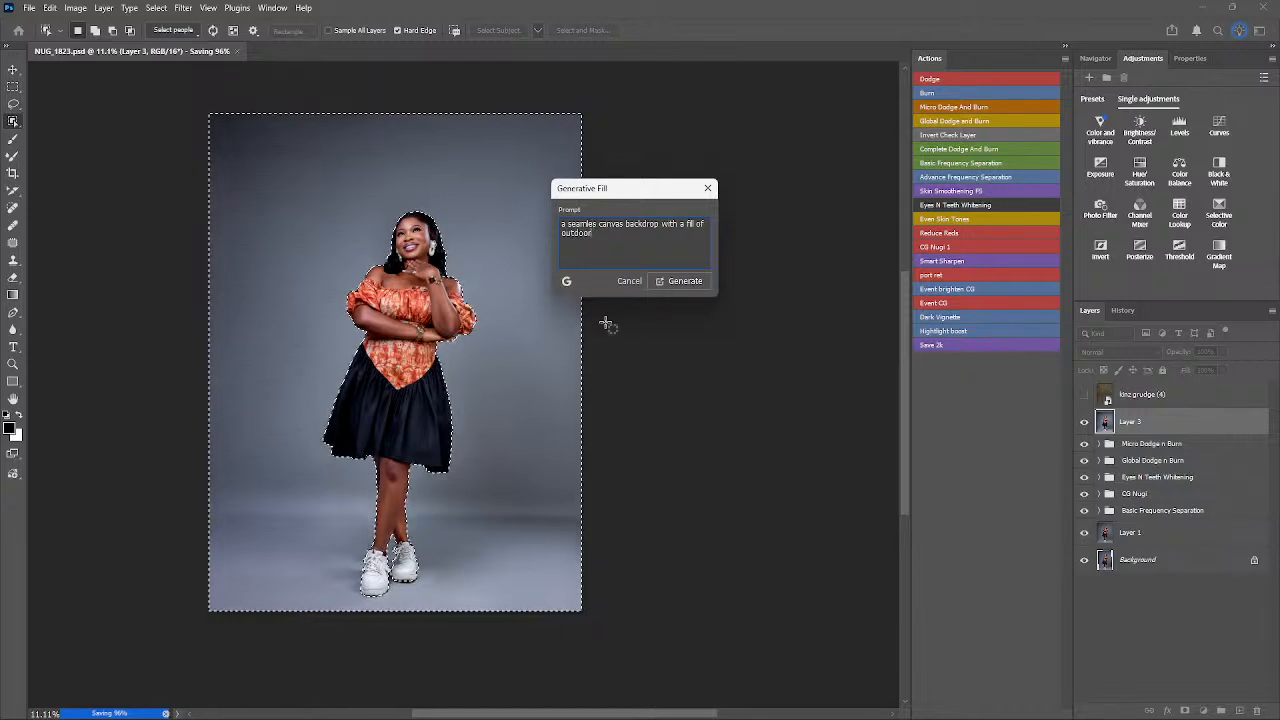
left_click(662, 283)
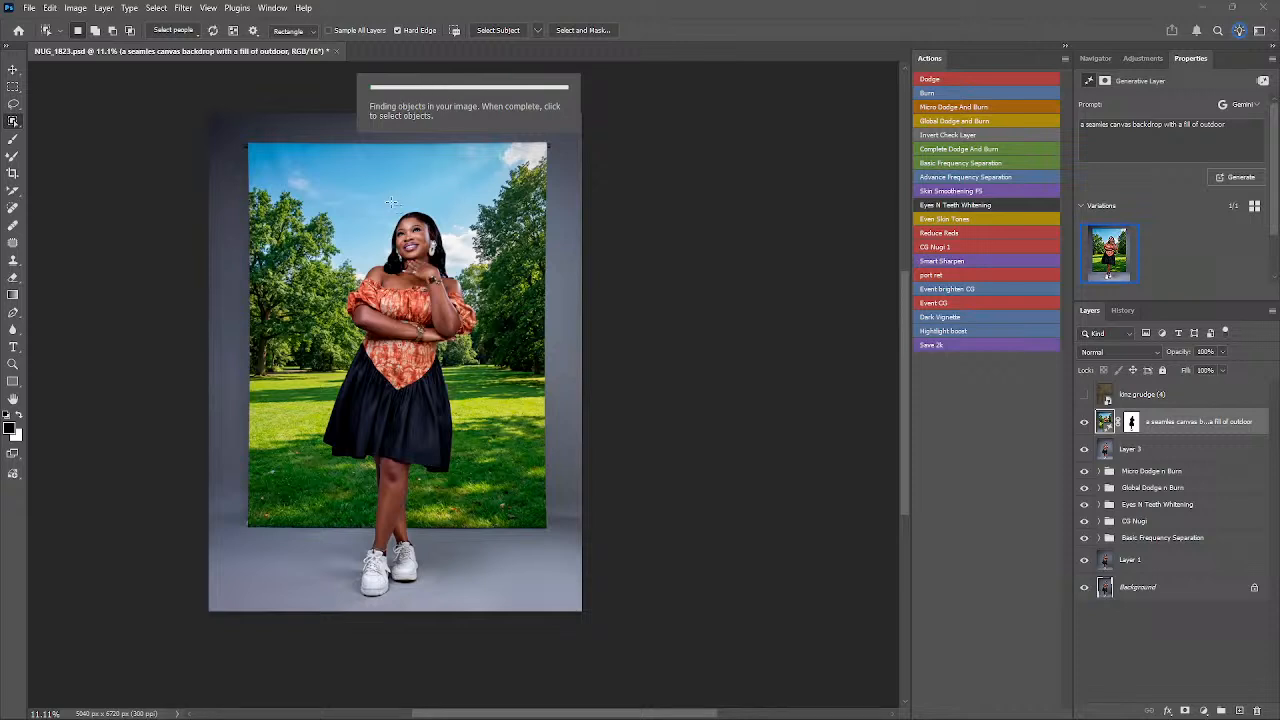
- Switch from the Object Selection tool to the Quick Selection tool
right_click(15, 121)
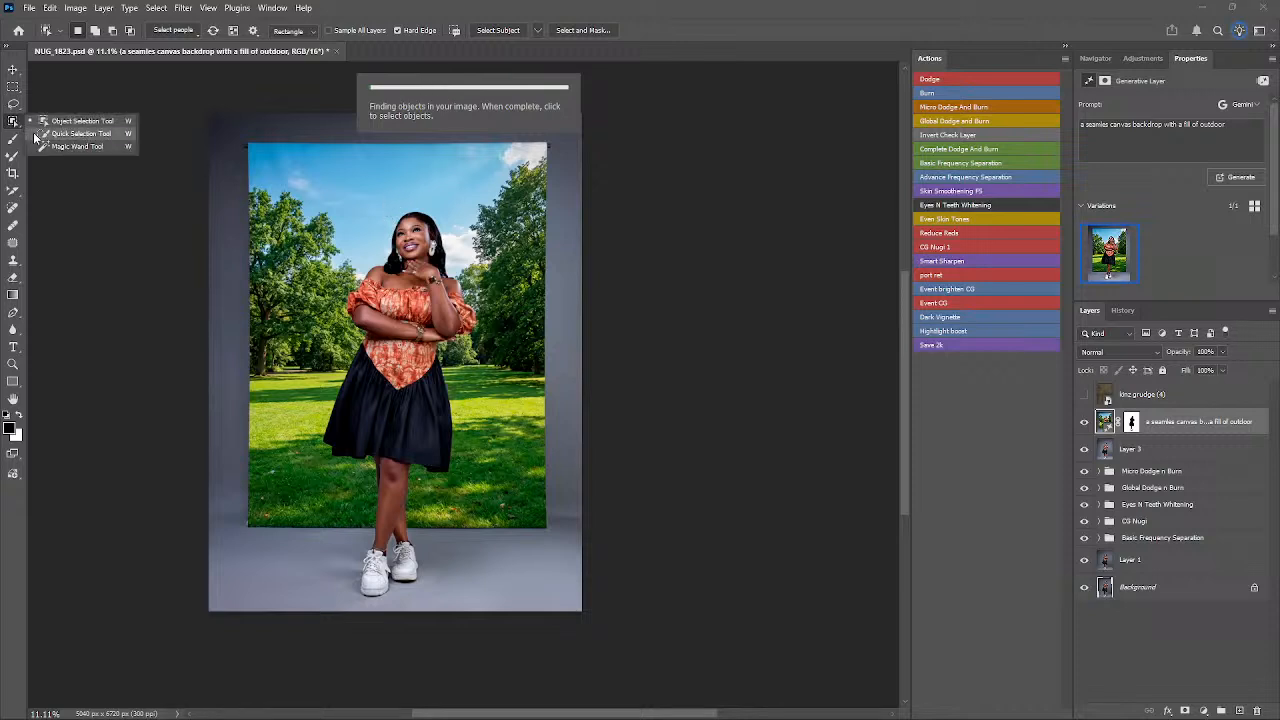
left_click(70, 134)
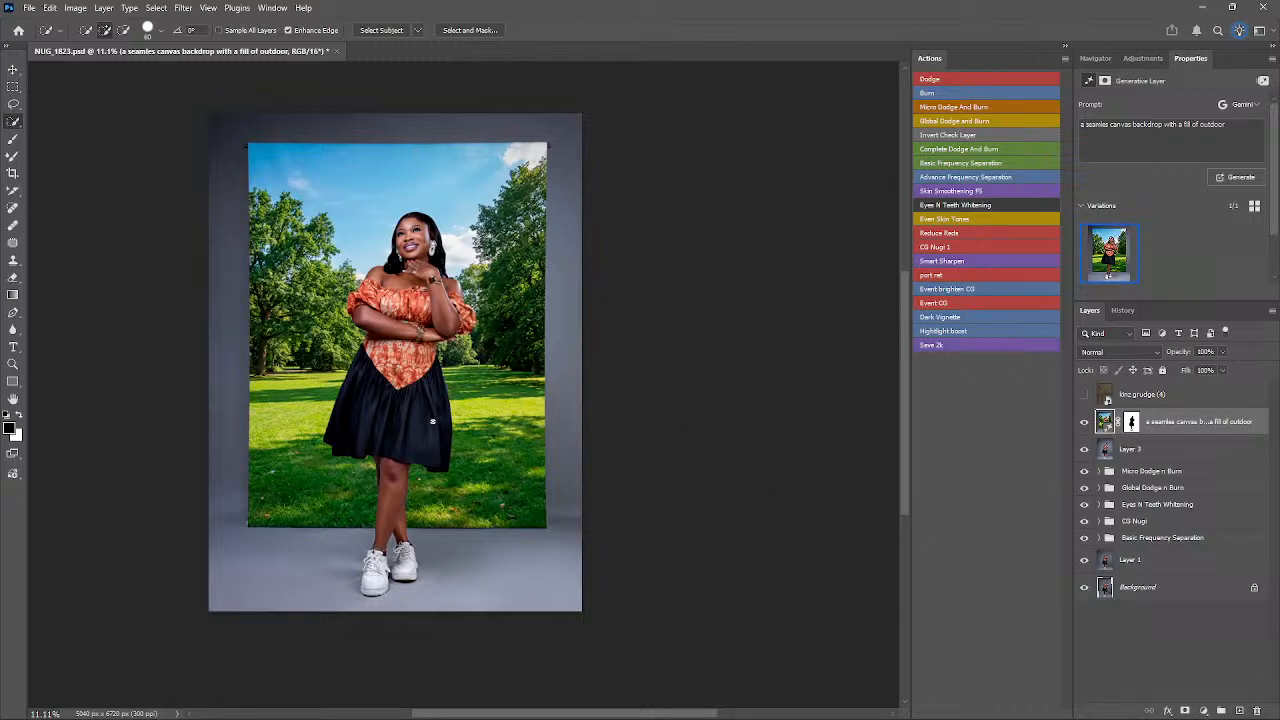
right_click(528, 552)
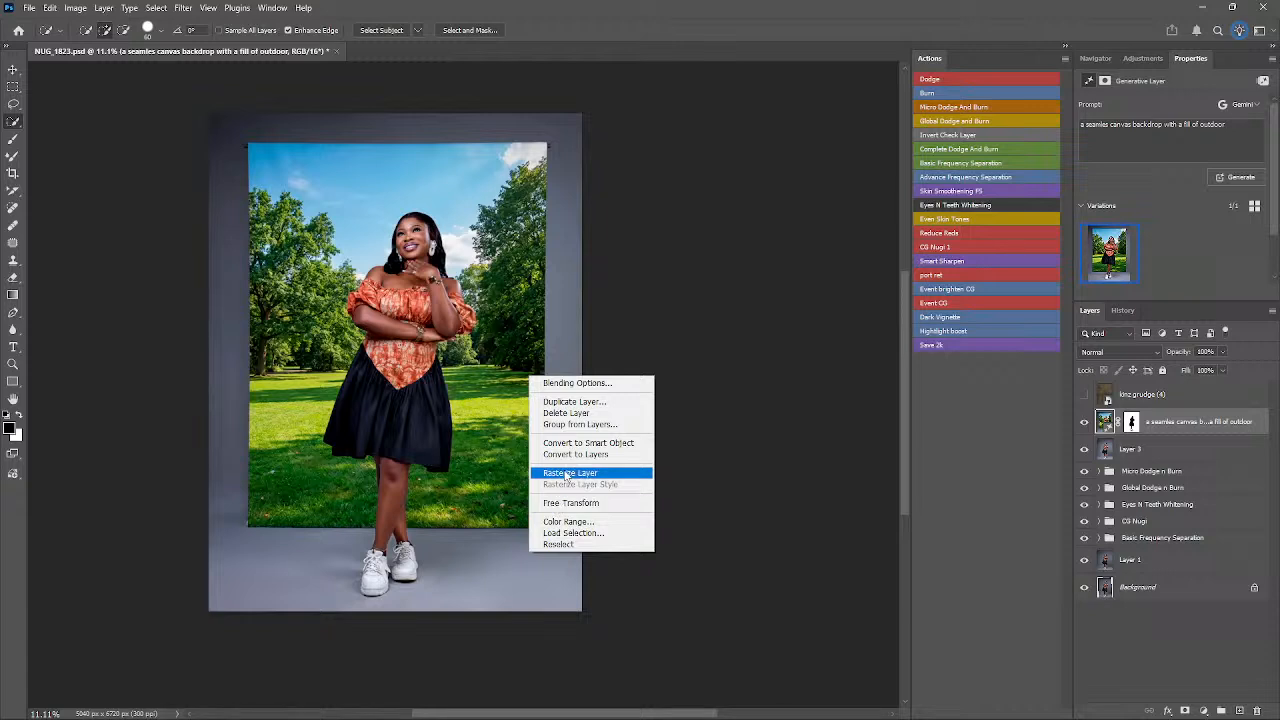
left_click(268, 10)
left_click(268, 10)
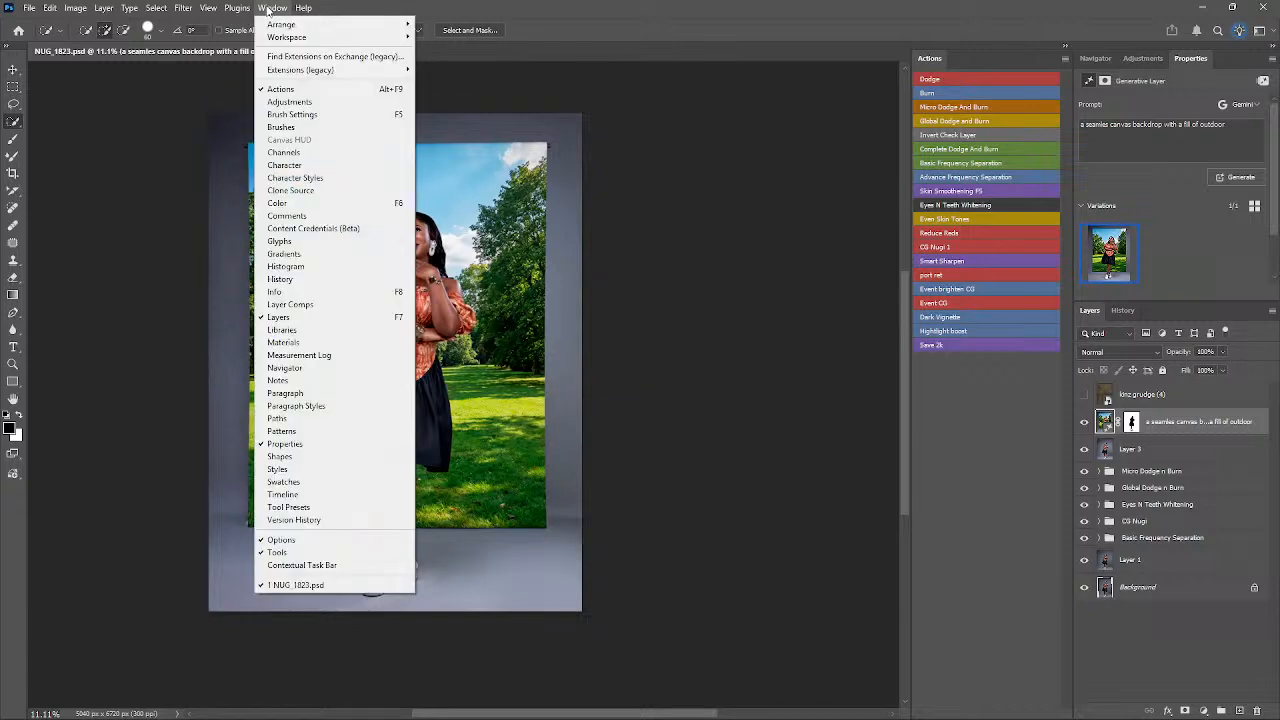
mouse_move(296, 77)
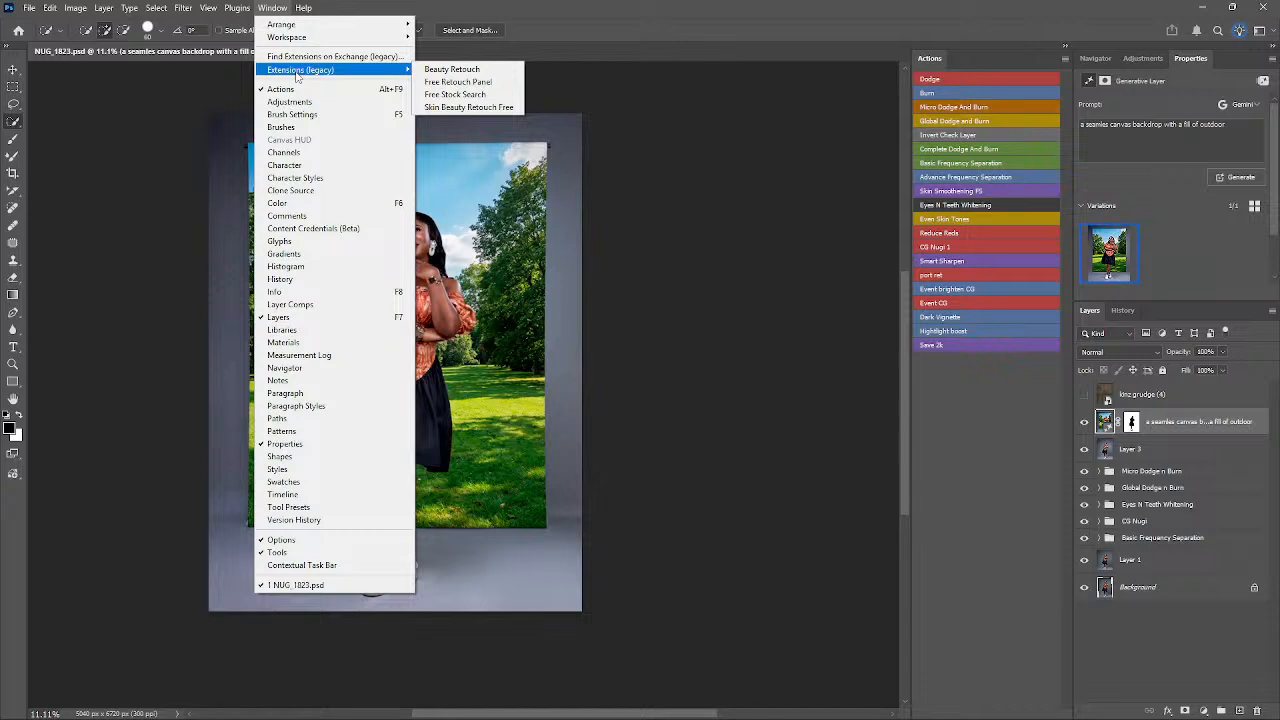
left_click(488, 553)
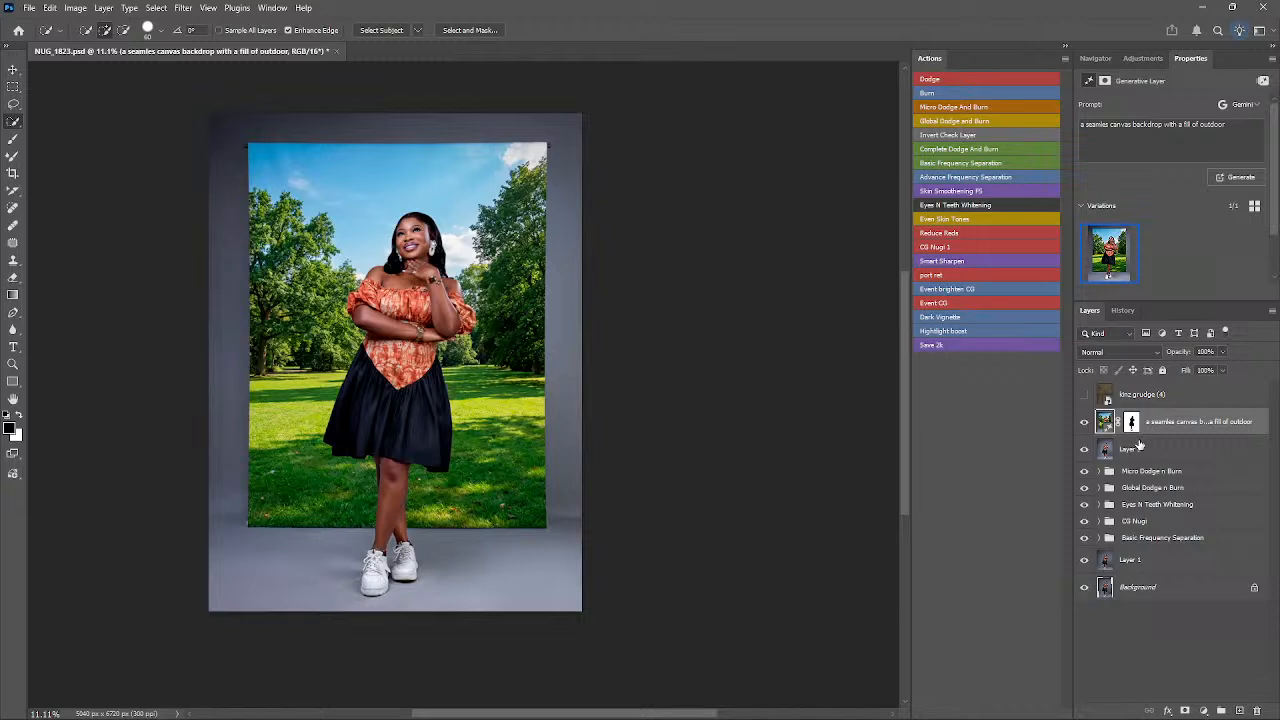
- Undo the generated outdoor backdrop, bringing back the inverted selection on Layer 3
key("ctrl+z")
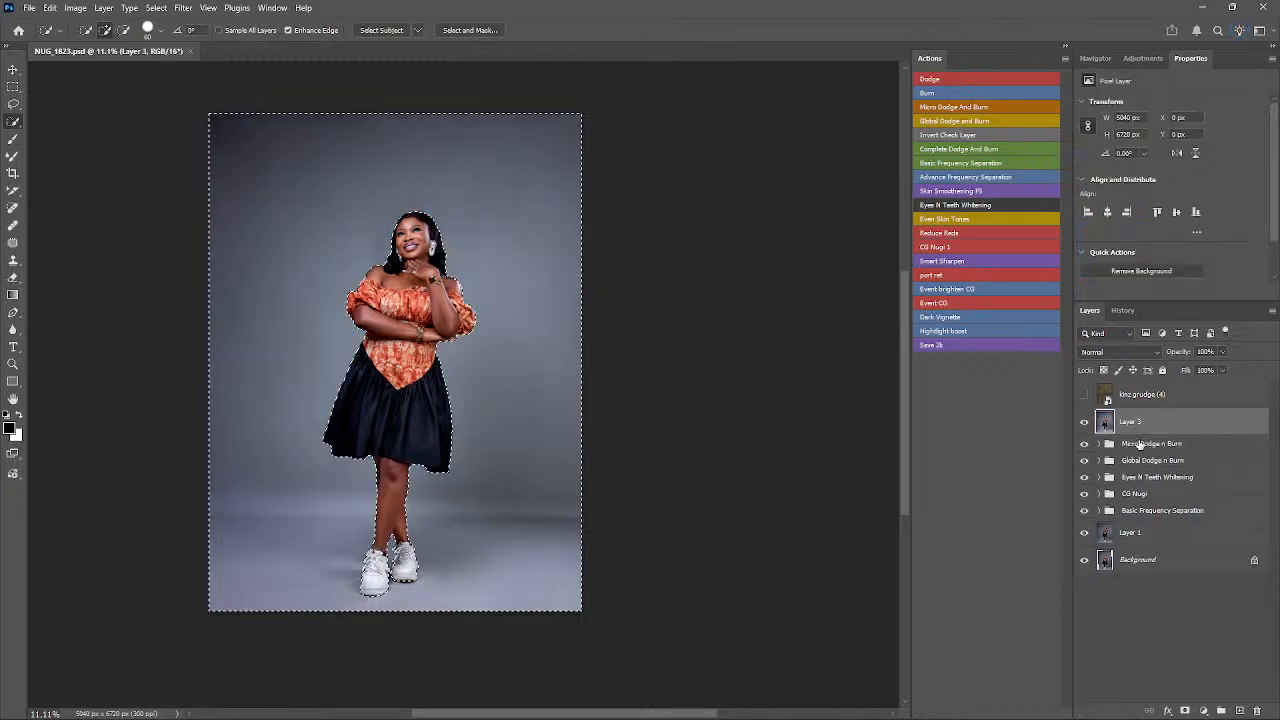
- Use Generative Fill on the selected background with the prompt "plain canvas backdrop with a calm shades of window shade casted on the wall"
right_click(535, 234)
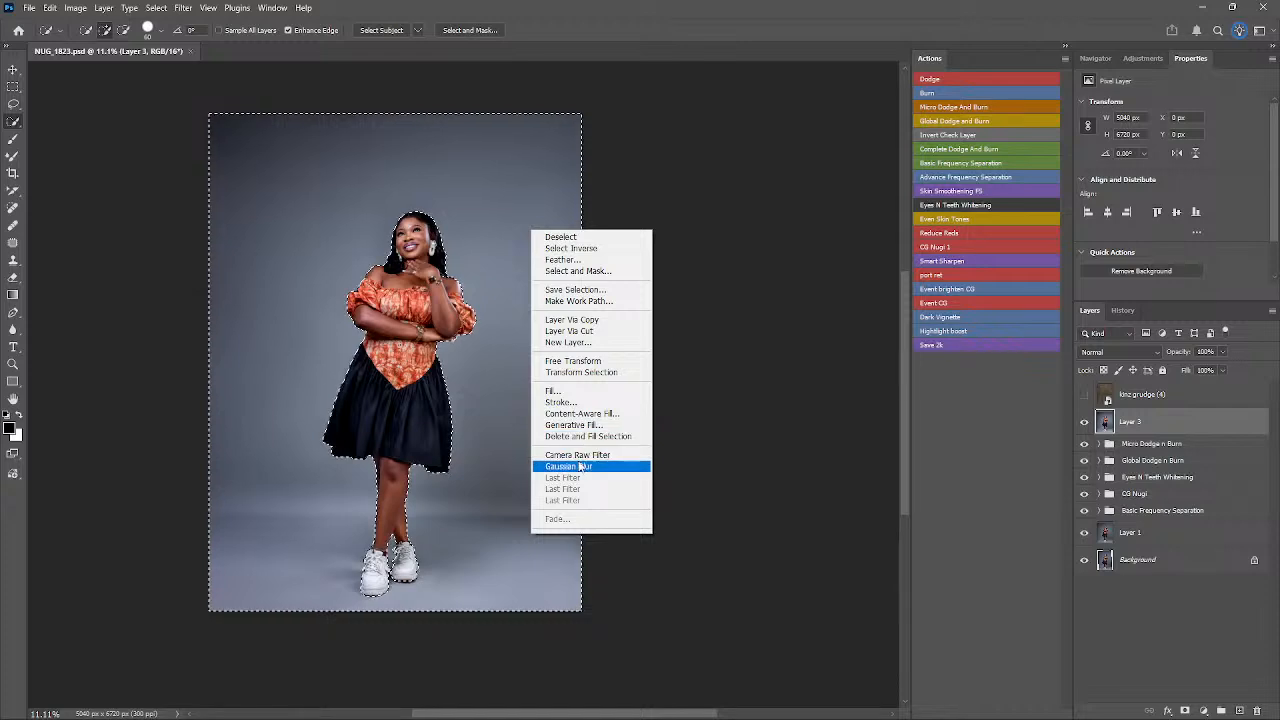
left_click(572, 425)
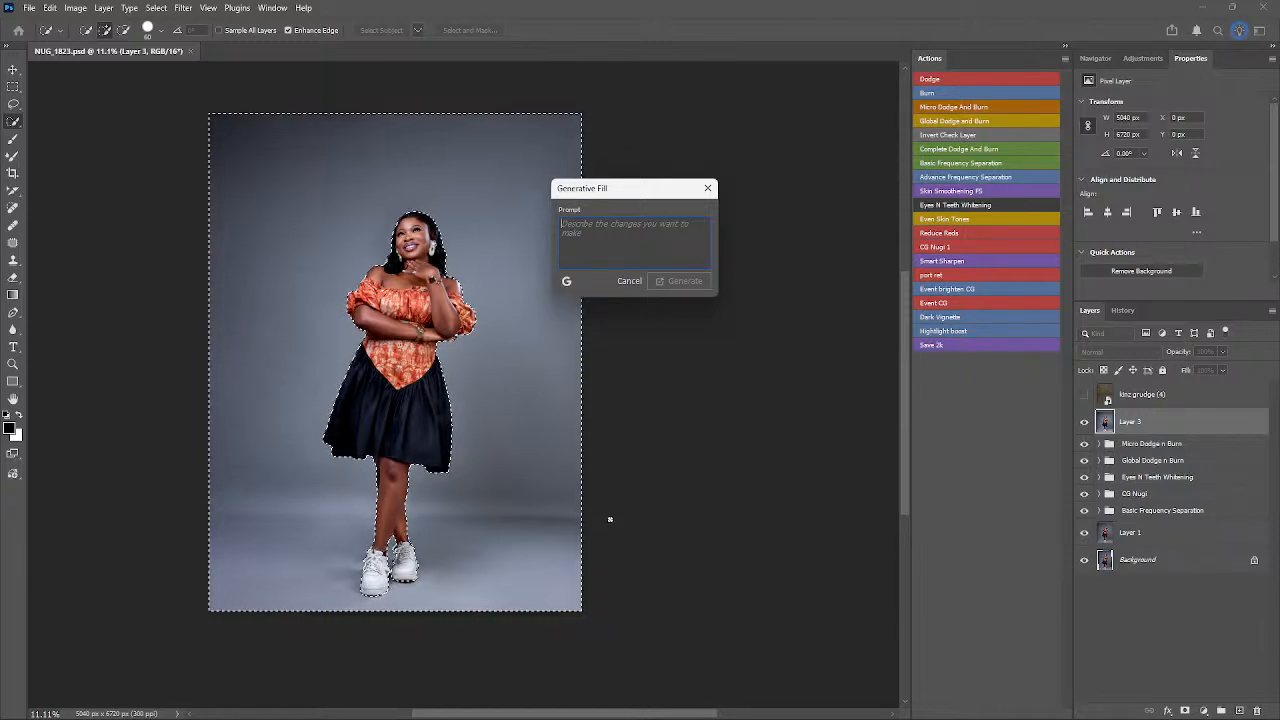
type("plain")
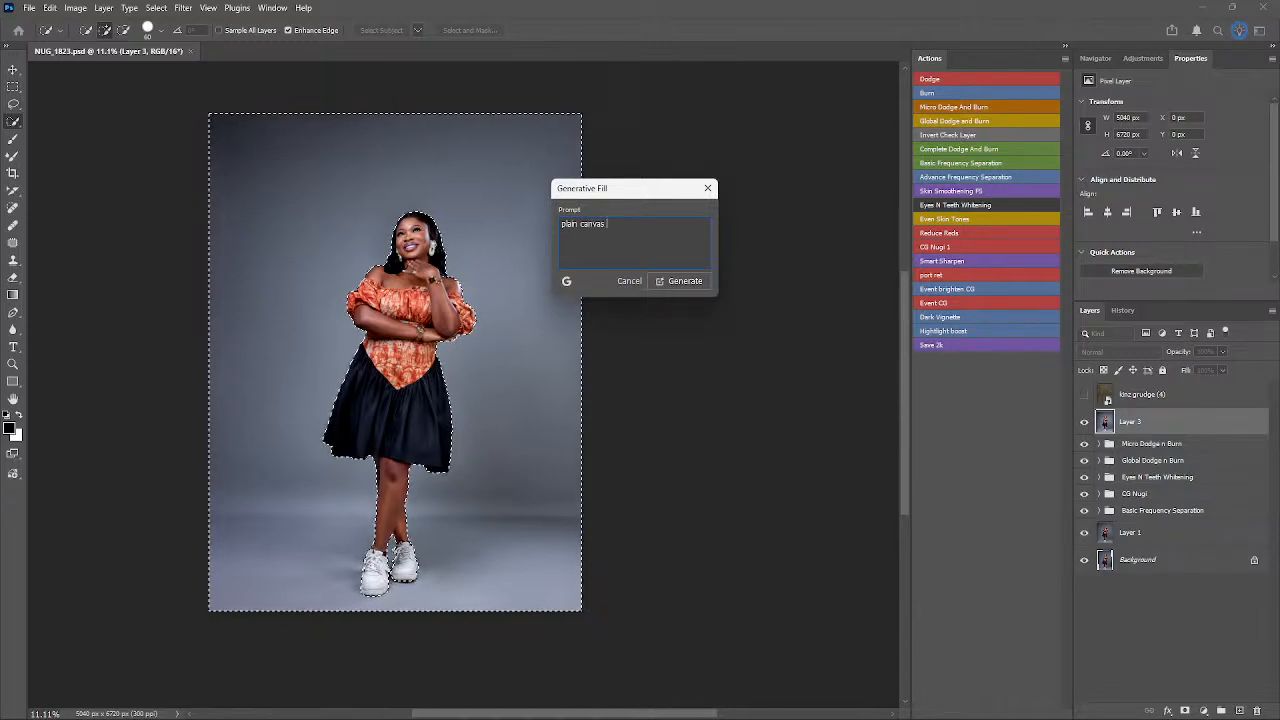
type(" canvas drop")
type("ba")
type("ckdr")
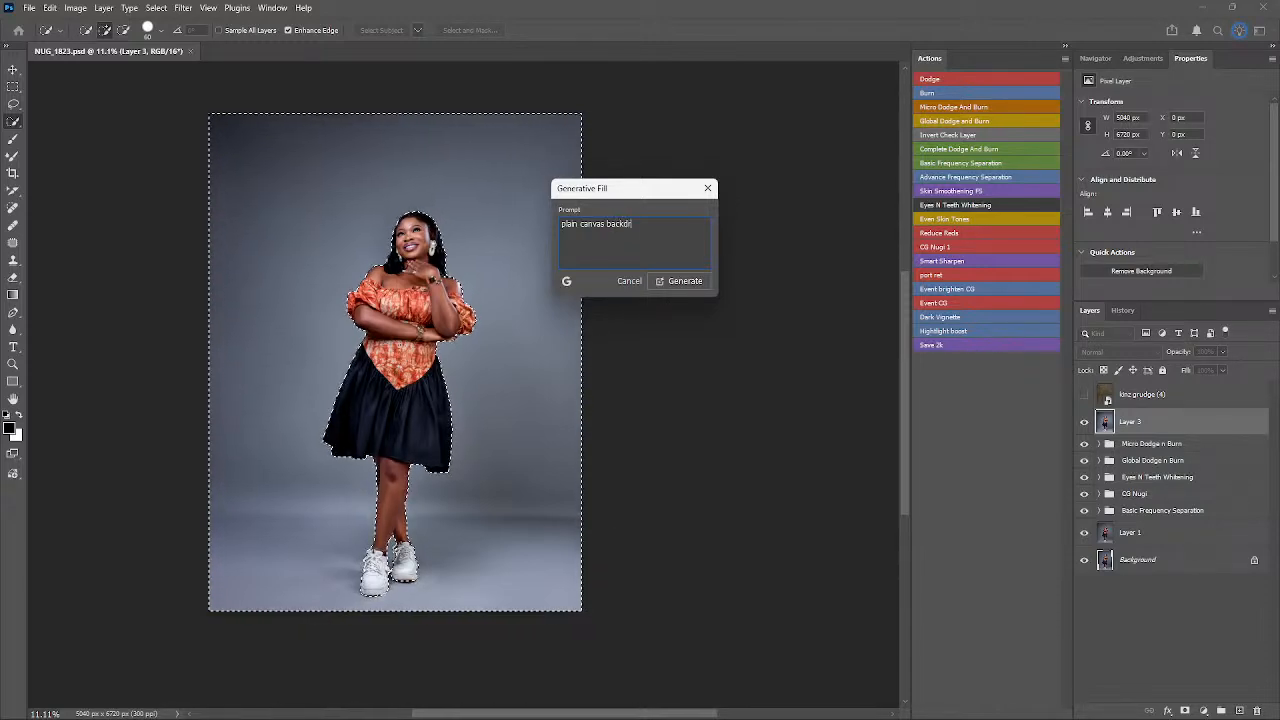
type("op with")
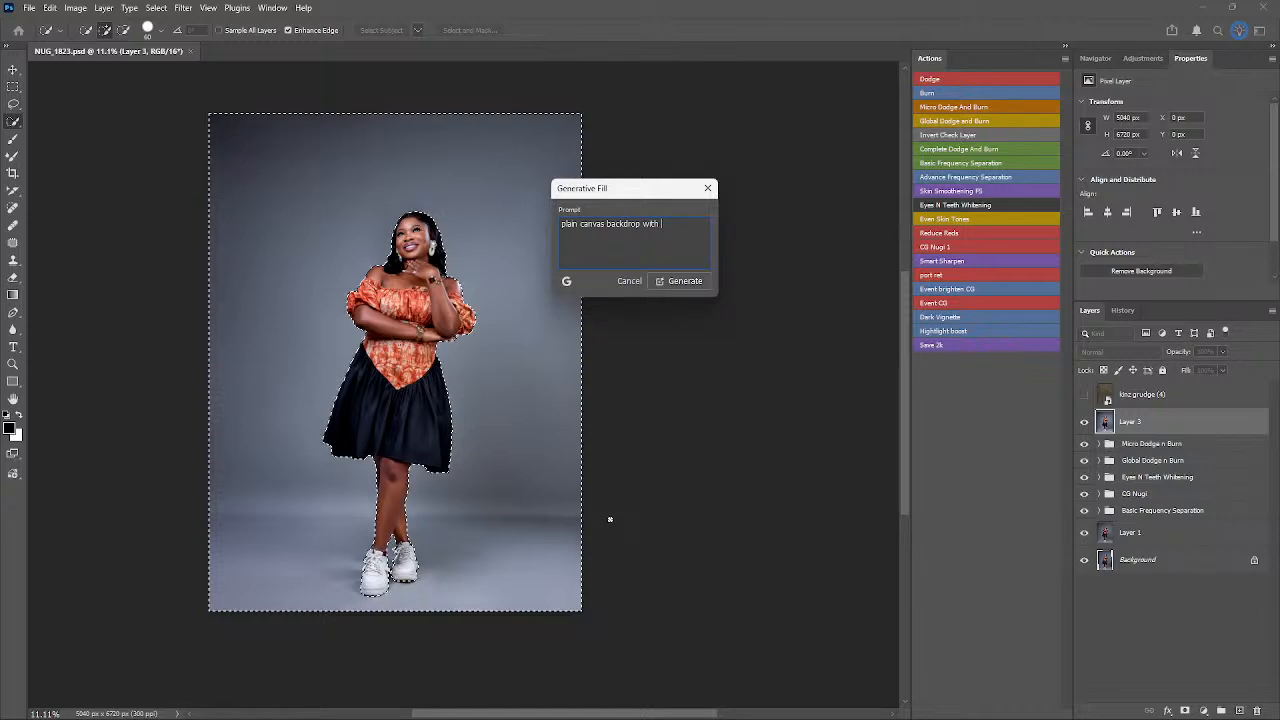
type("a calm")
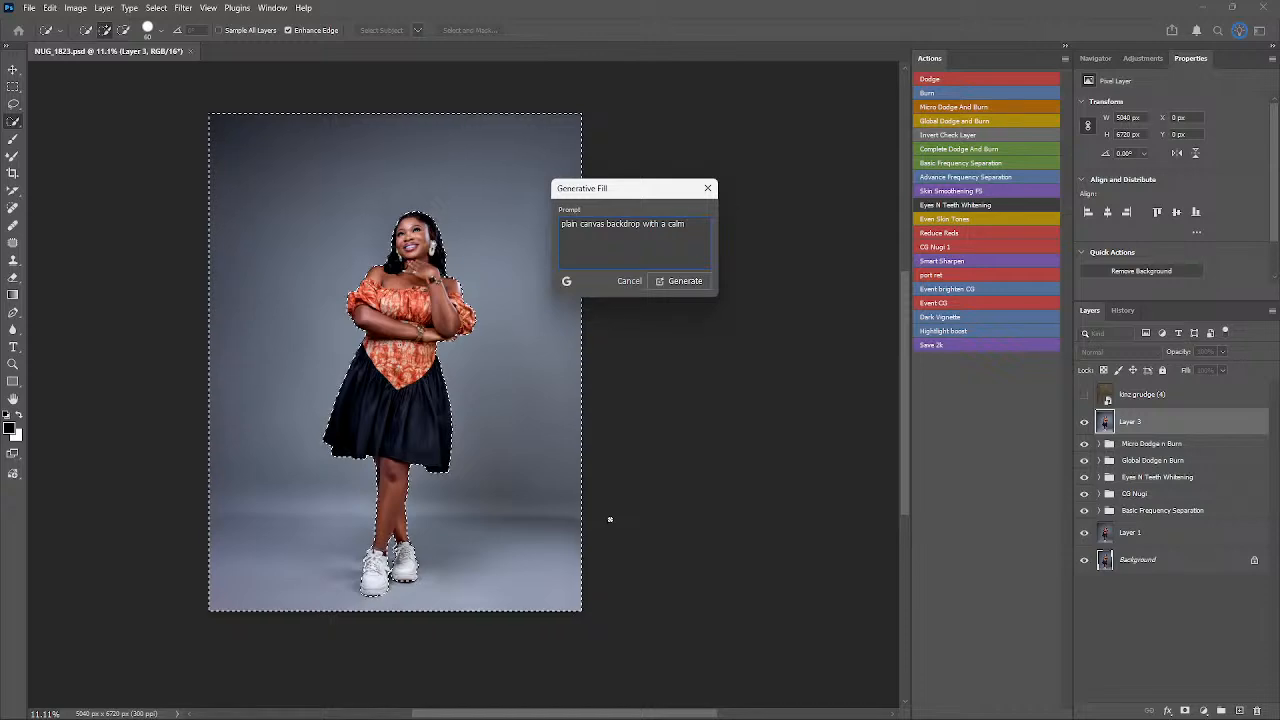
type(" sha")
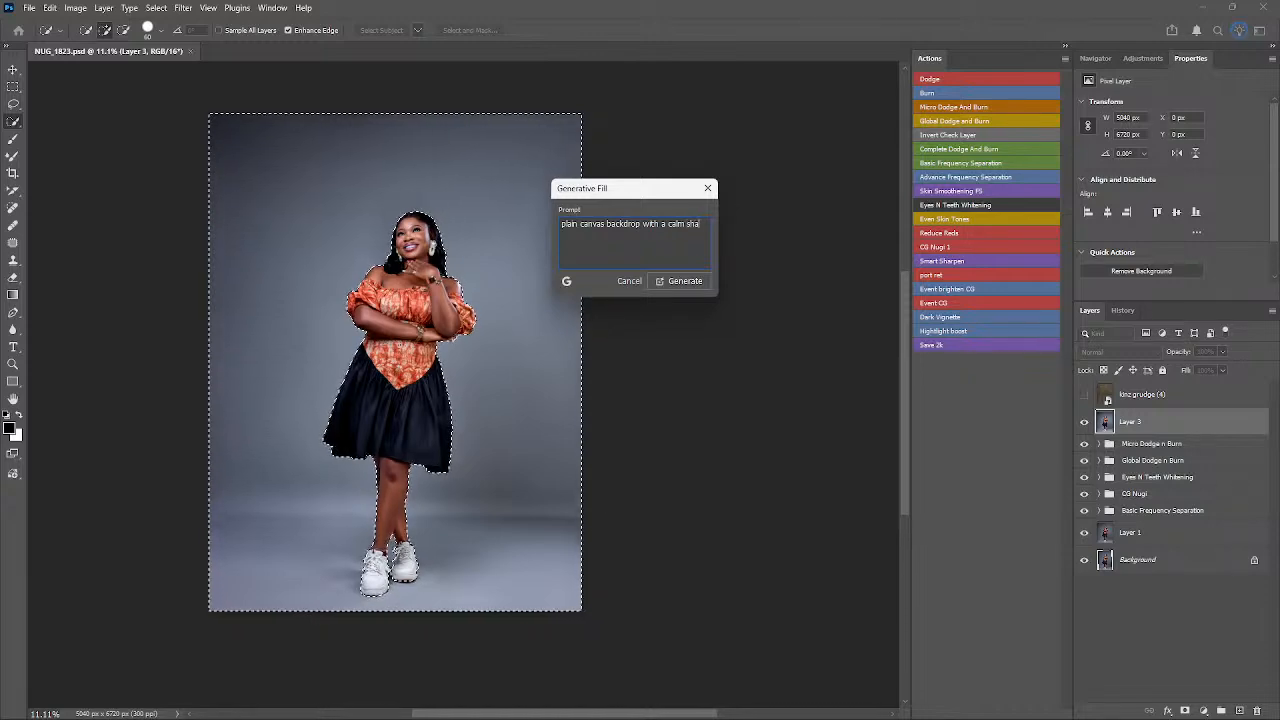
type("des of ")
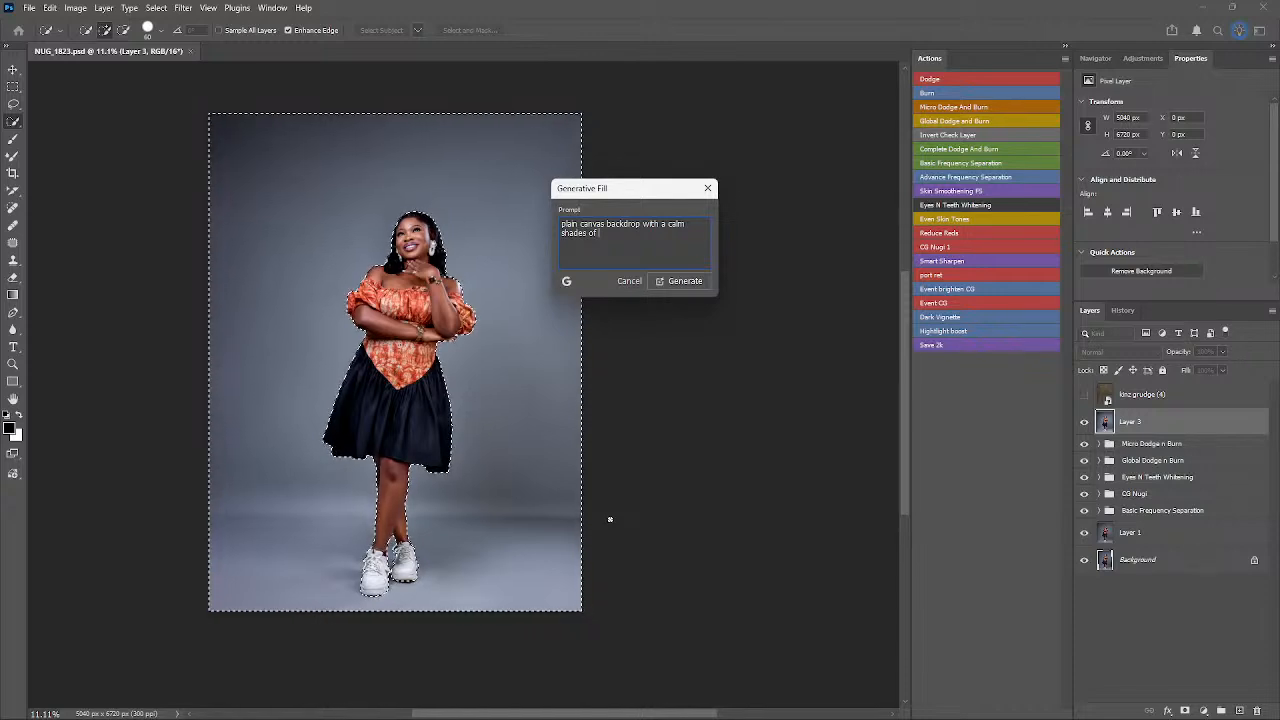
type("window")
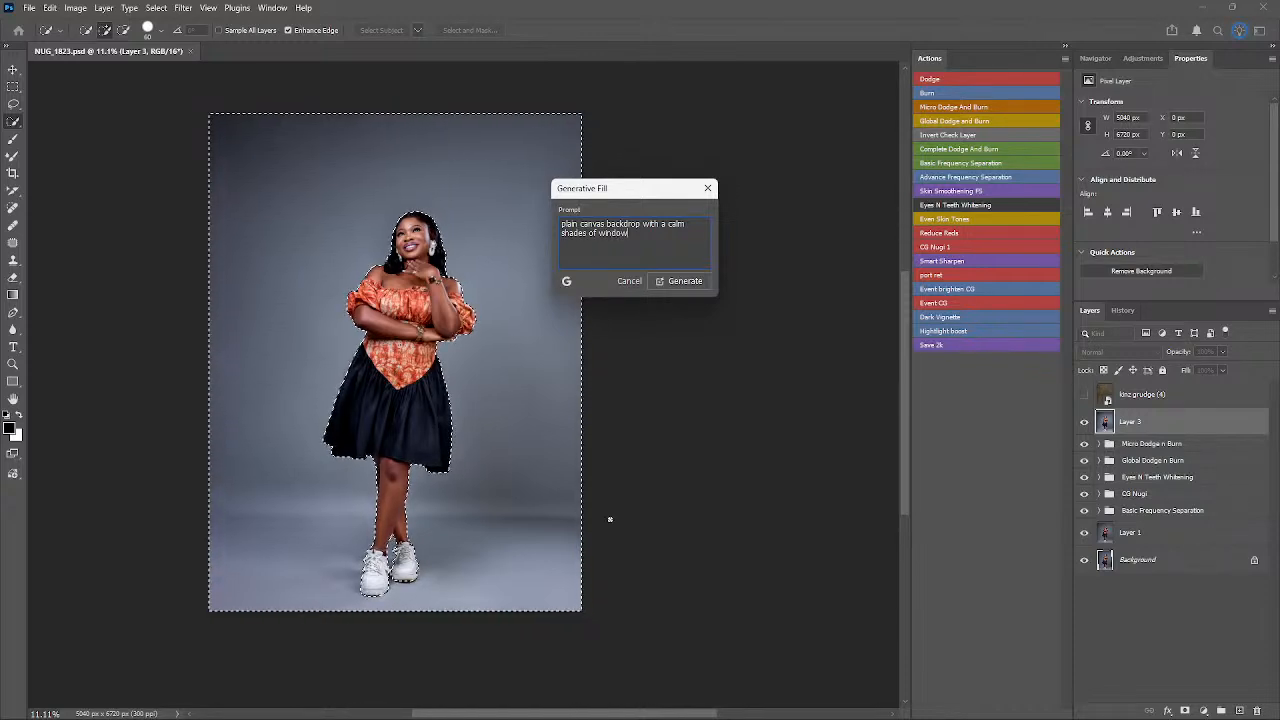
type(" shad")
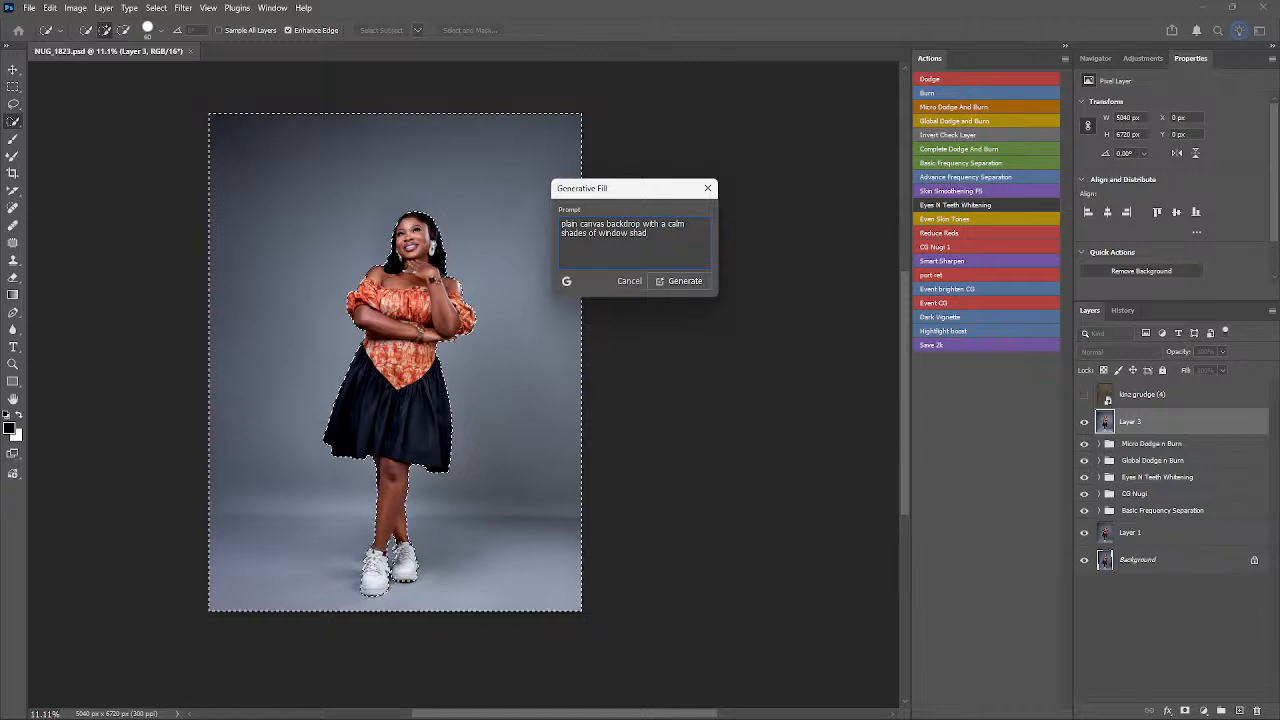
type("e c")
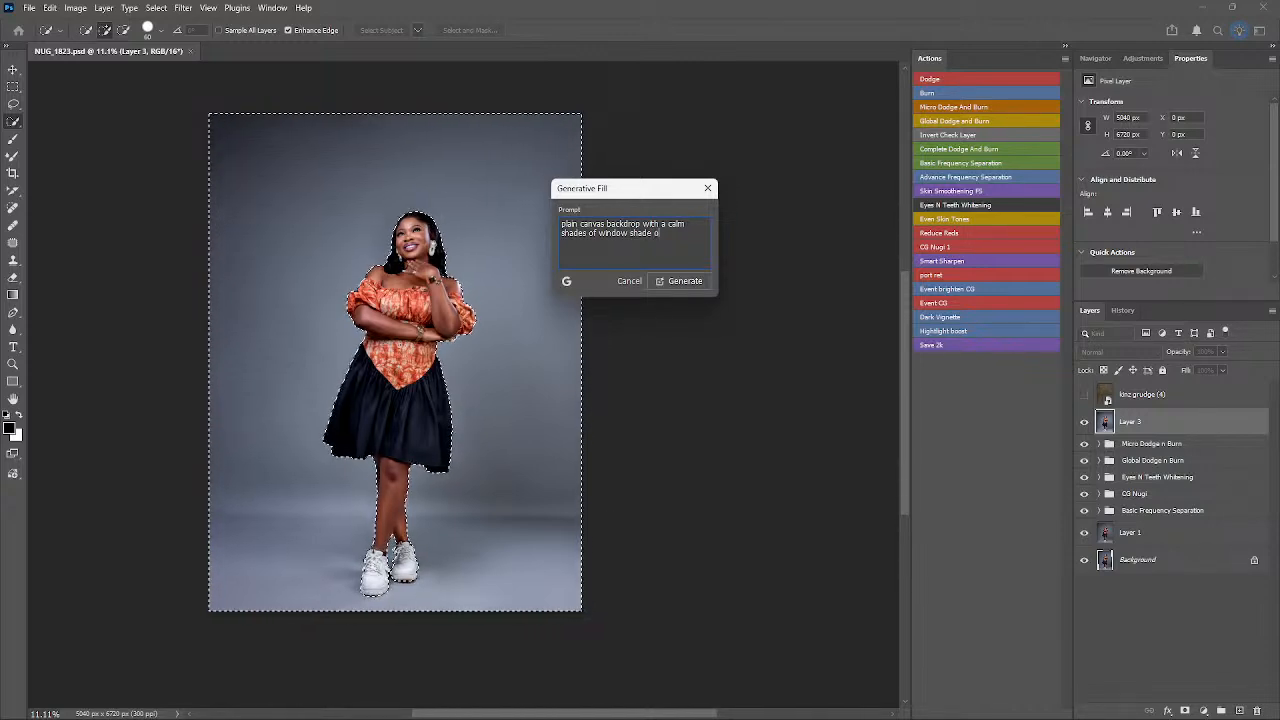
type("as")
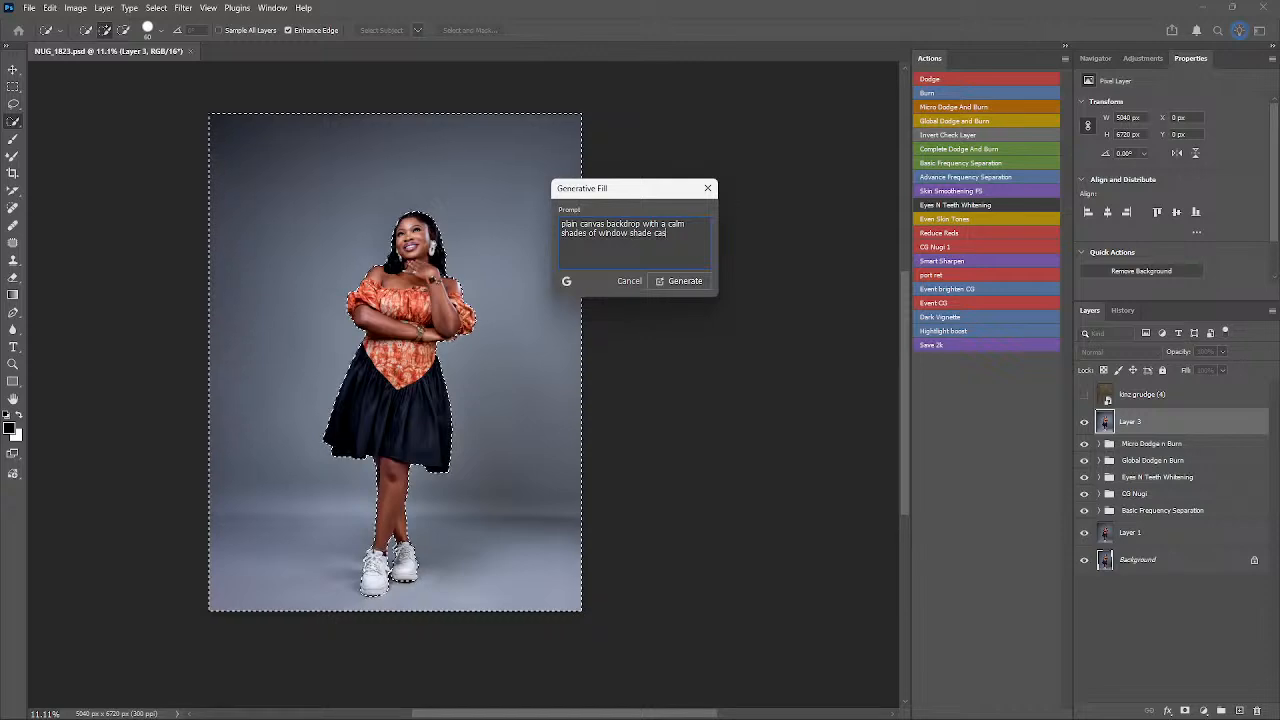
type("ted onthe wall")
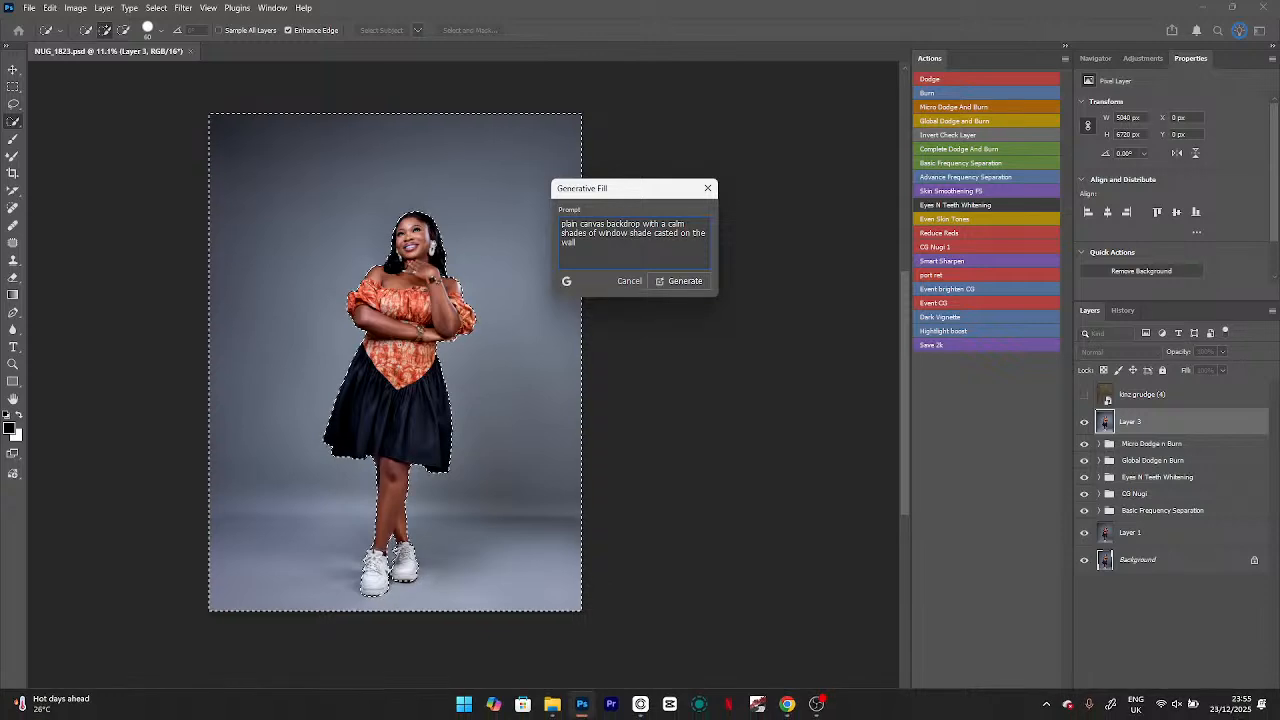
left_click(685, 281)
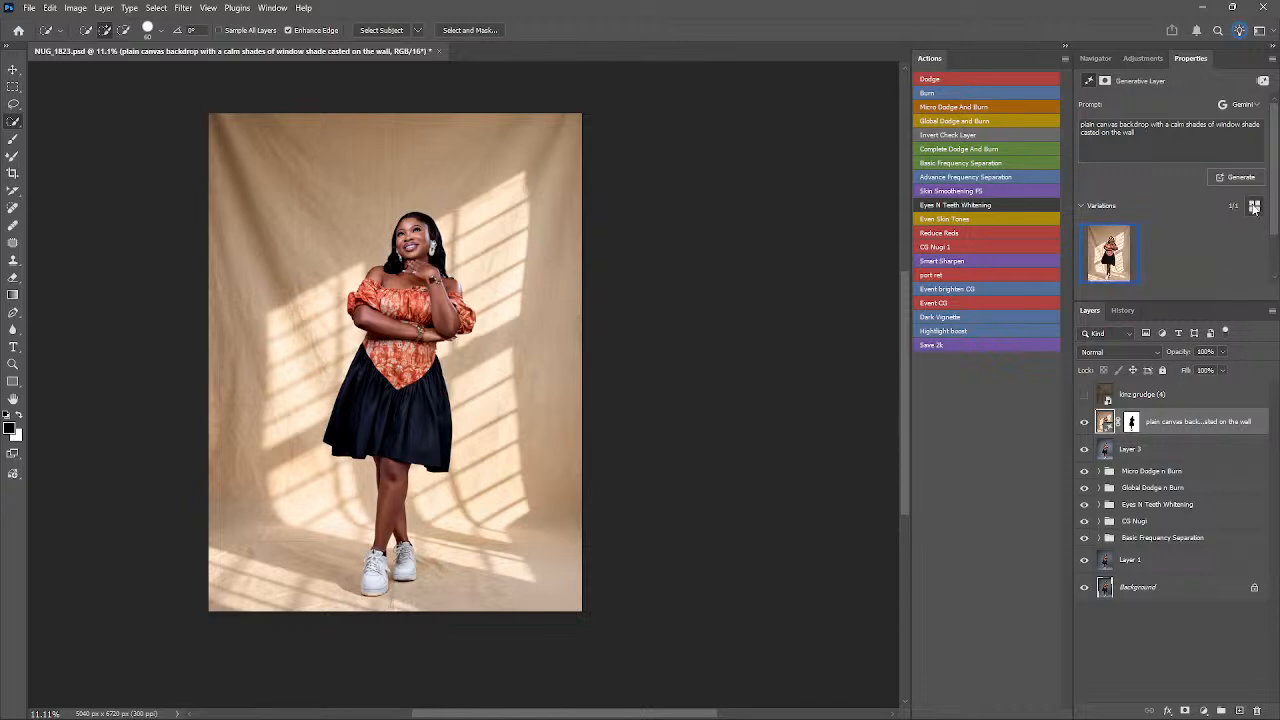
scroll(1178, 238, "down", 1)
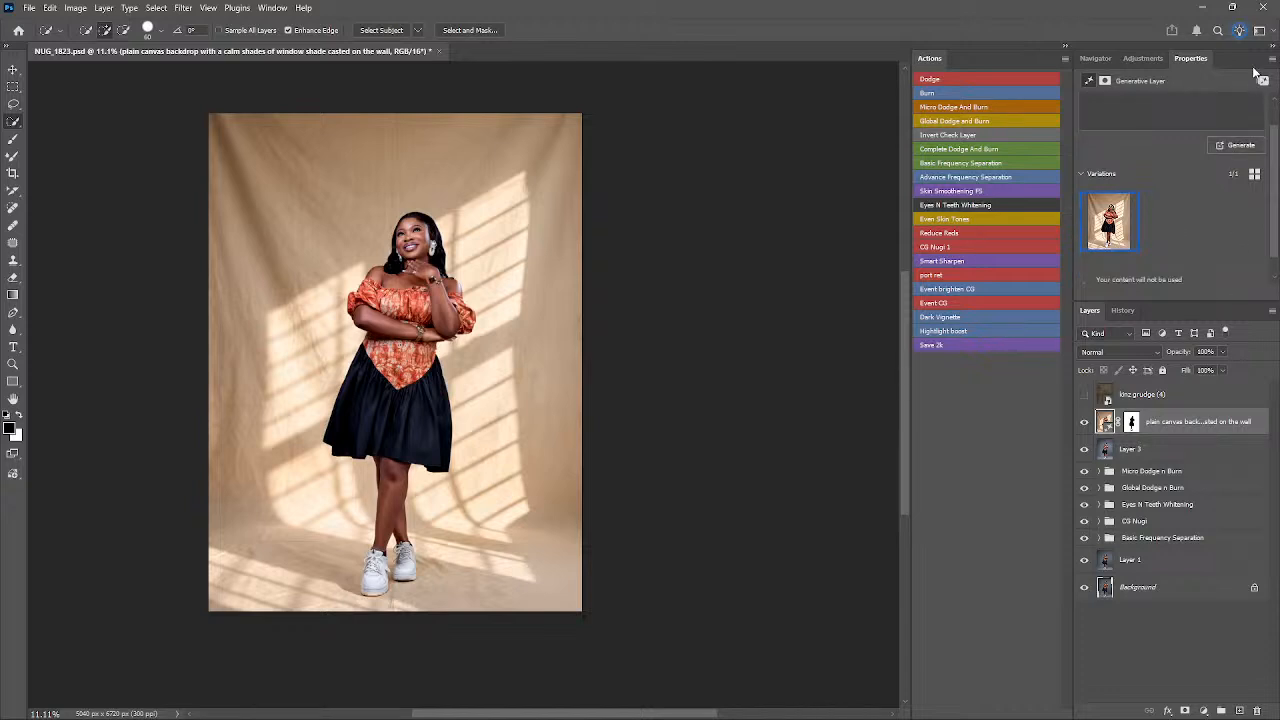
- Generate another variation of the window-shade canvas backdrop using the Flux model with the same prompt
scroll(1222, 118, "up", 1)
left_click(1243, 105)
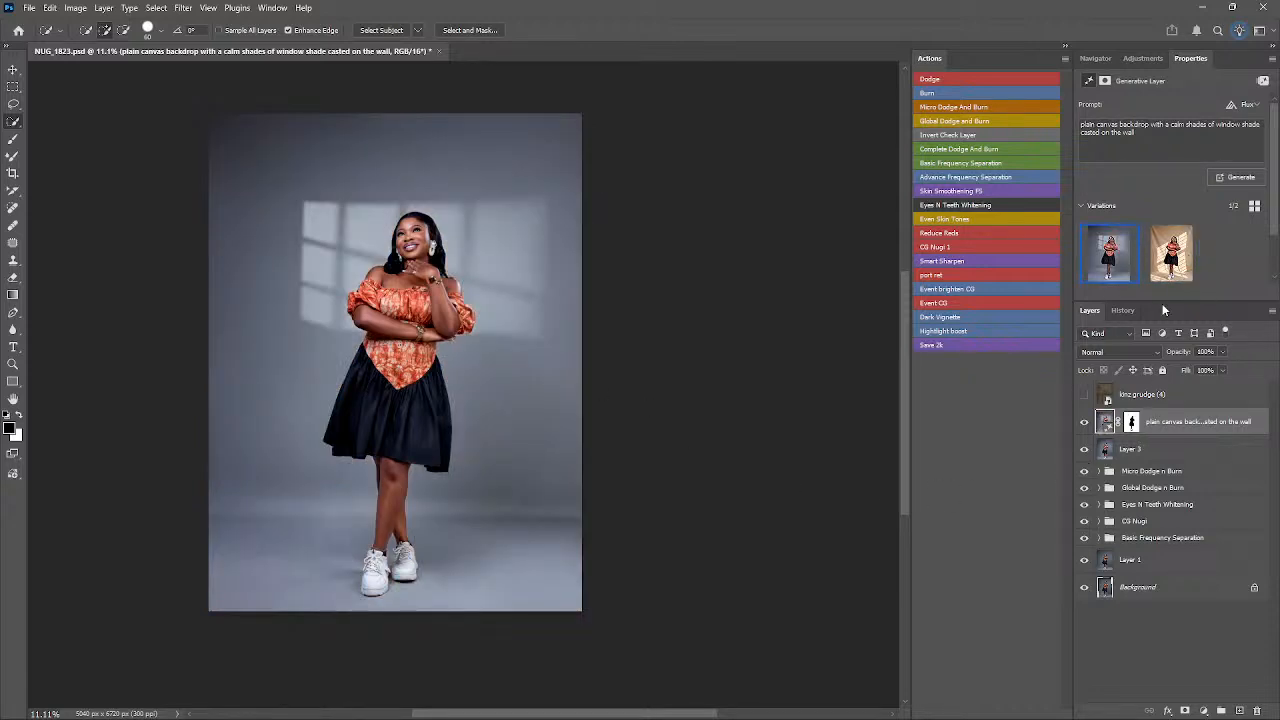
- Compare the Flux-generated backdrop with the original background by repeatedly hiding and showing the generative layer
left_click(1085, 424)
left_click(1085, 424)
left_click(1085, 424)
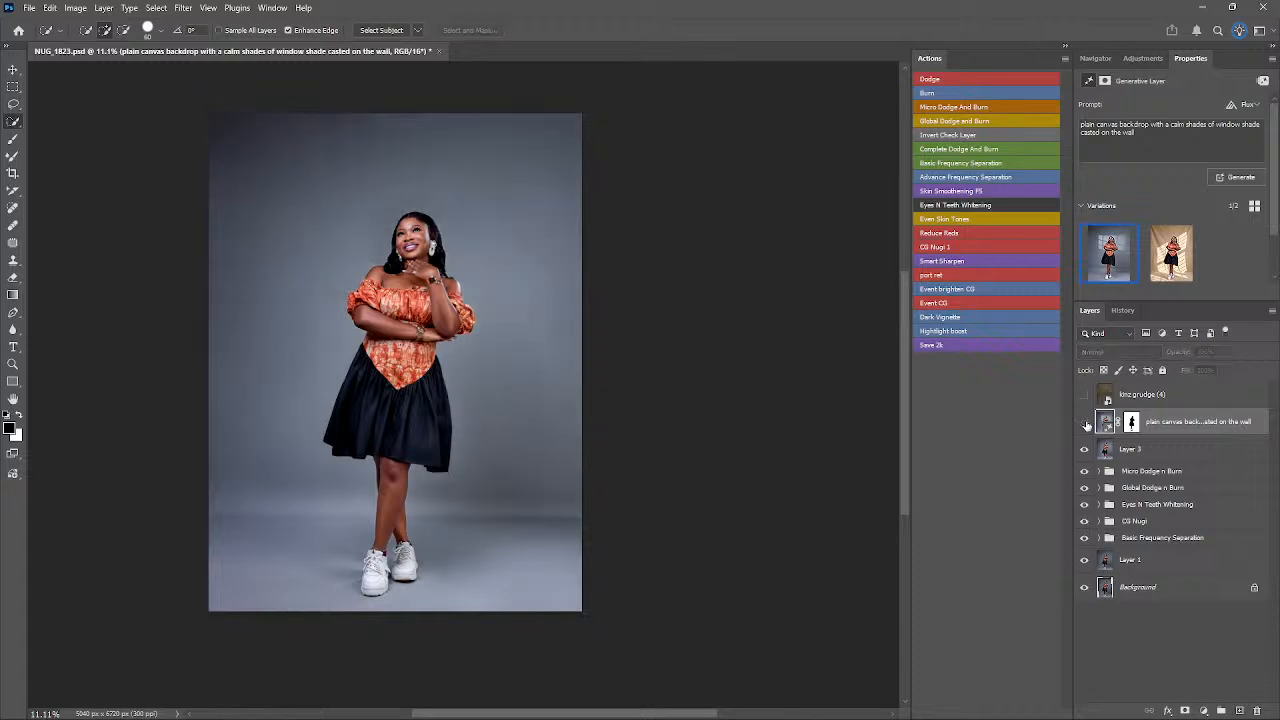
left_click(1085, 424)
left_click(1085, 424)
left_click(1085, 424)
left_click(1085, 424)
key("ctrl+comma")
key("ctrl+comma")
key("ctrl+comma")
key("ctrl+comma")
key("ctrl+comma")
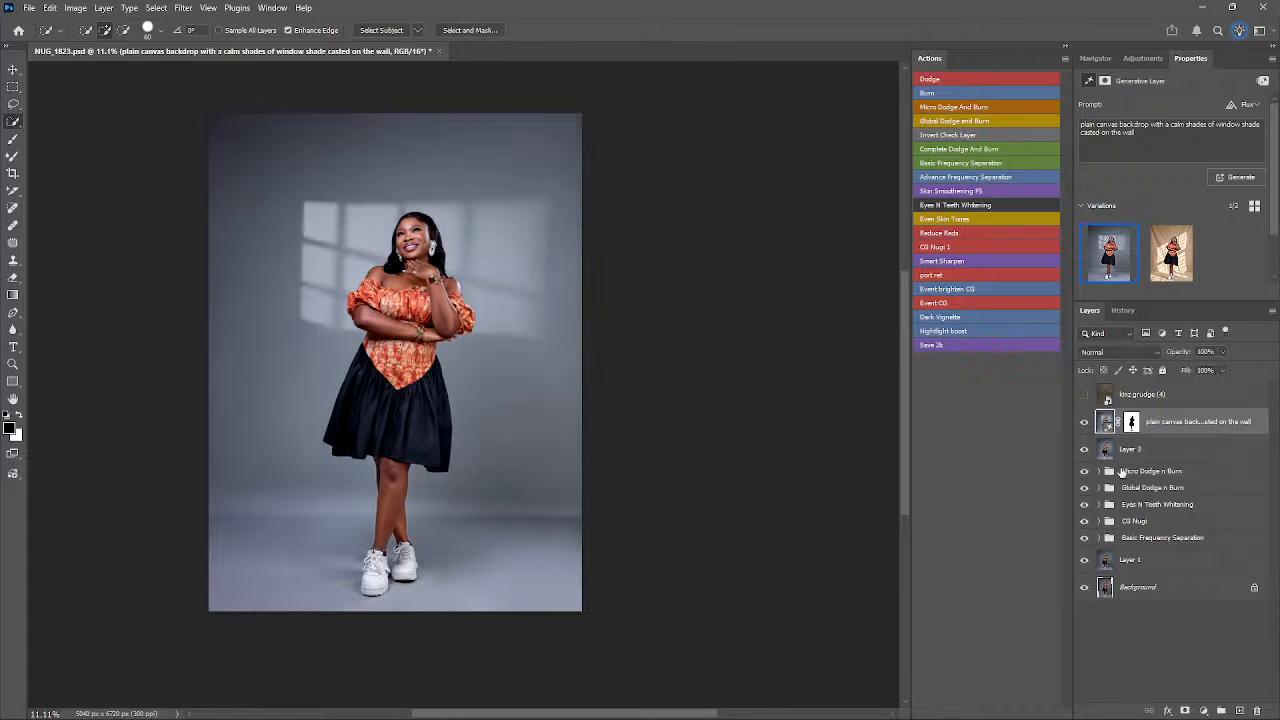
- Undo the generated window-shade backdrop, returning to the inverted selection on Layer 3
key("ctrl+z")
key("ctrl+z")
key("ctrl+z")
key("ctrl+z")
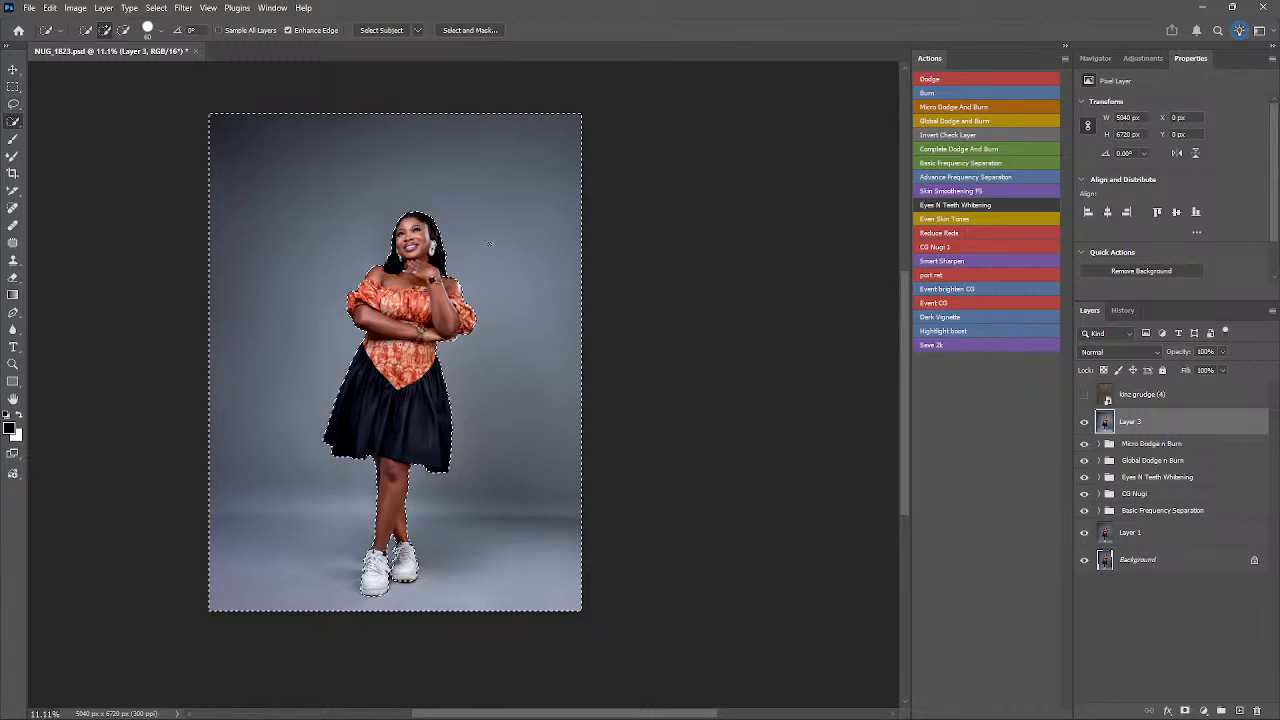
- Invert the selection so it covers the subject, and show and select the kinz grudge (4) layer
right_click(494, 234)
left_click(534, 251)
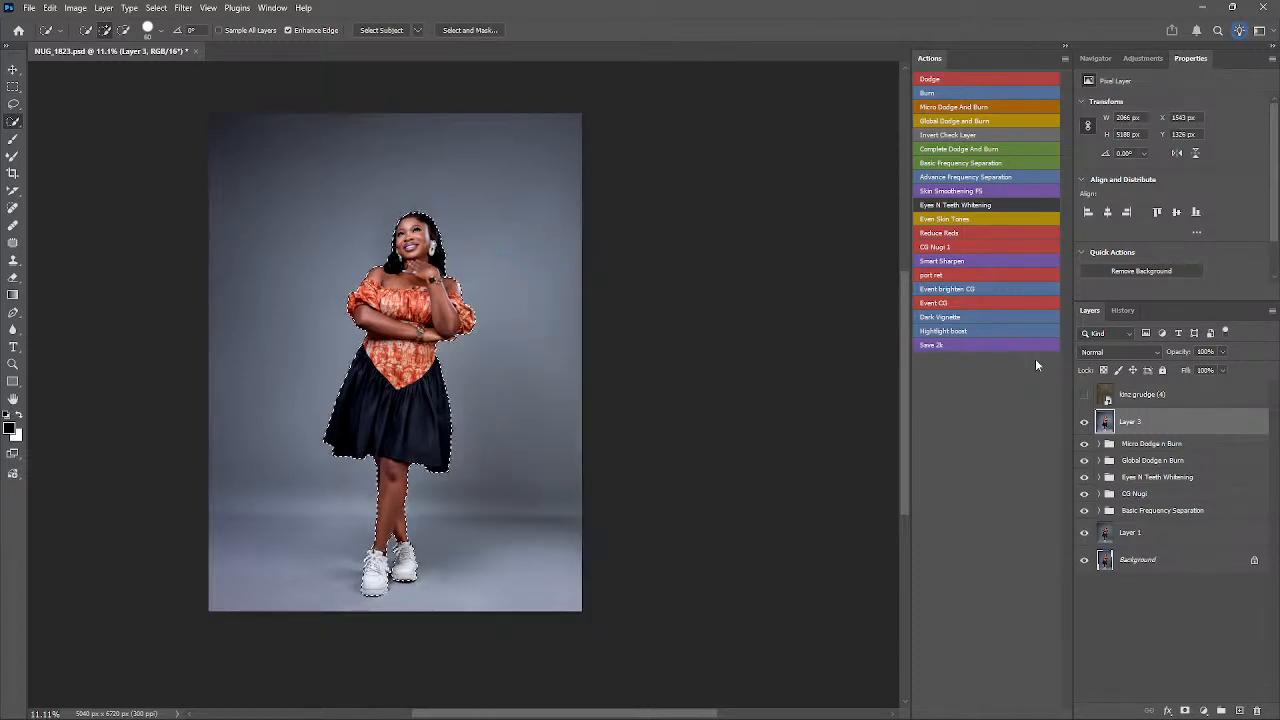
left_click(1084, 394)
left_click(1125, 396)
- Rasterize the kinz grudge (4) layer, clear the subject-shaped area from it, and deselect
key("e")
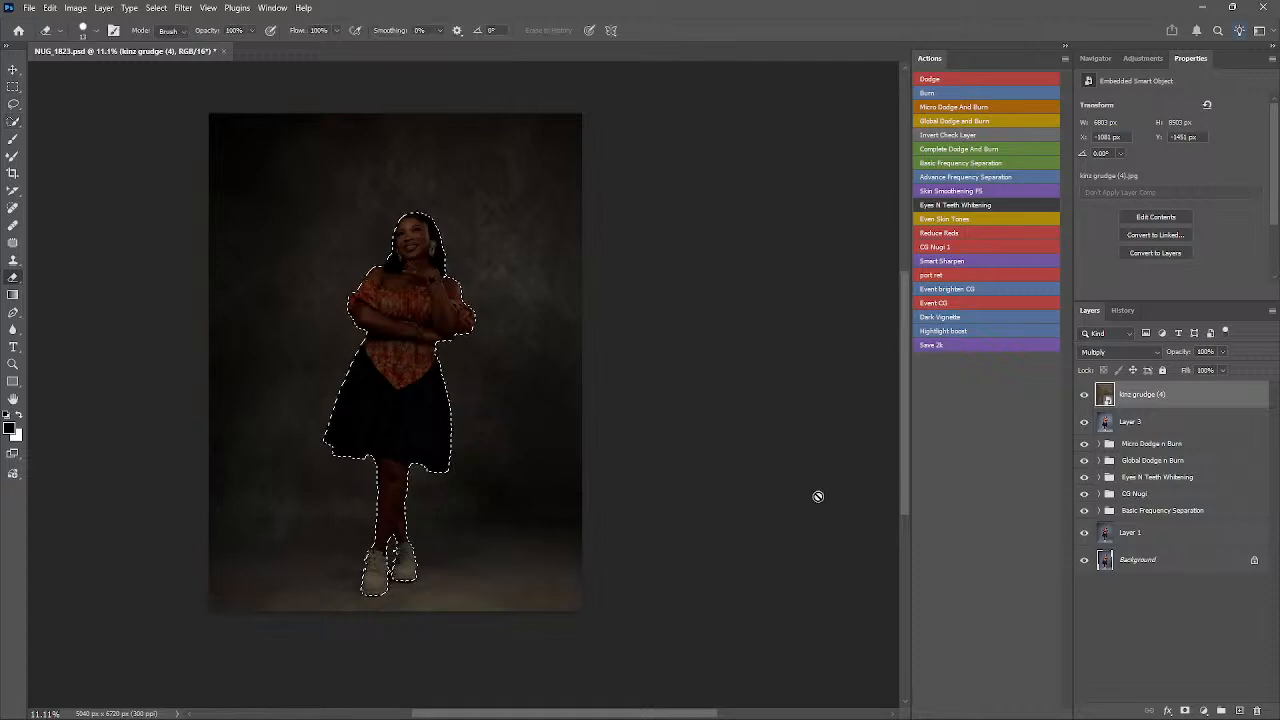
left_click(393, 326)
left_click(584, 273)
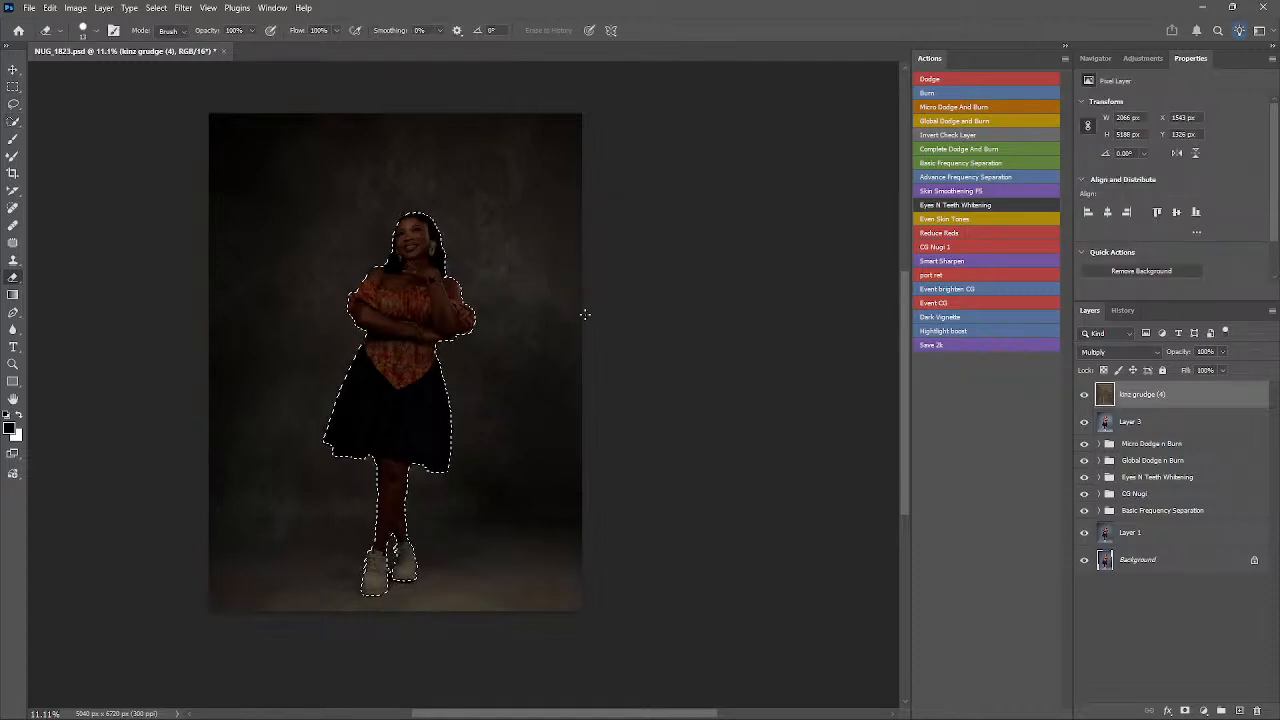
key("ctrl+d")
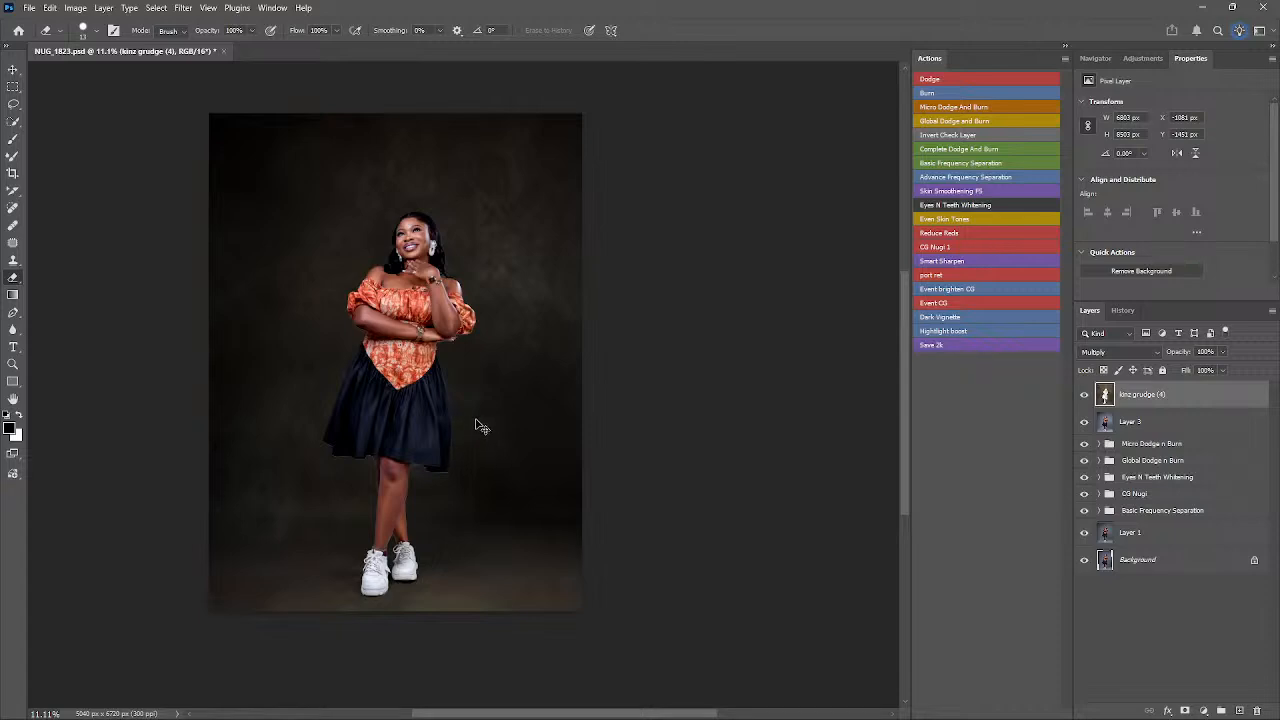
- Save the document, and set the kinz grudge (4) layer's opacity to 56%
key("ctrl+s")
key("v")
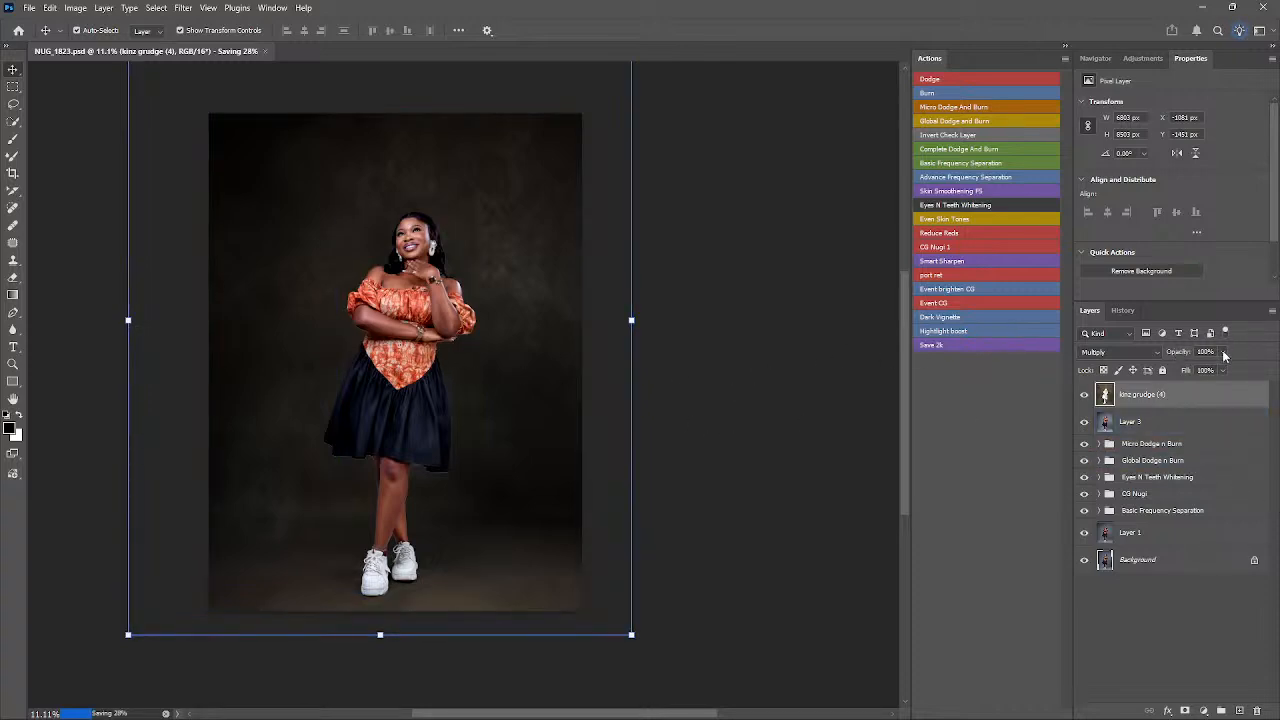
left_click(1222, 352)
left_click(1208, 352)
type("55")
left_click_drag(1212, 352, 1188, 352)
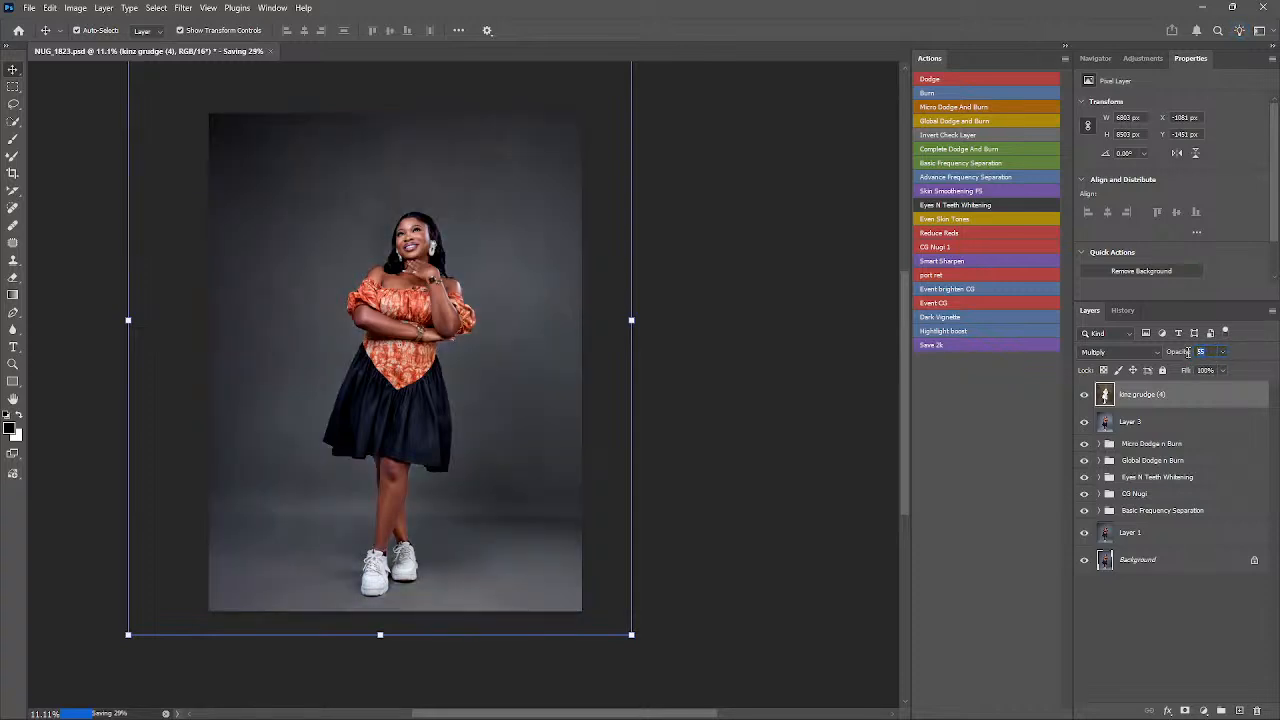
type("65")
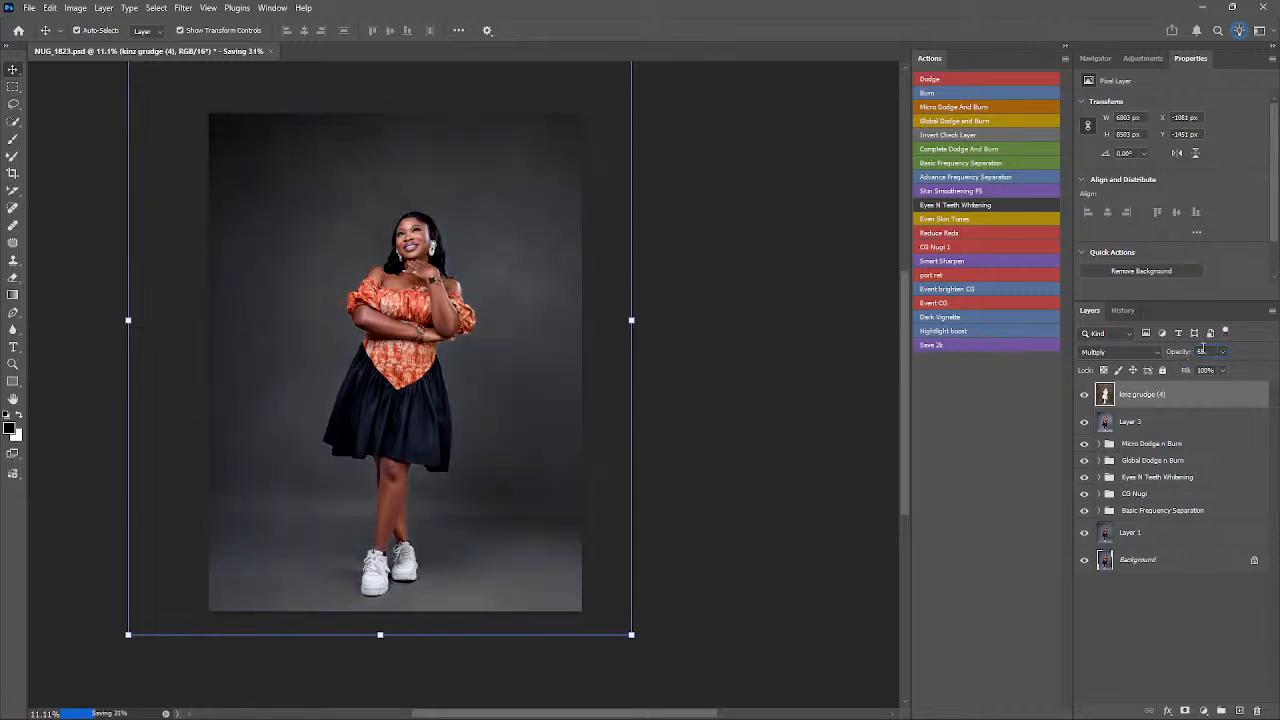
left_click(1219, 352)
left_click(1185, 358)
left_click(1212, 352)
type("56")
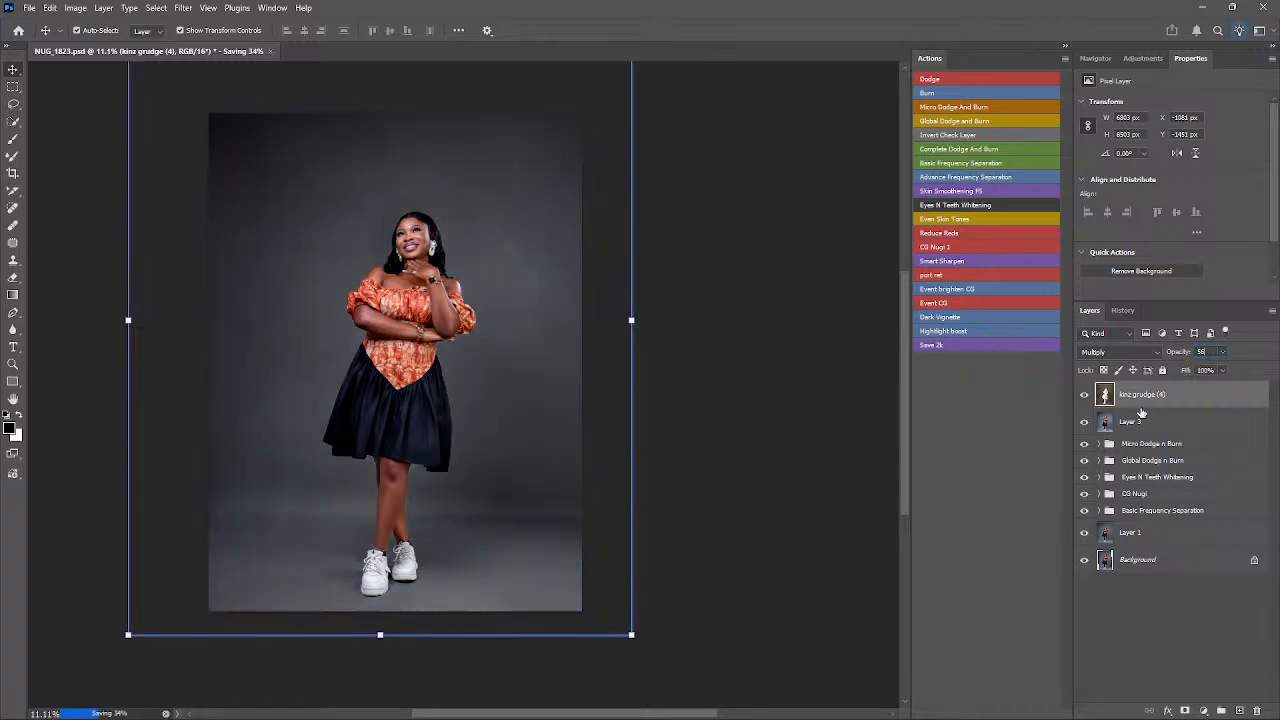
key("Return")
- Compare the portrait with and without the kinz grudge (4) texture by toggling that layer's visibility
left_click(1085, 395)
left_click(1085, 396)
left_click(1085, 397)
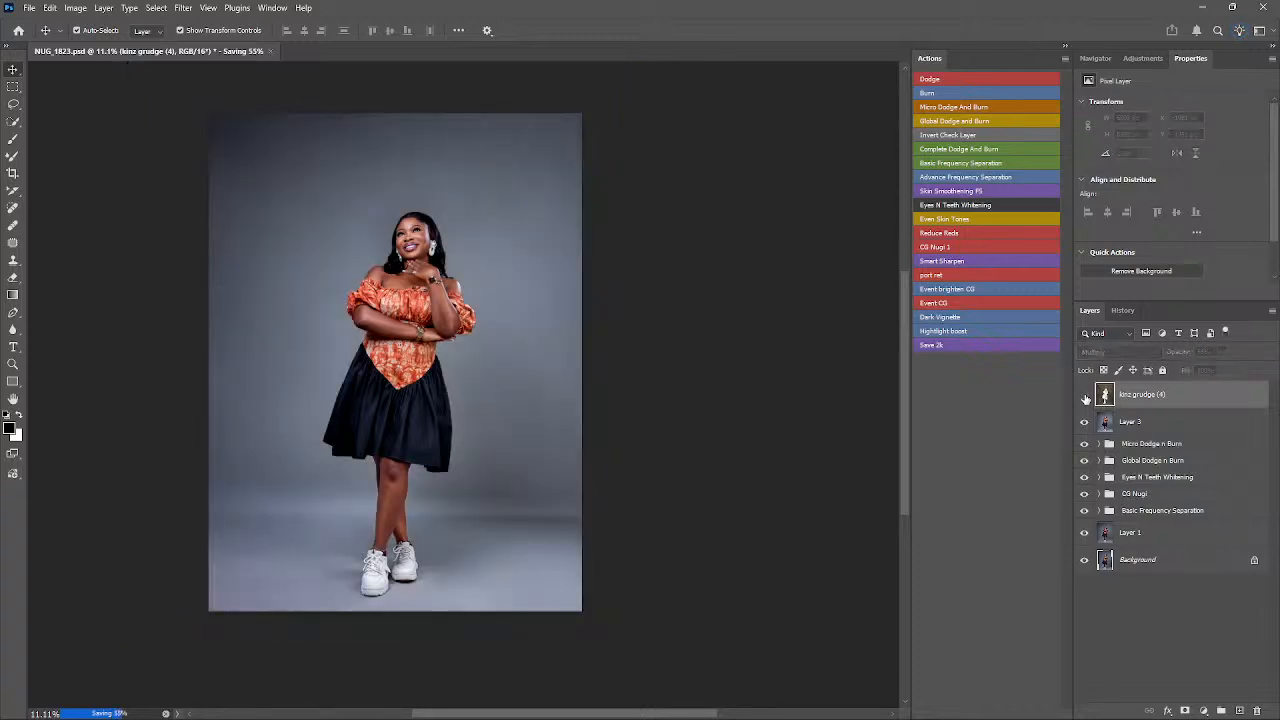
left_click(1085, 397)
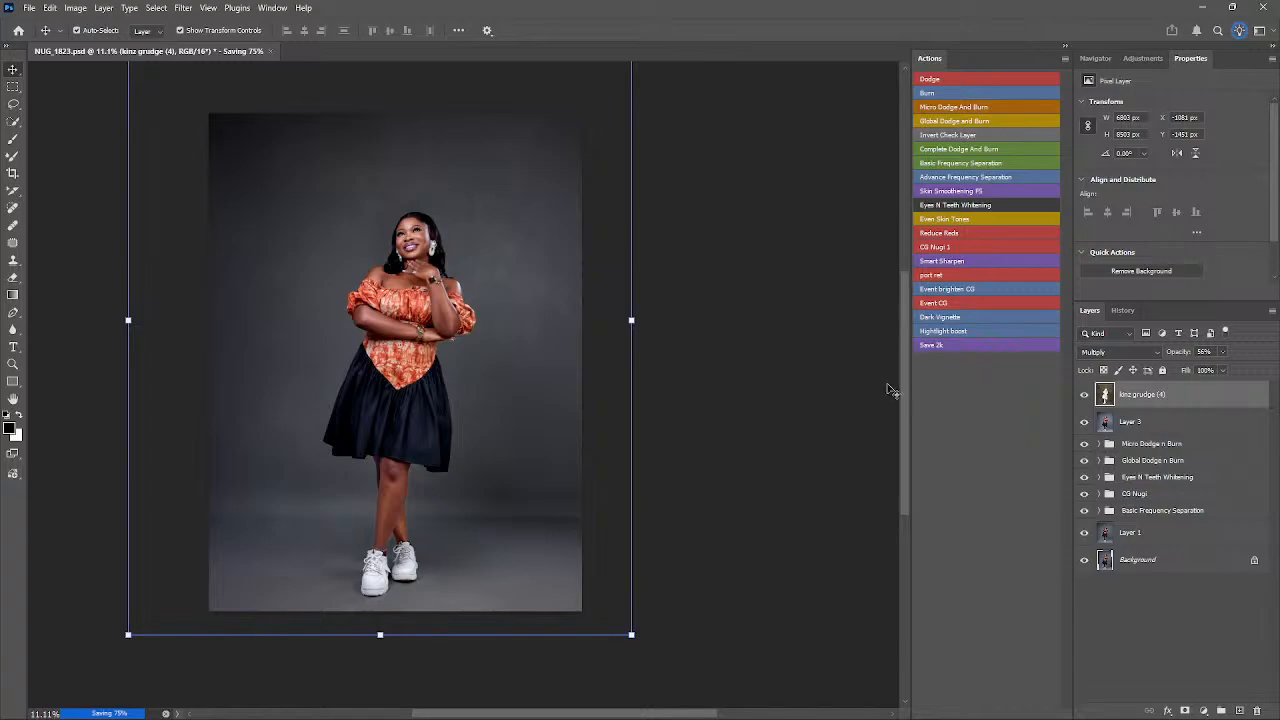
- Switch to File Explorer and open the WINDOW SHADE image folder inside Backgrounds & Wallp[aper on Local Disk (E:)
key("alt+Tab")
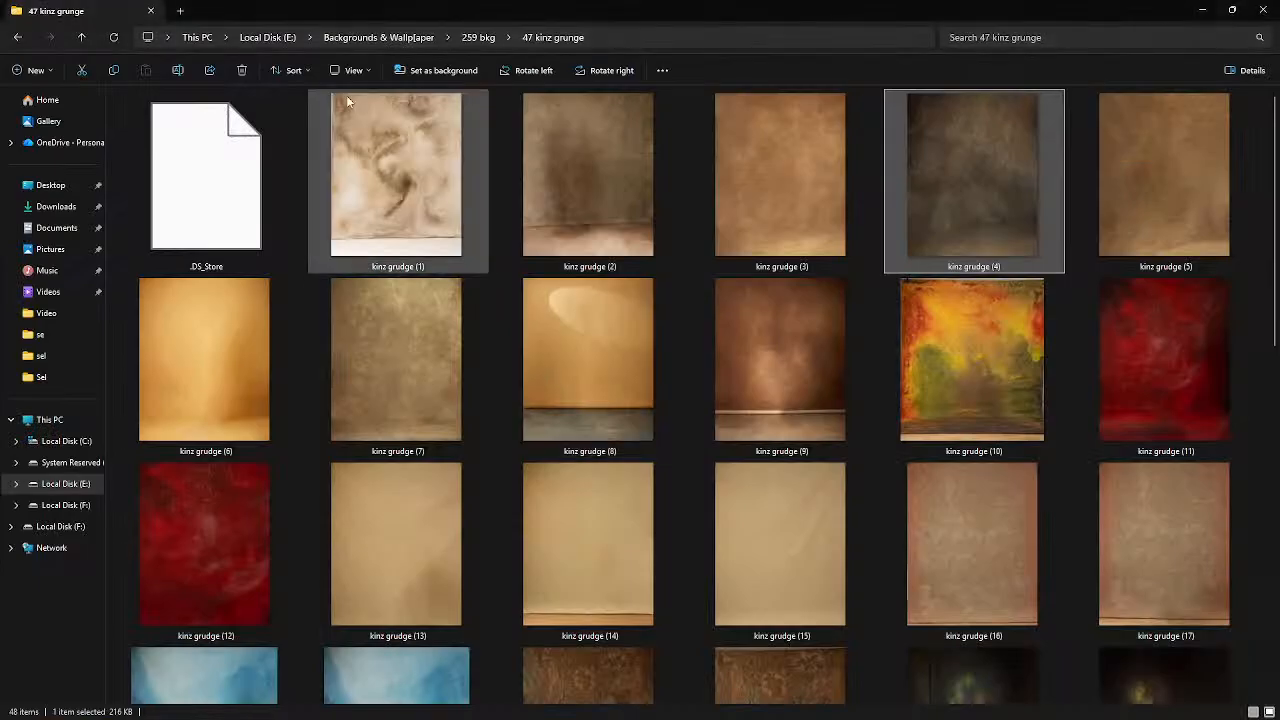
left_click(390, 37)
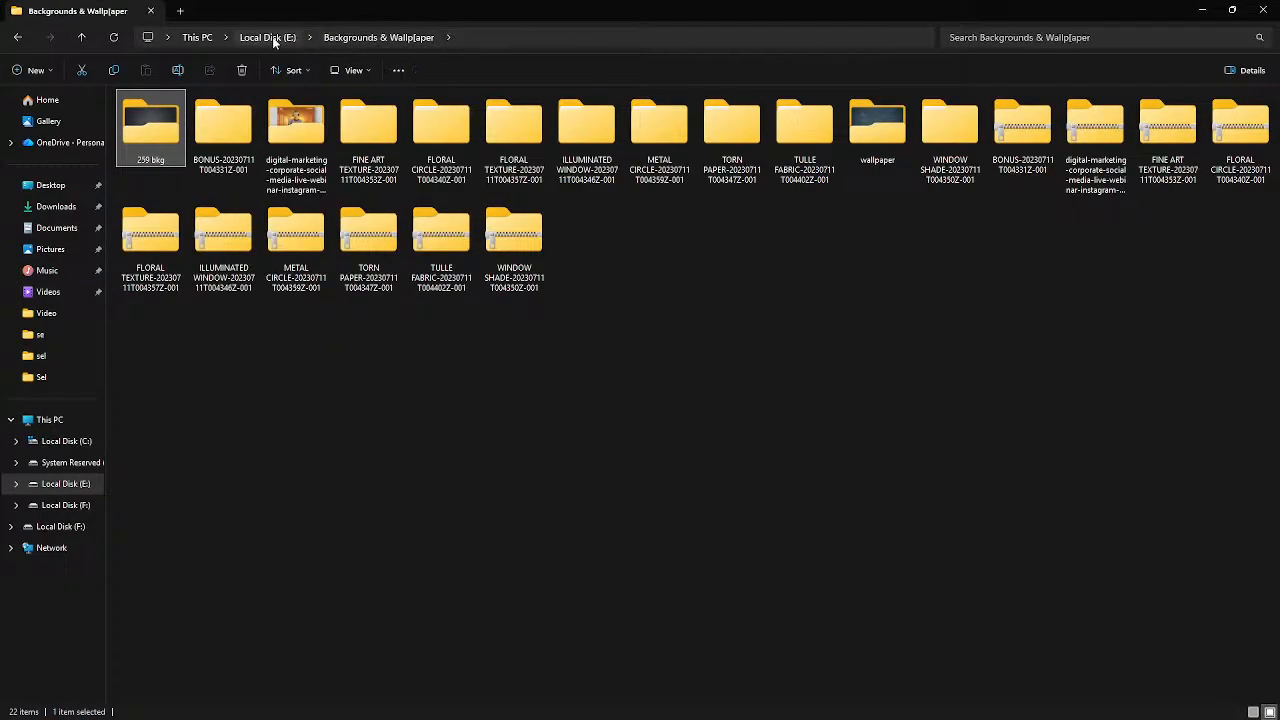
left_click(265, 37)
double_click(302, 133)
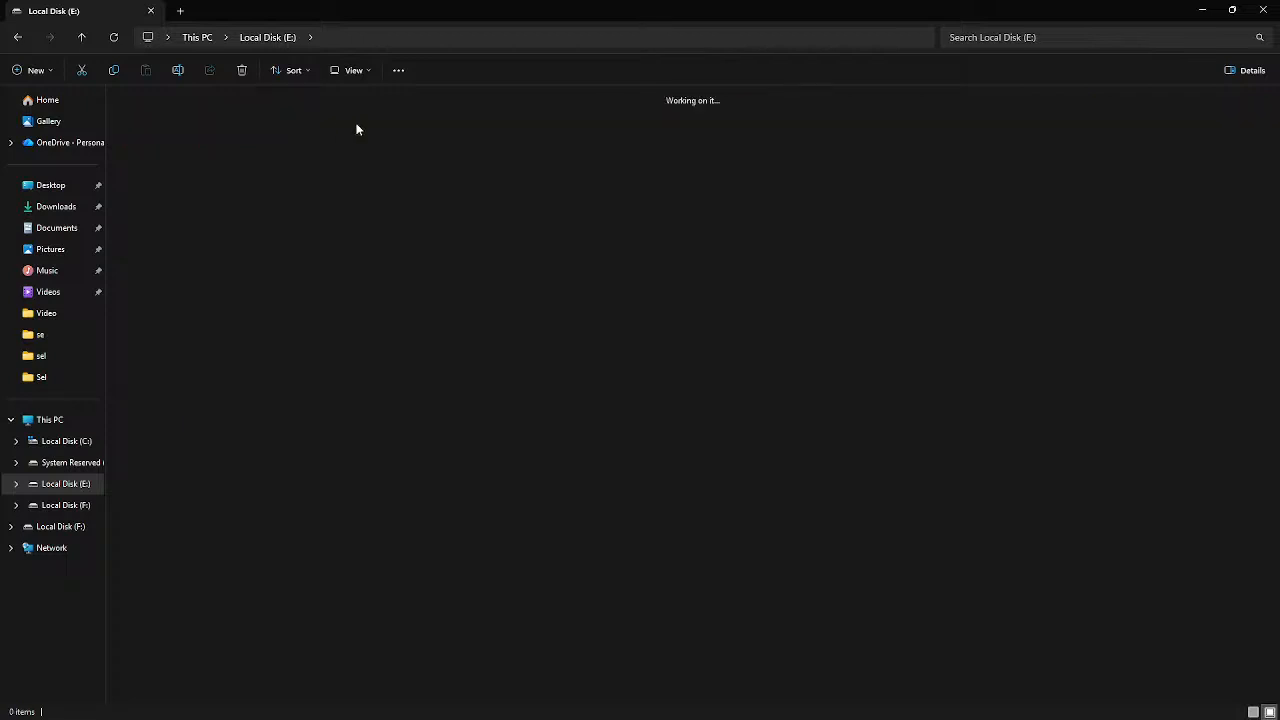
double_click(935, 130)
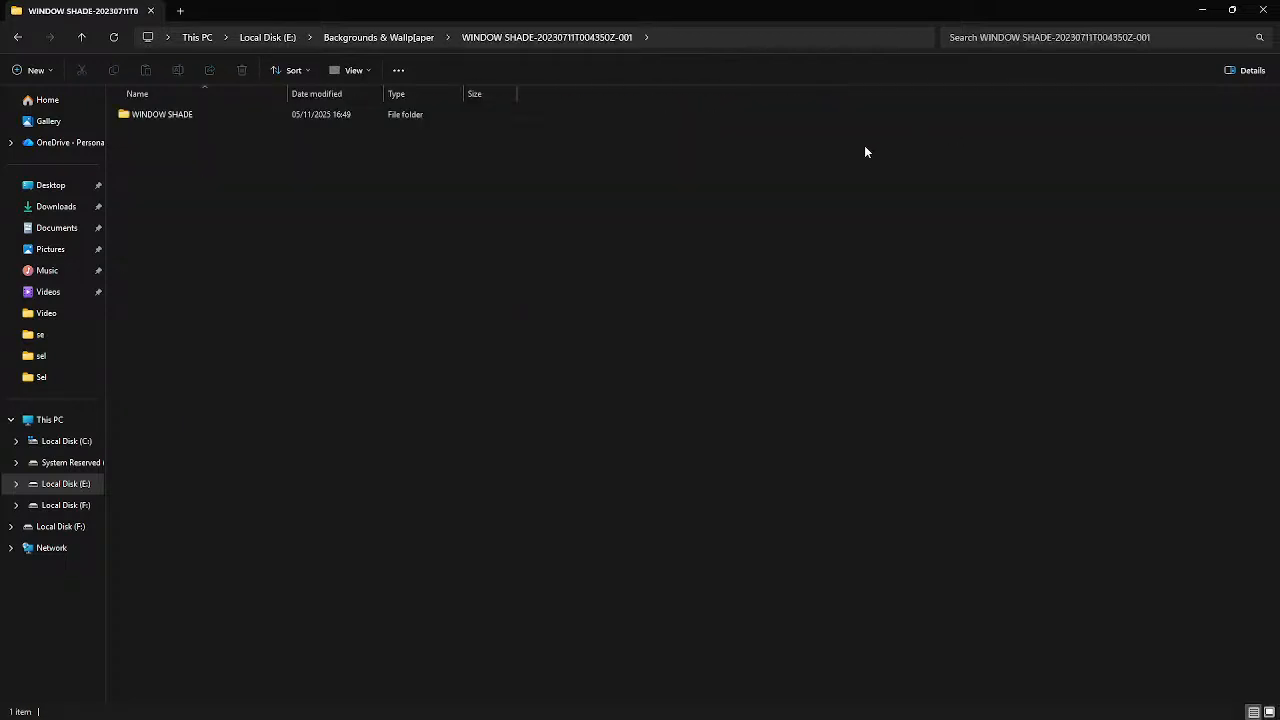
left_click(125, 116)
double_click(125, 116)
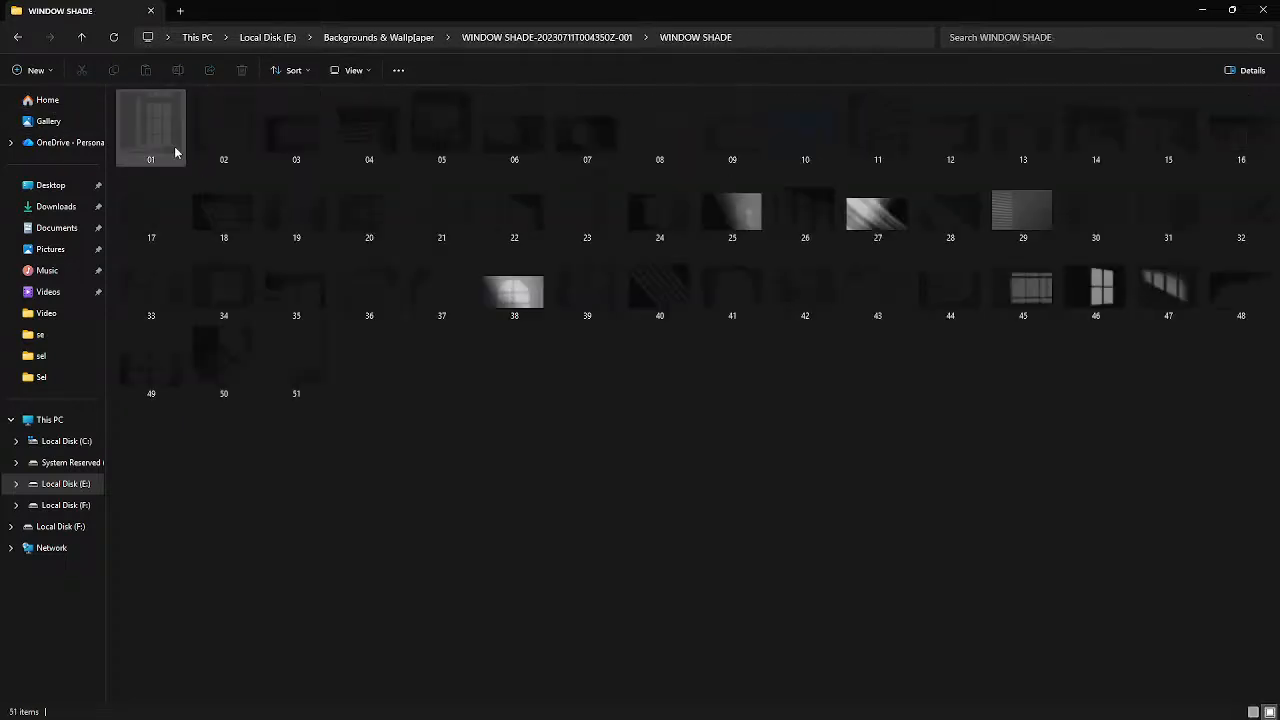
- Enlarge the file thumbnails in the WINDOW SHADE folder
right_click(524, 446)
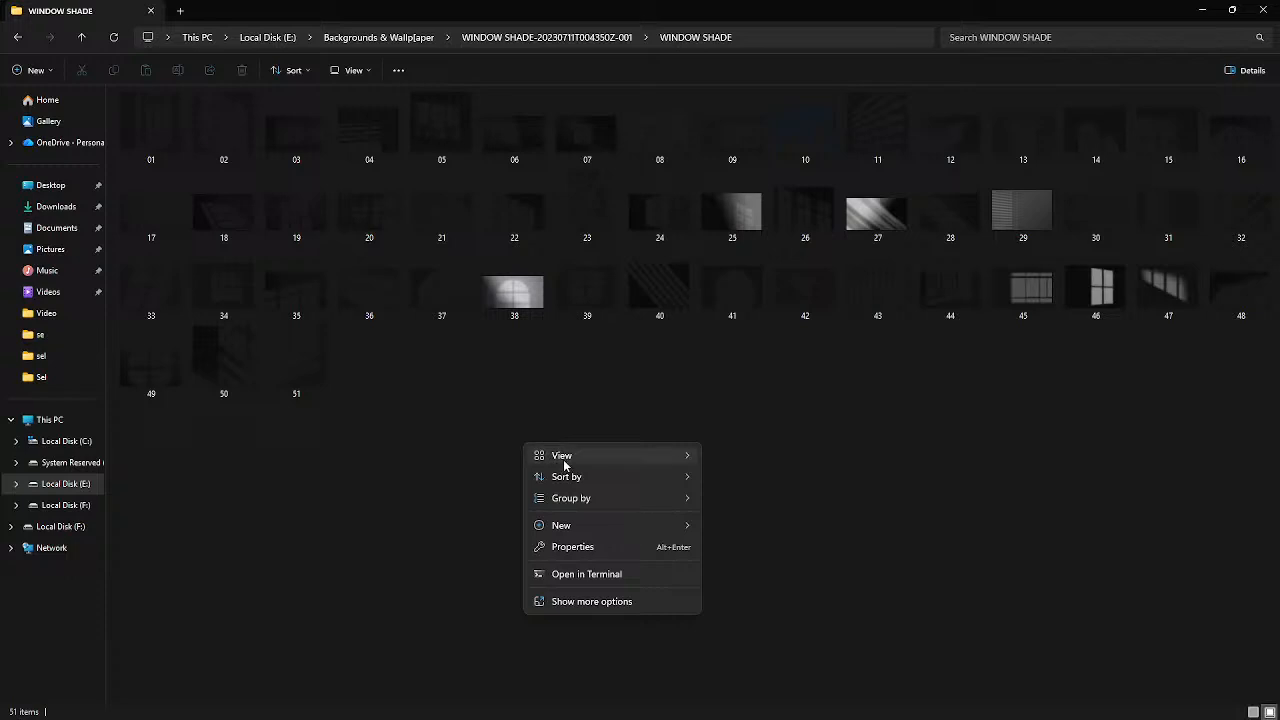
mouse_move(564, 458)
left_click(747, 463)
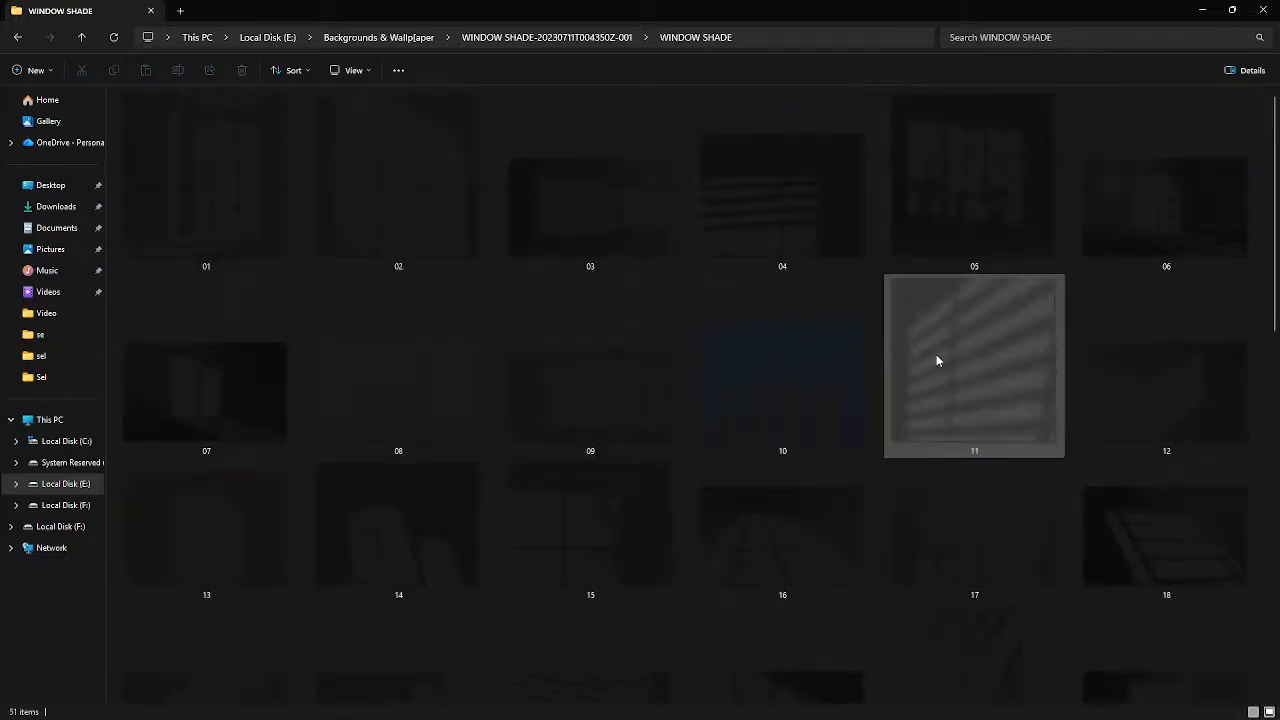
- Place window-shade image 12 into the NUG_1823.psd document in Photoshop
left_click(1136, 398)
key("alt+Tab")
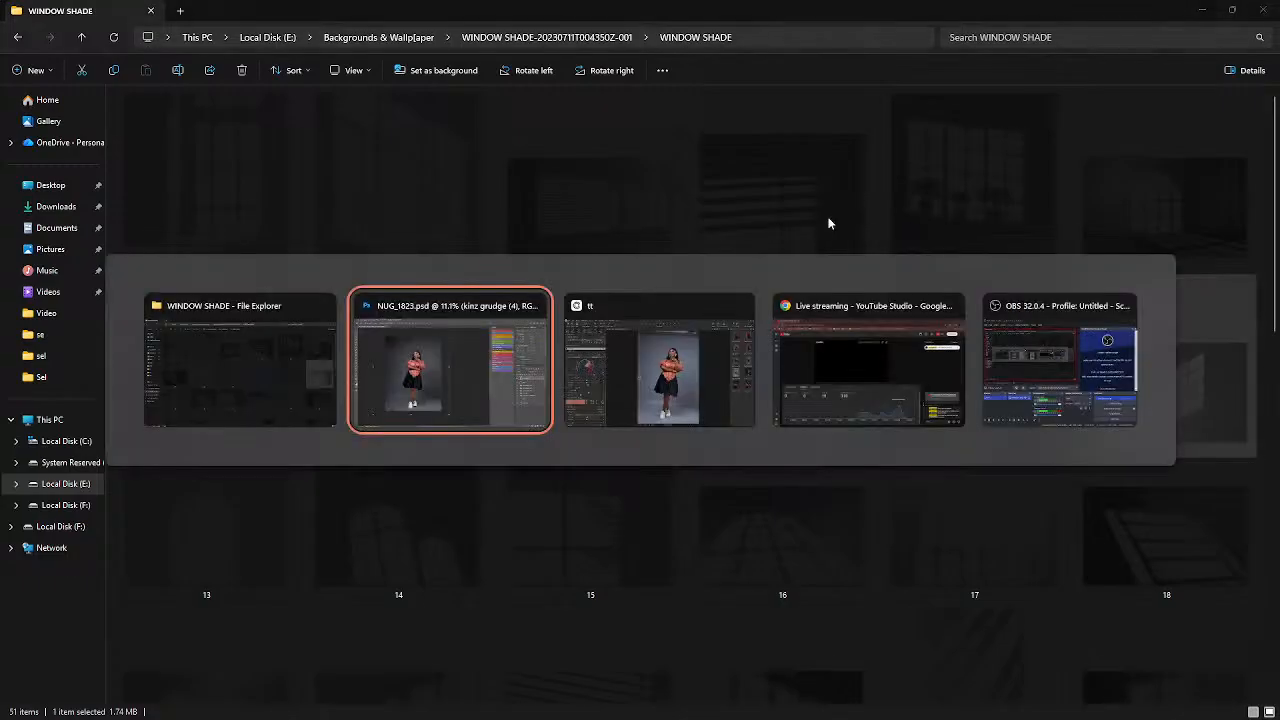
left_click_drag(447, 187, 456, 296)
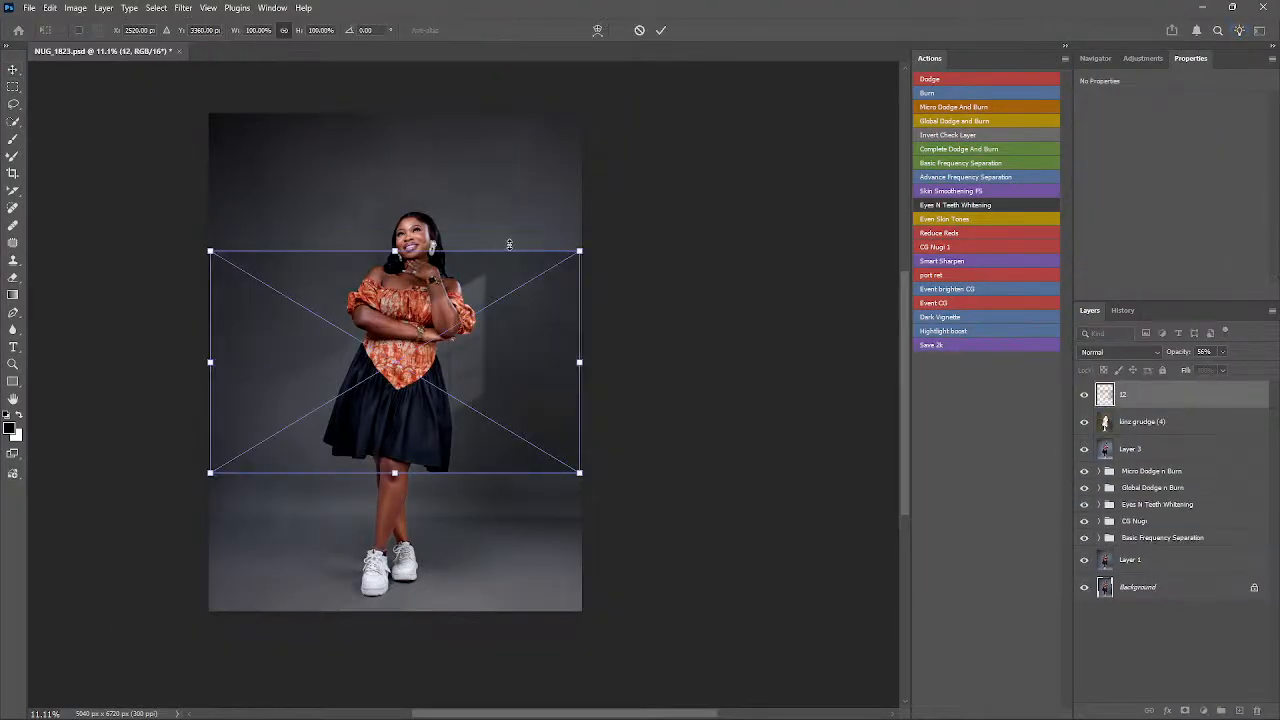
- Scale the placed image 12 to about 184% and position it over the upper part of the portrait
left_click_drag(398, 242, 398, 192)
key("ctrl+z")
left_click_drag(395, 251, 431, 117)
mouse_move(450, 265)
left_mouse_down()
mouse_move(454, 278)
mouse_move(460, 259)
left_mouse_up()
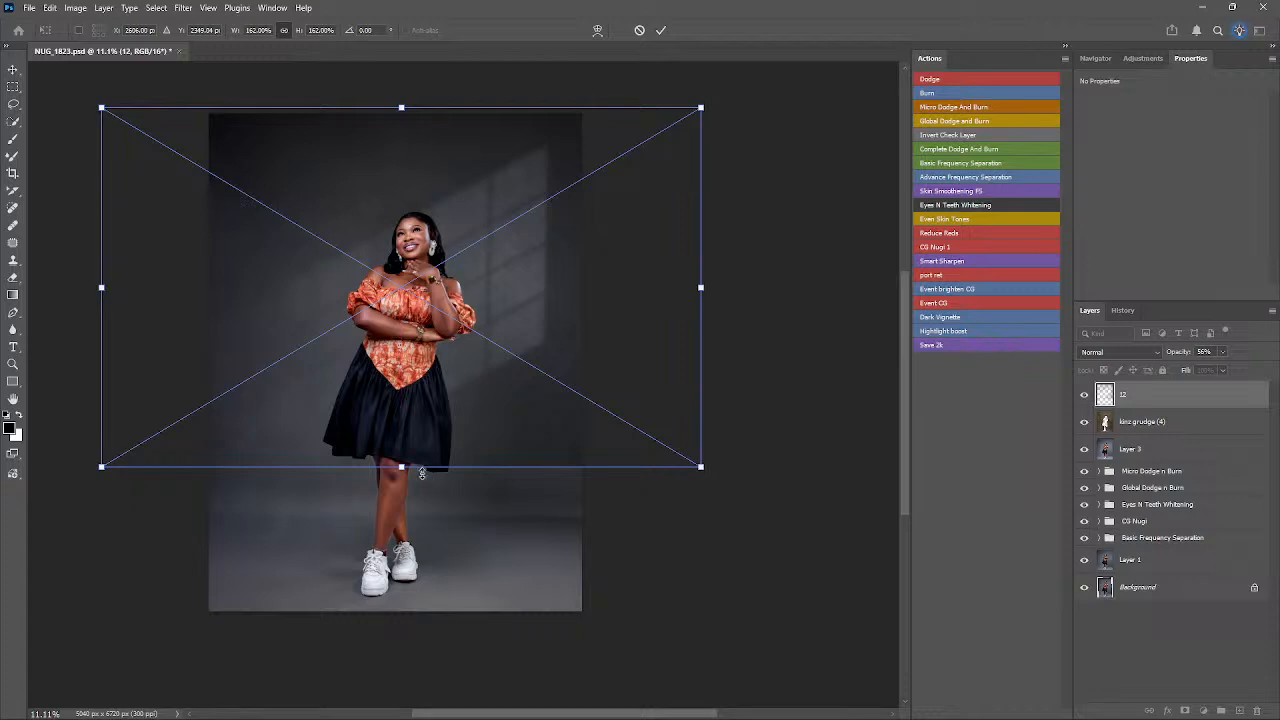
left_click_drag(401, 466, 401, 518)
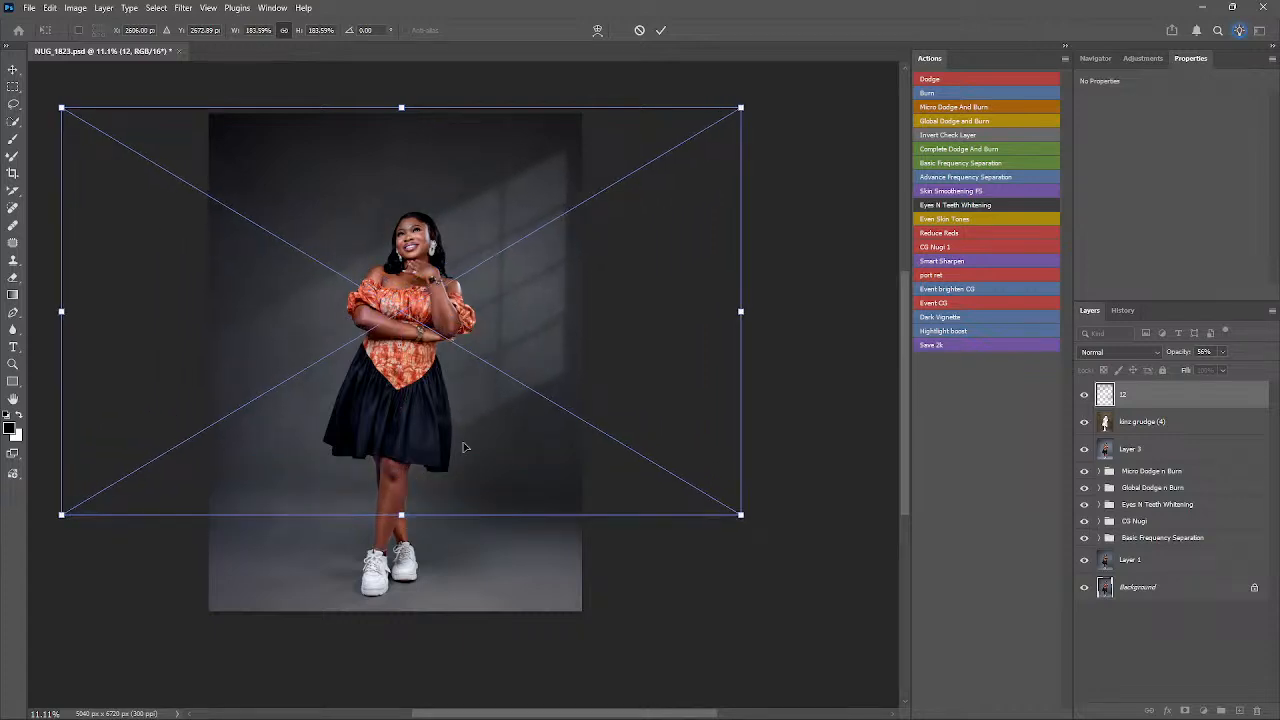
mouse_move(490, 388)
left_mouse_down()
mouse_move(478, 380)
mouse_move(490, 373)
left_mouse_up()
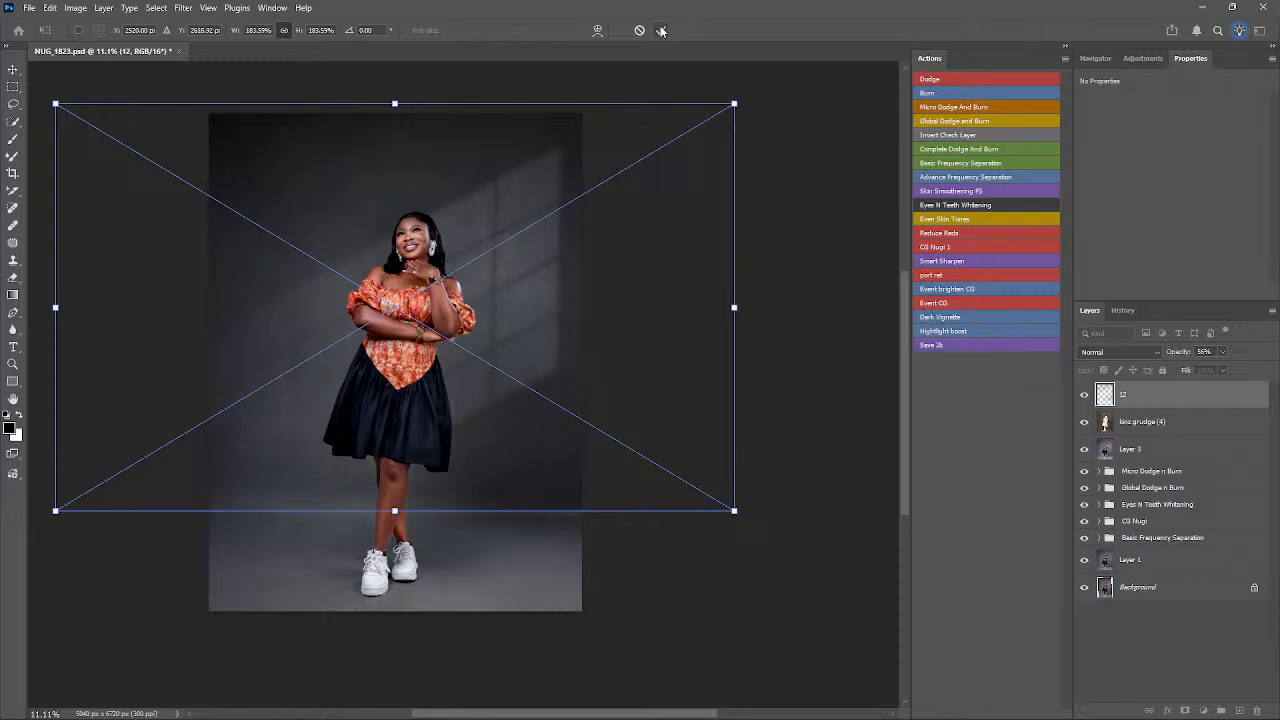
left_click(661, 30)
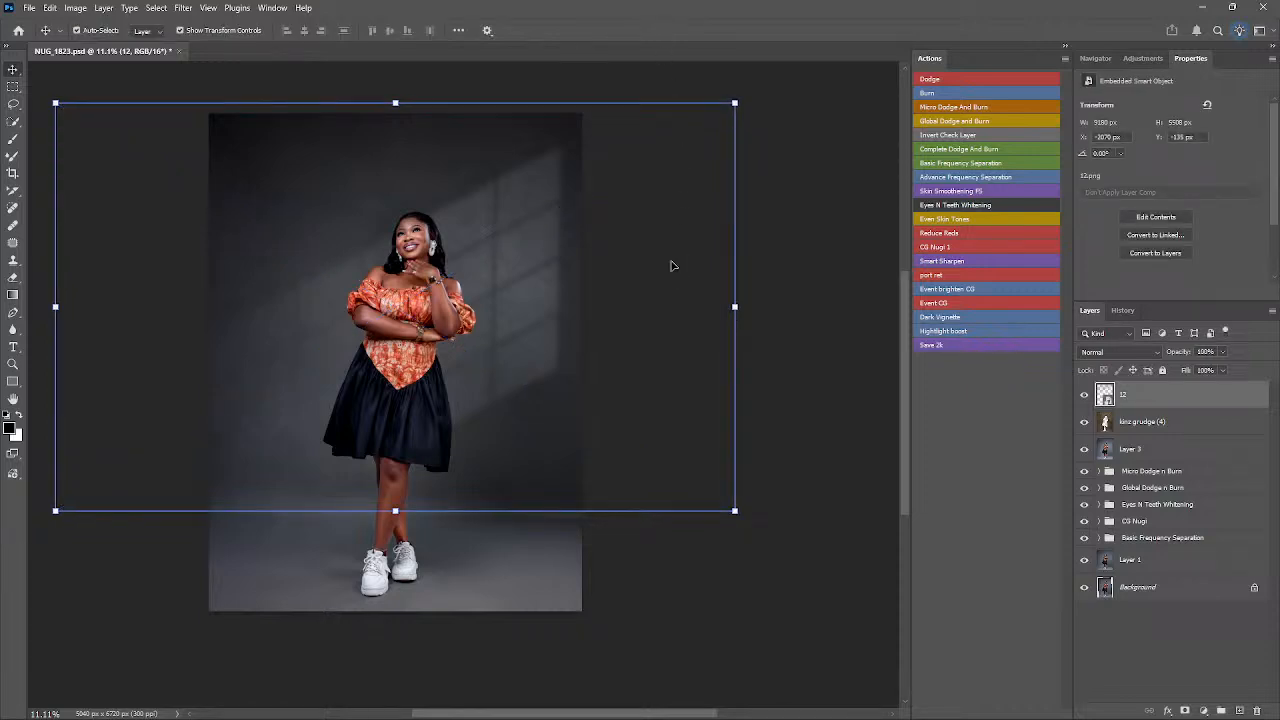
- Apply a Gaussian Blur with a 37.4-pixel radius to layer 12
left_click(527, 277)
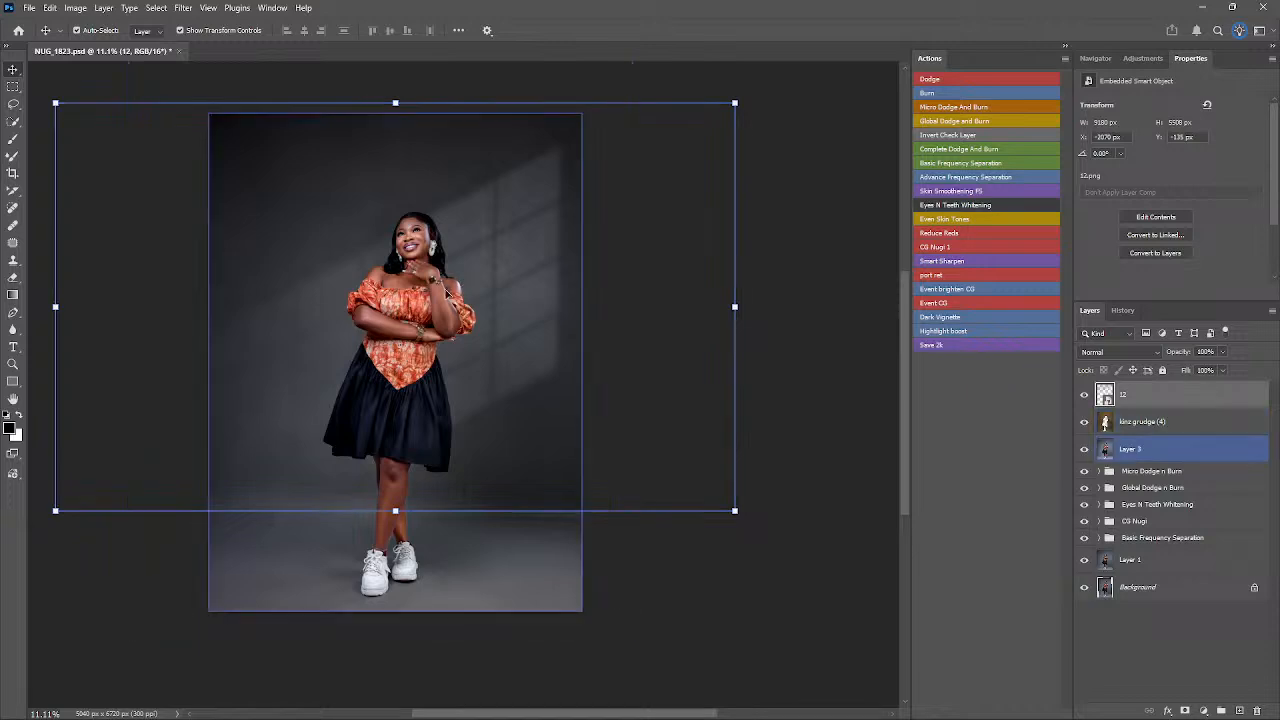
left_click(465, 281)
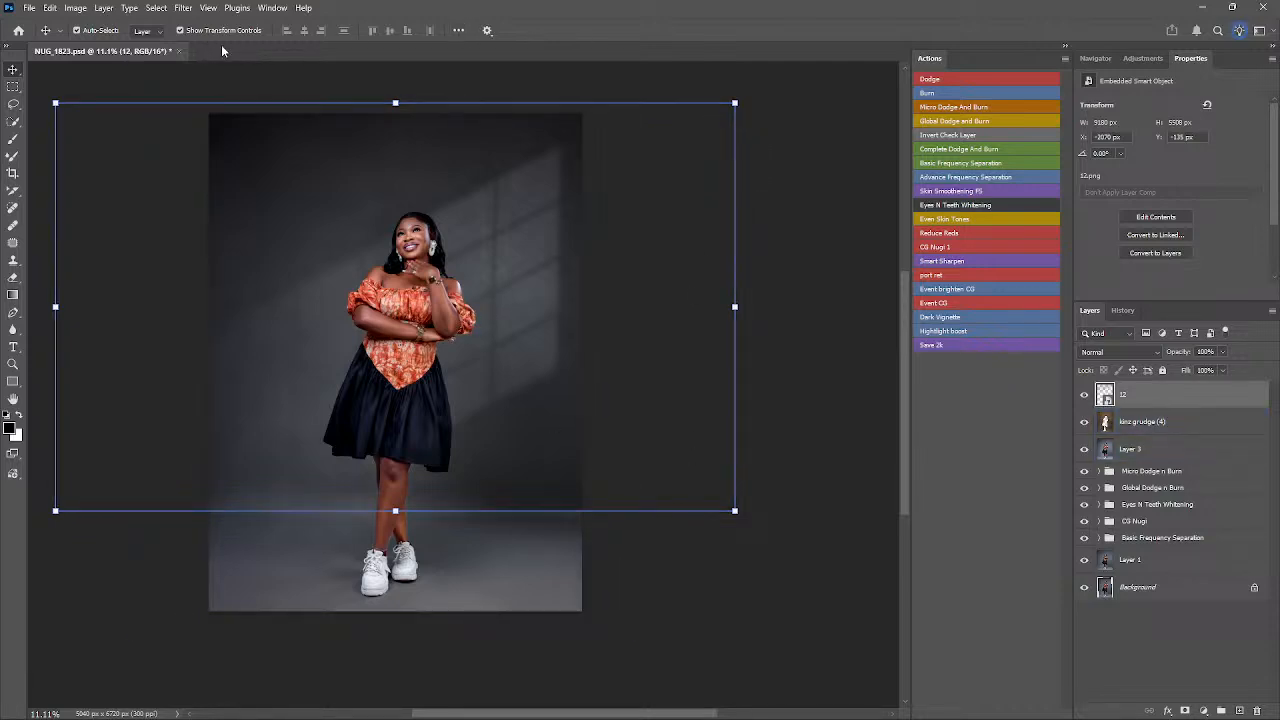
left_click(181, 8)
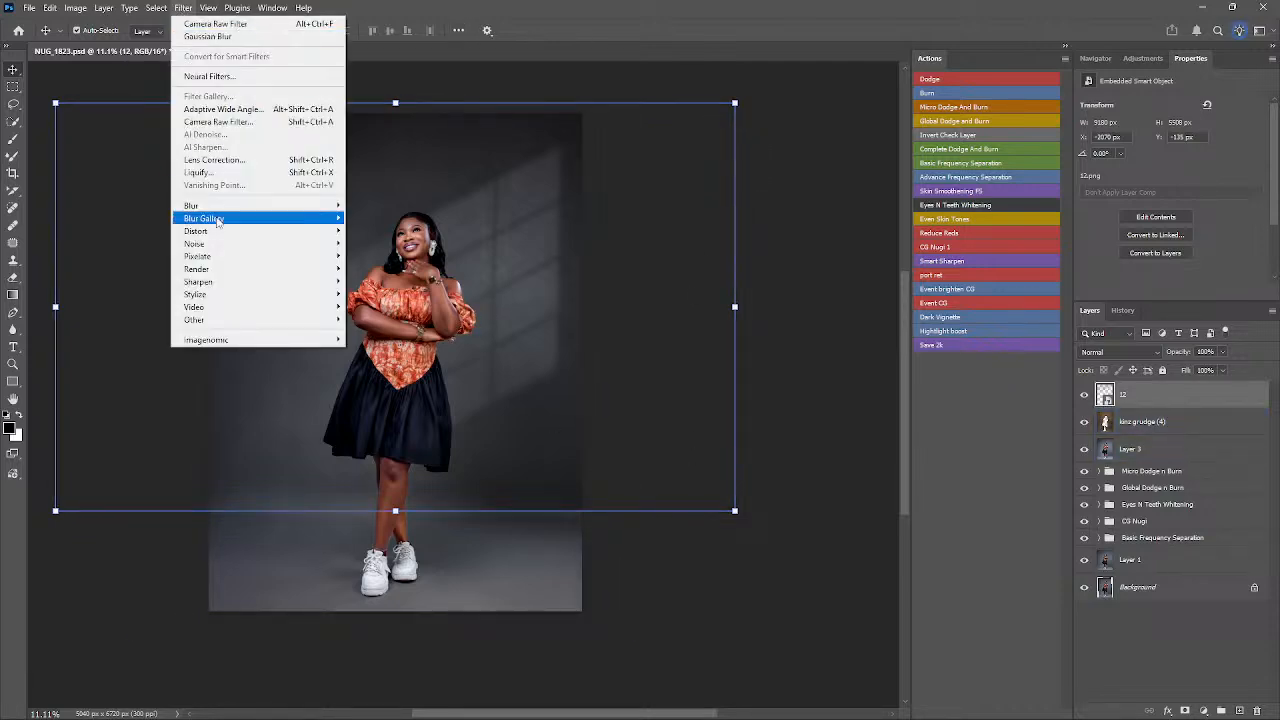
mouse_move(240, 205)
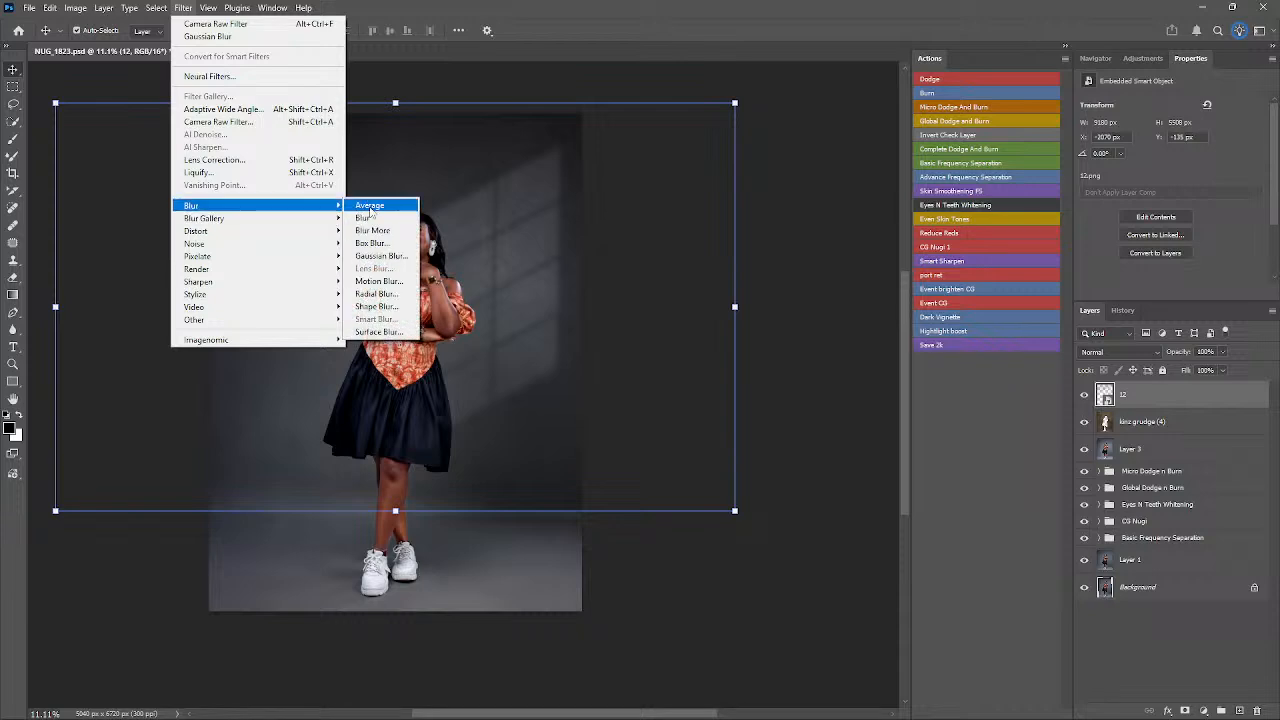
left_click(380, 256)
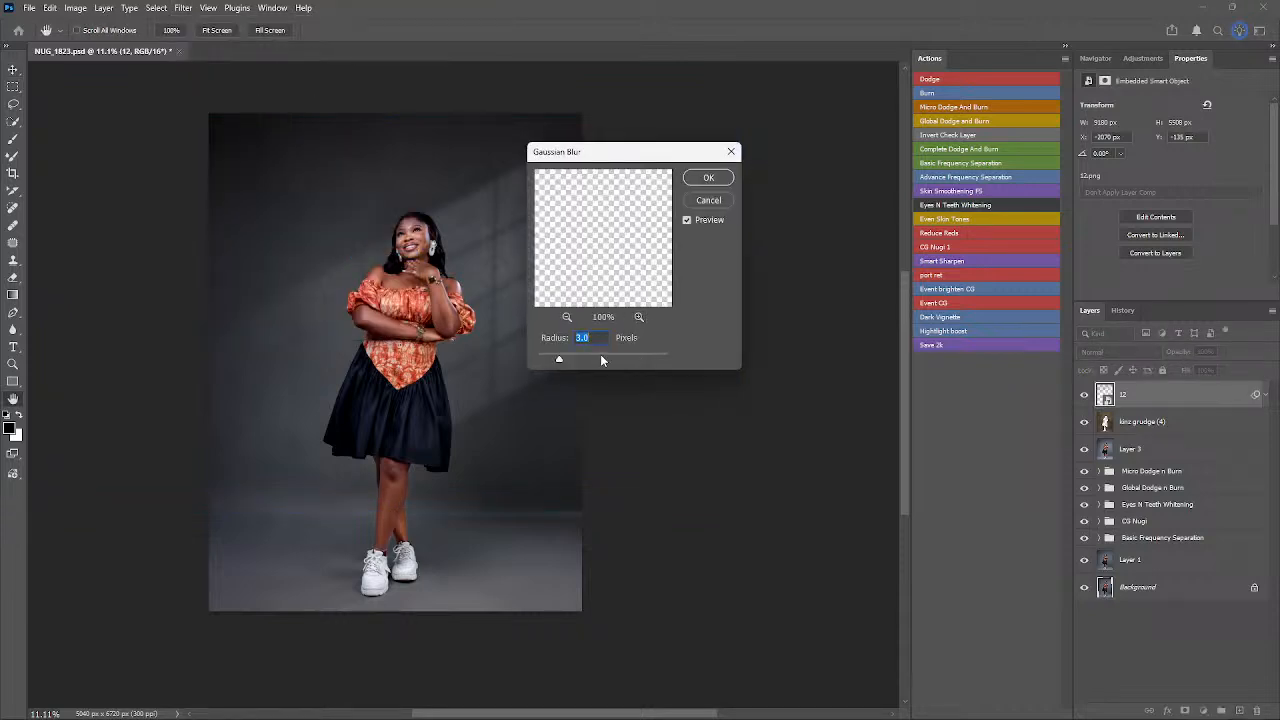
left_click_drag(601, 360, 640, 361)
left_click_drag(601, 352, 601, 359)
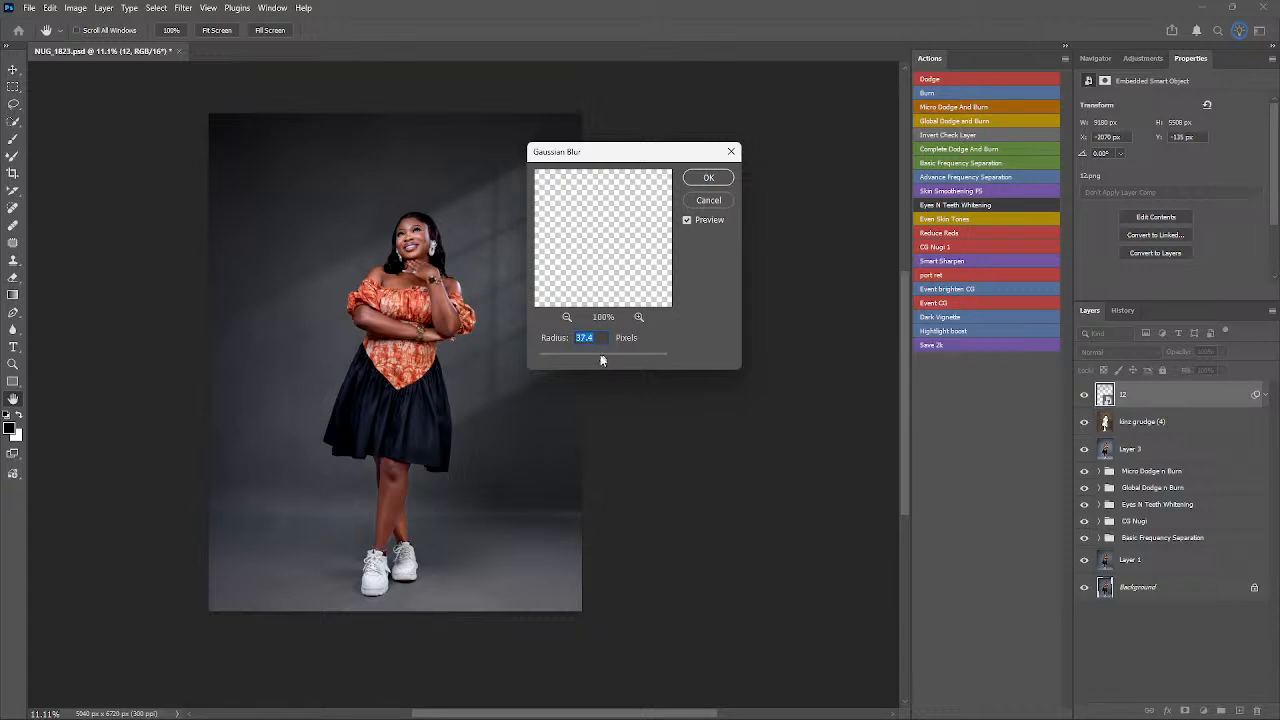
left_click(708, 178)
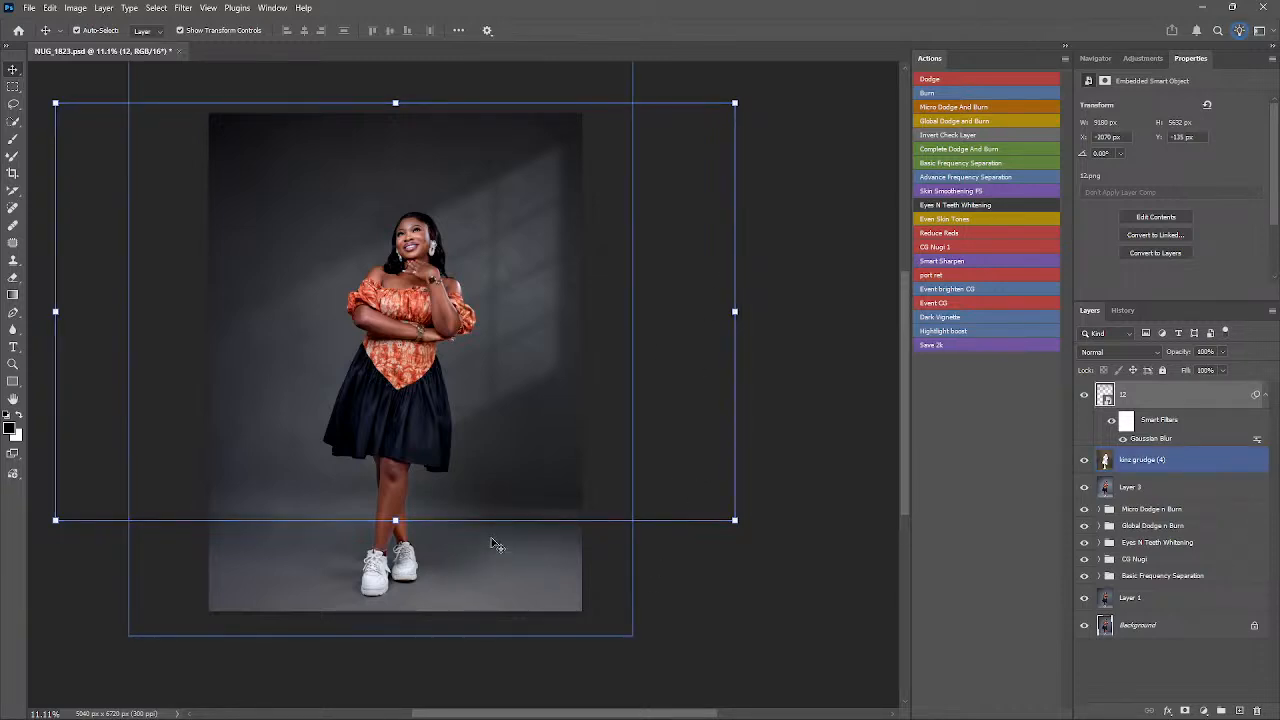
- Draw a black rectangle about 5353 by 1542 px across the floor area at the subject's feet
key("e")
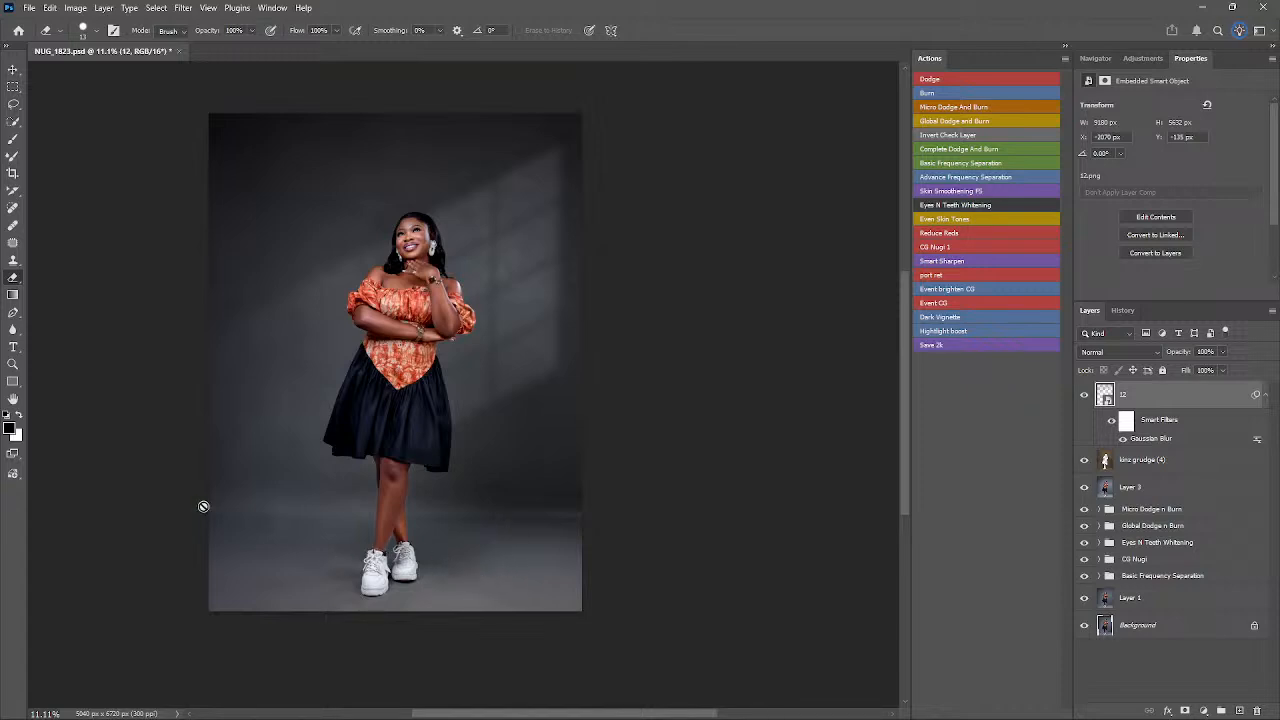
left_click(13, 382)
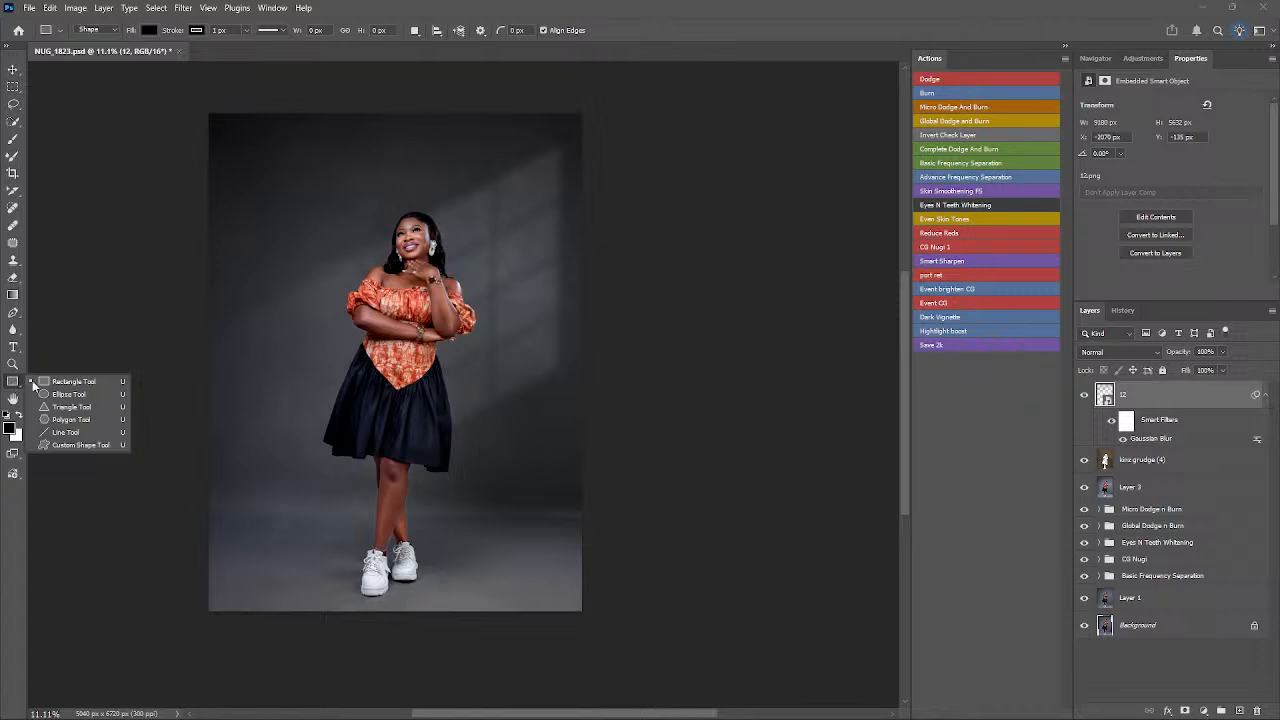
left_click(62, 382)
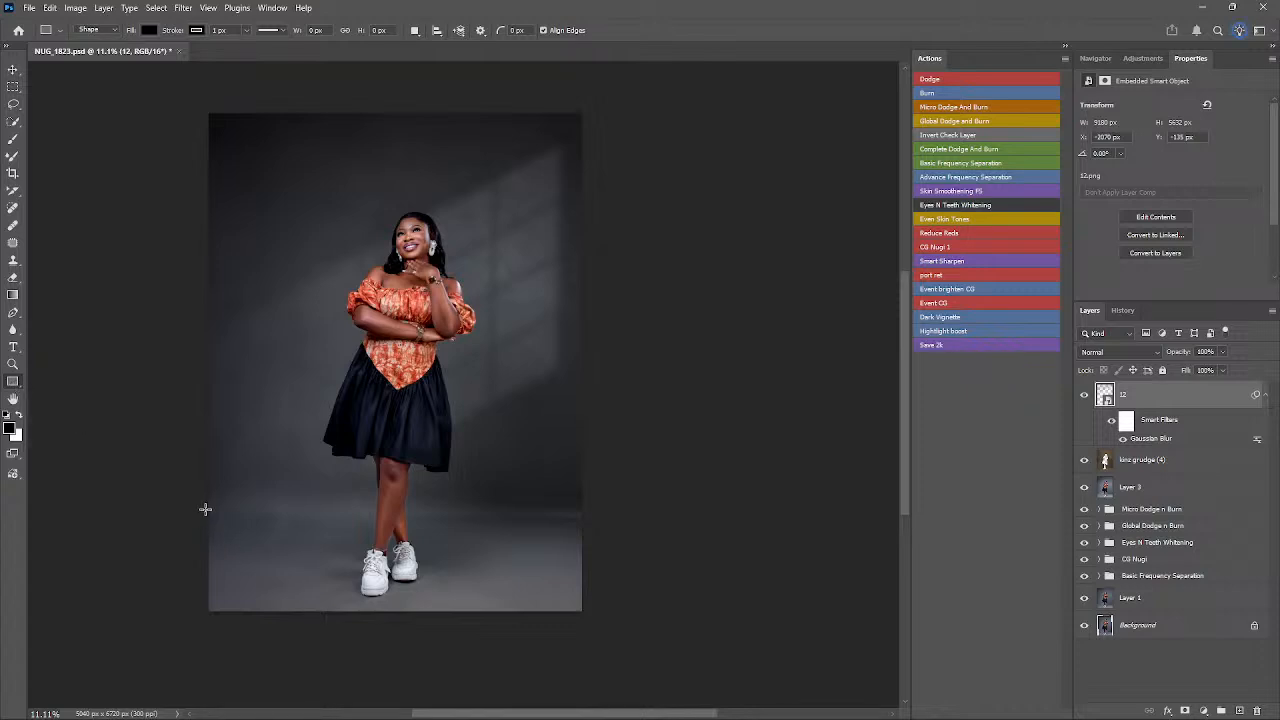
left_click_drag(200, 513, 596, 627)
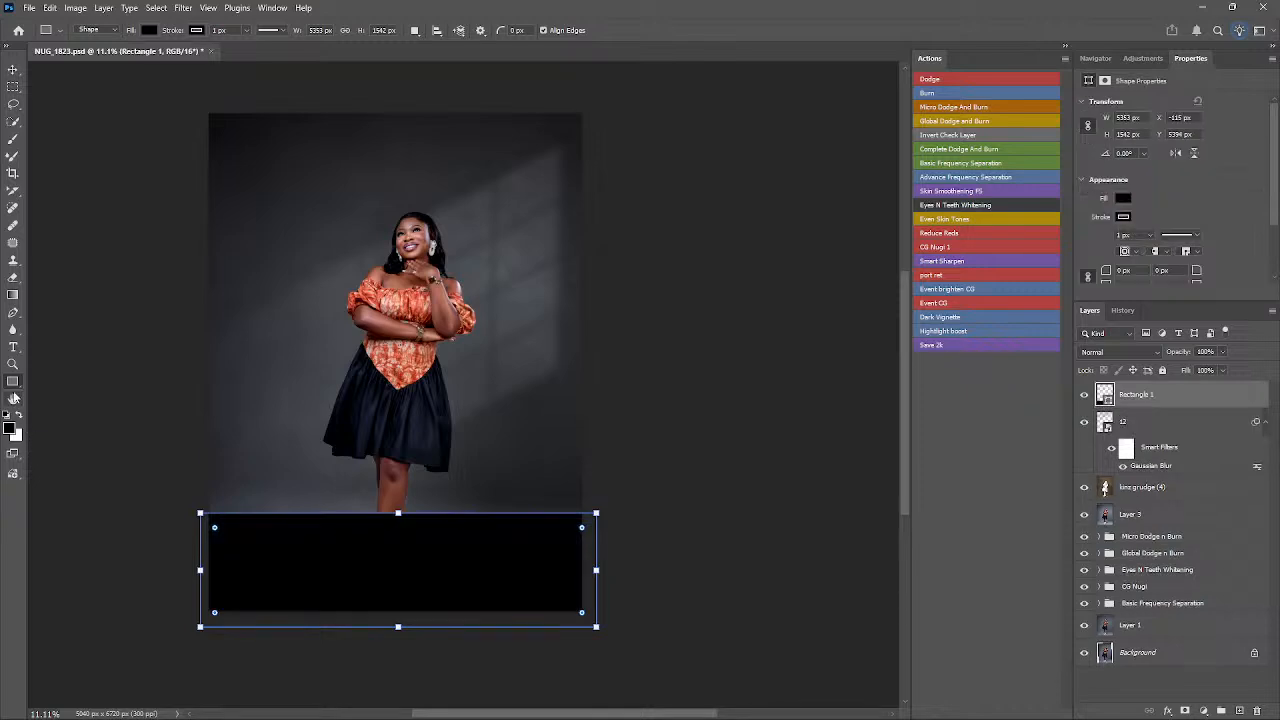
- Remove the floor rectangle's stroke and stretch its width to about 102%
left_click(1123, 218)
left_click(1098, 243)
left_click(1154, 203)
key("v")
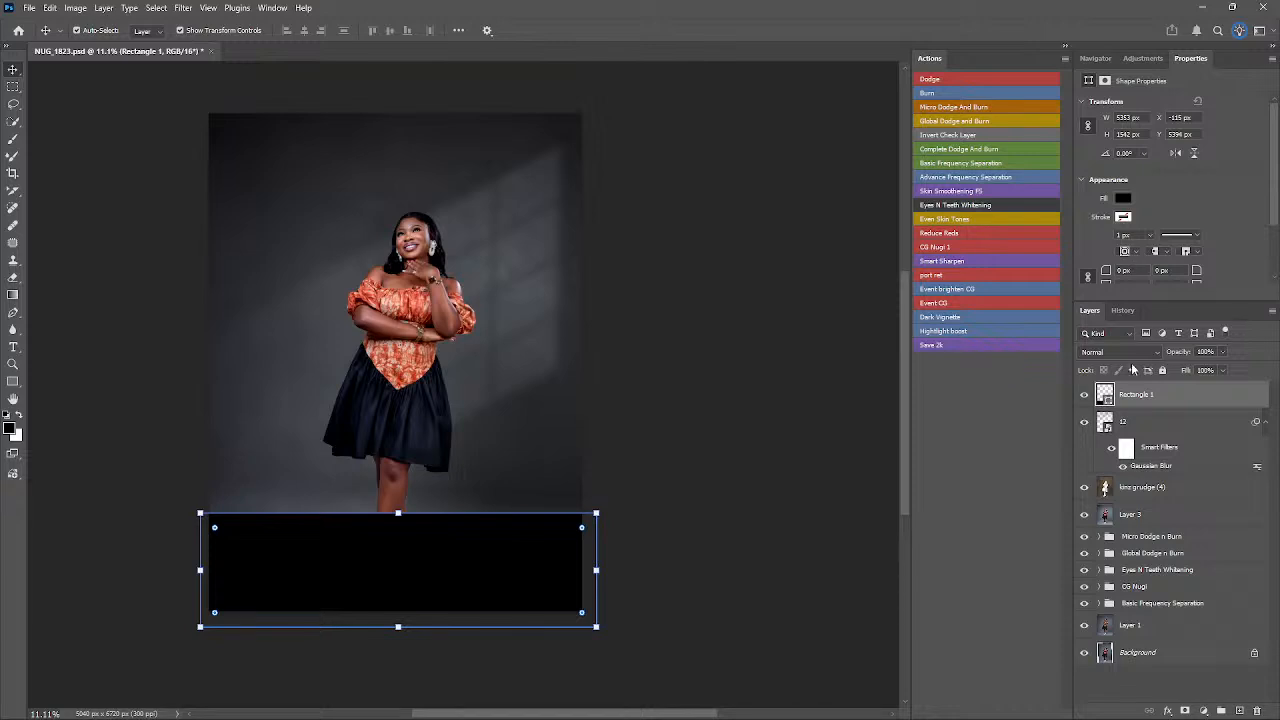
key("ctrl")
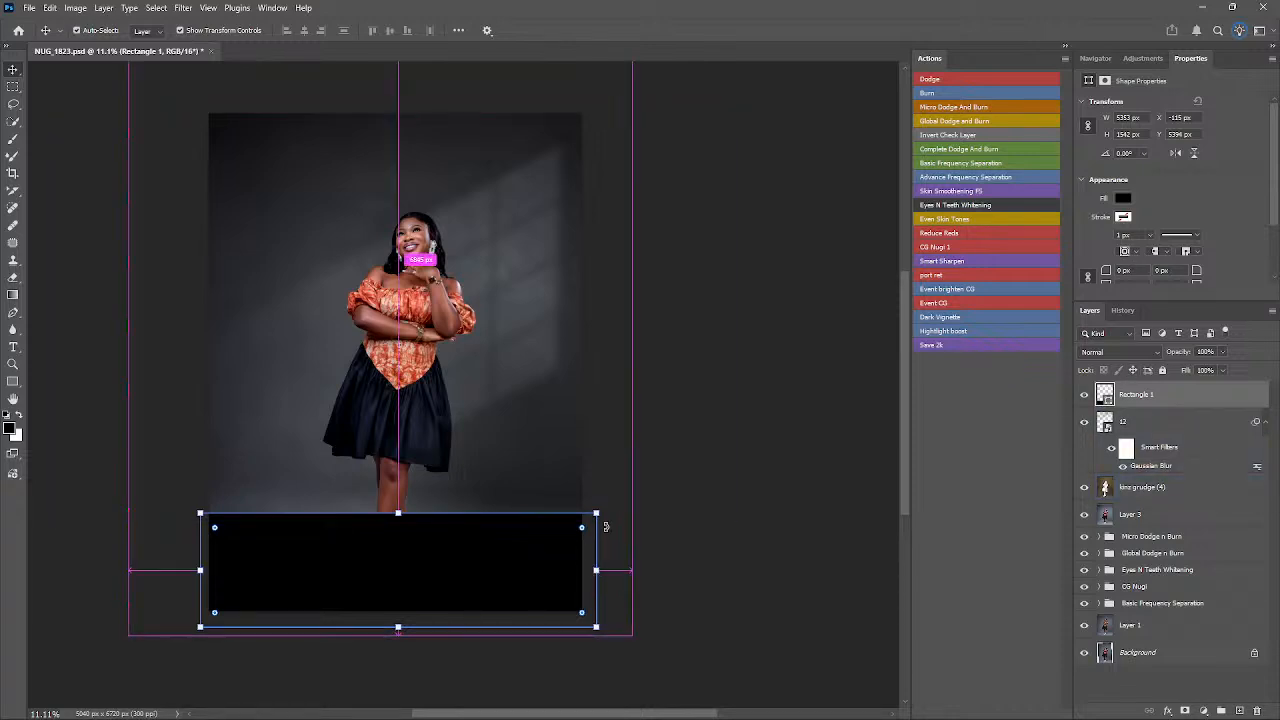
left_click_drag(596, 570, 612, 560)
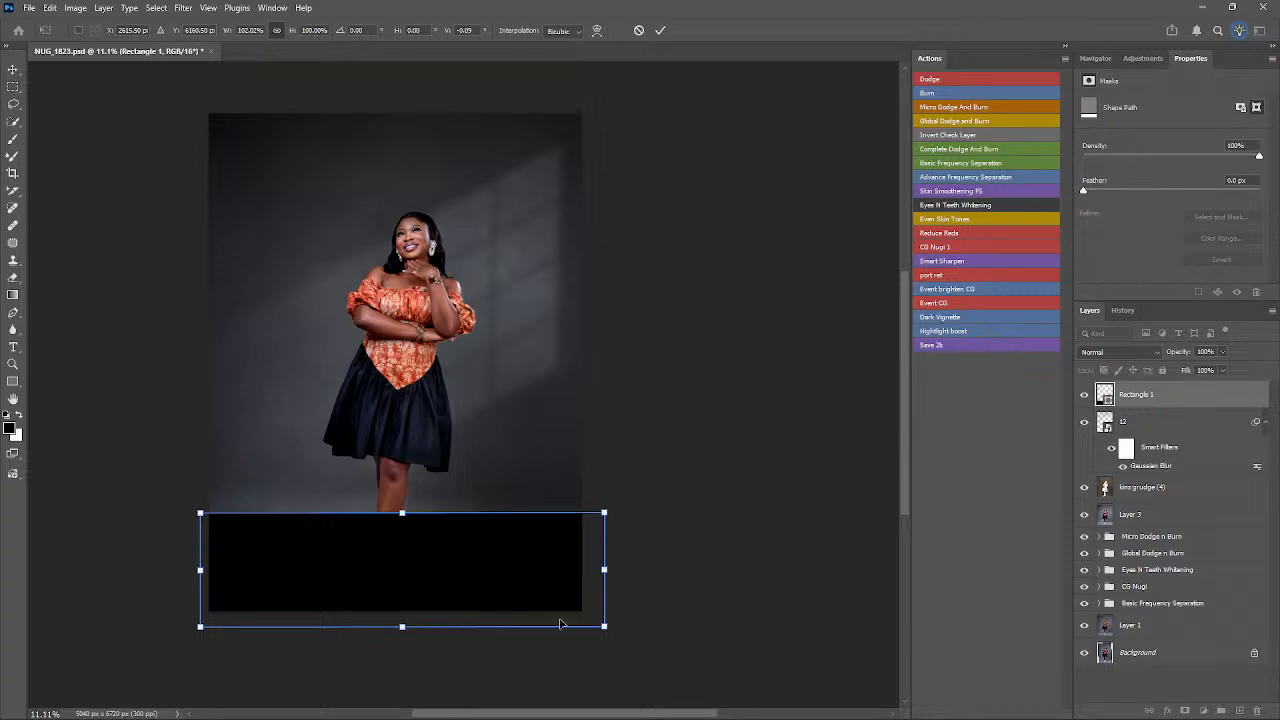
left_click(660, 30)
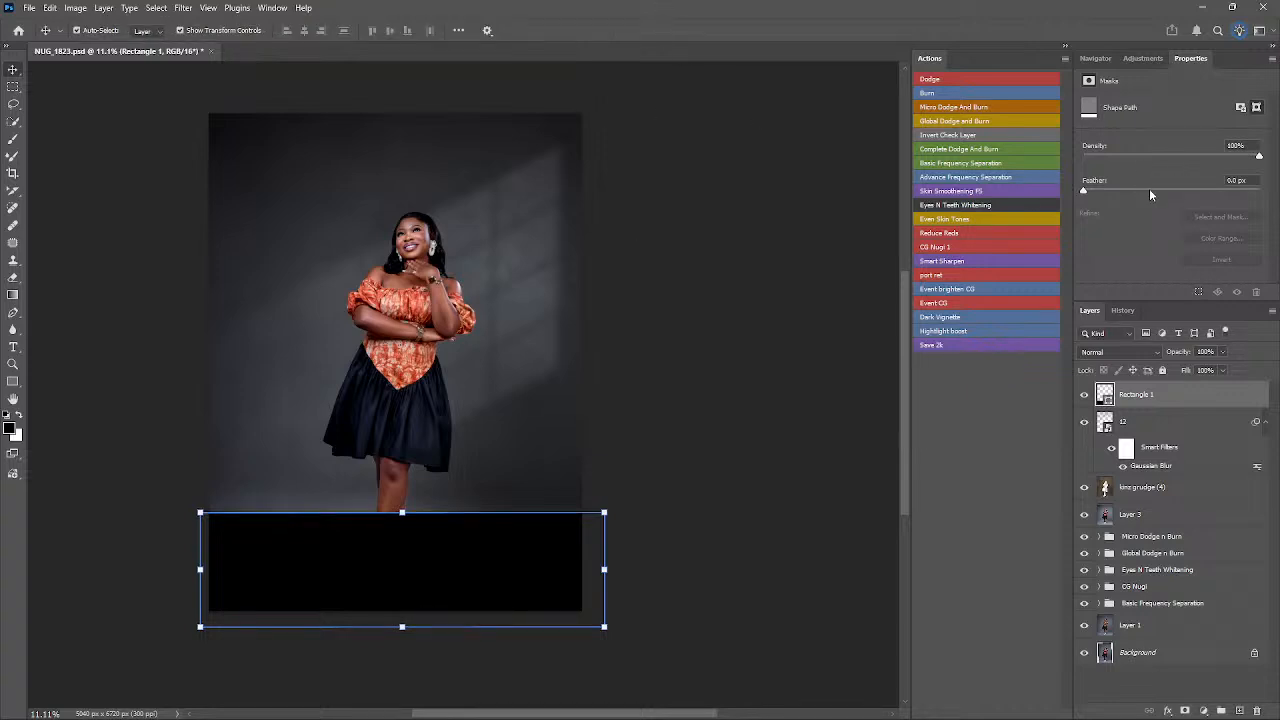
- Feather the Rectangle 1 shape by 159 px and set its layer opacity to 35%
left_click_drag(1163, 192, 1174, 190)
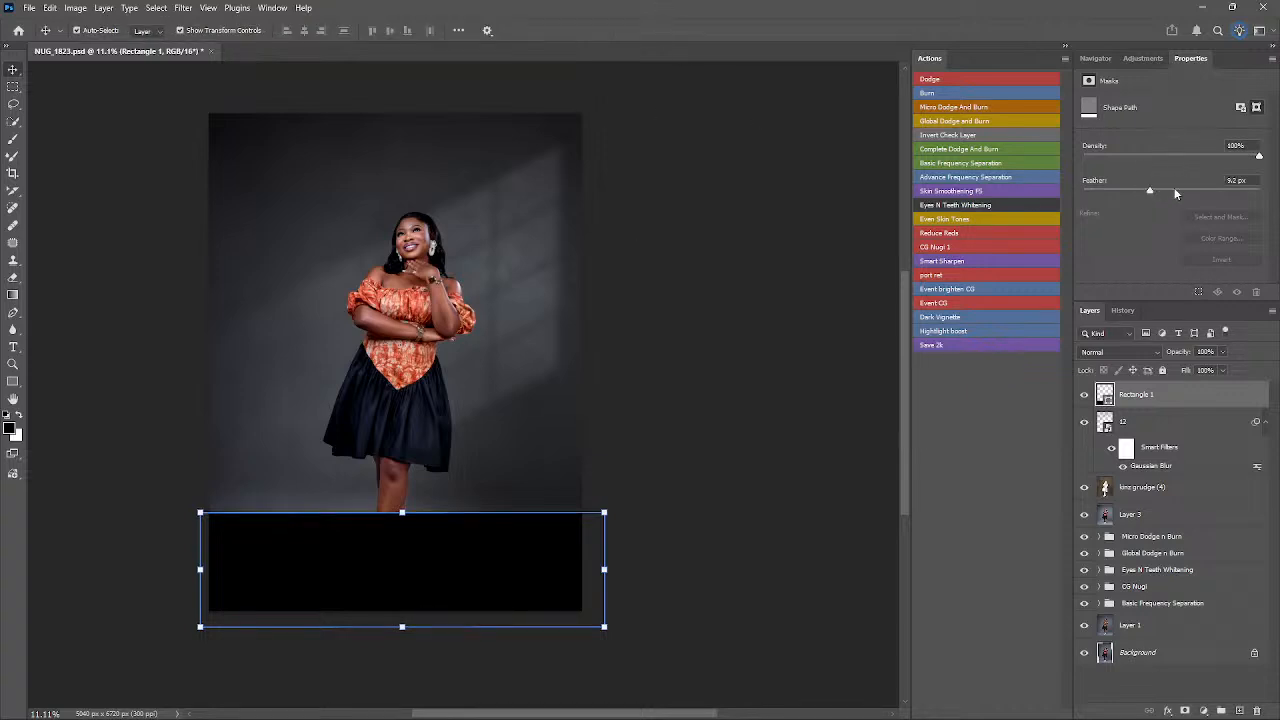
left_click(791, 463)
left_click(1164, 401)
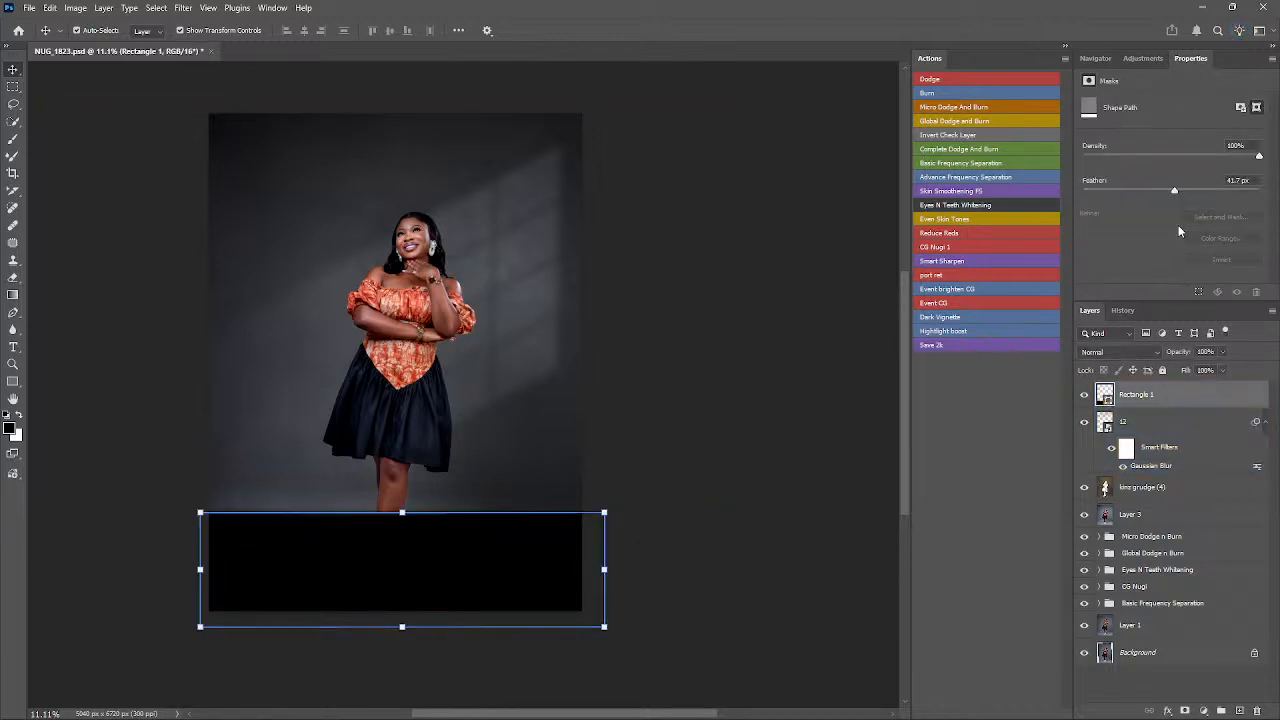
left_click(1207, 193)
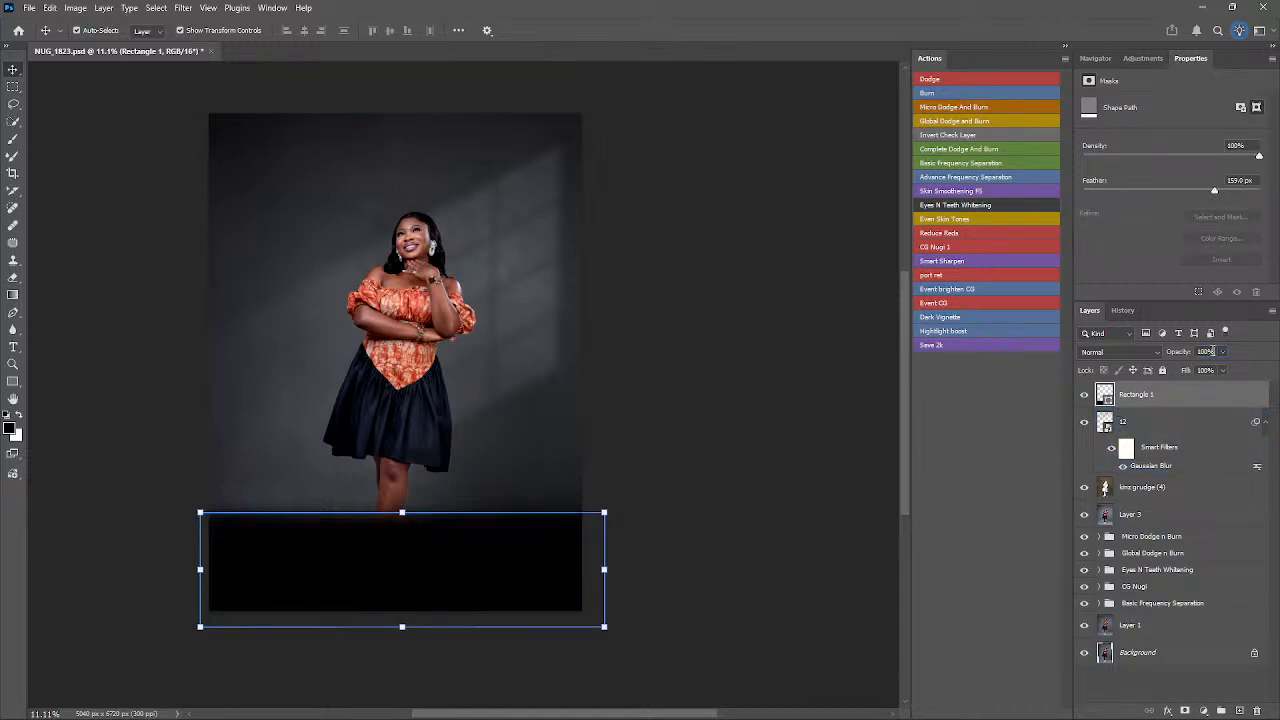
type("35")
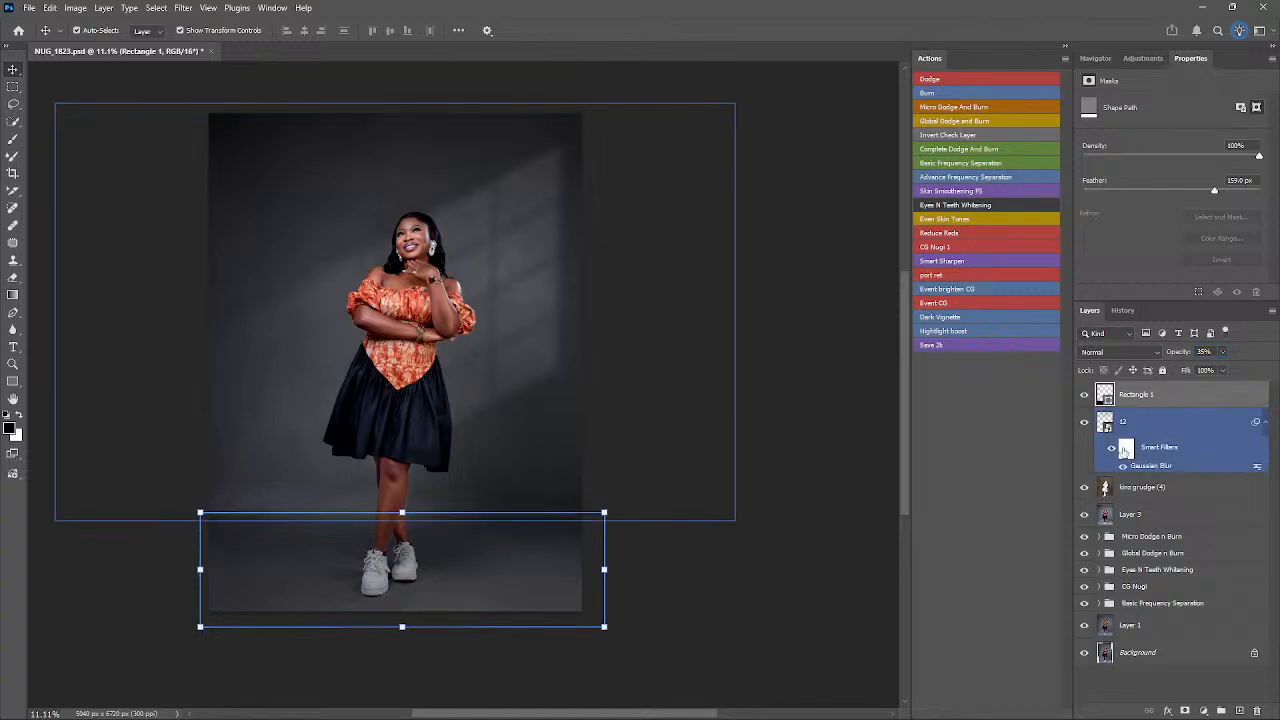
left_click(791, 343)
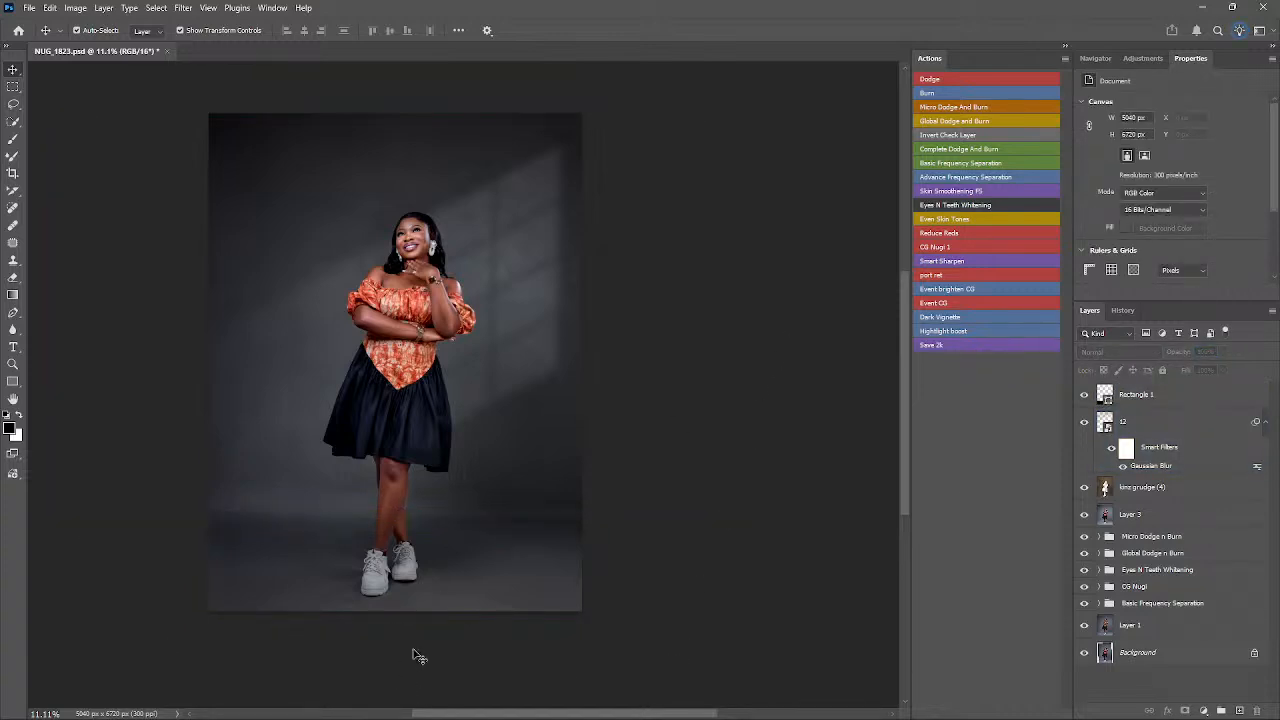
left_click(489, 590)
left_click(708, 534)
left_click(590, 556)
left_click(600, 530)
left_click(1145, 438)
left_click(736, 537)
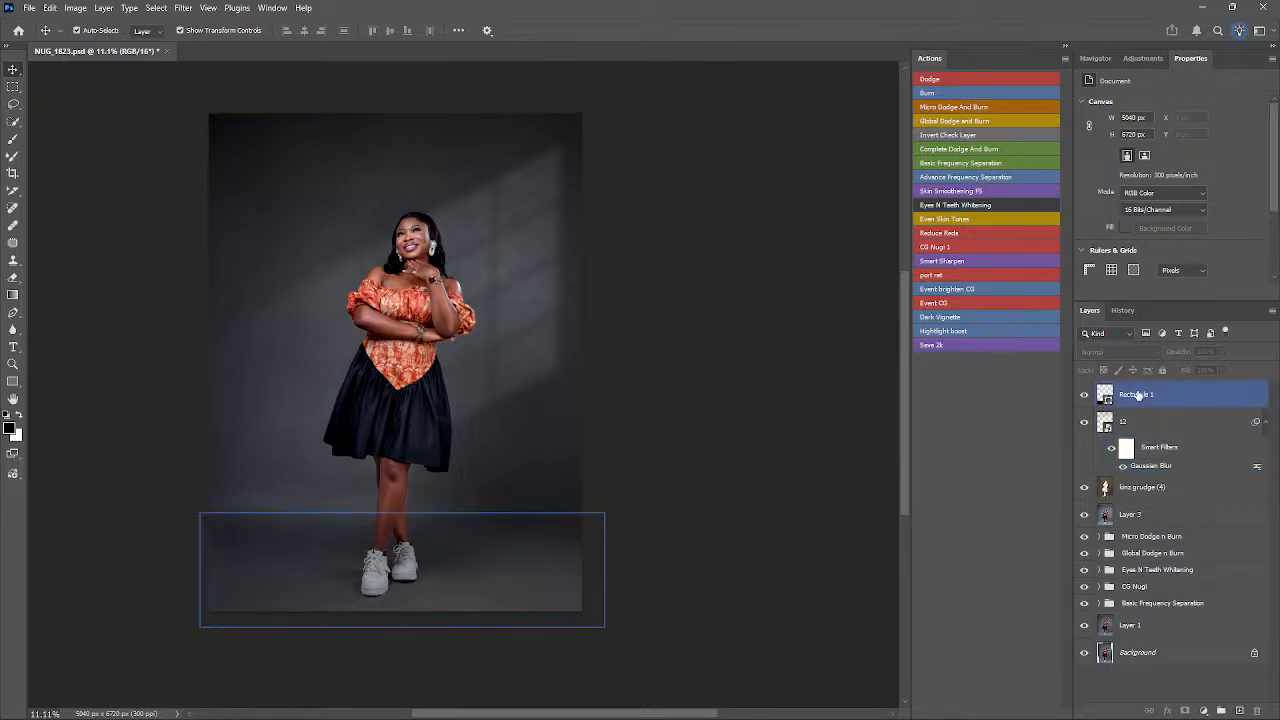
- Make the Rectangle 1 shape slightly narrower and lower its upper edge a little on the floor
left_click(1137, 394)
mouse_move(590, 519)
left_mouse_down()
mouse_move(622, 507)
mouse_move(632, 482)
mouse_move(585, 521)
mouse_move(553, 520)
mouse_move(591, 517)
left_mouse_up()
key("Return")
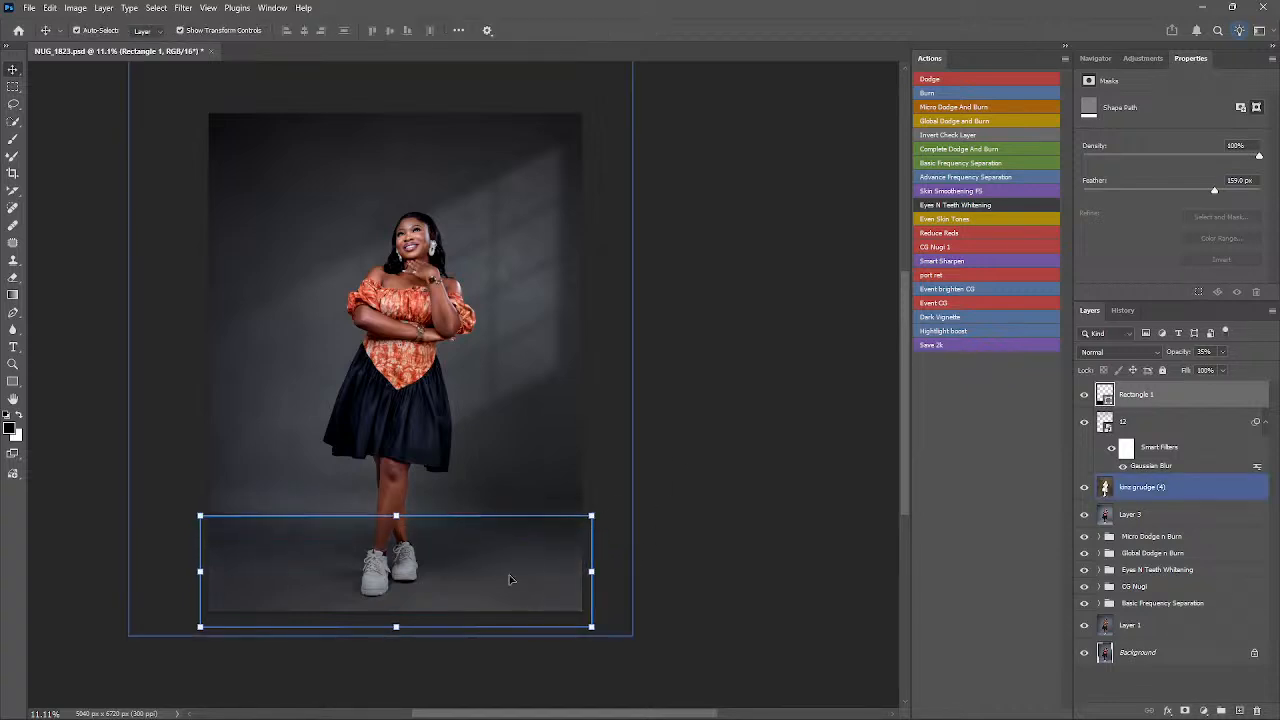
left_click(494, 442)
left_click(758, 451)
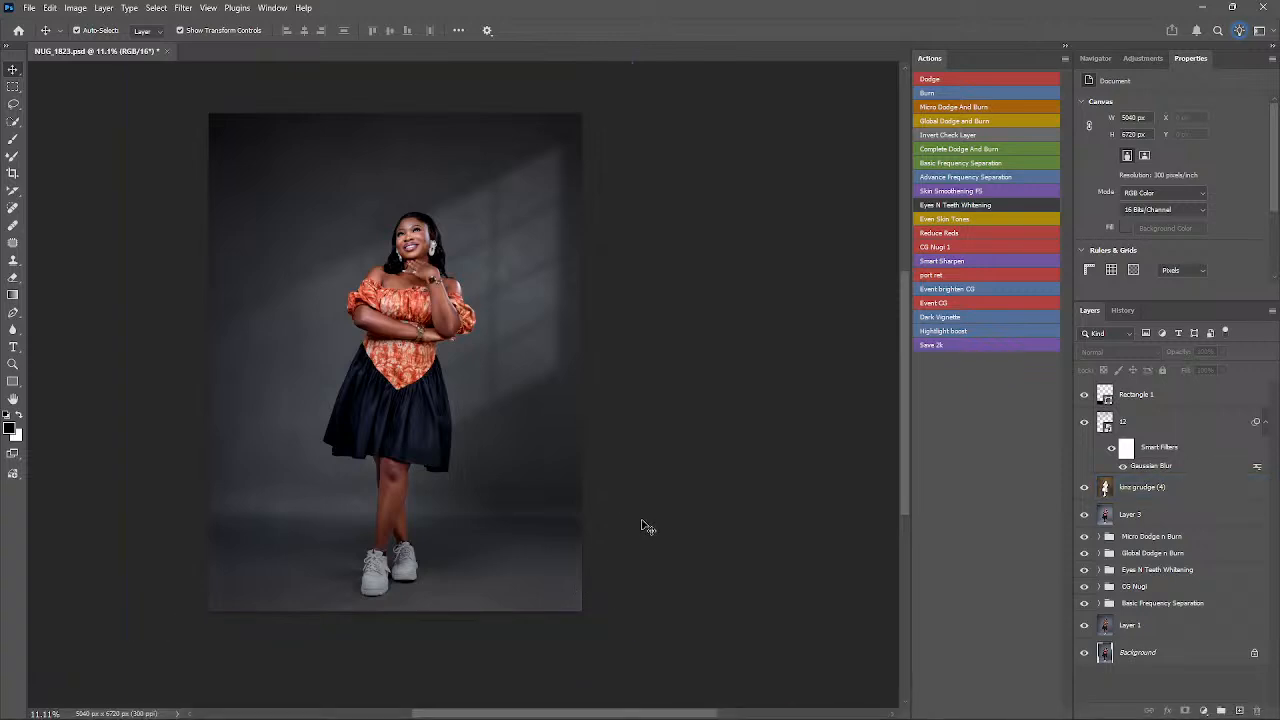
- Increase the feather of the Rectangle 1 shape to 259.3 px
left_click(1124, 397)
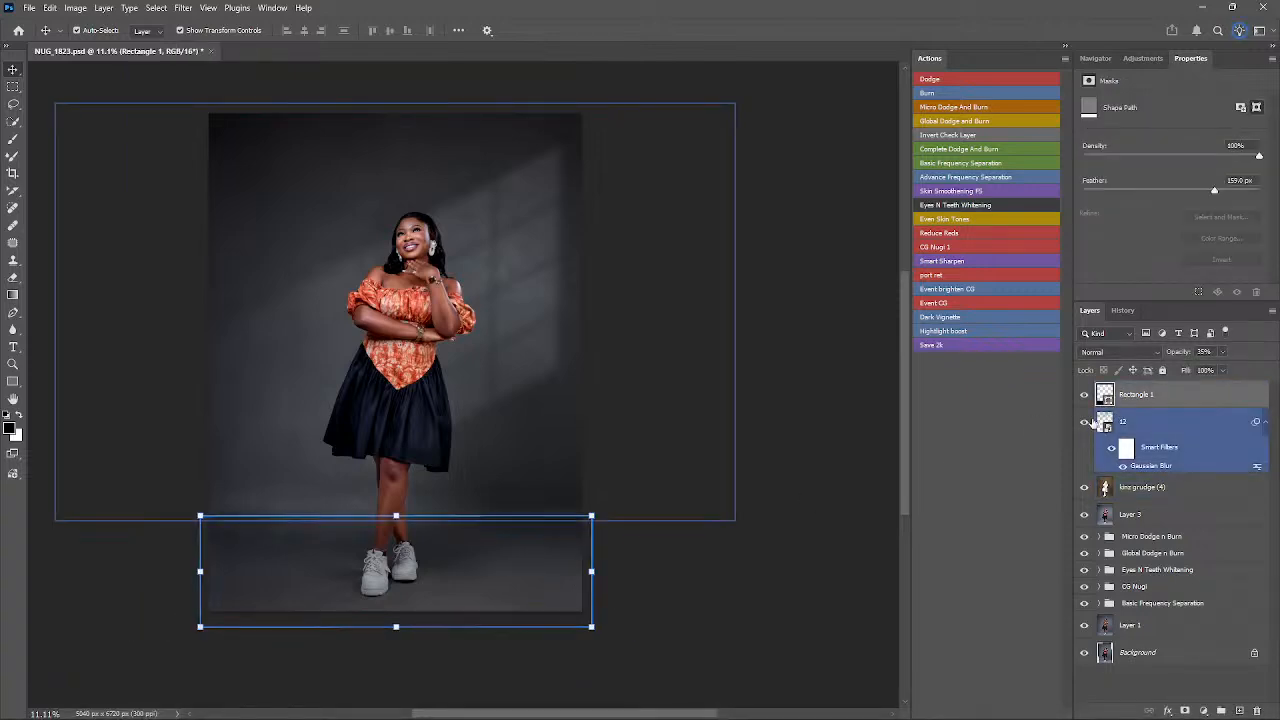
left_click(681, 548)
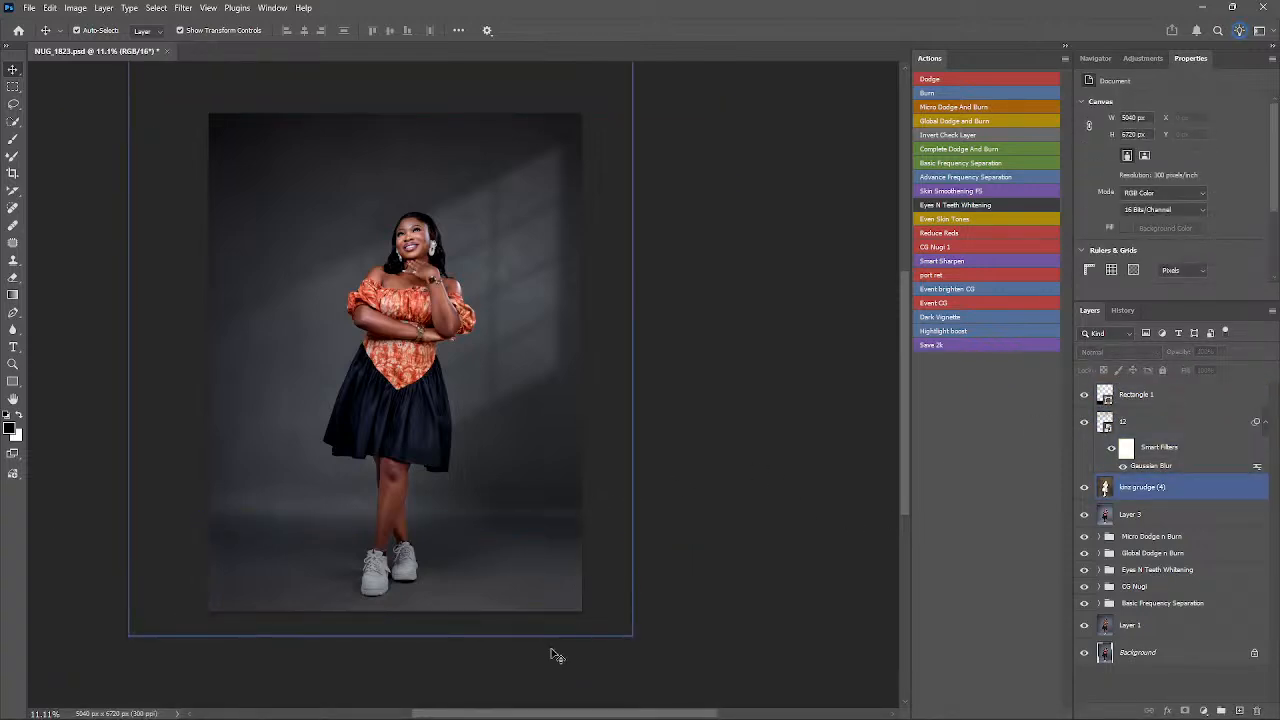
key("z")
scroll(553, 522, "up", 2)
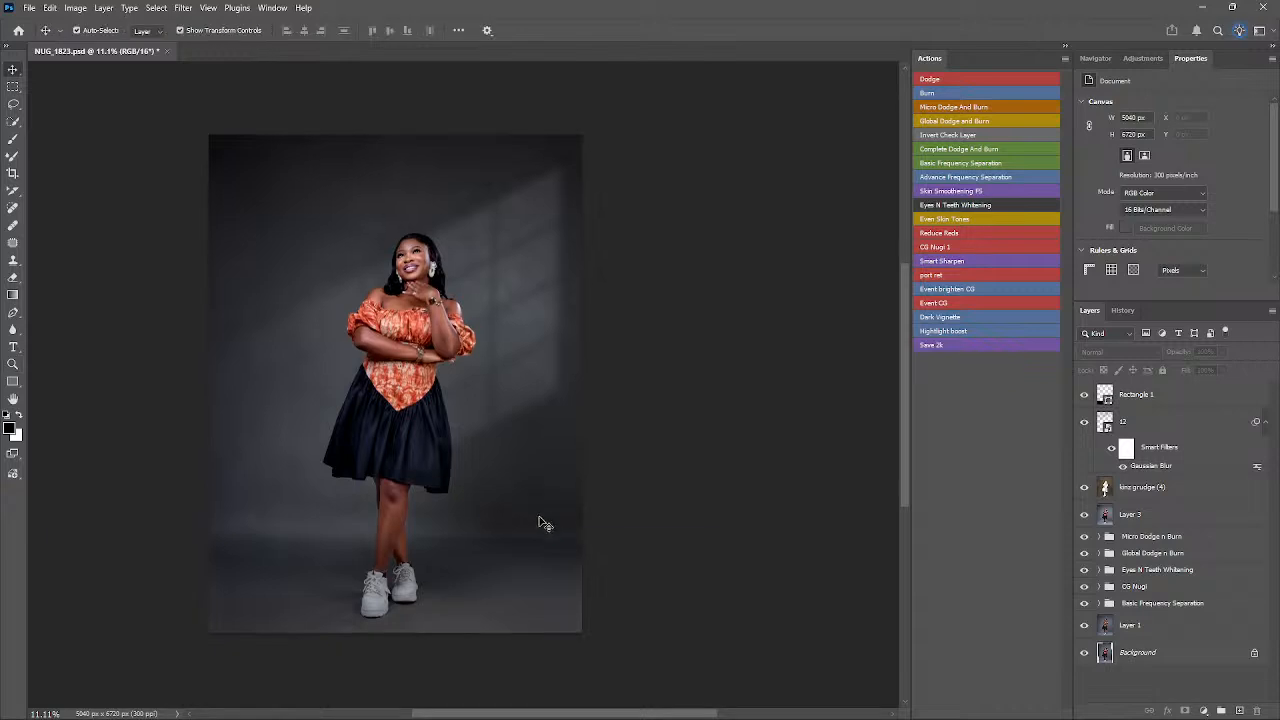
mouse_move(517, 528)
left_mouse_down()
mouse_move(596, 518)
mouse_move(511, 525)
left_mouse_up()
key("v")
left_click(1208, 414)
left_click(1200, 394)
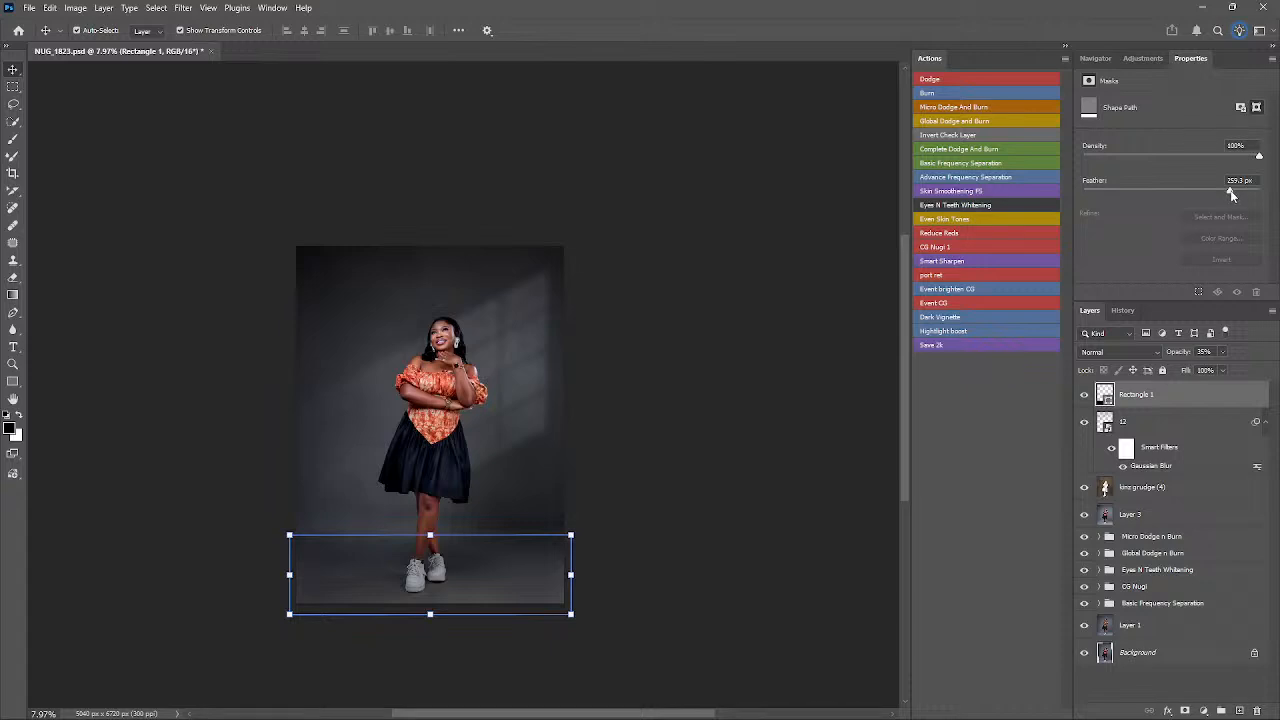
- Compare the floor with and without the Rectangle 1 darkening by toggling the layer's visibility
left_click(1084, 394)
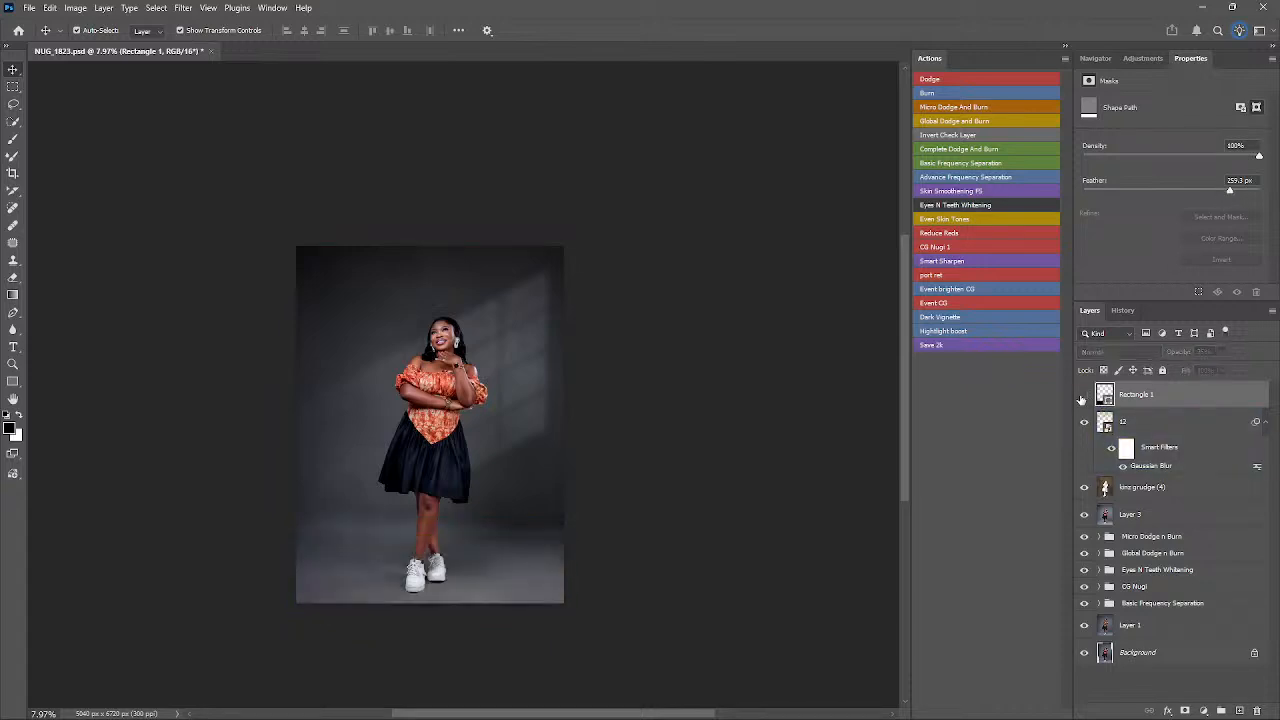
left_click(1084, 394)
left_click(1084, 394)
left_click(636, 503)
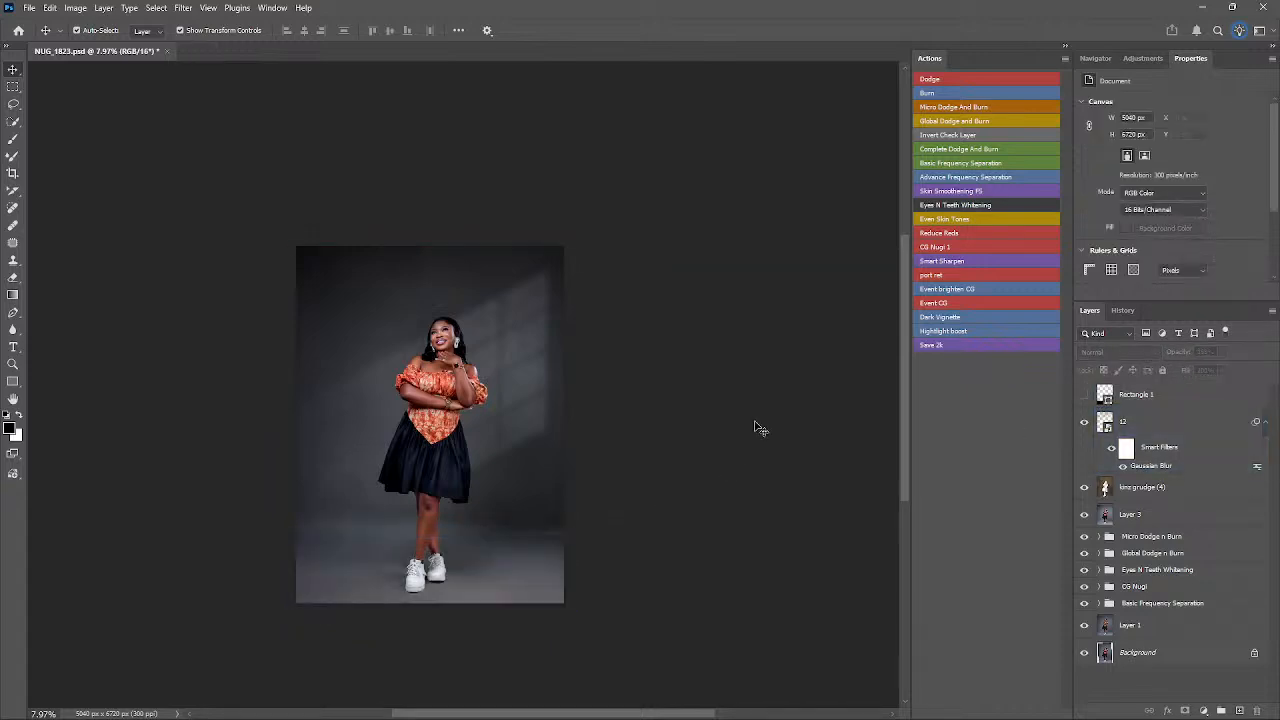
left_click(1084, 396)
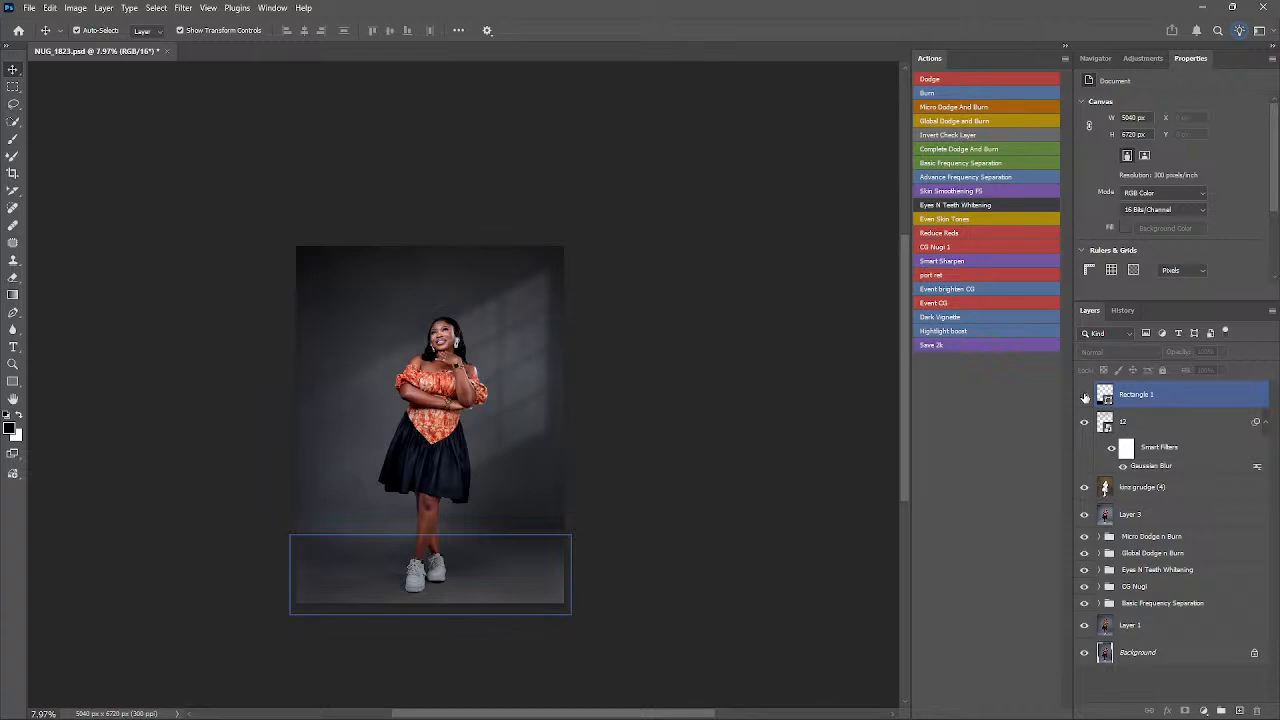
left_click(1084, 395)
left_click(1084, 395)
left_click(1085, 396)
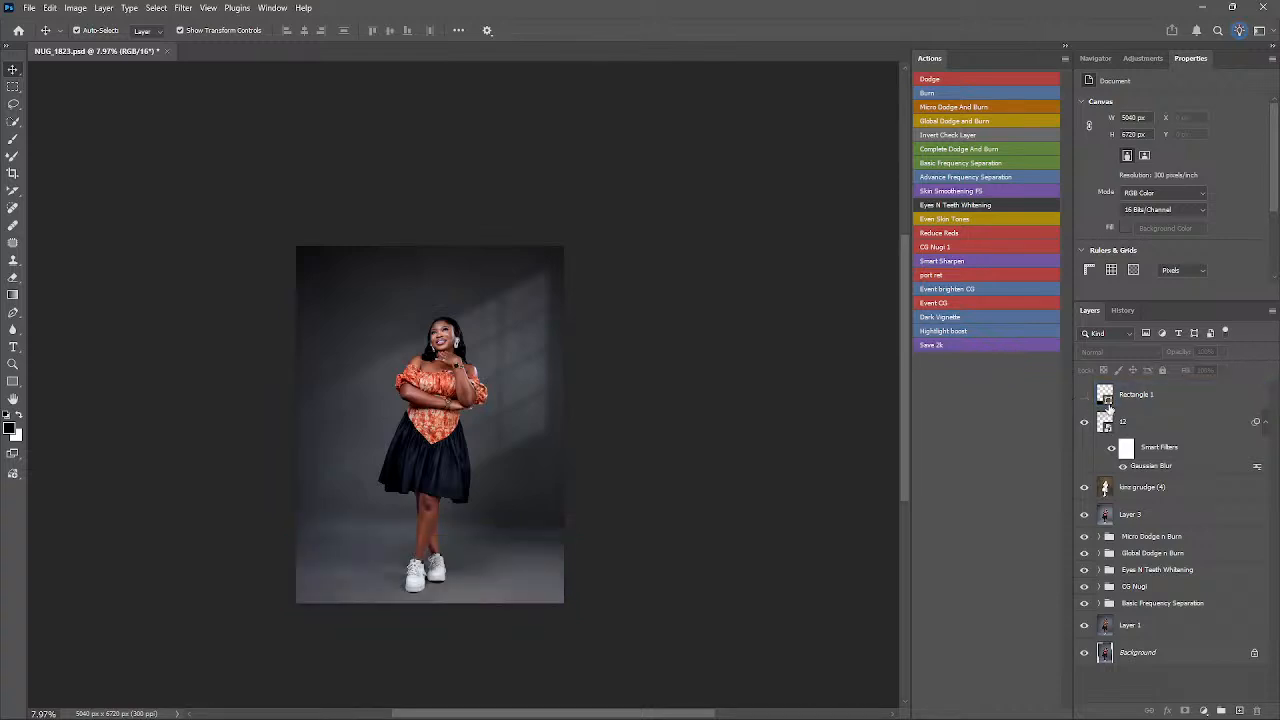
left_click(1085, 396)
- Group the Rectangle 1 and 12 layers, and compare the portrait with and without the group
left_click(1133, 400)
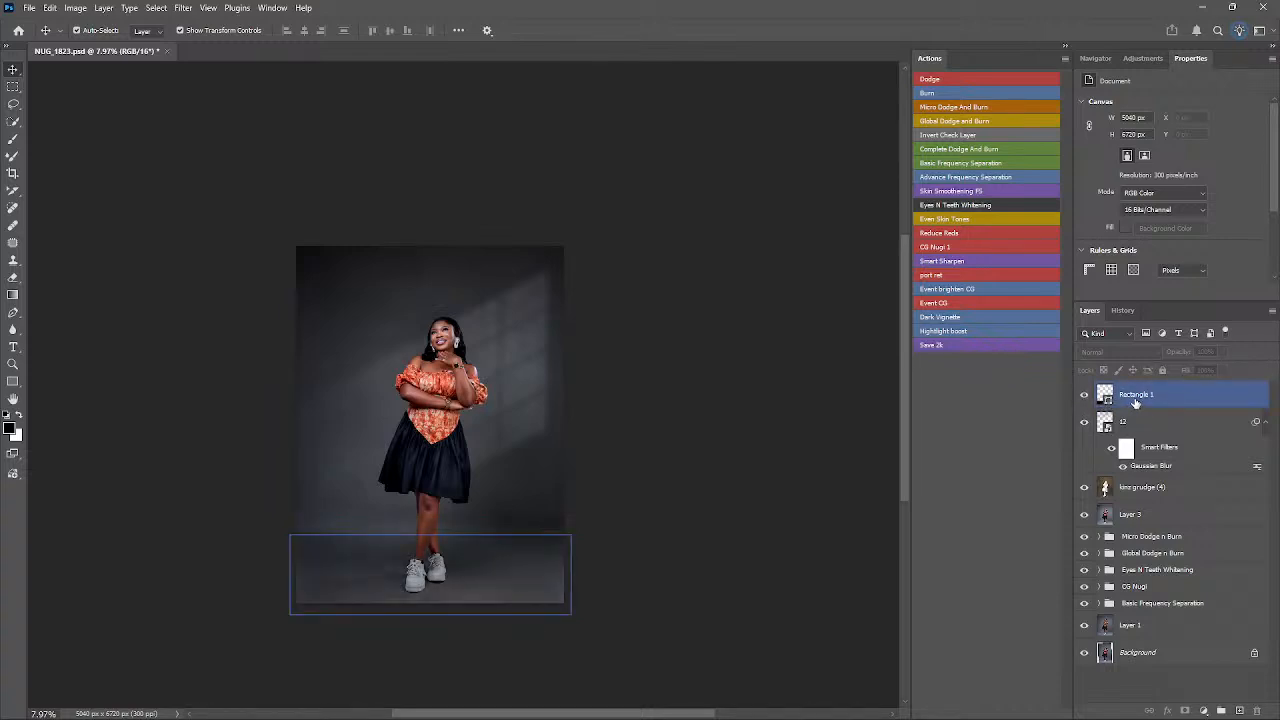
left_click(1141, 425, "shift")
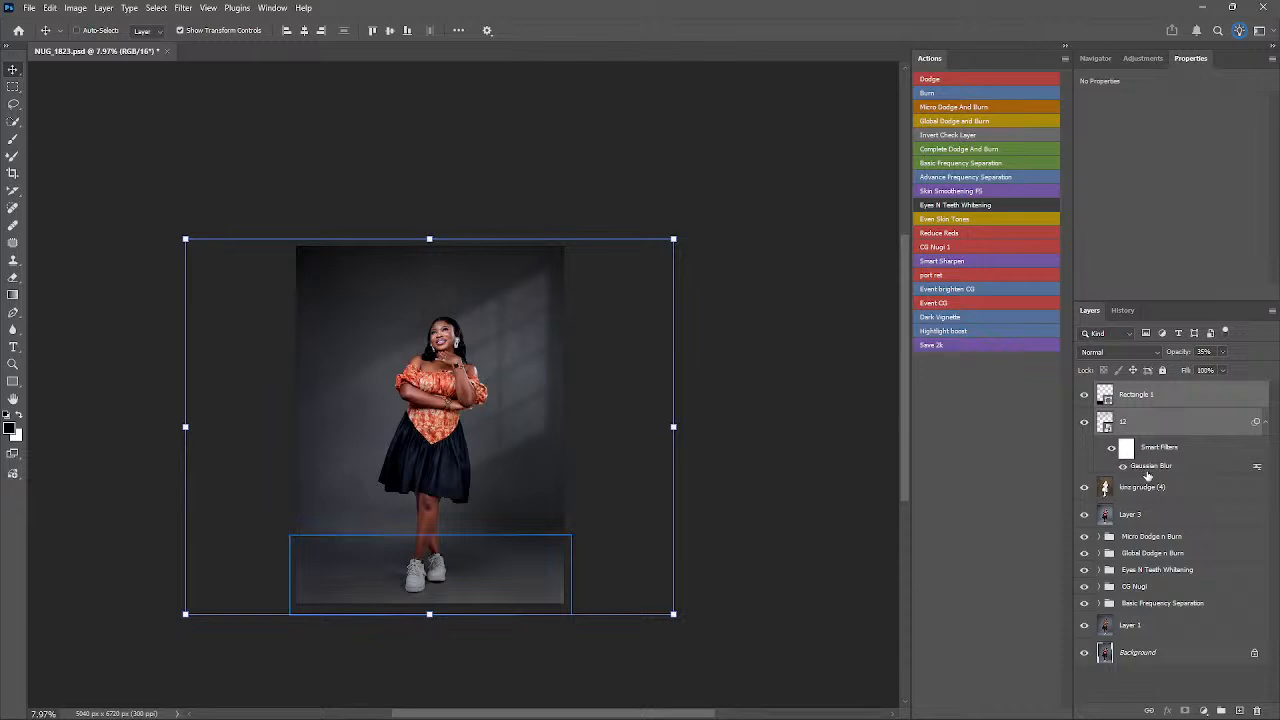
key("ctrl+g")
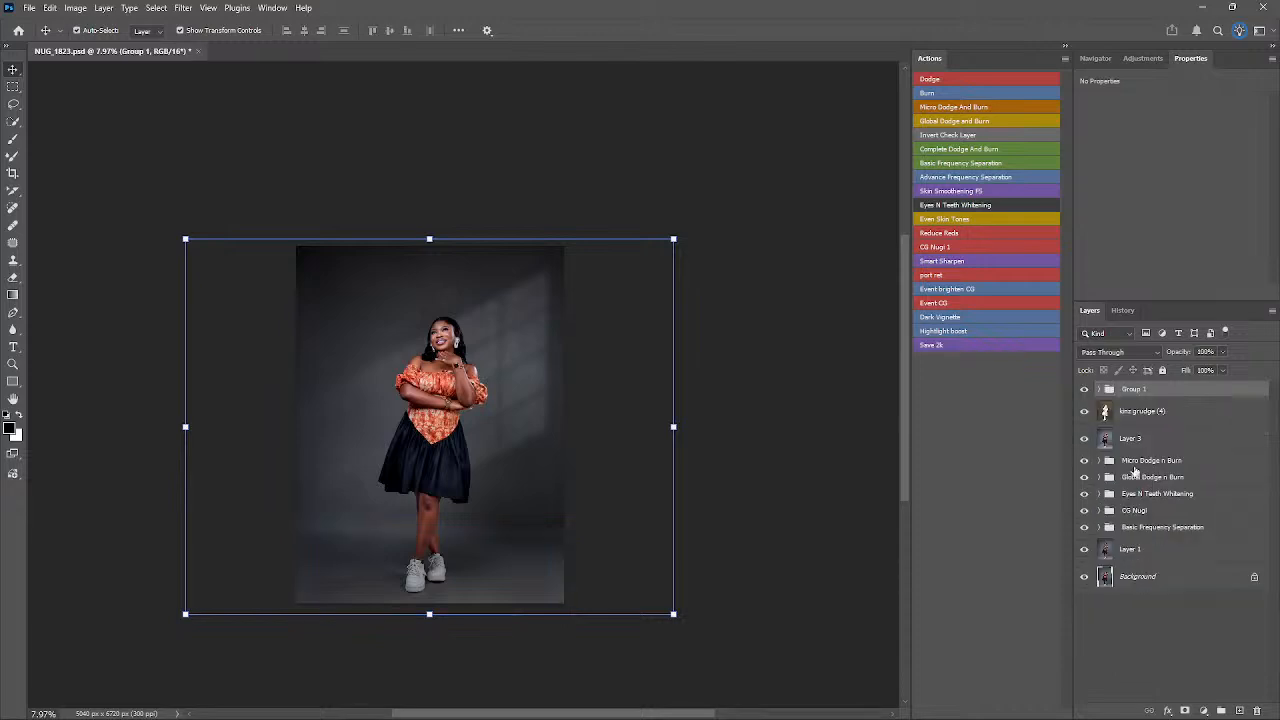
left_click(1085, 390)
left_click(1085, 390)
left_click(1108, 412)
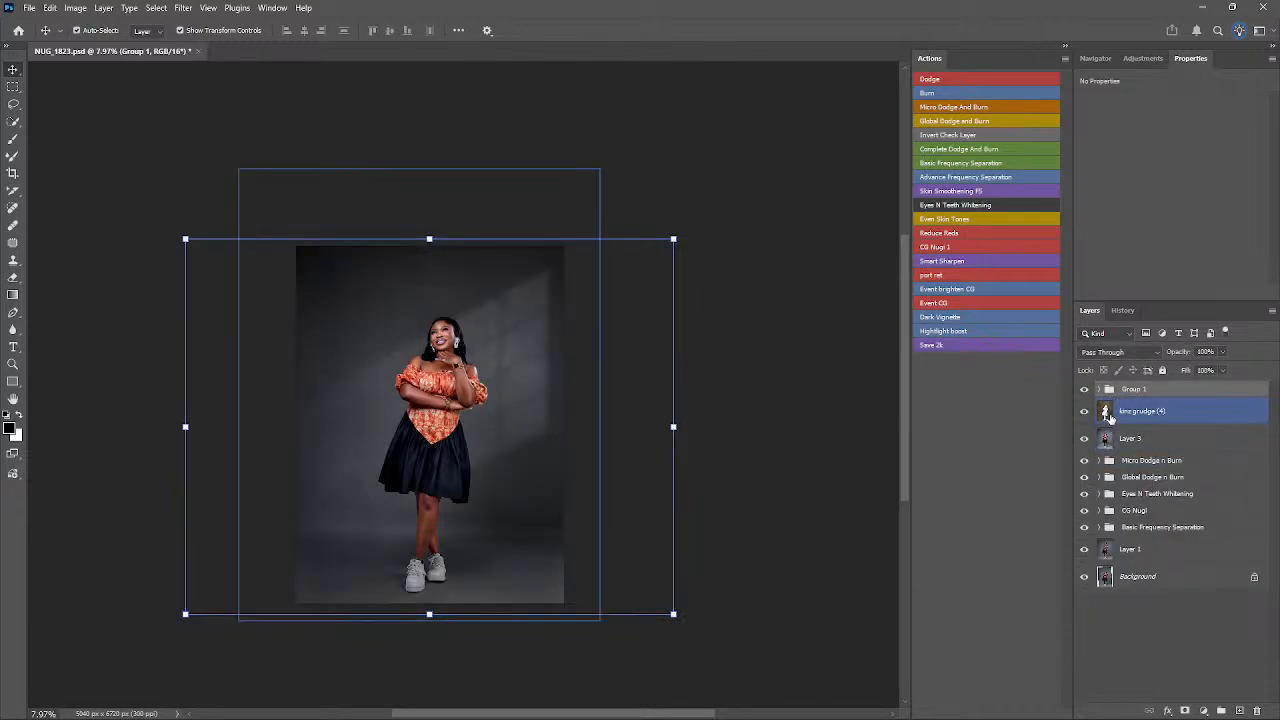
left_click(1185, 710)
key("ctrl+z")
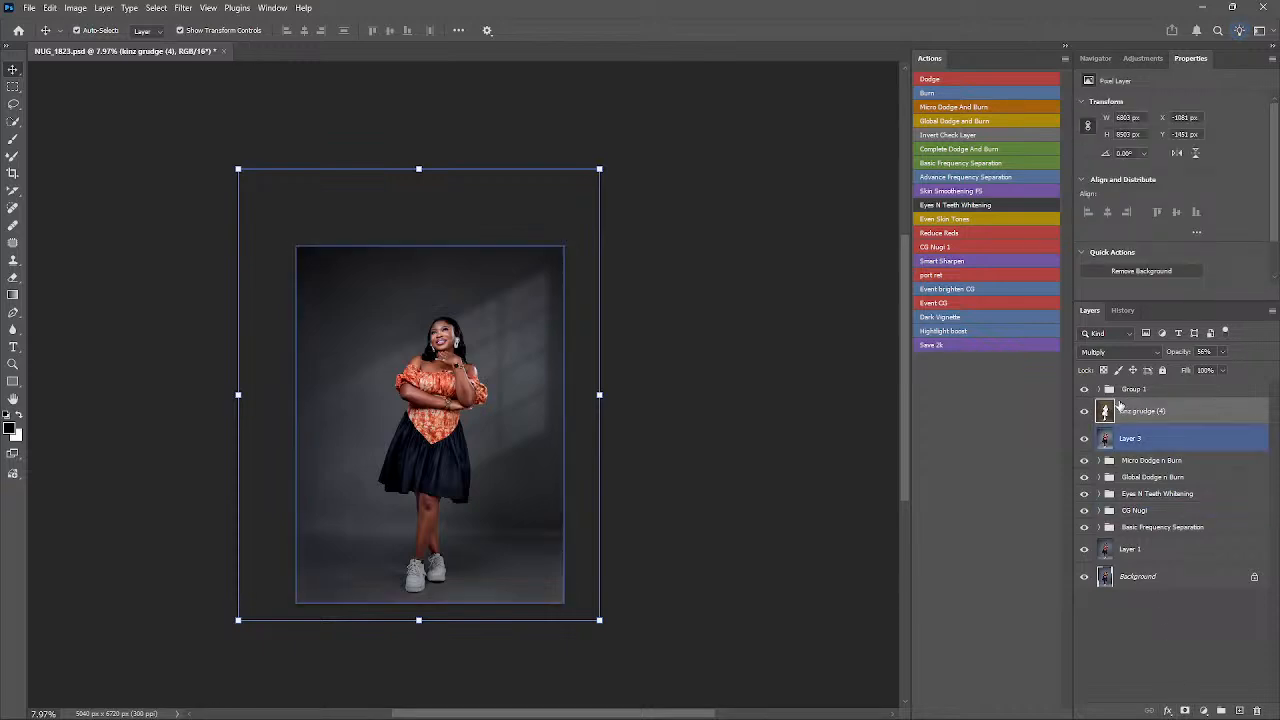
- Hide Group 1 and select the whole backdrop around the subject with an enlarged Quick Selection brush on the kinz grudge (4) layer
left_click(1085, 390)
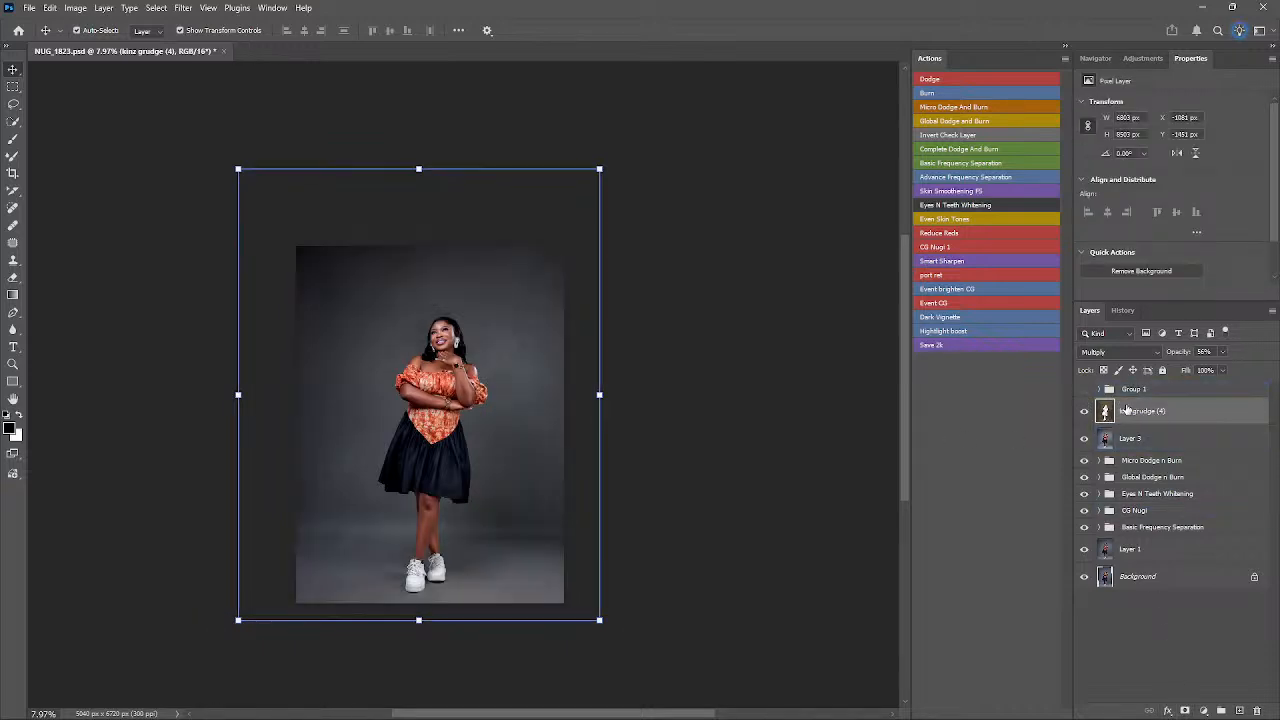
key("w")
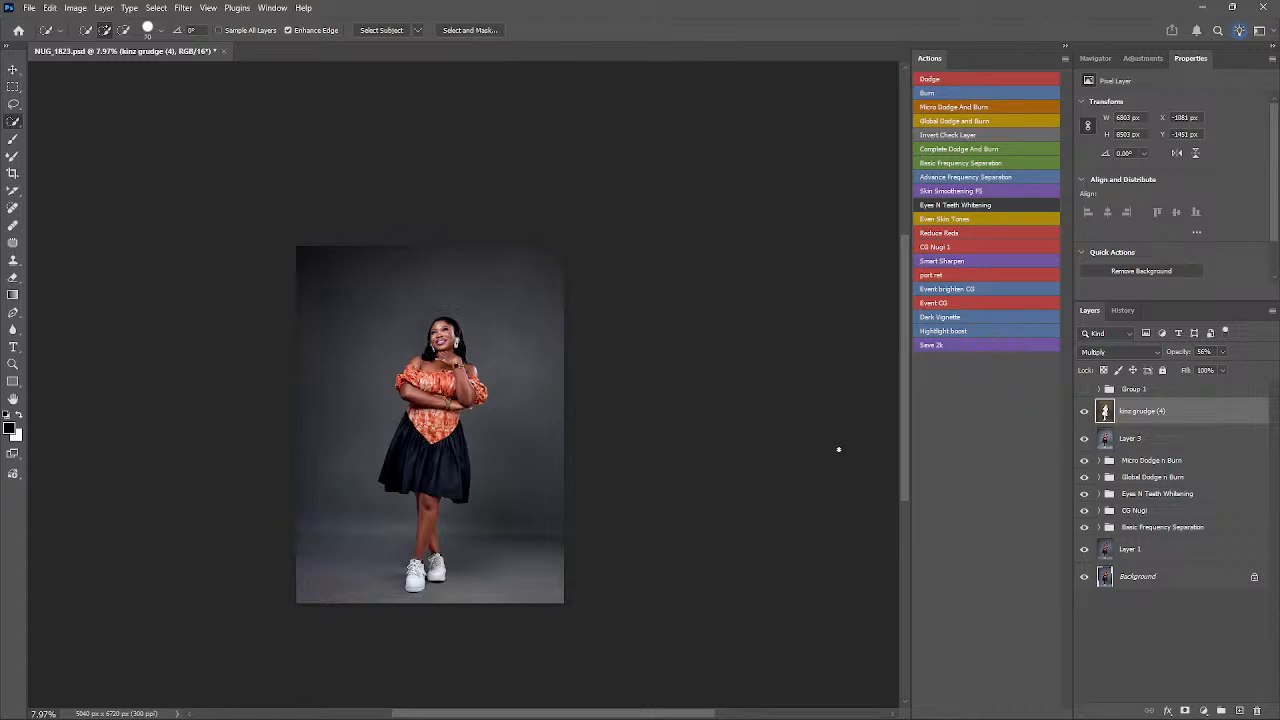
key("bracketright")
key("bracketright")
key("bracketright")
key("bracketright")
key("bracketright")
key("bracketright")
key("bracketright")
key("bracketright")
key("bracketright")
key("bracketright")
key("bracketright")
key("bracketright")
key("bracketright")
key("bracketright")
key("bracketright")
mouse_move(405, 325)
left_mouse_down()
mouse_move(476, 404)
mouse_move(368, 324)
mouse_move(461, 460)
left_mouse_up()
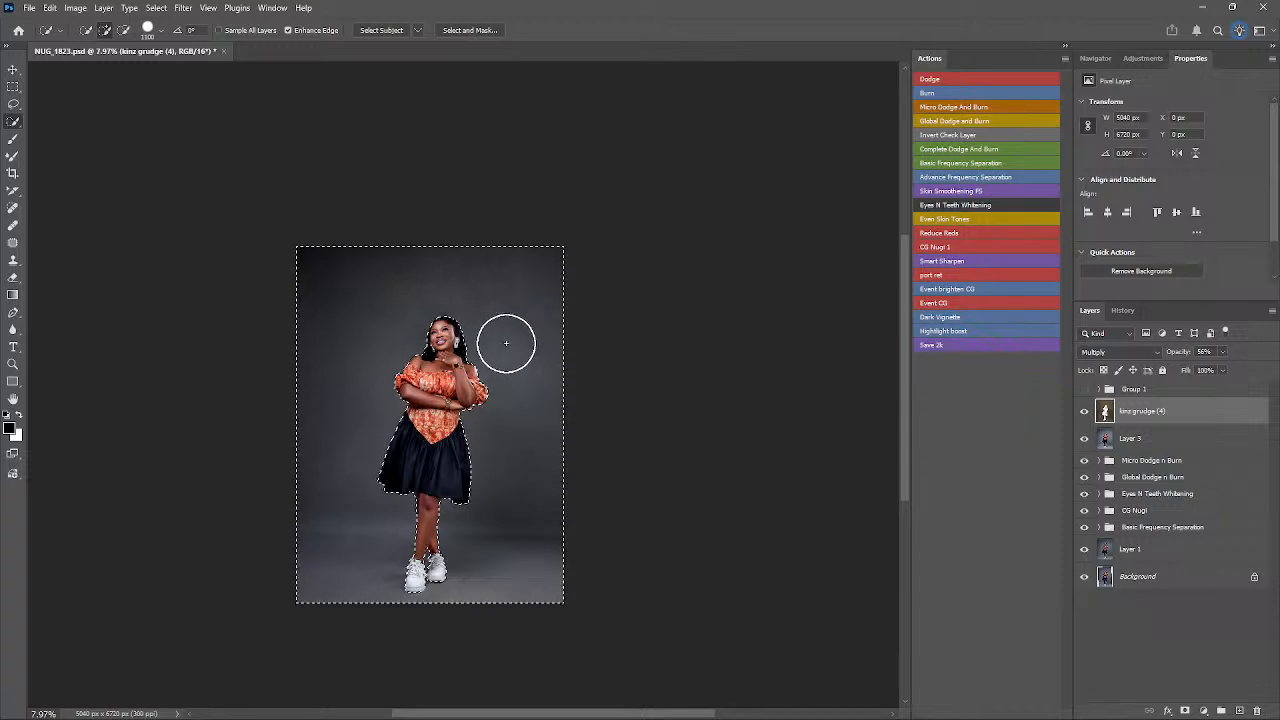
- Invert the backdrop selection so that it covers the subject instead
key("bracketleft")
key("bracketleft")
key("bracketleft")
key("bracketleft")
key("bracketleft")
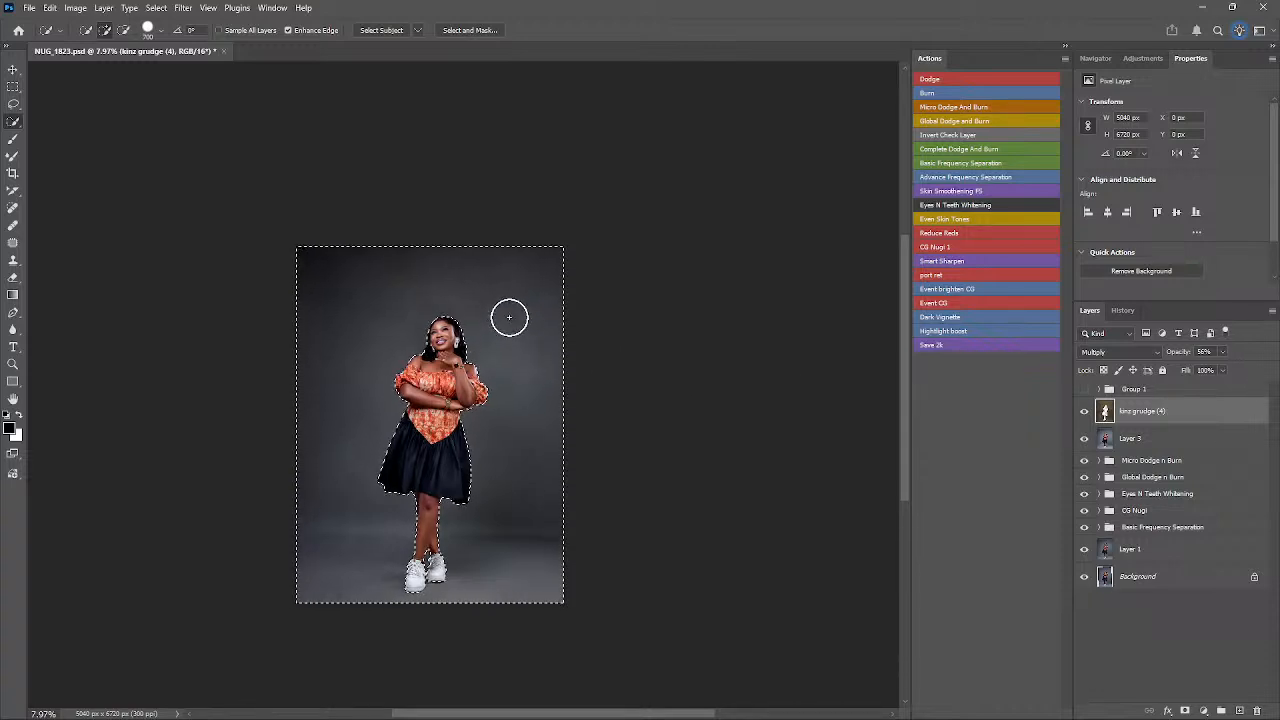
right_click(511, 309)
left_click(535, 331)
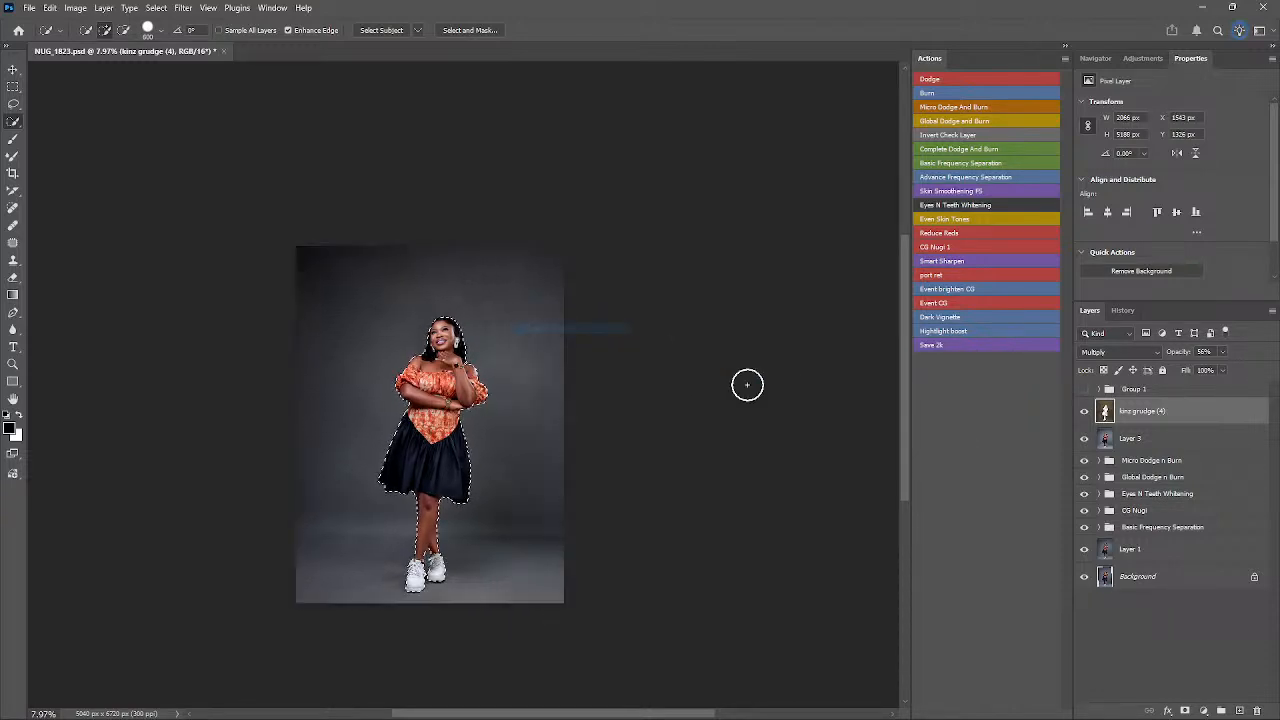
- Show Group 1 again and add a layer mask to it from the subject selection
left_click(1084, 389)
left_click(1140, 389)
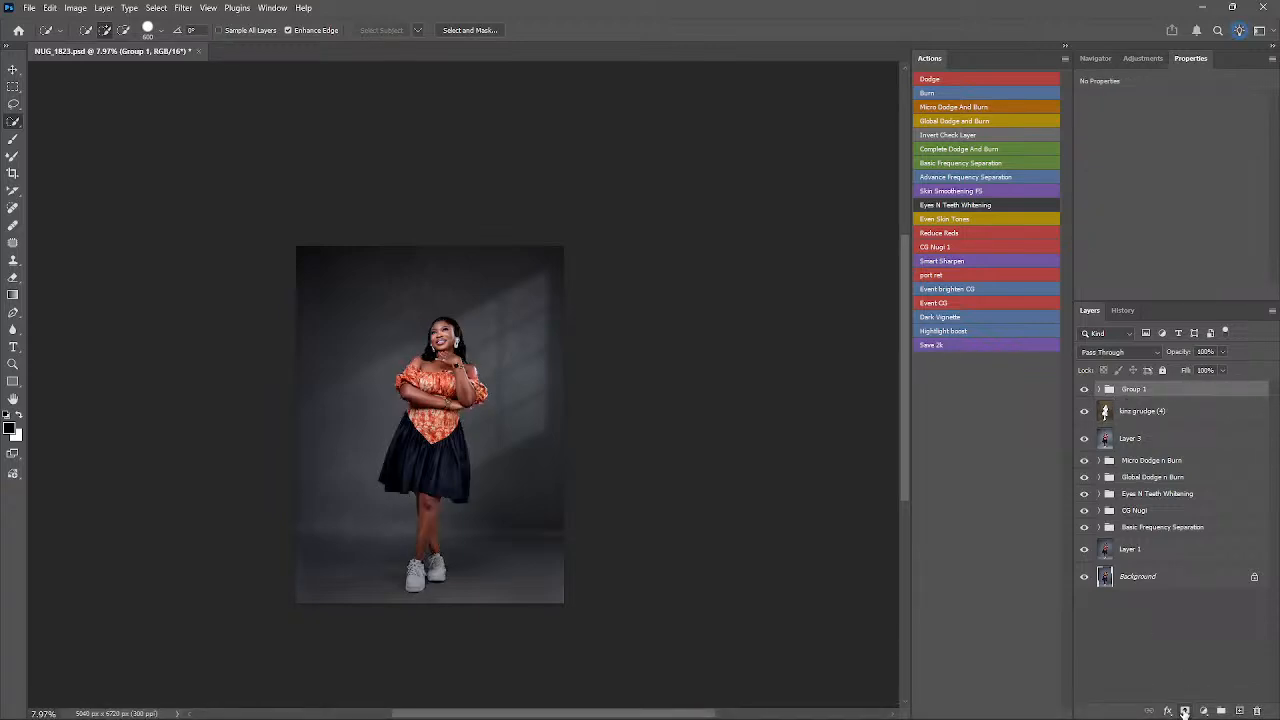
left_click(1185, 710)
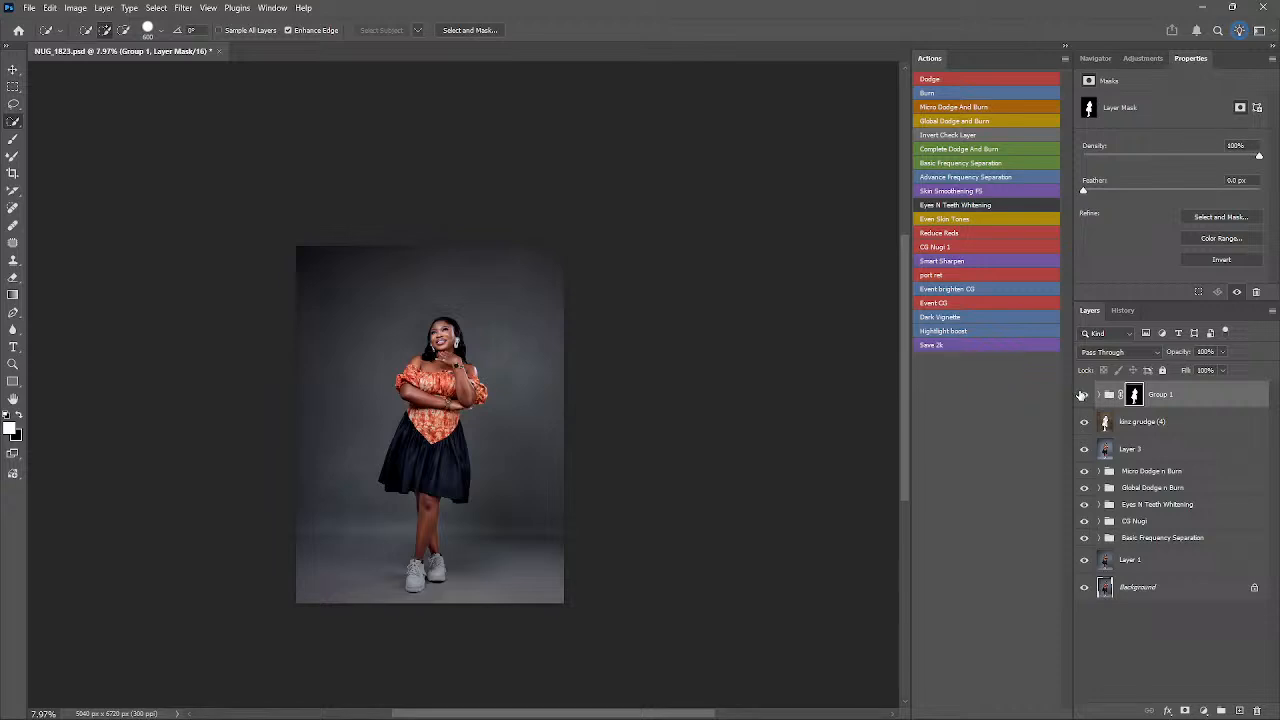
- Check the masked Group 1 by toggling its visibility, and invert its mask so the effects cover only the backdrop
left_click(1082, 394)
left_click(1082, 395)
left_click(1082, 395)
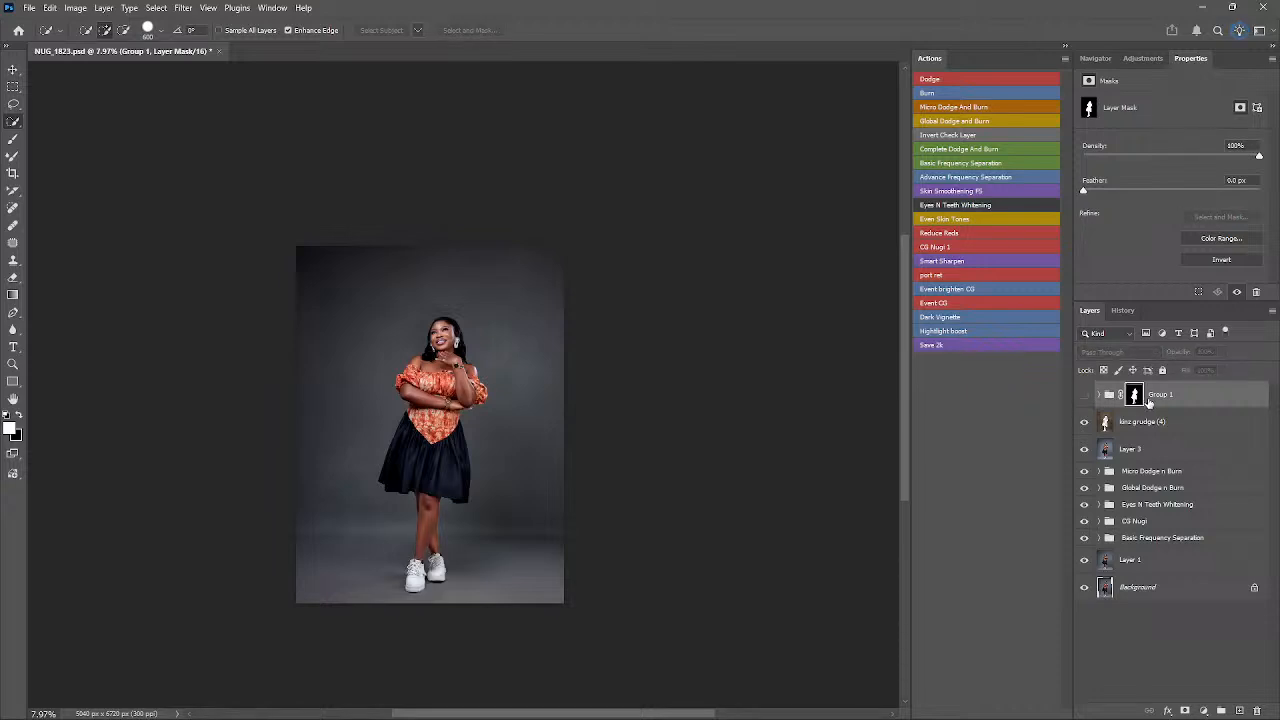
left_click(1083, 394)
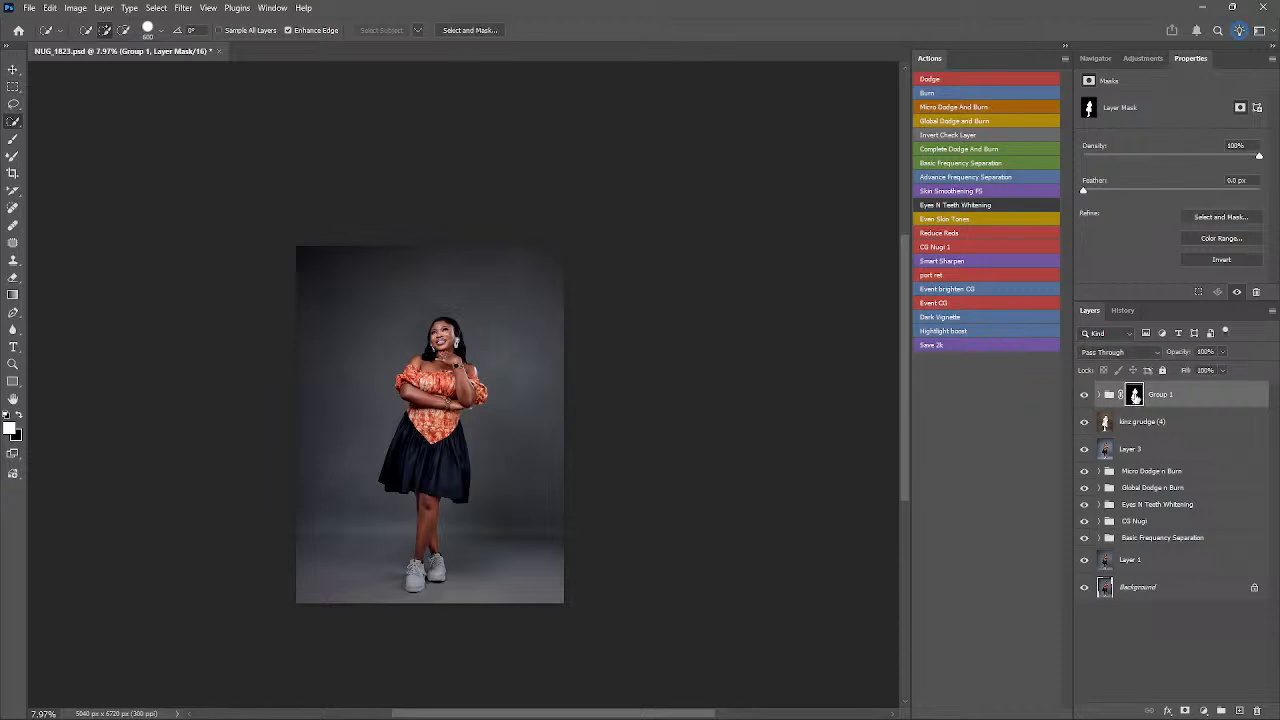
key("ctrl+i")
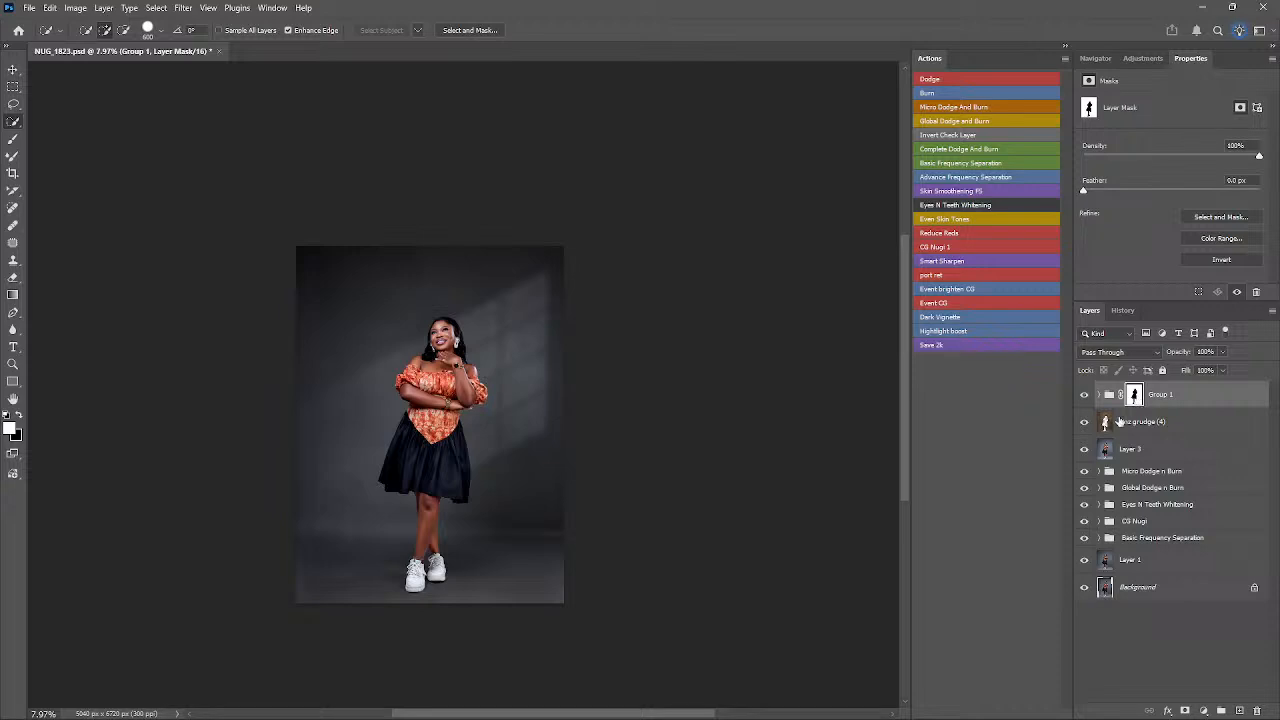
- Compare the portrait with and without the masked Group 1, both in full and close up around the subject's upper body
left_click(1084, 396)
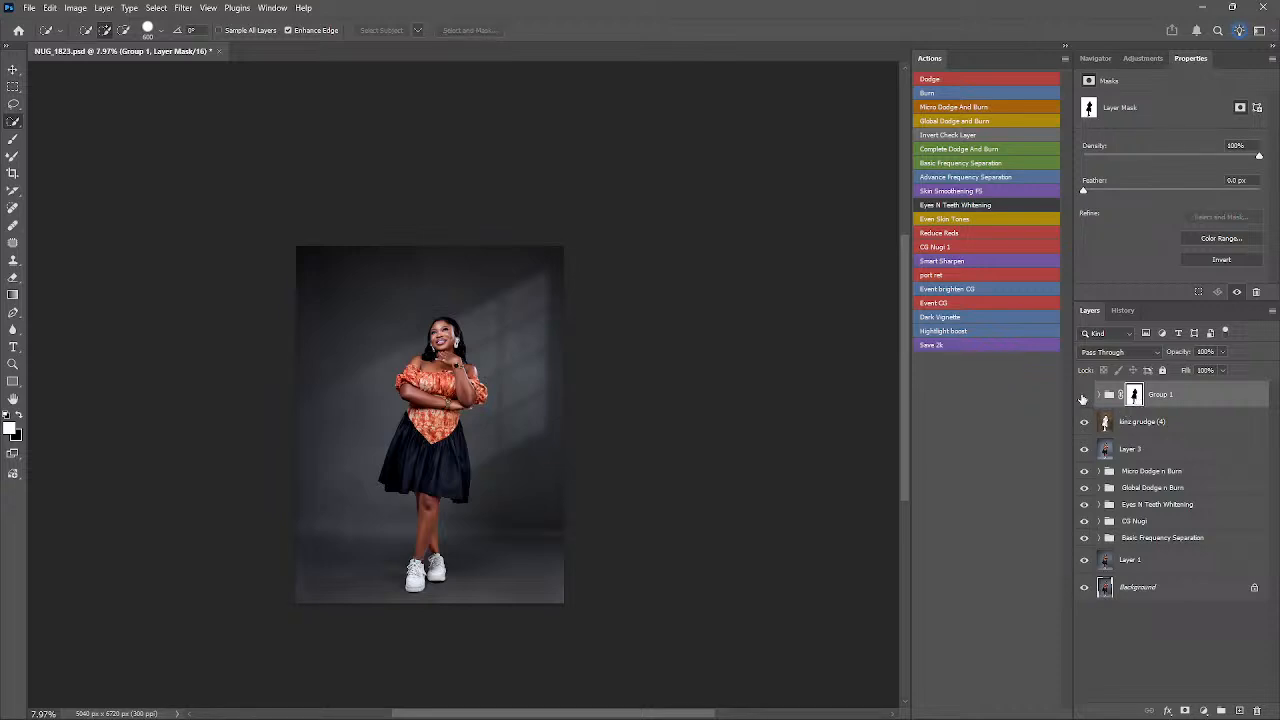
left_click(1084, 396)
key("z")
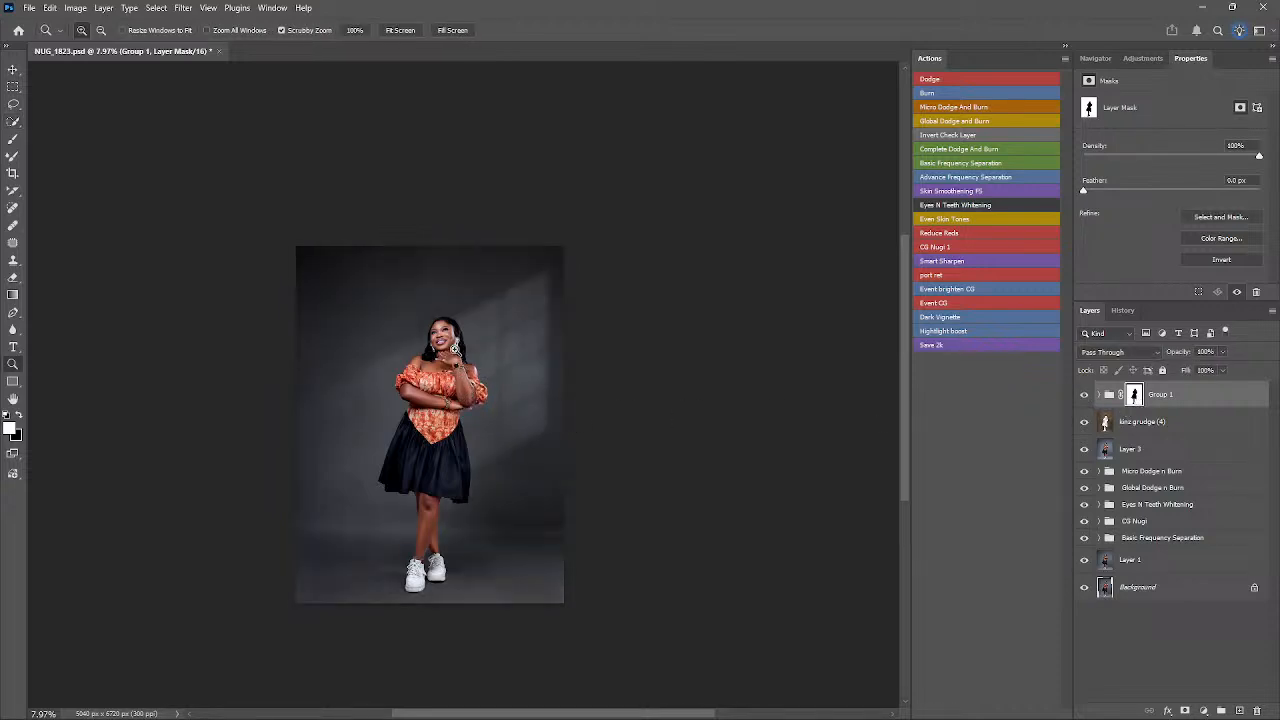
left_click_drag(451, 347, 1055, 408)
key("w")
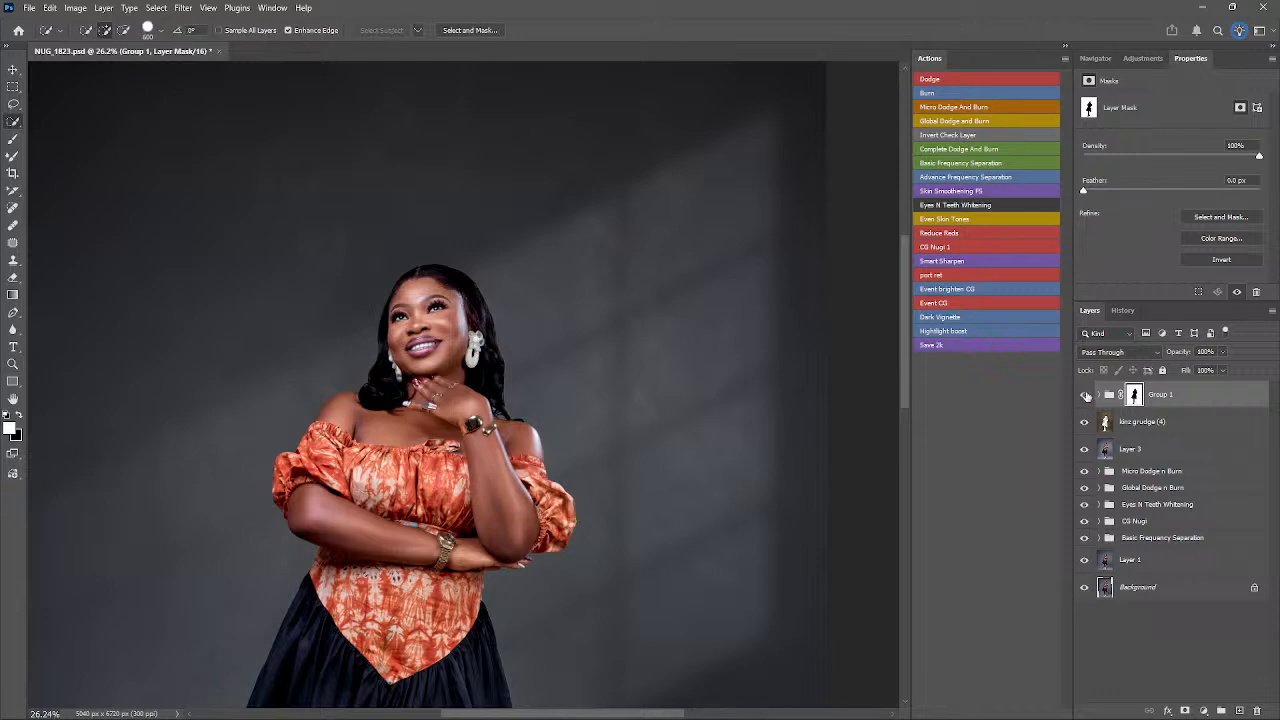
left_click(1084, 395)
left_click(1084, 395)
left_click(1084, 395)
left_click(1084, 395)
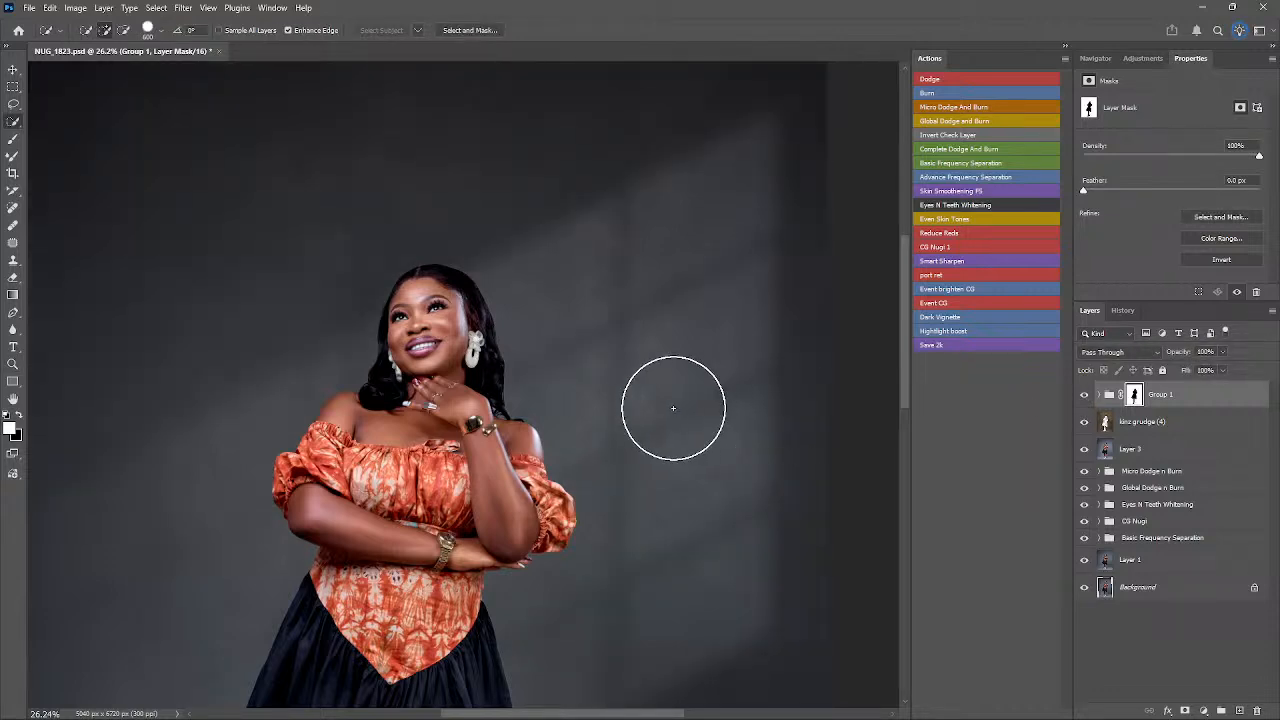
- Compare the whole edited portrait with its early state by repeatedly isolating Layer 1 and restoring all layers
key("z")
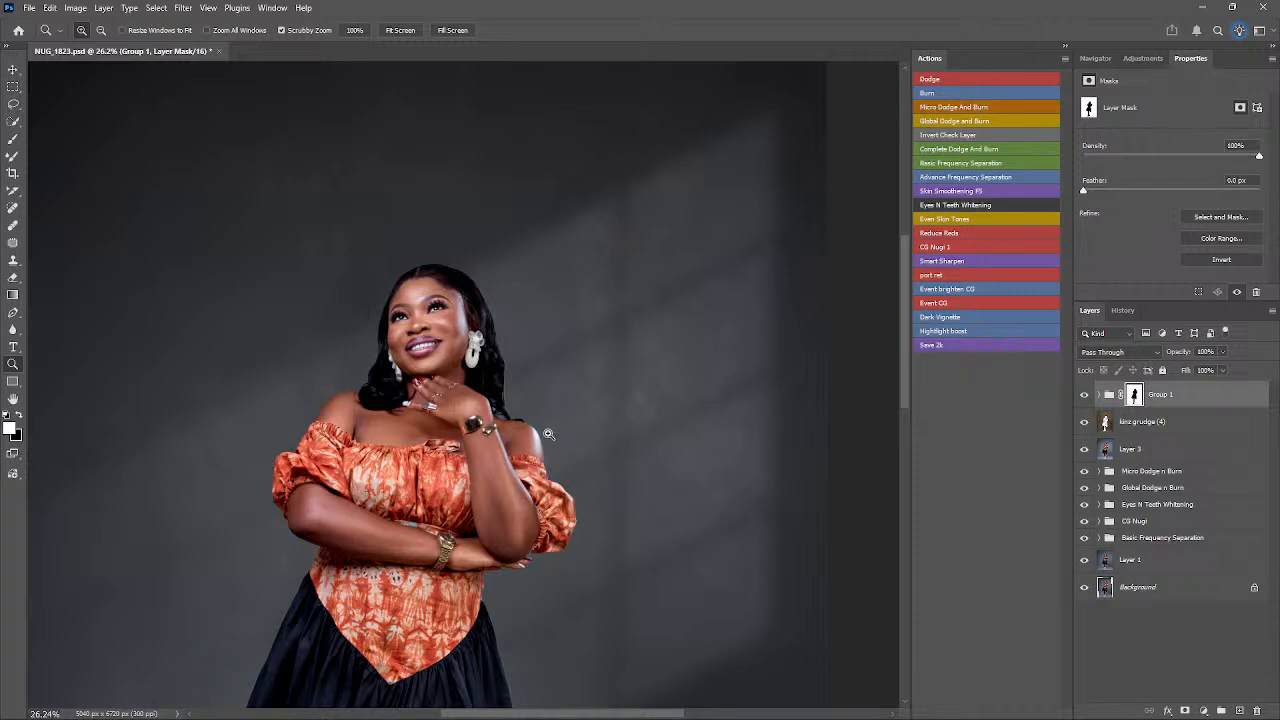
left_click_drag(523, 440, 477, 449)
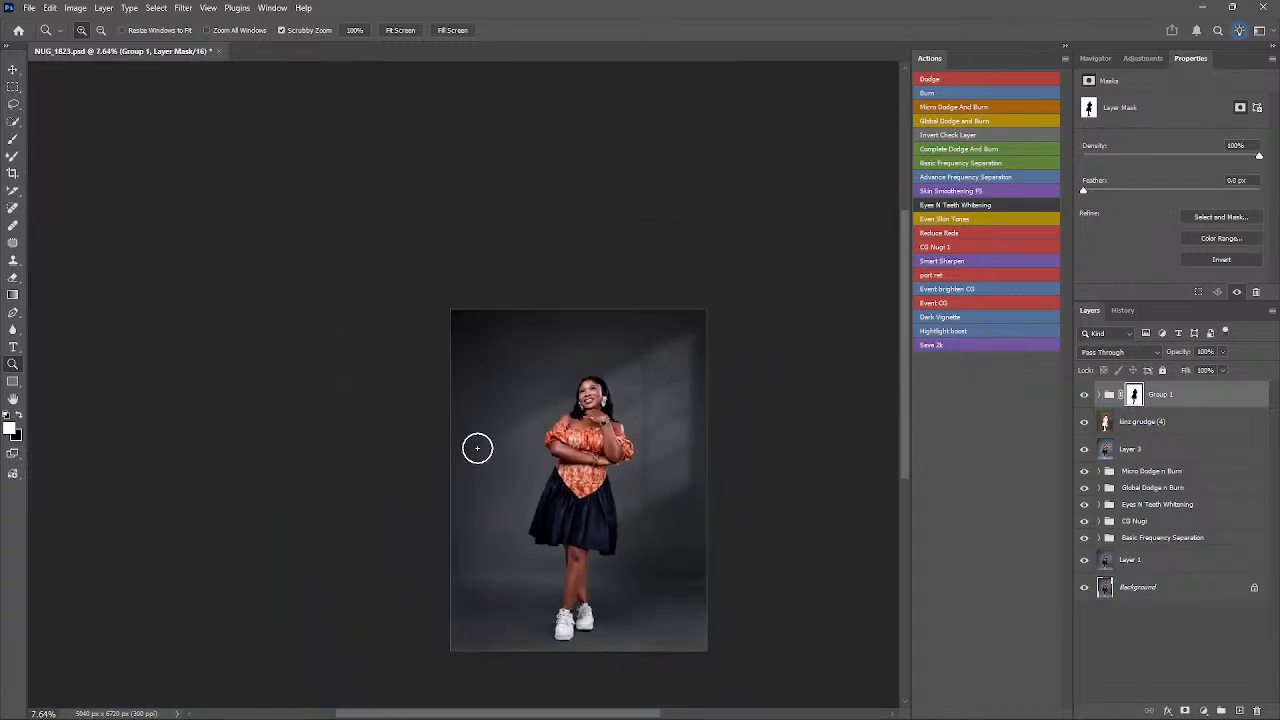
key("space")
left_click_drag(580, 477, 571, 420)
key("v")
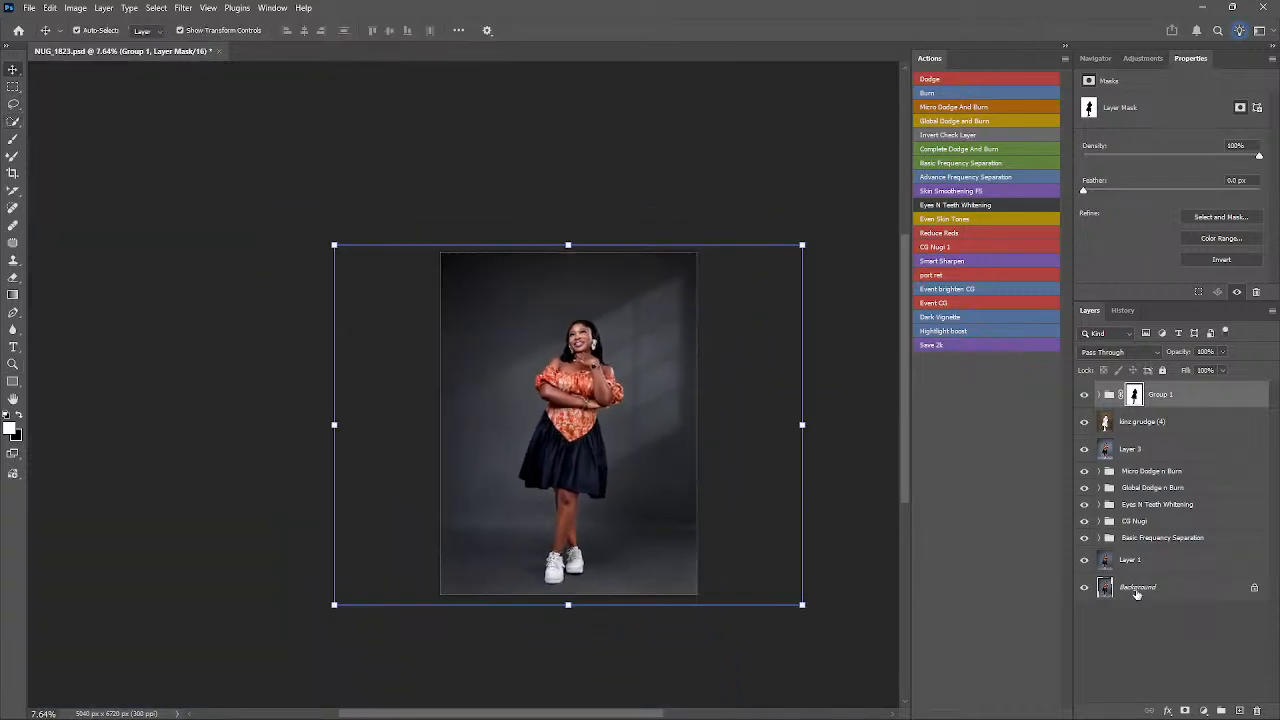
left_click(1100, 563)
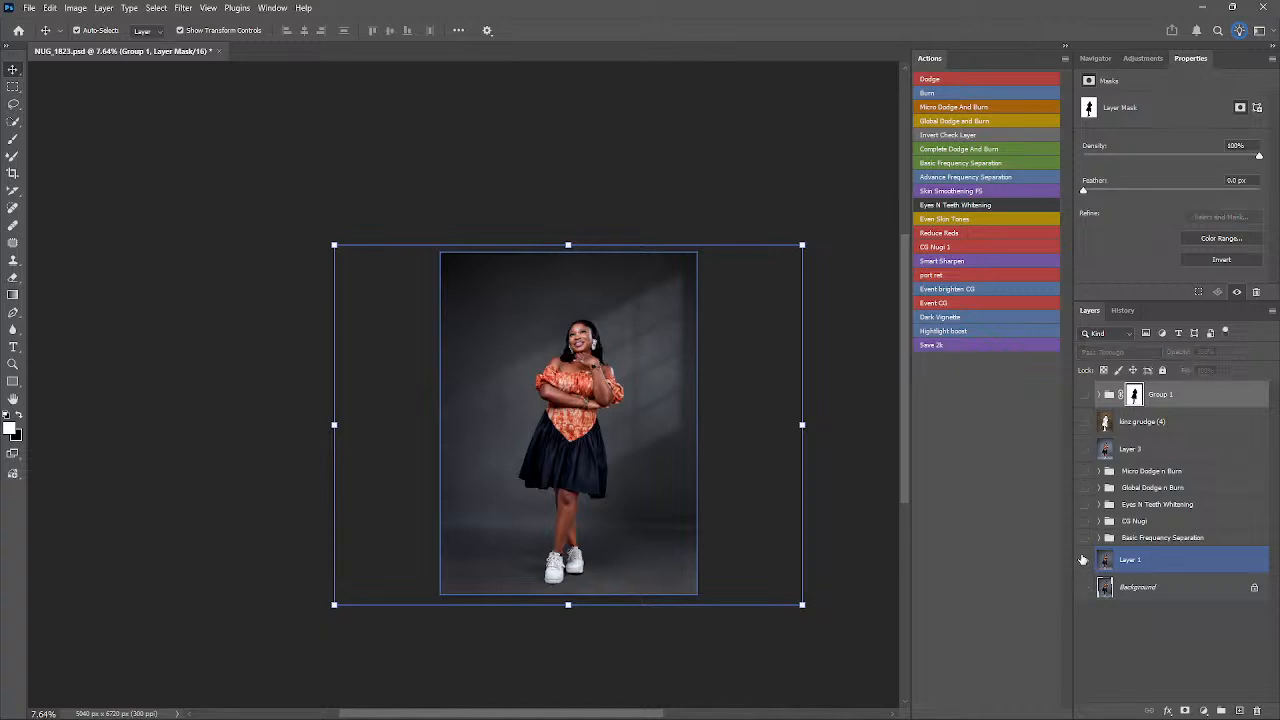
left_click(1083, 560, "alt")
left_click(1083, 560, "alt")
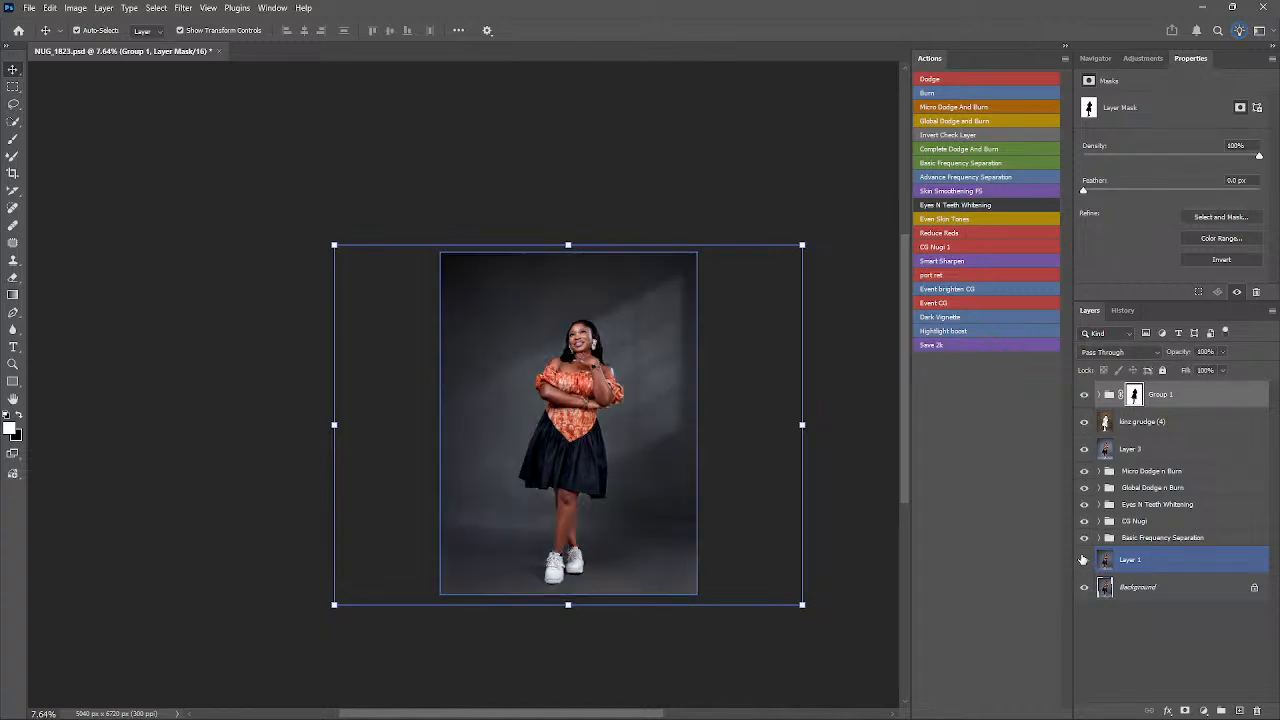
left_click(1083, 560, "alt")
left_click(1083, 560, "alt")
left_click(1083, 560, "alt")
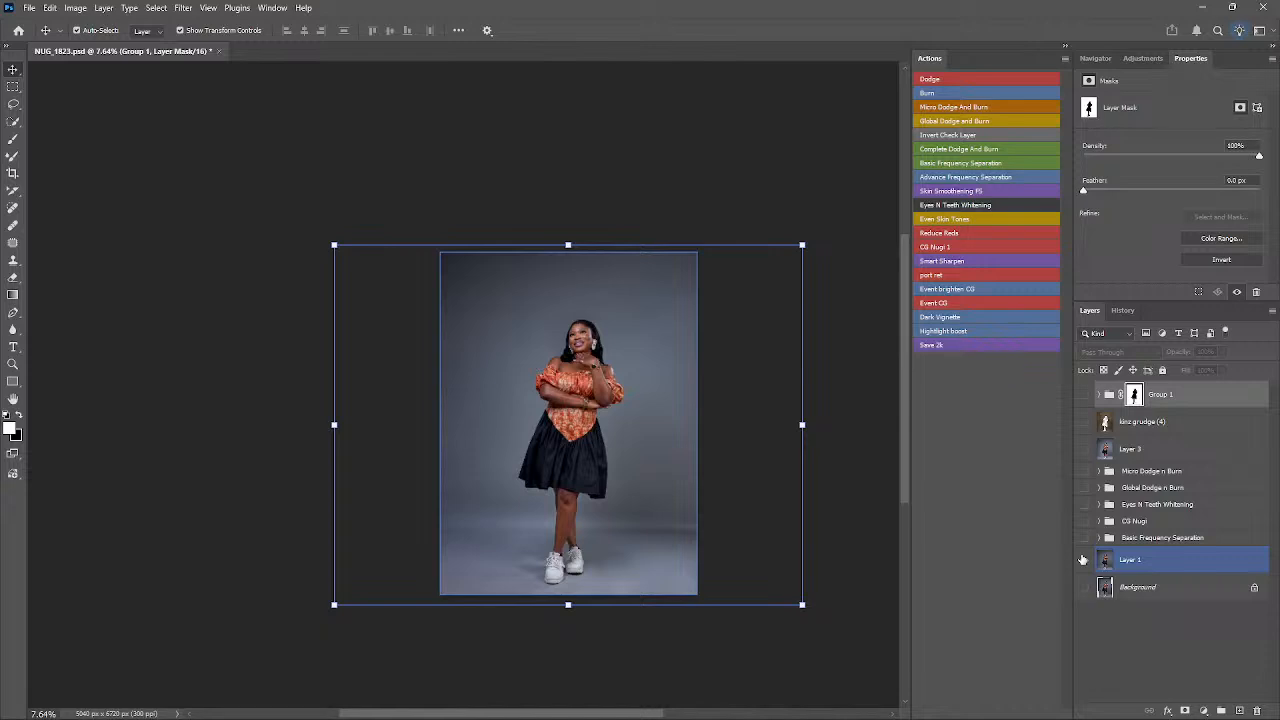
left_click(1082, 560, "alt")
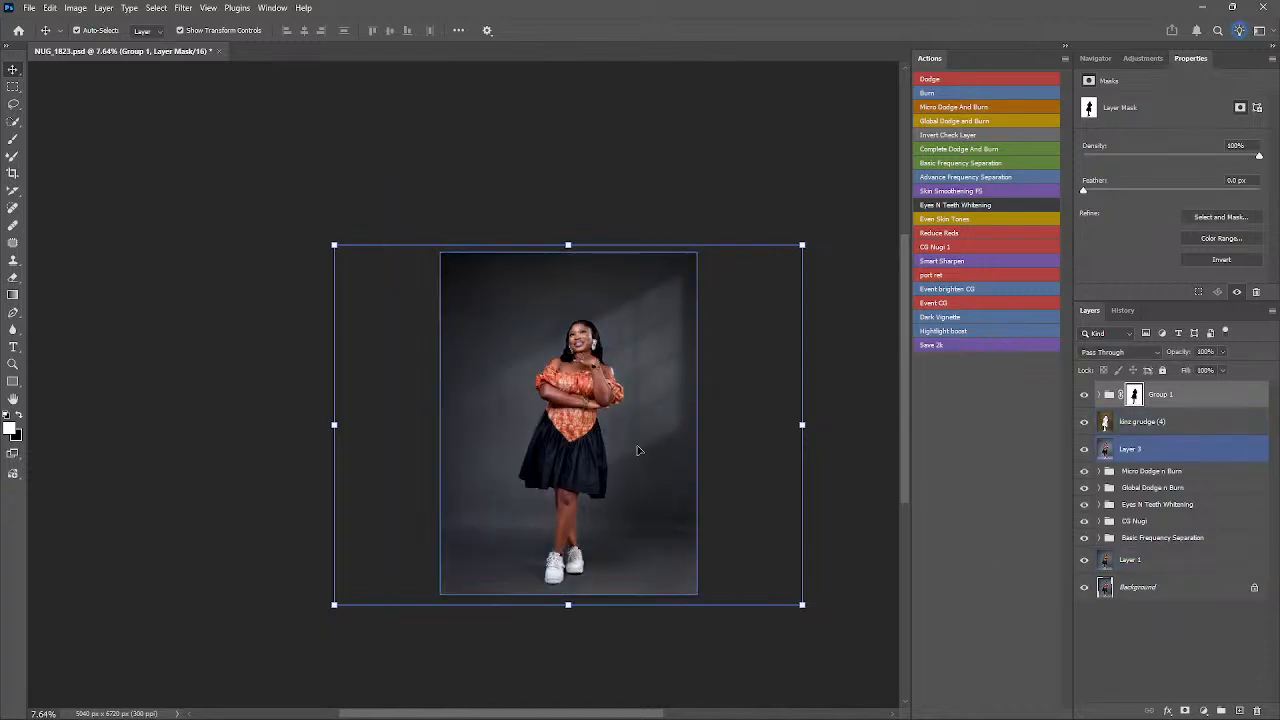
- Run the Dark Vignette action on the portrait and set the Dark Vignette group's opacity to 25%
left_click(963, 320)
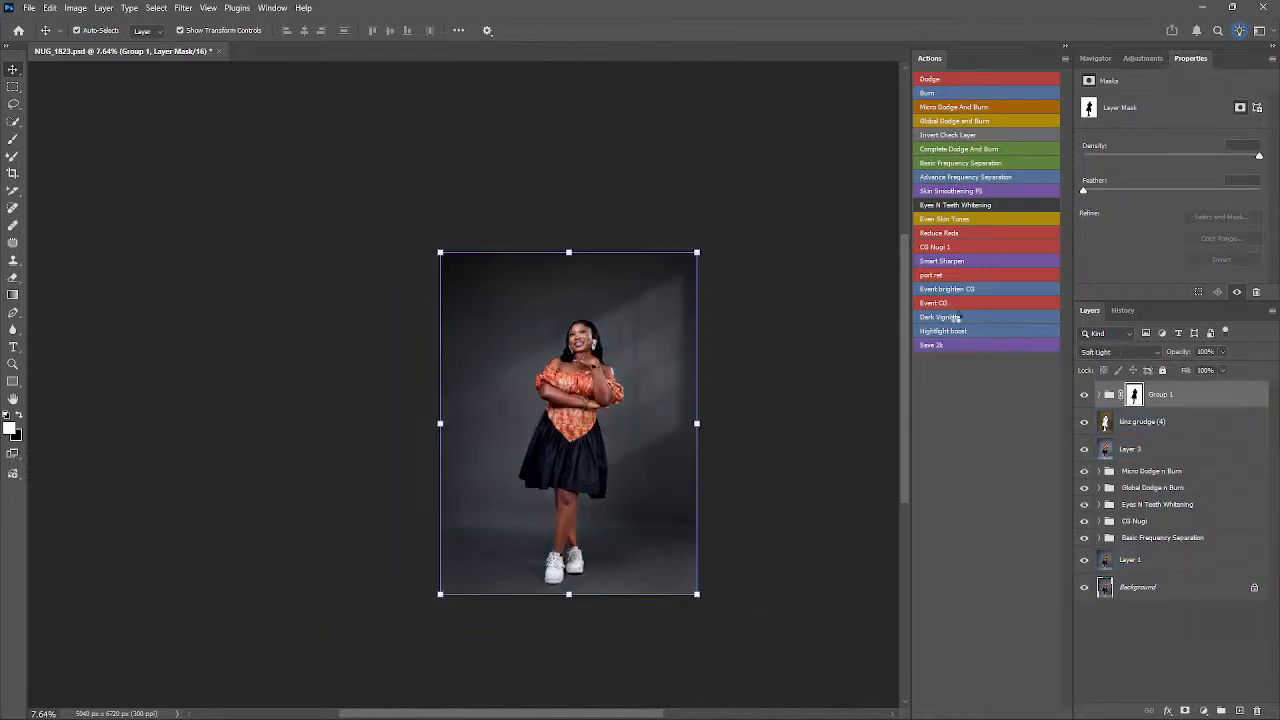
left_click(1181, 352)
type("25")
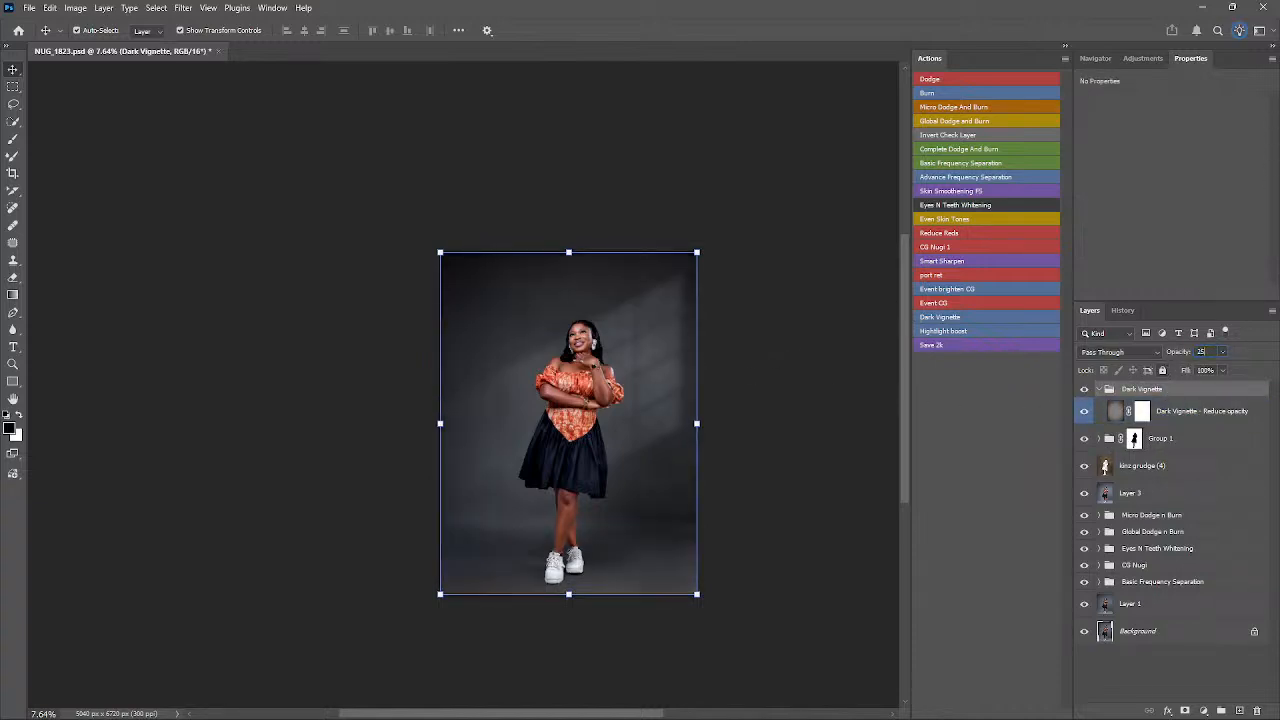
key("Return")
left_click(1158, 440)
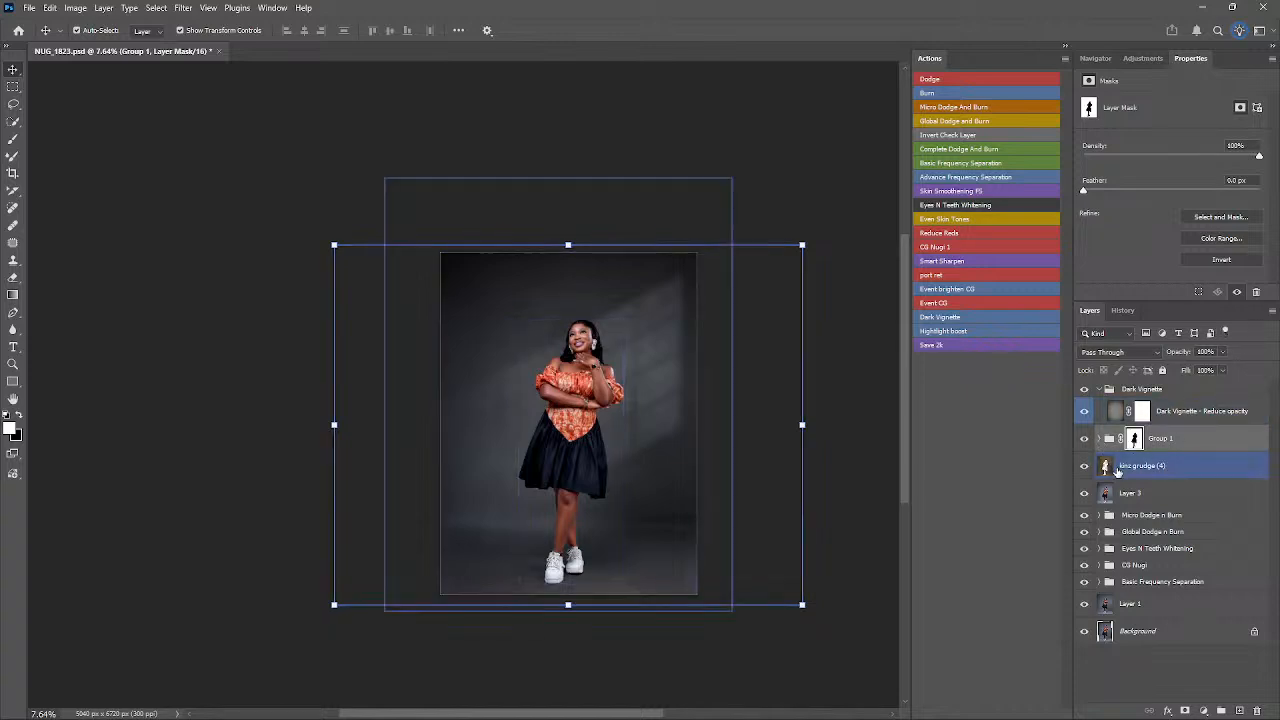
left_click(1128, 468)
left_click(1100, 440)
left_click(1107, 440)
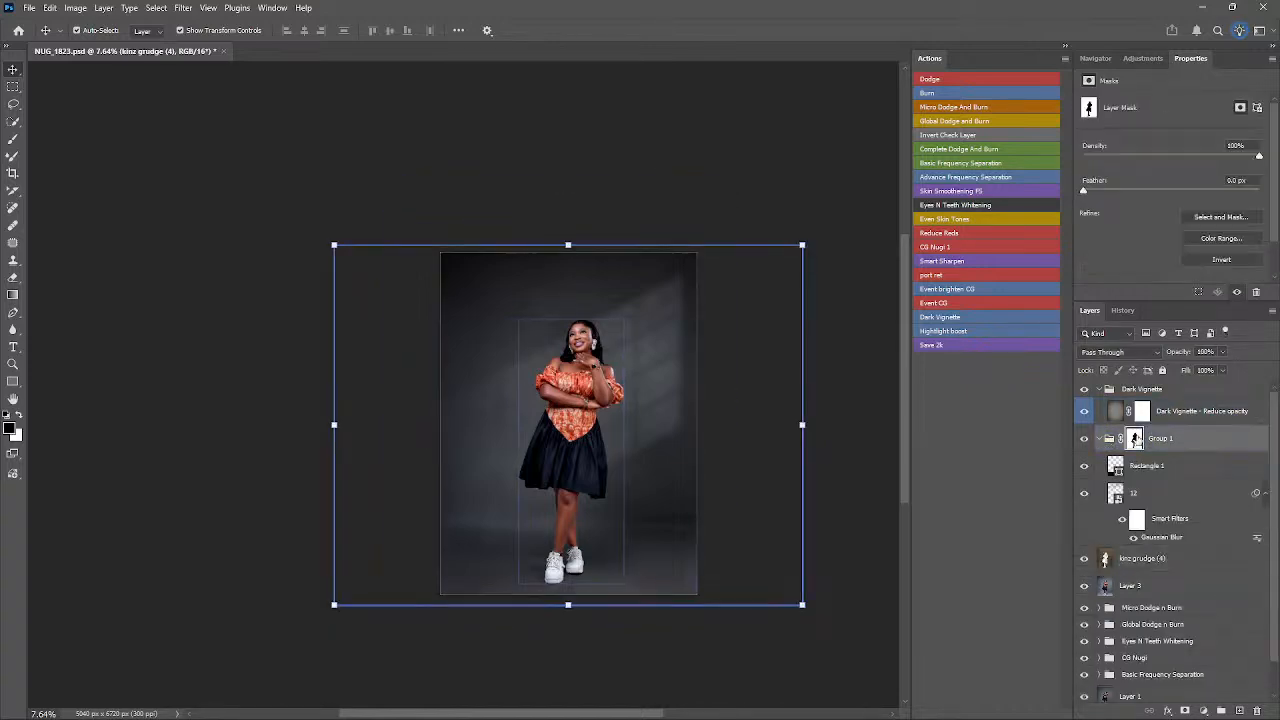
left_click(1101, 440)
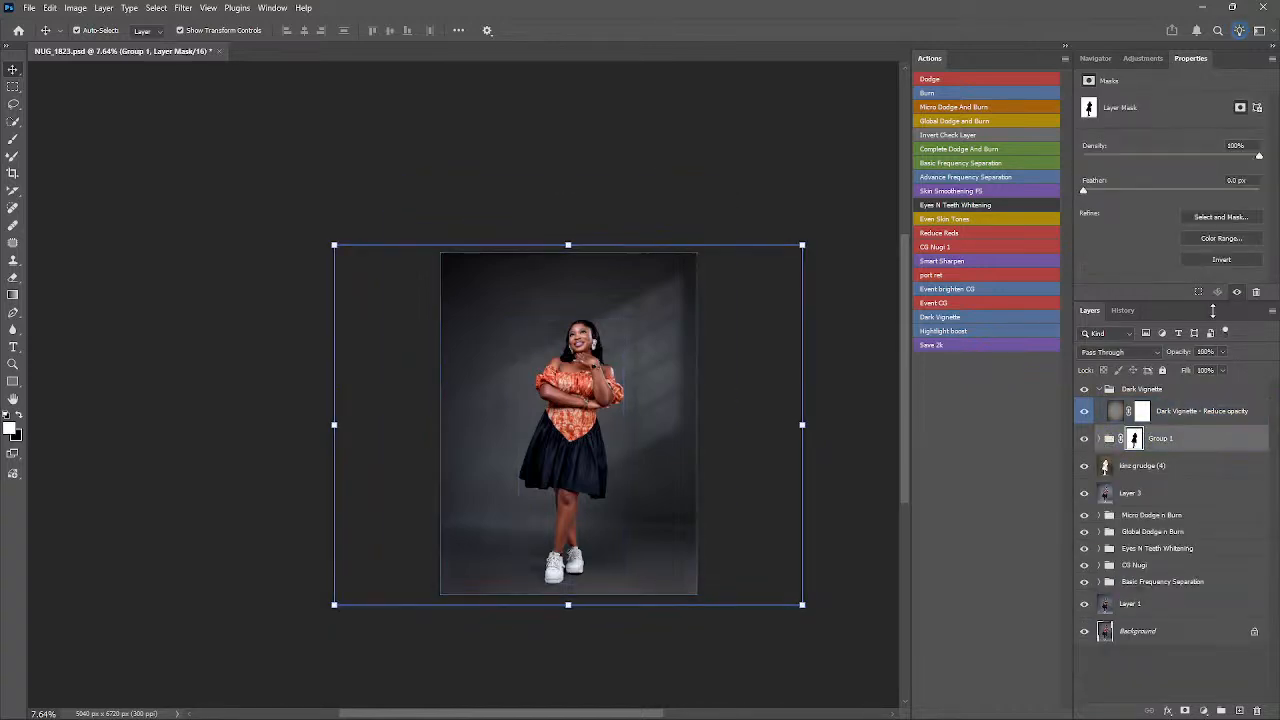
- Set the opacity of Group 1, which holds the window-shade light and floor darkening, to 85%
left_click(1180, 442)
left_click(1130, 63)
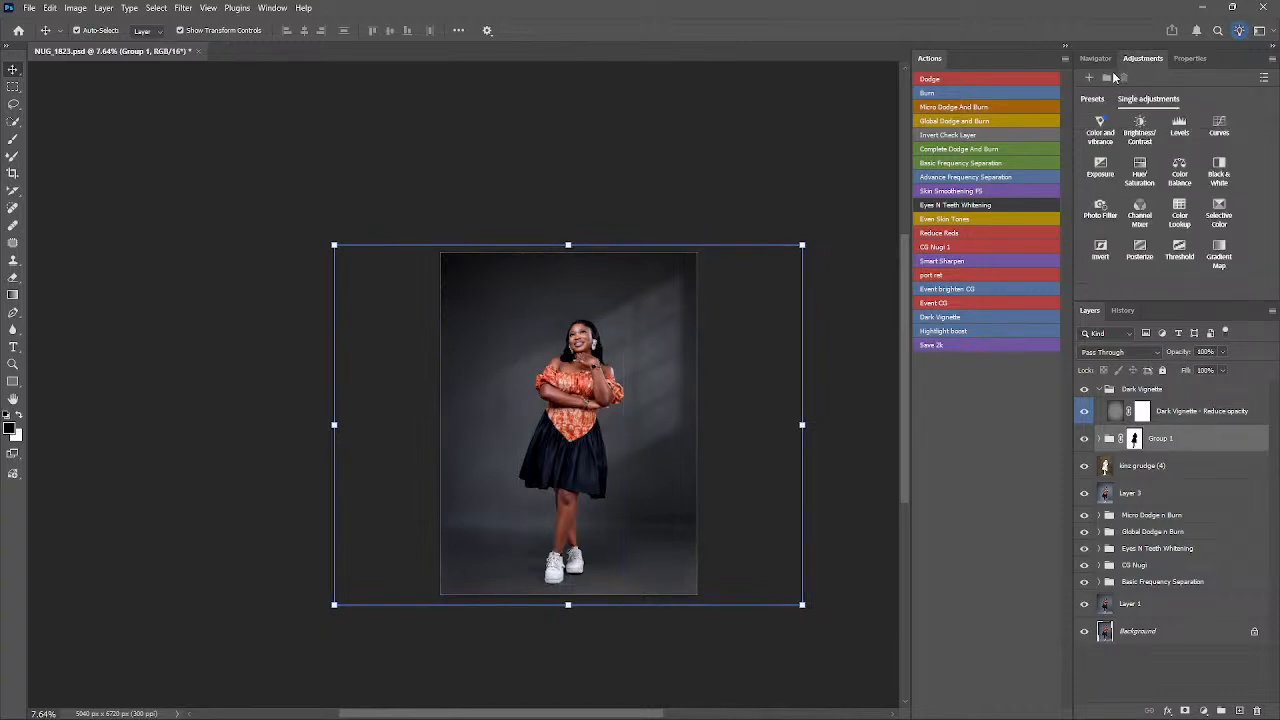
left_click(1095, 58)
left_click(1197, 61)
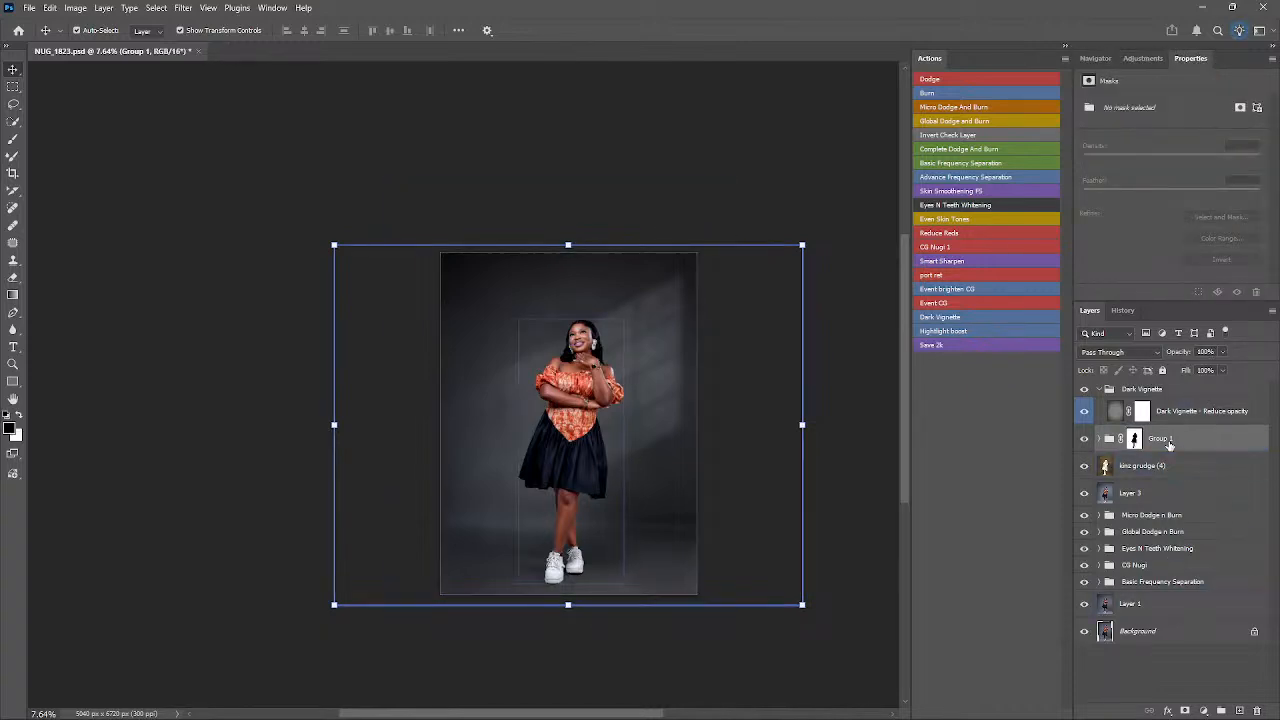
left_click(1214, 349)
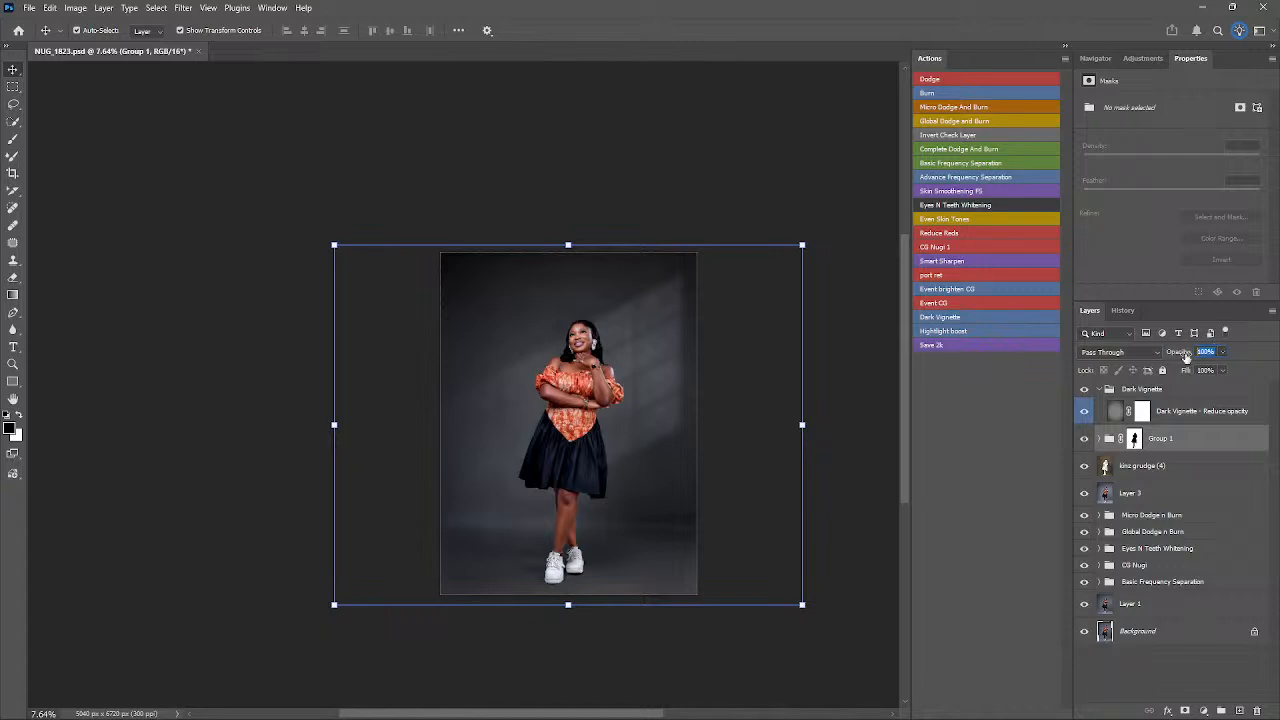
type("85")
key("Return")
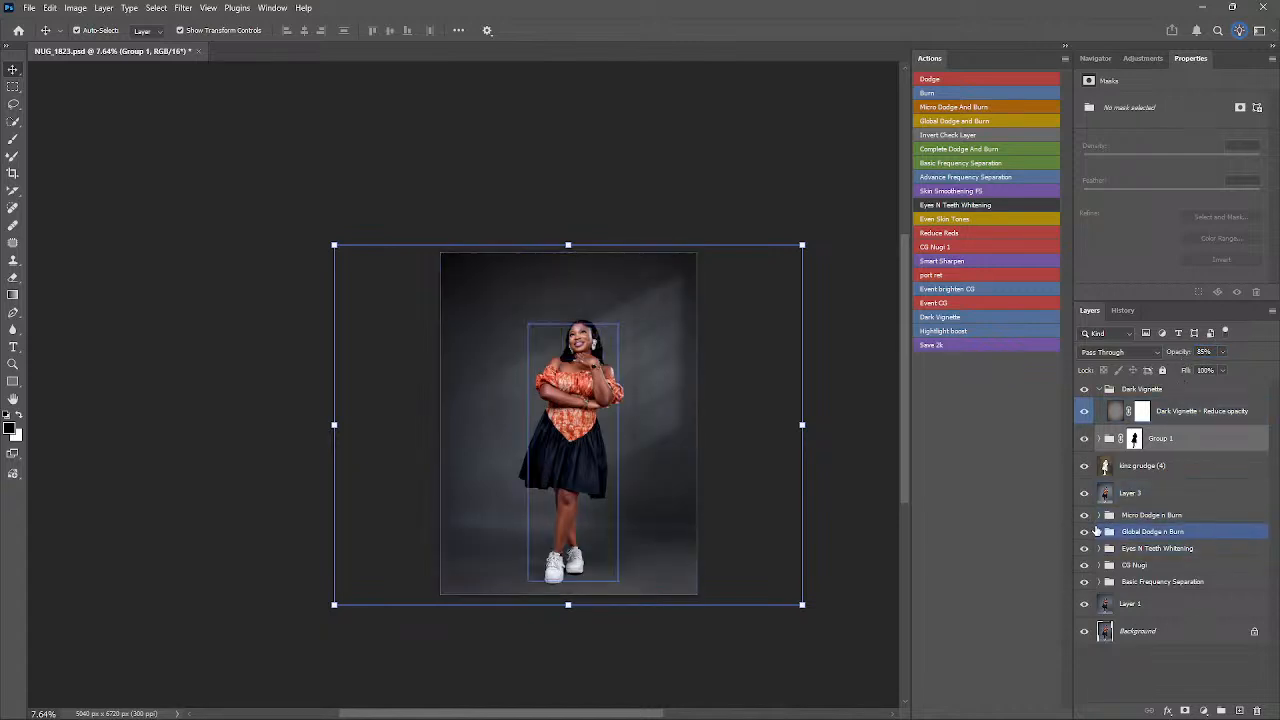
- Set the opacity of the kinz grudge (4) backdrop texture layer to 50%
left_click(1149, 467)
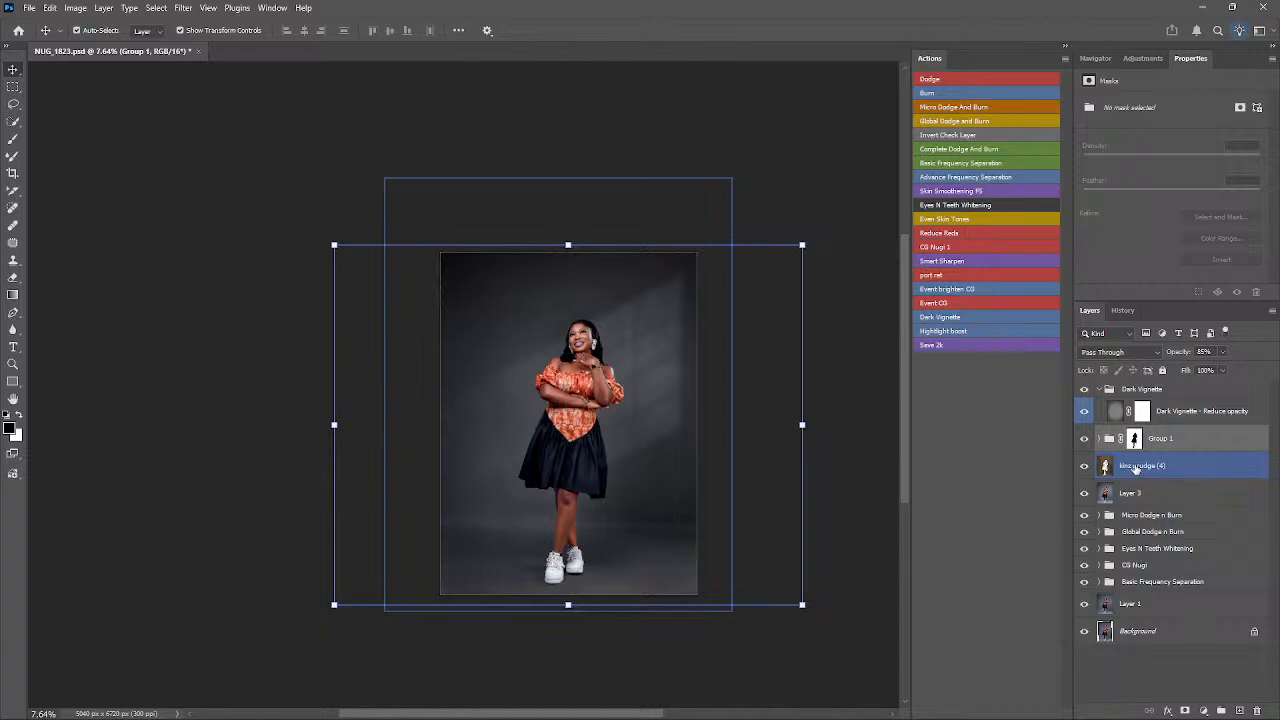
left_click(1130, 468)
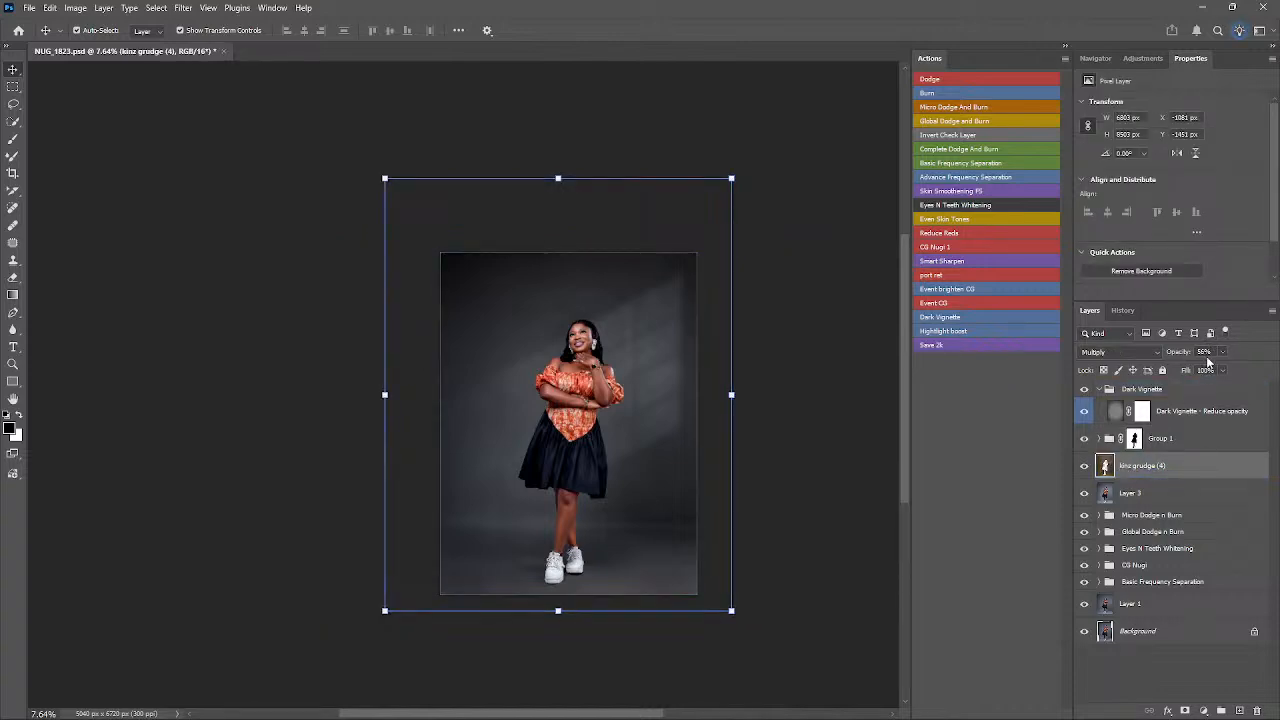
type("50")
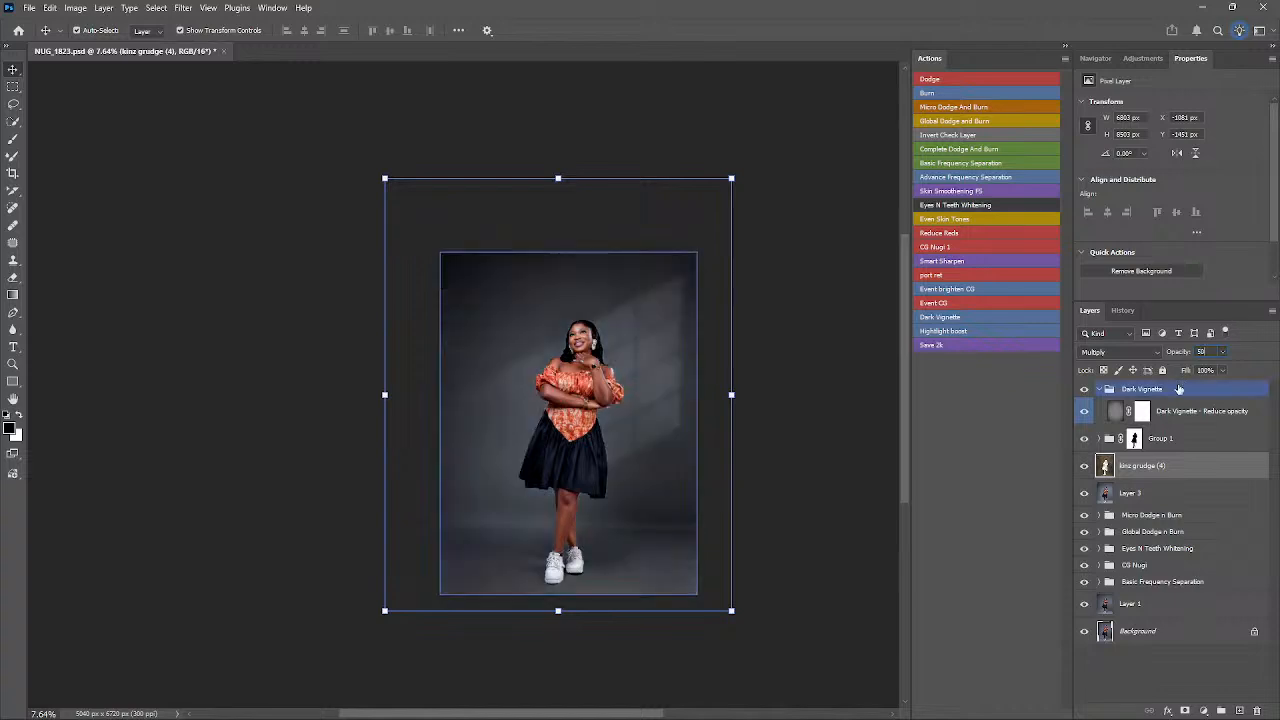
key("Return")
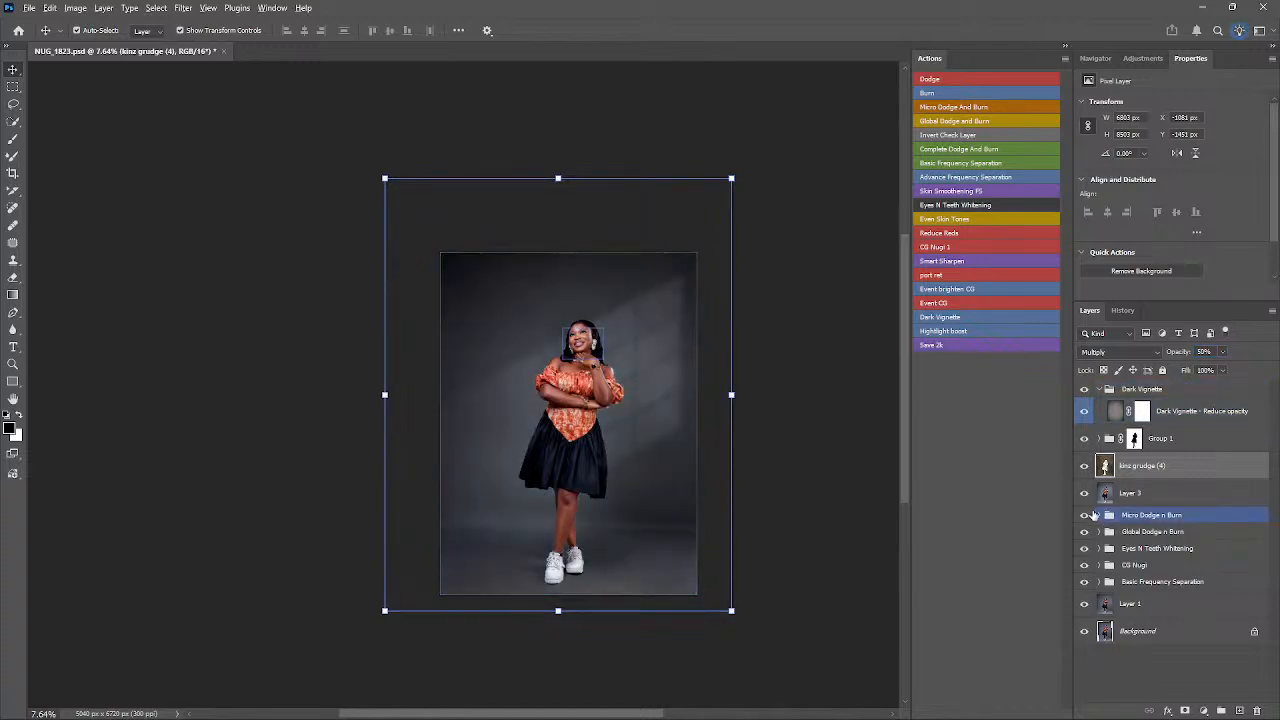
- Compare the finished portrait with Layer 3 shown alone, restore all layers, and save the document
left_click(1090, 494)
left_click(1085, 495, "alt")
left_click(1085, 495, "alt")
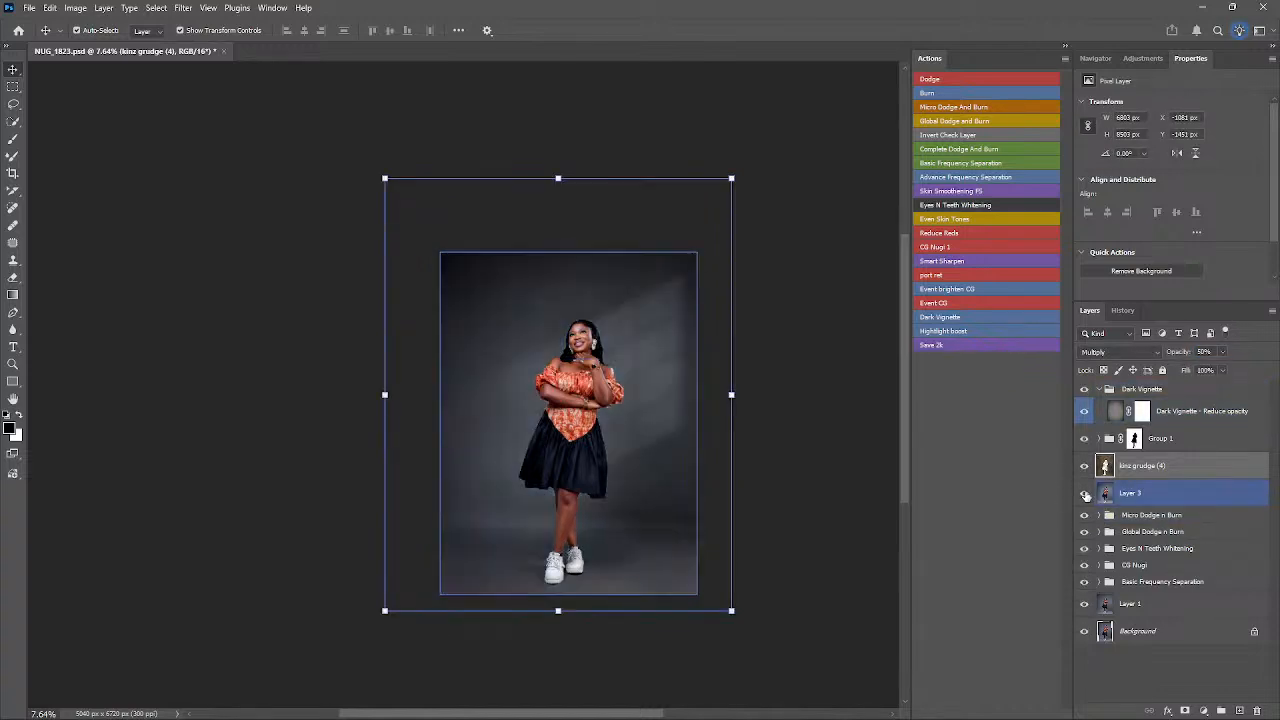
key("ctrl+s")
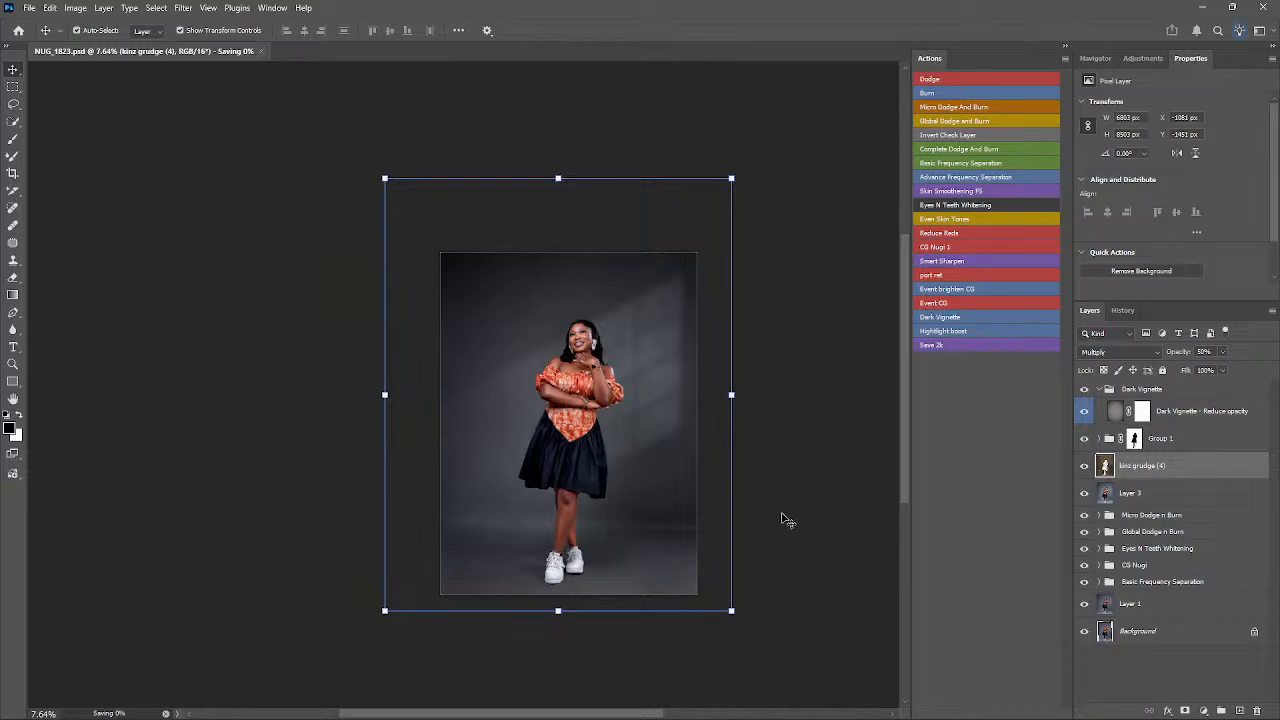
- Place the nugi white logo from the Documents folder onto the portrait, scaled down to about 273 × 92 px beside the subject's skirt
key("alt+Tab")
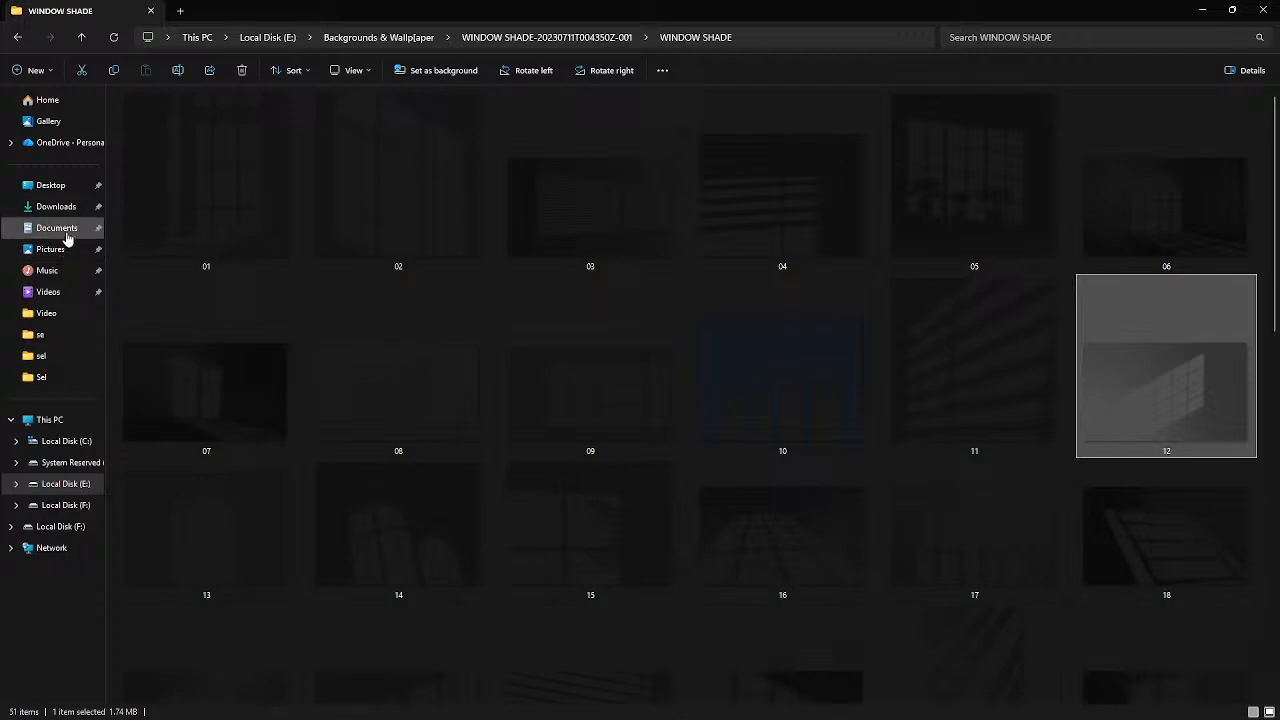
left_click(56, 228)
left_click_drag(1100, 405, 600, 485)
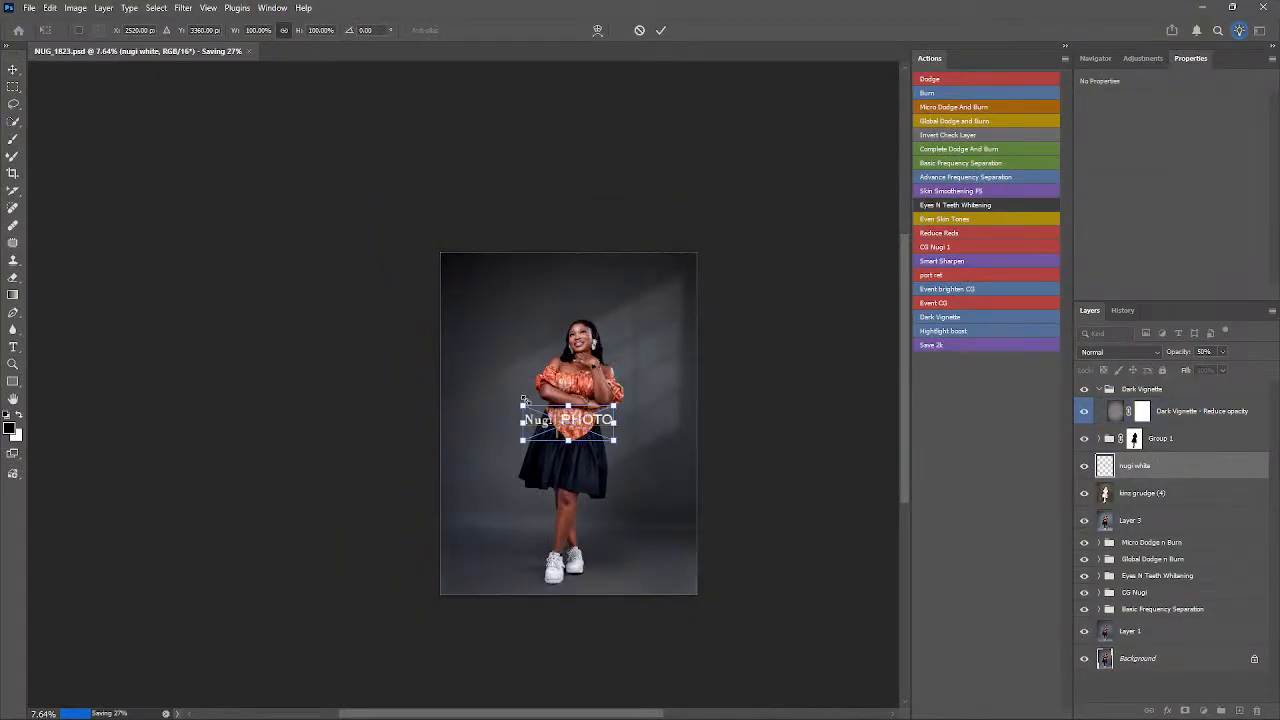
left_click_drag(524, 405, 603, 441)
key("Return")
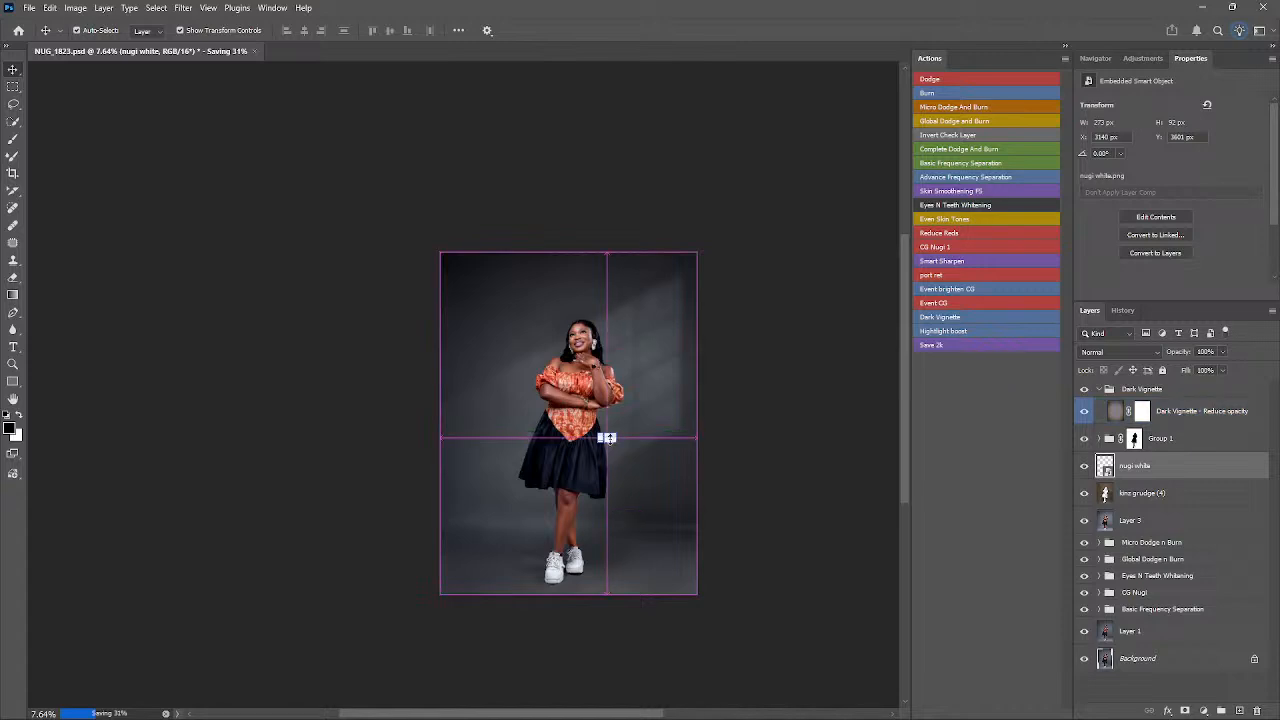
key("z")
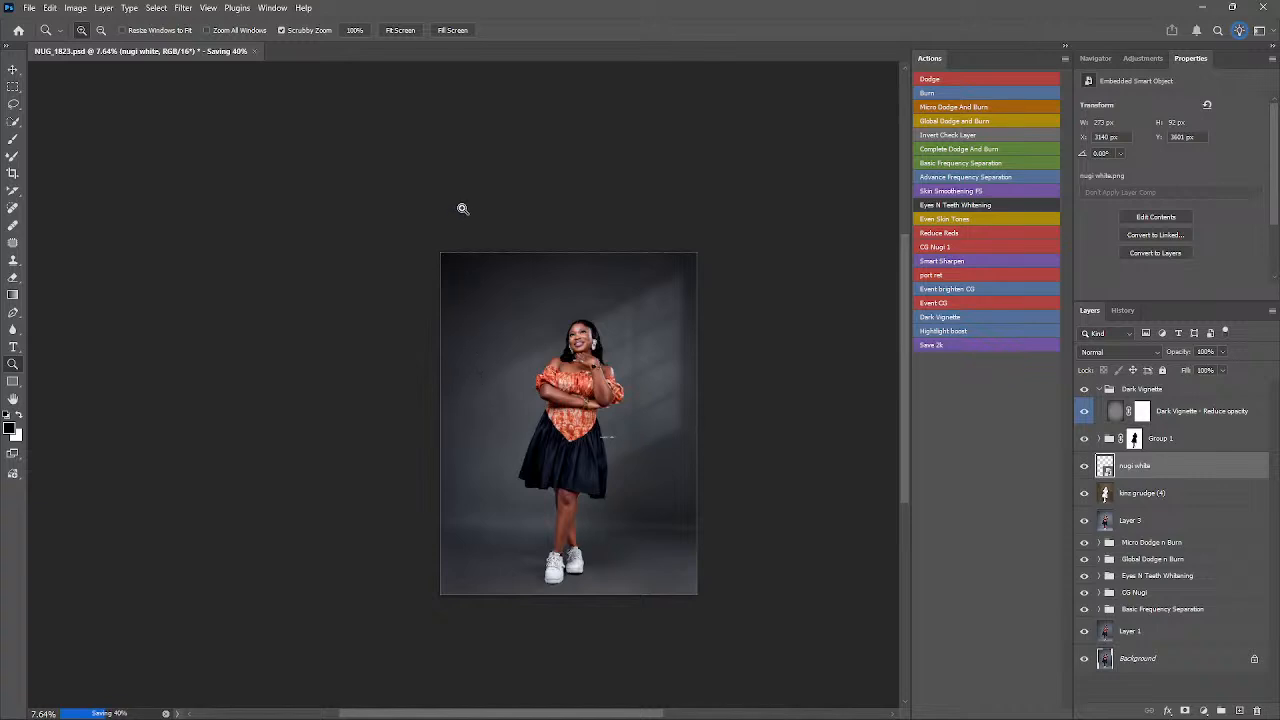
- Move the nugi white logo layer to the top of the layer stack, above the Dark Vignette group
scroll(640, 446, "up", 1)
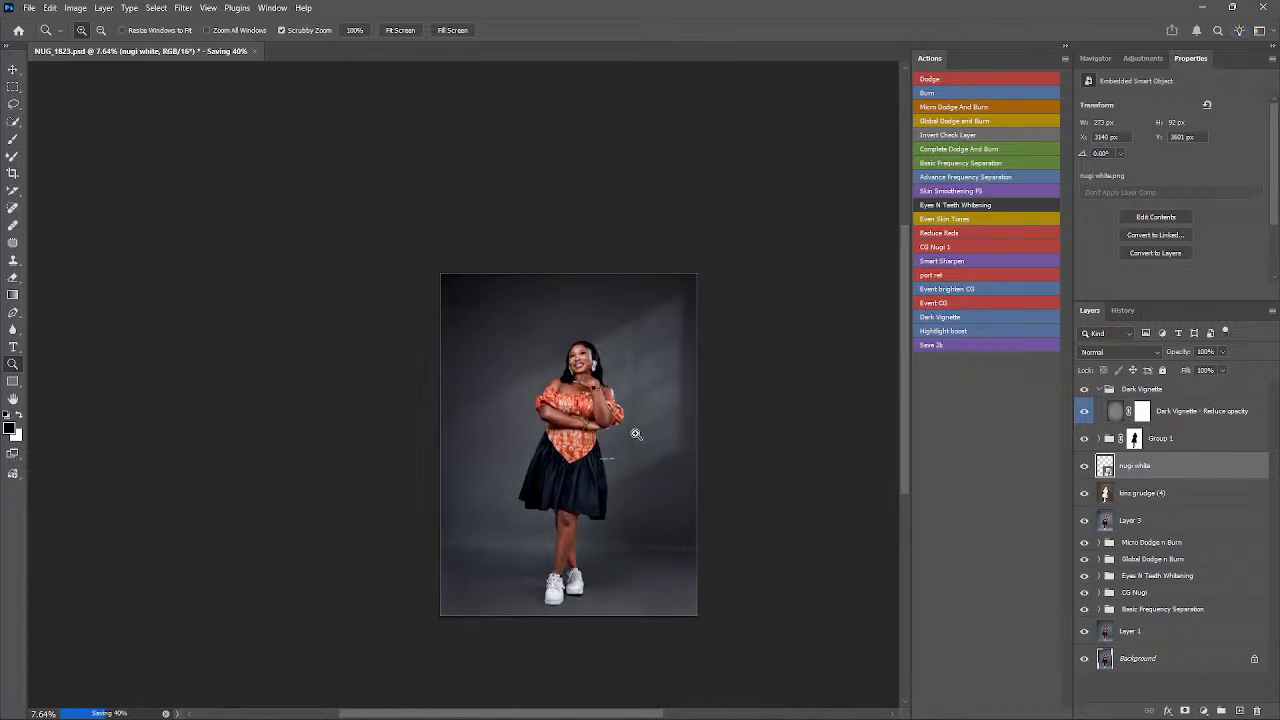
left_click_drag(600, 418, 675, 443)
left_click_drag(668, 596, 617, 481)
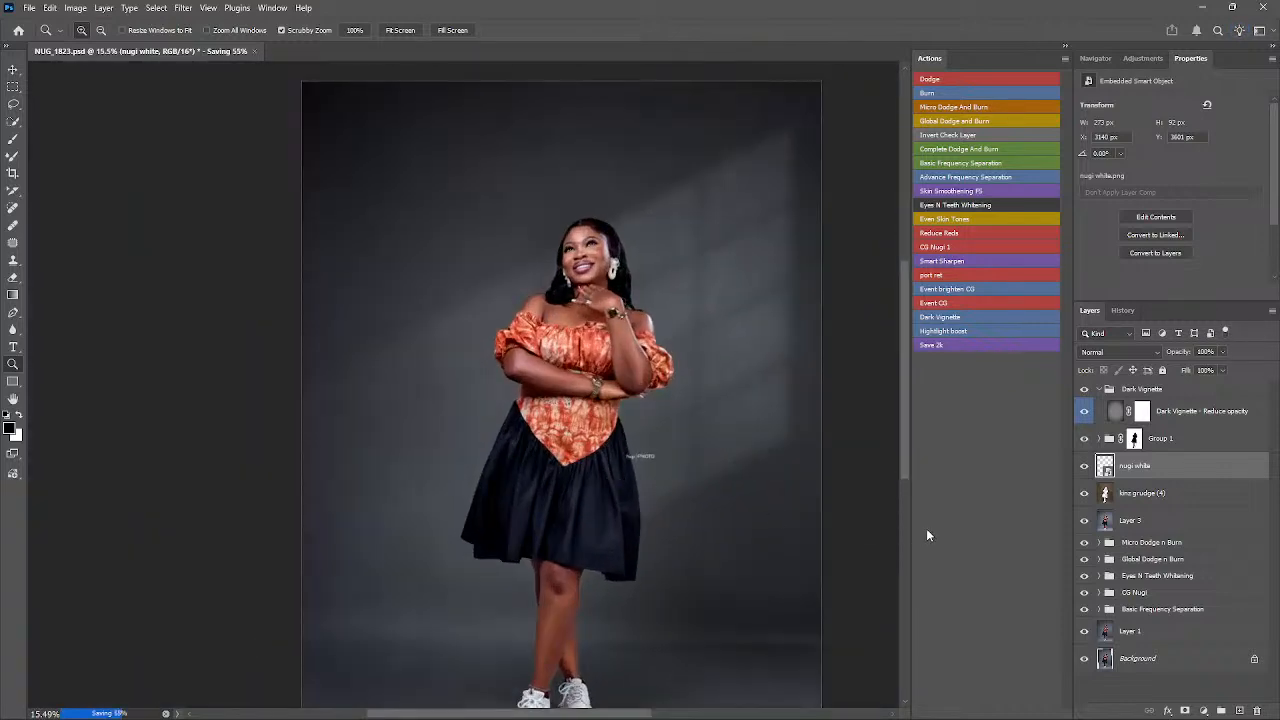
key("v")
left_click_drag(1170, 468, 1161, 385)
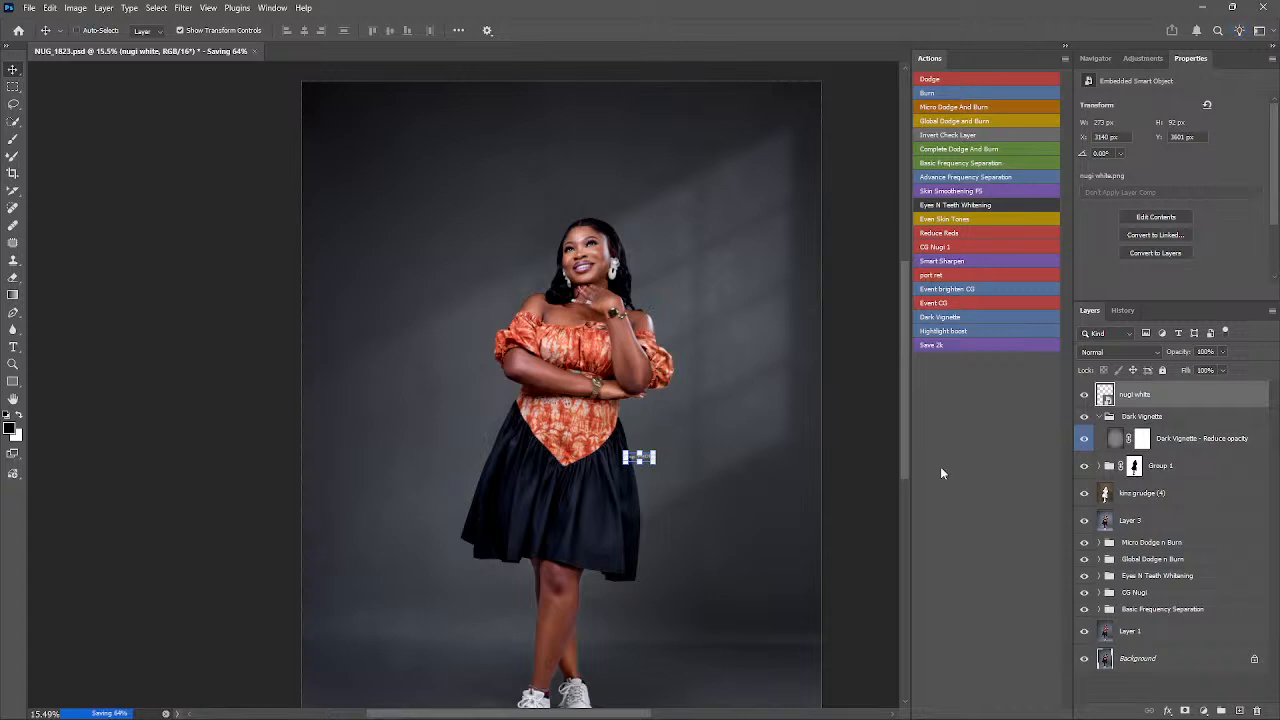
- Move the logo to the portrait's upper-left corner and scale it to about 282 × 95 px
left_click_drag(705, 470, 380, 118)
key("ctrl+t")
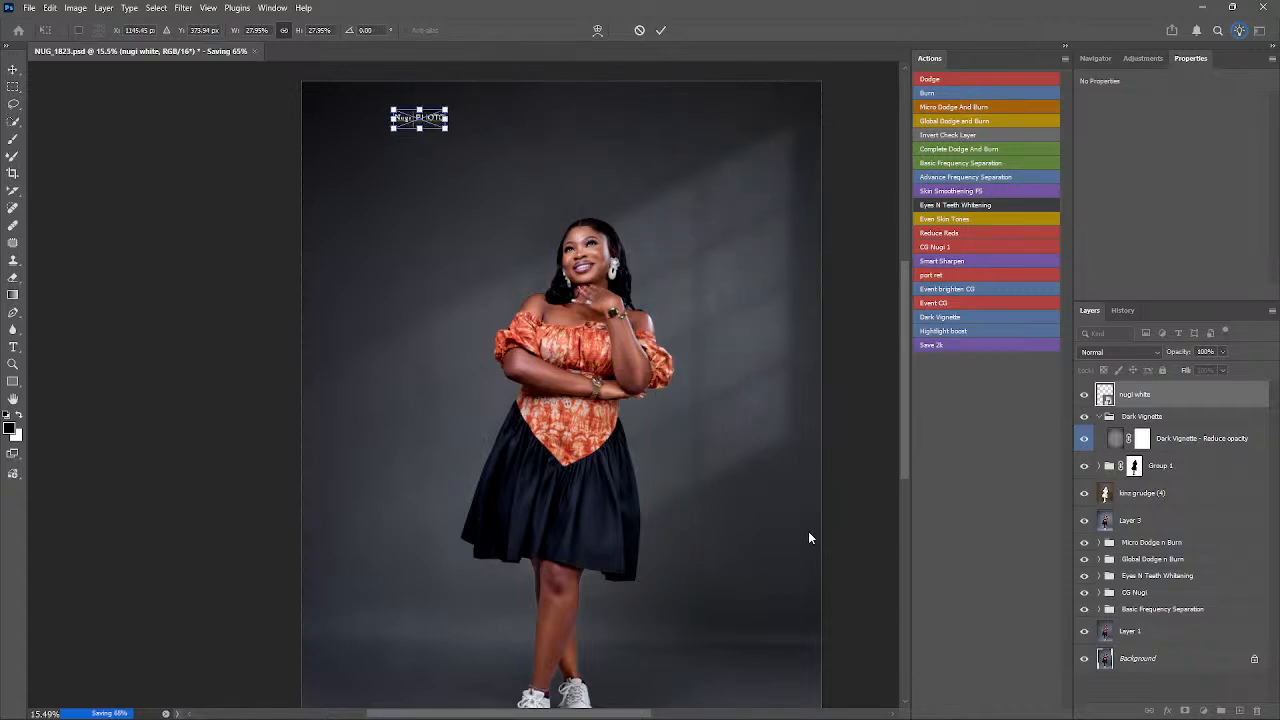
left_click_drag(810, 538, 776, 568)
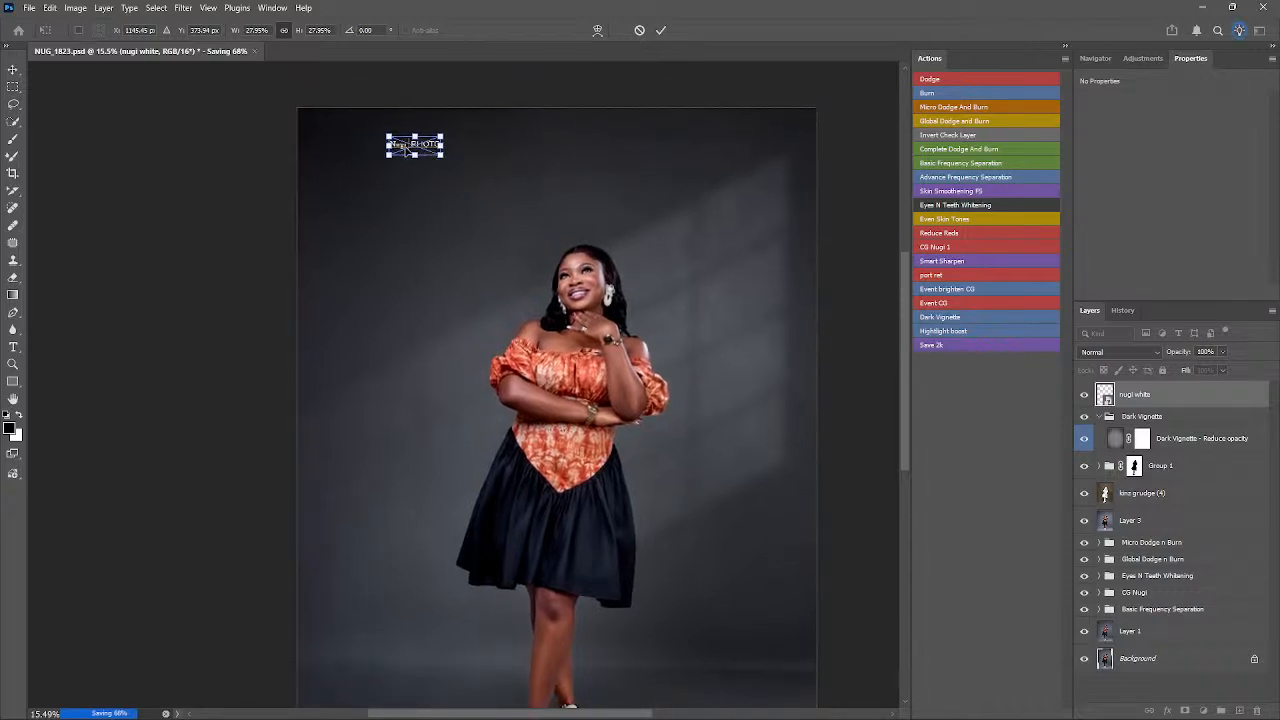
left_click_drag(404, 150, 345, 131)
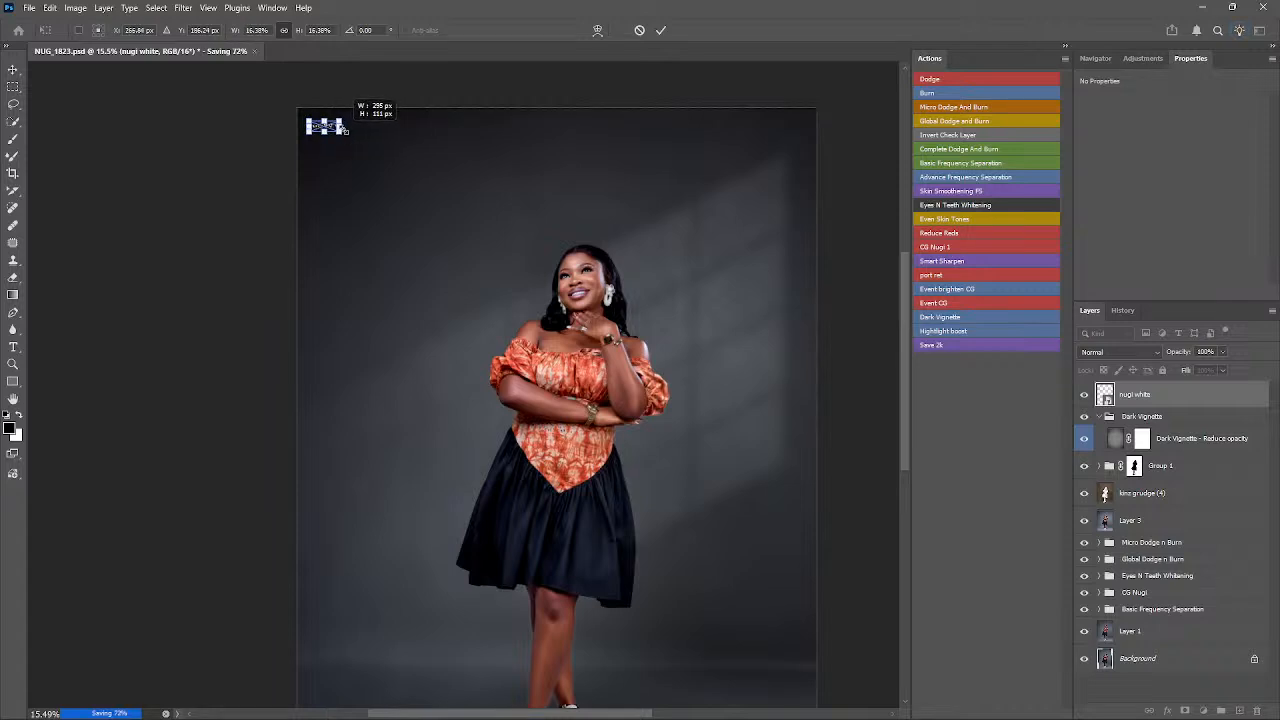
key("Return")
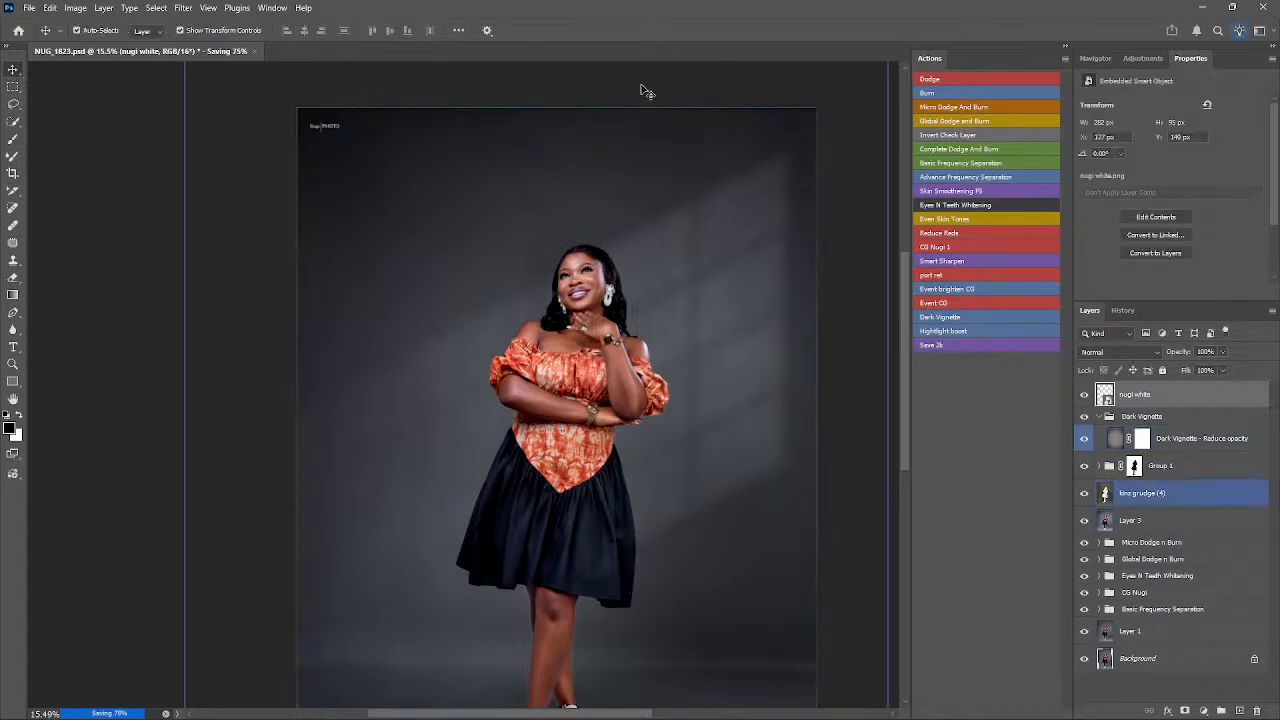
left_click(645, 91)
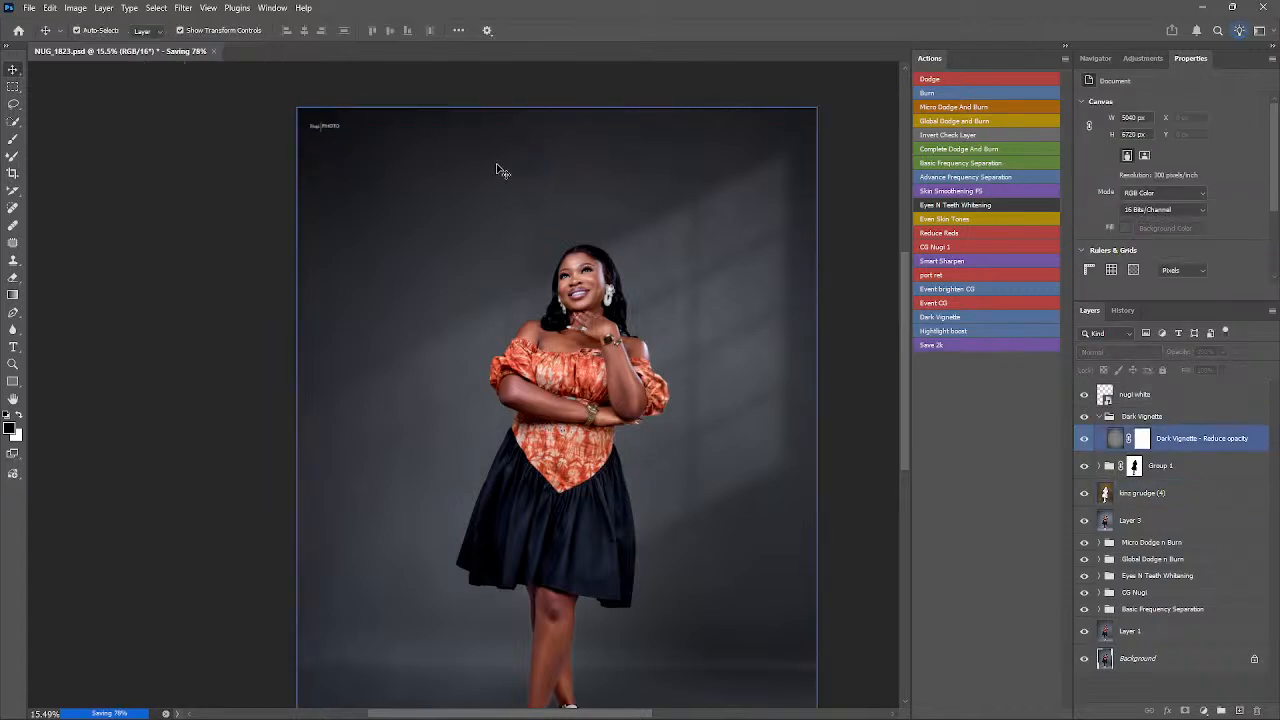
- Collapse the Dark Vignette group and scale the nugi white logo down to about 216 × 73 px
left_click(1099, 416)
left_click(1127, 400)
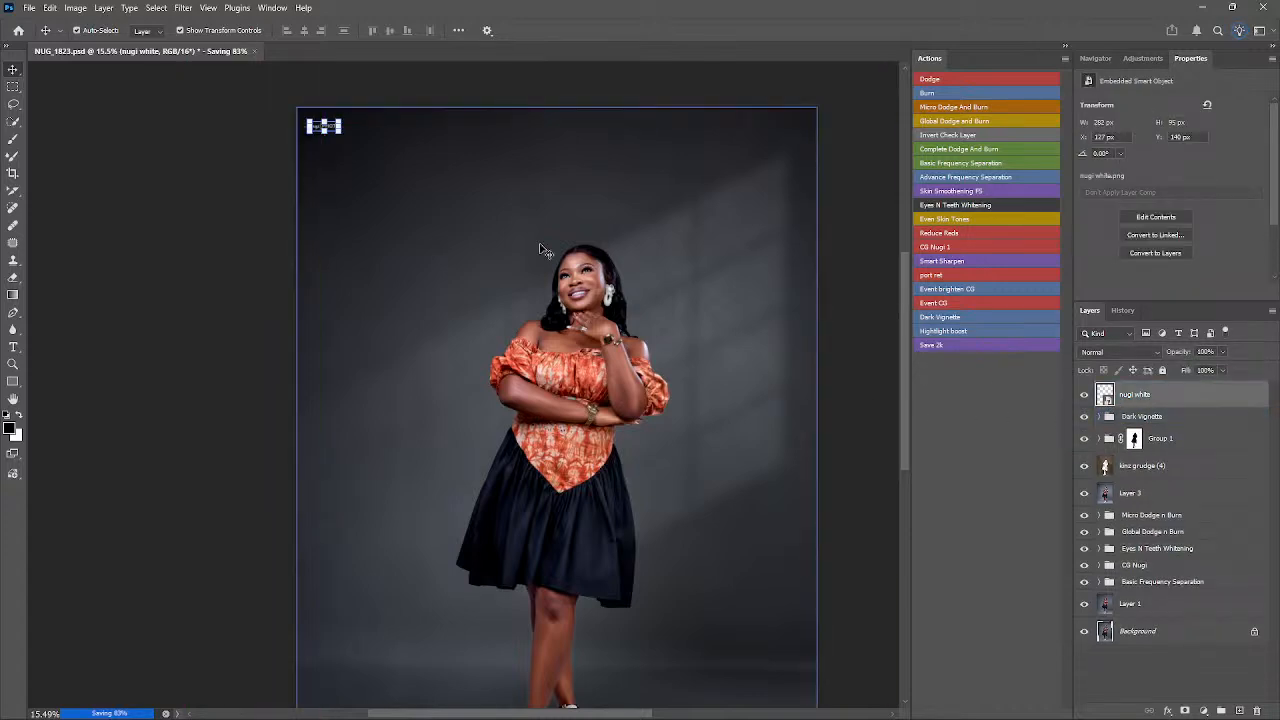
left_click(343, 127)
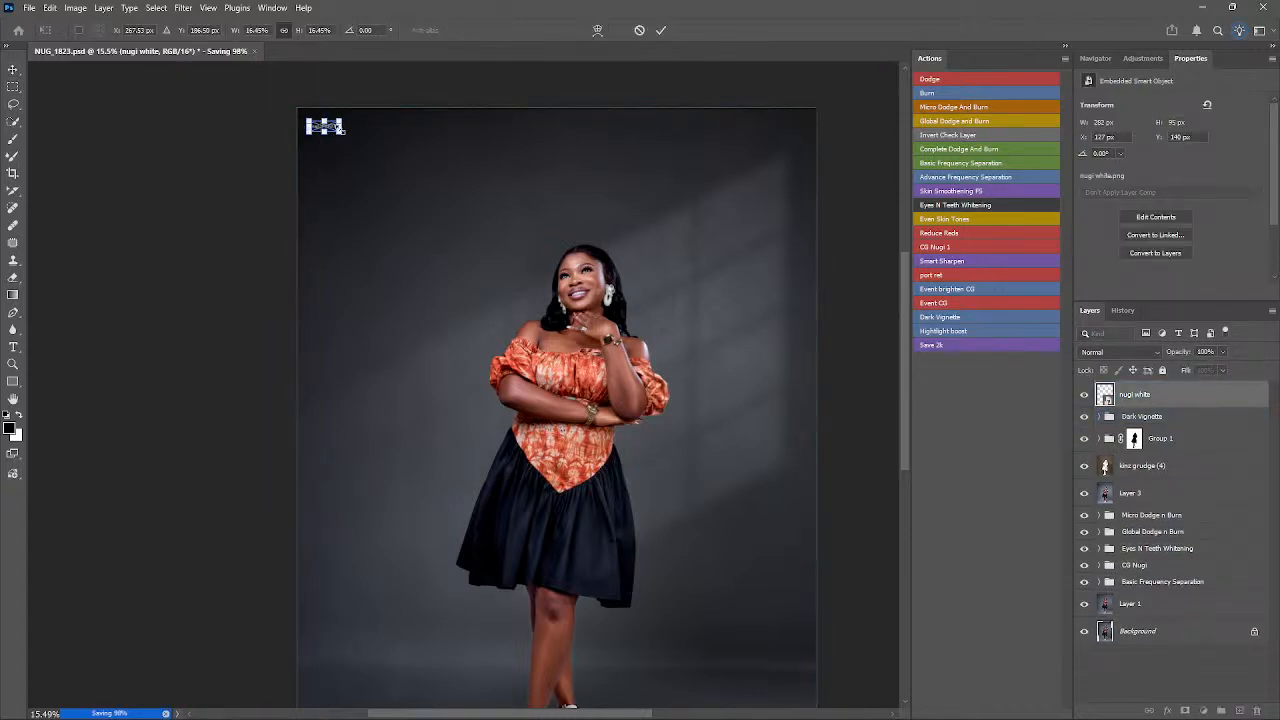
left_click_drag(343, 128, 346, 129)
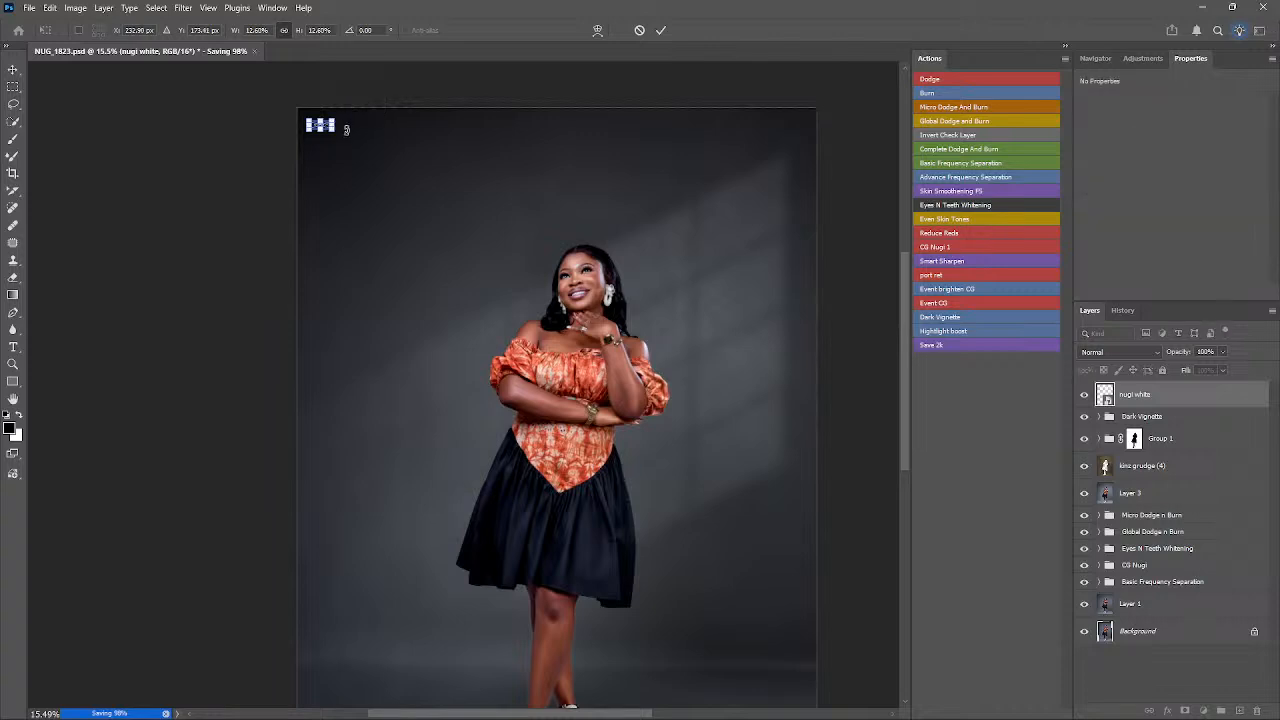
left_click(659, 31)
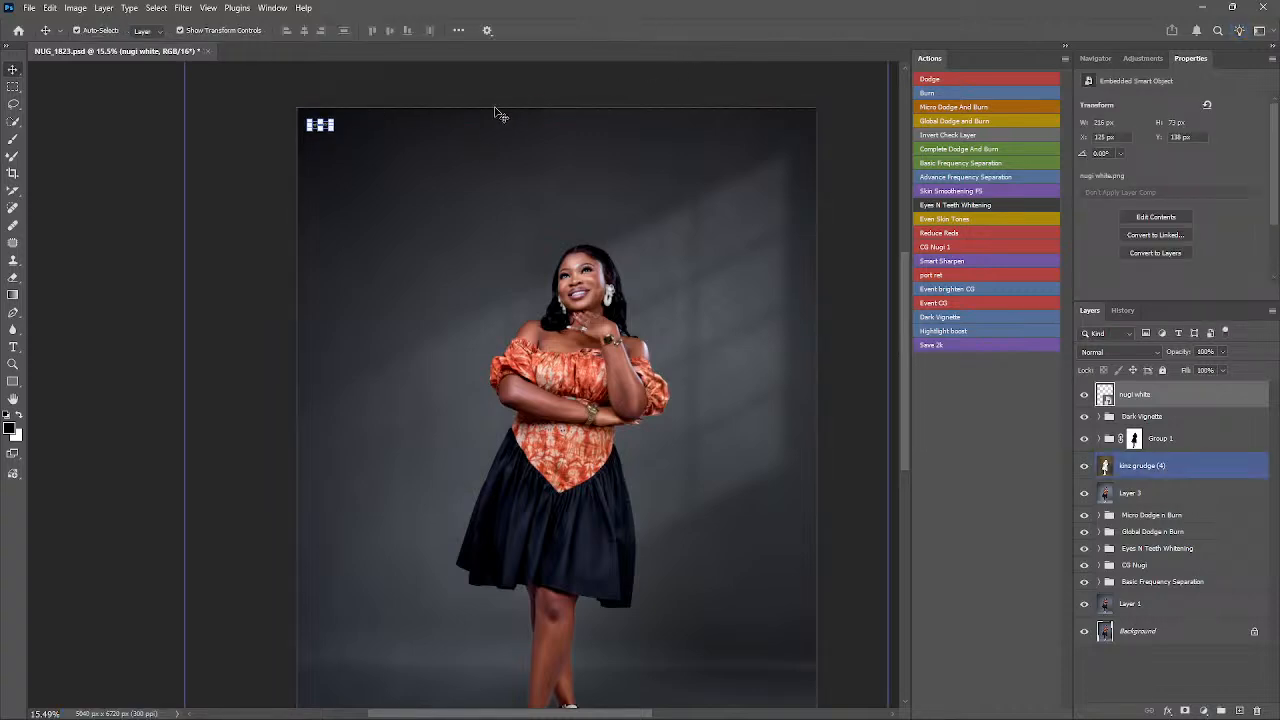
left_click(255, 264)
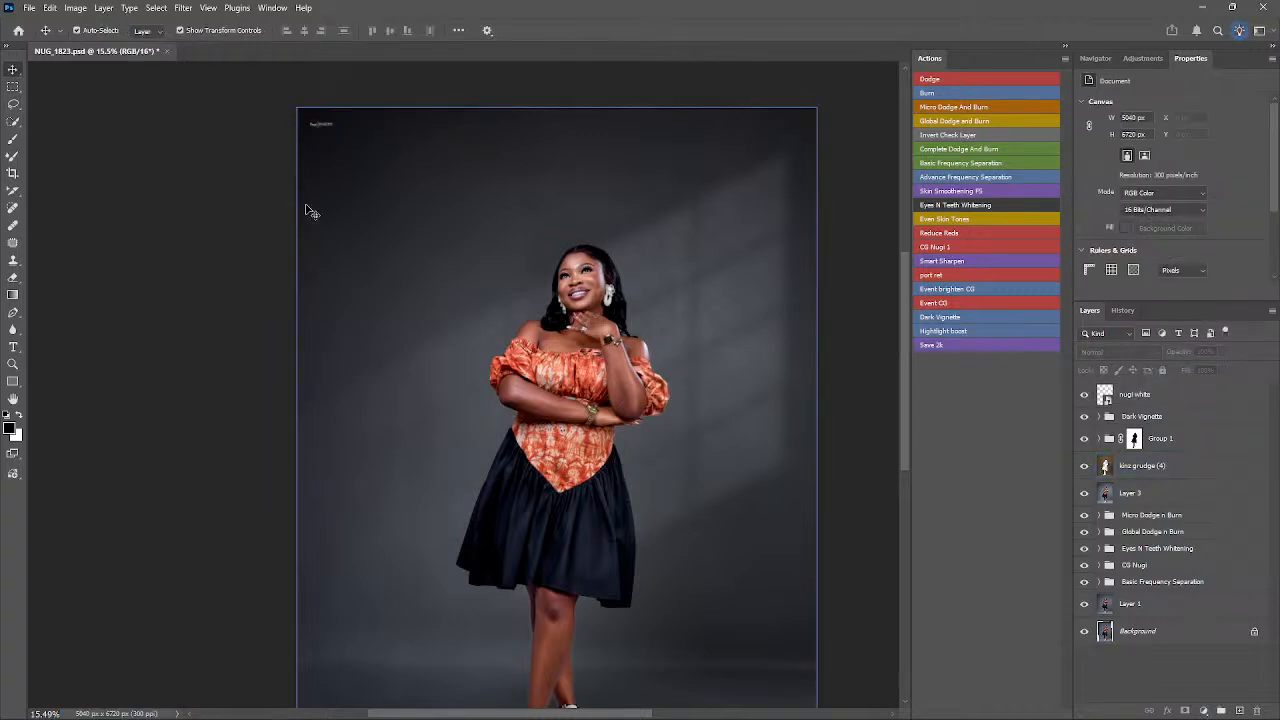
- Check the watermarked portrait as a whole, save the document, and leave no layer selected
key("z")
left_click_drag(548, 322, 538, 326)
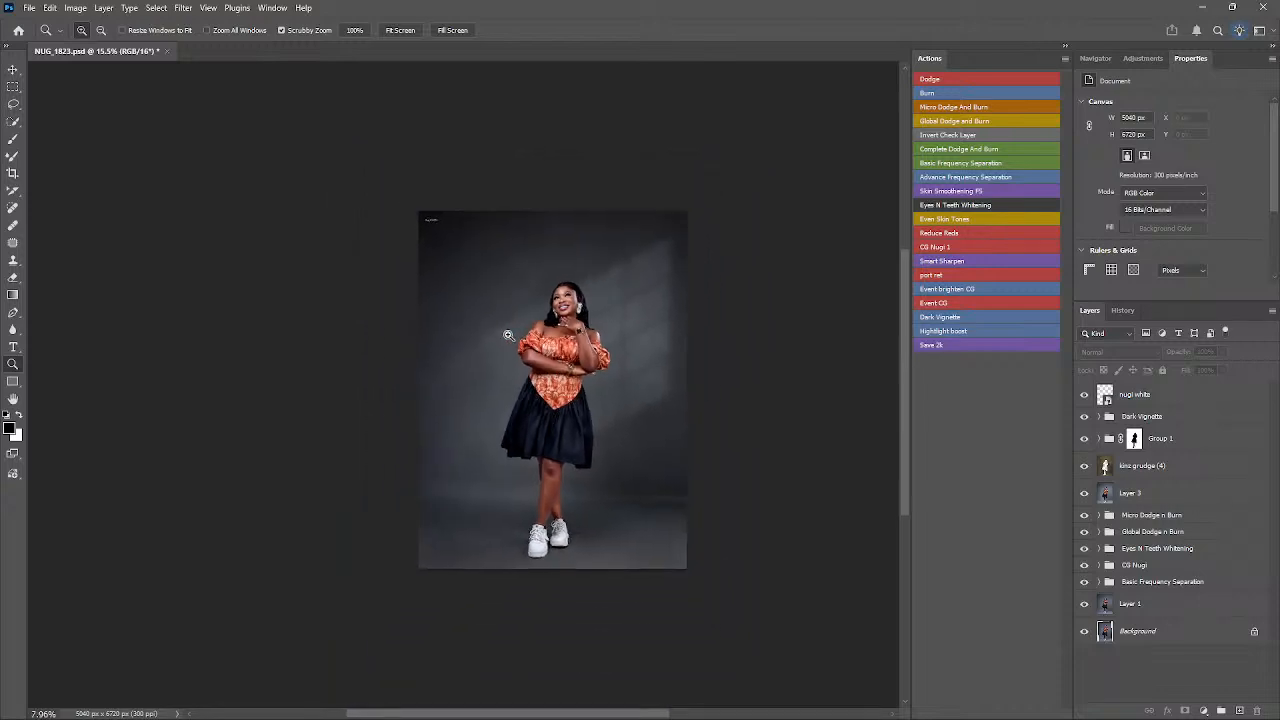
key("v")
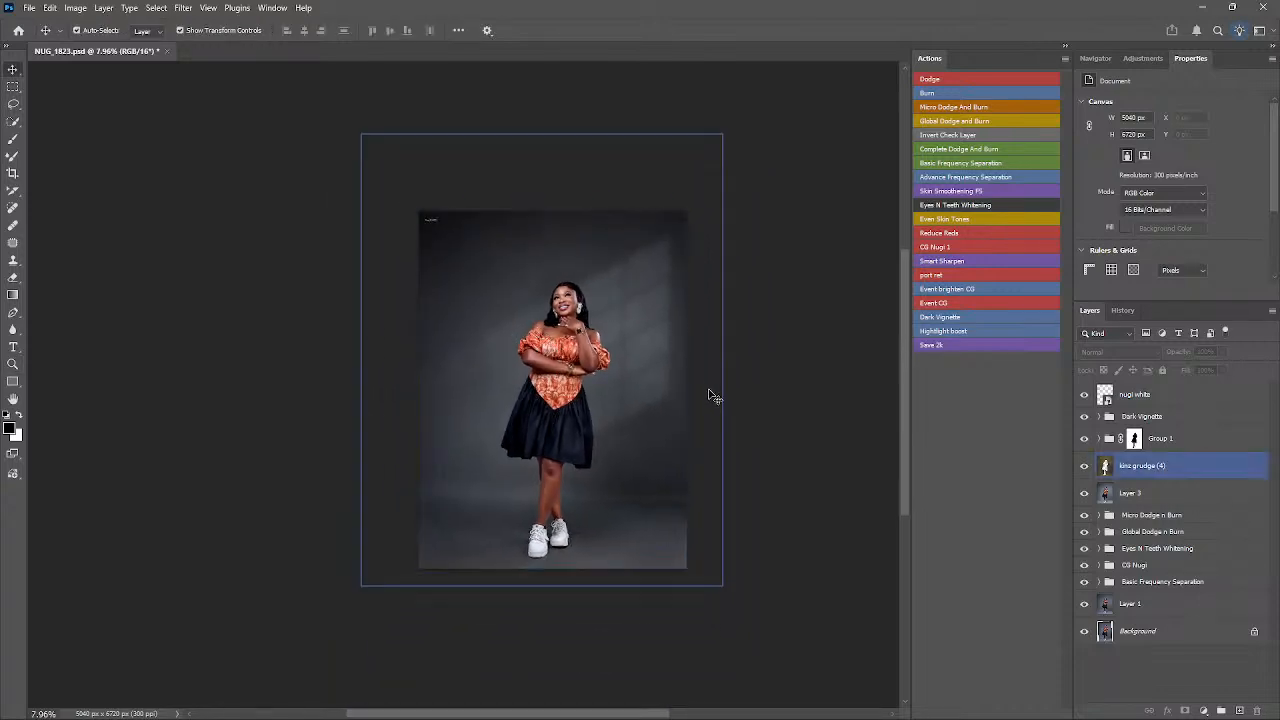
key("ctrl+s")
left_click(705, 396)
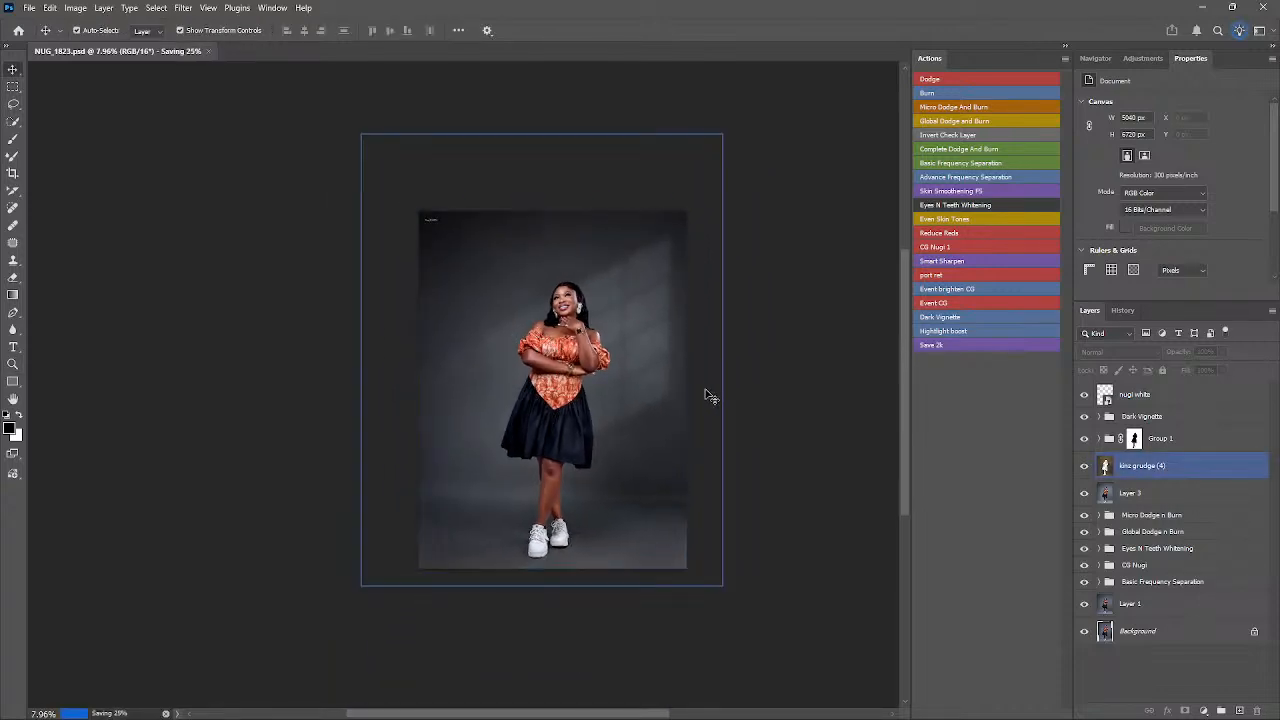
left_click(735, 406)
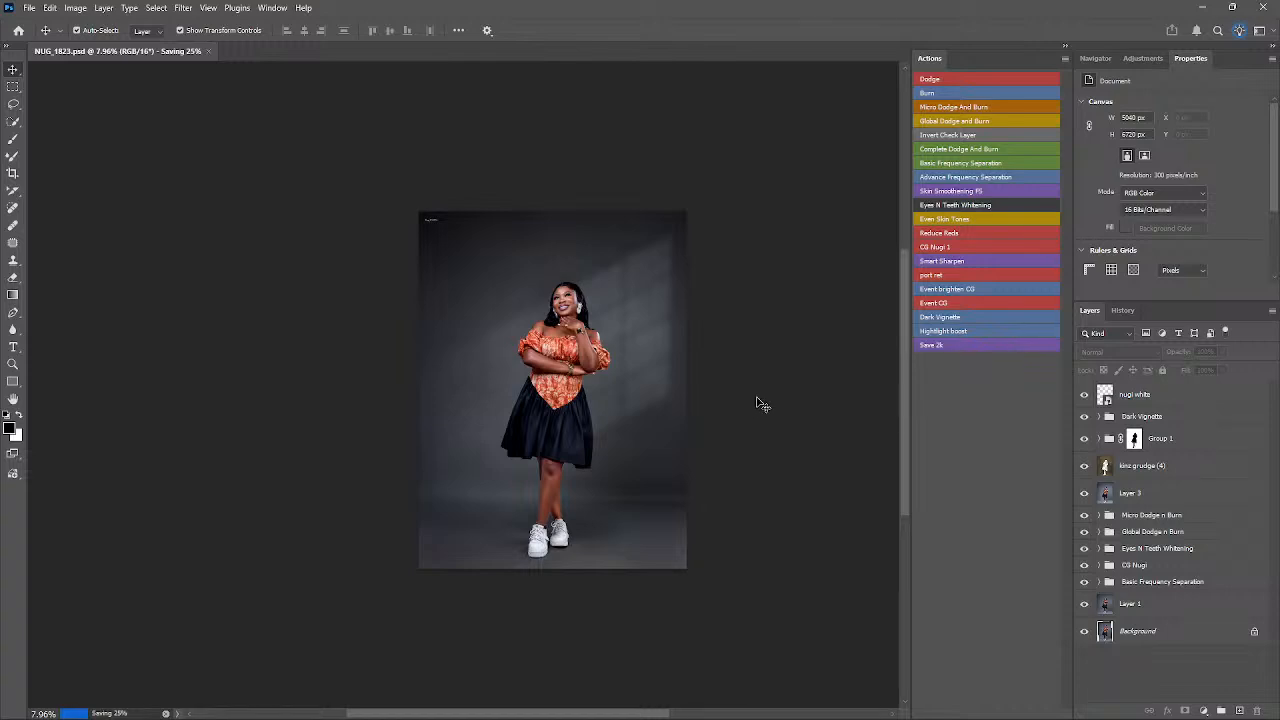
- Select the nugi white layer and show the Background layer alone to examine the original full-length shot
left_click(1125, 394)
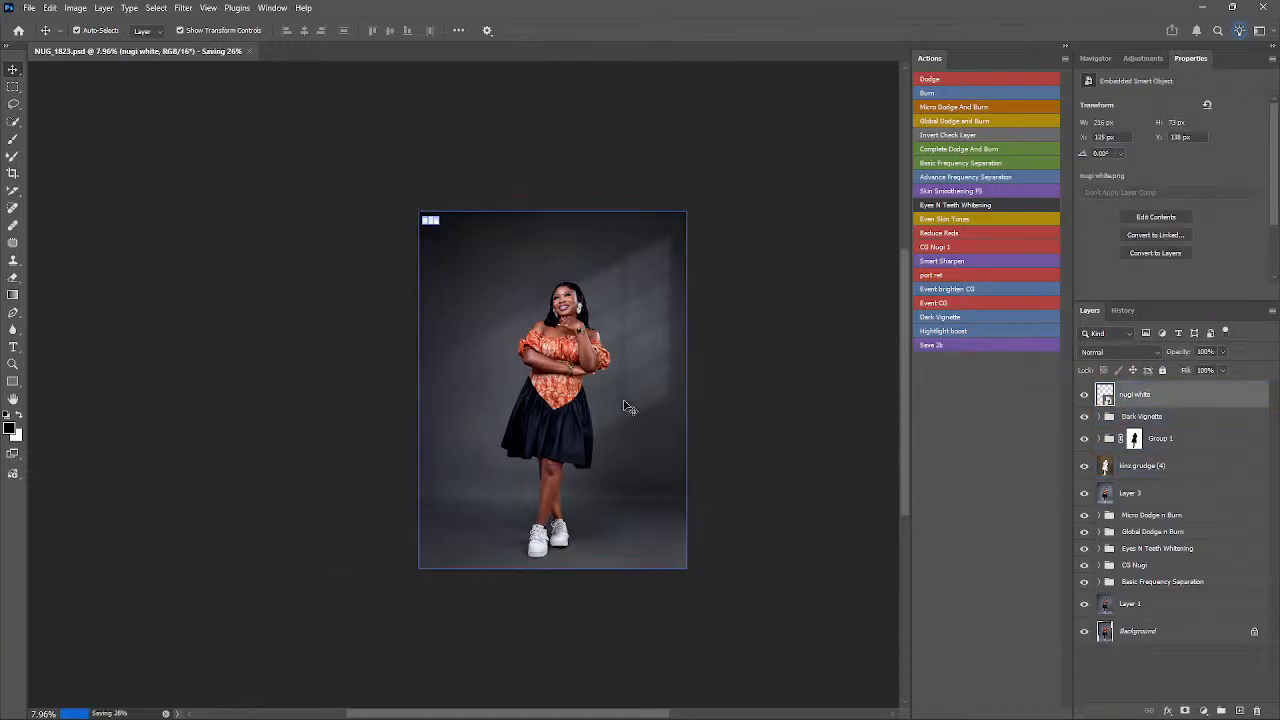
key("z")
left_click_drag(550, 336, 581, 335)
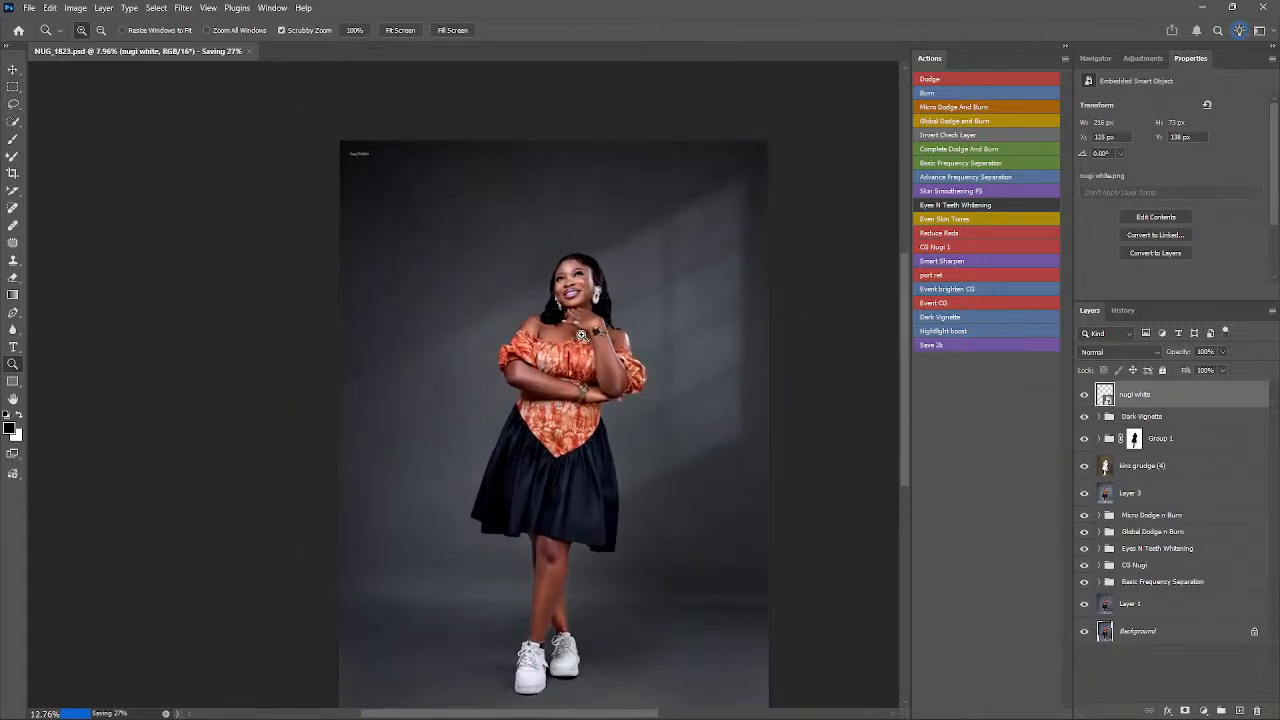
key("v")
mouse_move(1090, 686)
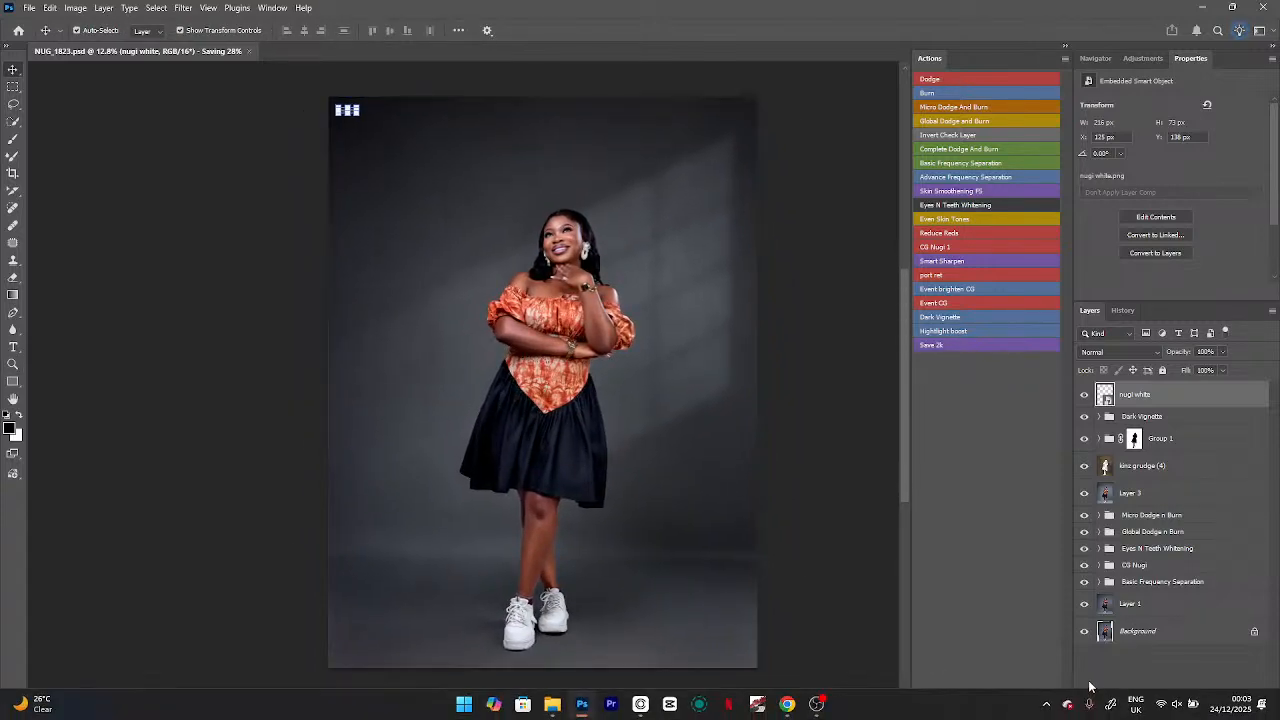
left_click(1084, 631, "alt")
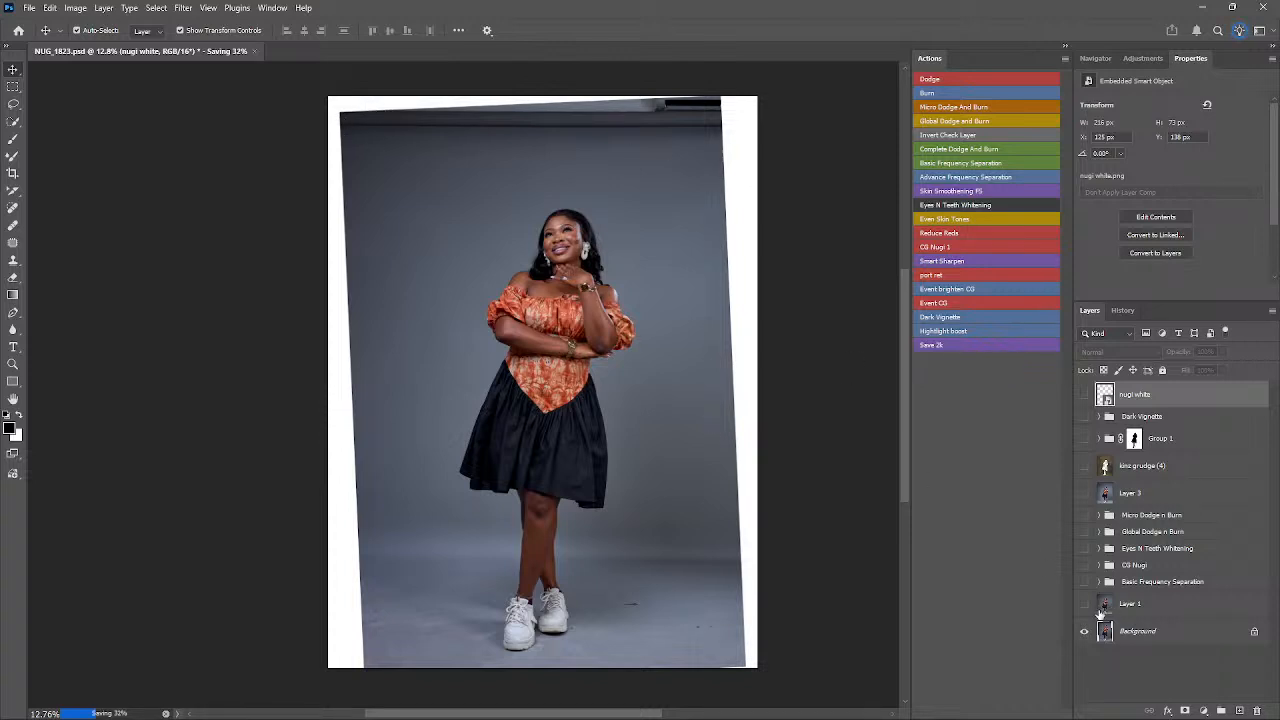
- Toggle Layer 1 over the Background to compare the straightened, extended backdrop with the original photo
left_click(1086, 604)
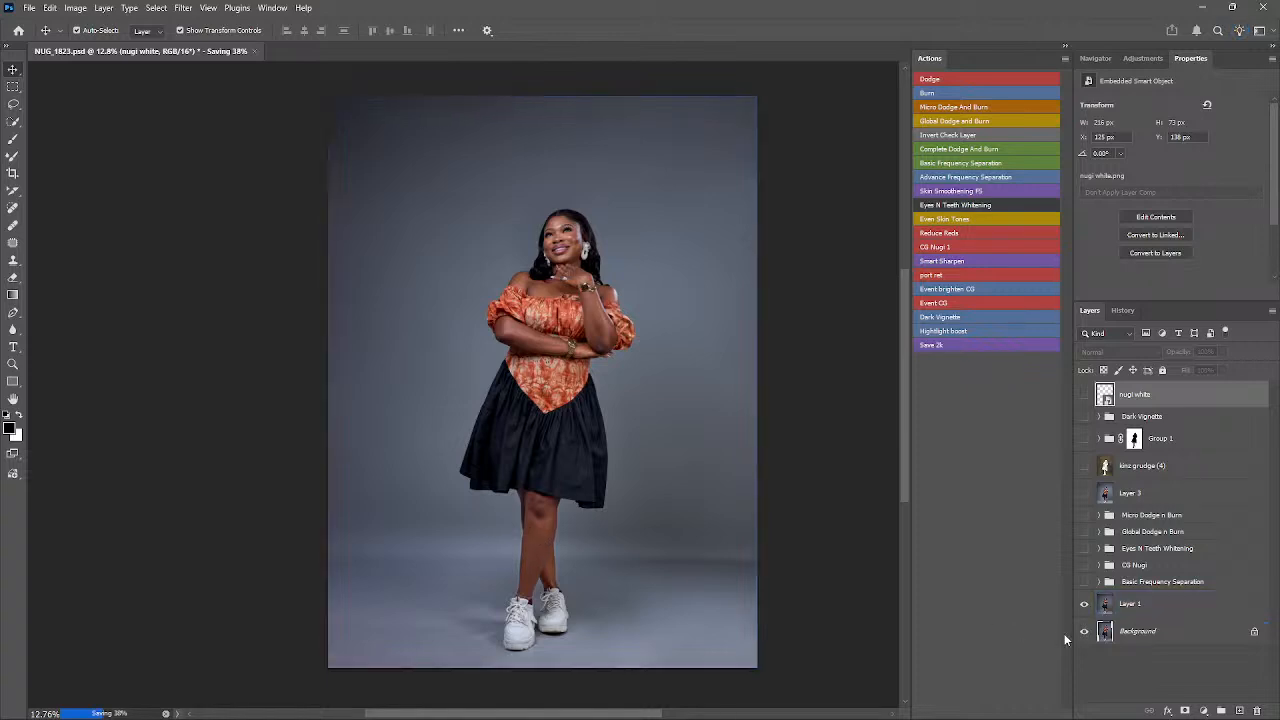
left_click(1085, 605)
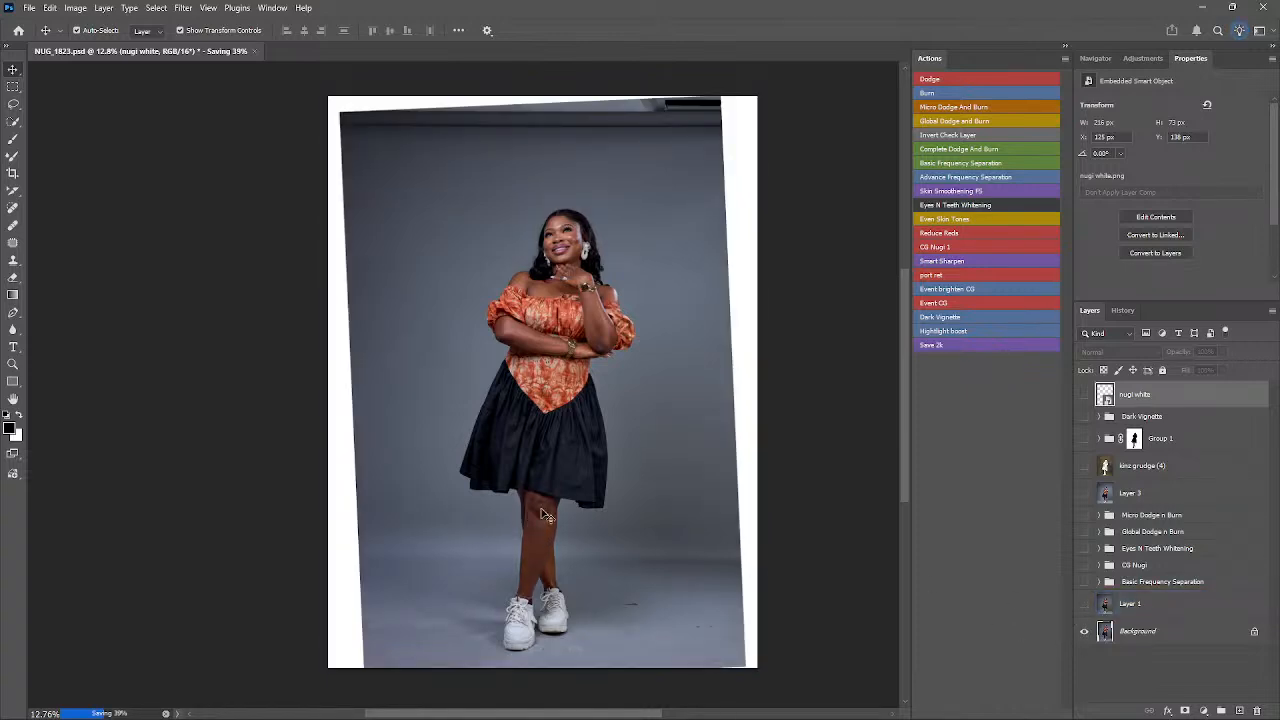
left_click(1085, 605)
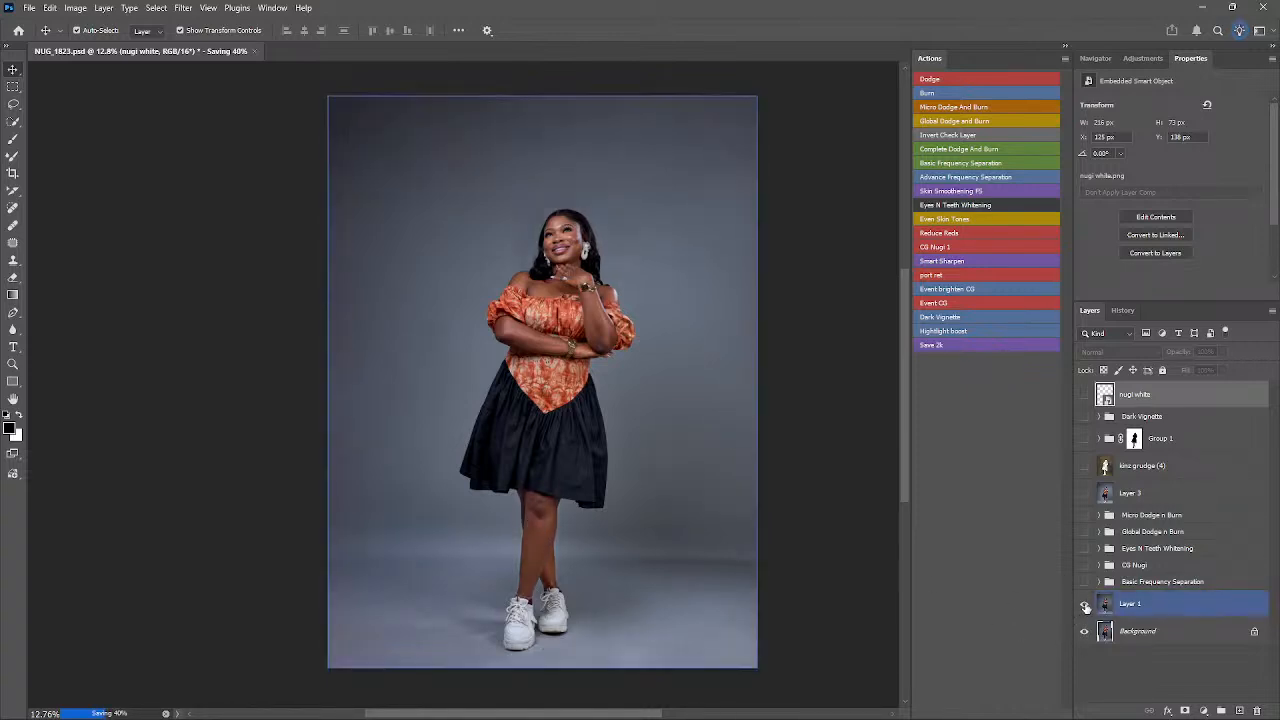
left_click(1085, 605)
left_click(1085, 605)
left_click(1085, 605)
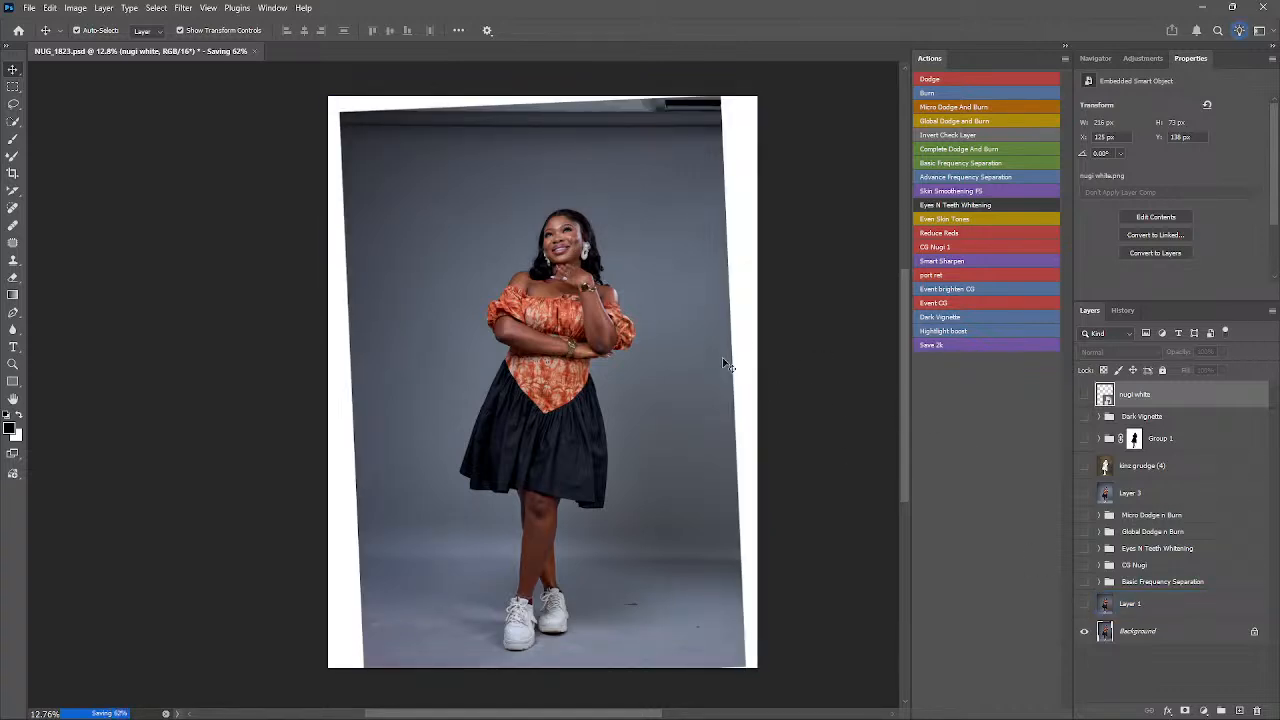
- Compare Layer 1 with the Background in a close-up of the subject's face, hair and upper body, leaving Layer 1 shown
key("z")
left_click(558, 234)
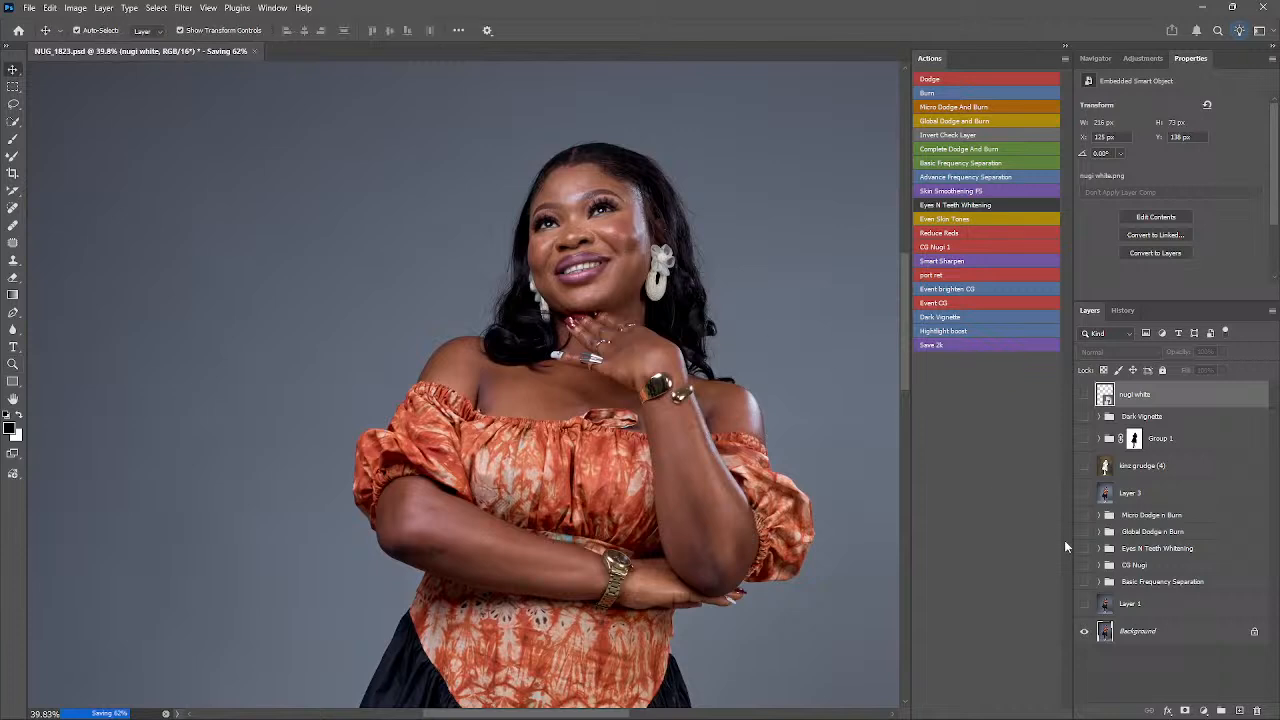
left_click(1086, 606)
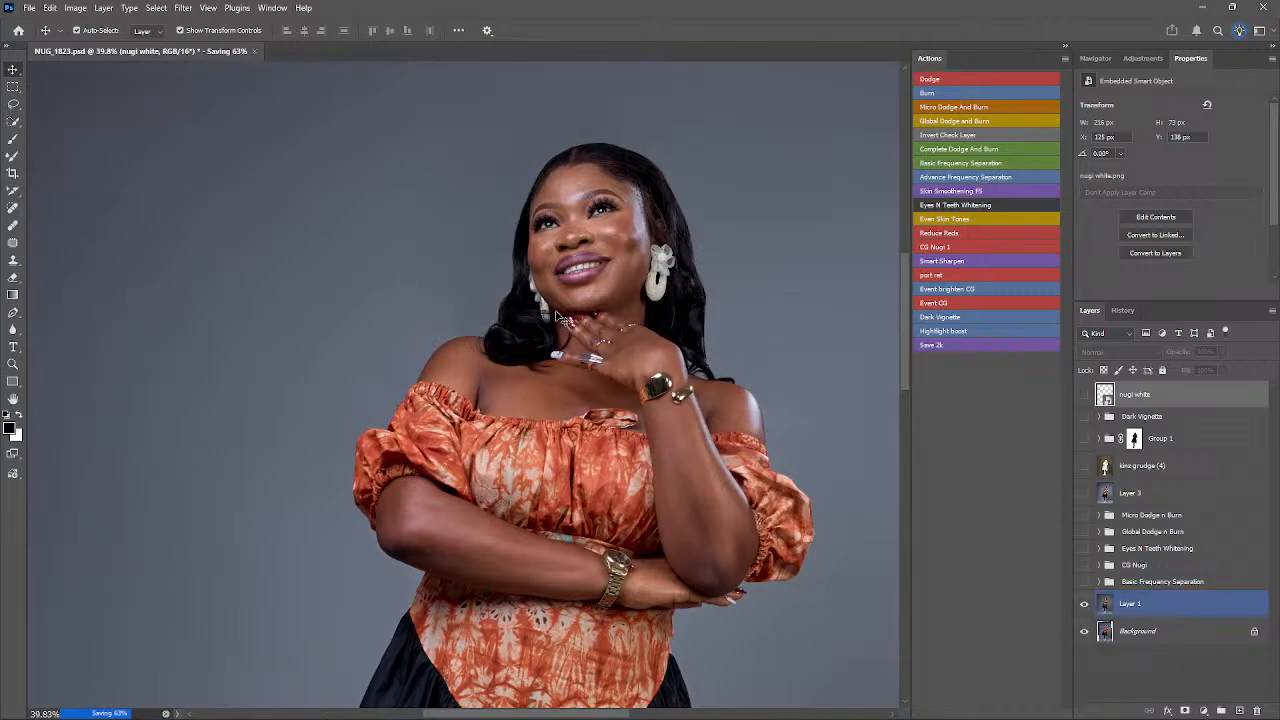
left_click(1086, 607)
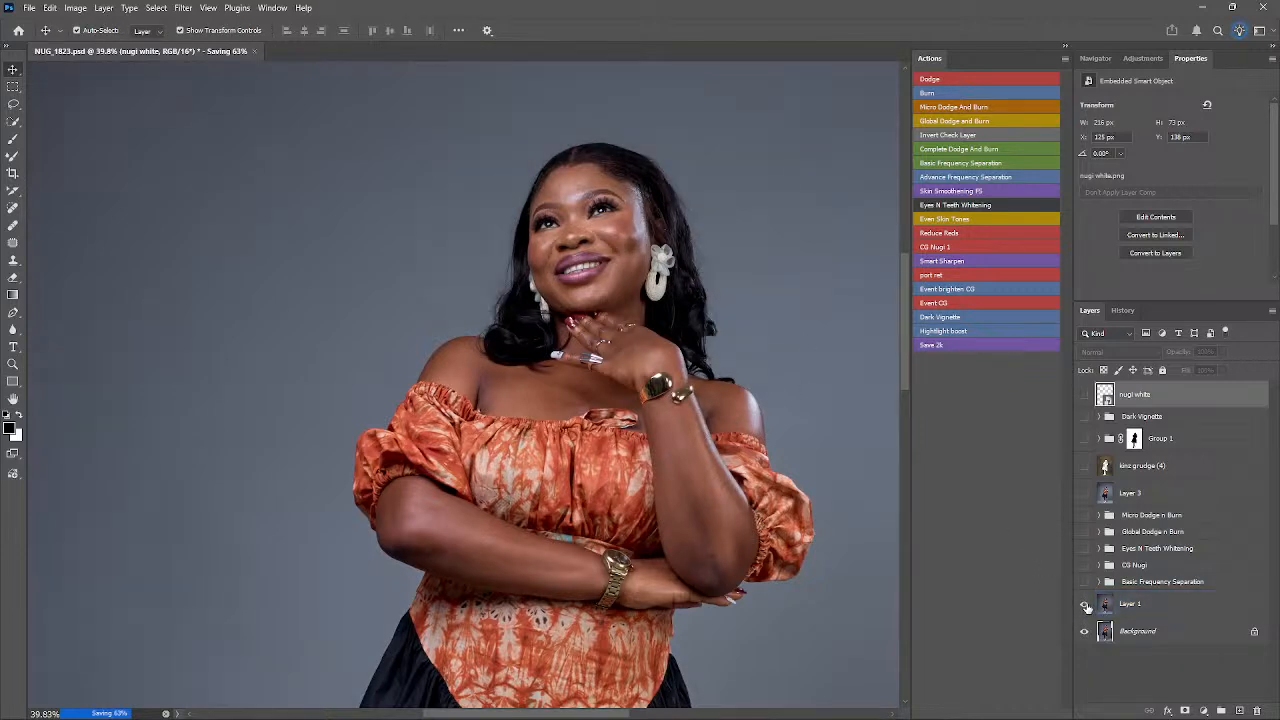
left_click(1086, 607)
left_click(1086, 607)
left_click(1085, 607)
left_click(1085, 607)
left_click(1084, 608)
left_click(1082, 607)
left_click(1082, 607)
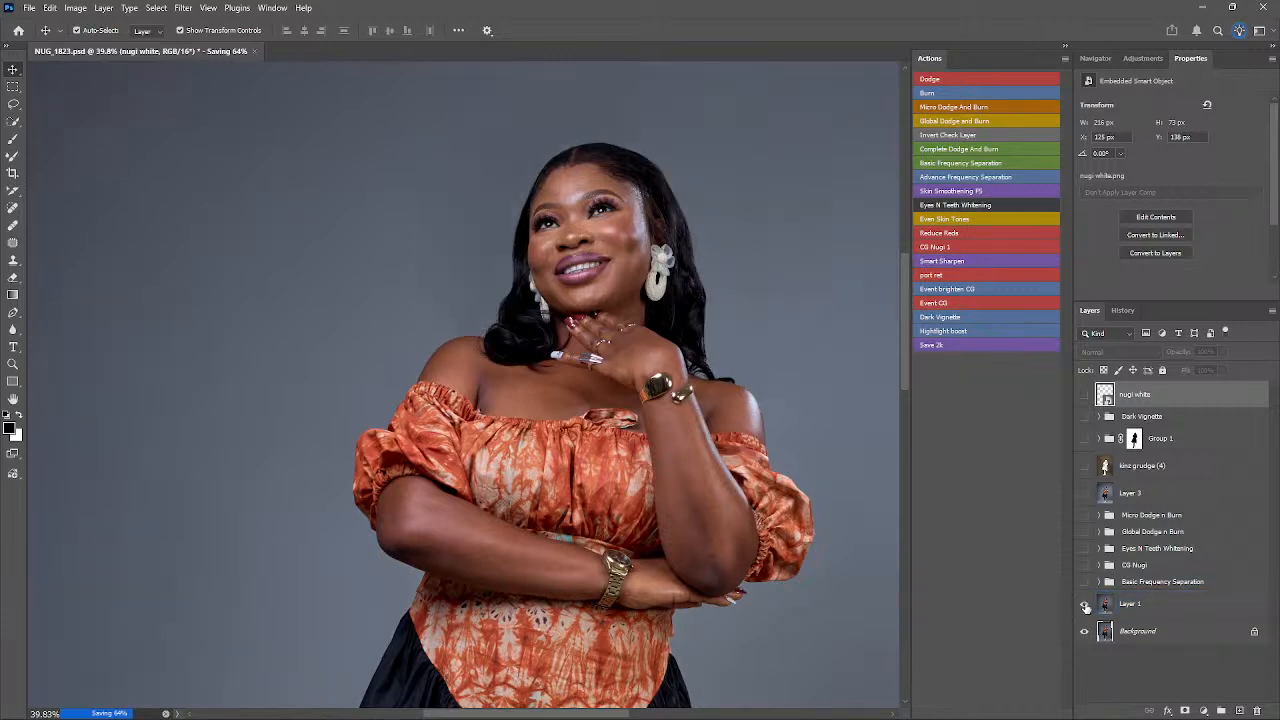
left_click(1082, 606)
left_click(1081, 605)
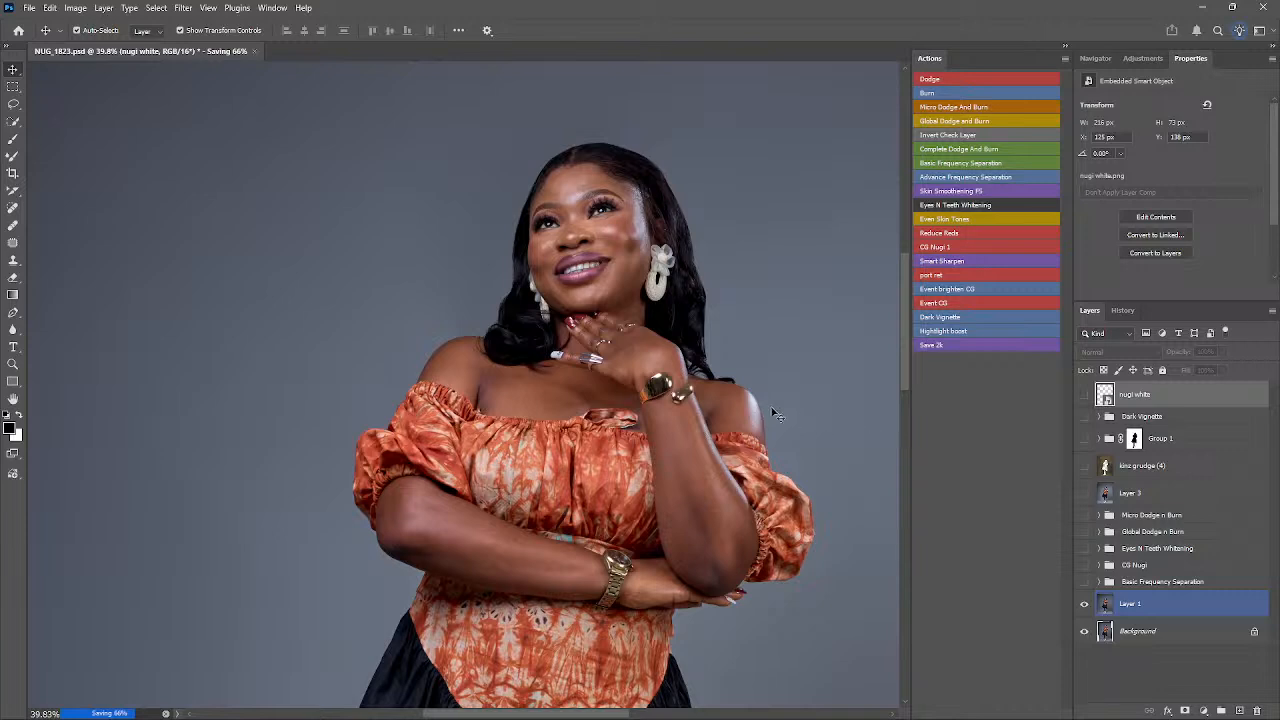
- Show the Basic Frequency Separation group above Layer 1 to examine the skin retouching on the face
scroll(776, 415, "down", 3)
scroll(783, 391, "up", 3)
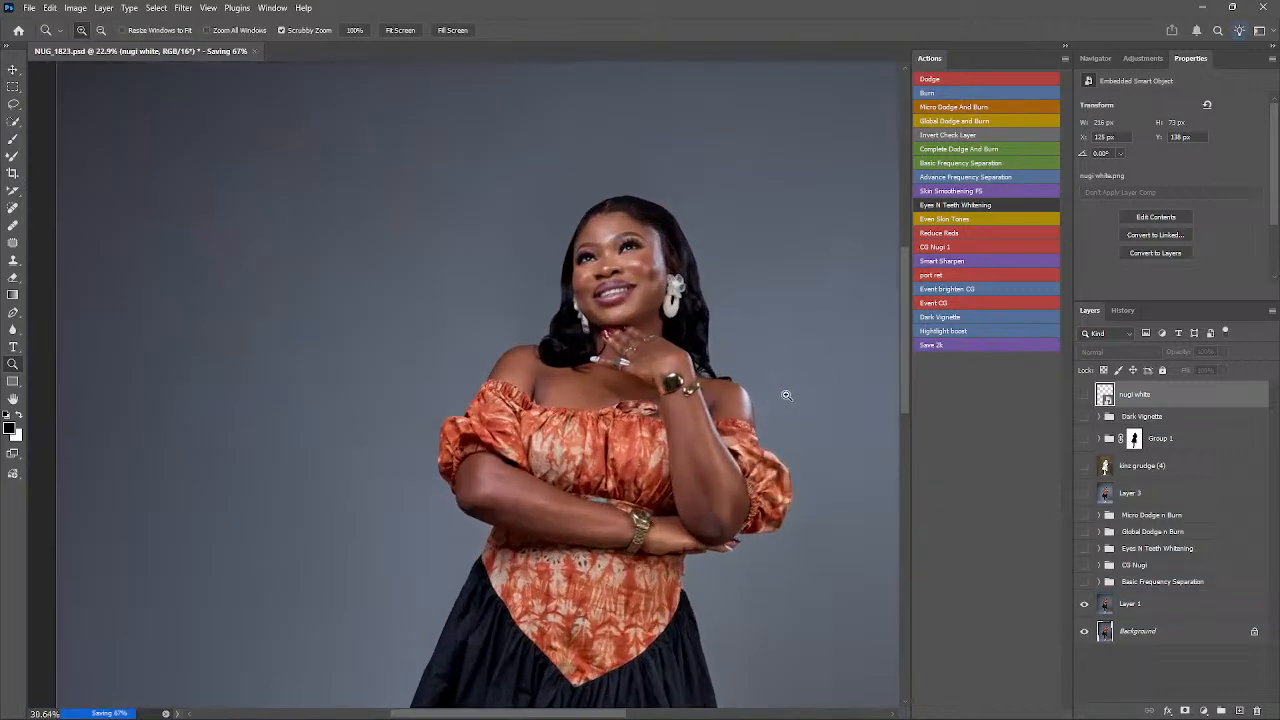
left_click(1083, 581)
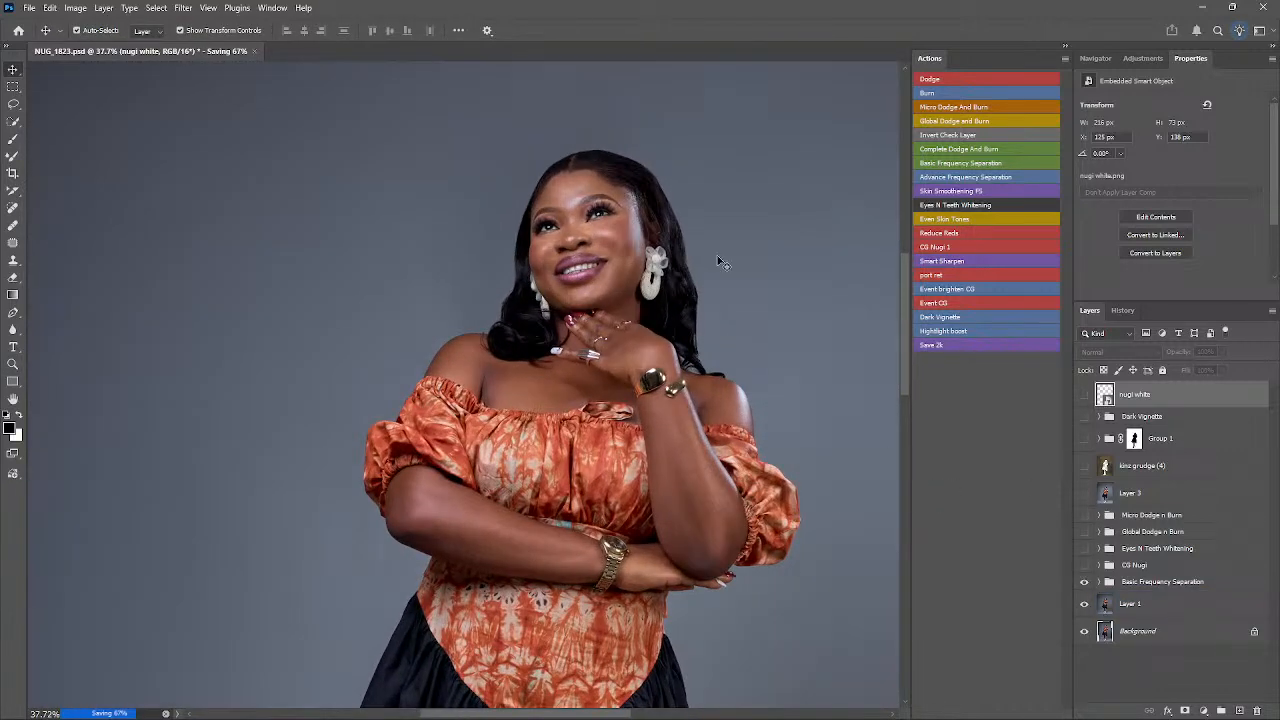
left_click(600, 285)
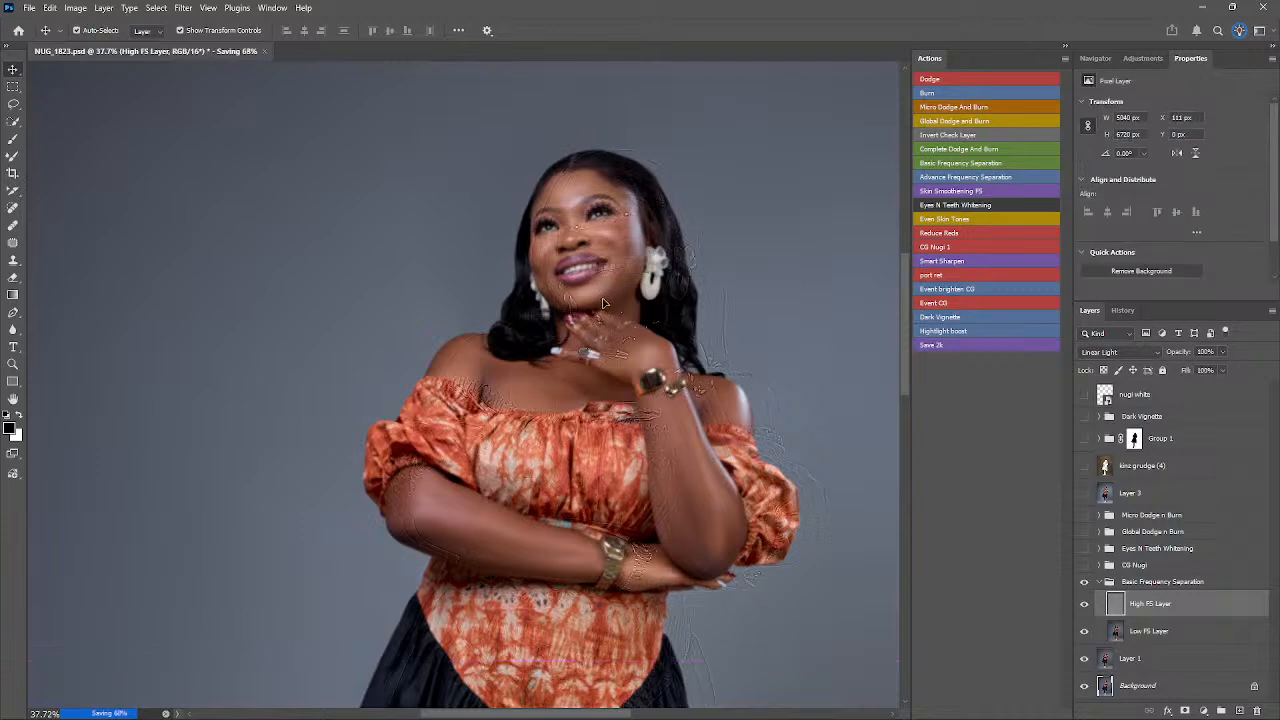
key("z")
key("v")
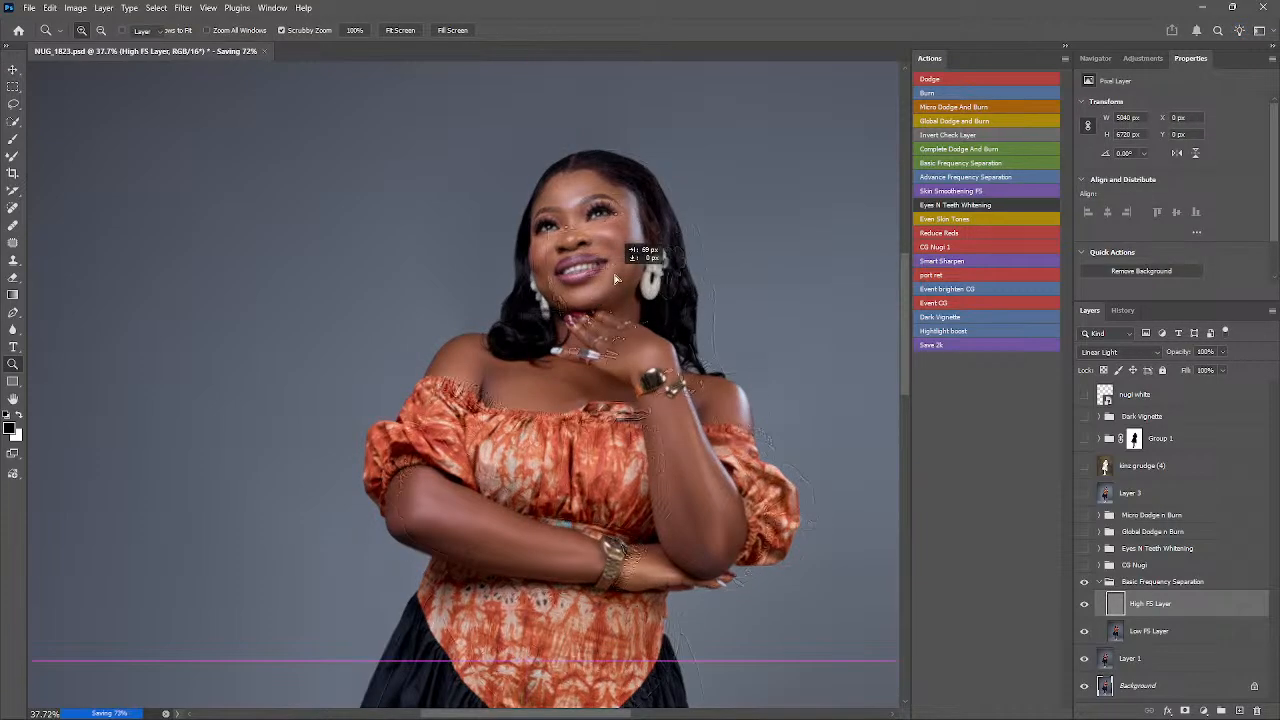
key("z")
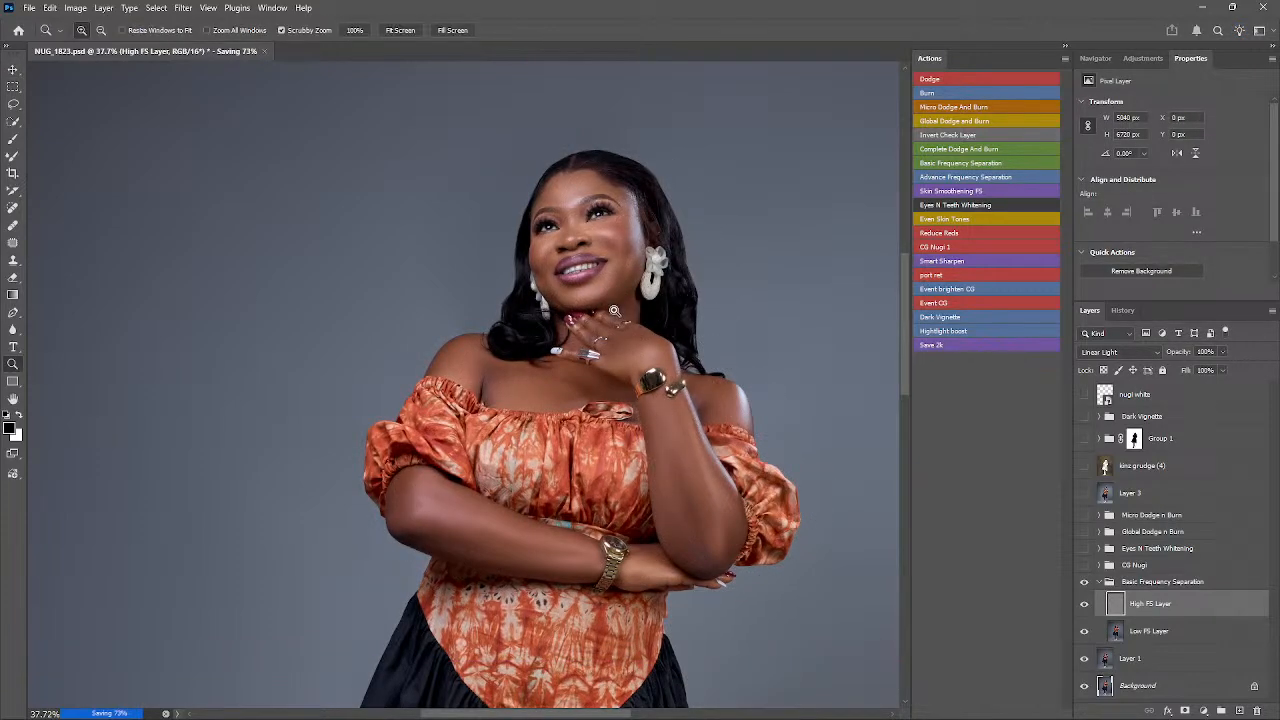
- Collapse the Basic Frequency Separation group and toggle its visibility to compare the skin retouching on the full-length image, leaving it shown
left_click_drag(600, 284, 541, 284)
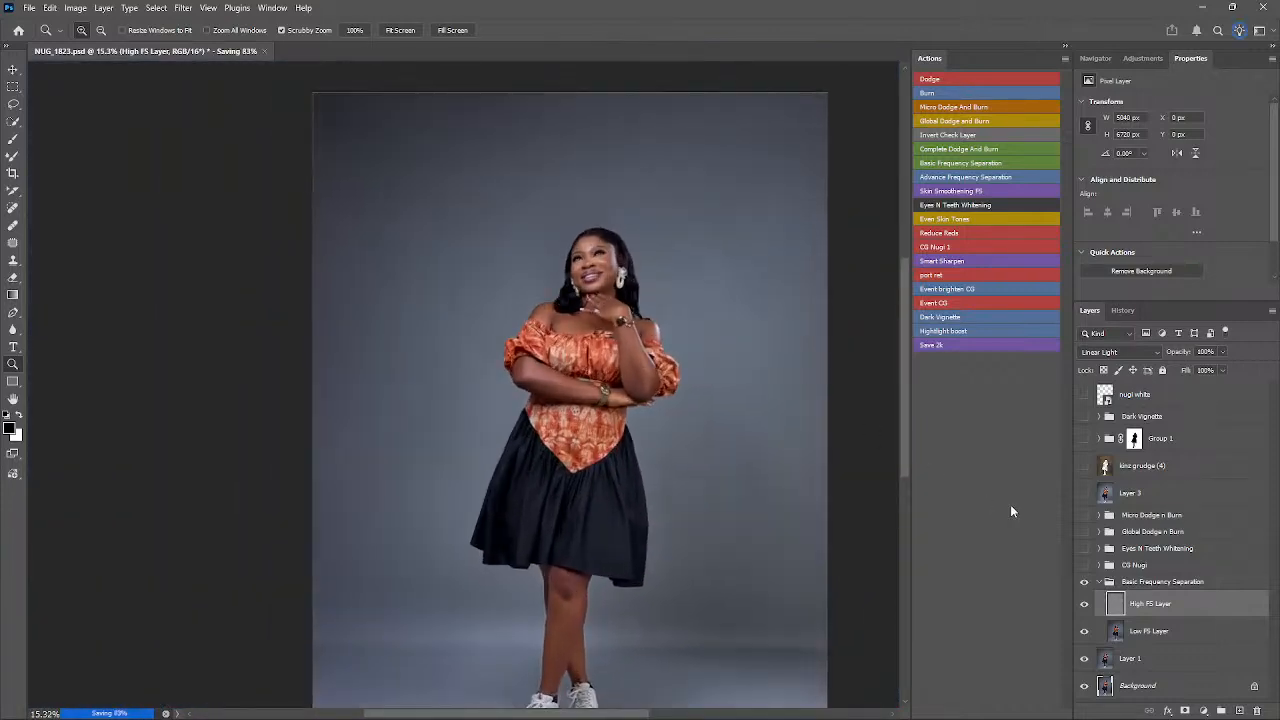
left_click(1100, 582)
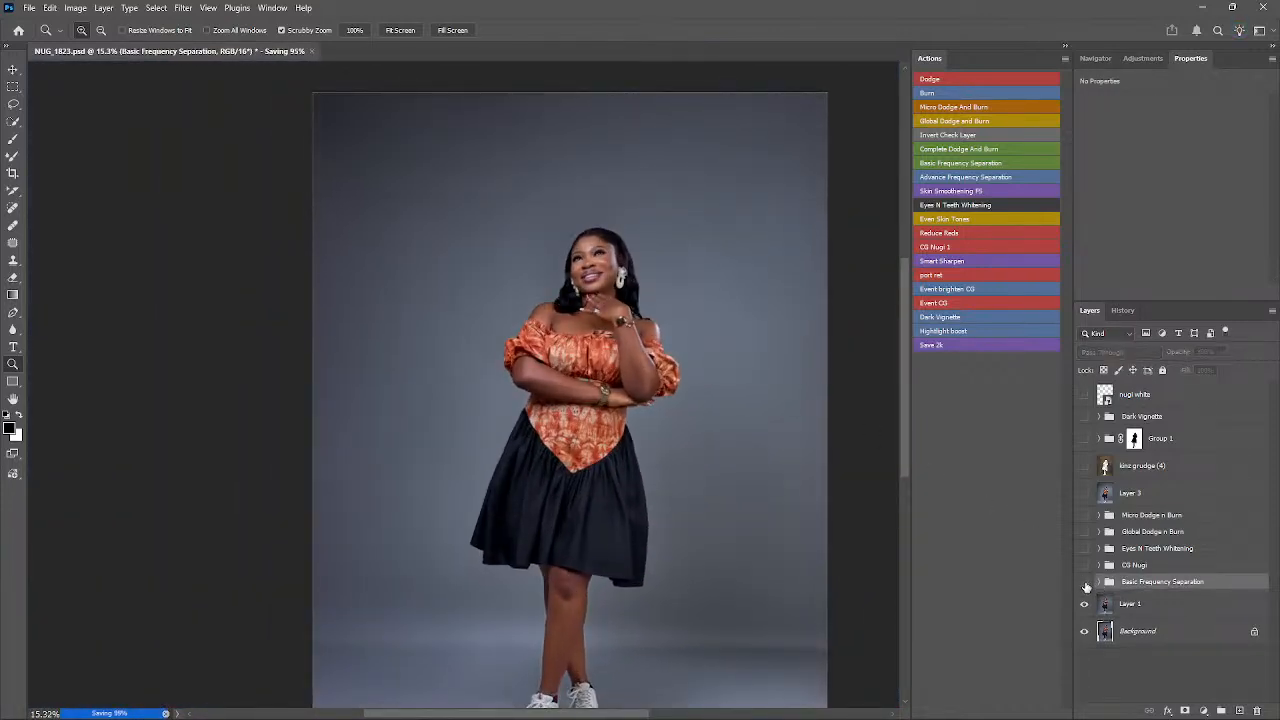
left_click(1085, 583)
scroll(815, 540, "down", 3)
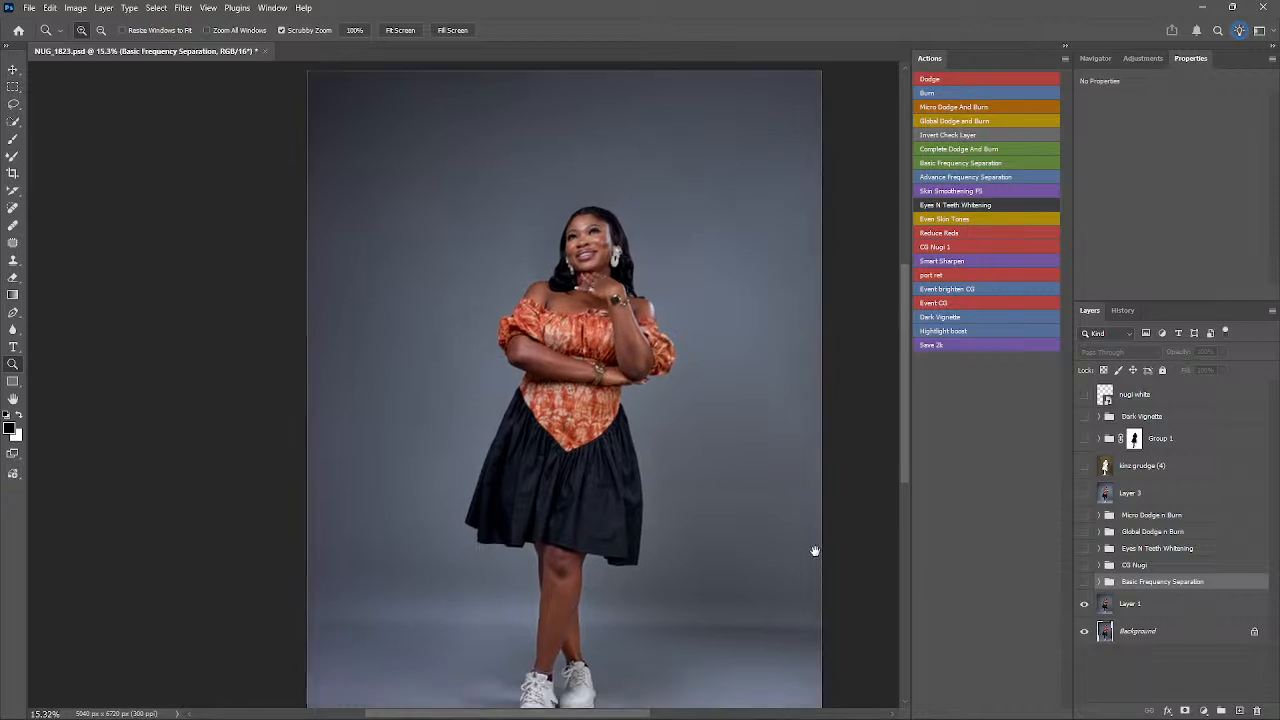
left_click(1085, 582)
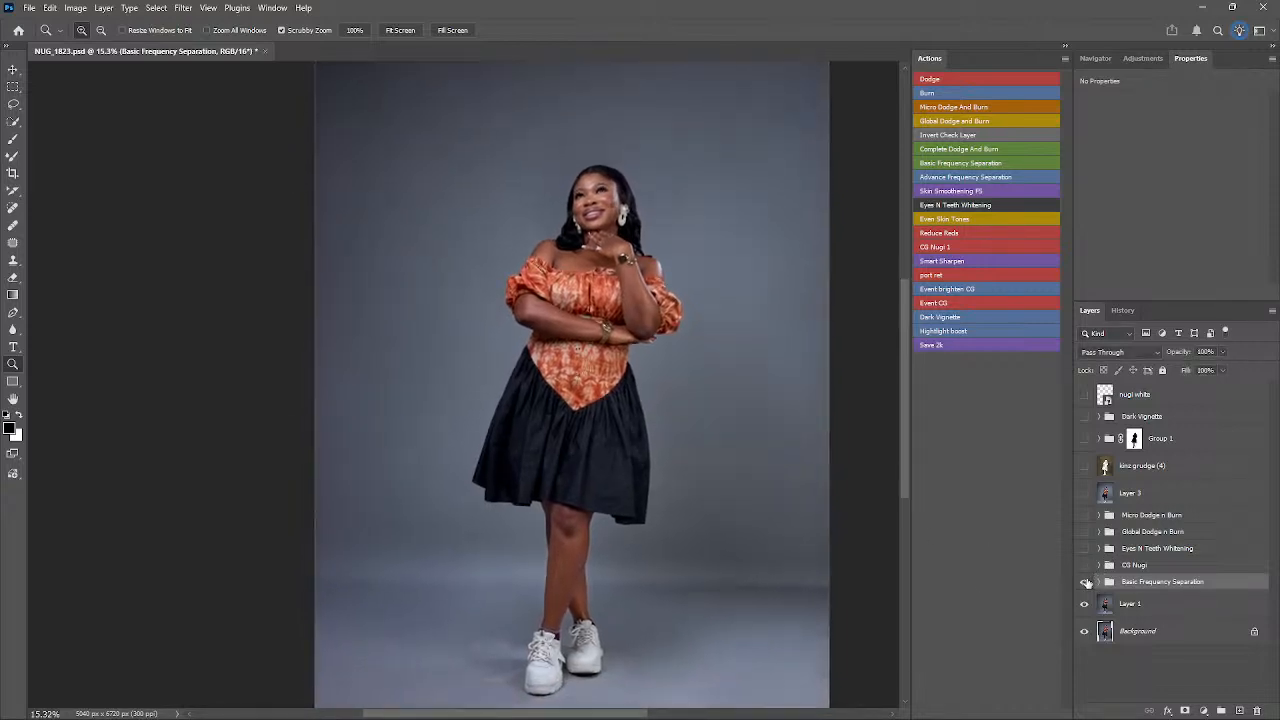
scroll(756, 485, "down", 2)
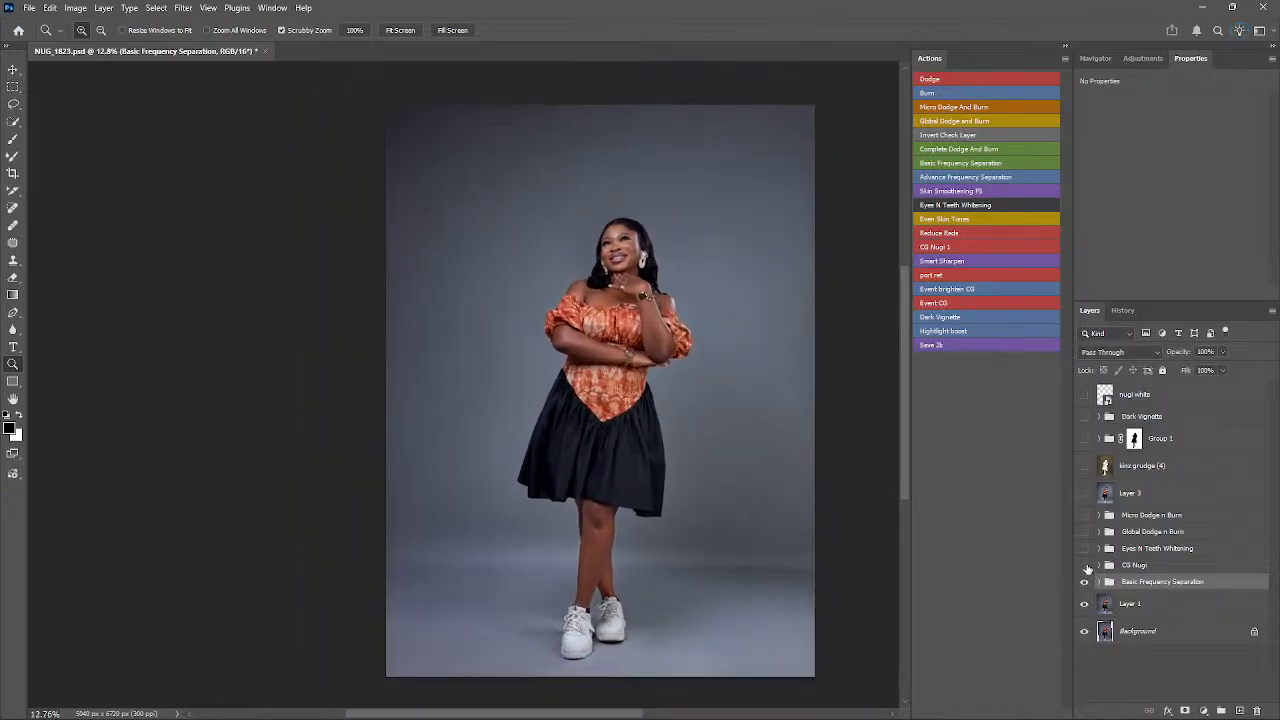
- Toggle the CG Nugi group to compare the color grading, leaving it and the Eyes N Teeth Whitening group shown
left_click(1085, 566)
left_click(1085, 566)
left_click(1085, 566)
left_click(1085, 566)
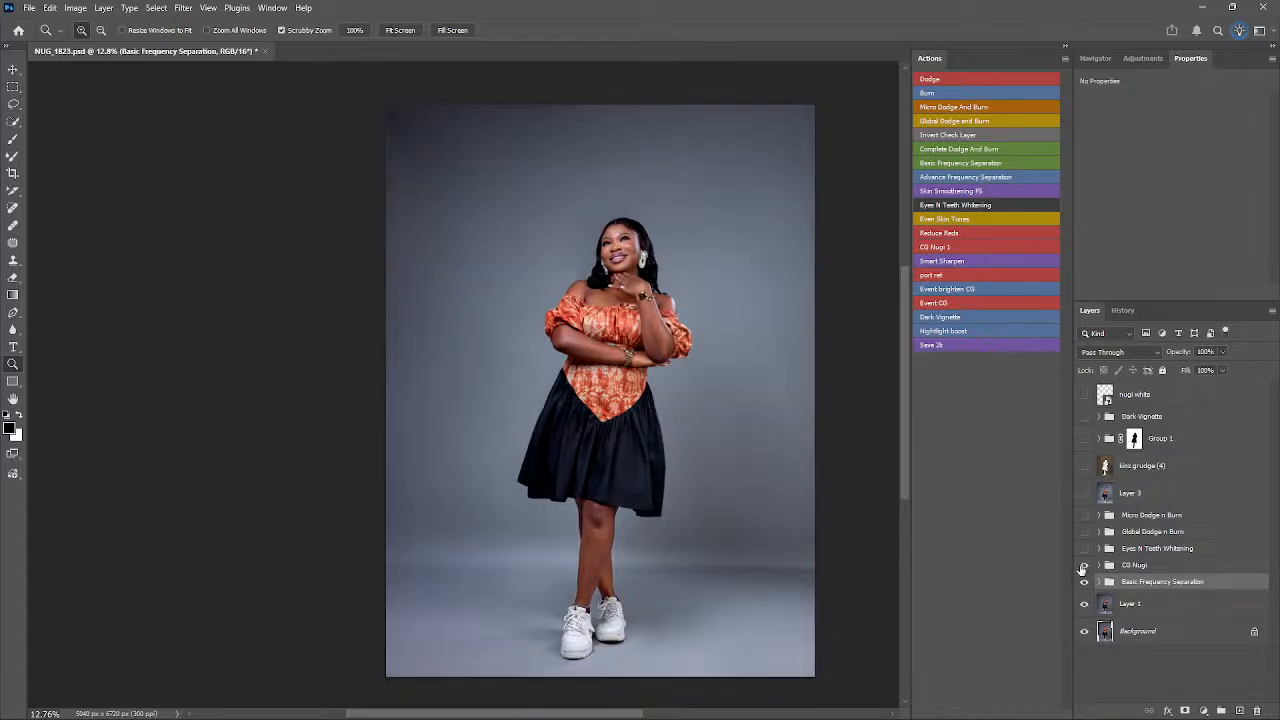
left_click(1085, 566)
left_click(1085, 566)
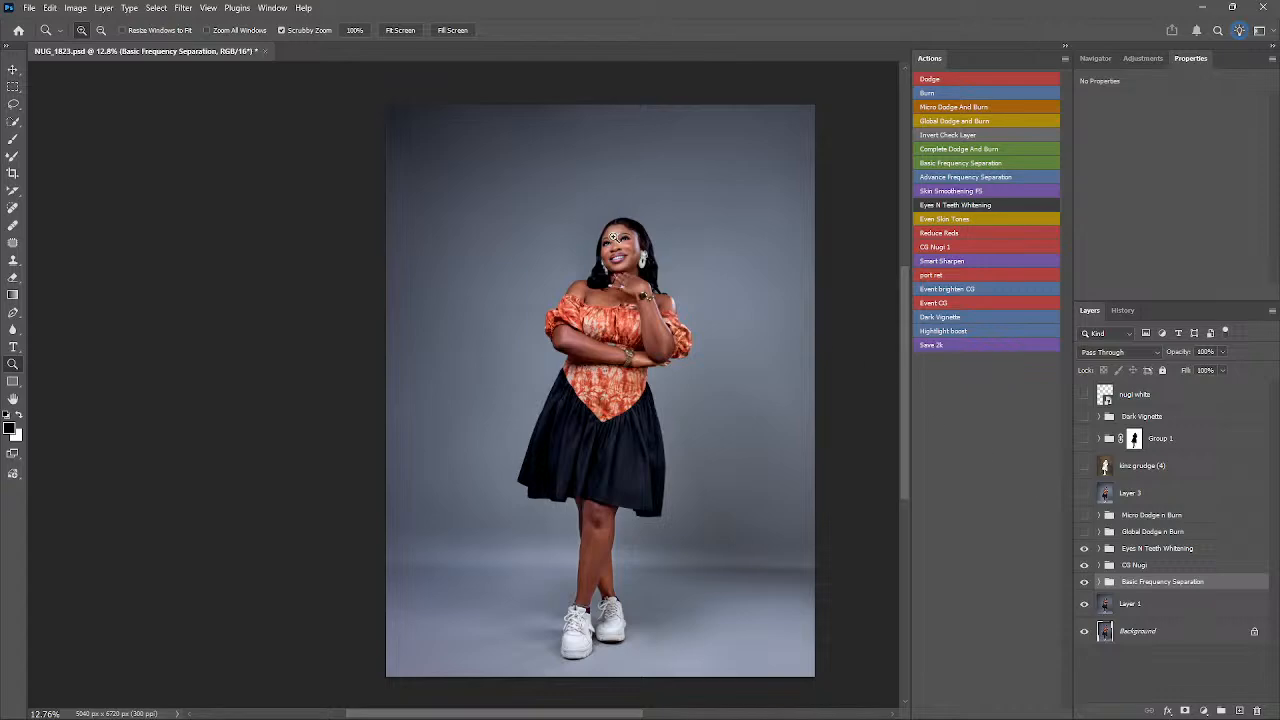
- Toggle the Global Dodge n Burn group in a close-up of the face to compare its contouring, leaving the group shown
left_click_drag(617, 242, 913, 416)
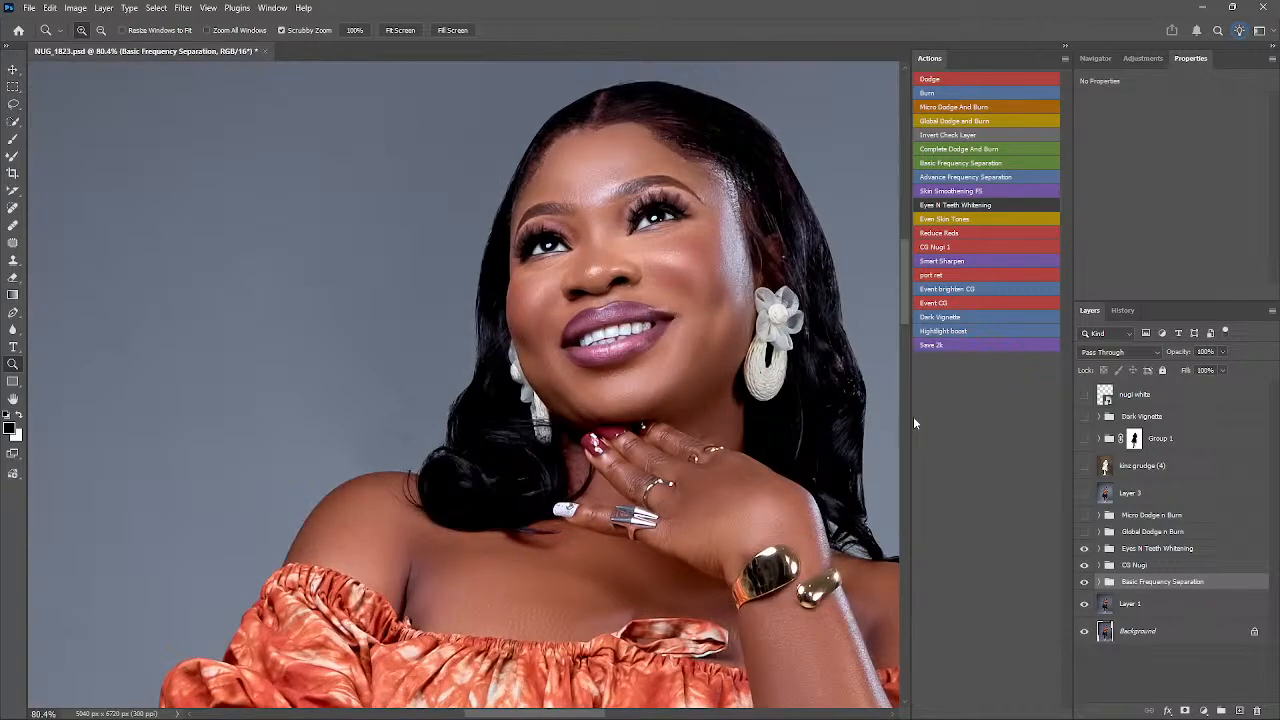
left_click(1084, 532)
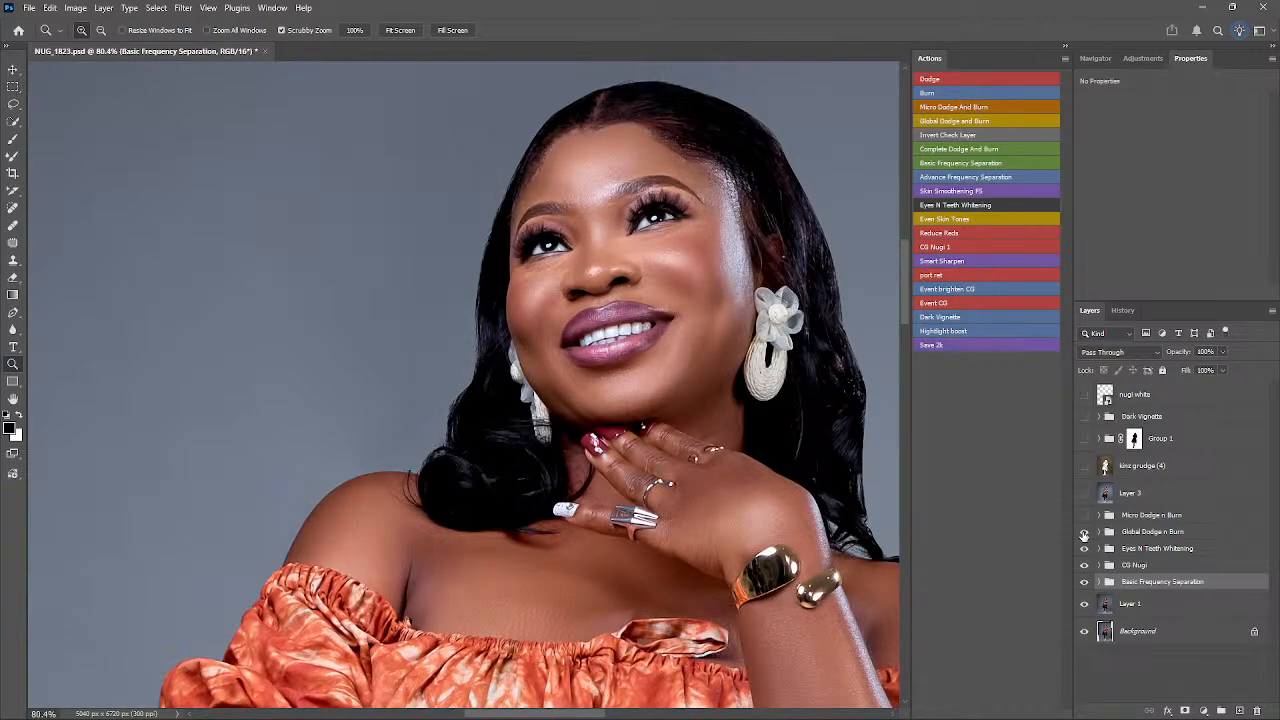
left_click(1084, 532)
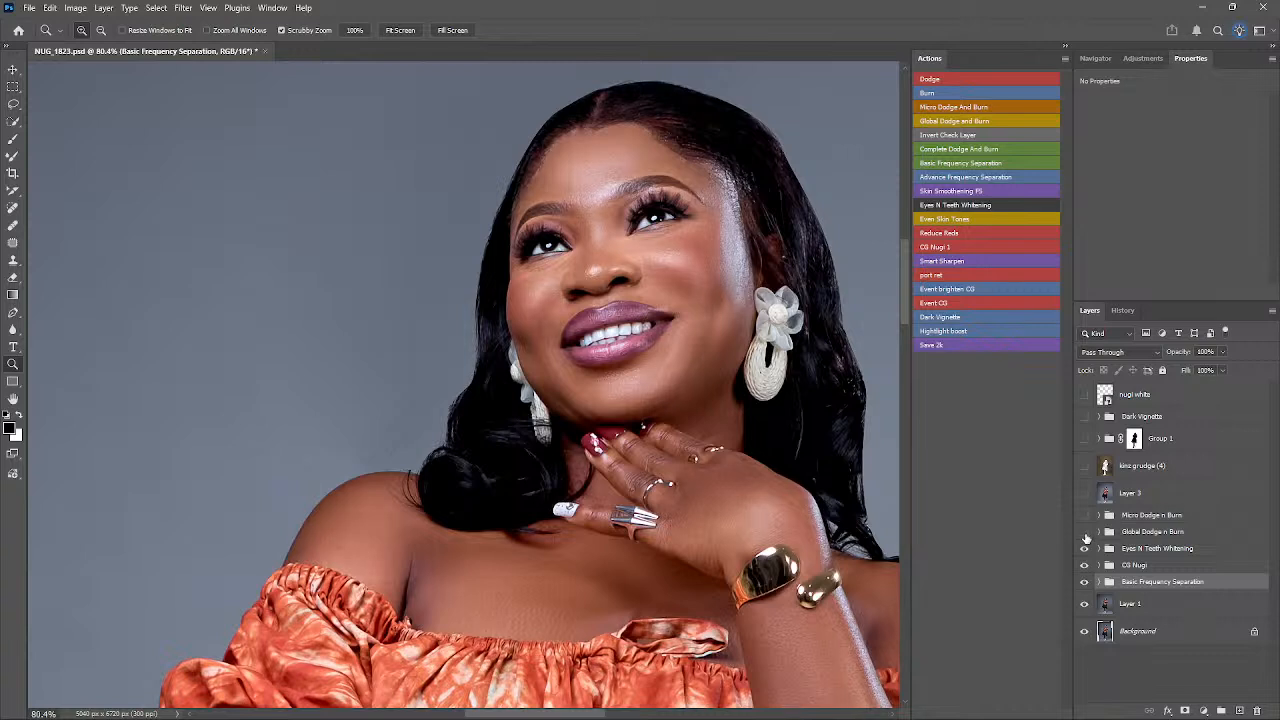
left_click(1085, 533)
- Toggle the Micro Dodge n Burn group to compare the fine skin shading on the face, leaving the group shown
left_click(1085, 516)
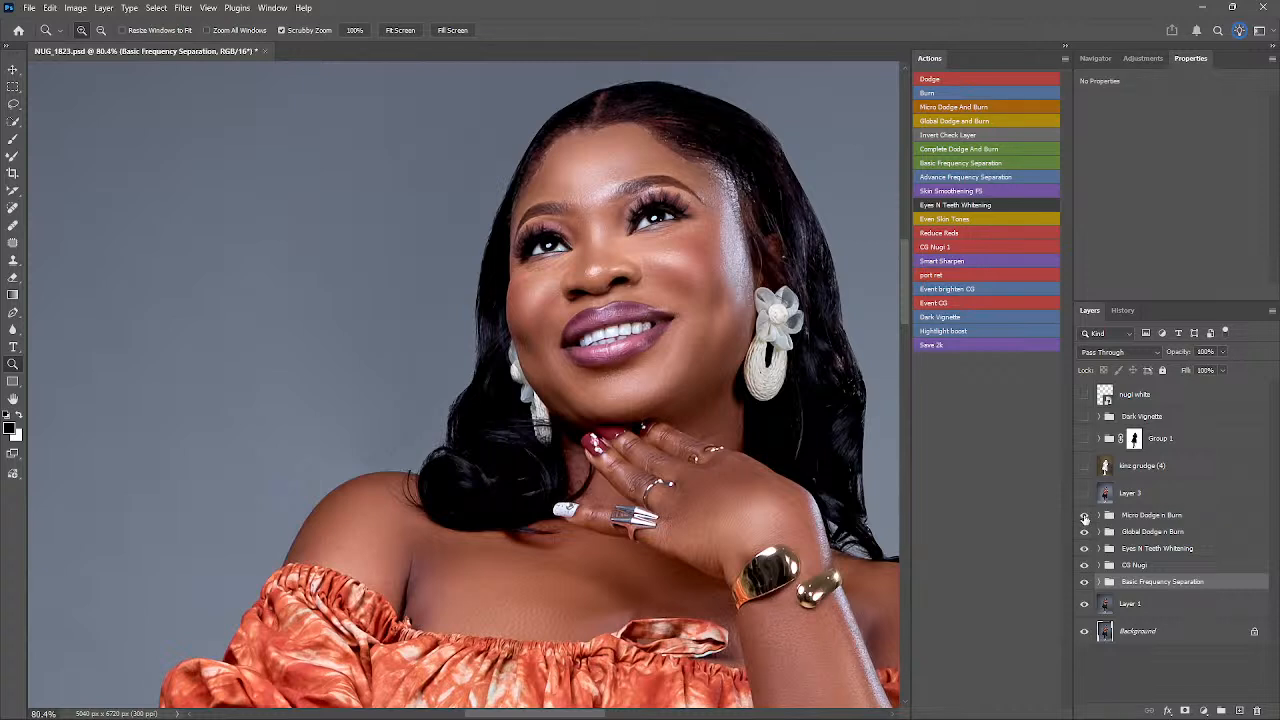
left_click(1085, 516)
left_click(1084, 516)
- Restore Layer 3, kinz grudge (4), Group 1, Dark Vignette and nugi white to show the complete edit on the full-length image
left_click_drag(784, 419, 636, 430)
left_click_drag(809, 478, 648, 352)
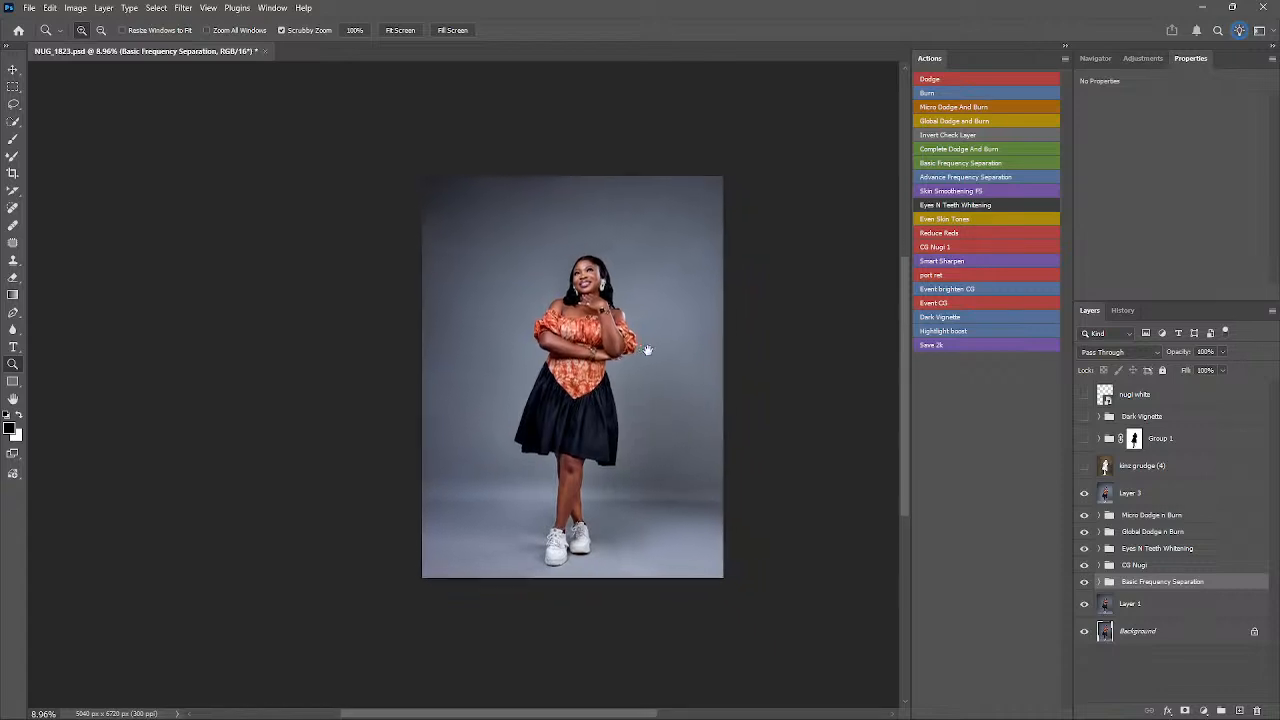
left_click_drag(650, 396, 657, 398)
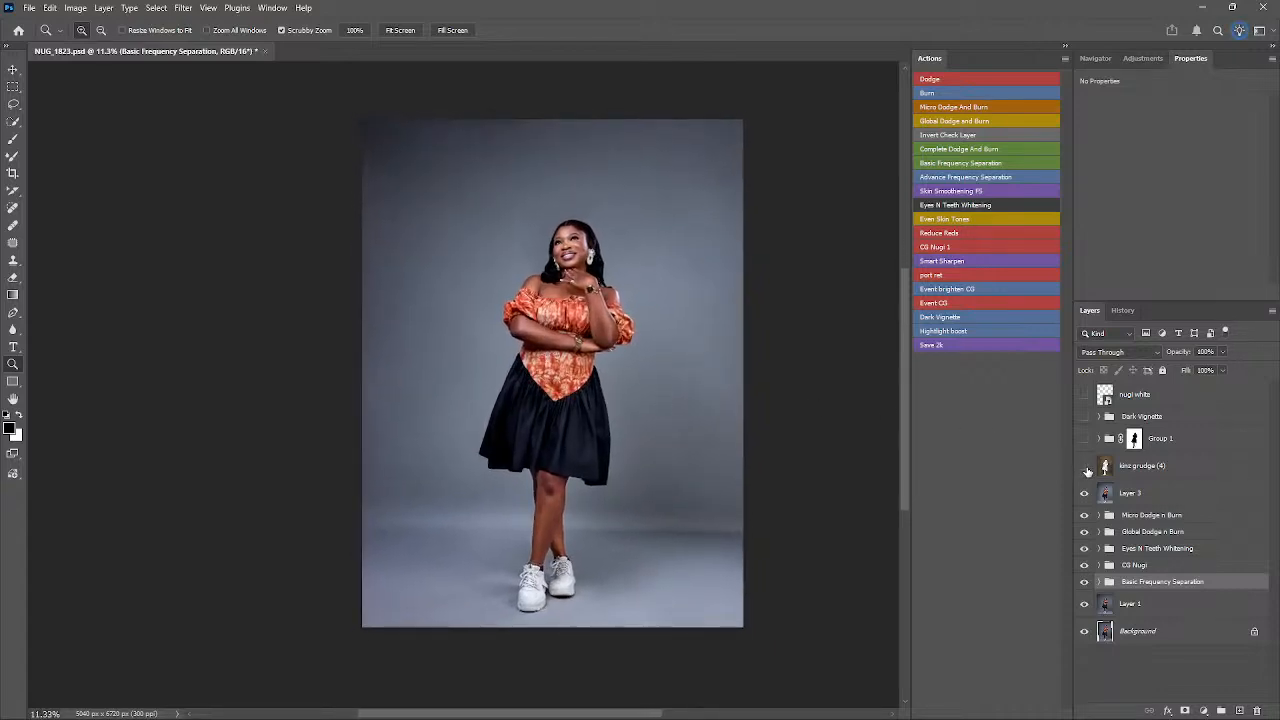
left_click(1084, 466)
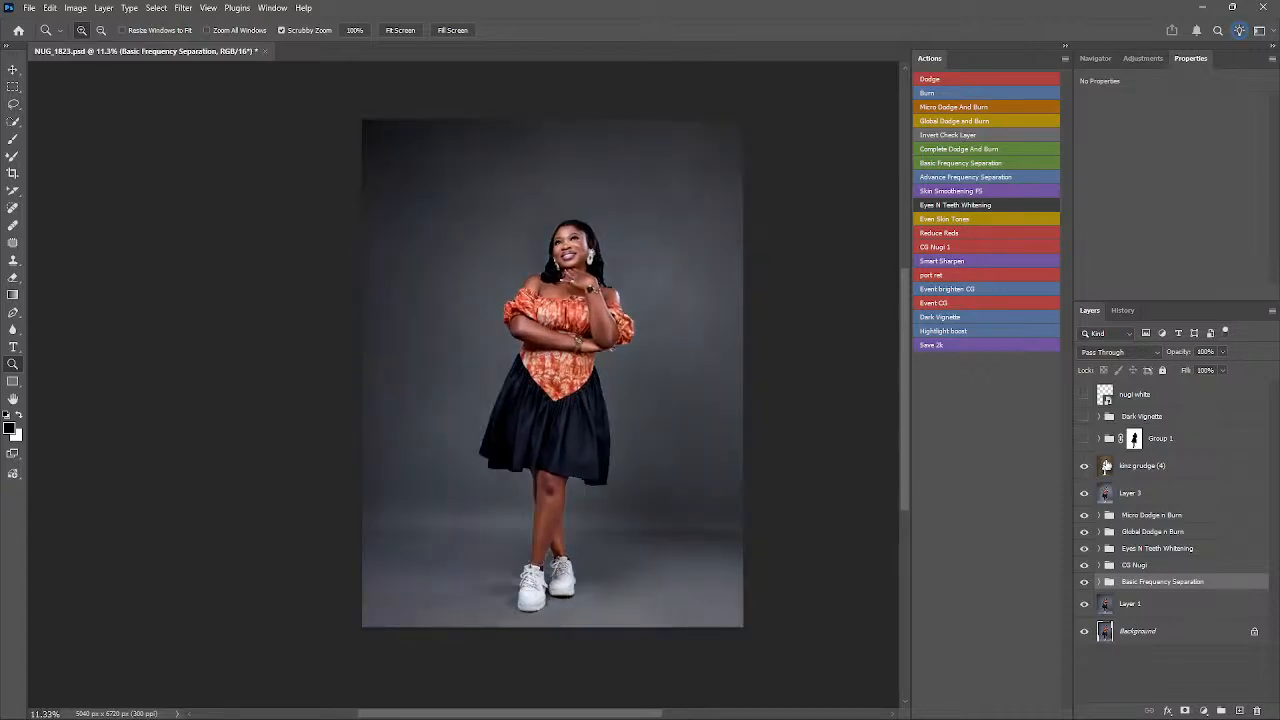
left_click(1084, 440)
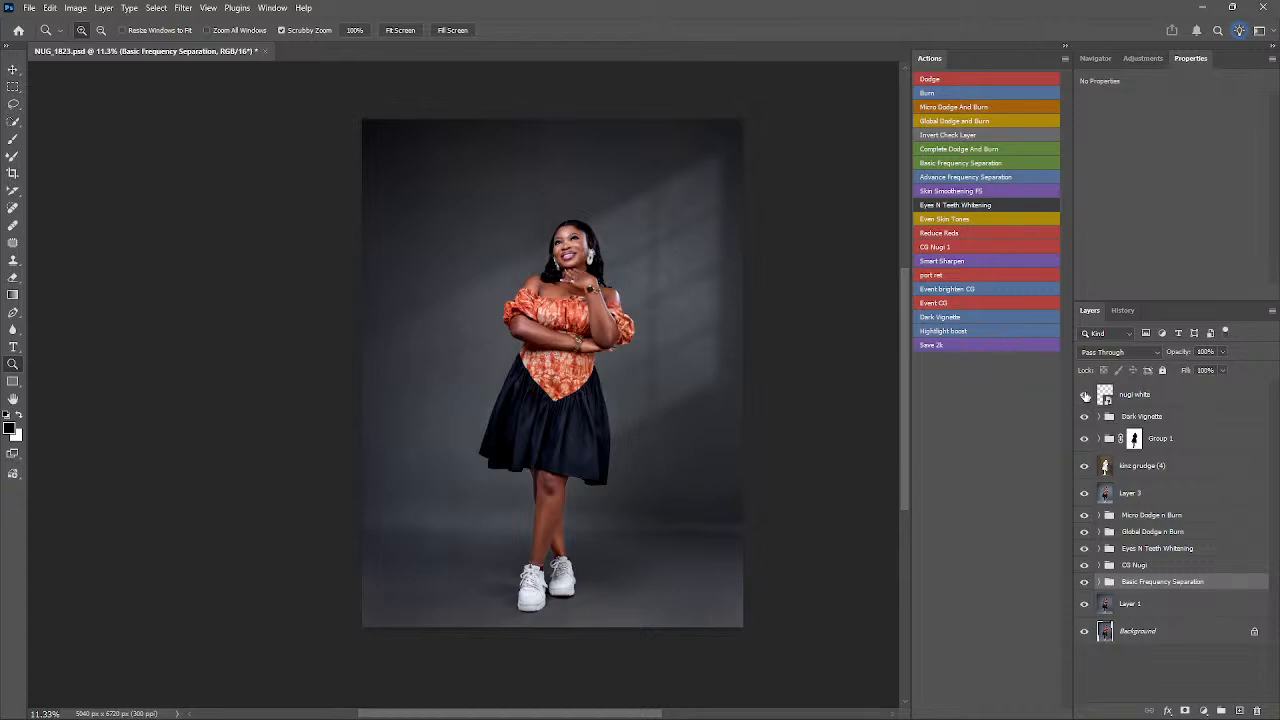
left_click(1085, 396)
- Save NUG_1823.psd with all layers shown and select the nugi white layer
key("ctrl+s")
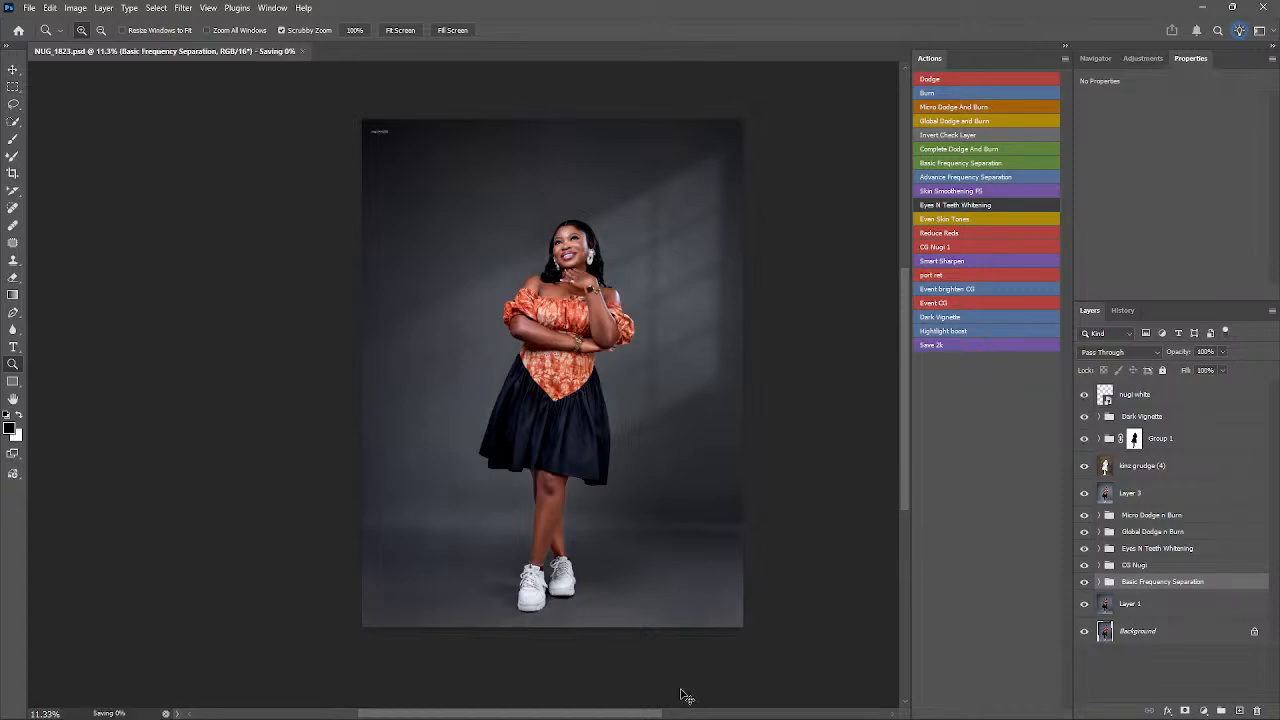
key("v")
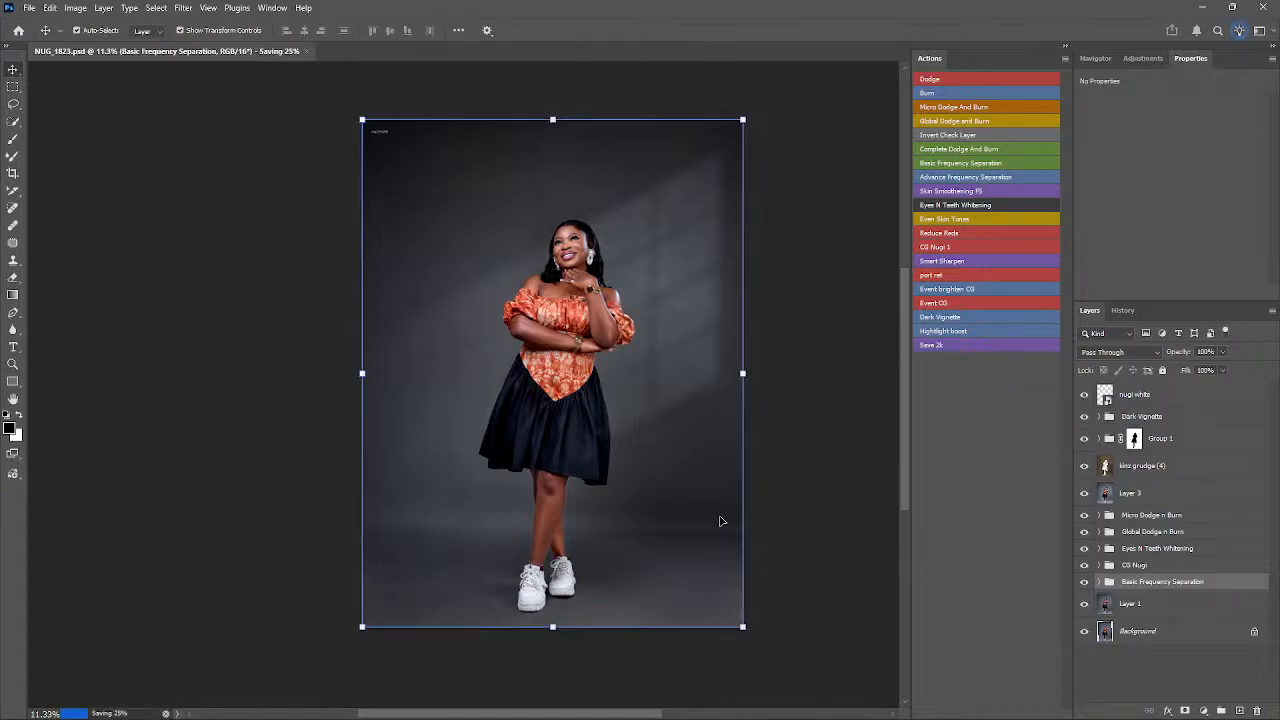
left_click(845, 482)
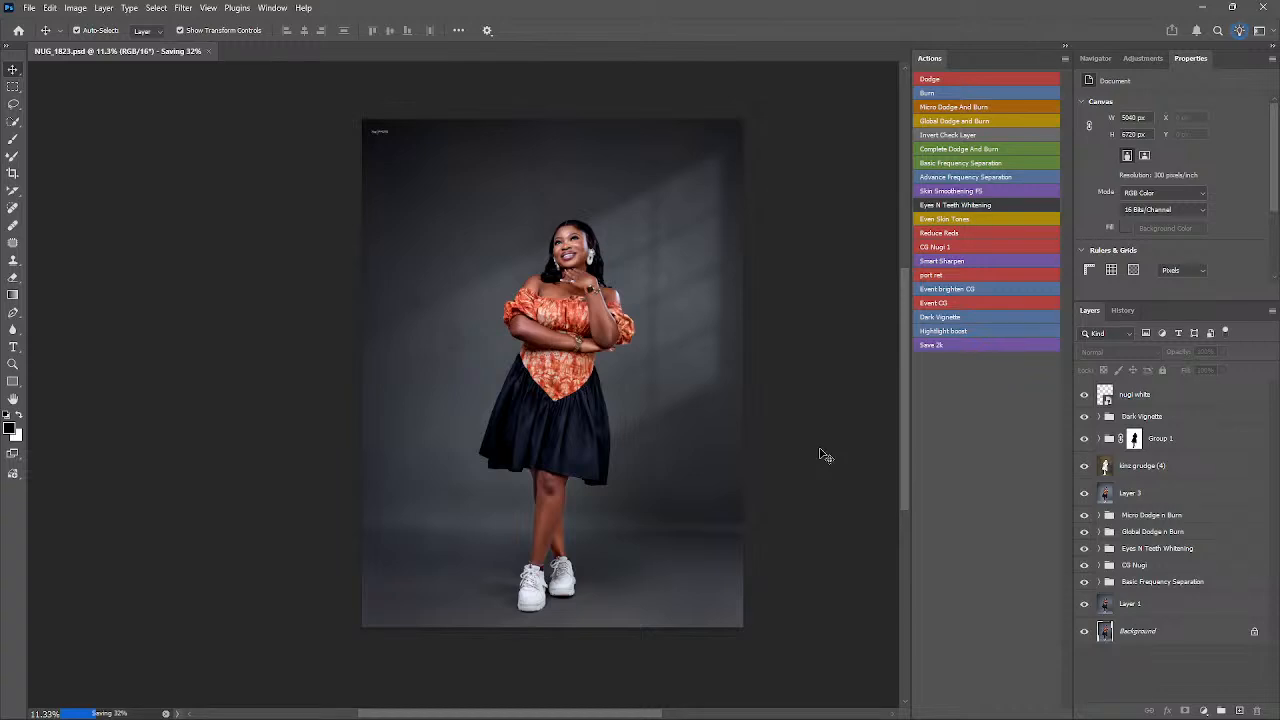
key("z")
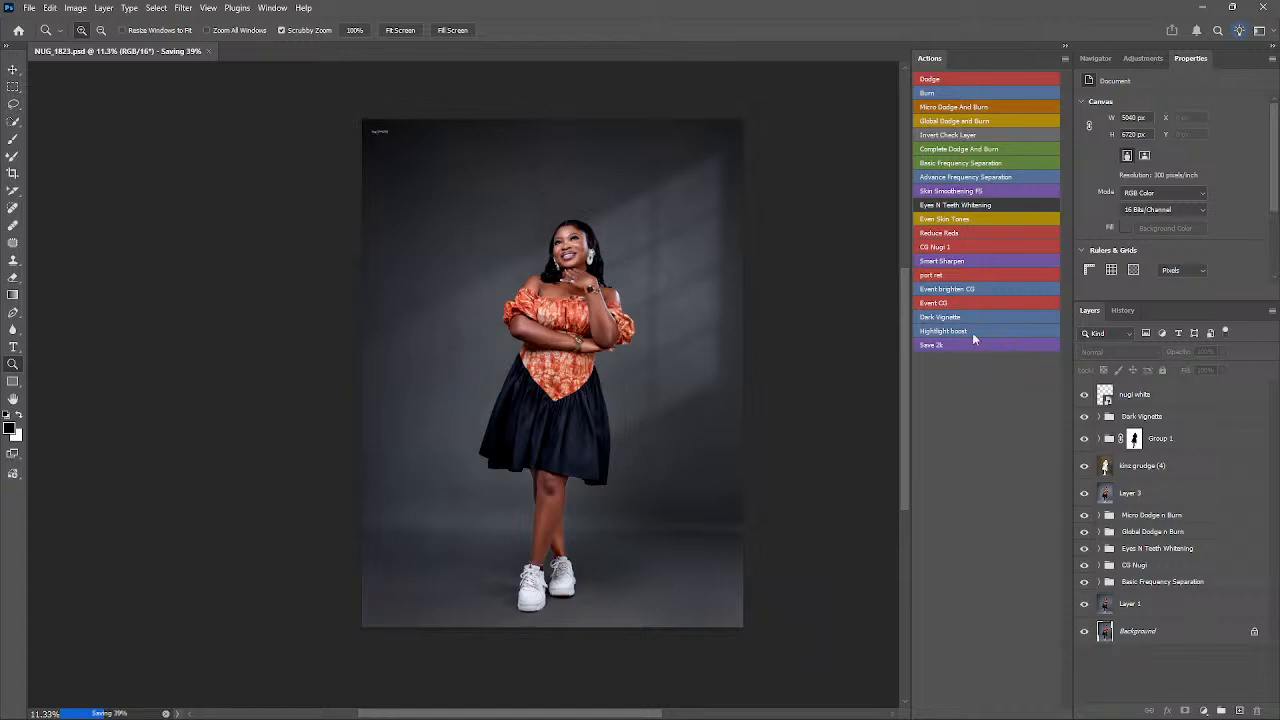
left_click(1136, 391)
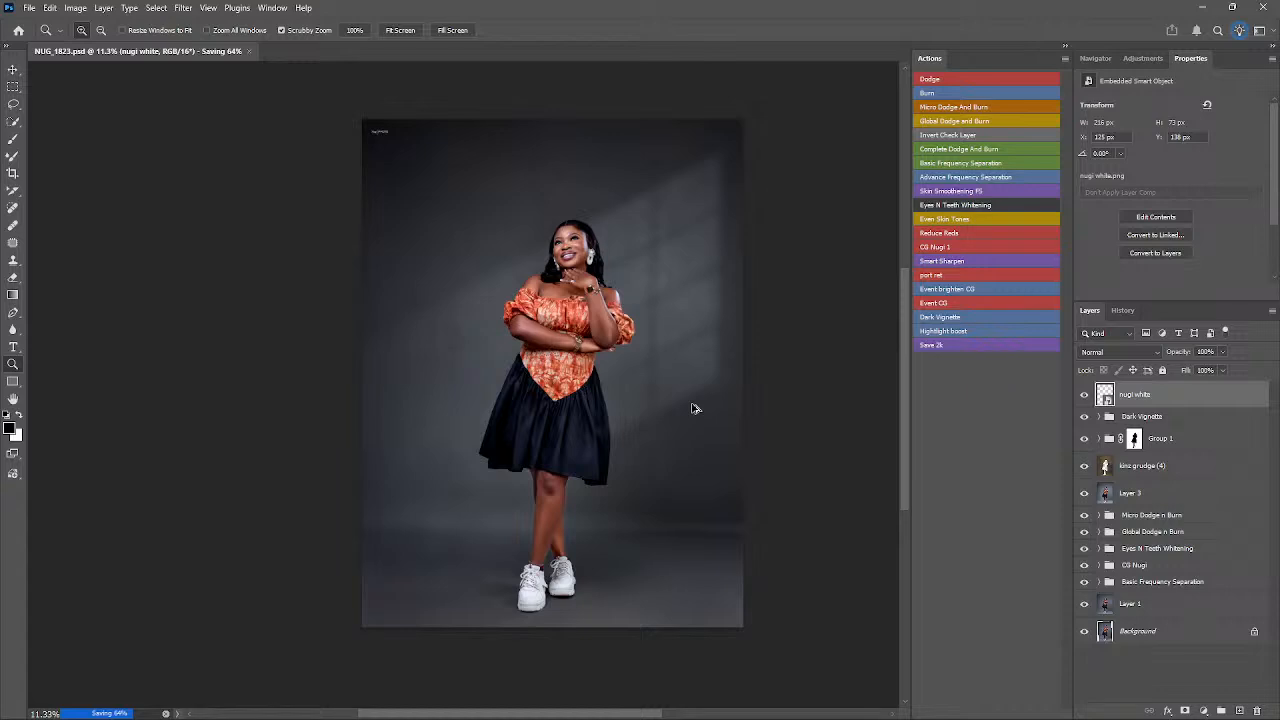
- Open the Image Size settings, switch the dimensions to pixels and set the width to 2000 pixels
key("ctrl+alt+i")
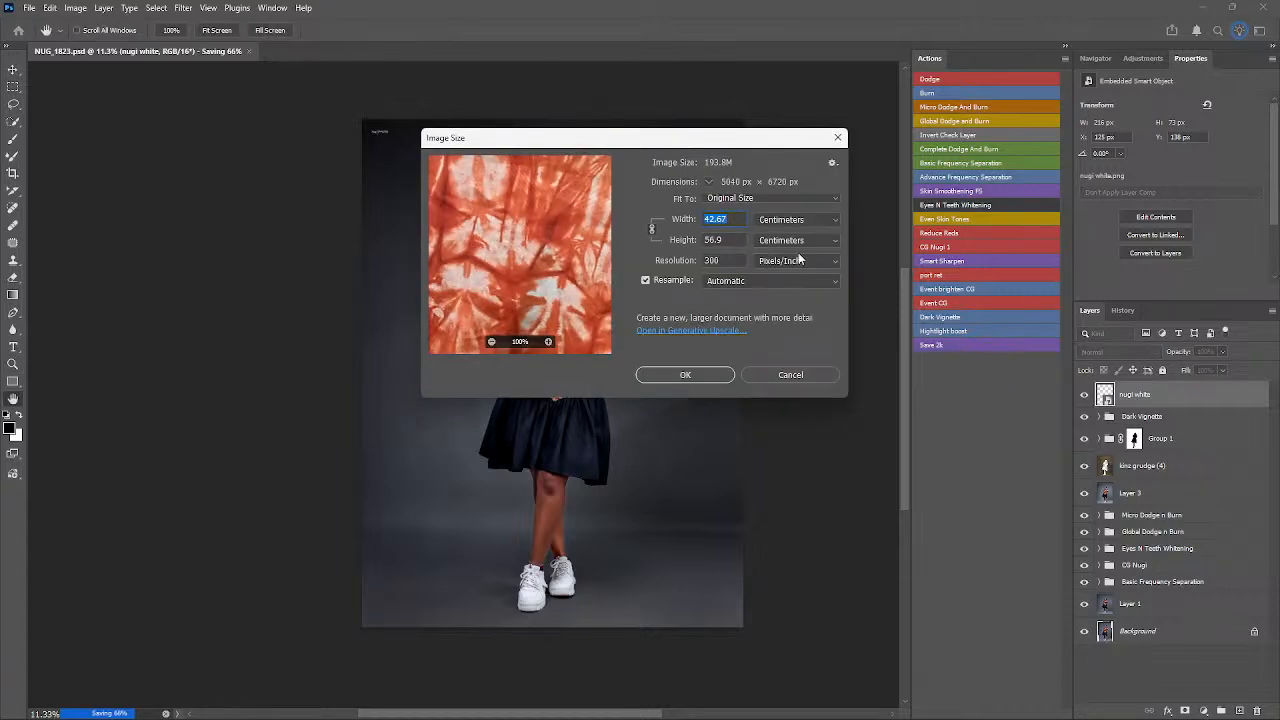
left_click(806, 220)
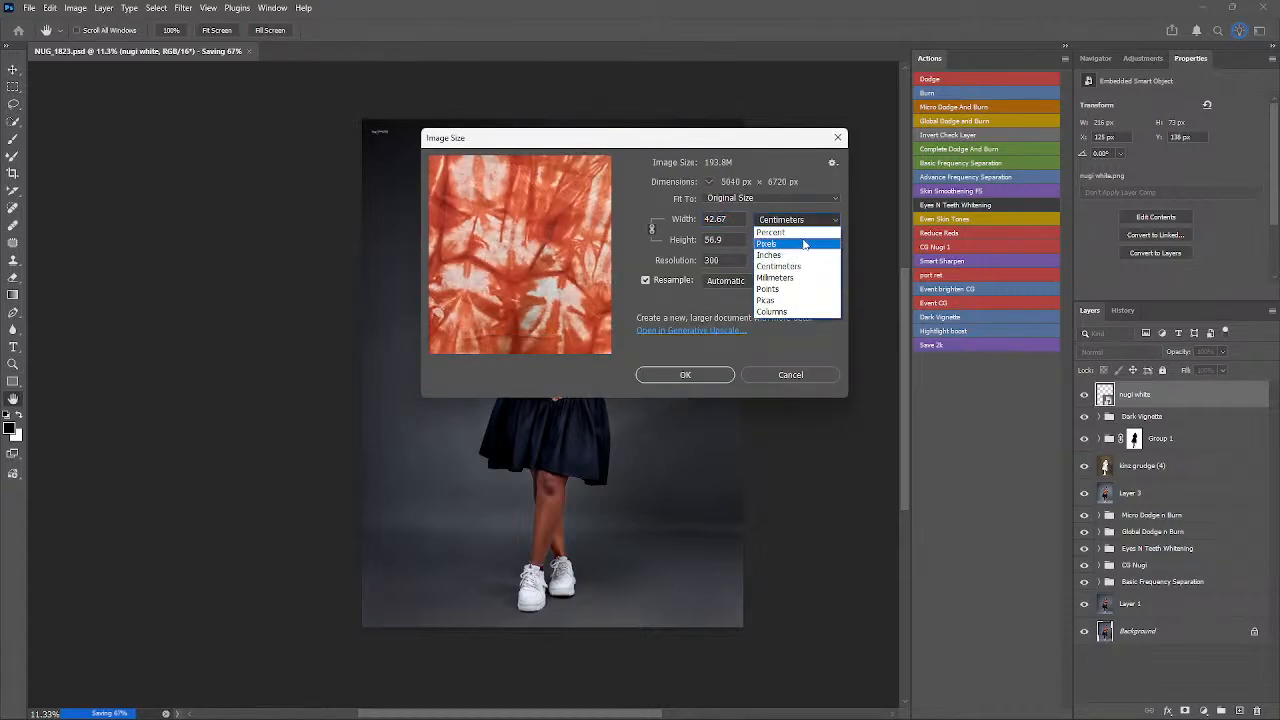
left_click(805, 244)
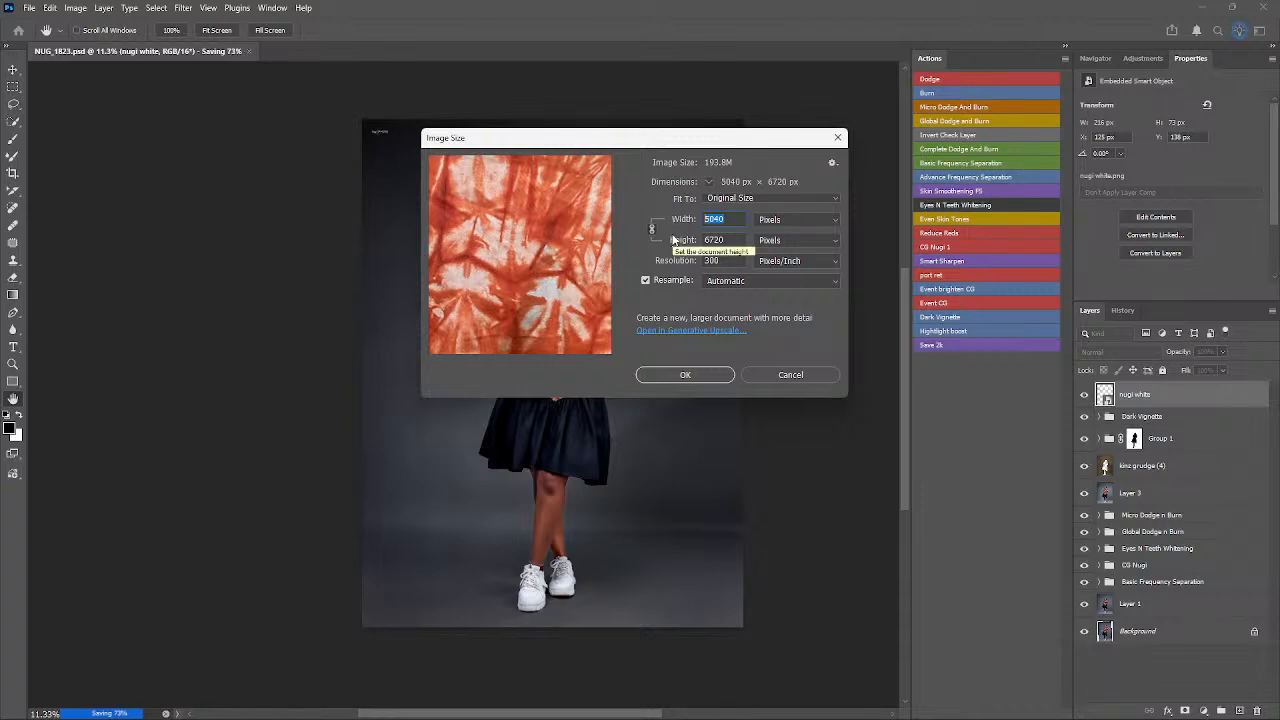
type("2000")
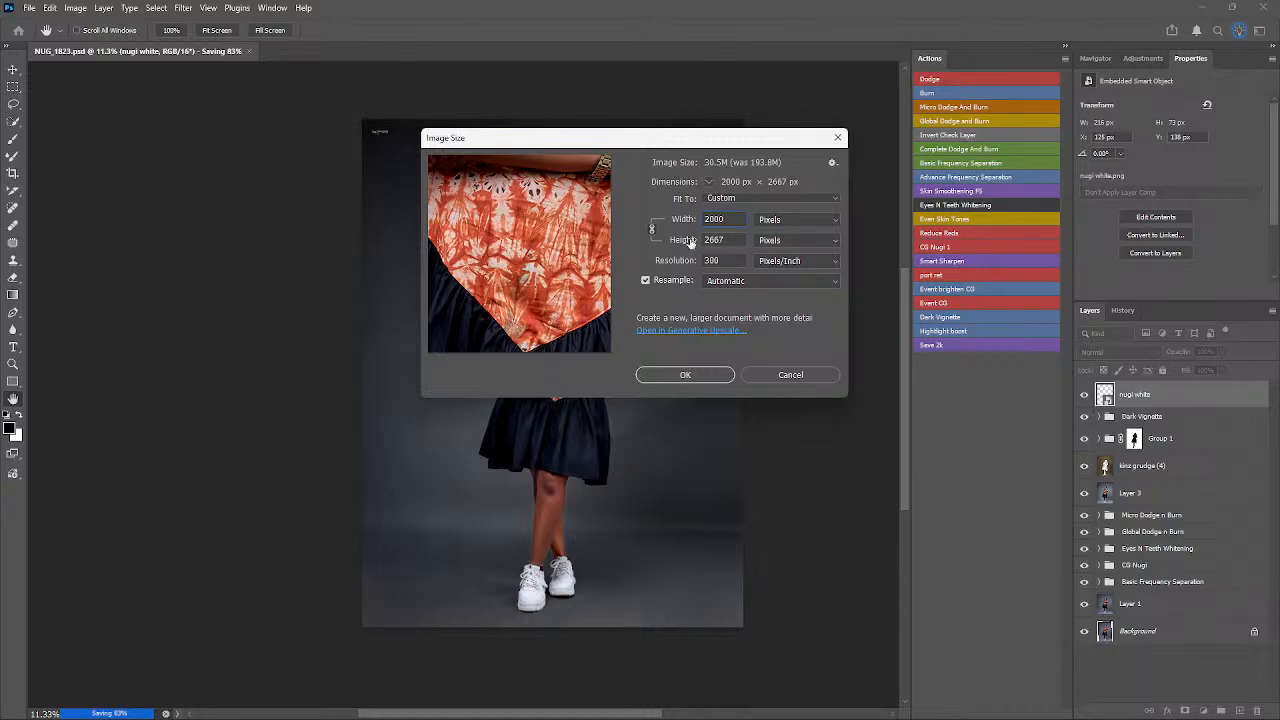
- Set resampling to Preserve Details (enlargement) with 10% noise reduction and apply the image resize
left_click(728, 281)
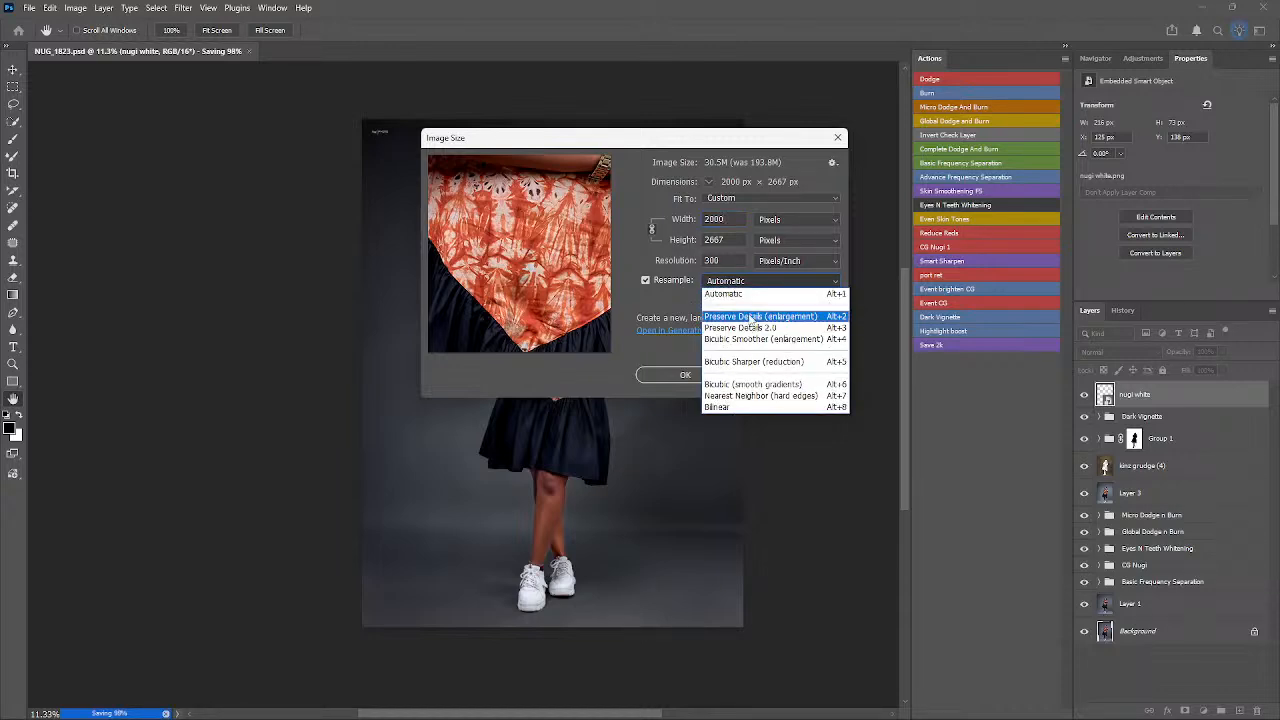
left_click(746, 317)
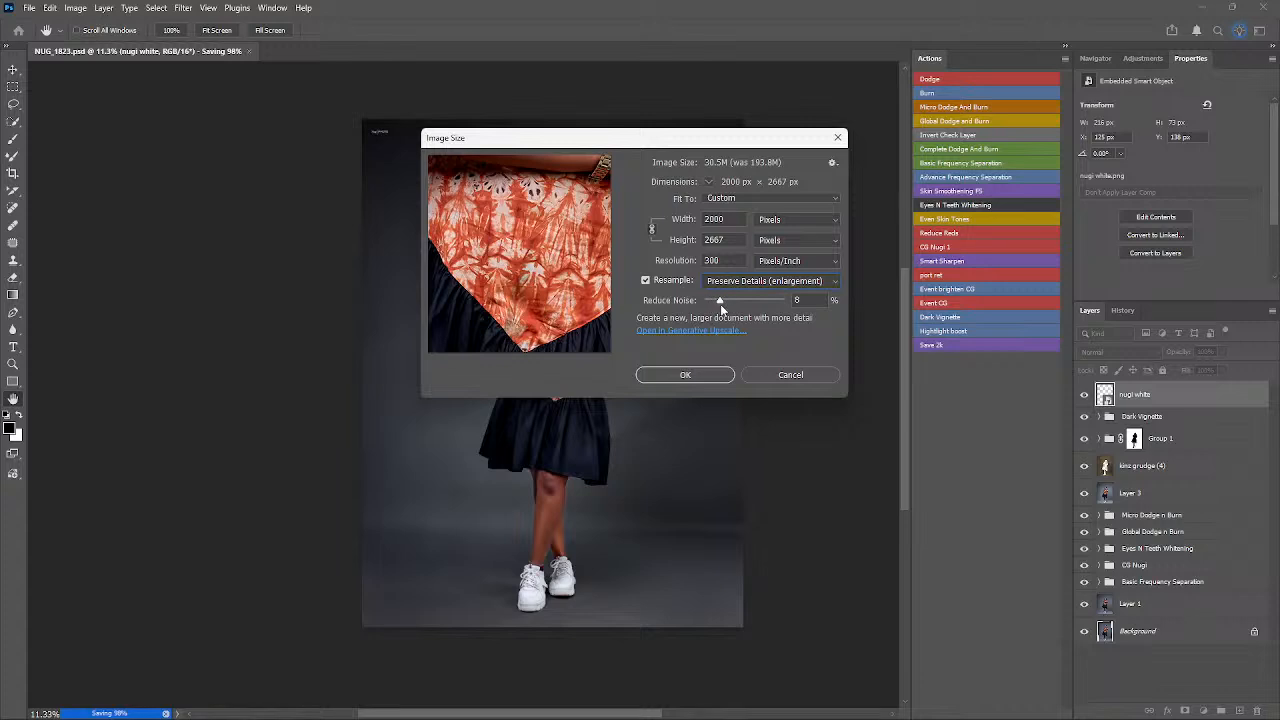
left_click_drag(720, 304, 725, 303)
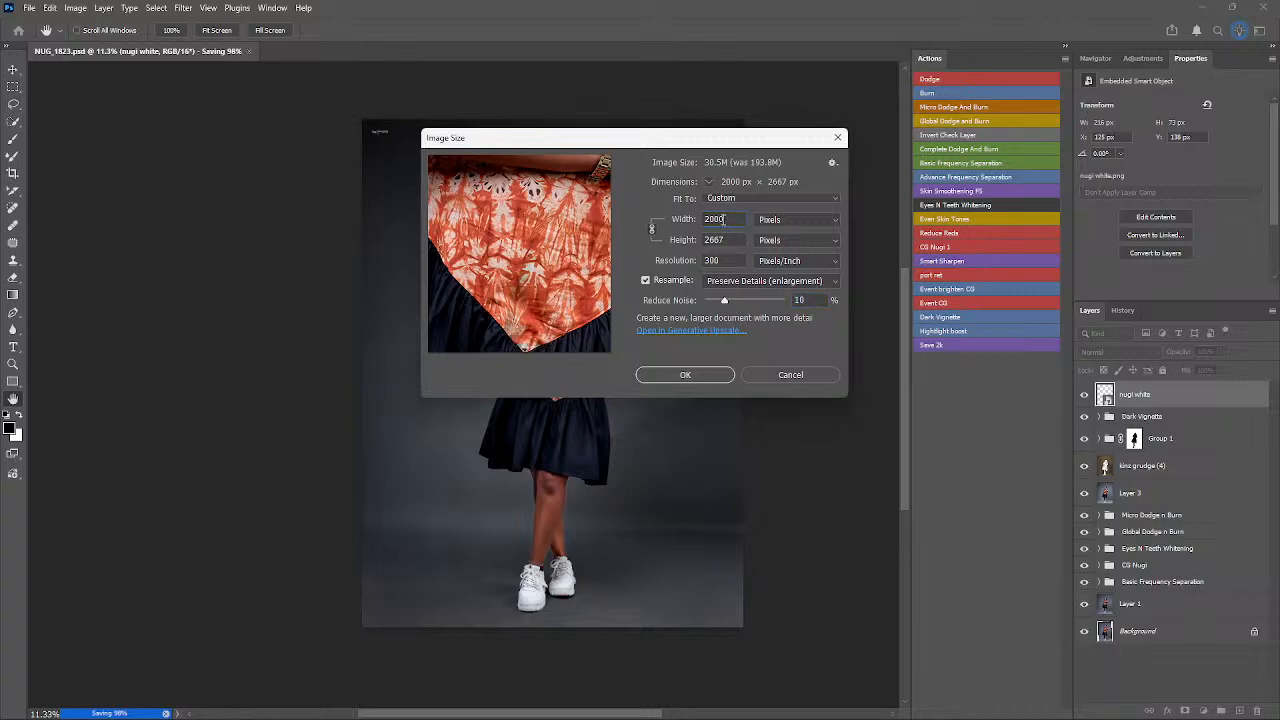
double_click(722, 222)
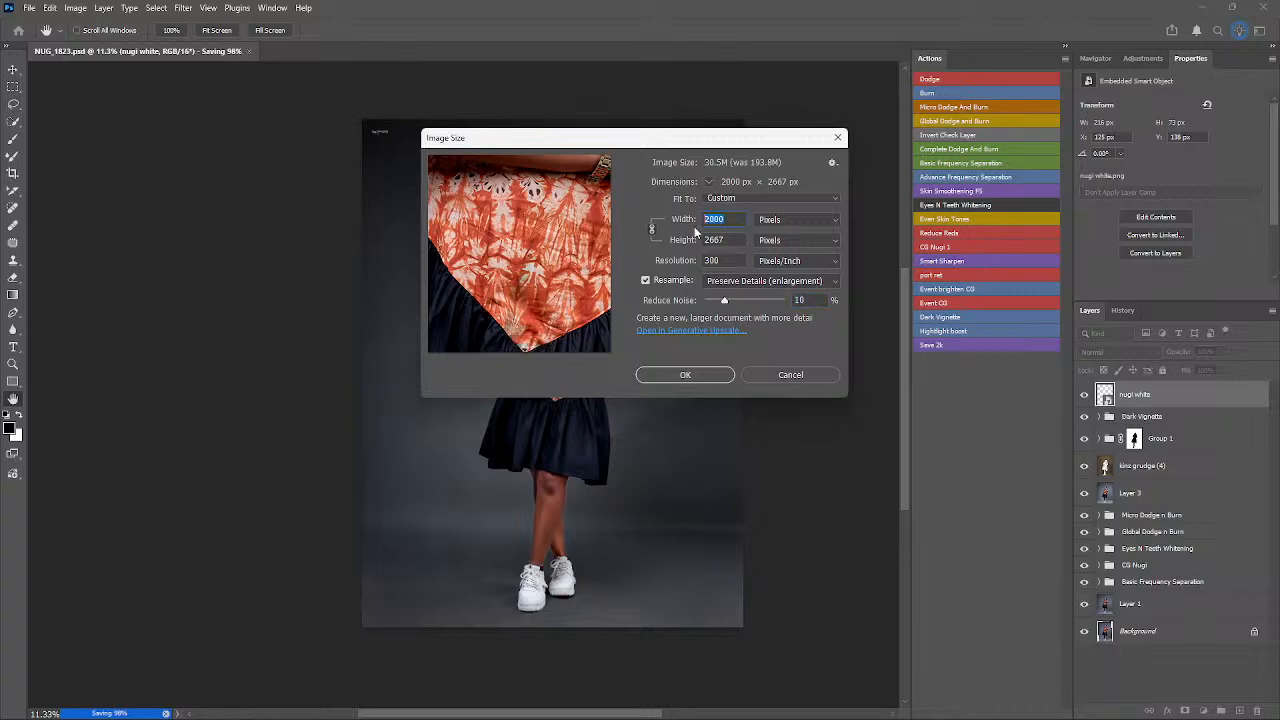
left_click(686, 375)
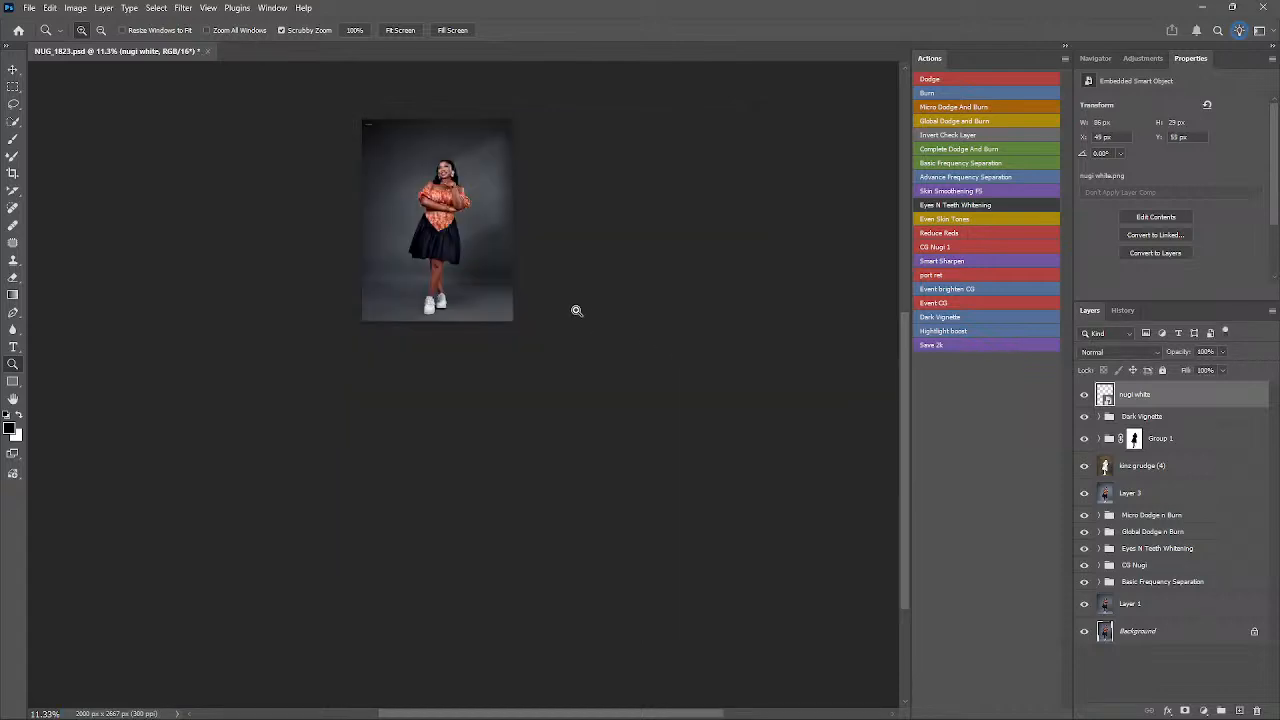
- Undo and redo the resize to compare the image at both sizes, and save the document at the reduced size
left_click_drag(485, 234, 580, 491)
key("ctrl+z")
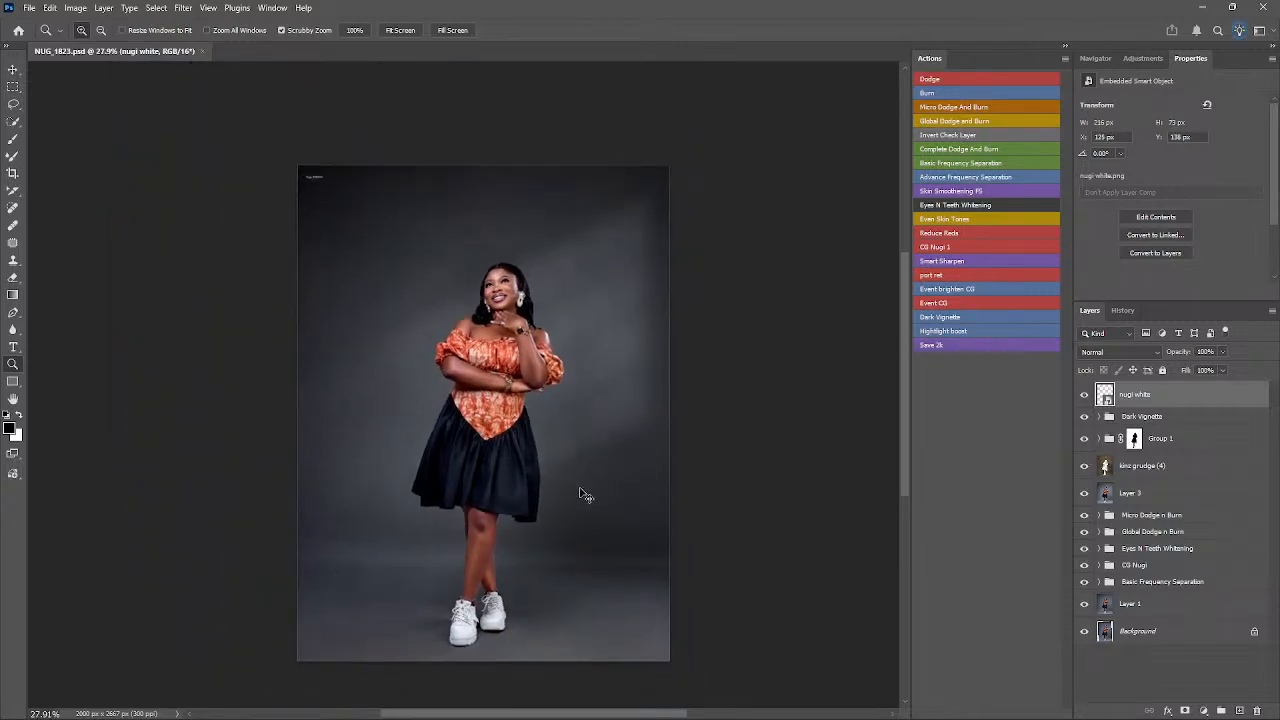
key("ctrl+shift+z")
key("ctrl+s")
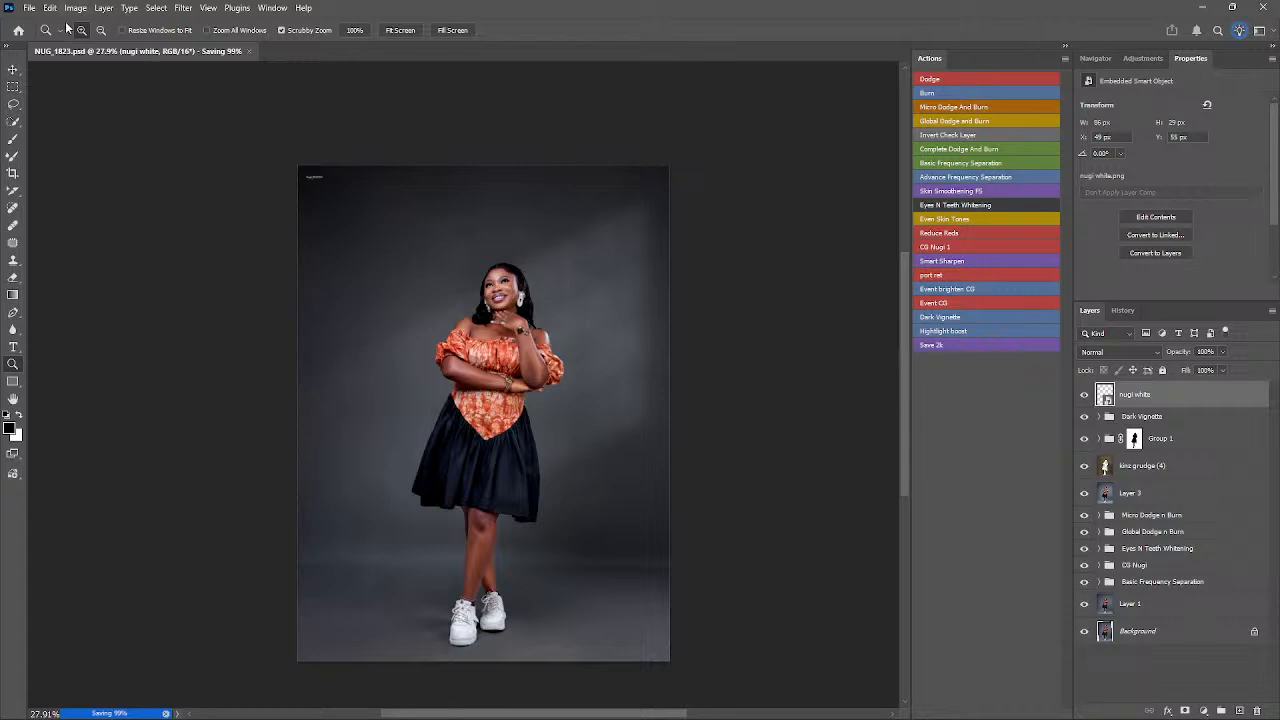
- Open the Save for Web export and review its format, metadata and resampling options, keeping JPEG and Copyright and Contact Info
left_click(27, 10)
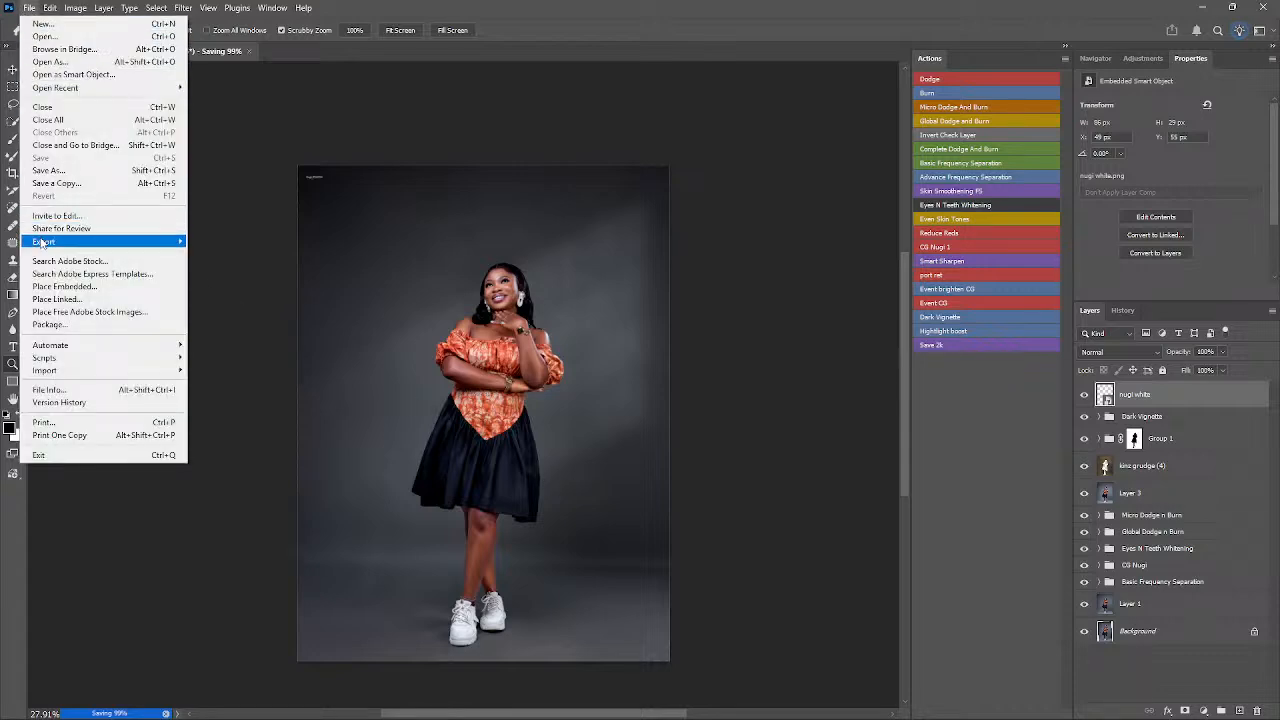
mouse_move(45, 242)
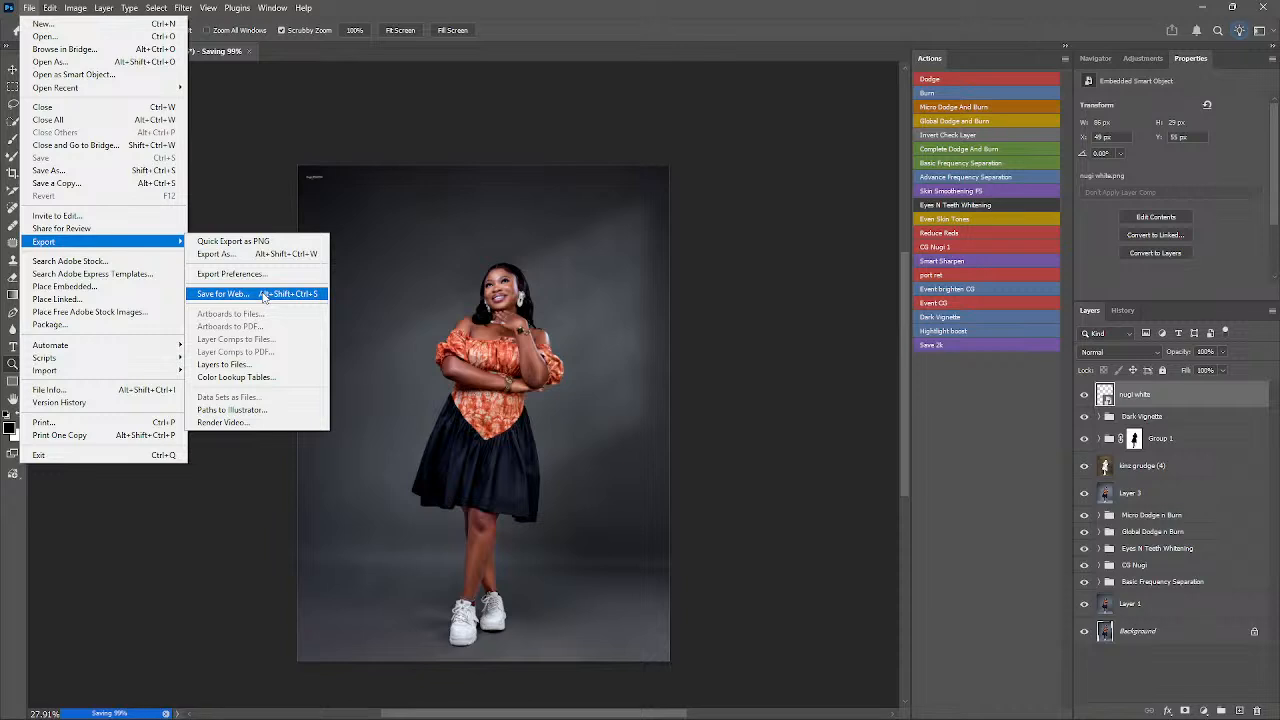
left_click(263, 294)
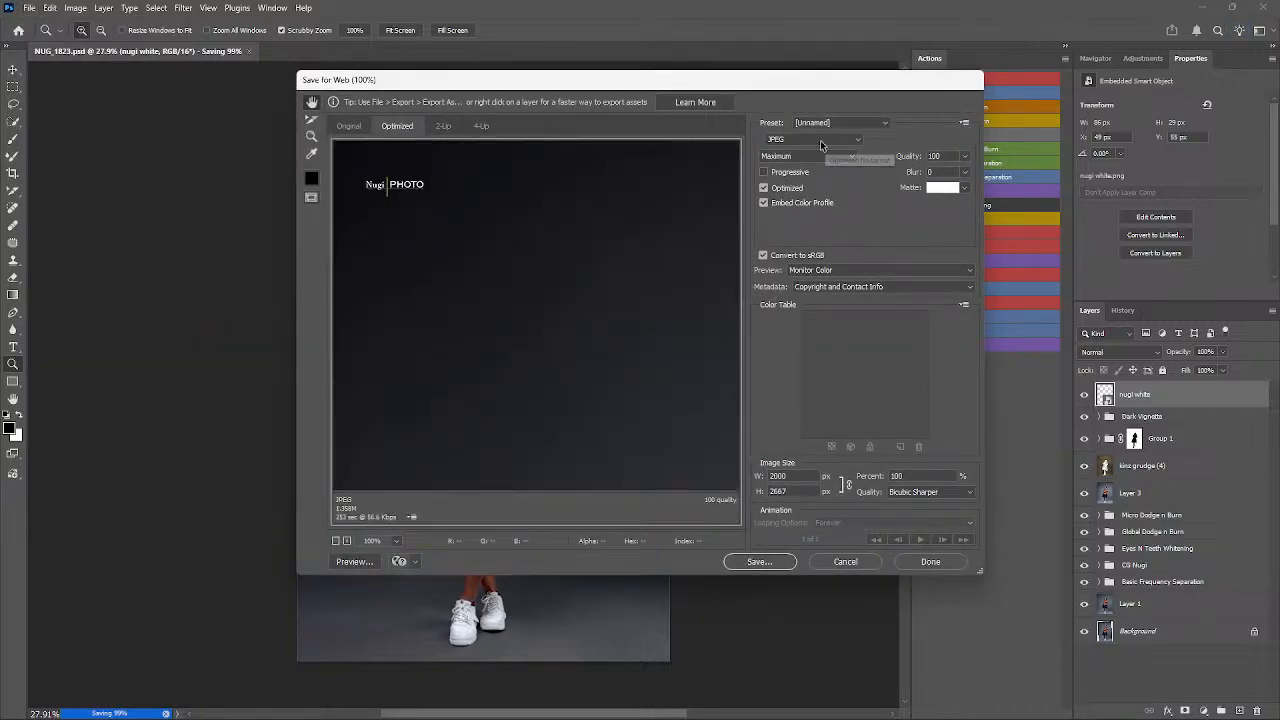
left_click(821, 146)
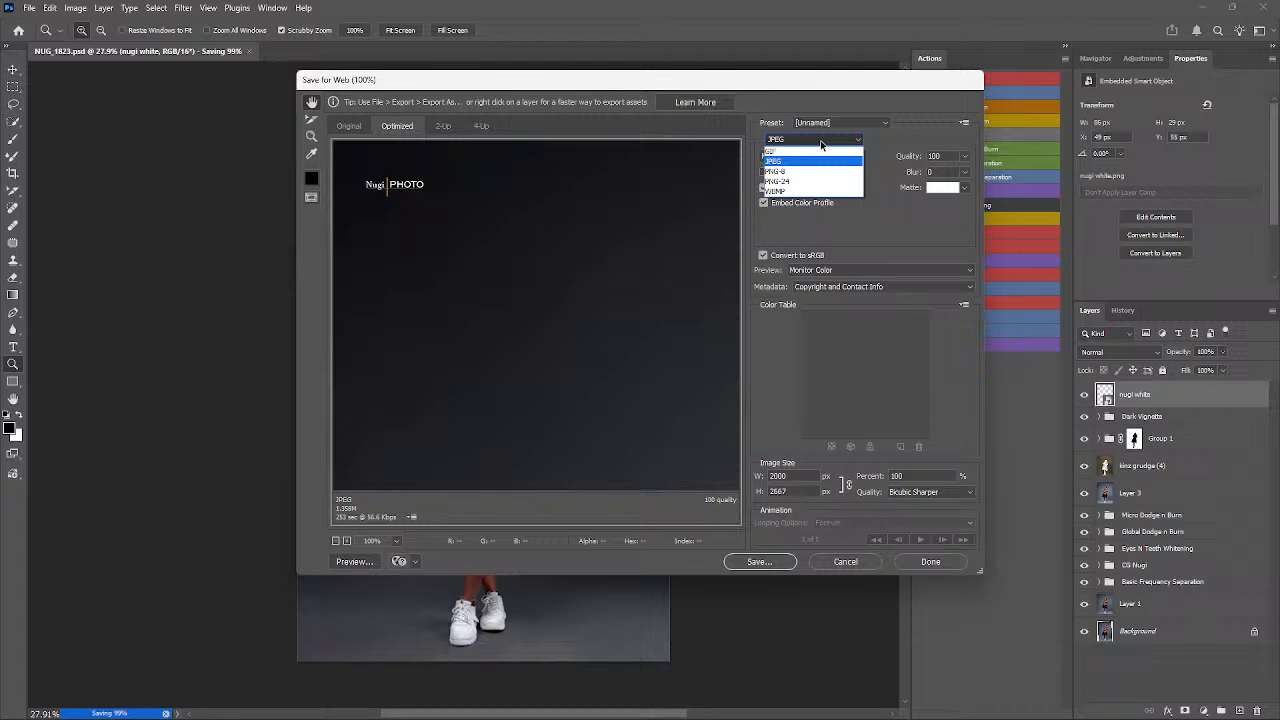
left_click(821, 146)
left_click(823, 139)
left_click(823, 140)
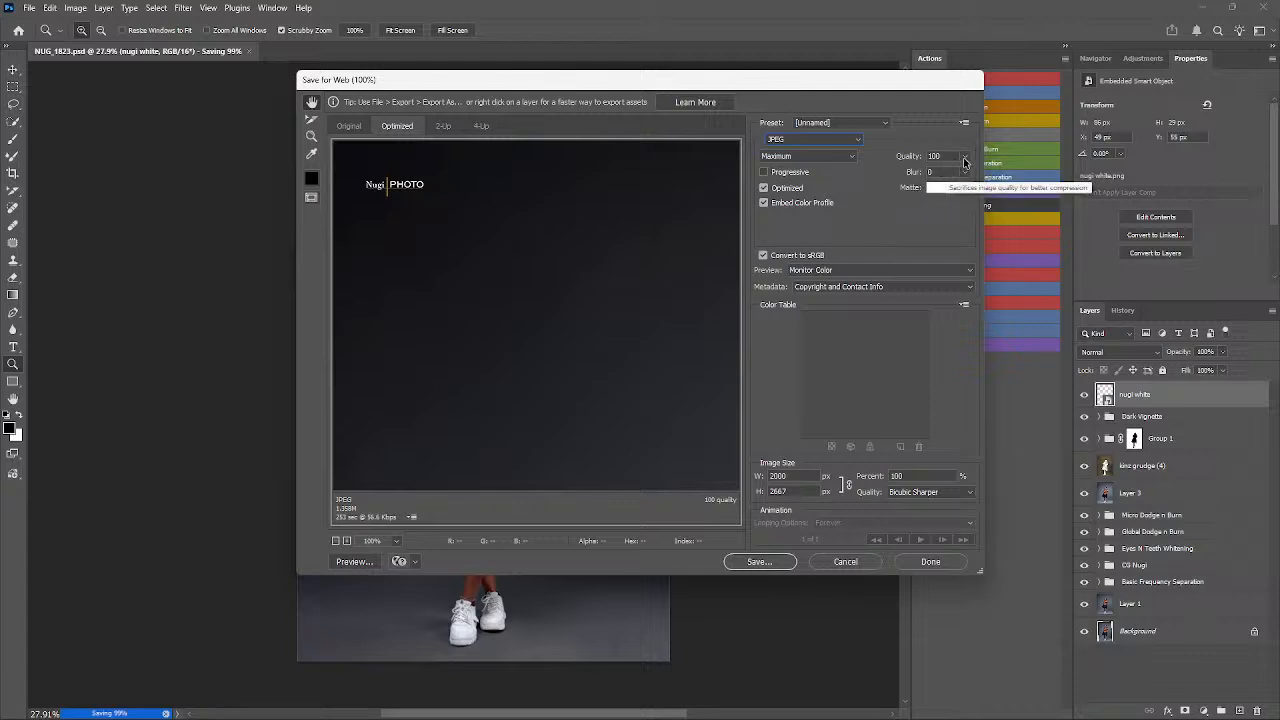
left_click(868, 291)
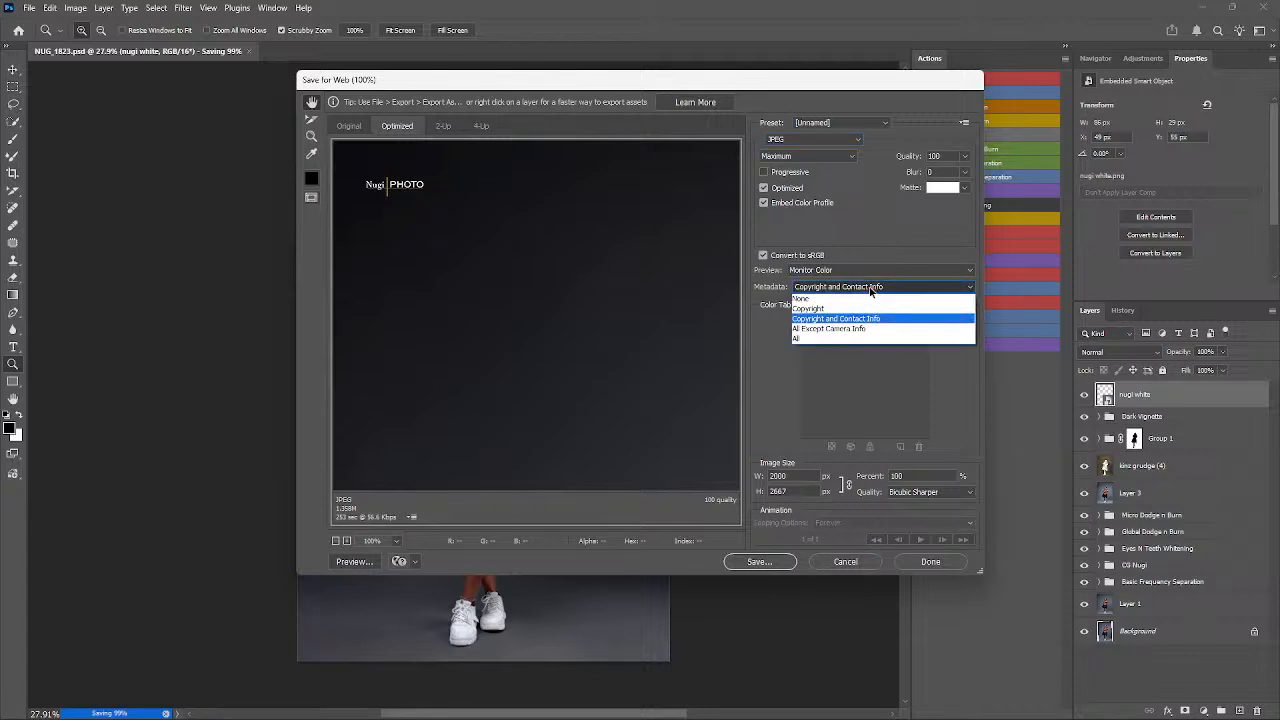
left_click(872, 290)
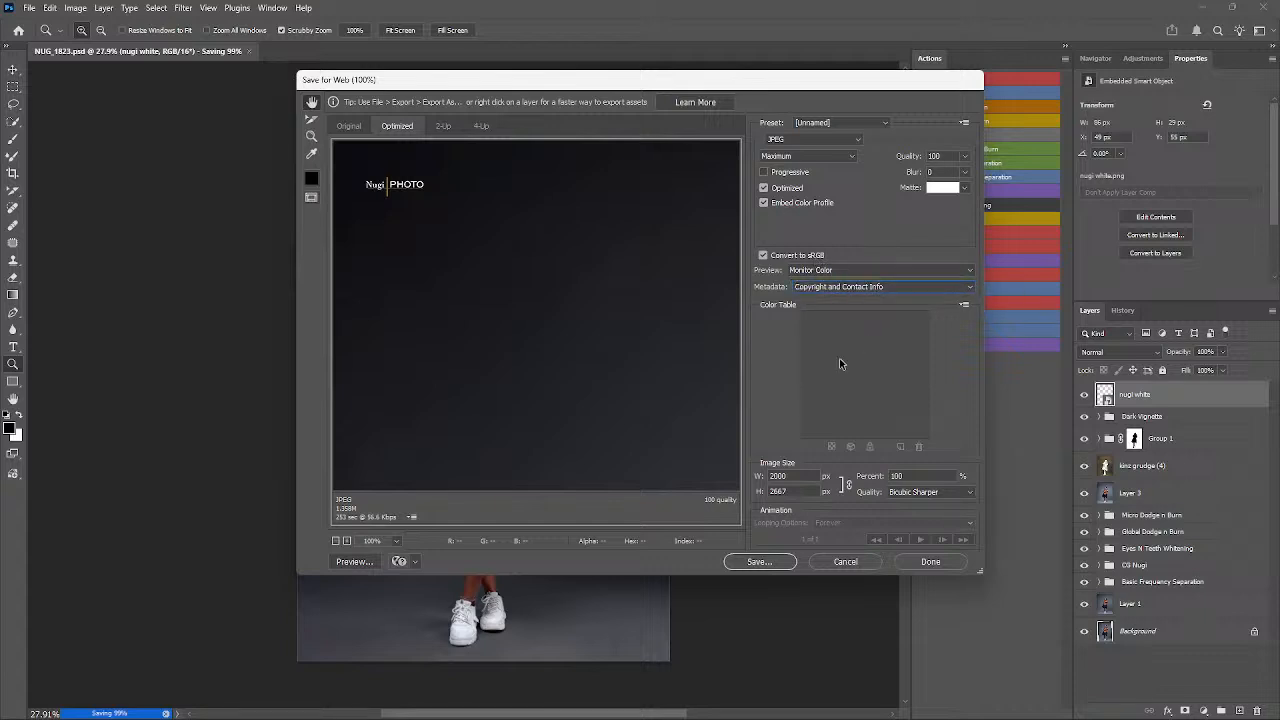
left_click(925, 495)
- Save the optimized JPEG as NUG_1823 in the Exports folder, enlarging the save dialog to look through the existing exports
left_click(767, 563)
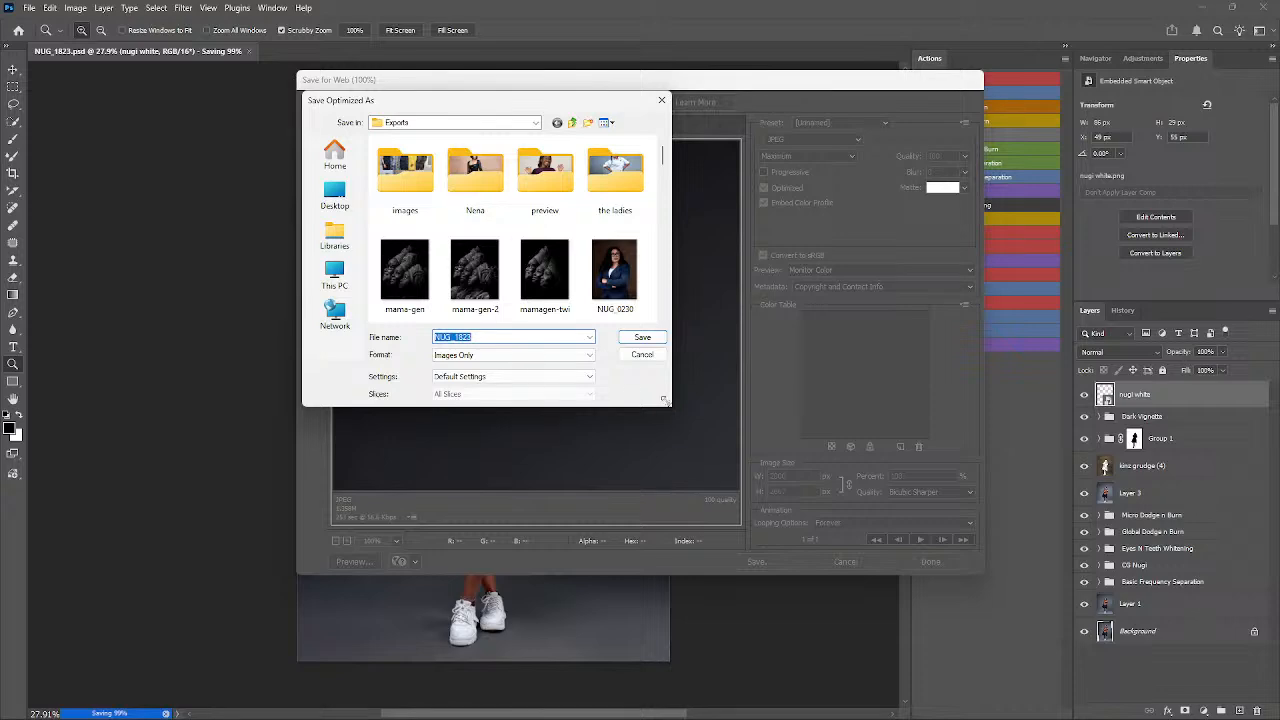
left_click_drag(670, 405, 1044, 632)
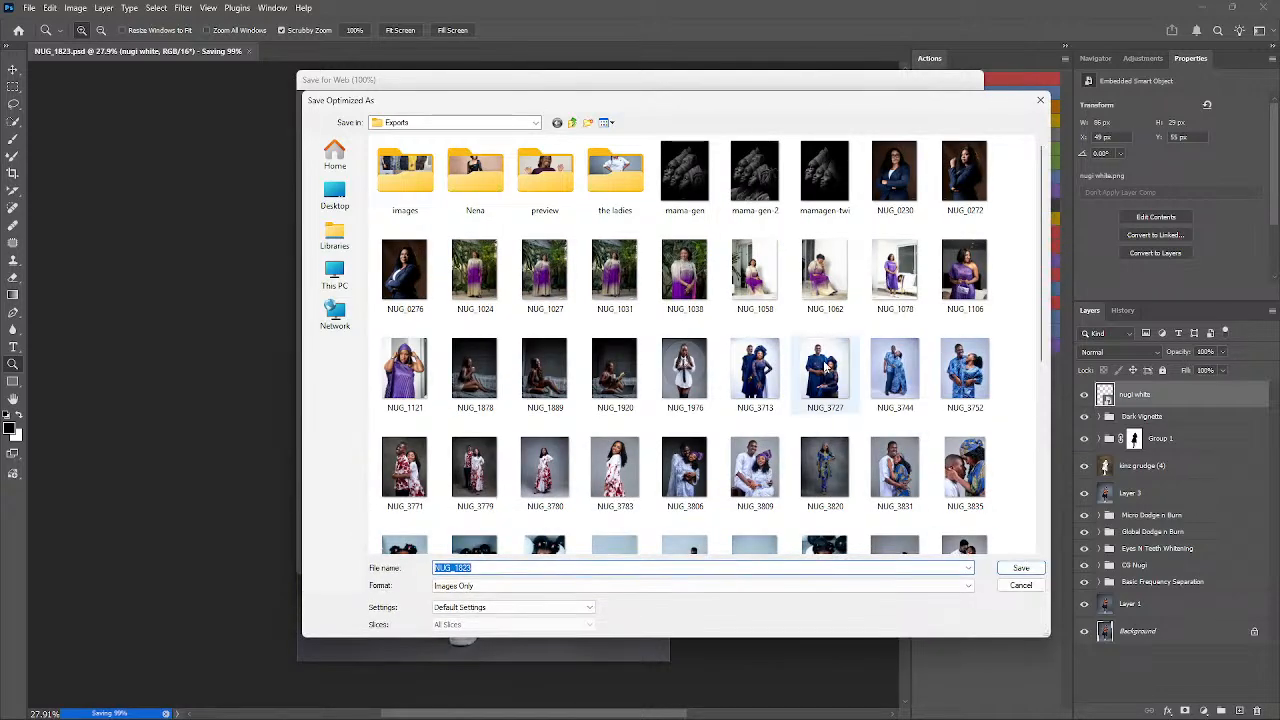
scroll(828, 365, "down", 5)
scroll(828, 365, "up", 5)
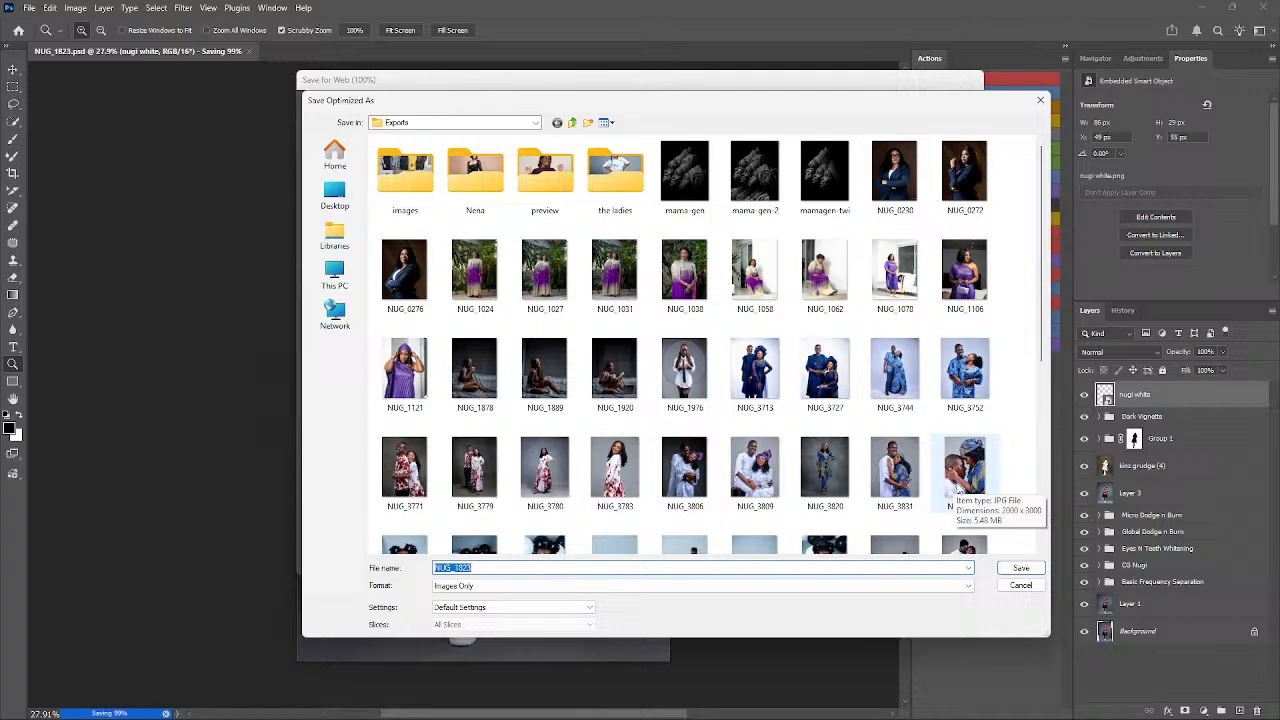
left_click(1019, 569)
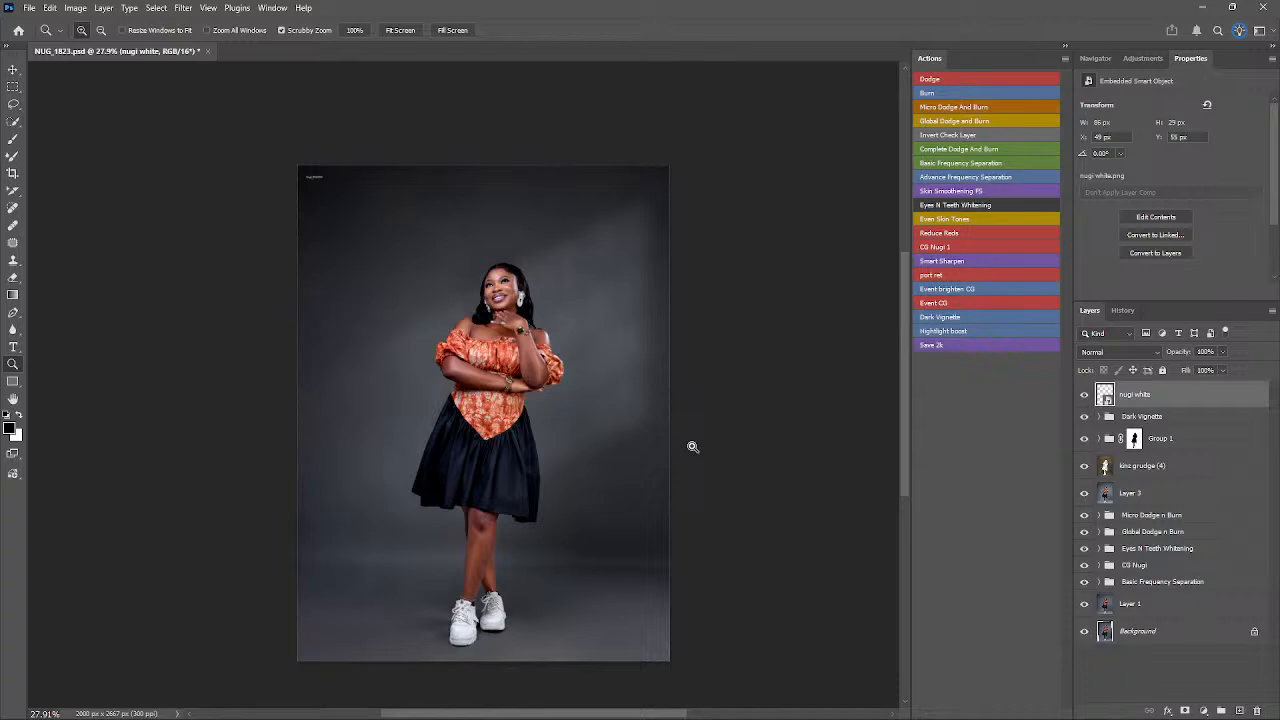
- Save NUG_1823.psd without making a separate copy and close the document
key("ctrl+s")
key("ctrl+shift+s")
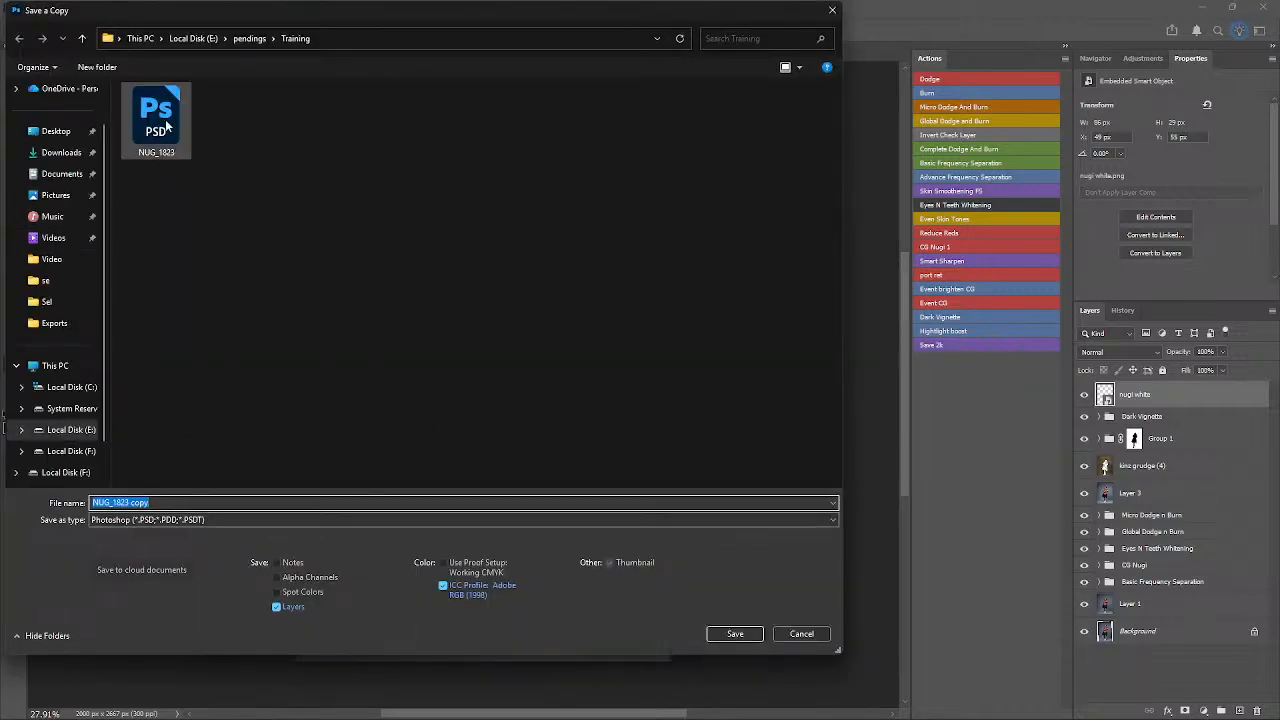
left_click(799, 634)
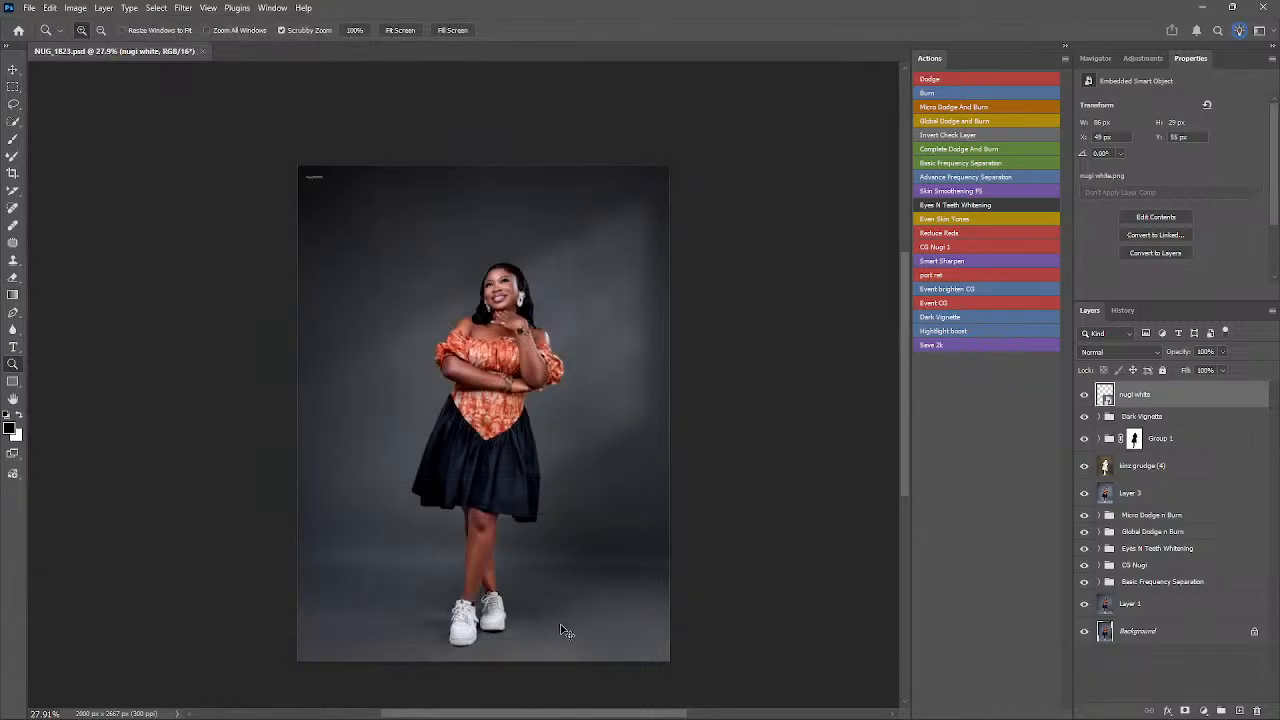
key("ctrl+w")
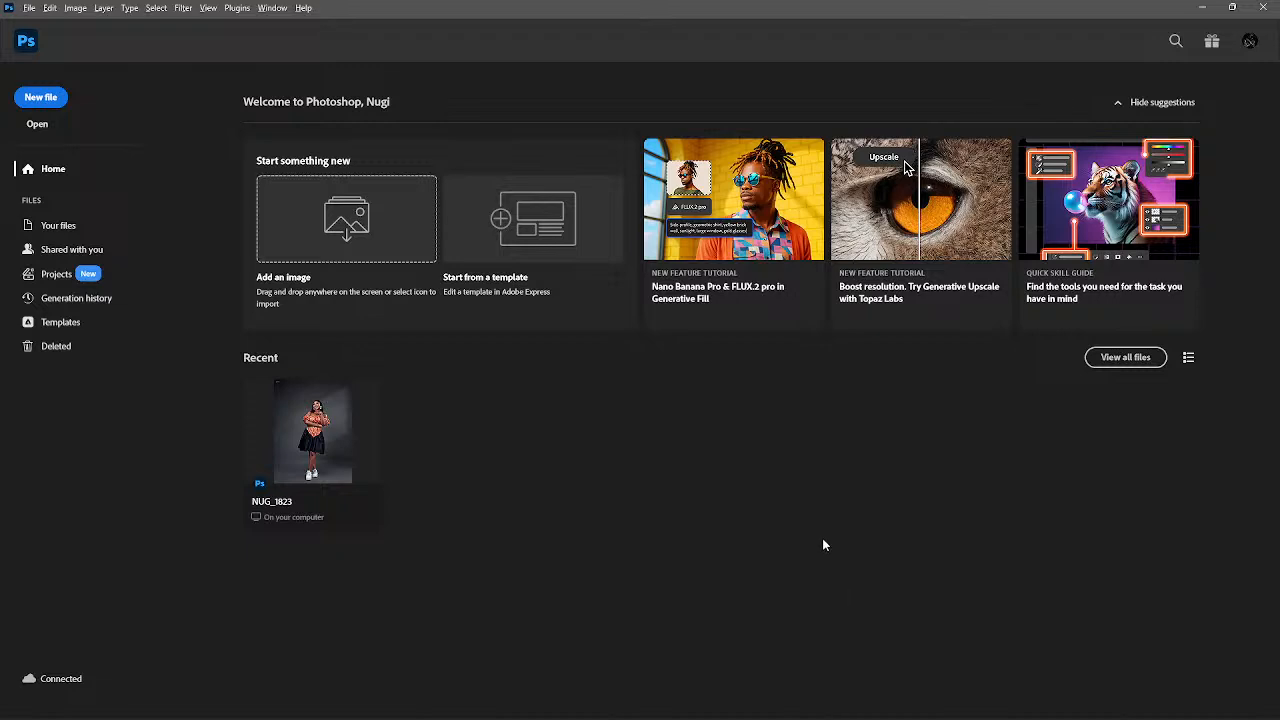
- Switch to File Explorer and open the exported NUG_1823 image from the Exports folder in a maximized viewer
key("alt+Tab")
left_click(523, 405)
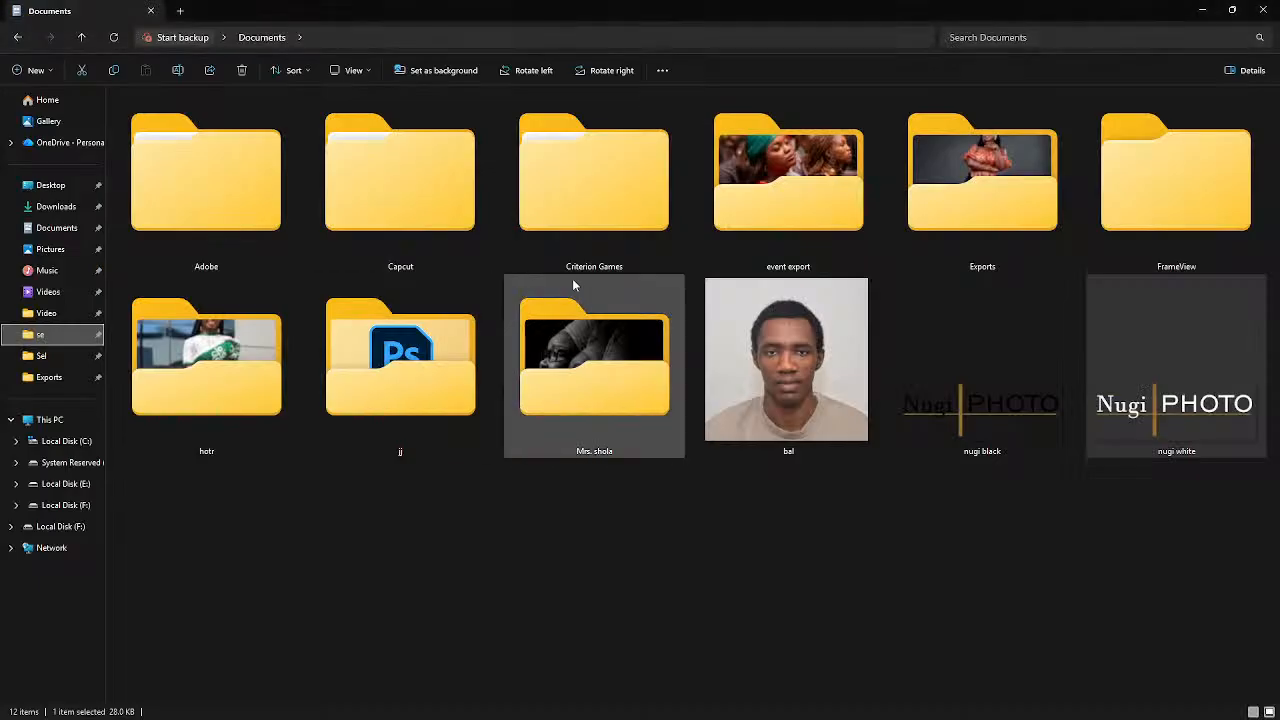
double_click(970, 212)
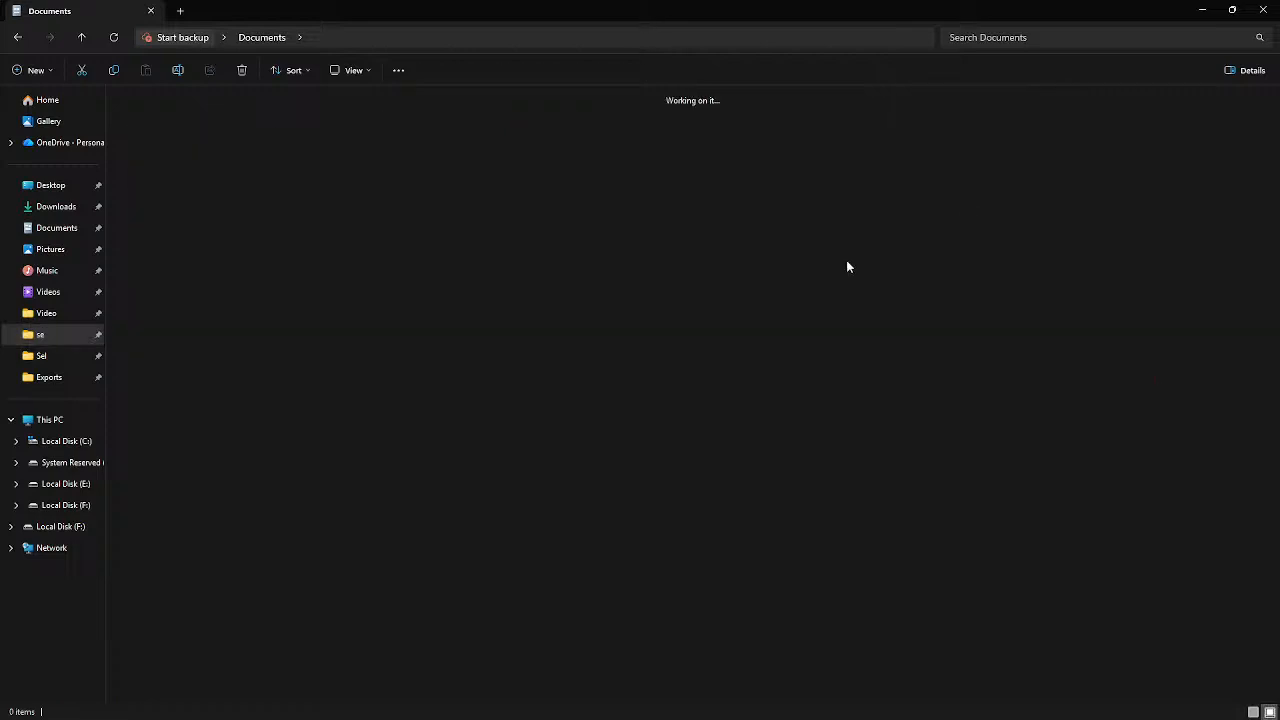
left_click(354, 70)
left_click(360, 100)
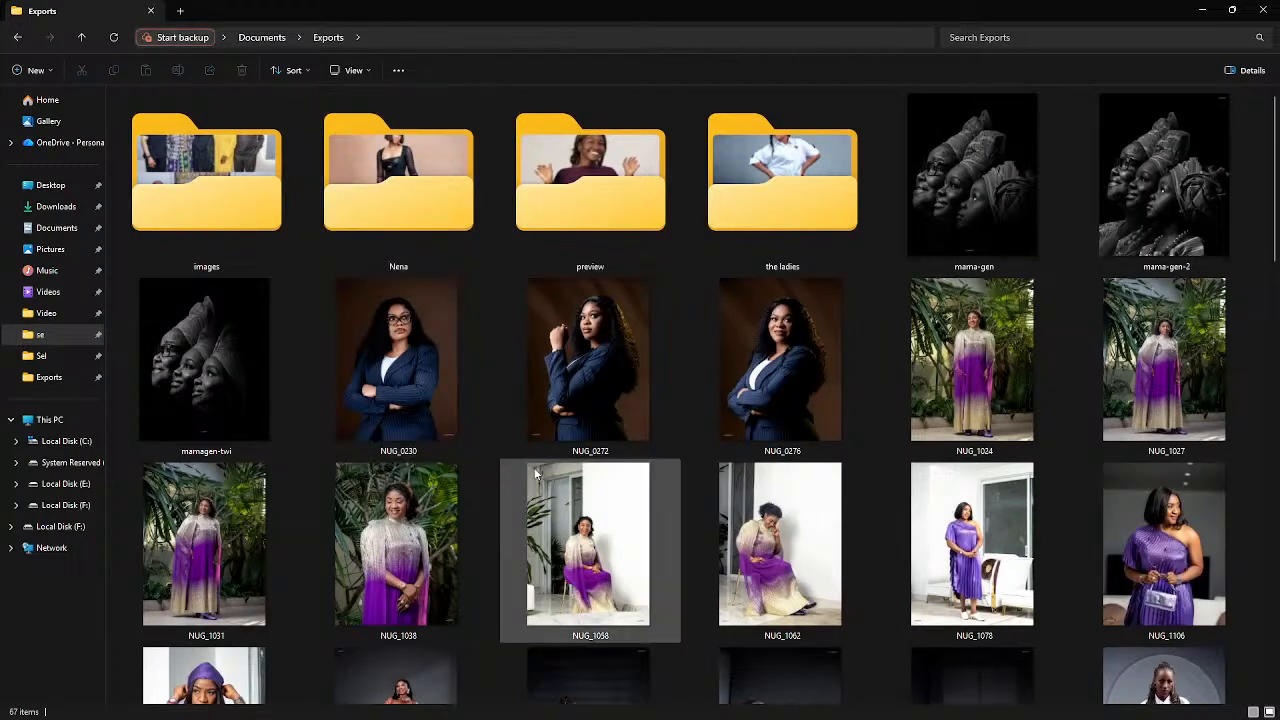
scroll(533, 460, "down", 3)
left_click(420, 425)
double_click(420, 425)
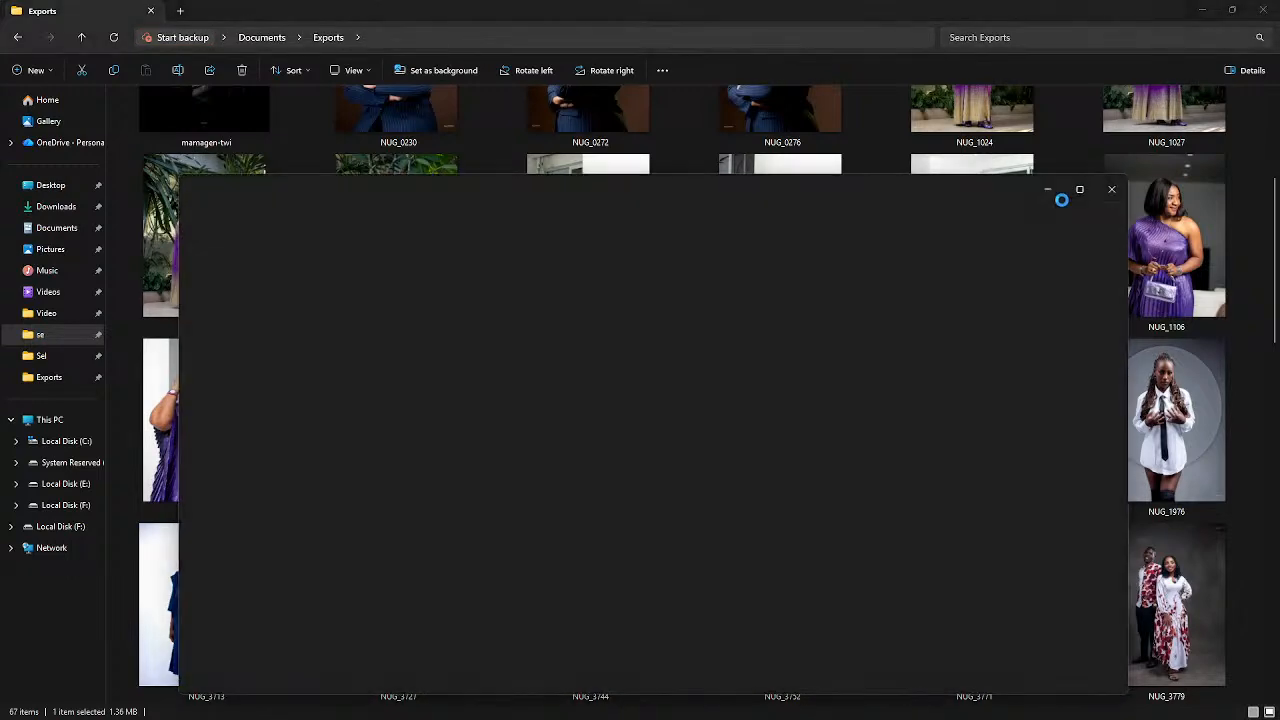
left_click(1080, 190)
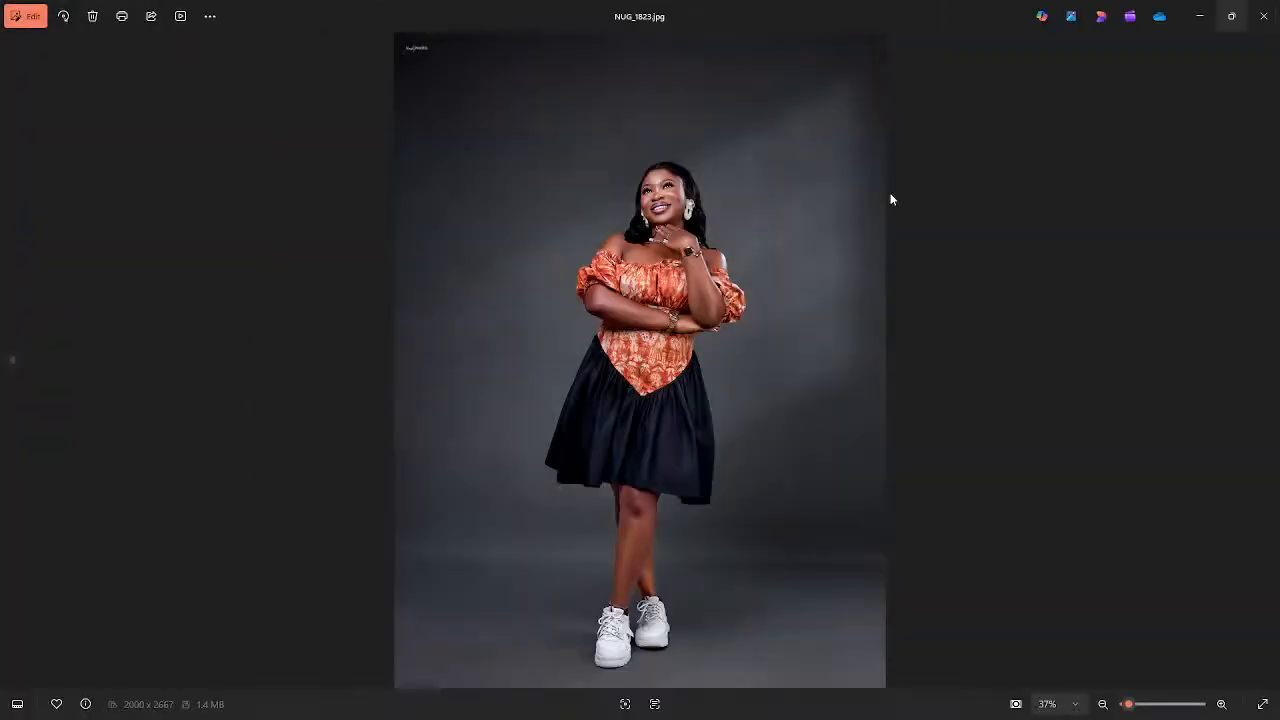
- Dock the exported NUG_1823.jpg to half of the screen beside the tt session window
double_click(820, 23)
left_click_drag(787, 22, 14, 217)
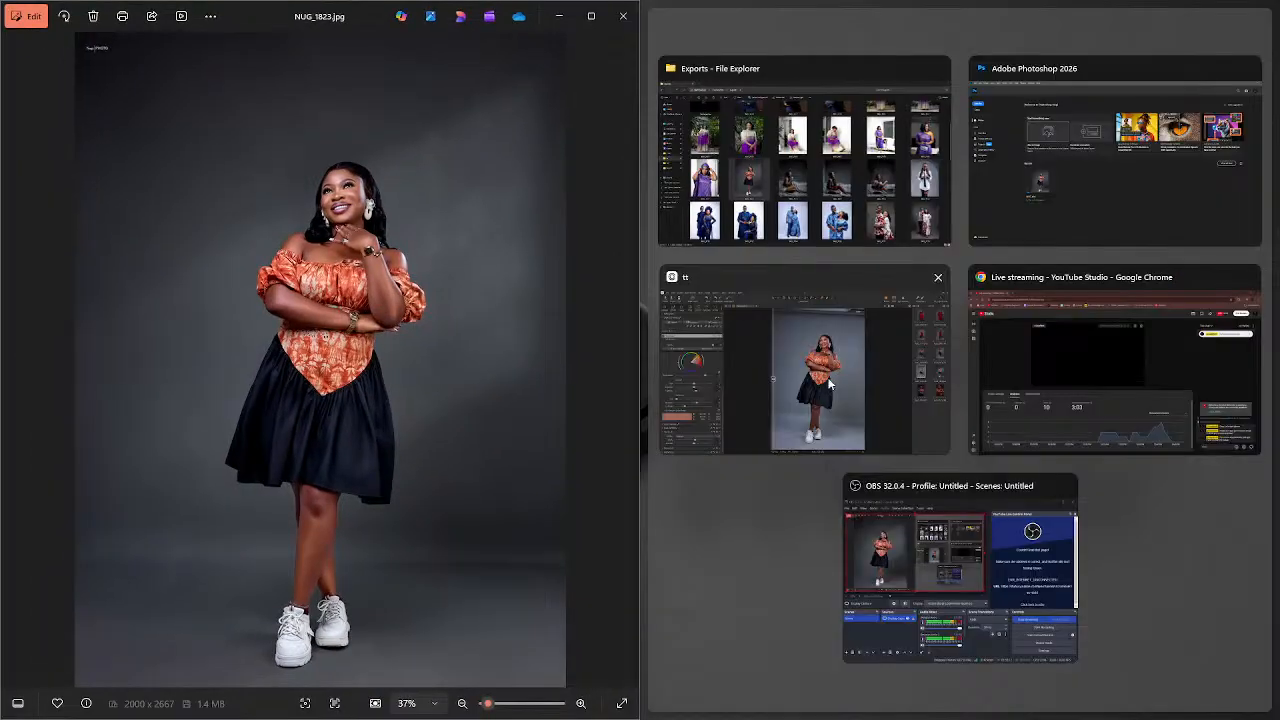
left_click(830, 376)
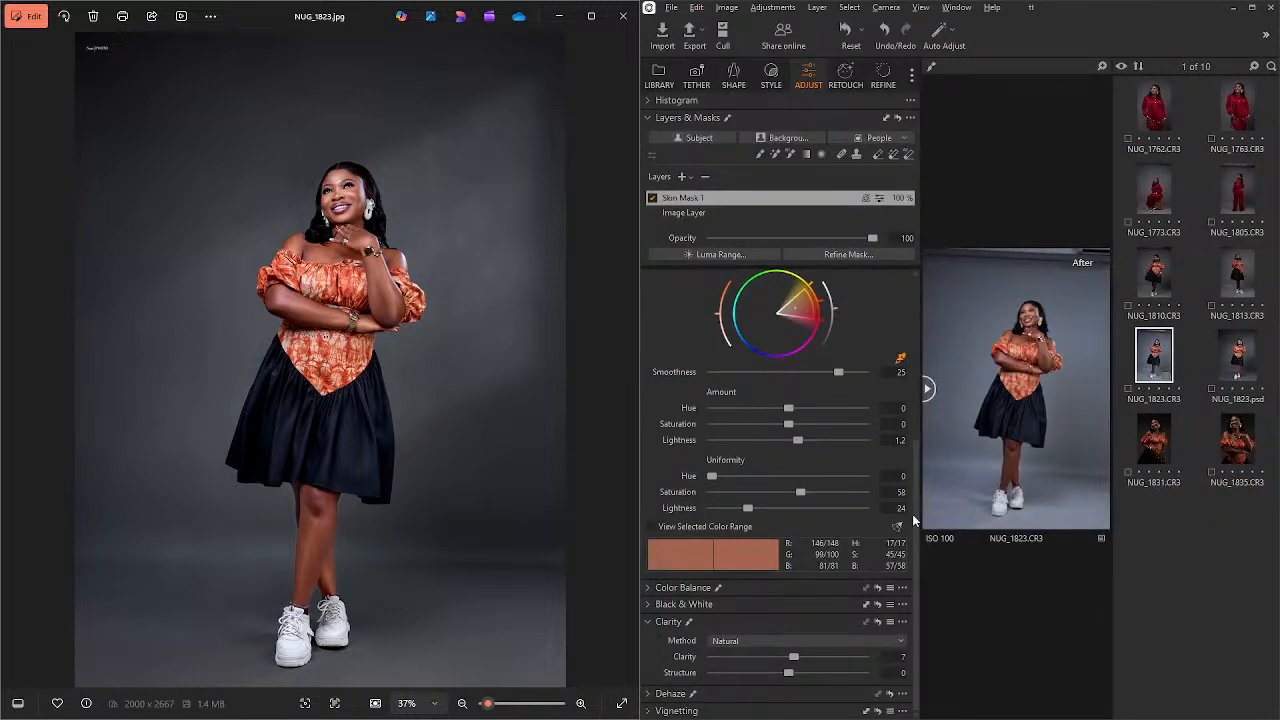
- Return to File Explorer and browse Local Disk (E:) to the Training folder inside pendings
key("alt+Tab")
left_click(495, 380)
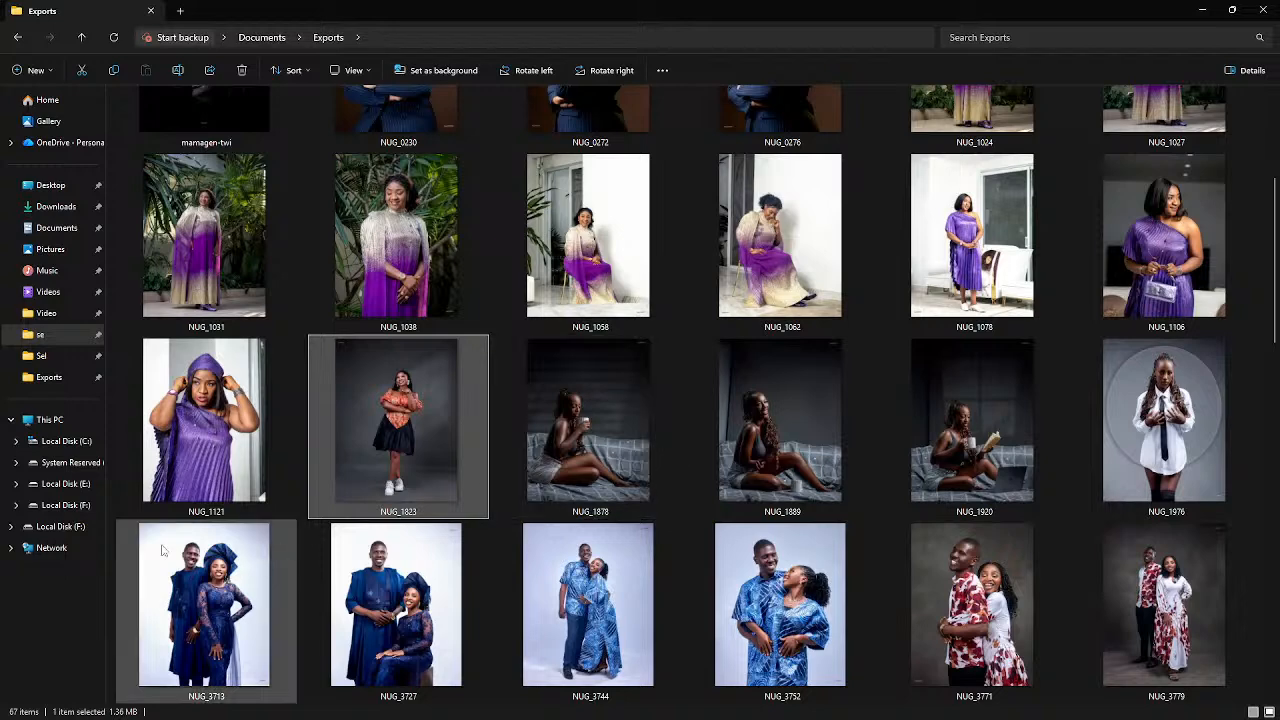
left_click(66, 485)
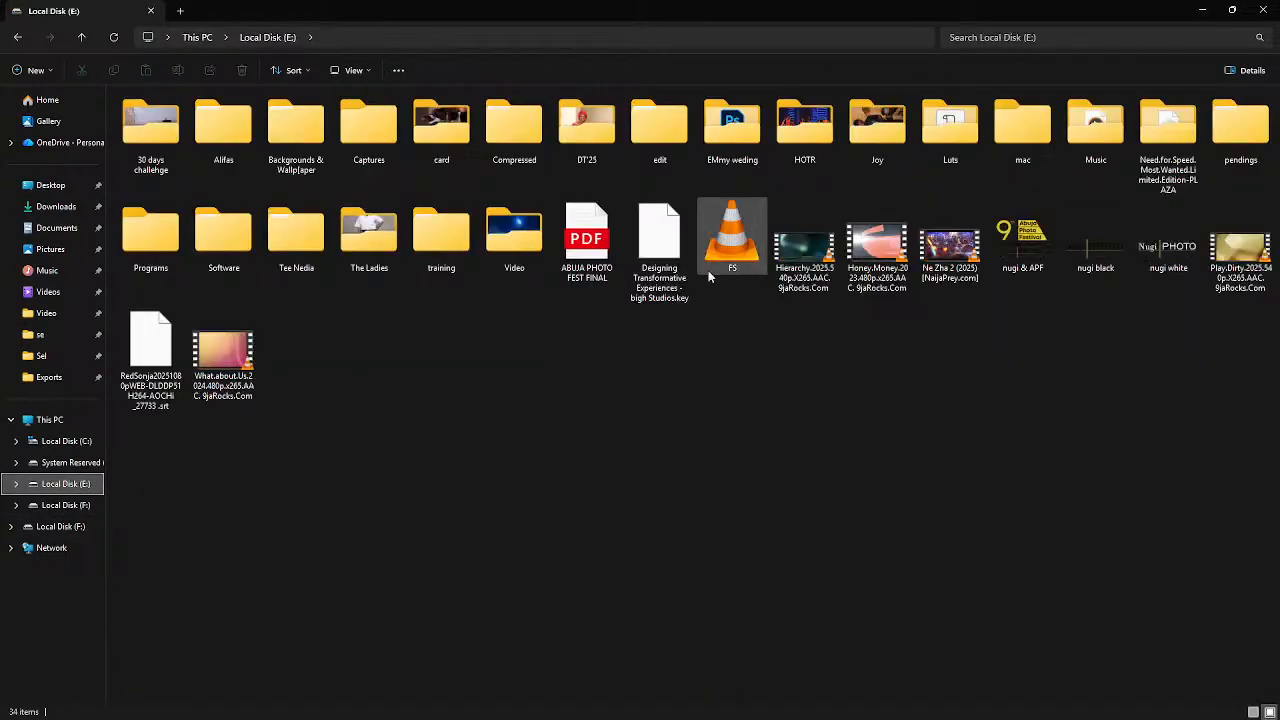
left_click(430, 240)
double_click(430, 240)
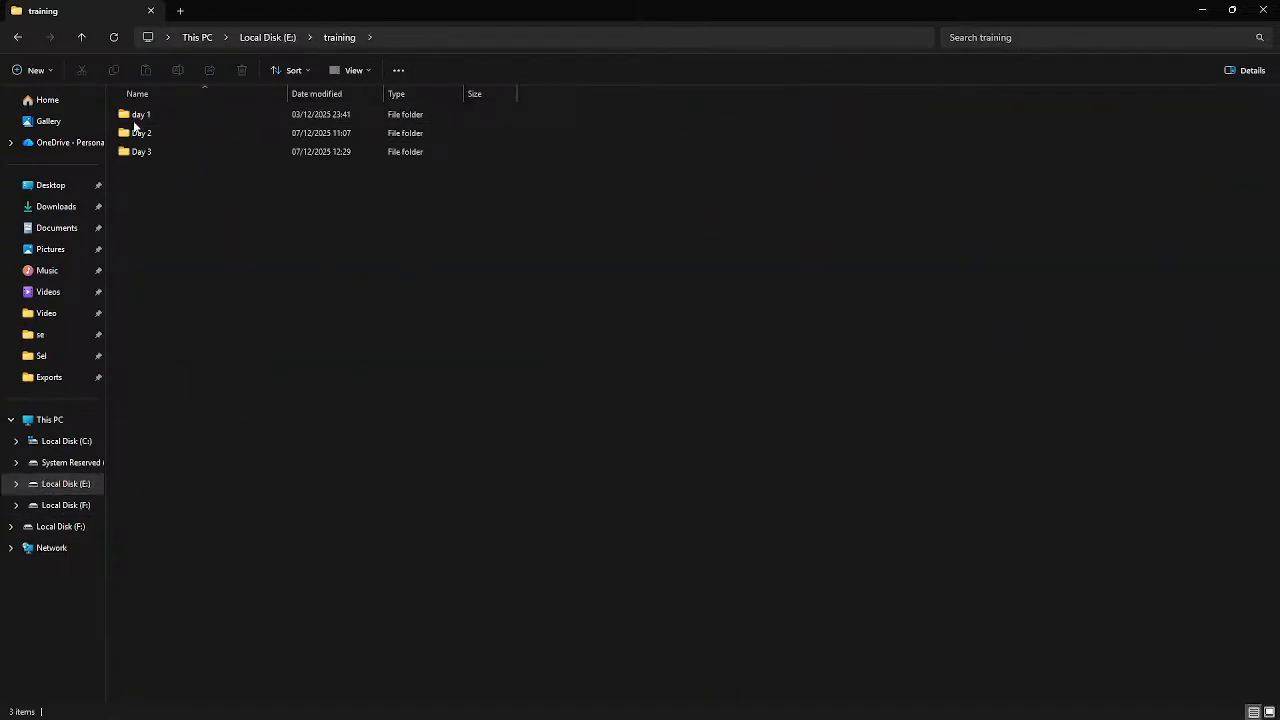
left_click(268, 37)
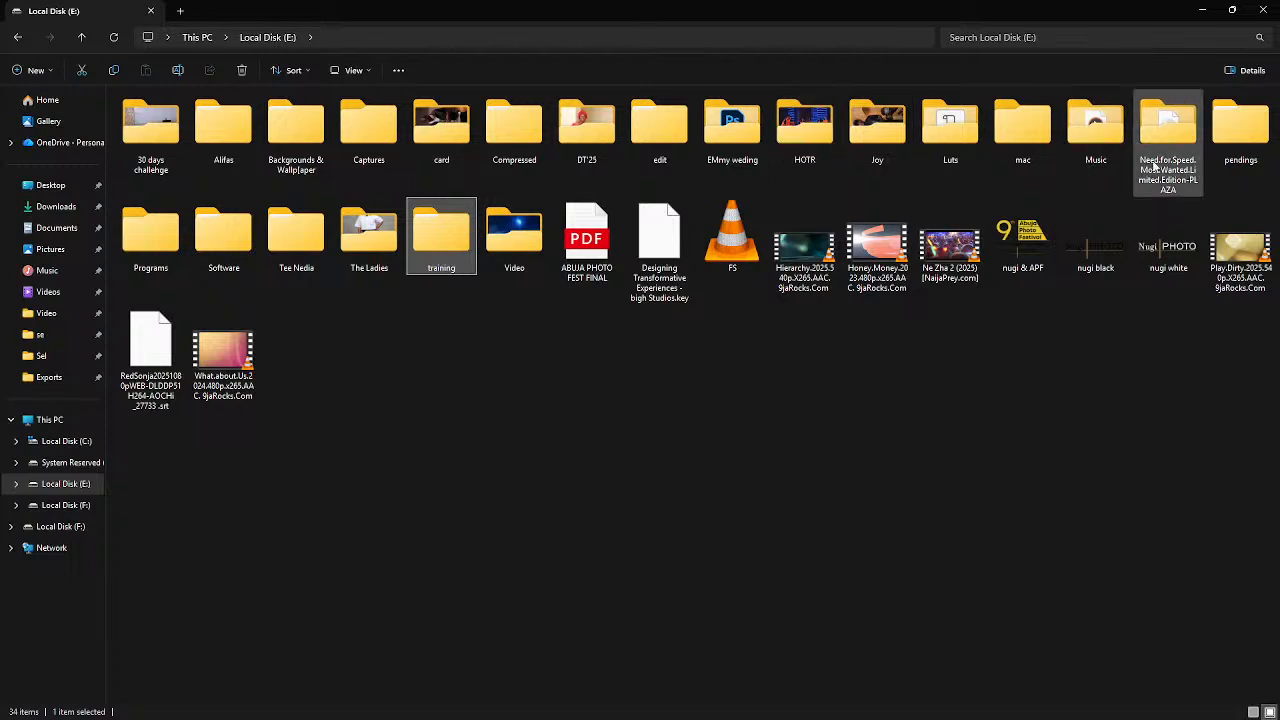
double_click(1240, 130)
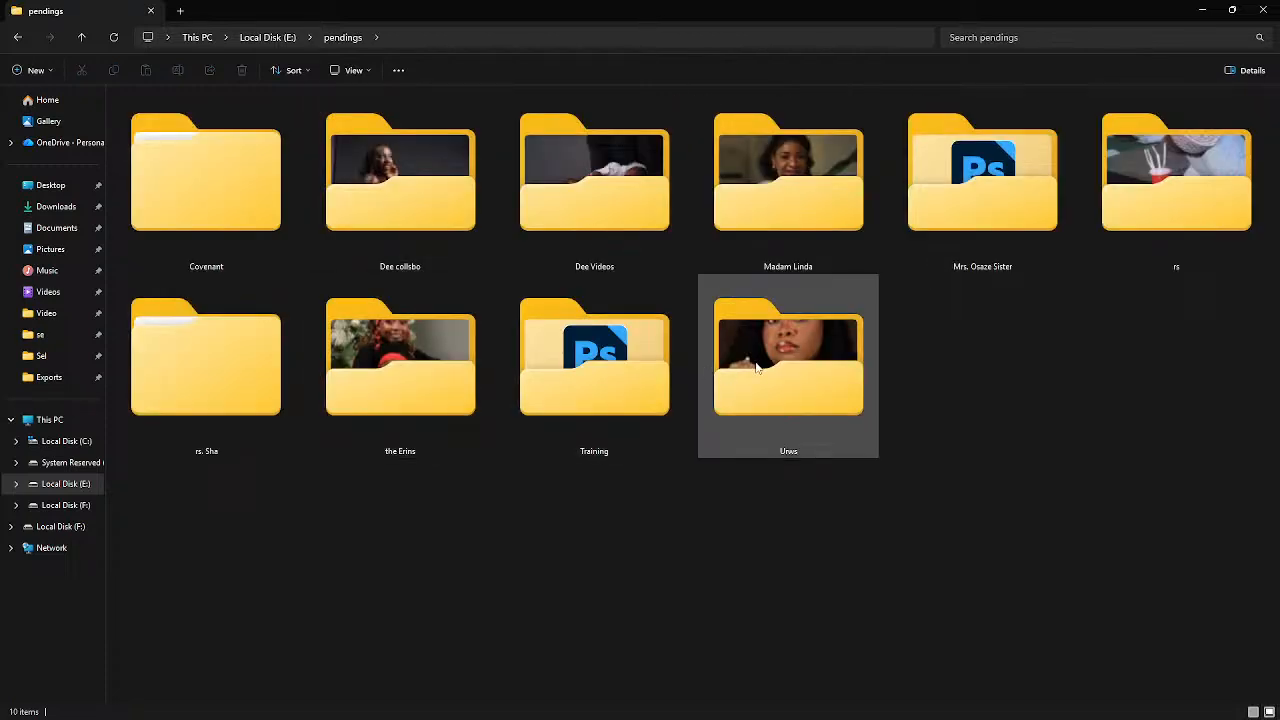
left_click(567, 357)
double_click(567, 357)
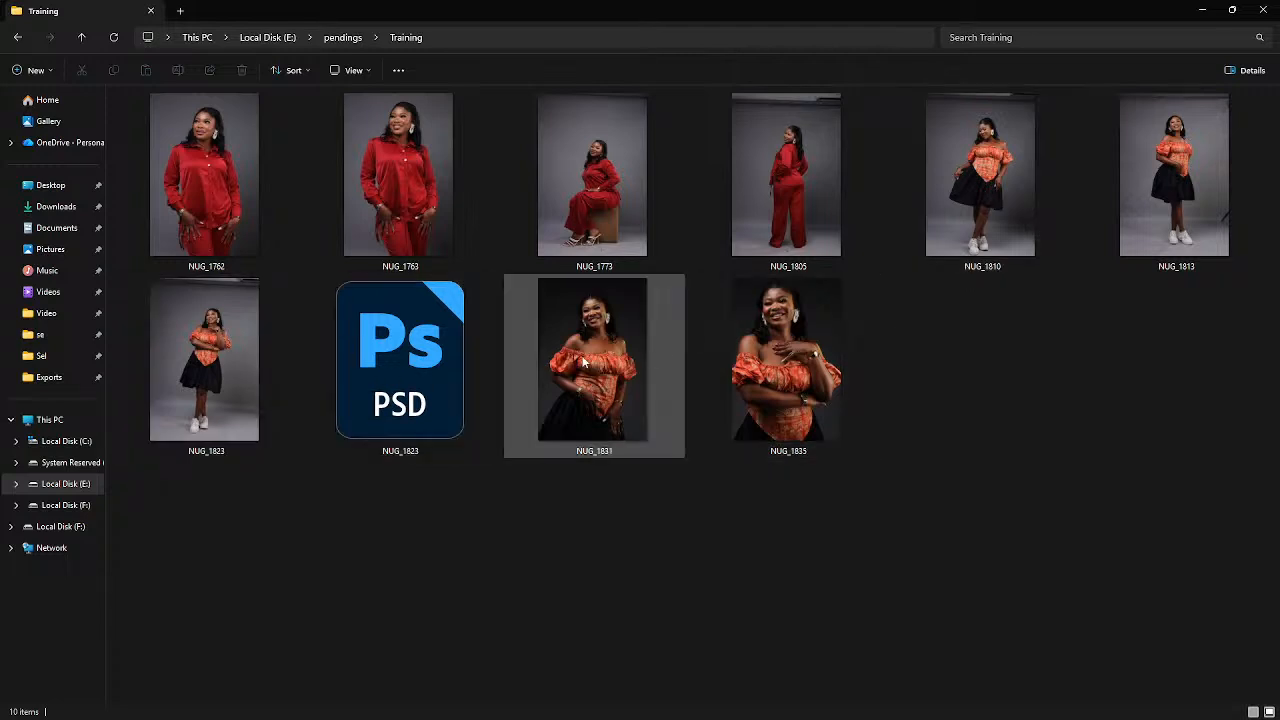
- Open the raw NUG_1823.CR3 and dock it beside the exported NUG_1823.jpg for a before-and-after comparison
left_click(398, 364)
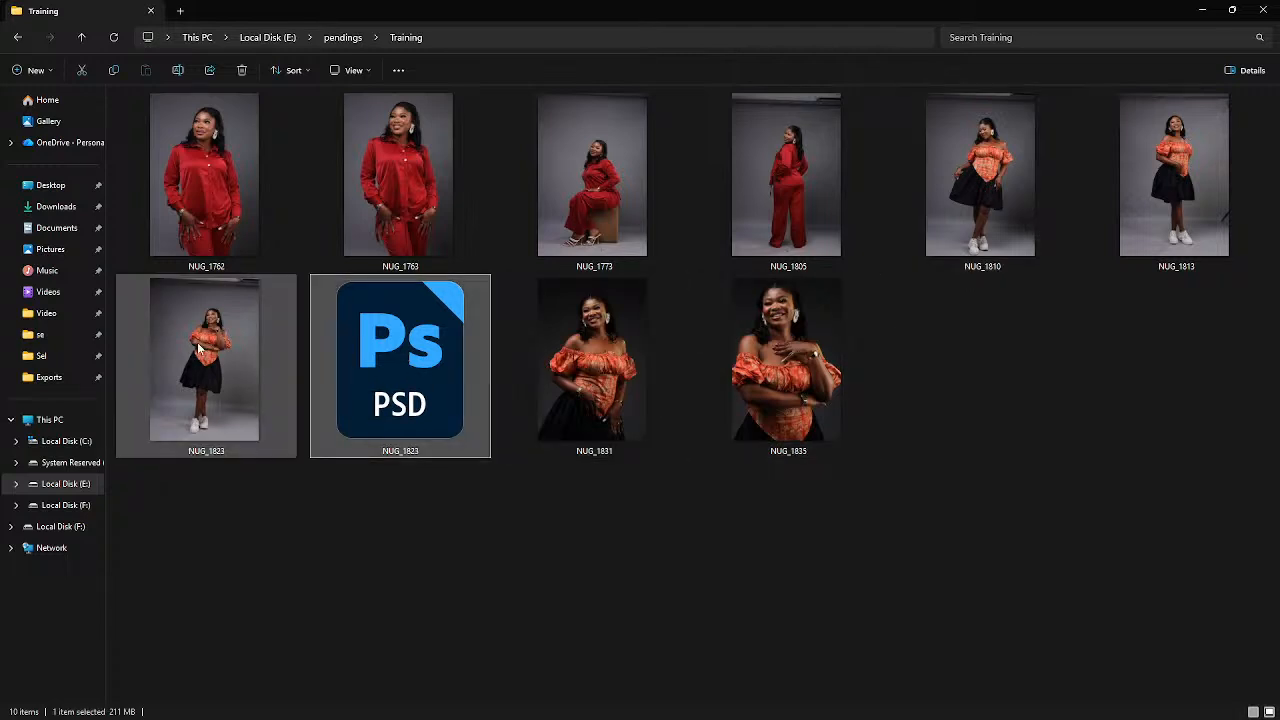
left_click(199, 346)
double_click(199, 346)
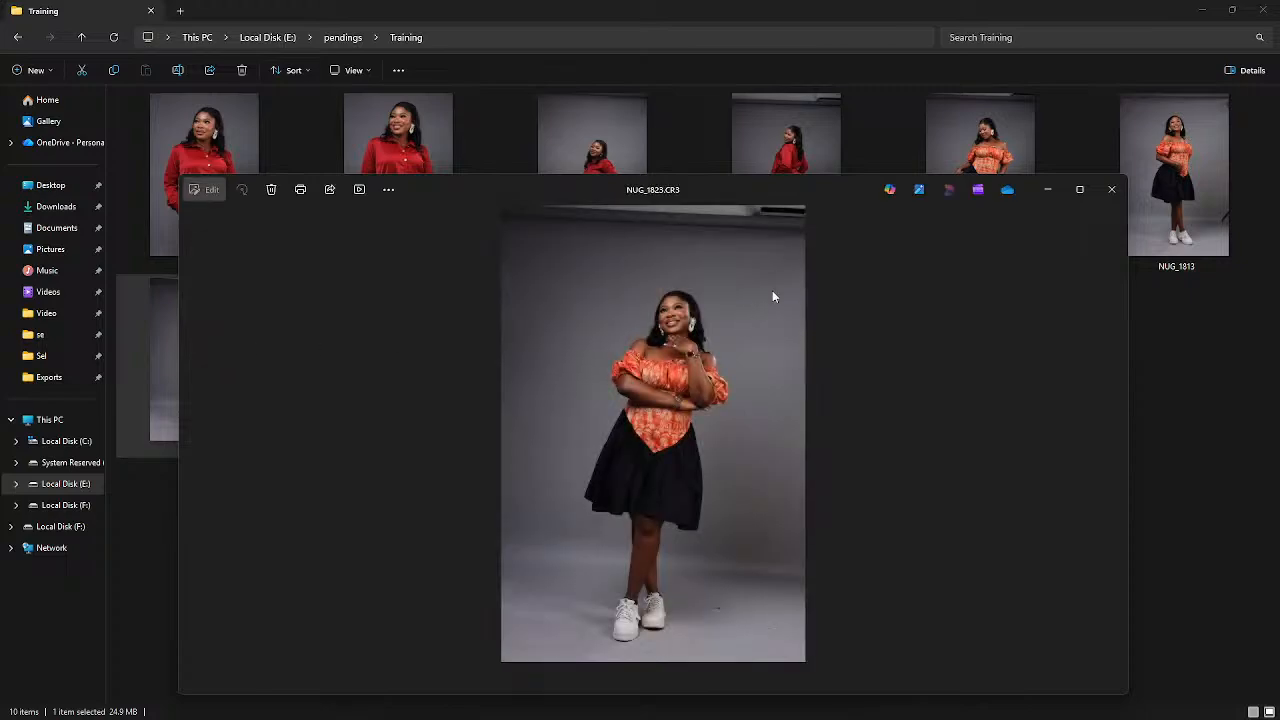
left_click_drag(790, 188, 1278, 205)
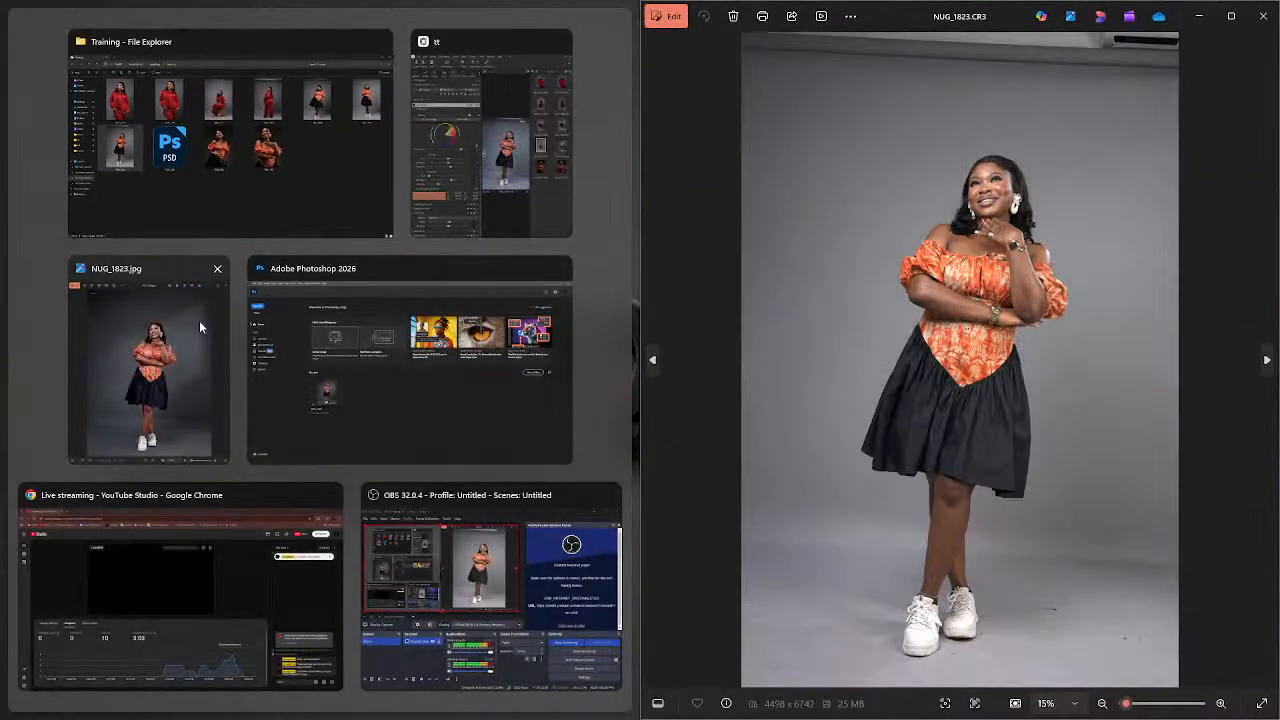
left_click(199, 324)
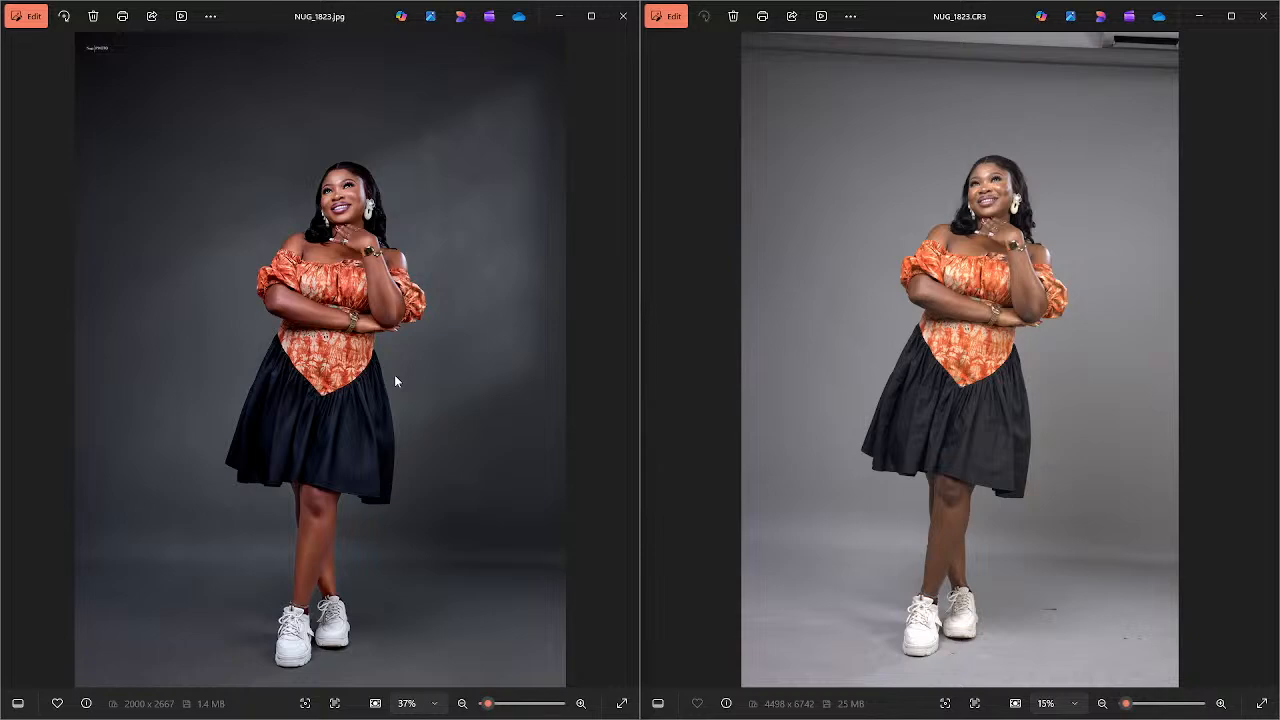
key("alt+Tab")
key("ctrl+shift+s")
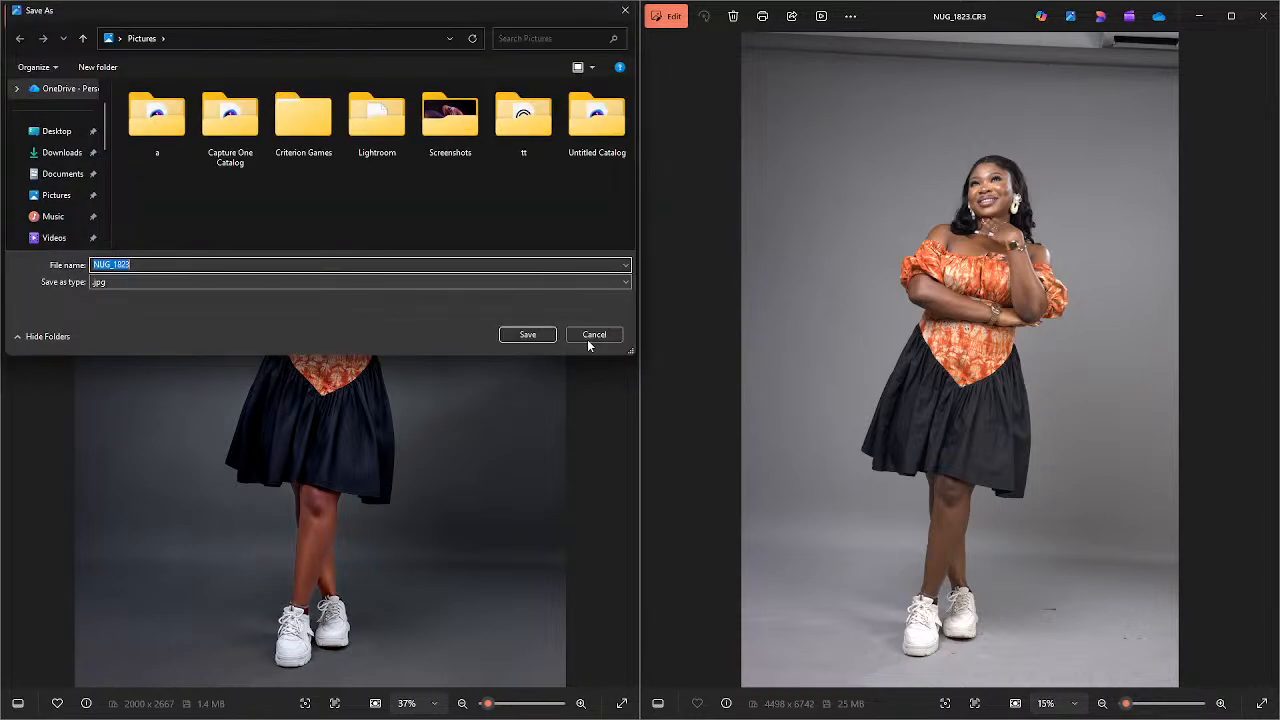
left_click(590, 333)
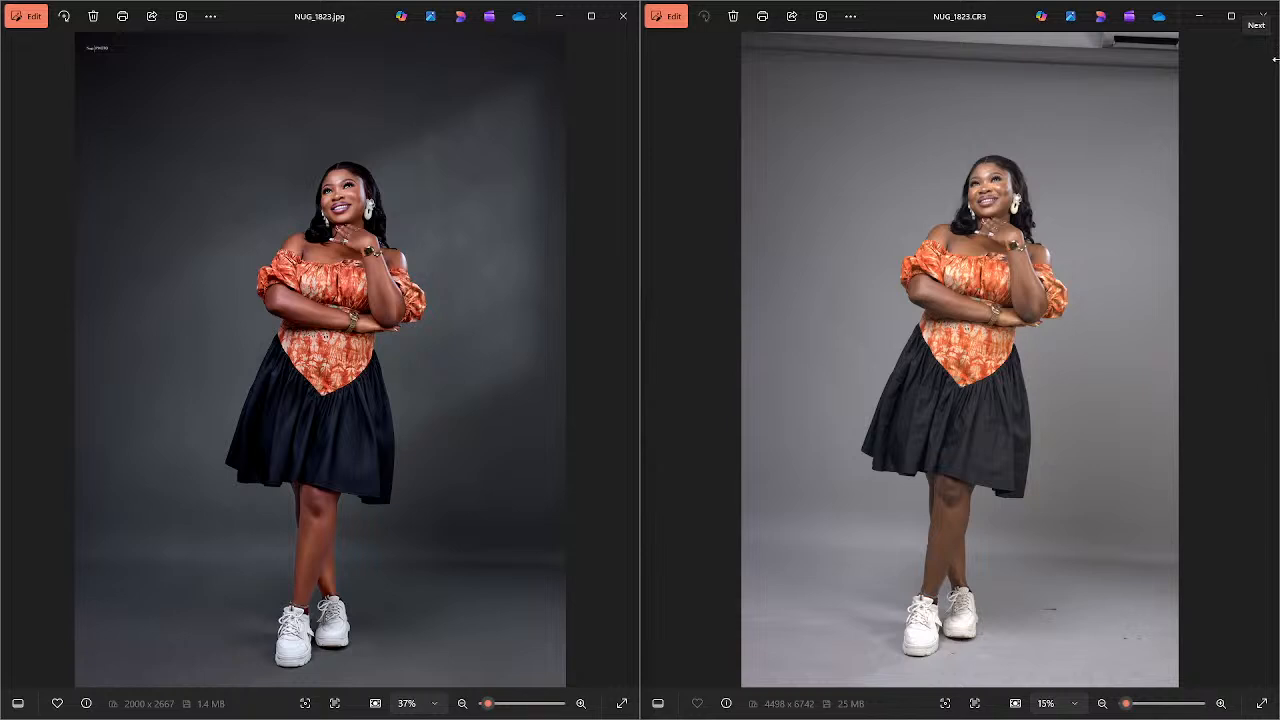
- Switch from the photo comparison to the OBS 32.0.4 window
key("alt+Tab")
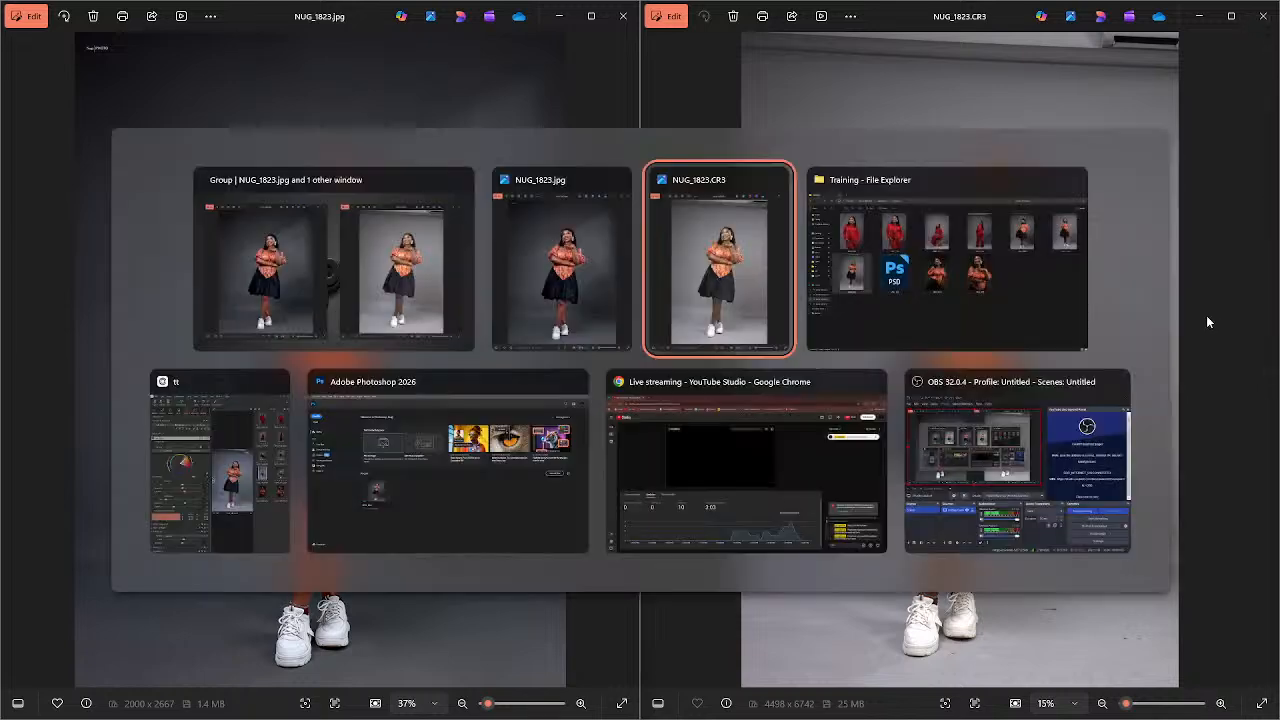
key("alt+Tab")
key("alt+Tab")
key("alt+Tab")
key("alt+Tab")
key("alt+Tab")
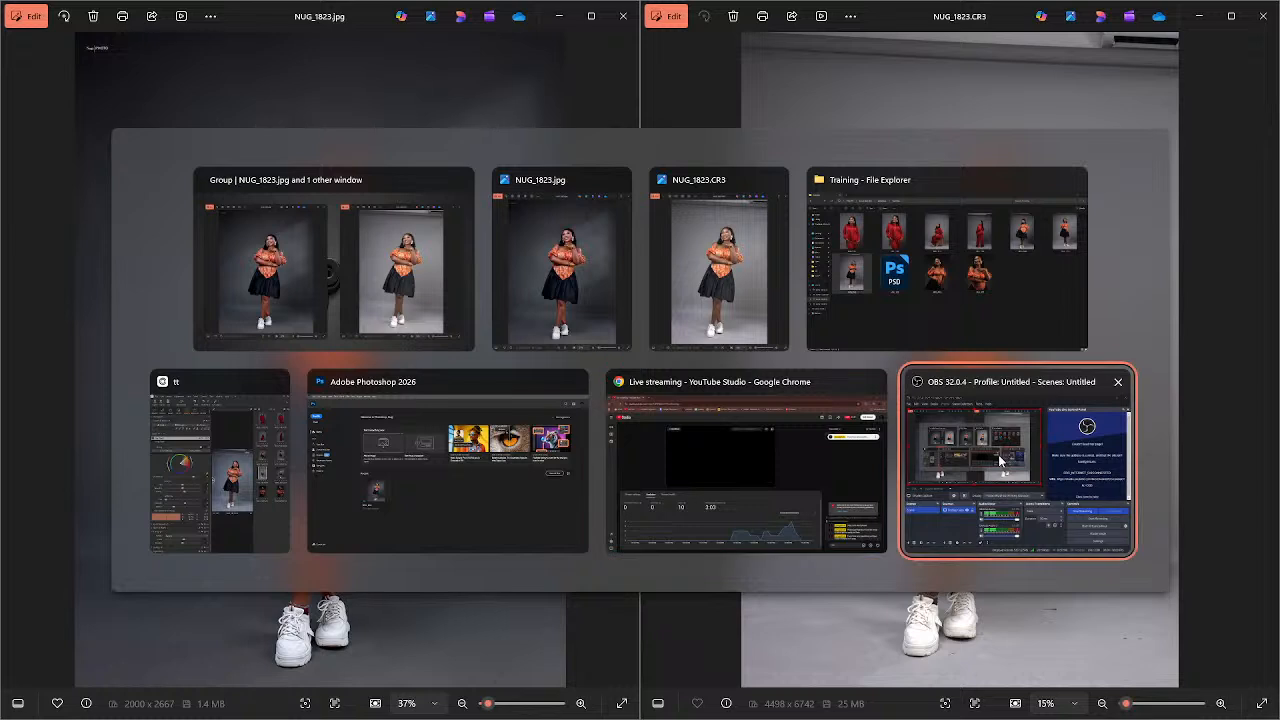